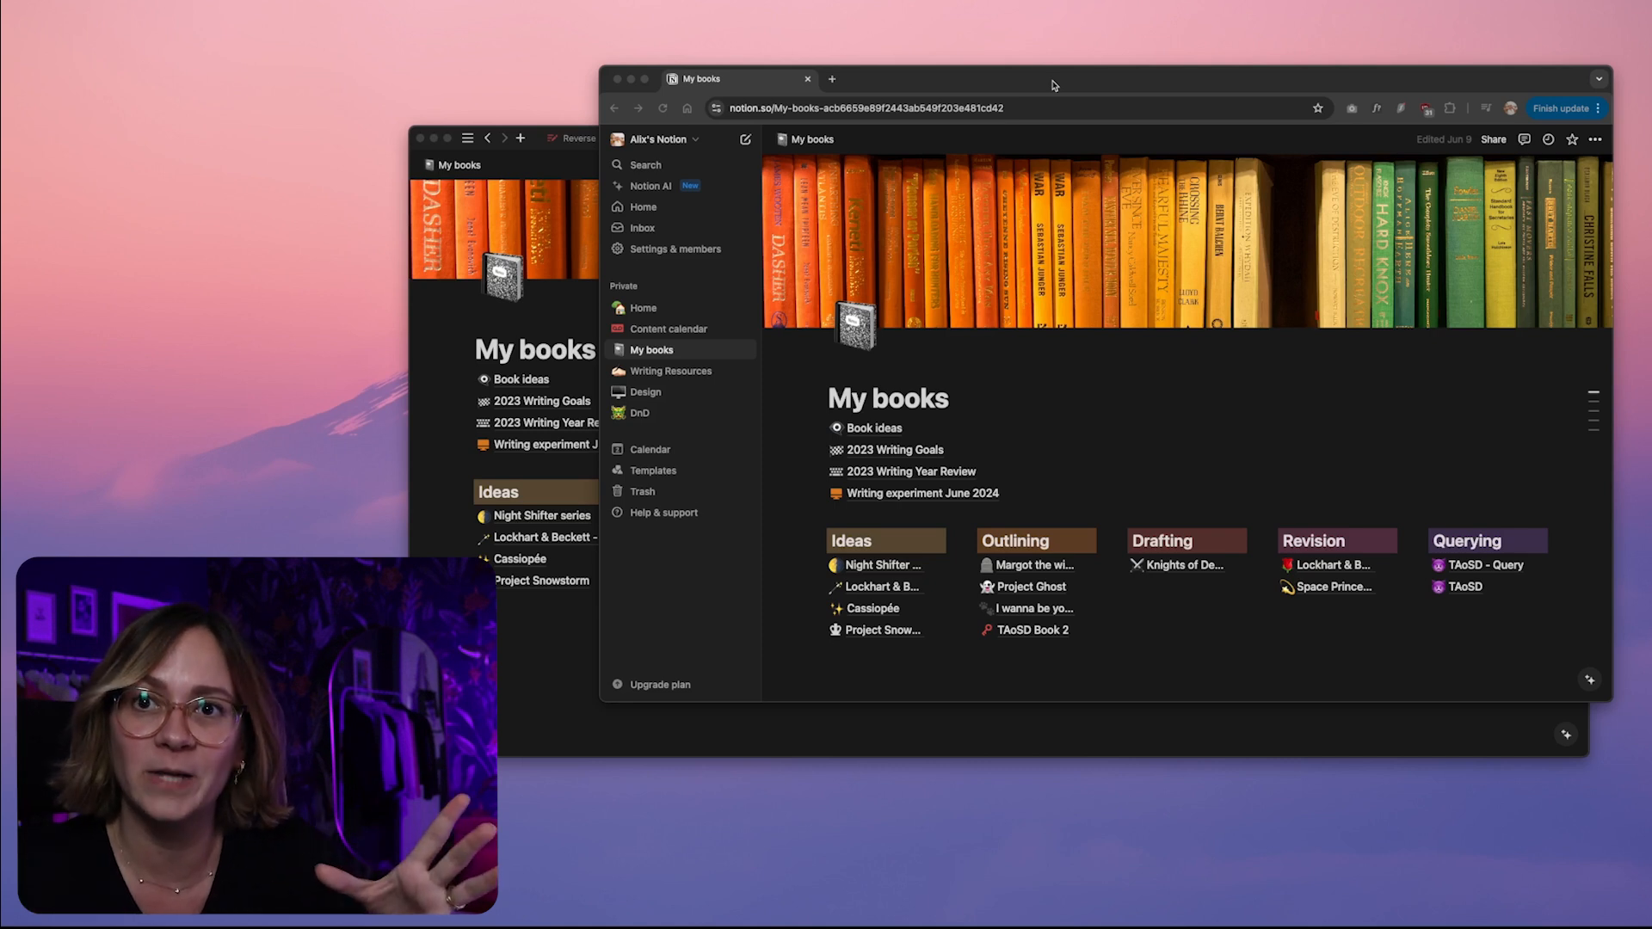
Set up the new Notion workspace for personal use and skip the choice of interests
drag(1053, 85, 1028, 96)
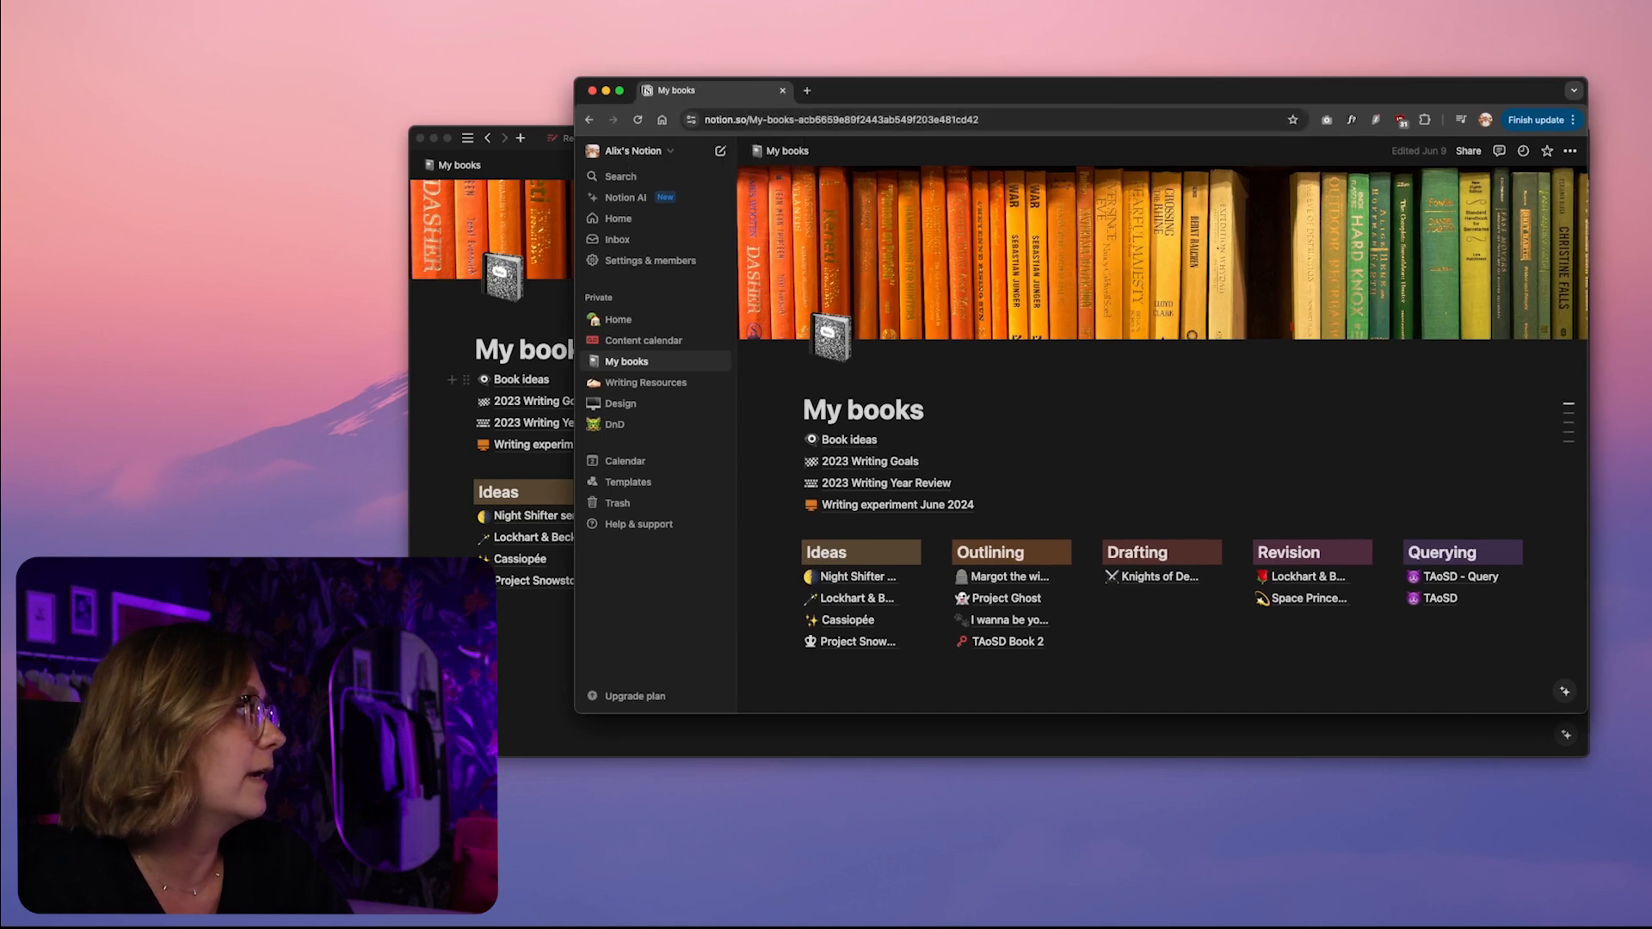
click(426, 373)
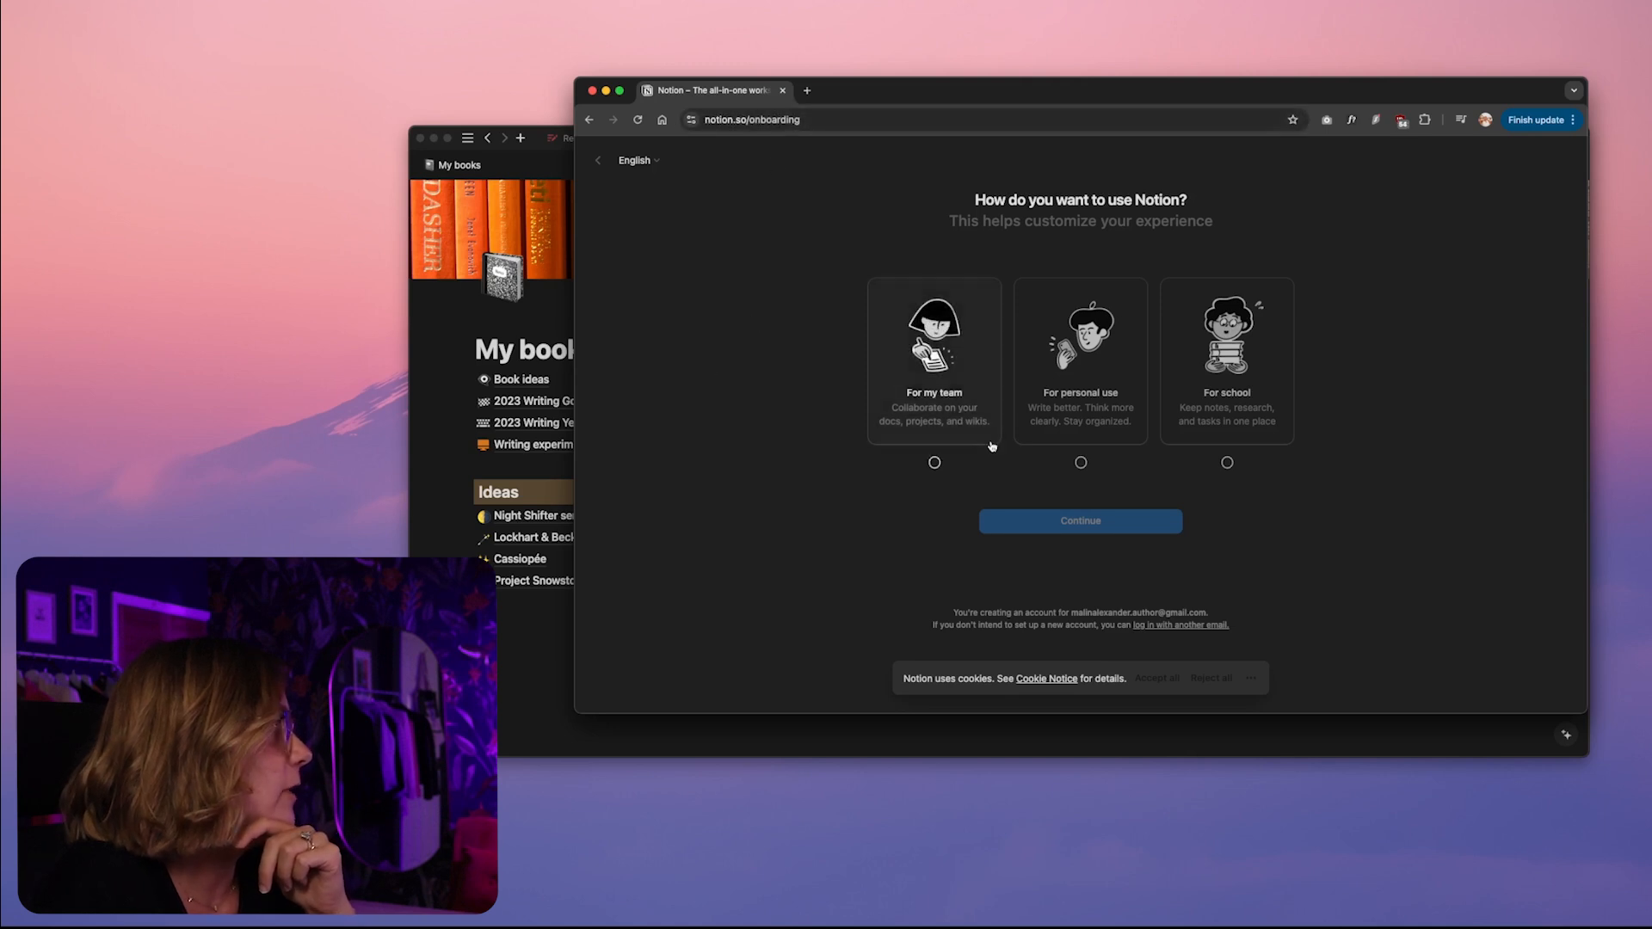
click(1081, 404)
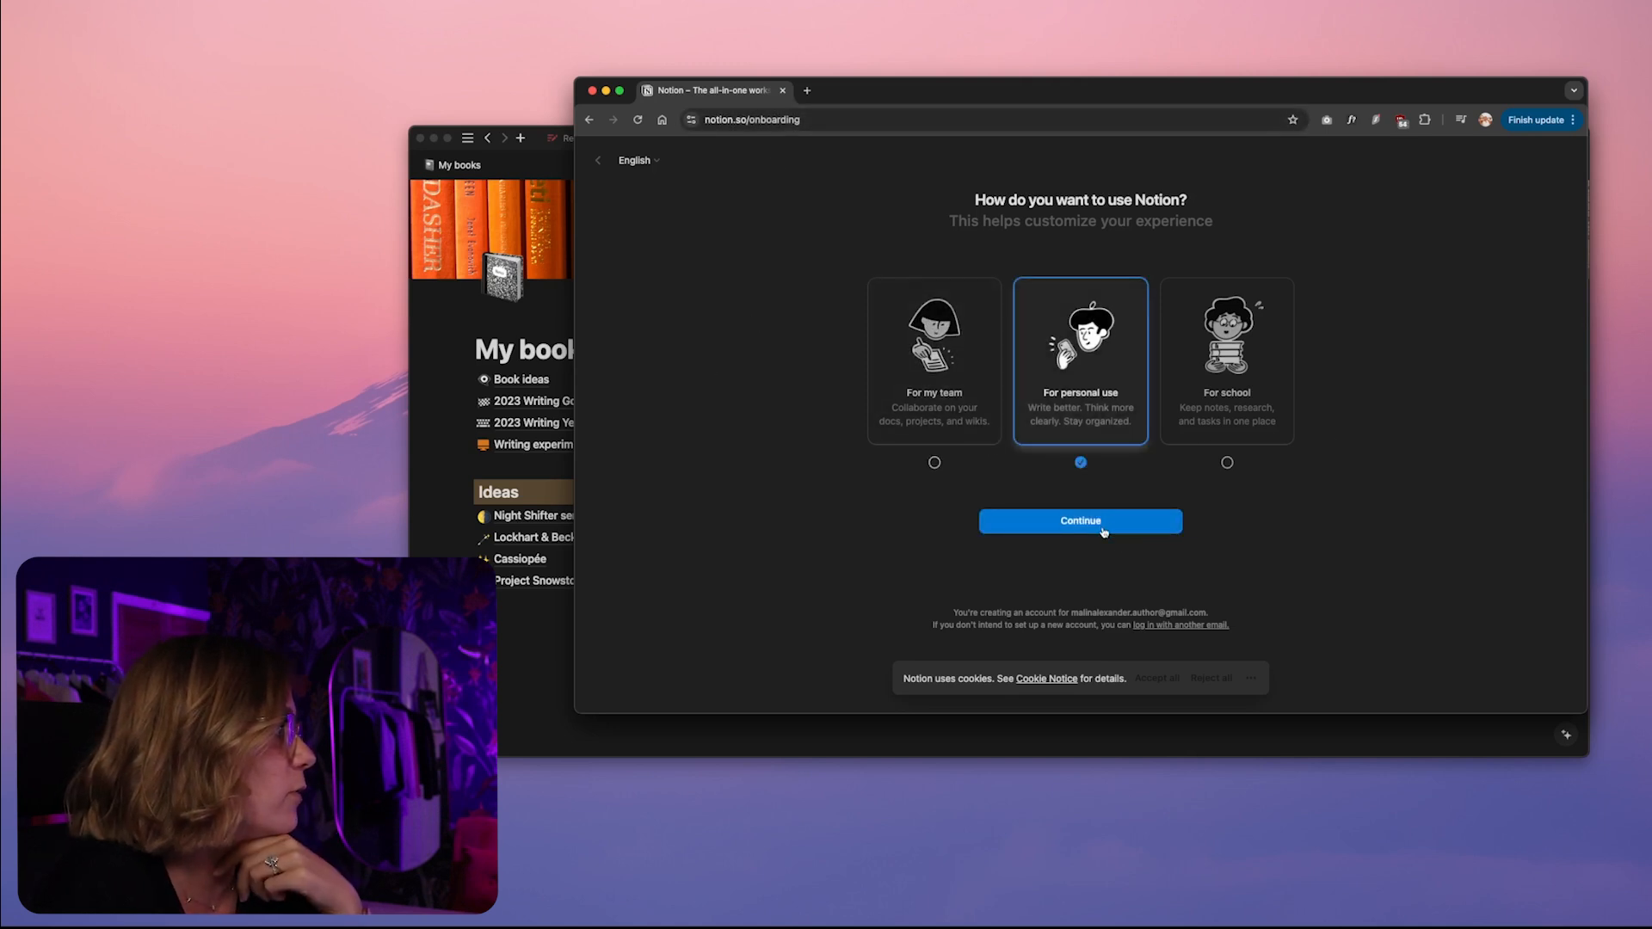
click(1104, 531)
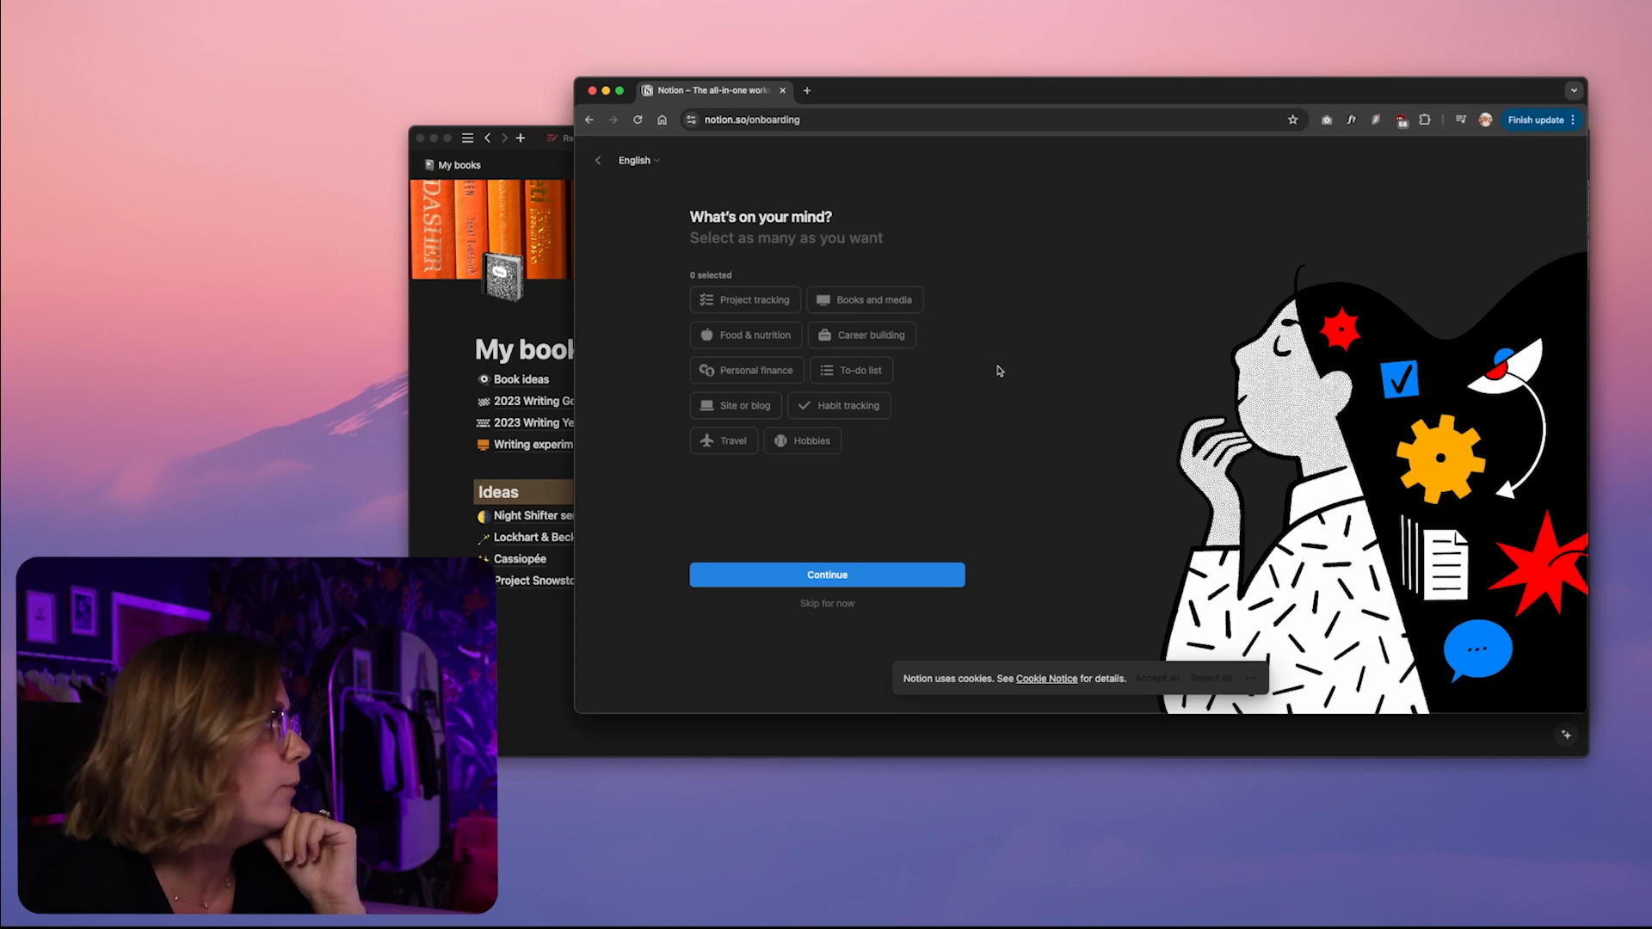
click(839, 604)
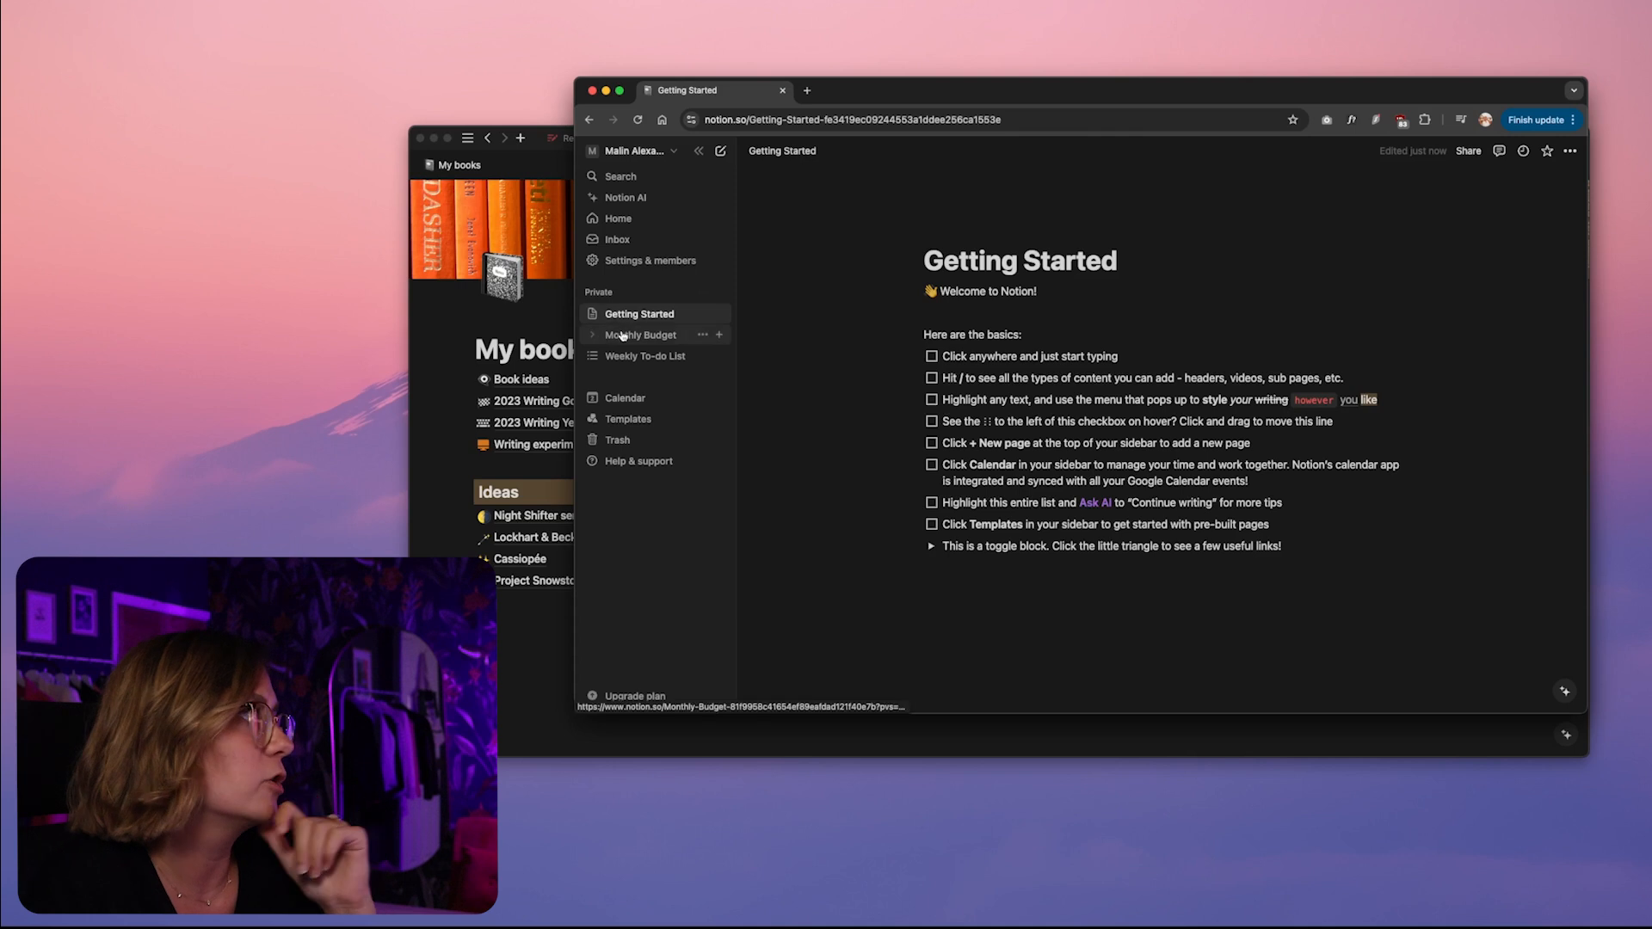
Look through the sample pages Getting Started, Monthly Budget and Weekly To-do List
click(932, 355)
click(932, 355)
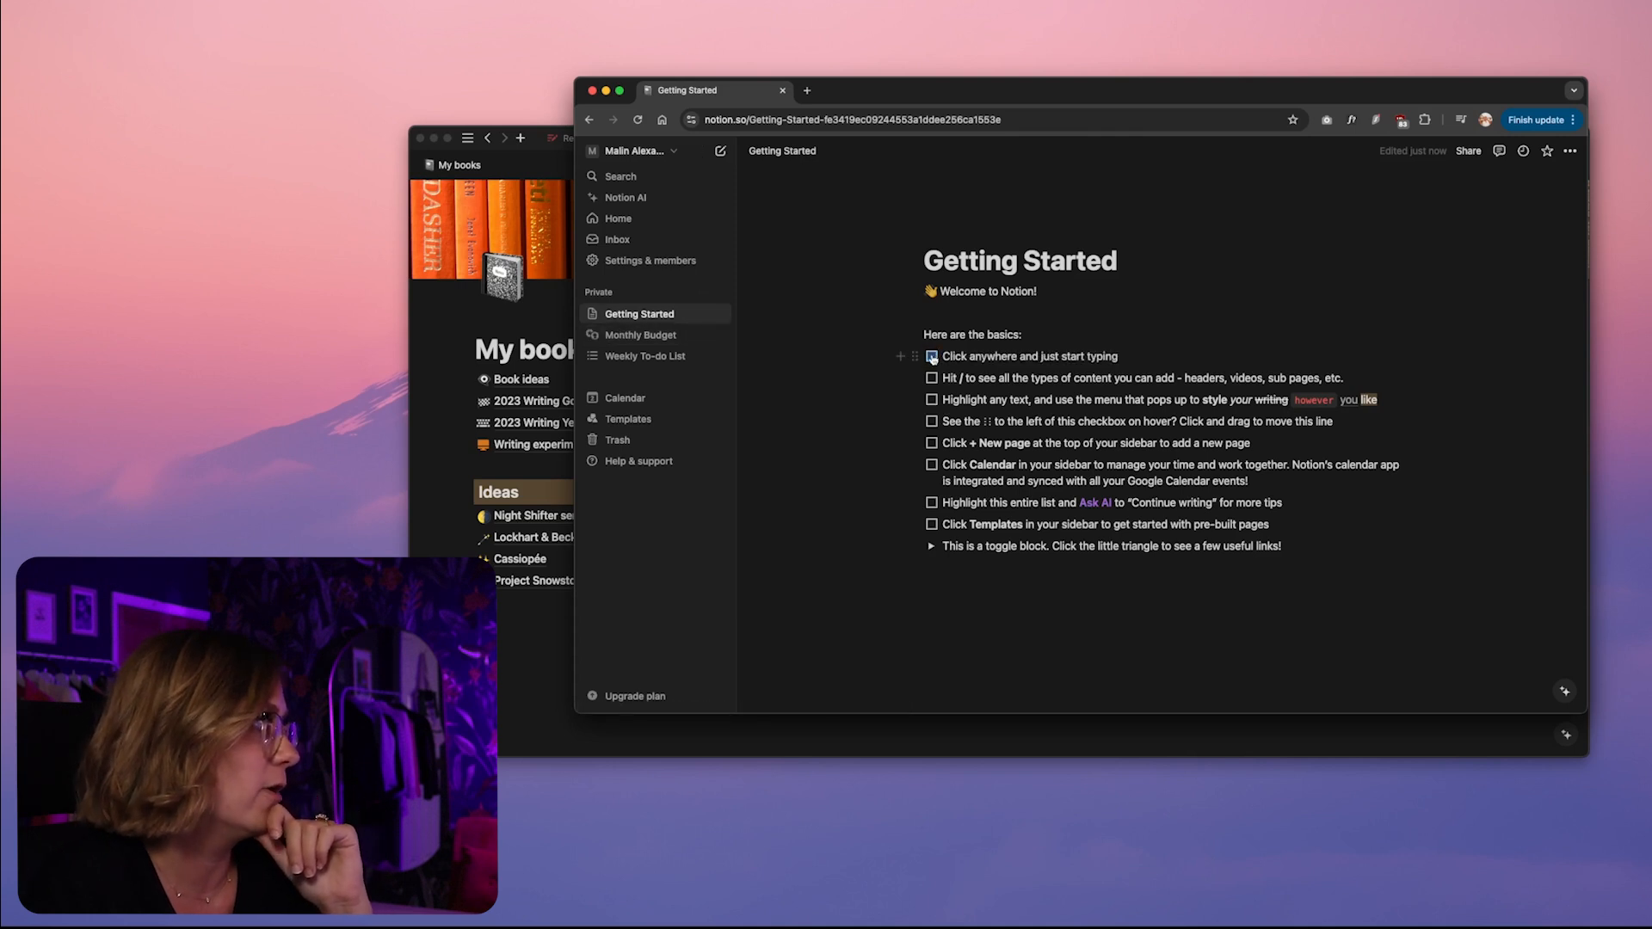
click(617, 340)
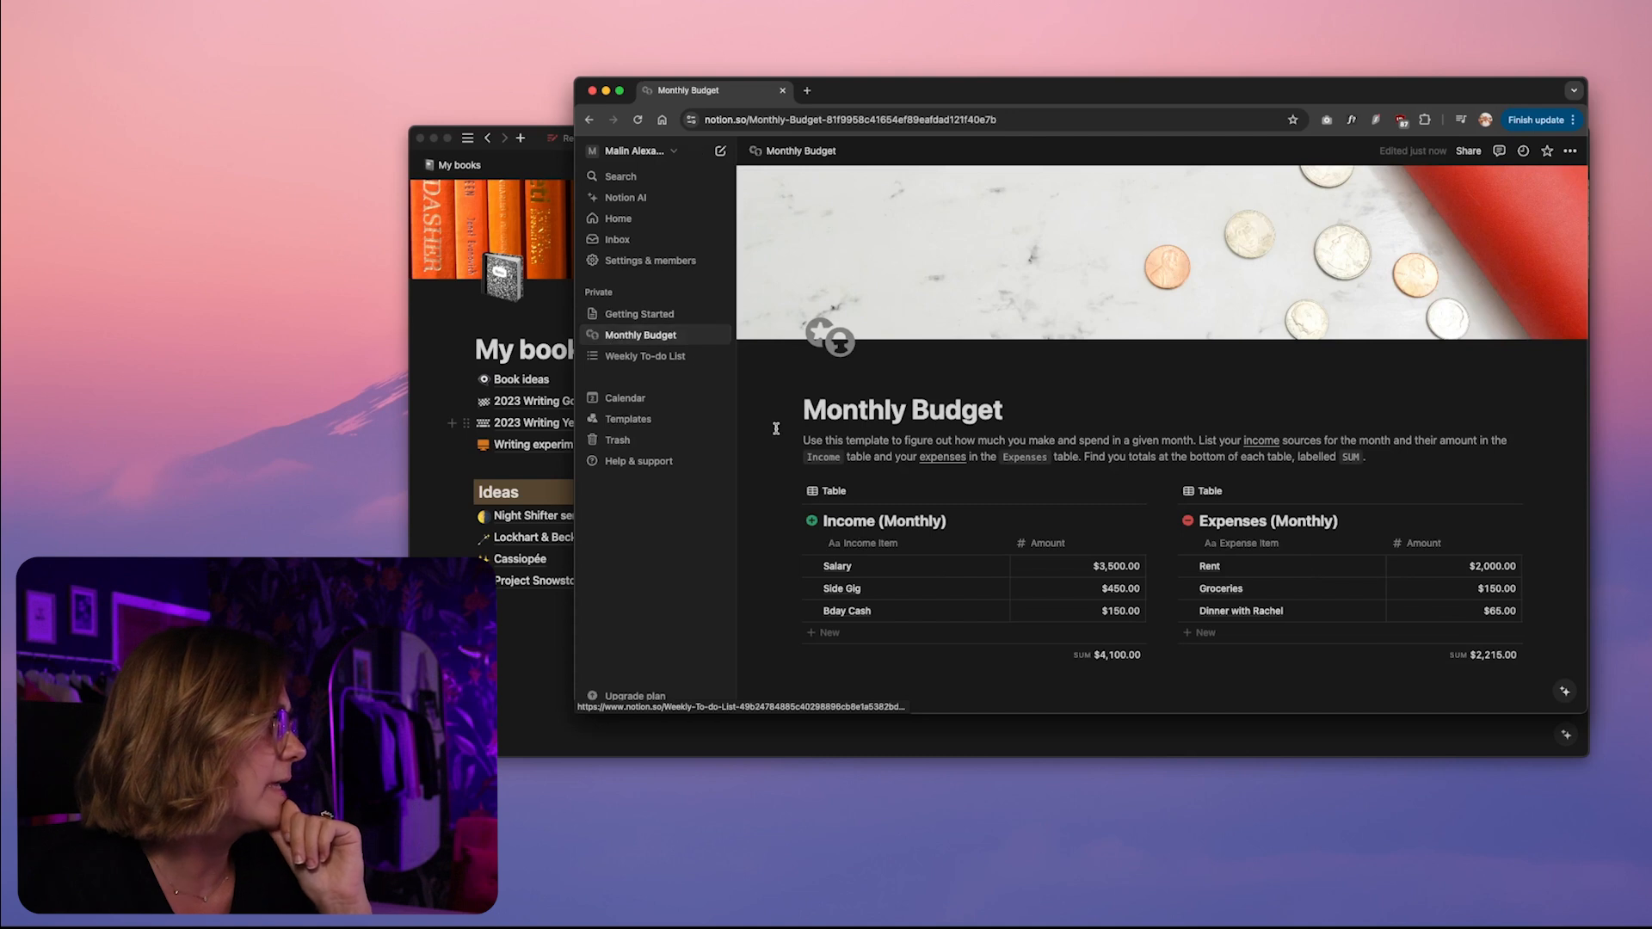
scroll(780, 429, down, 3)
scroll(781, 429, up, 3)
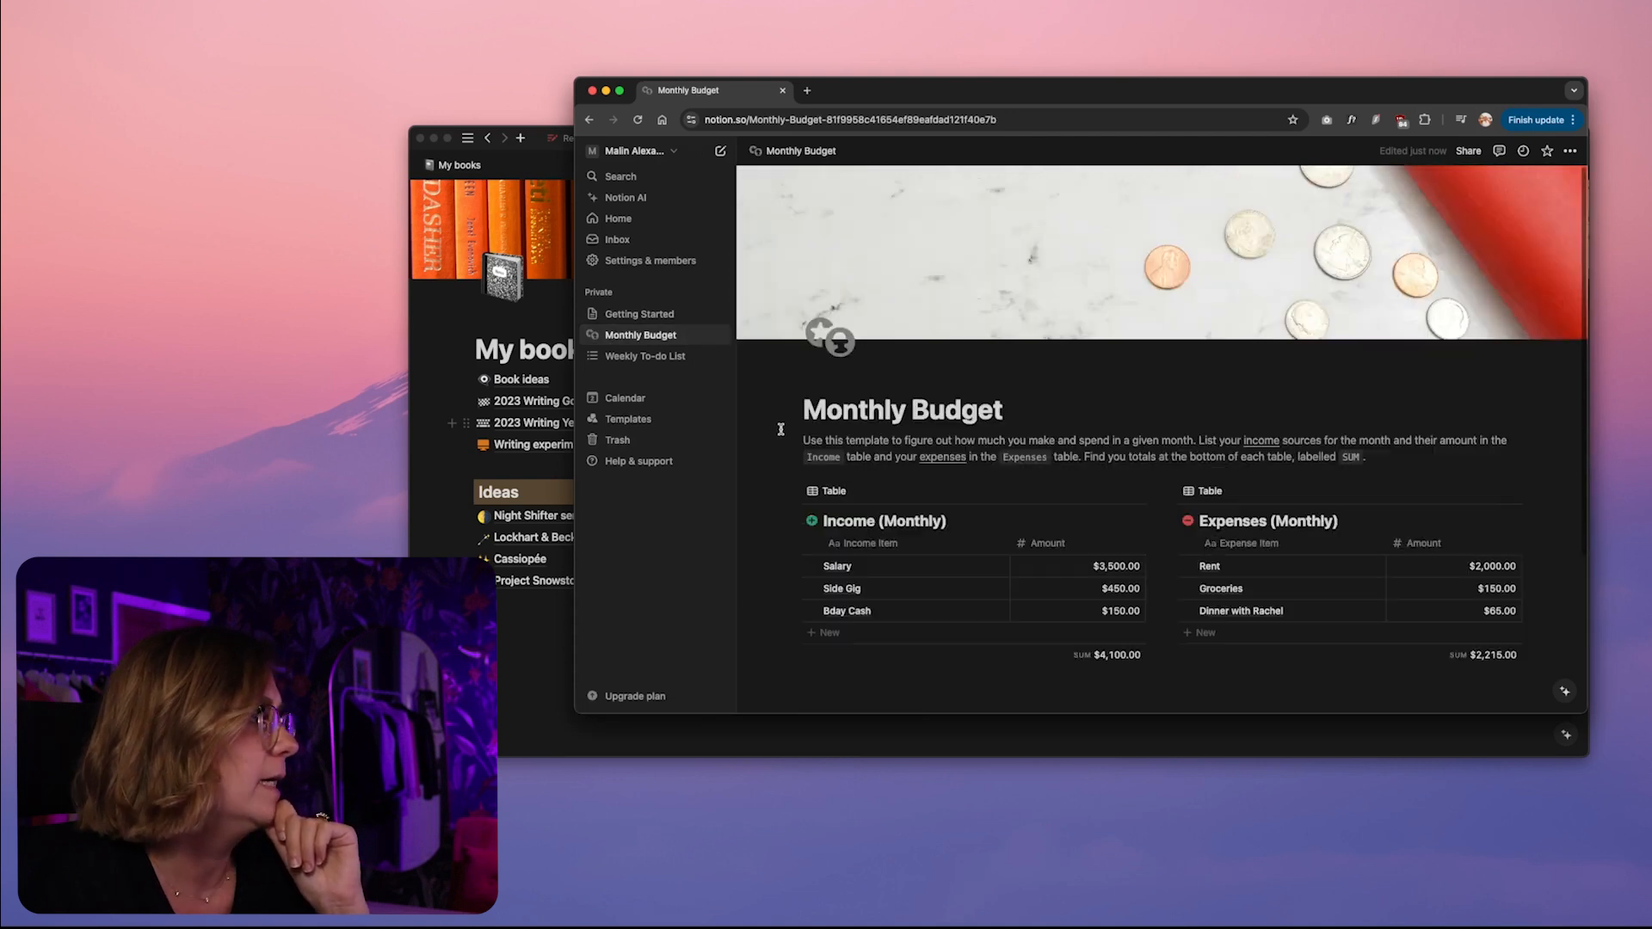
scroll(1123, 426, down, 4)
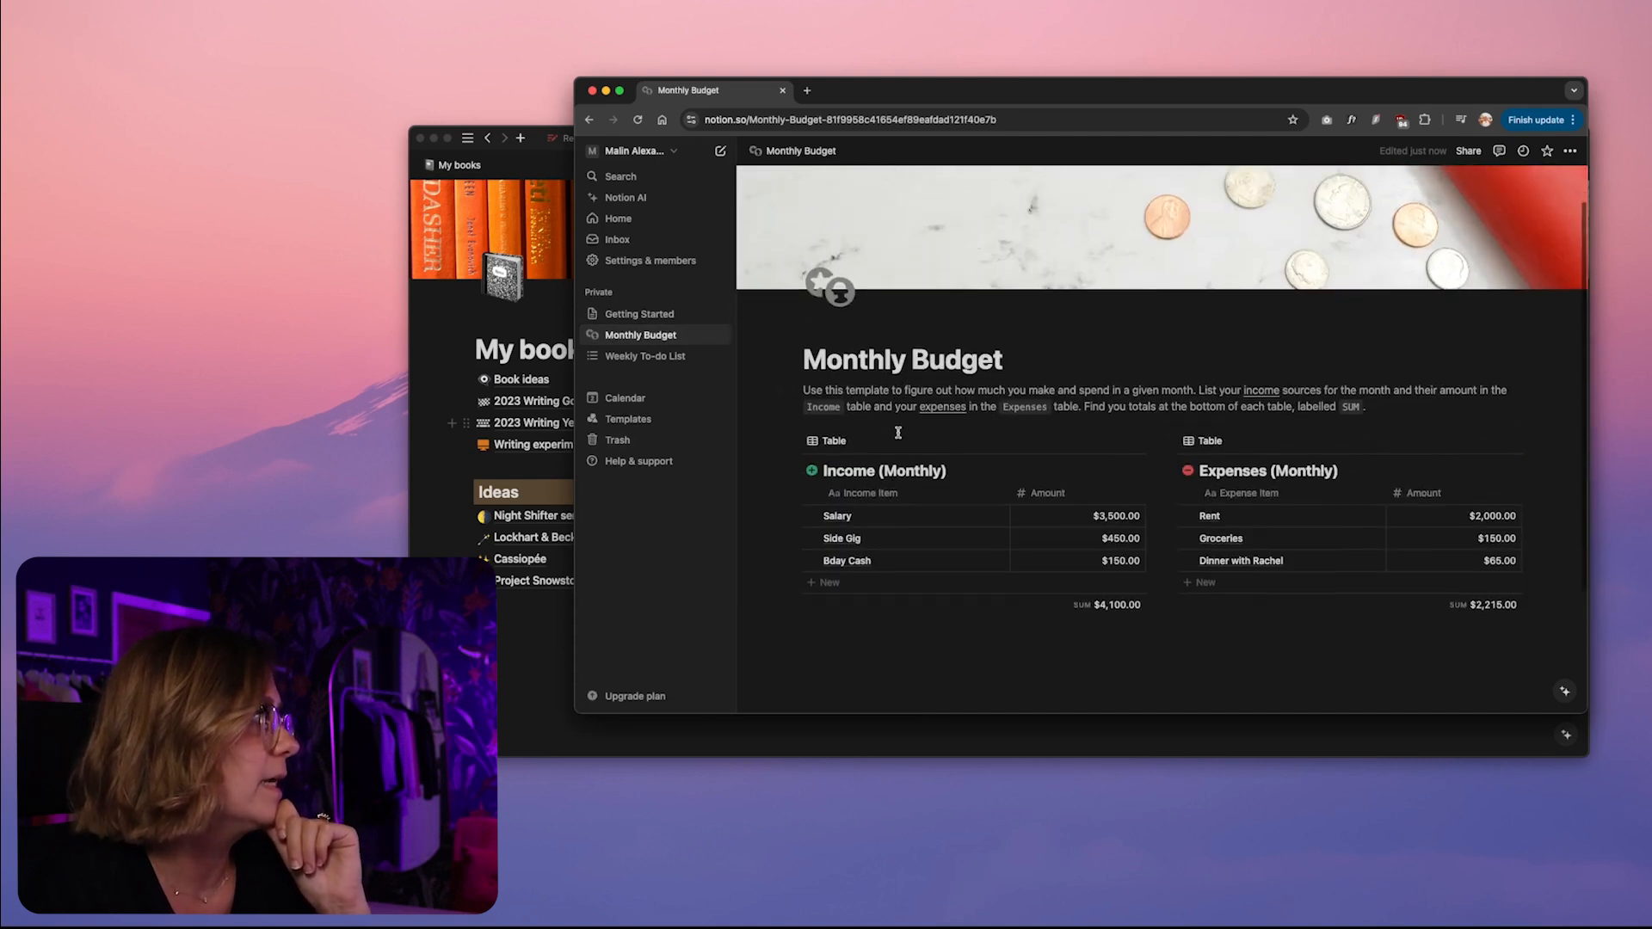
click(645, 356)
scroll(963, 368, down, 3)
scroll(800, 340, up, 3)
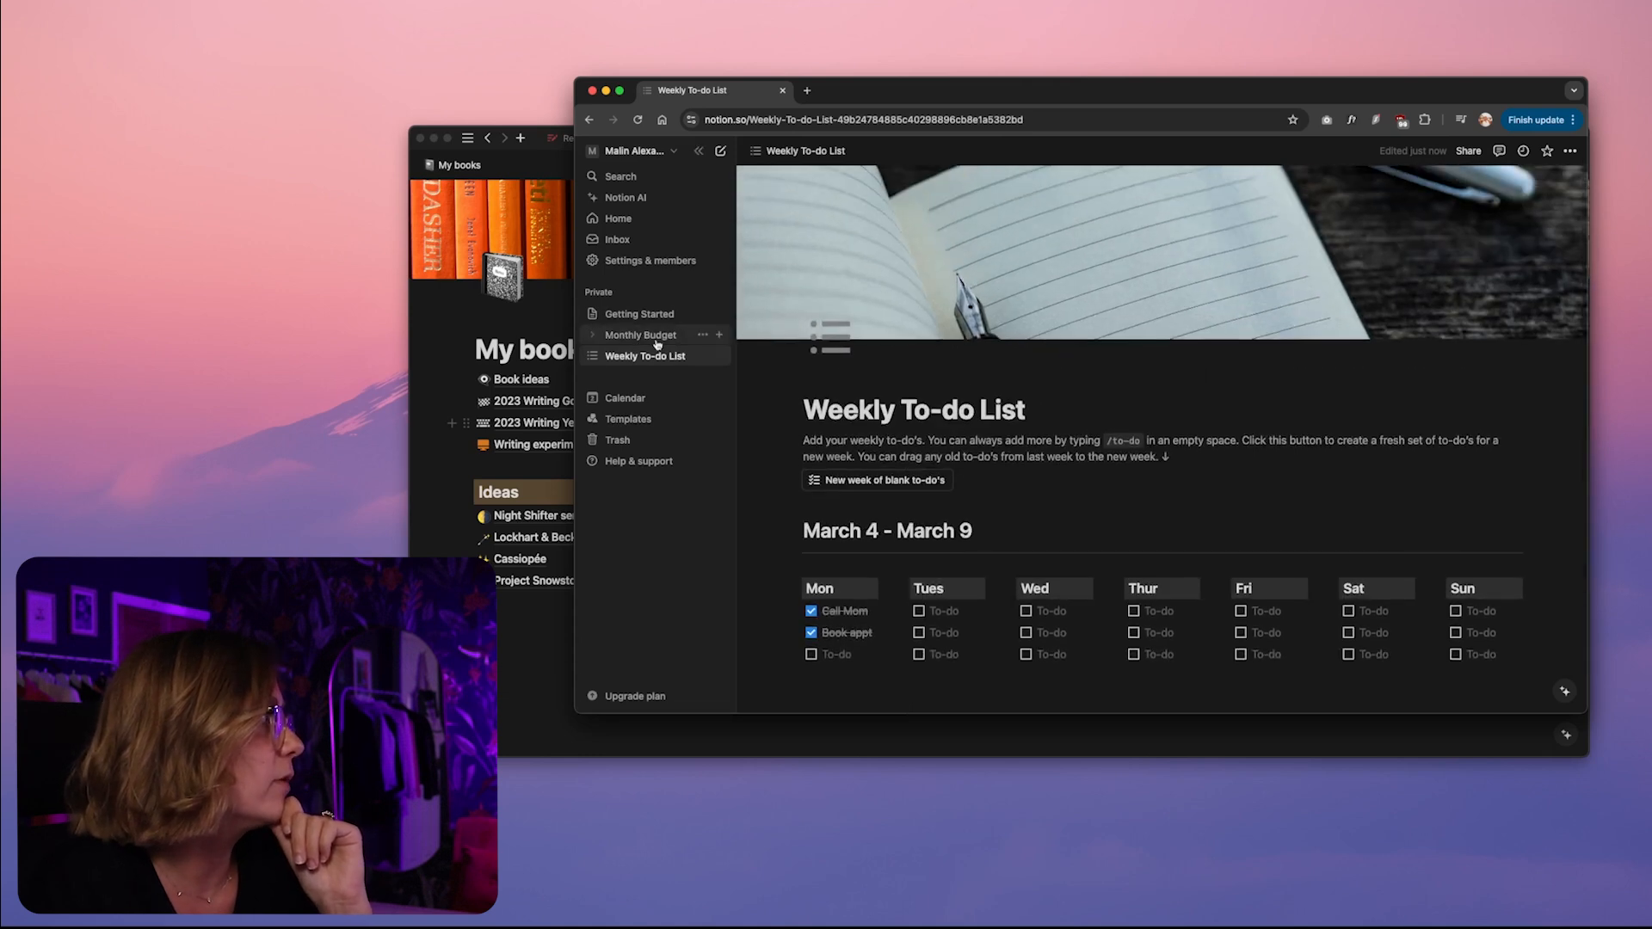
Move the Weekly To-do List and the other sample pages to the trash
click(703, 356)
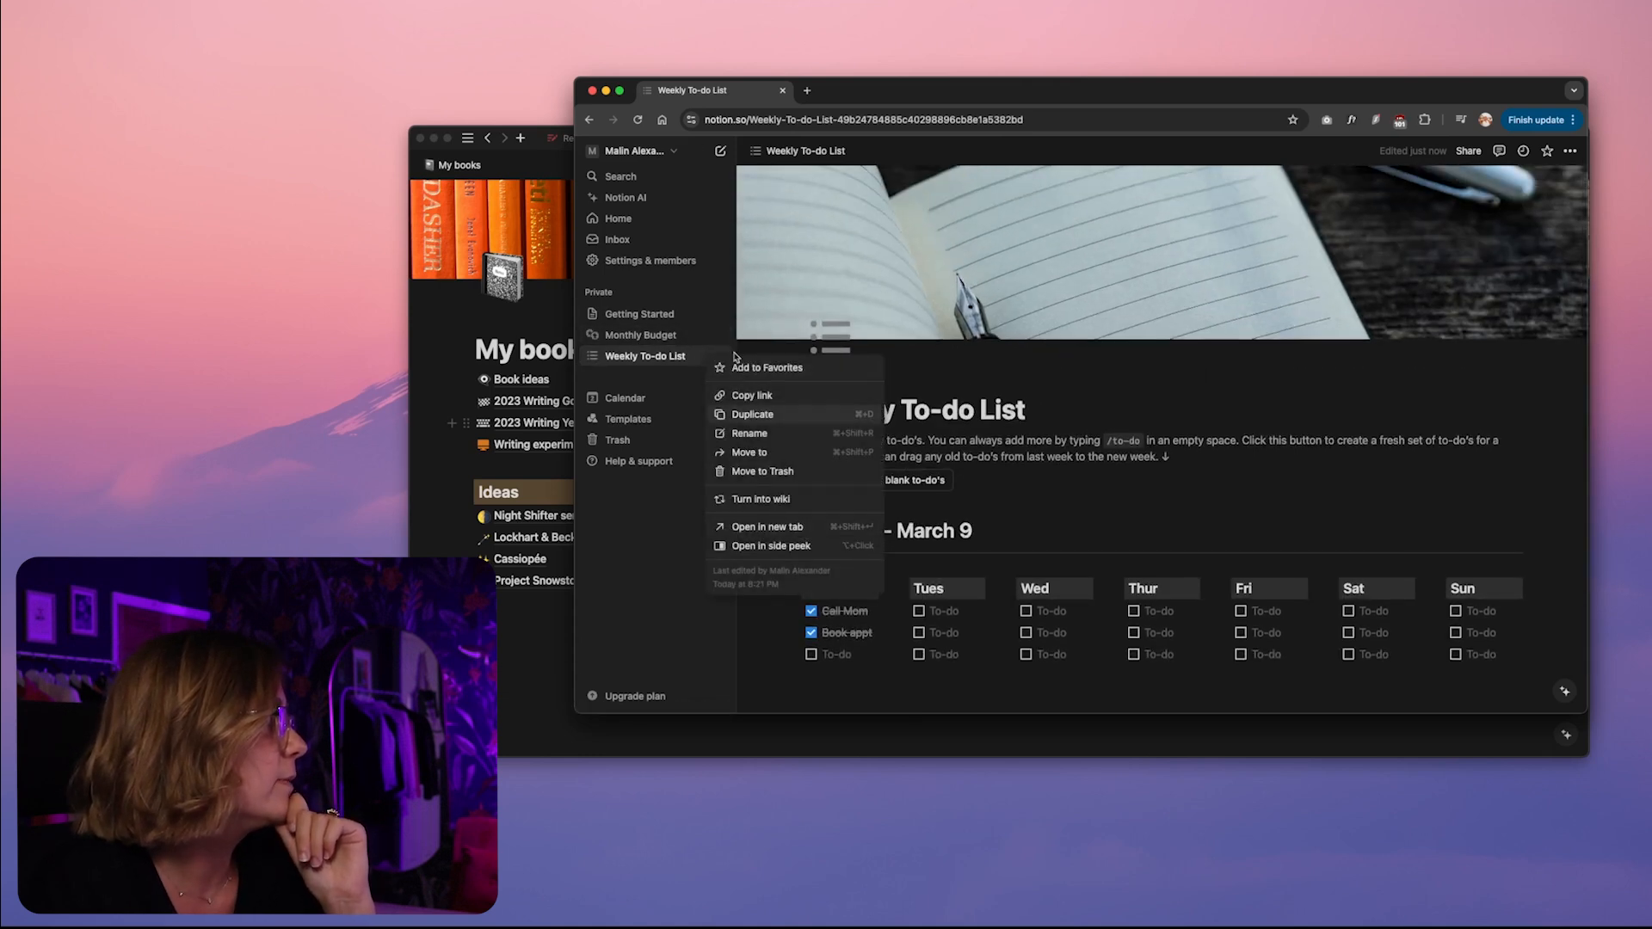
click(762, 471)
Look over the Home page with its recently visited, Learn, upcoming events and featured templates sections
click(626, 220)
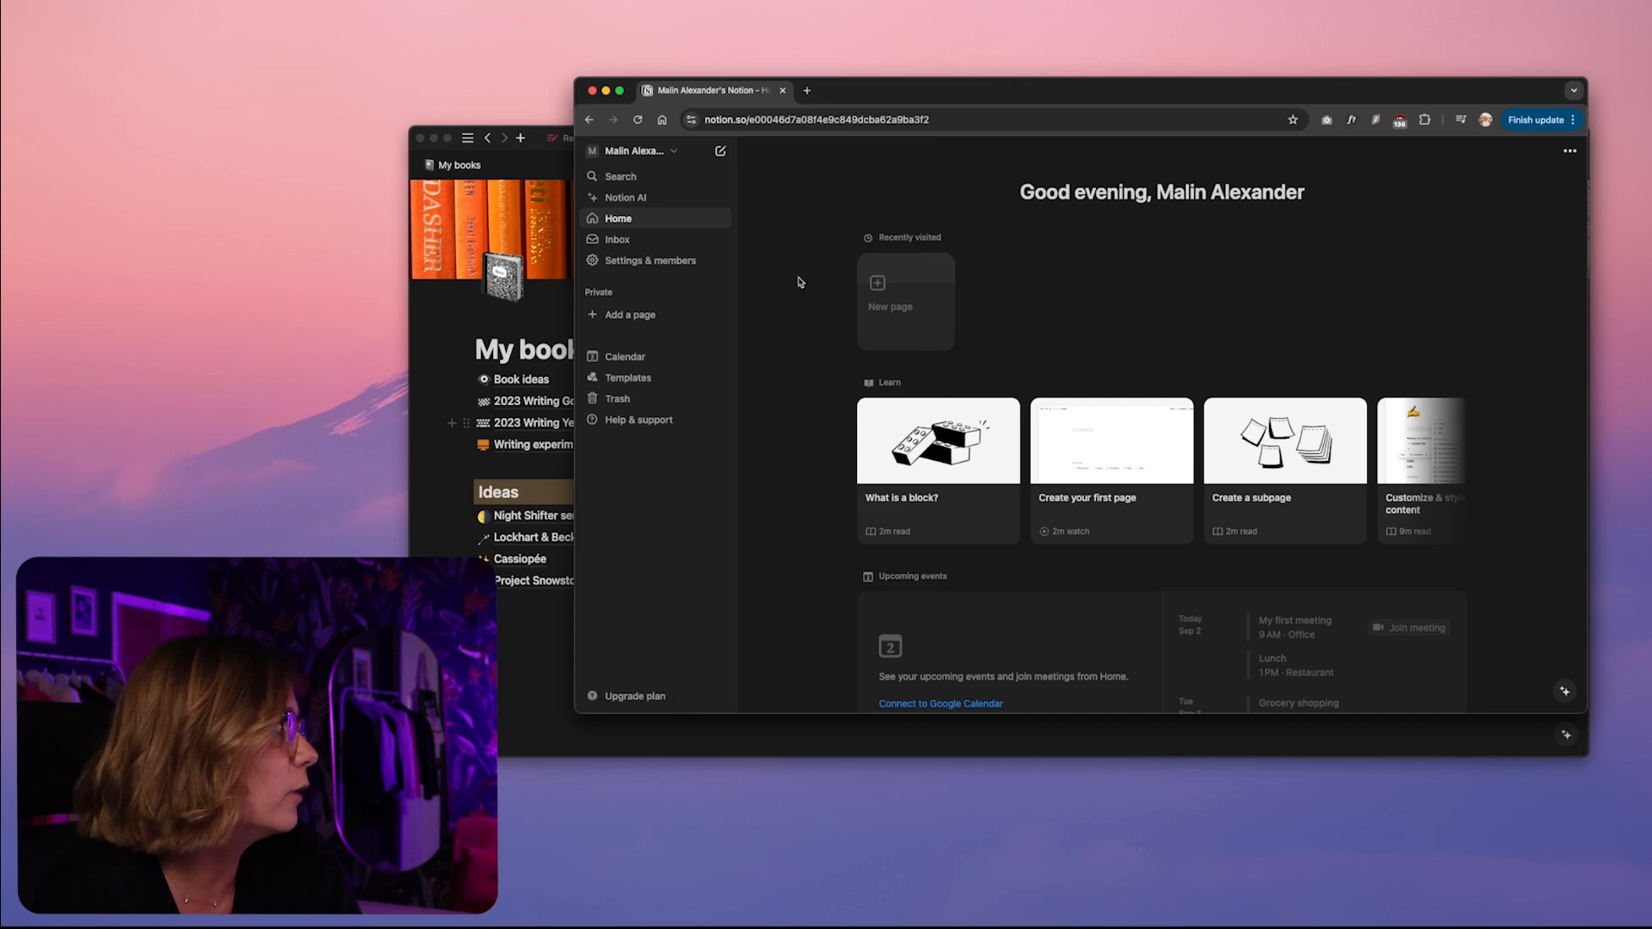
scroll(862, 283, down, 4)
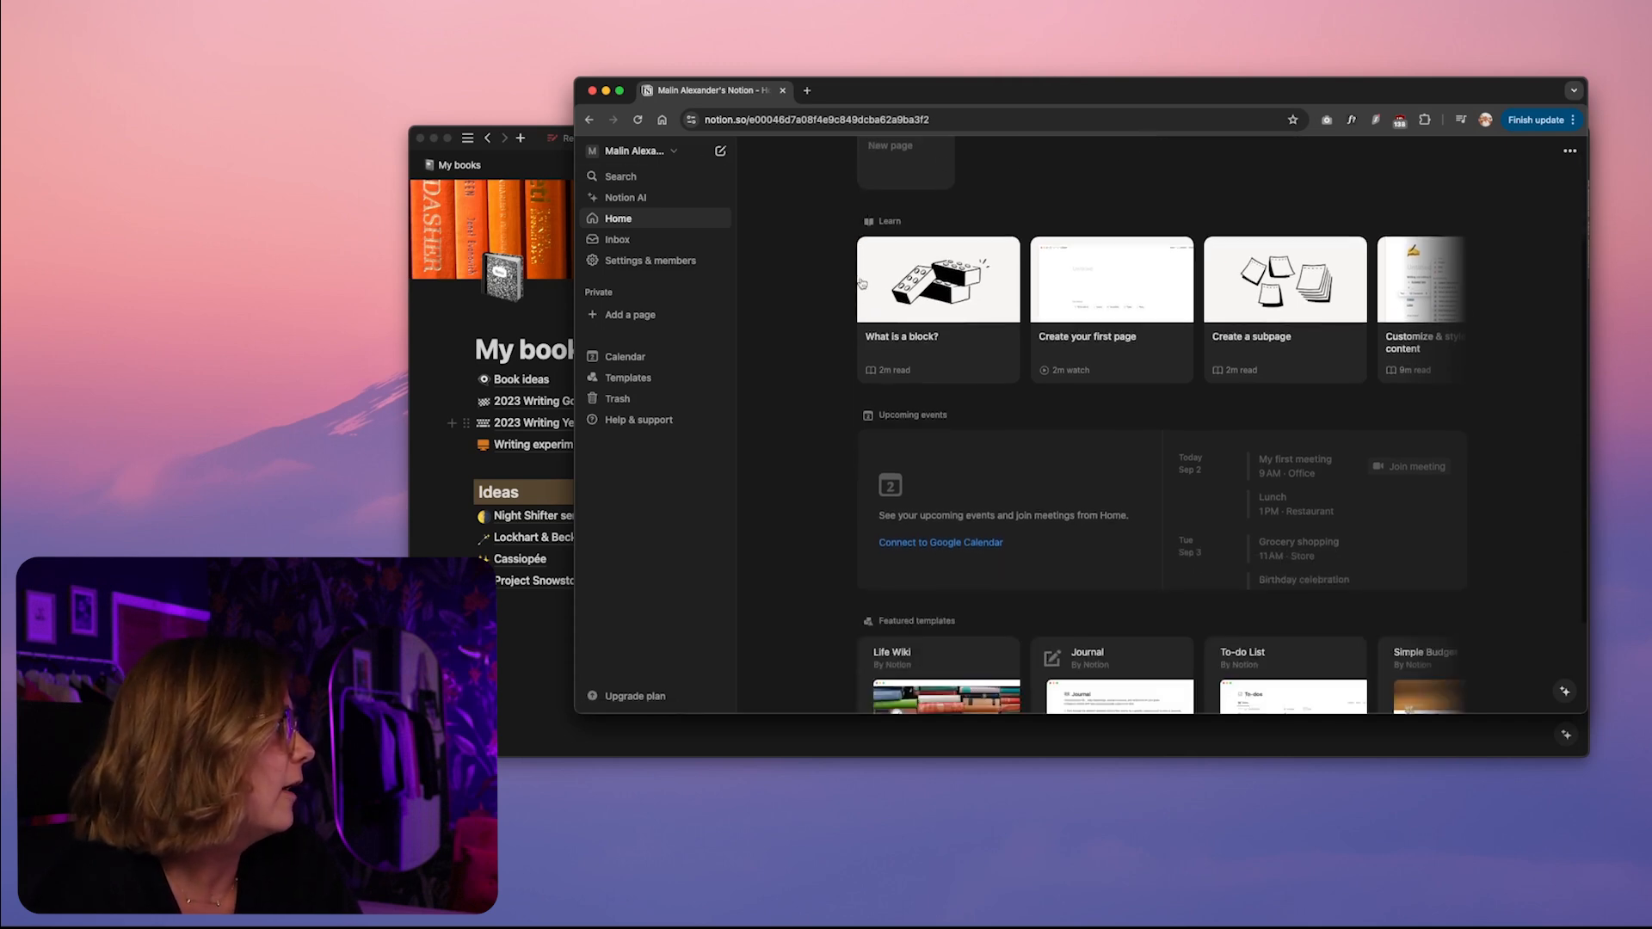
scroll(831, 277, up, 2)
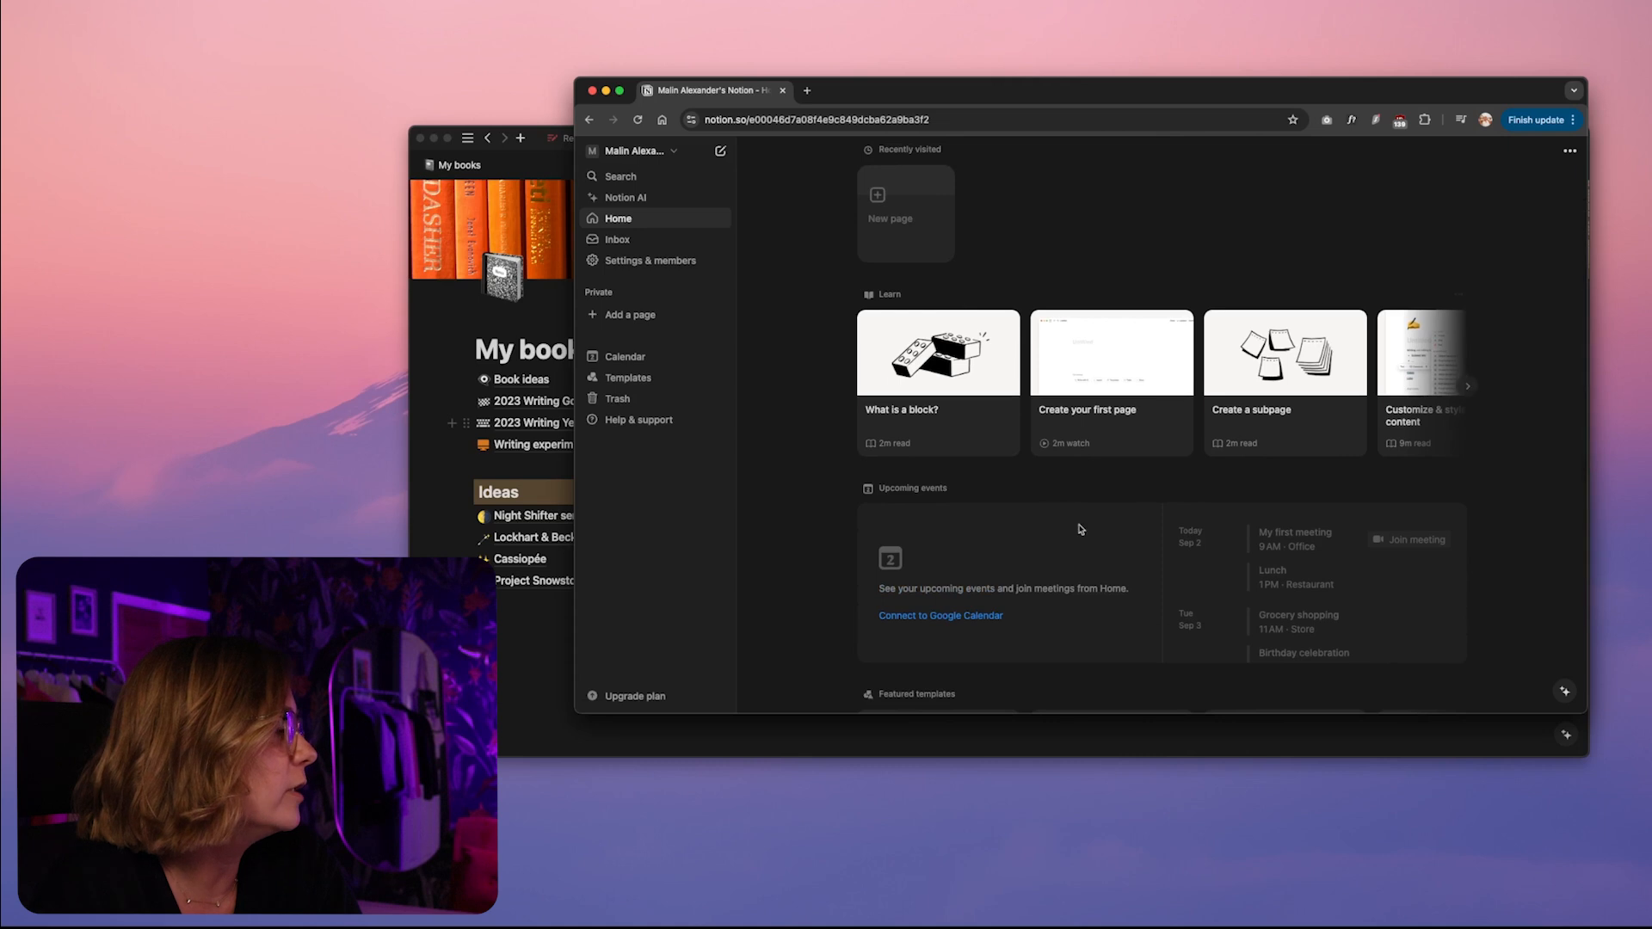
scroll(938, 258, down, 2)
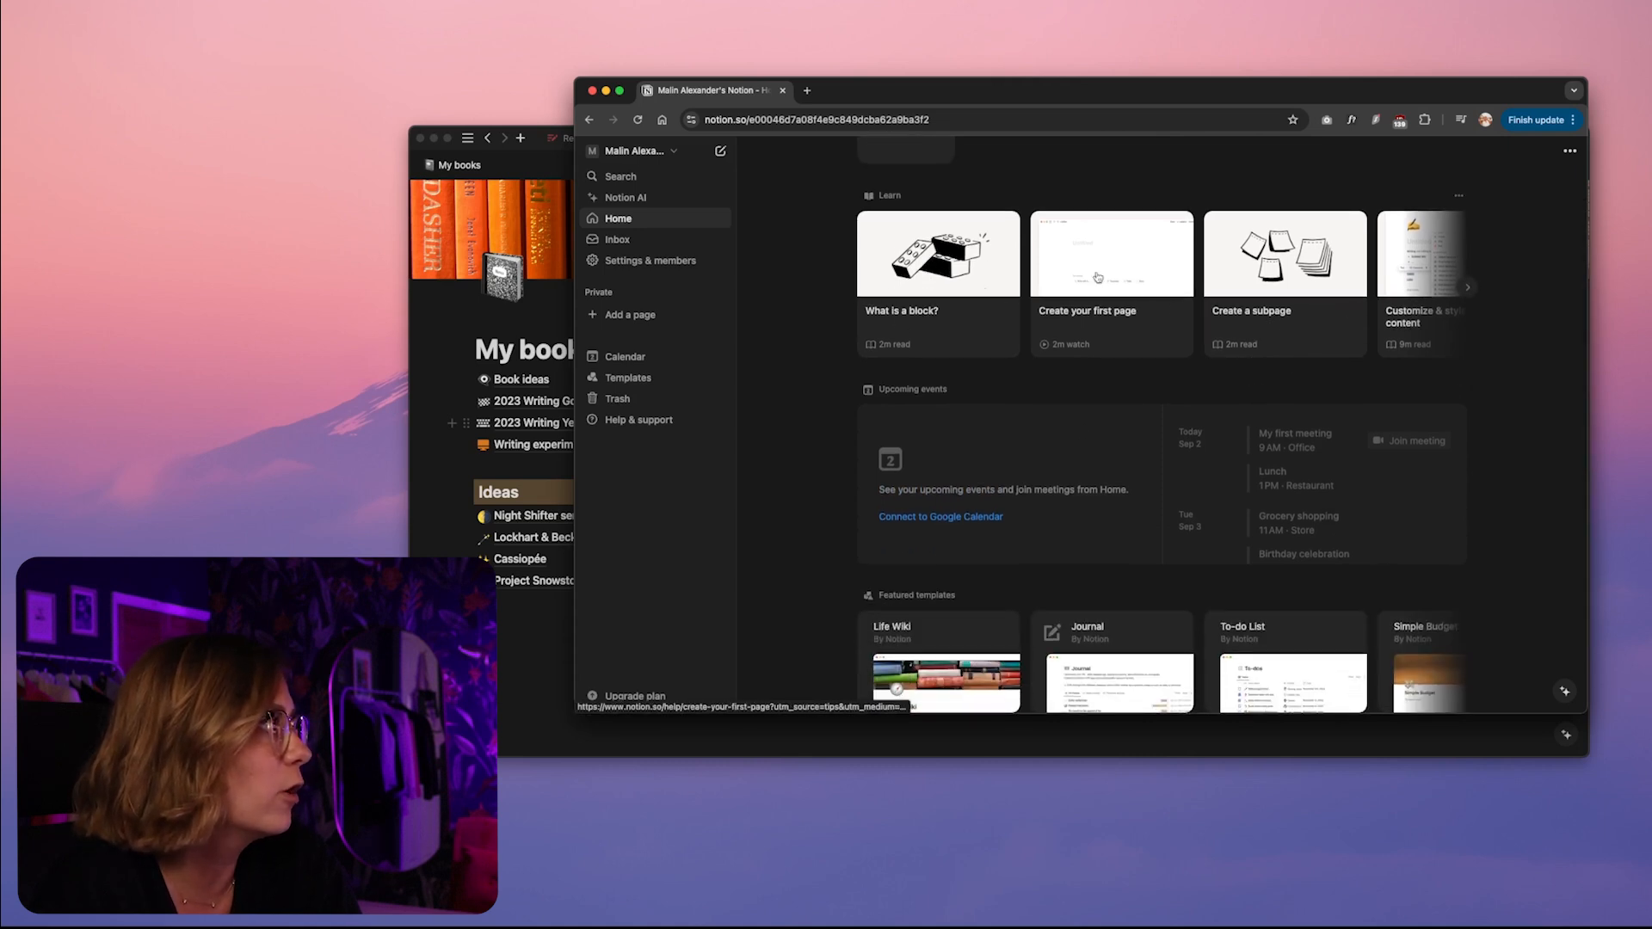
scroll(1032, 279, down, 1)
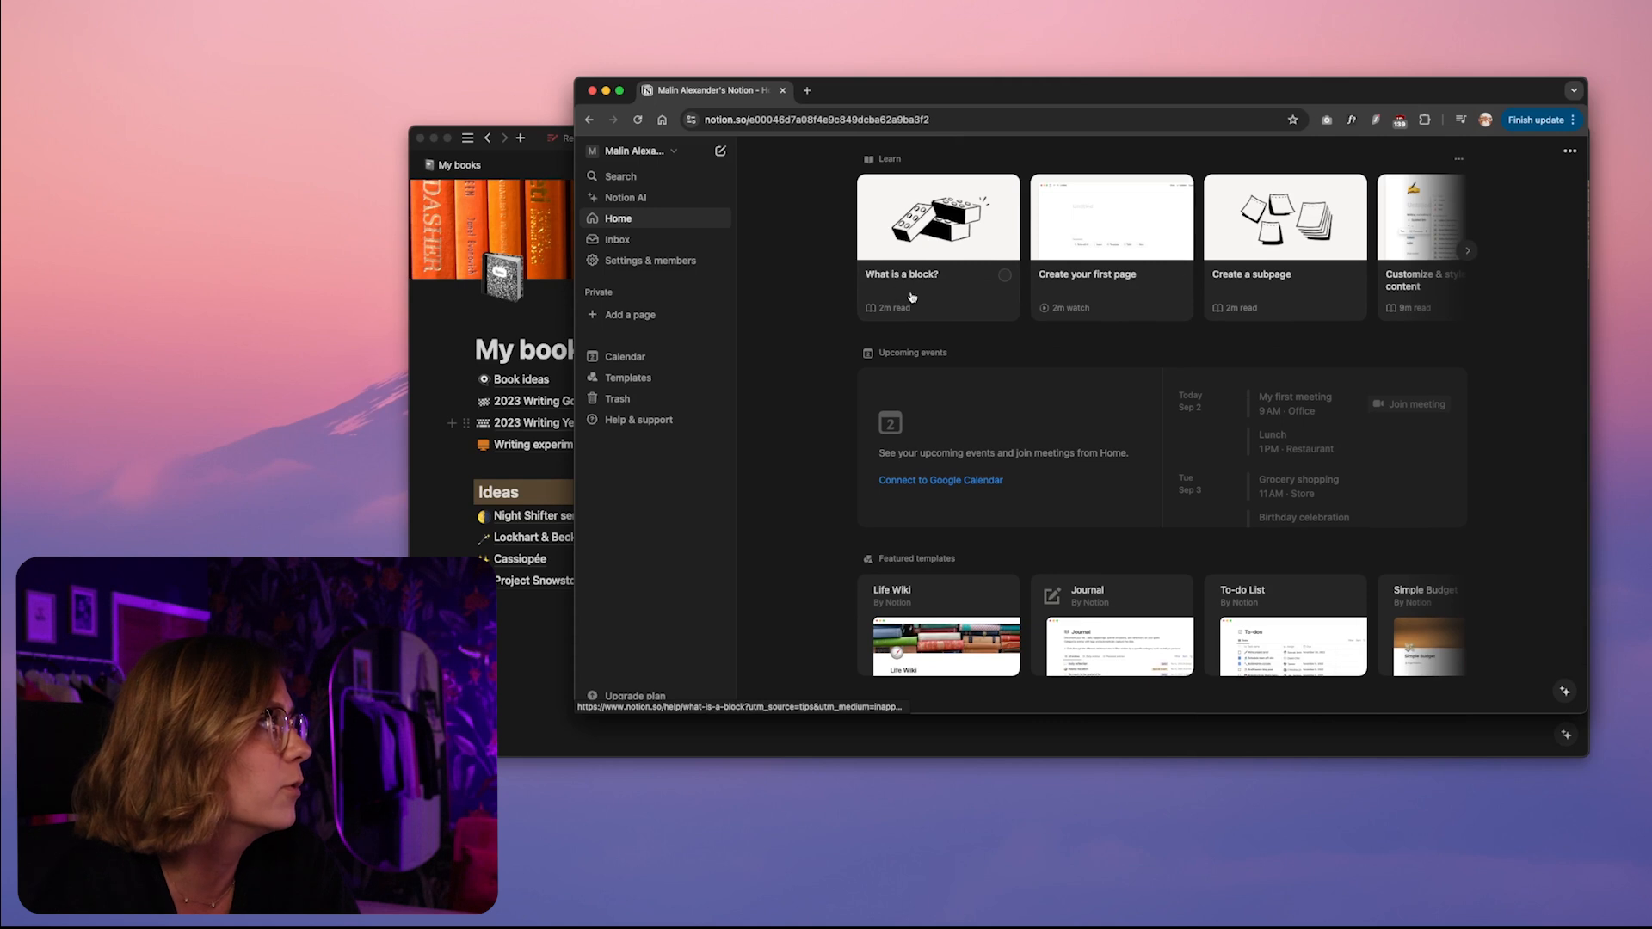
scroll(913, 297, down, 2)
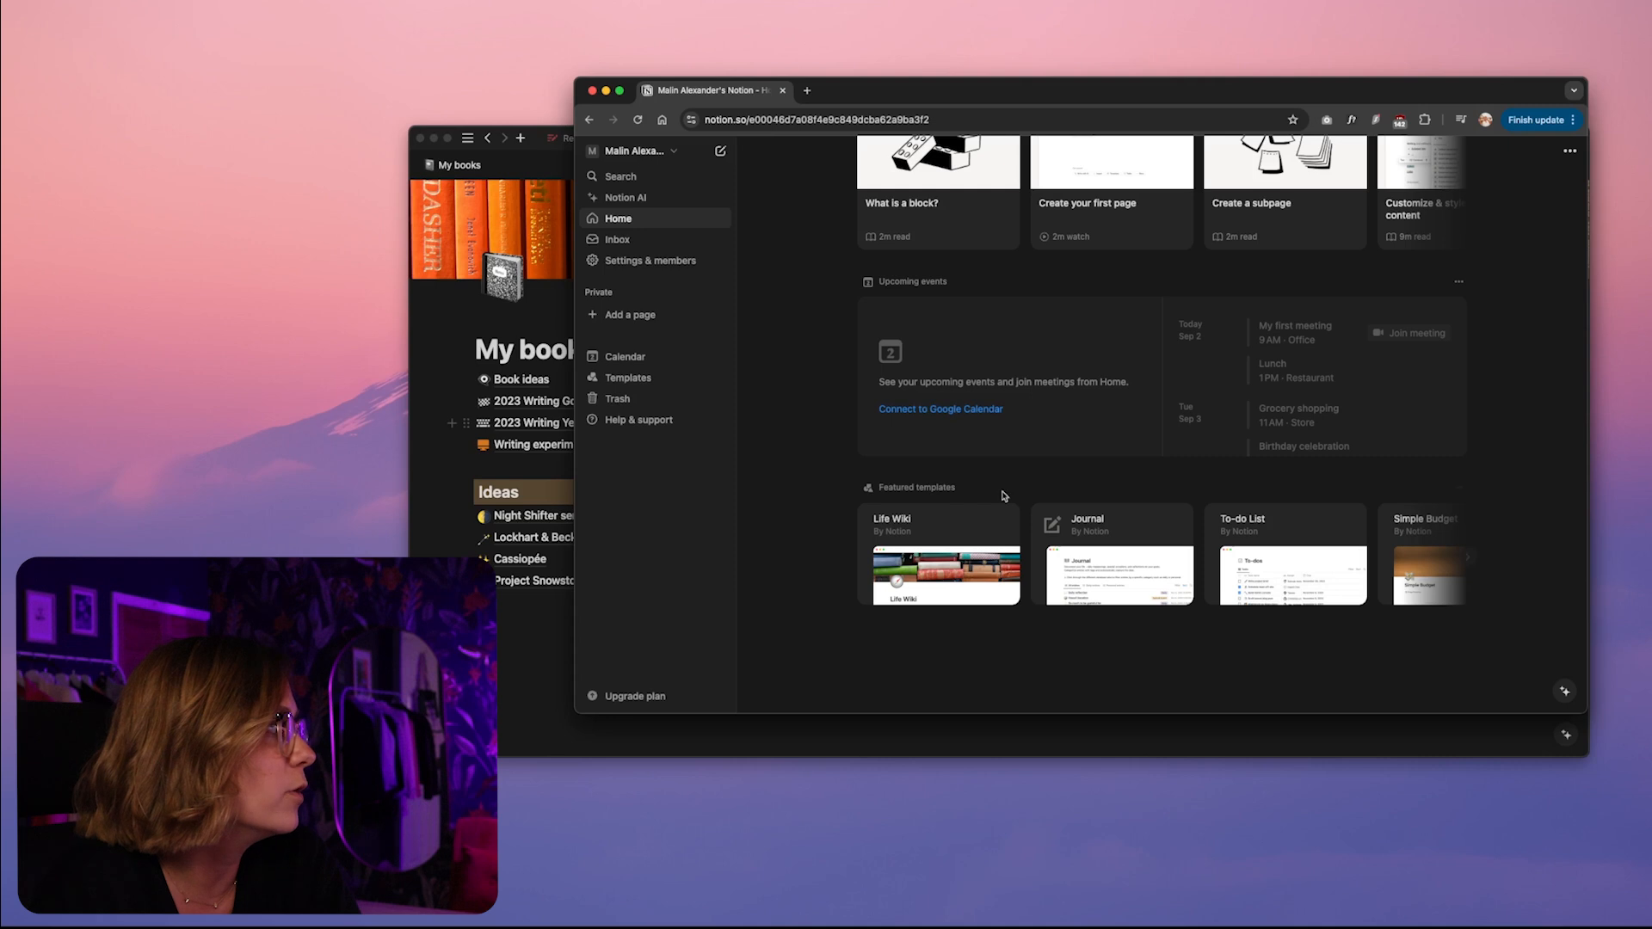
scroll(996, 446, up, 8)
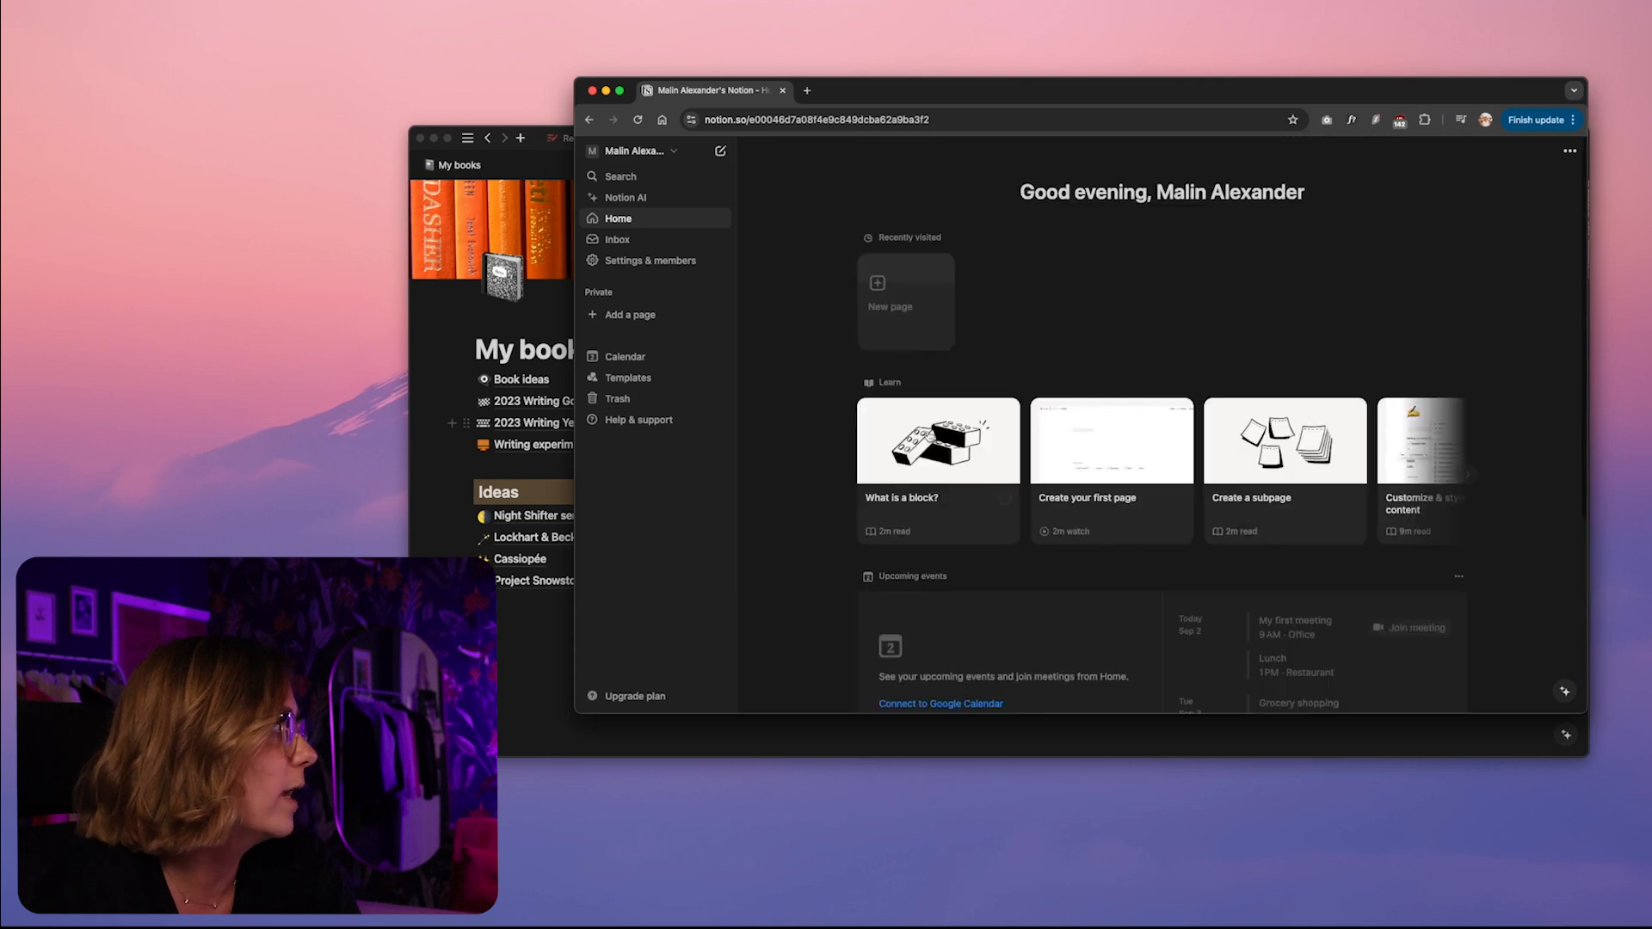
Add a private page titled "Story bibles" and start it as an empty page
click(623, 317)
drag(868, 90, 1336, 103)
click(828, 279)
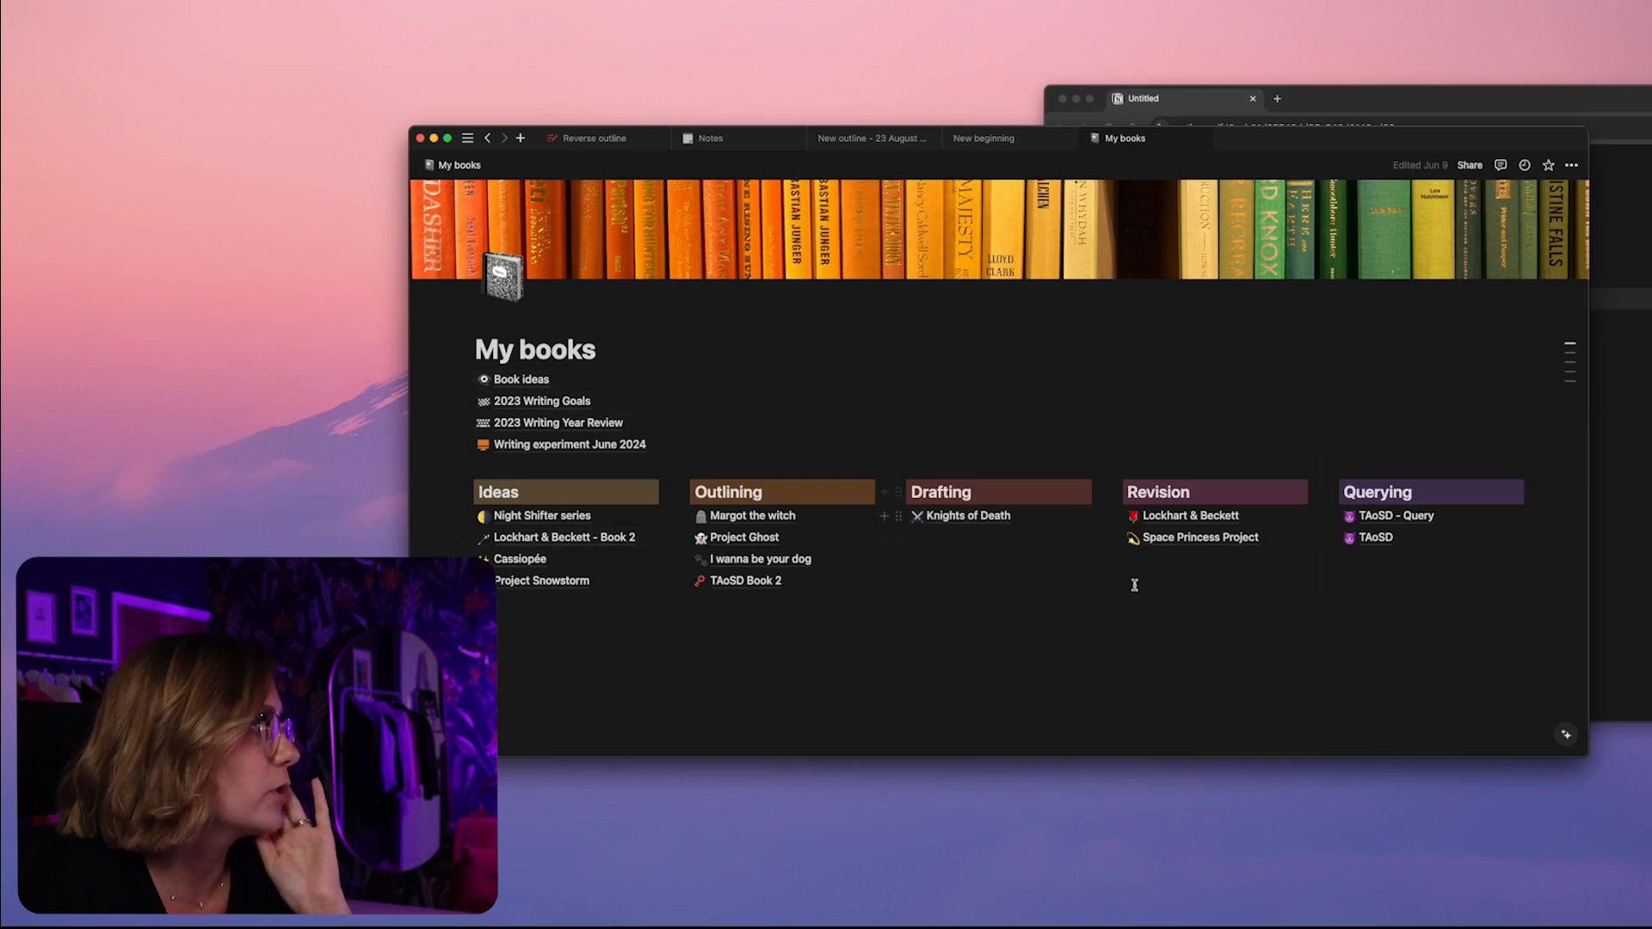
drag(1390, 98, 977, 85)
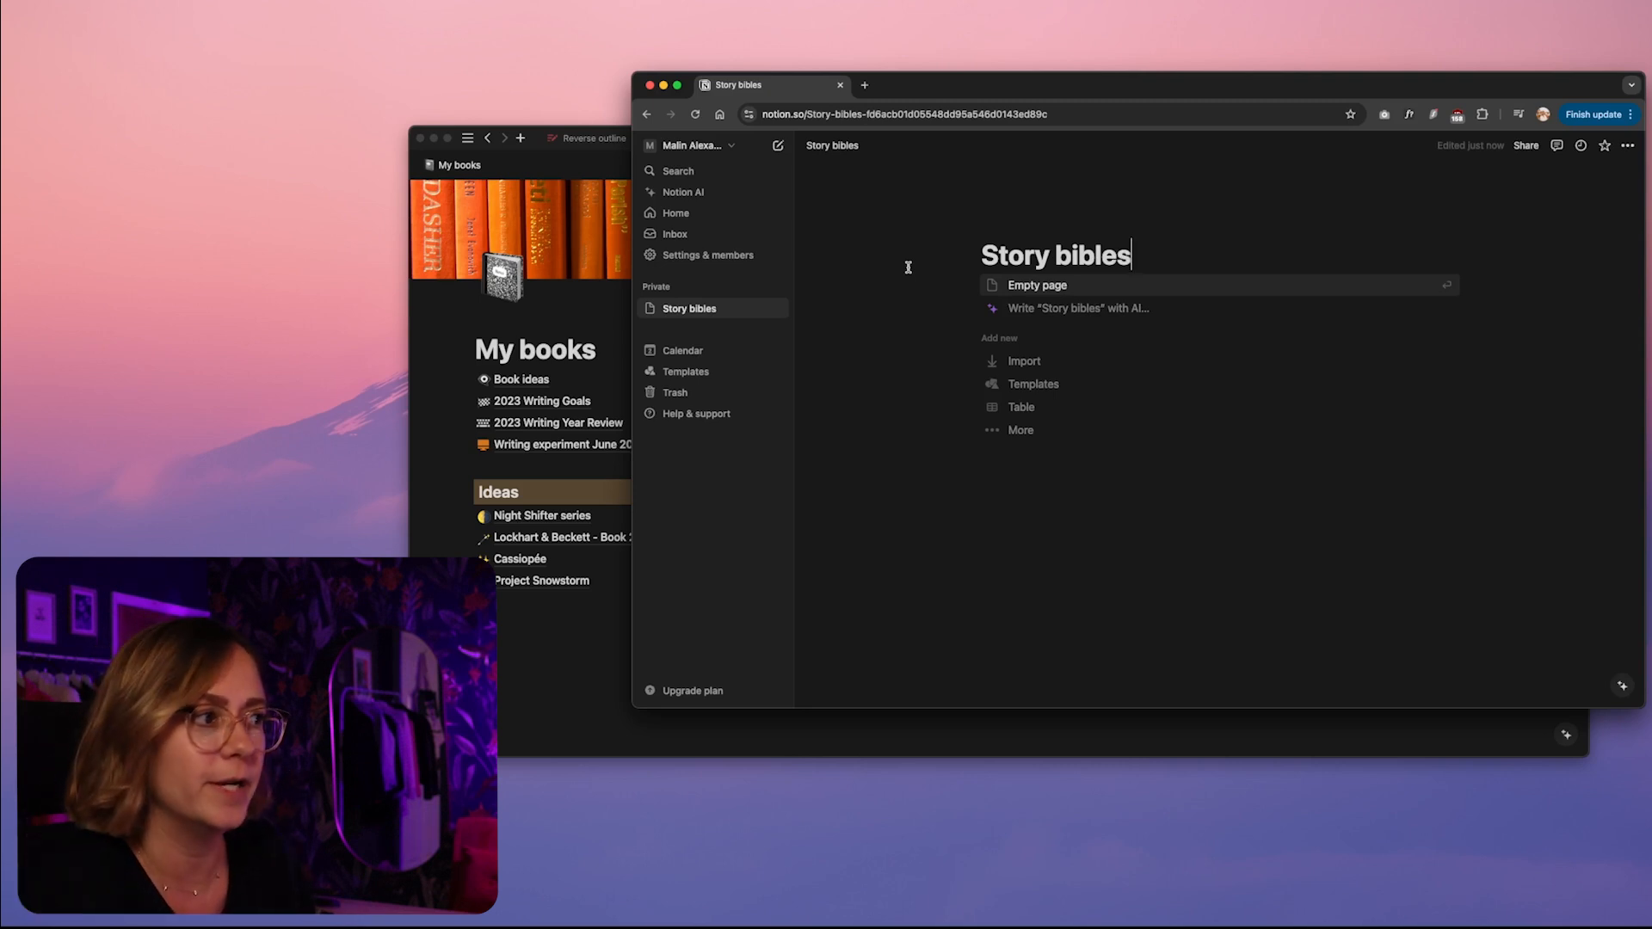
click(1045, 286)
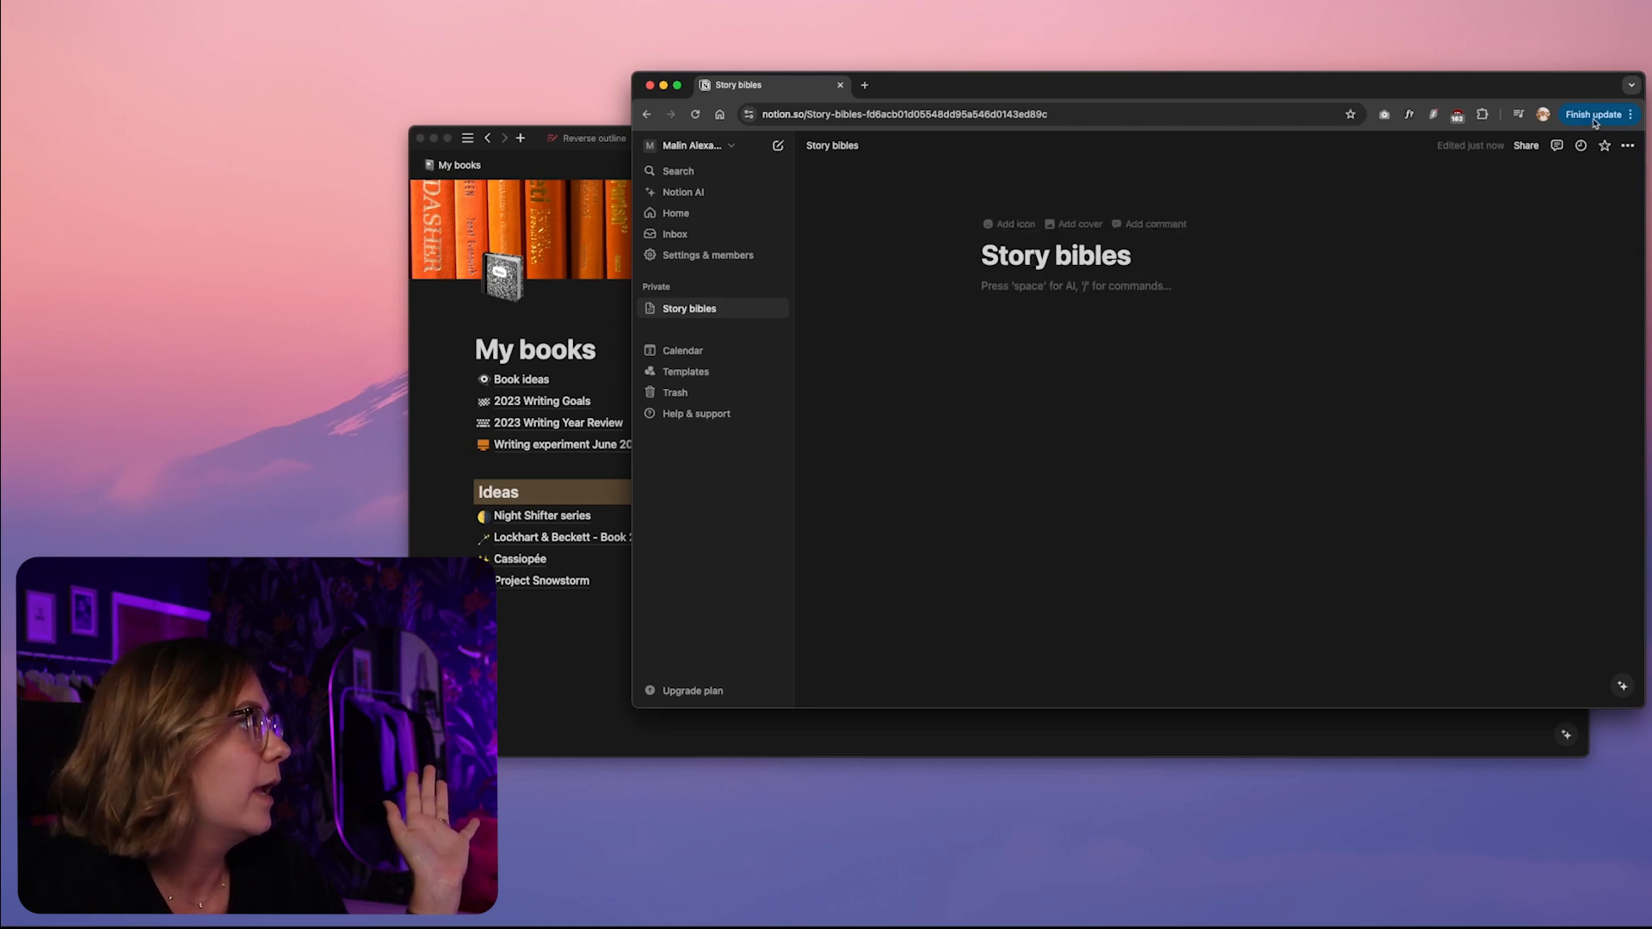
Turn on full width for the Story bibles page
click(1629, 146)
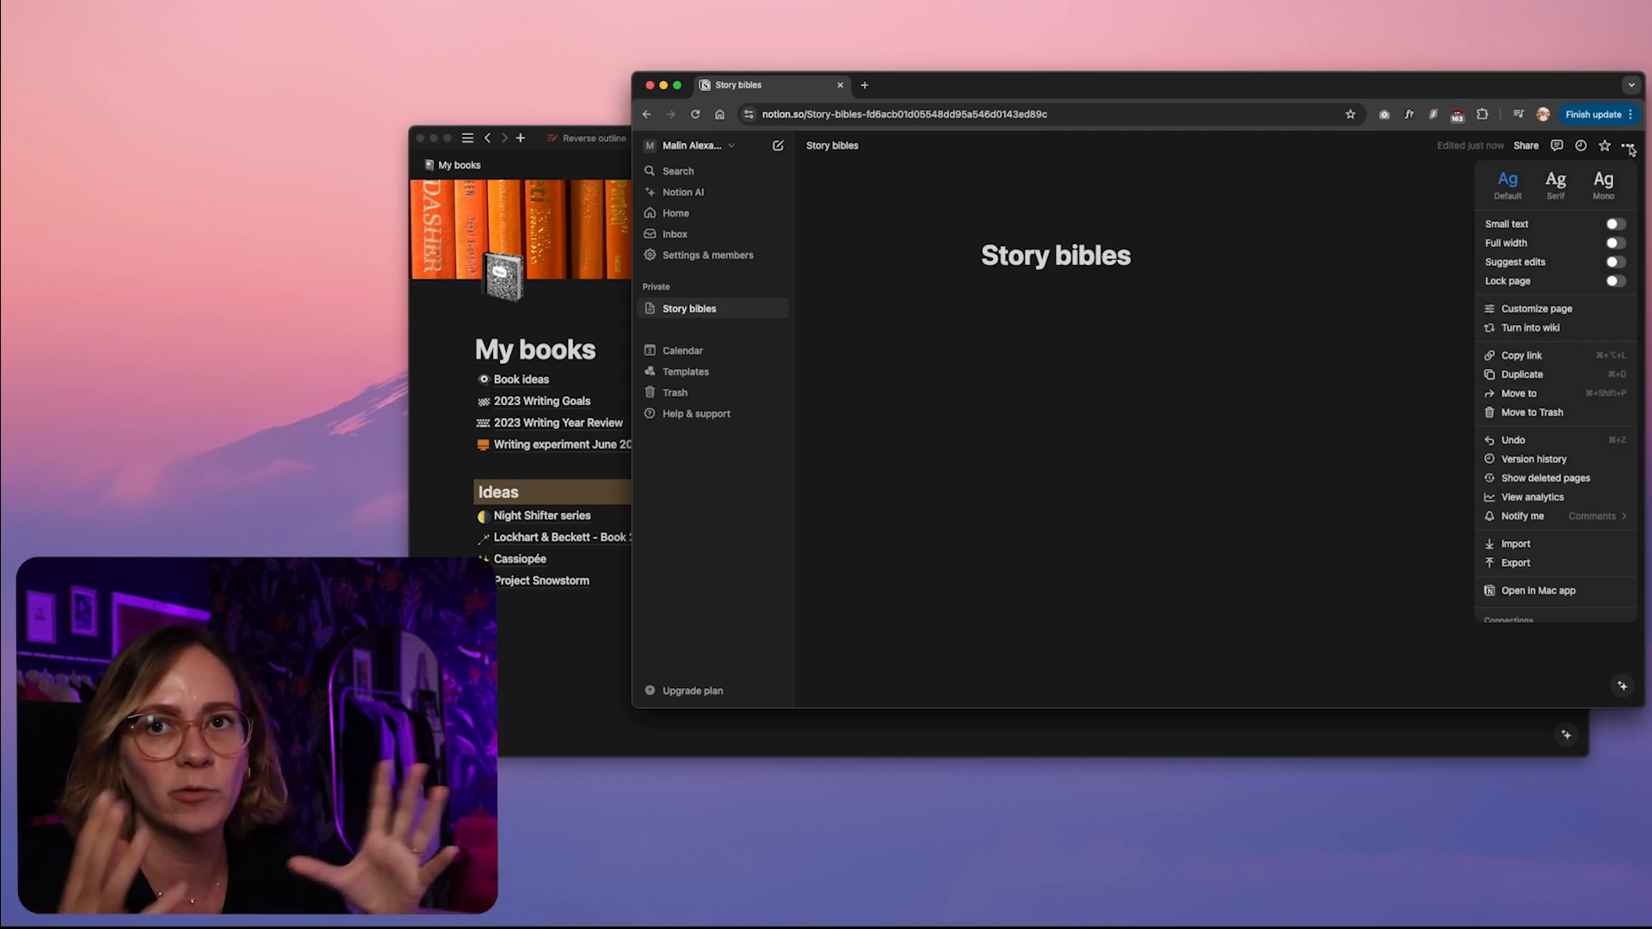
click(1622, 244)
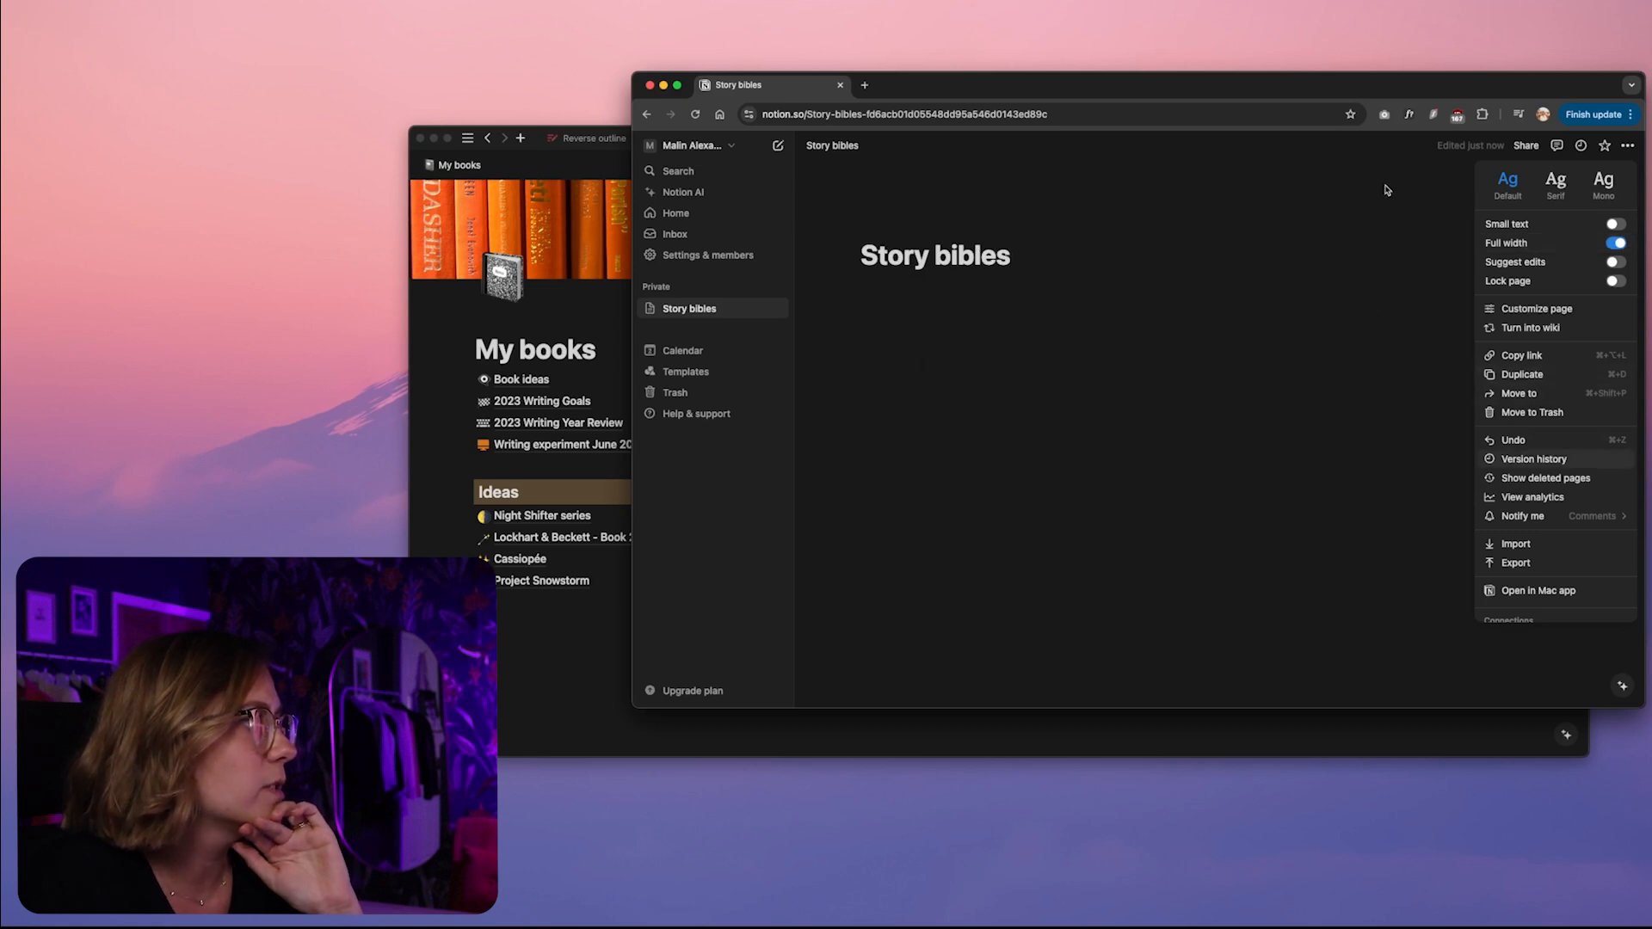
click(1456, 239)
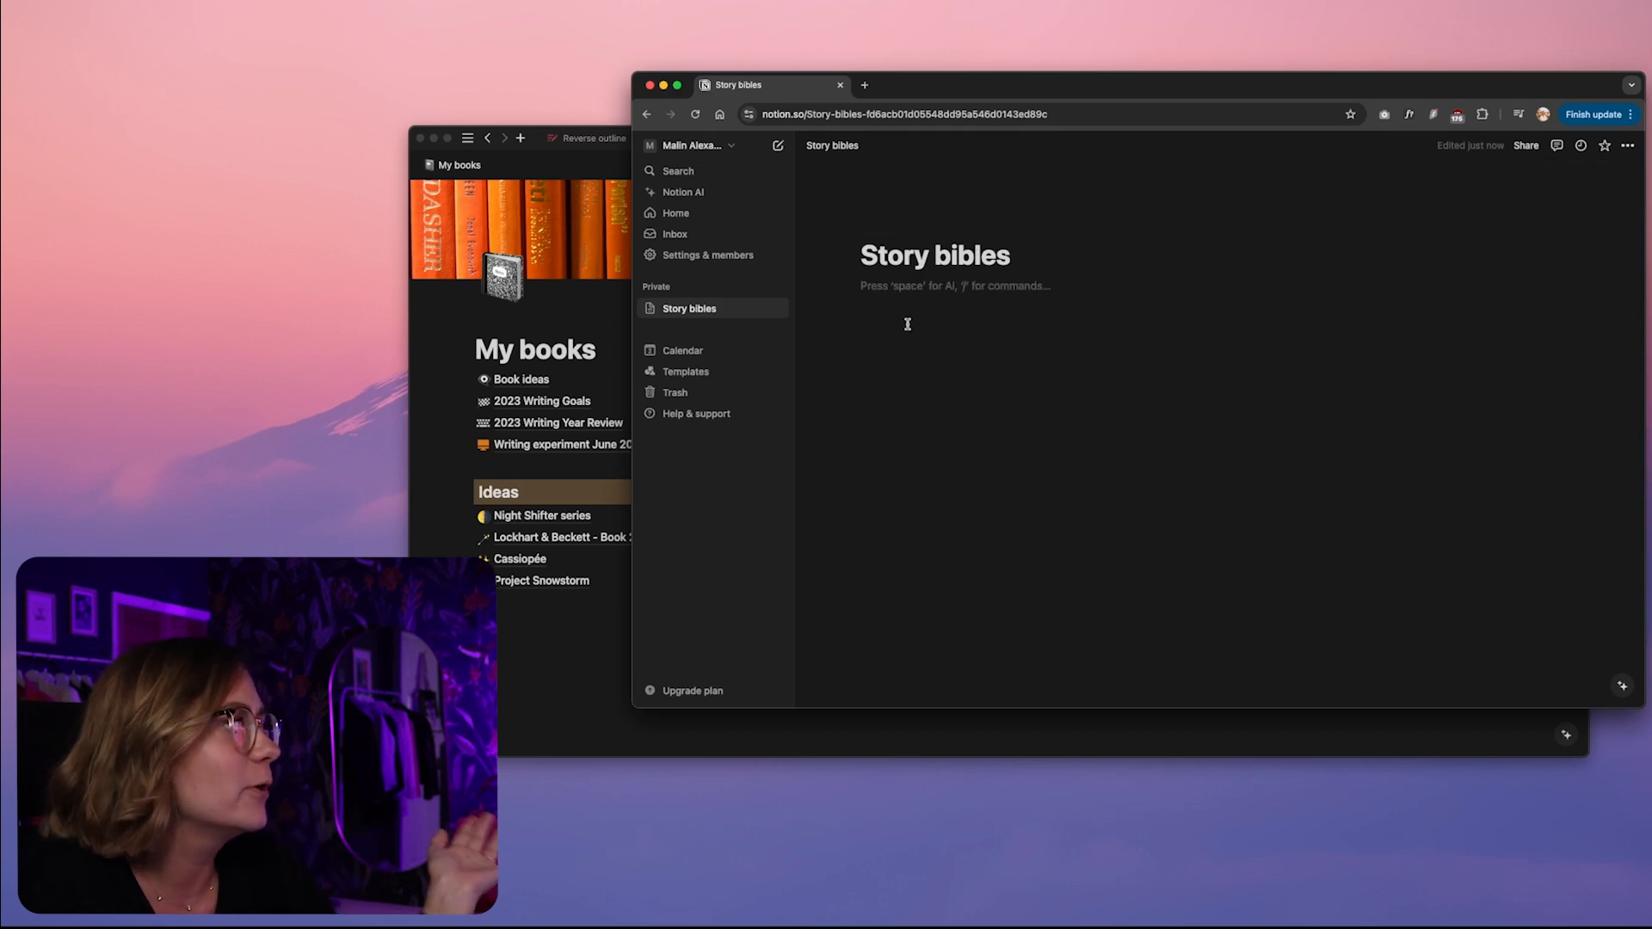
Give the Story bibles page an icon by searching the emojis for "book" and choosing the stack of books
click(889, 226)
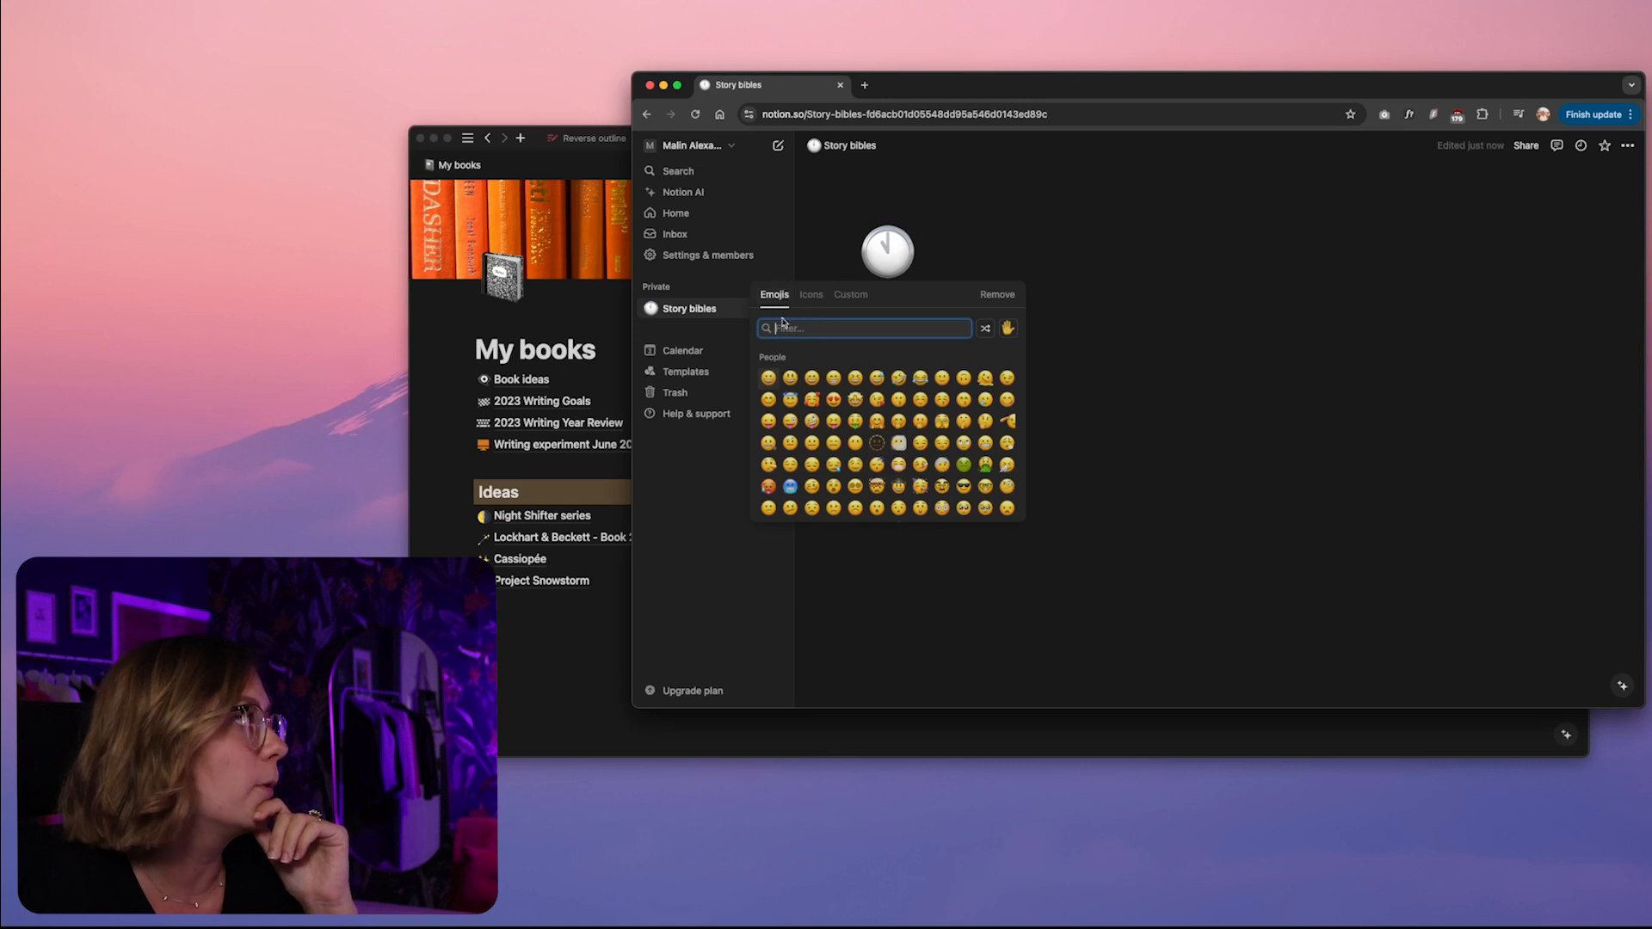
text(book)
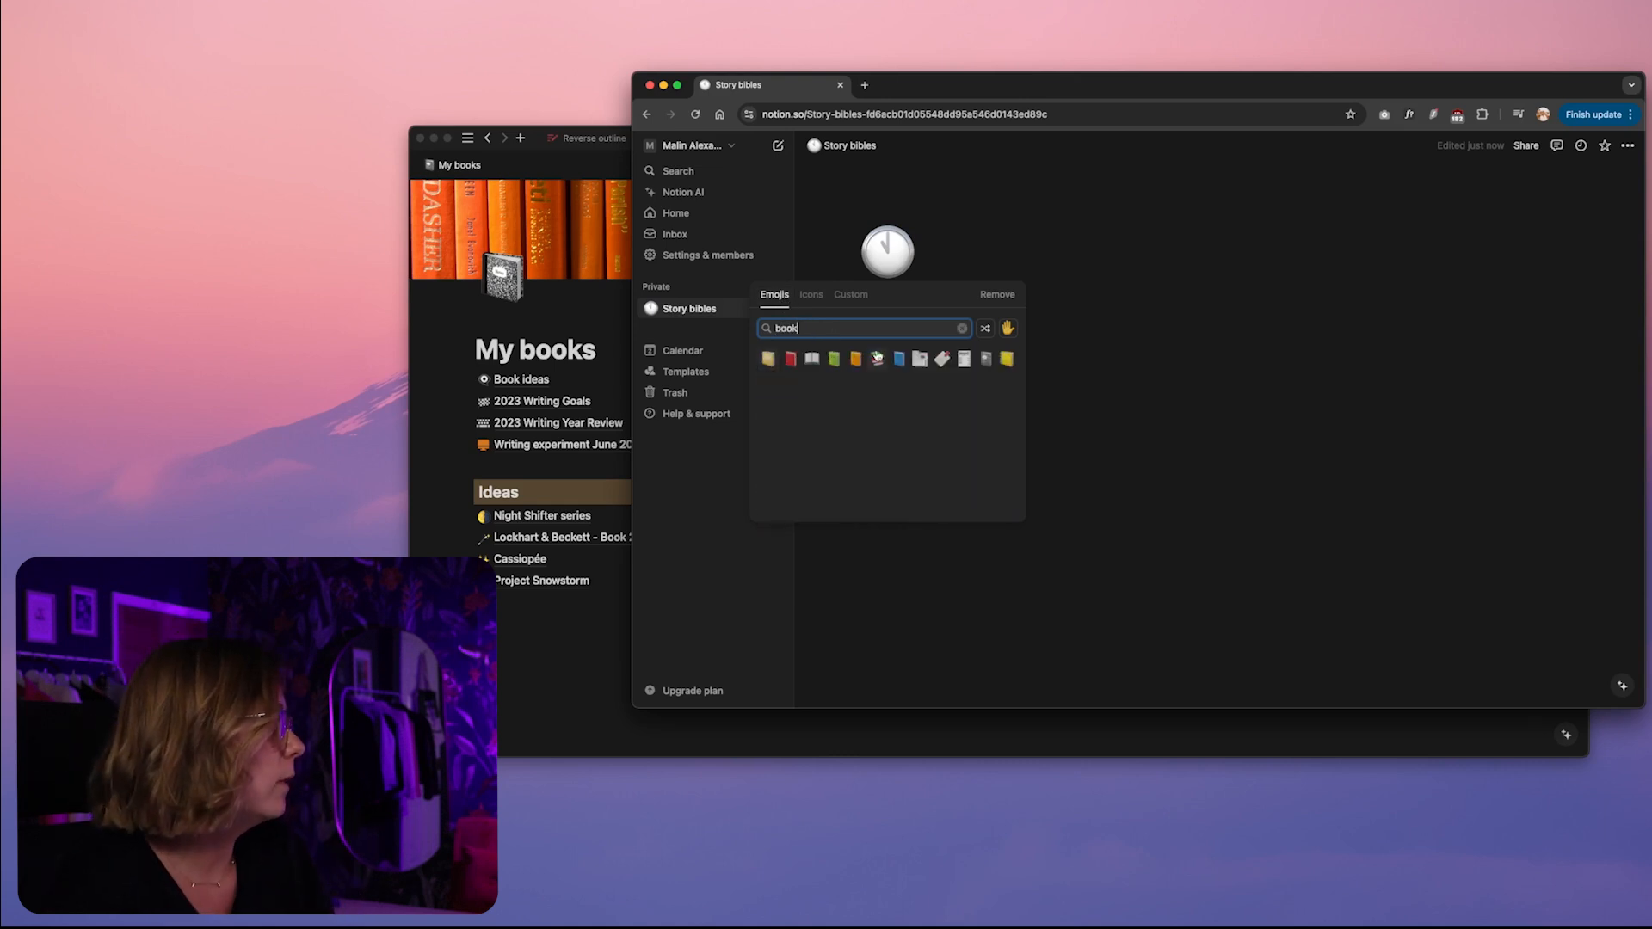
click(877, 357)
Change the page icon to the yellow open book, searching the non-emoji icons for "book"
click(897, 260)
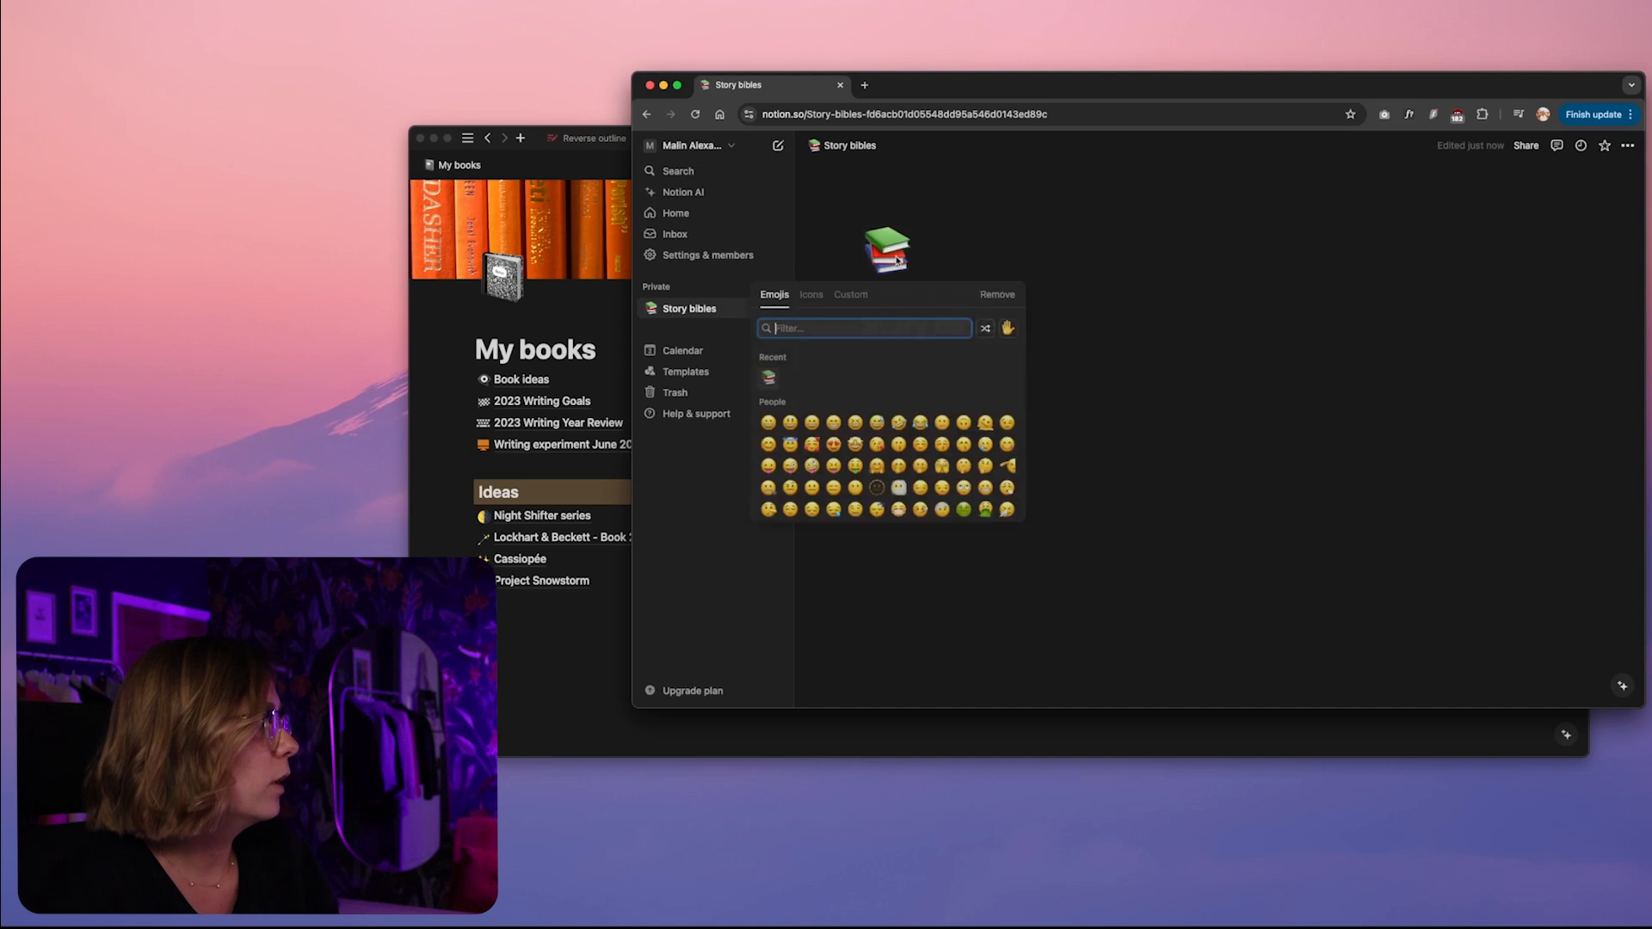
click(809, 298)
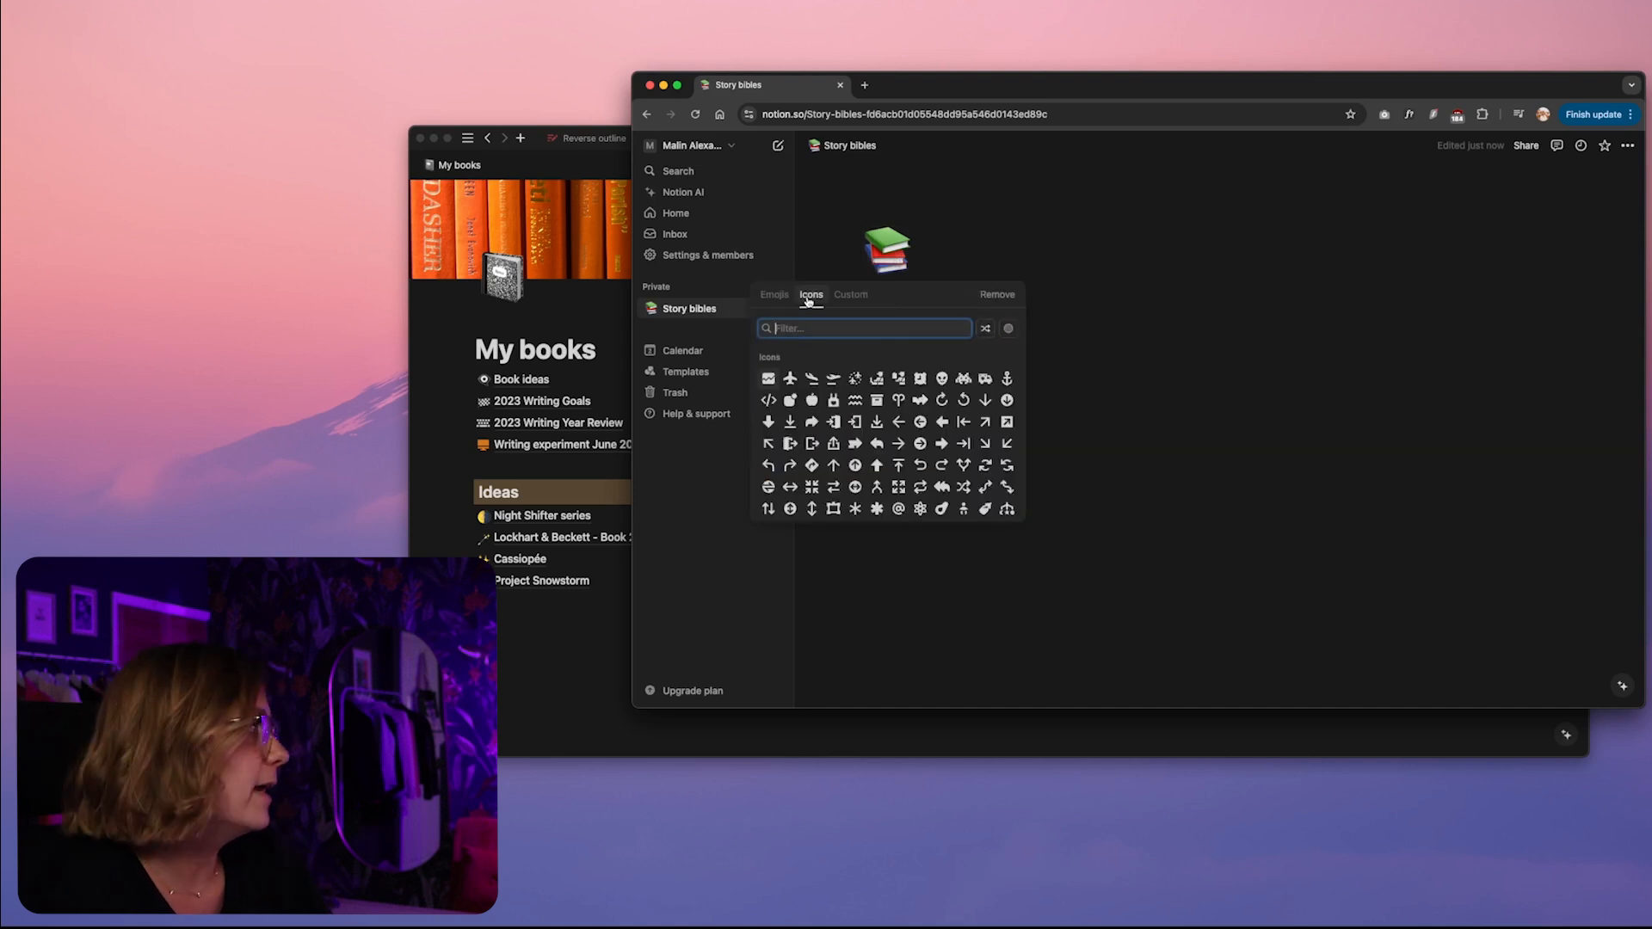
text(book)
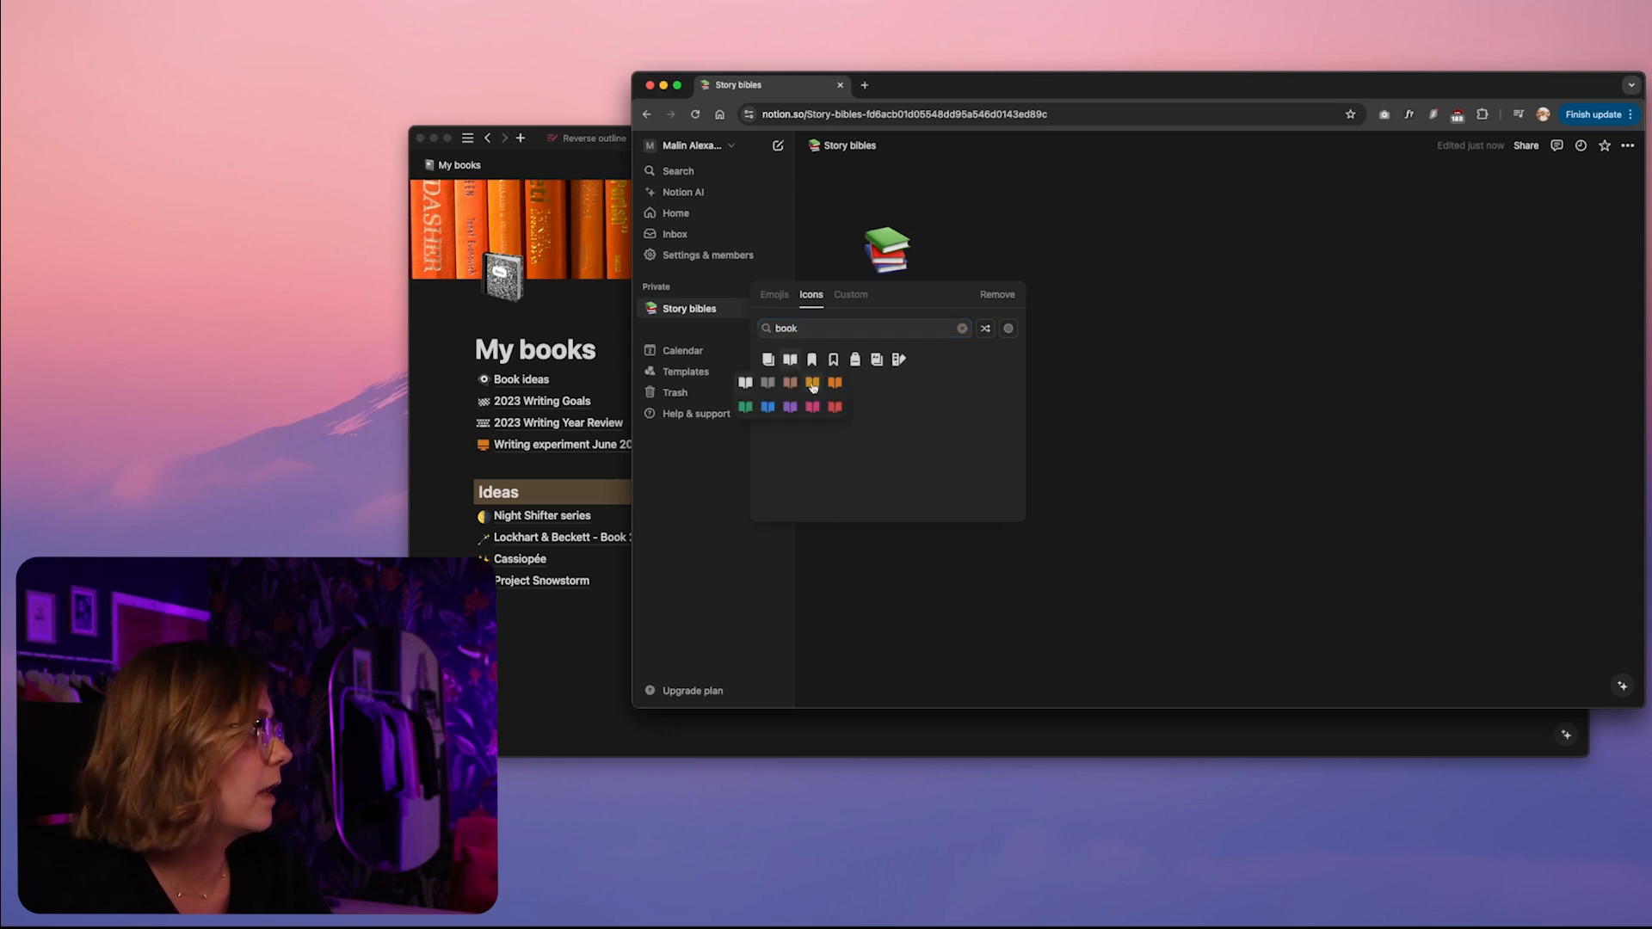
click(813, 384)
Open the file upload for a custom page icon
click(887, 252)
click(851, 295)
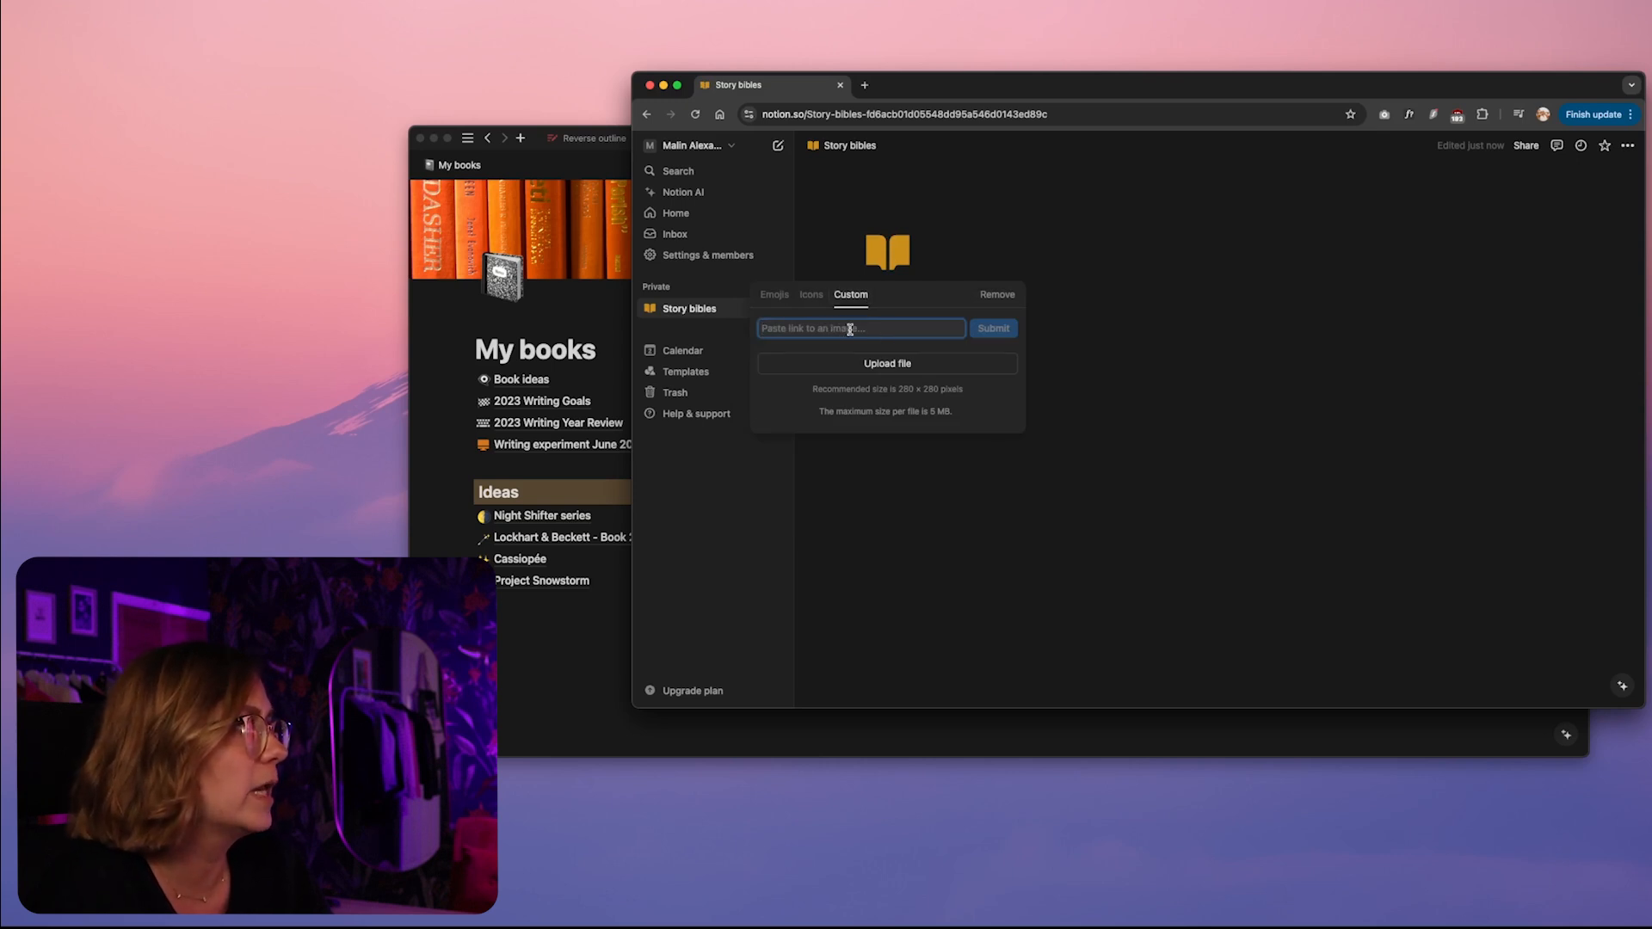
click(869, 365)
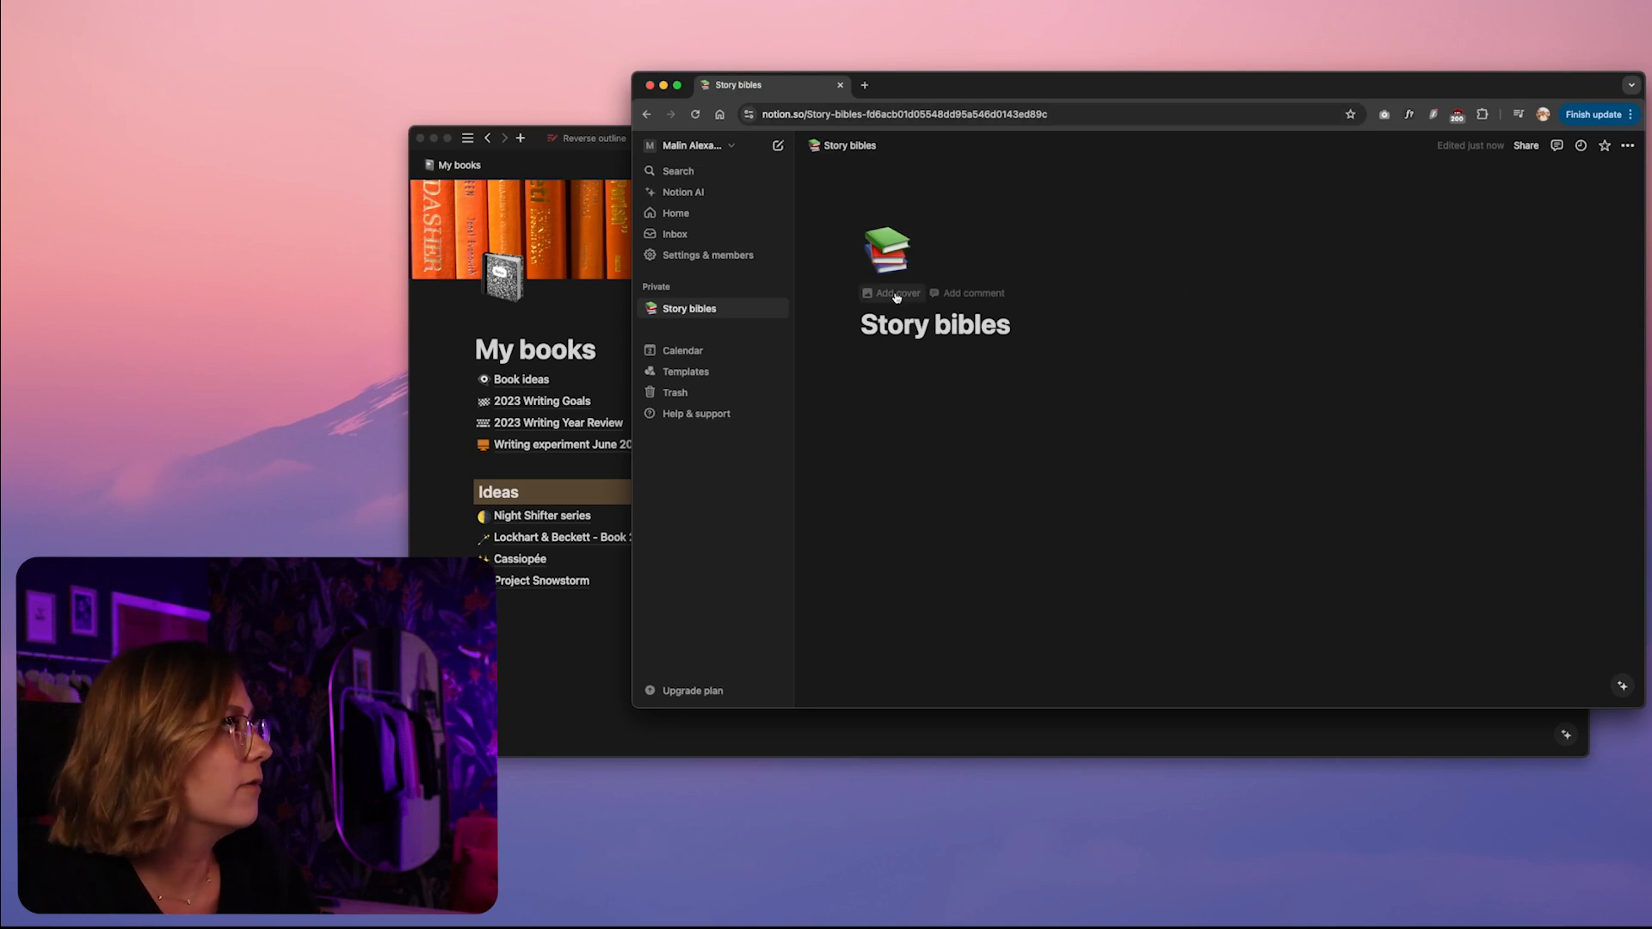
Check the cover on the My books page for reference and add a cover to the Story bibles page
click(439, 340)
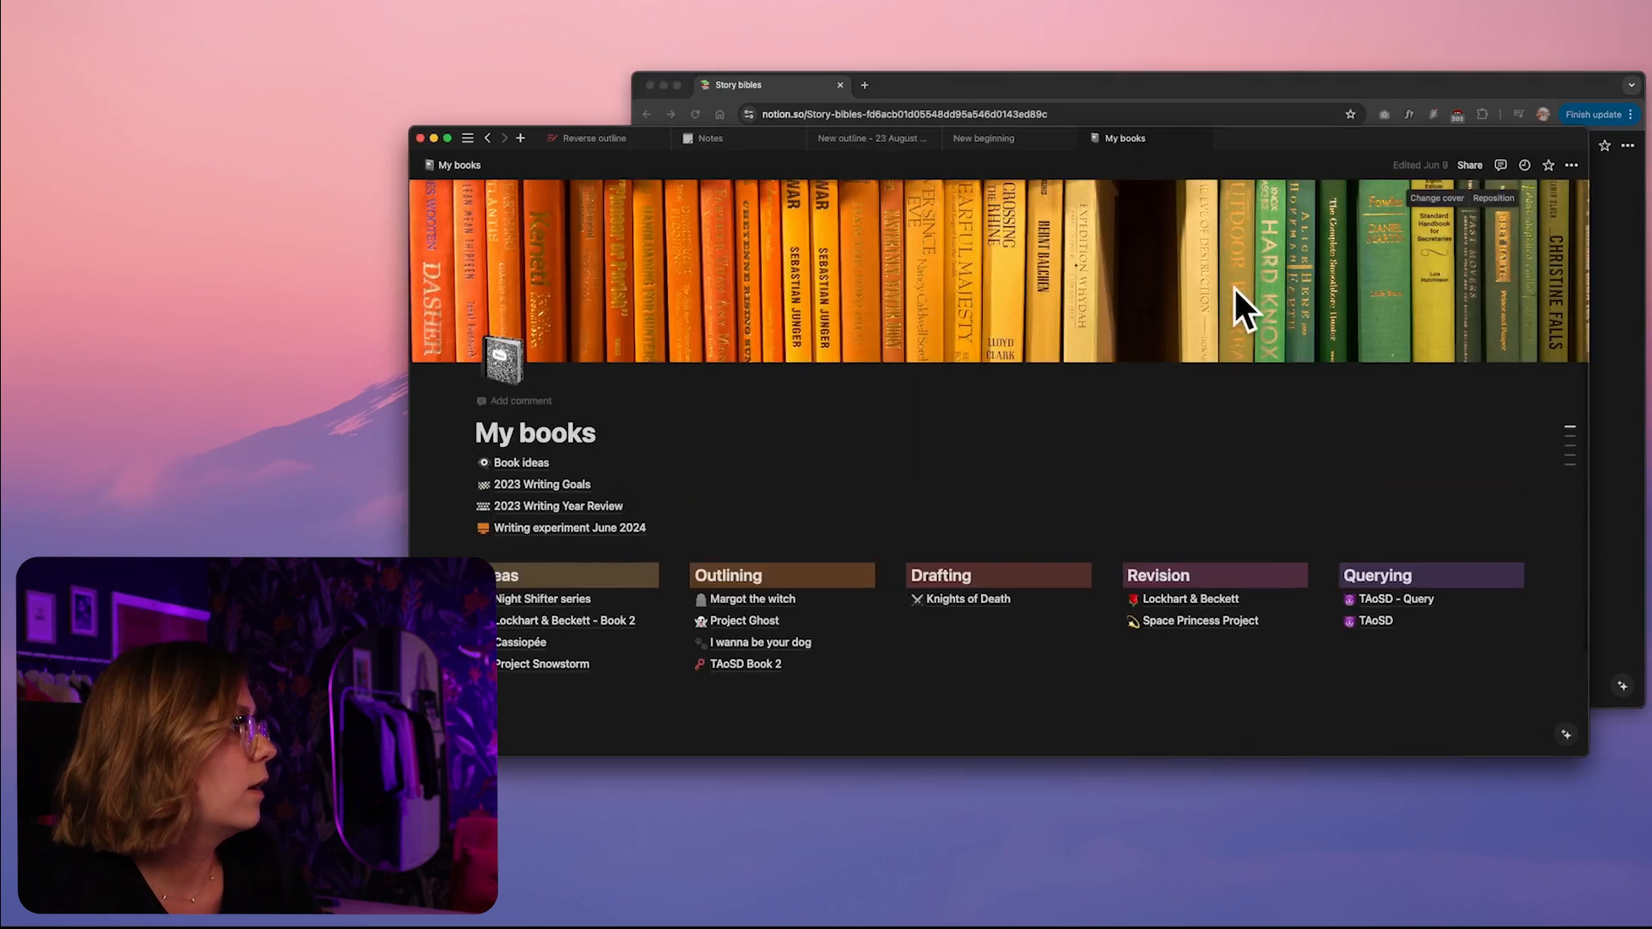
click(1174, 84)
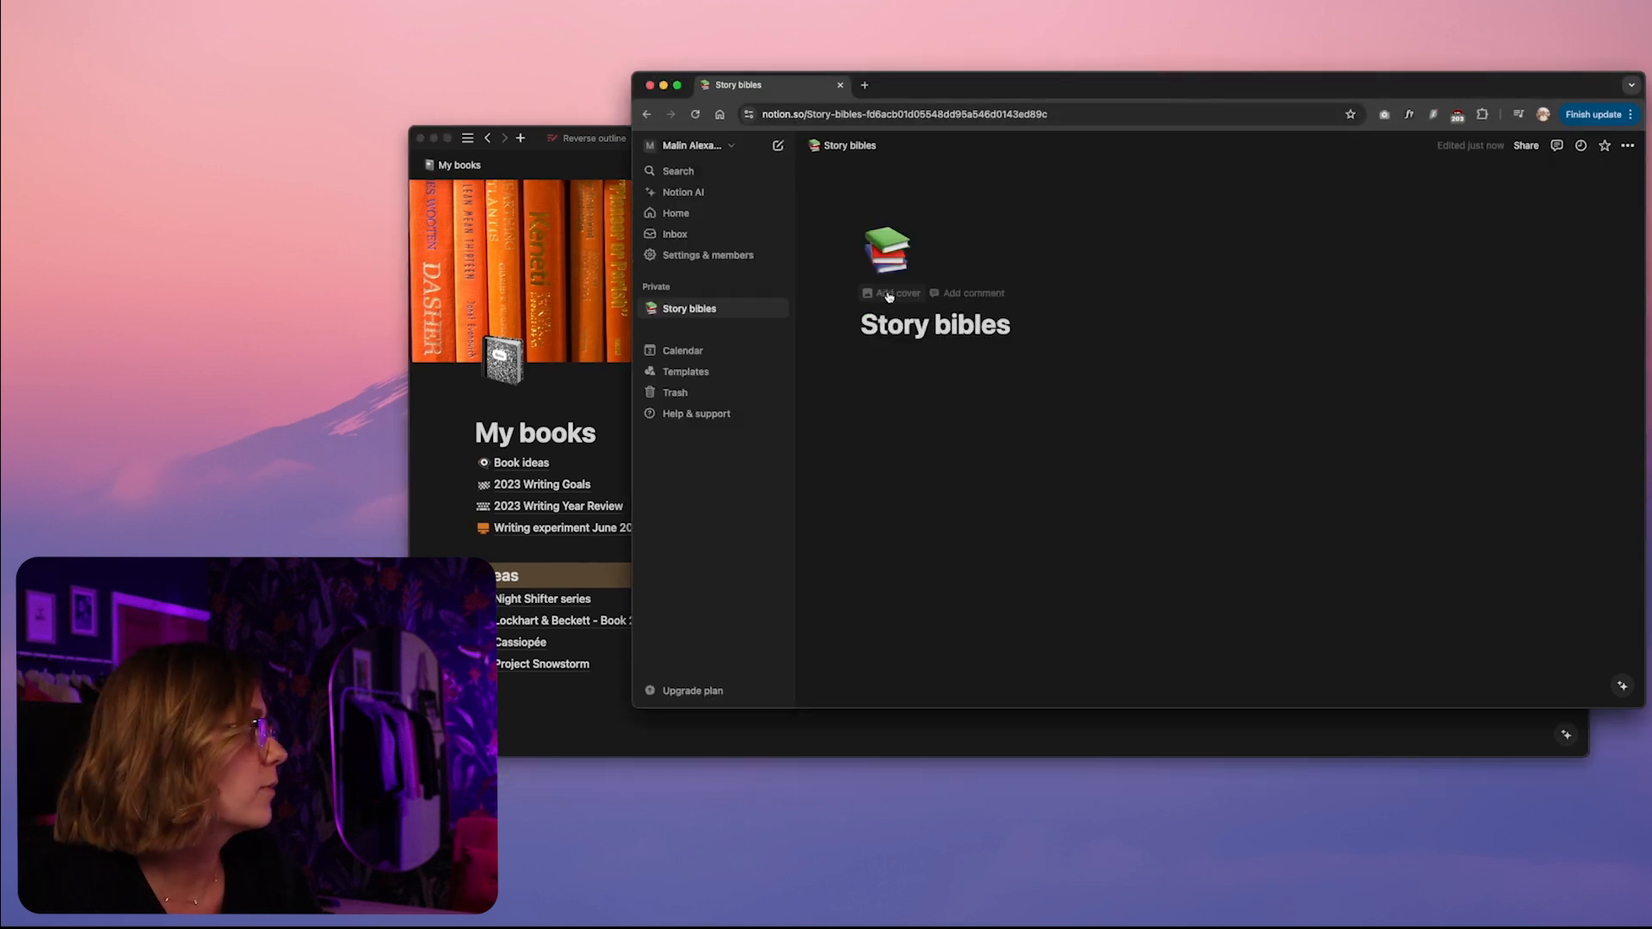
click(890, 294)
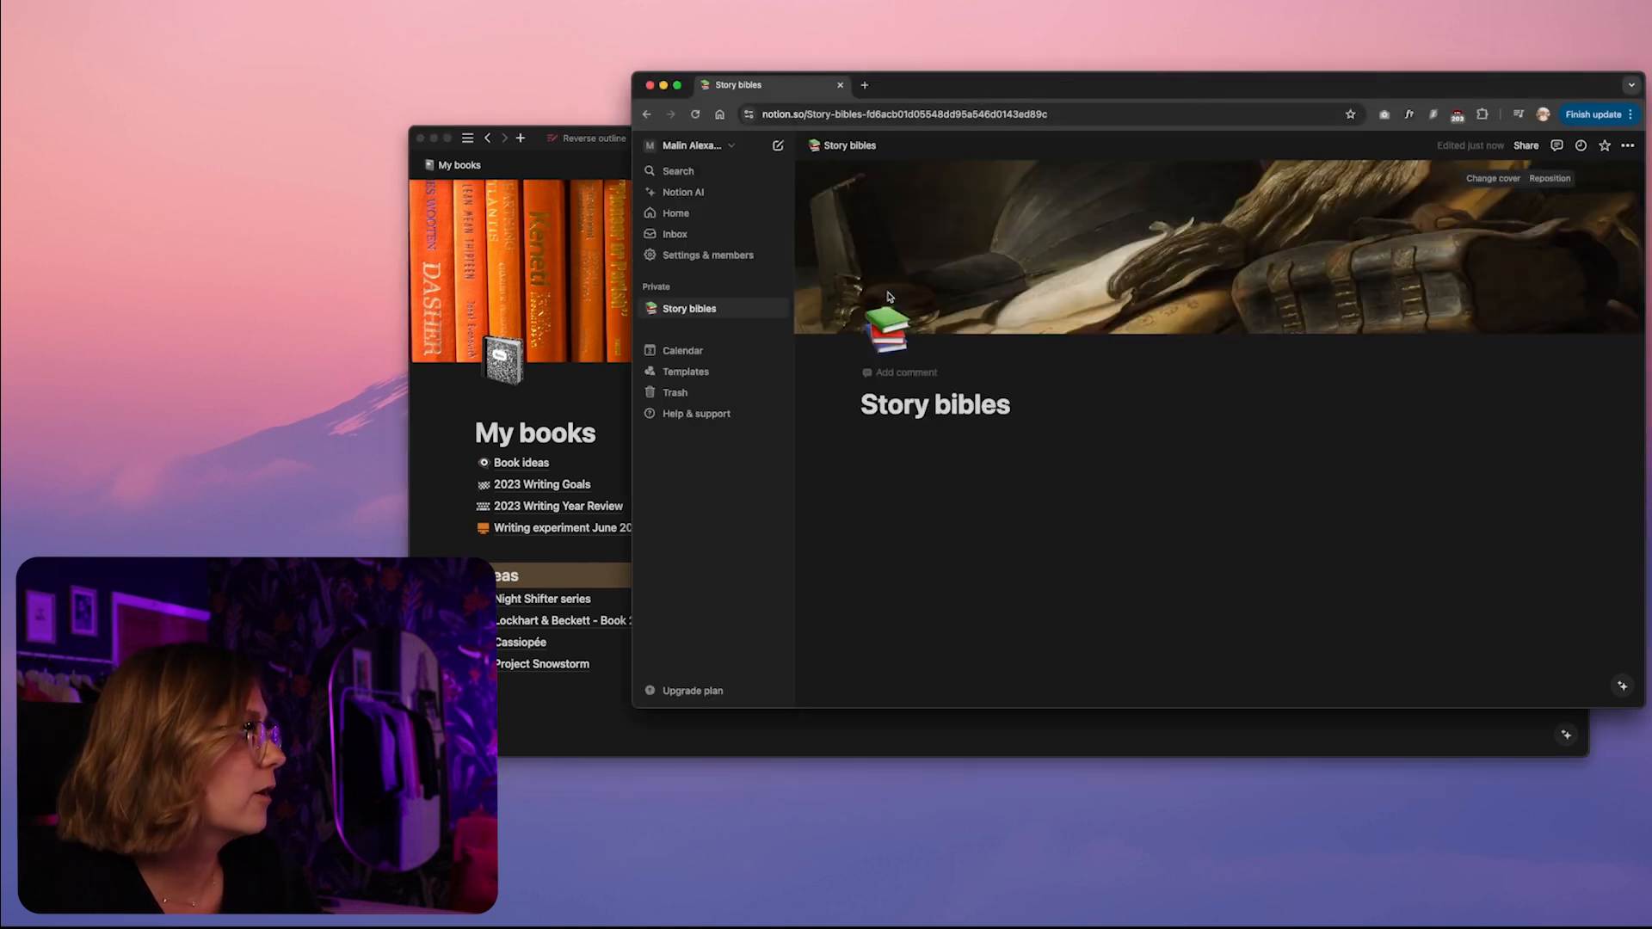
Change the Story bibles cover to the Great Wave print from the MET Museum Japanese Prints in the gallery
click(1493, 180)
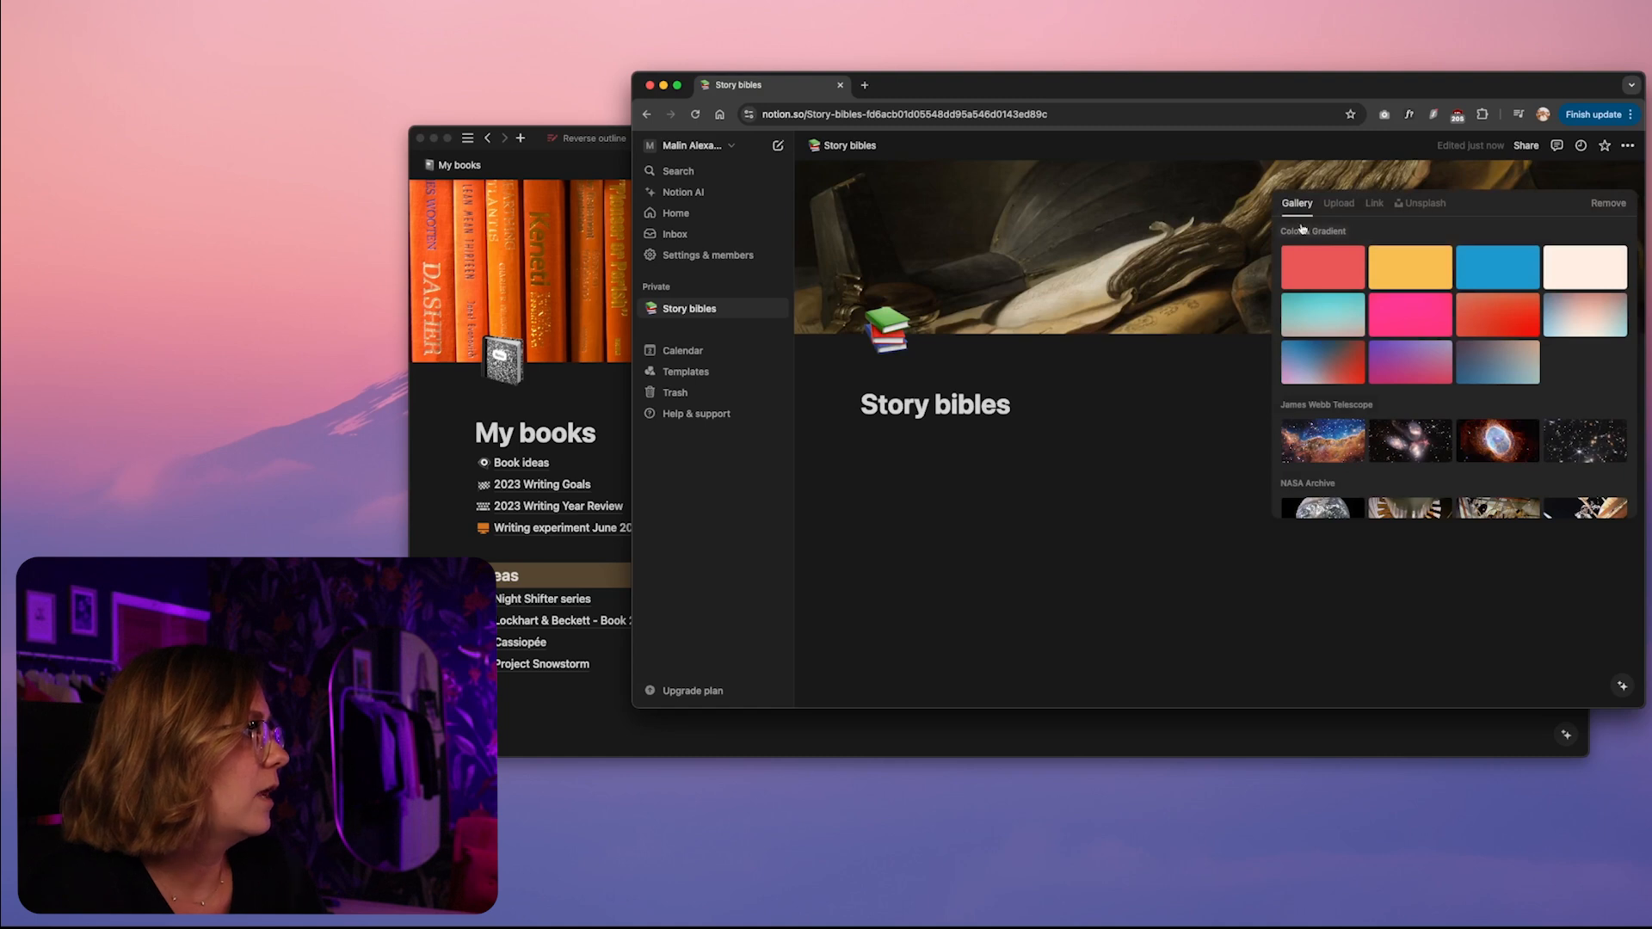
scroll(1451, 319, down, 10)
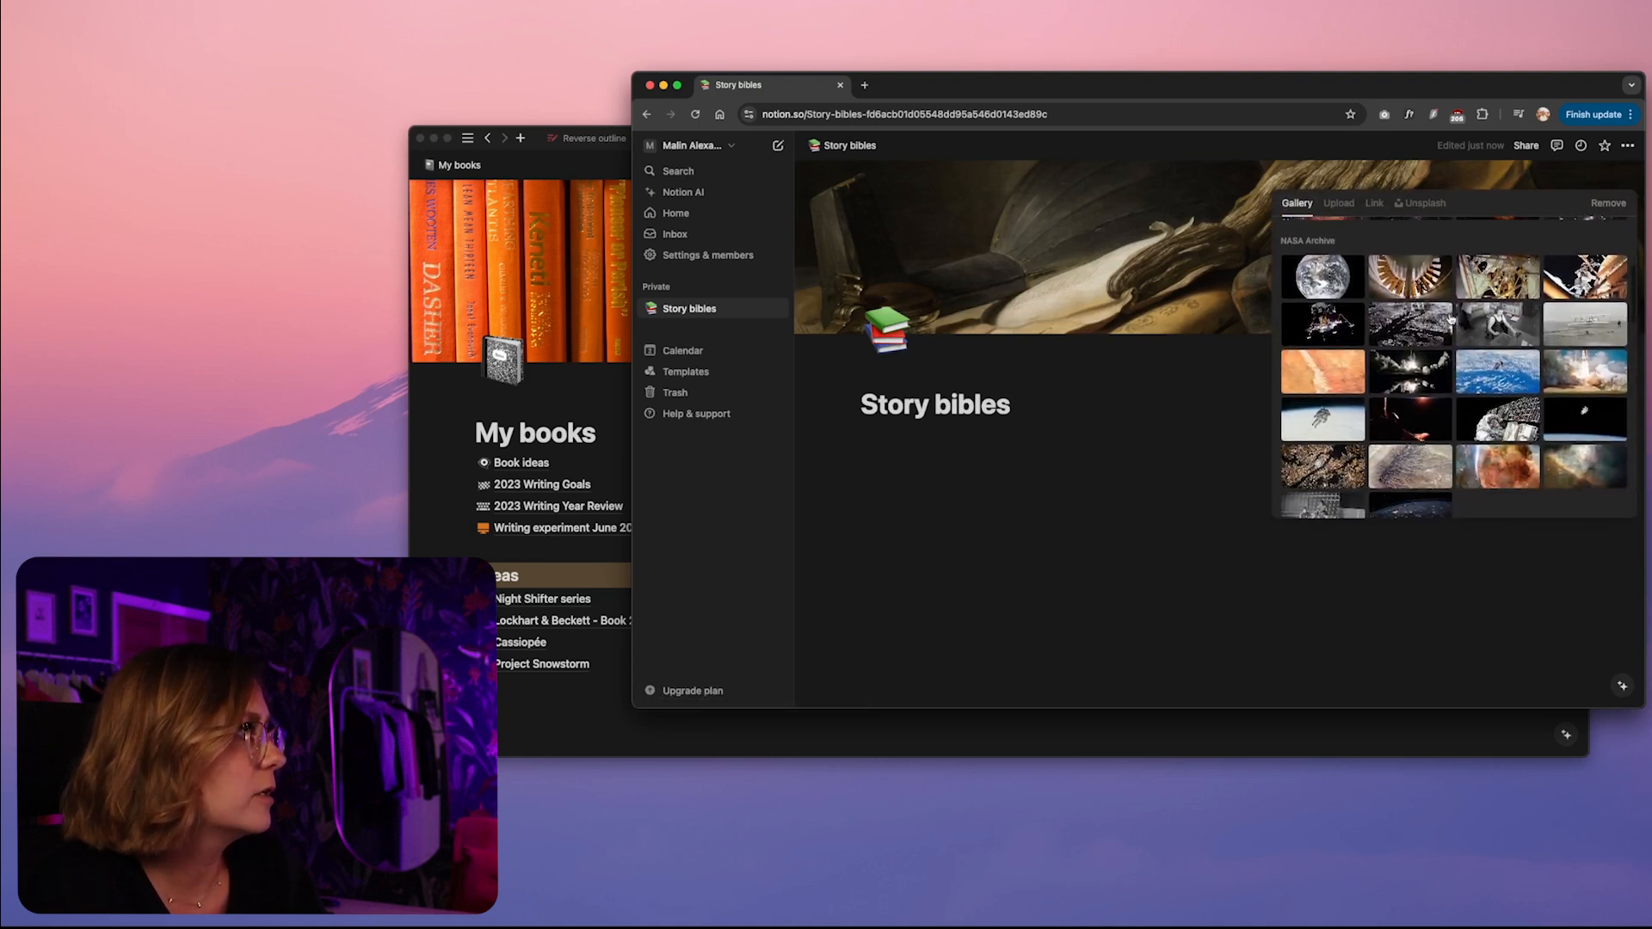
scroll(1451, 319, down, 3)
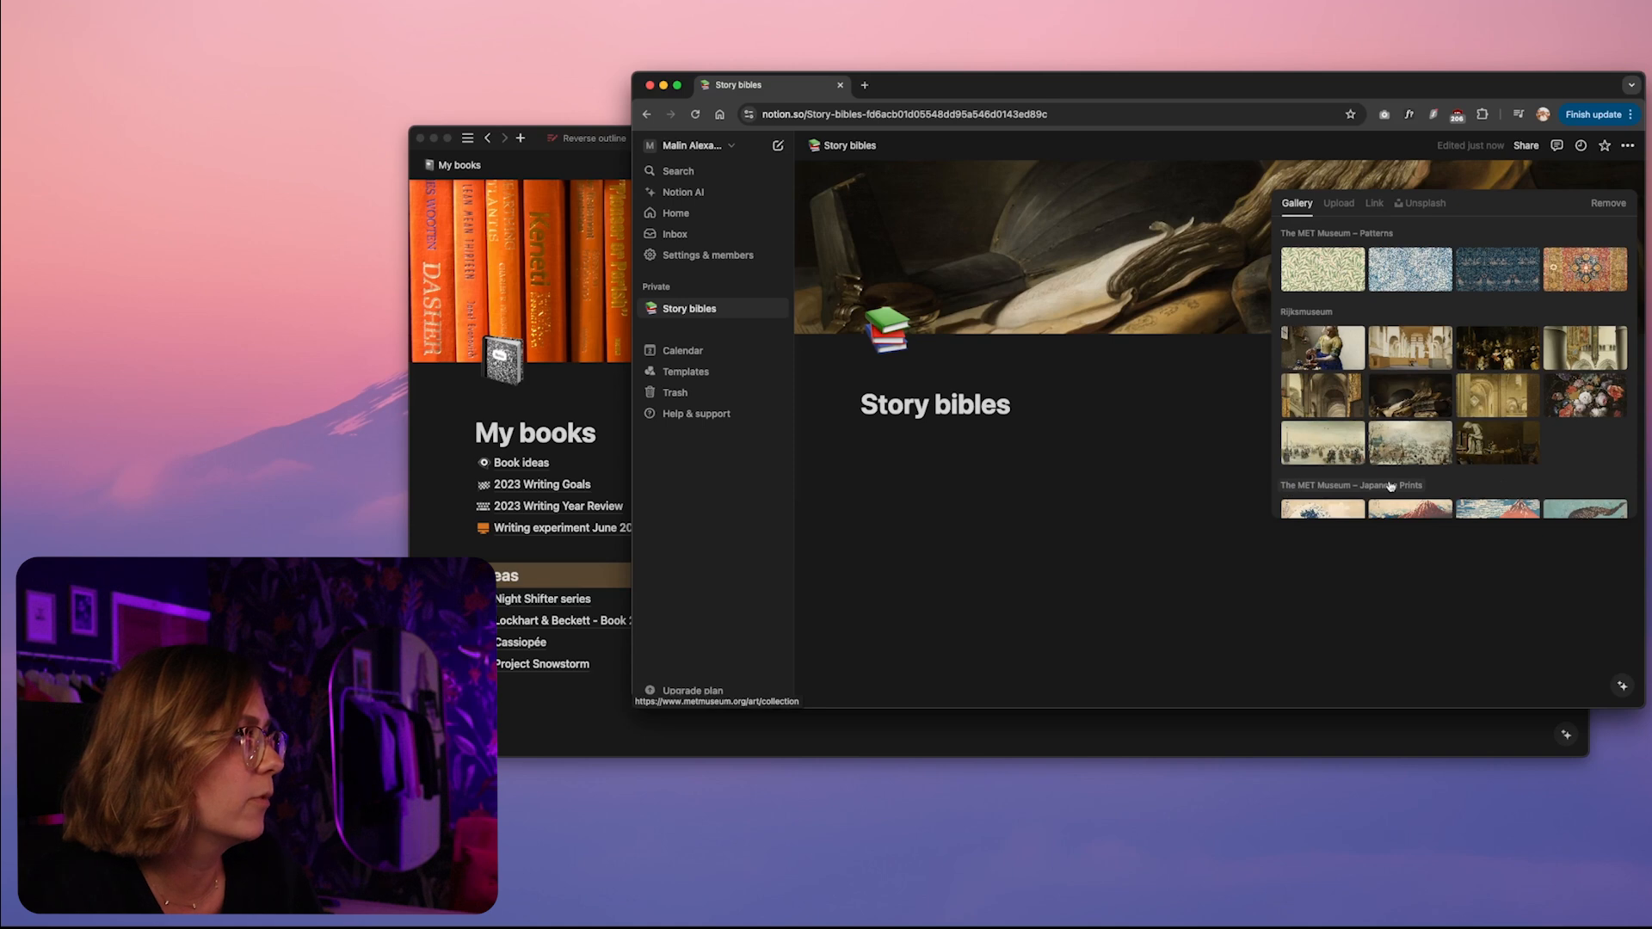
scroll(1293, 482, down, 3)
click(1322, 441)
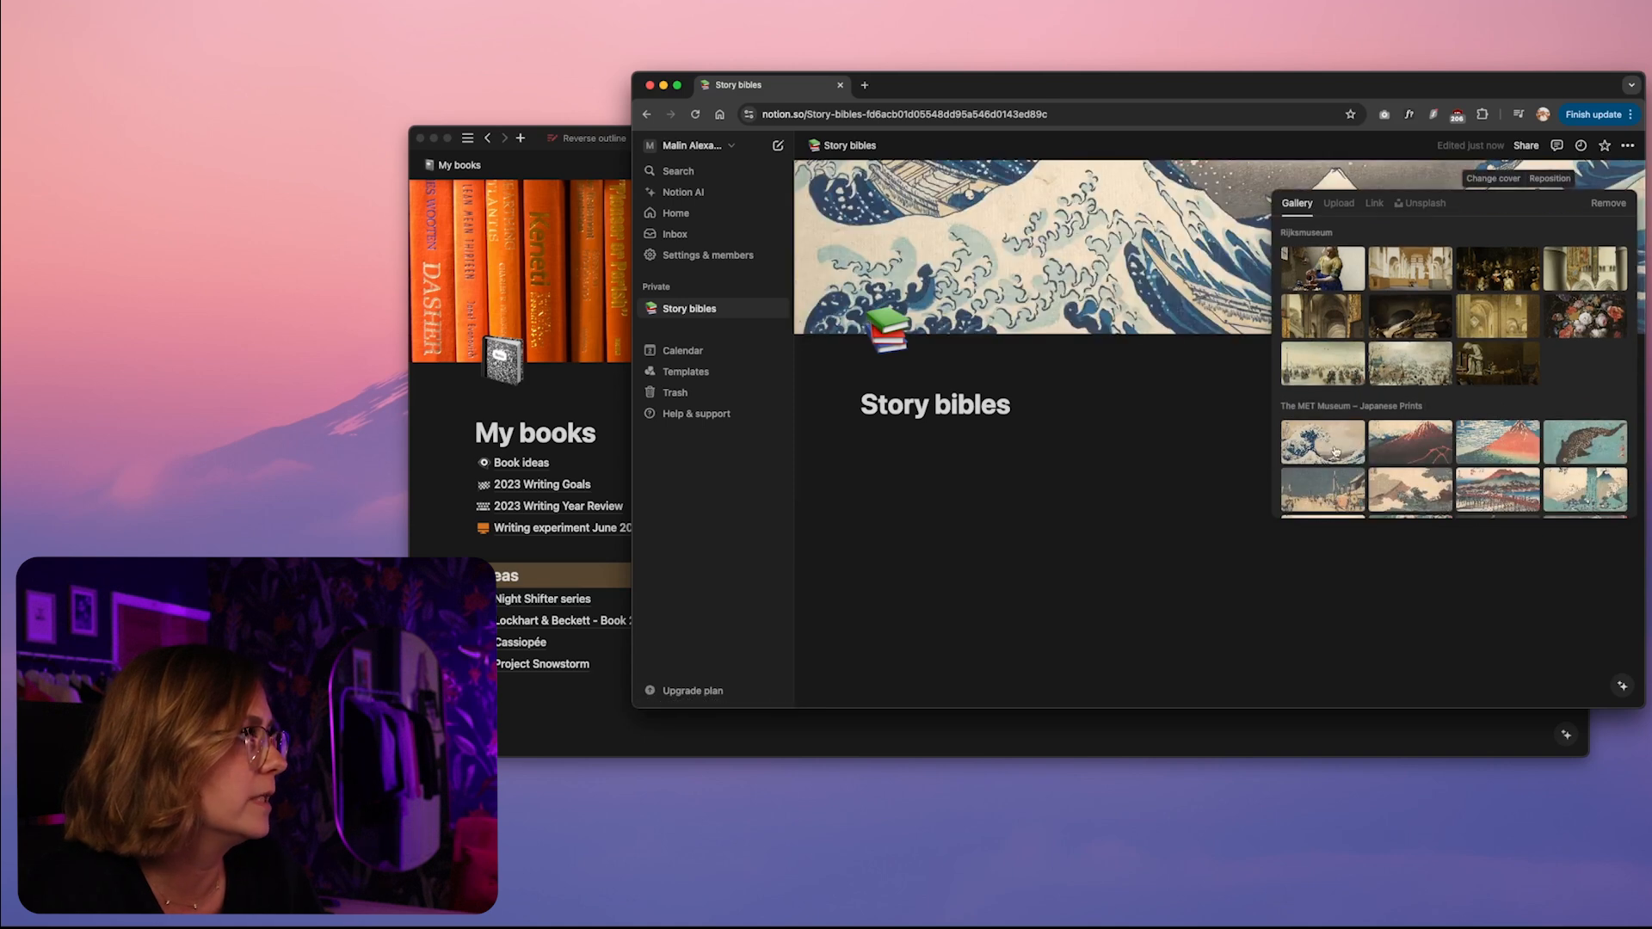
Review the remaining gallery covers and the options for uploading a cover image or linking to one
scroll(1443, 409, down, 3)
scroll(1443, 410, up, 10)
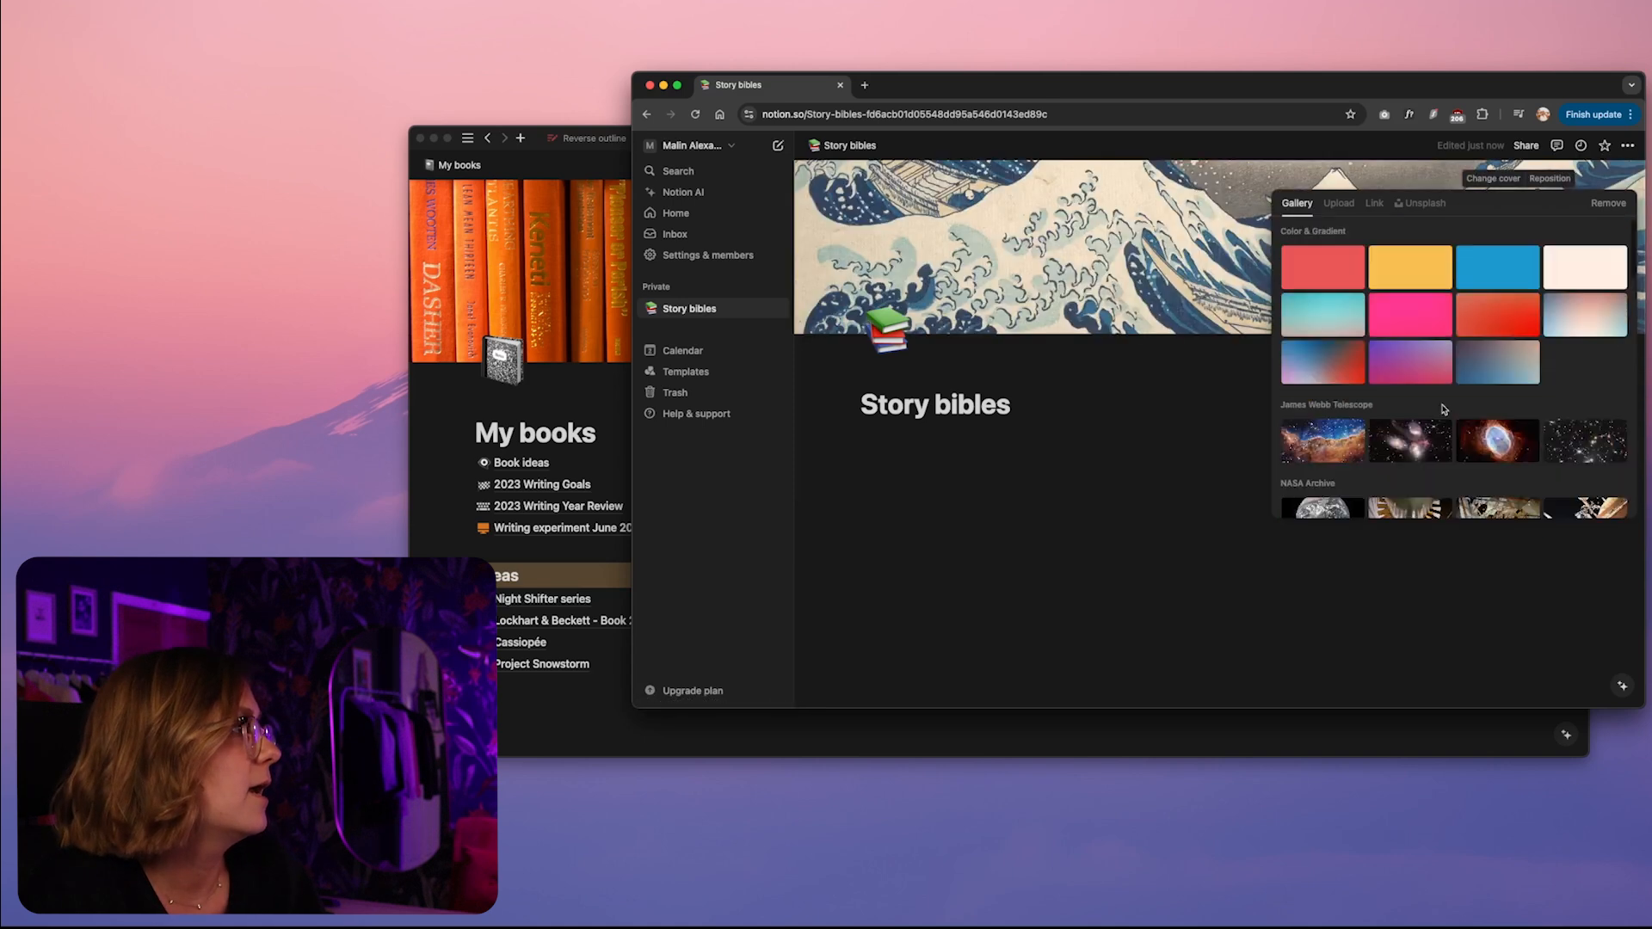
click(1340, 203)
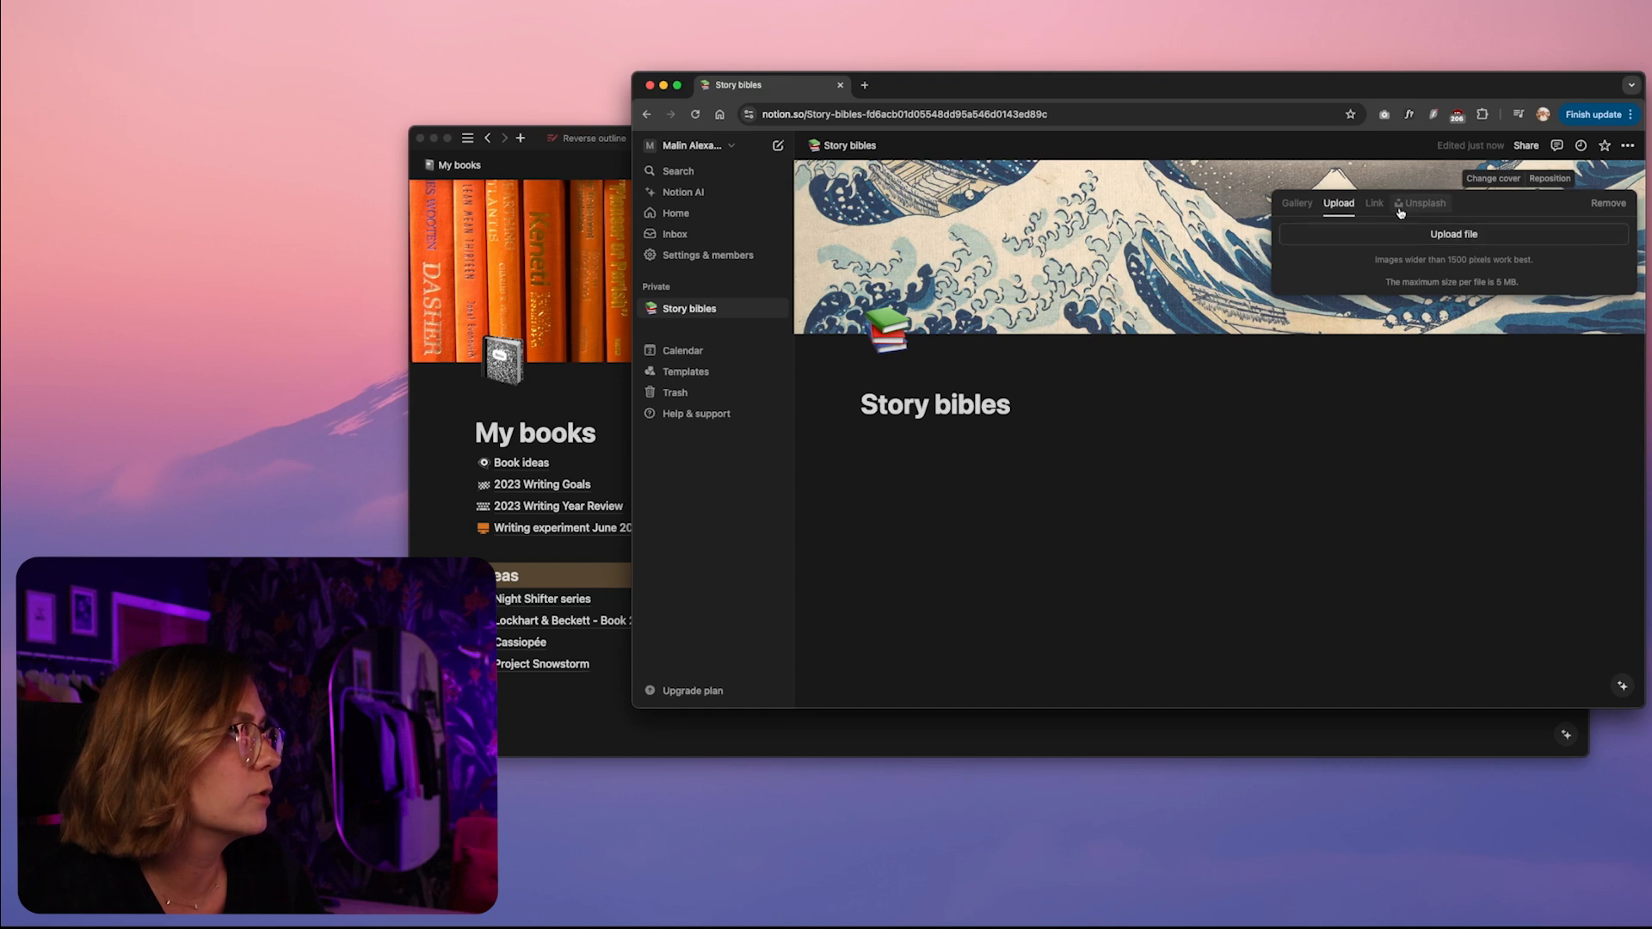
click(1374, 204)
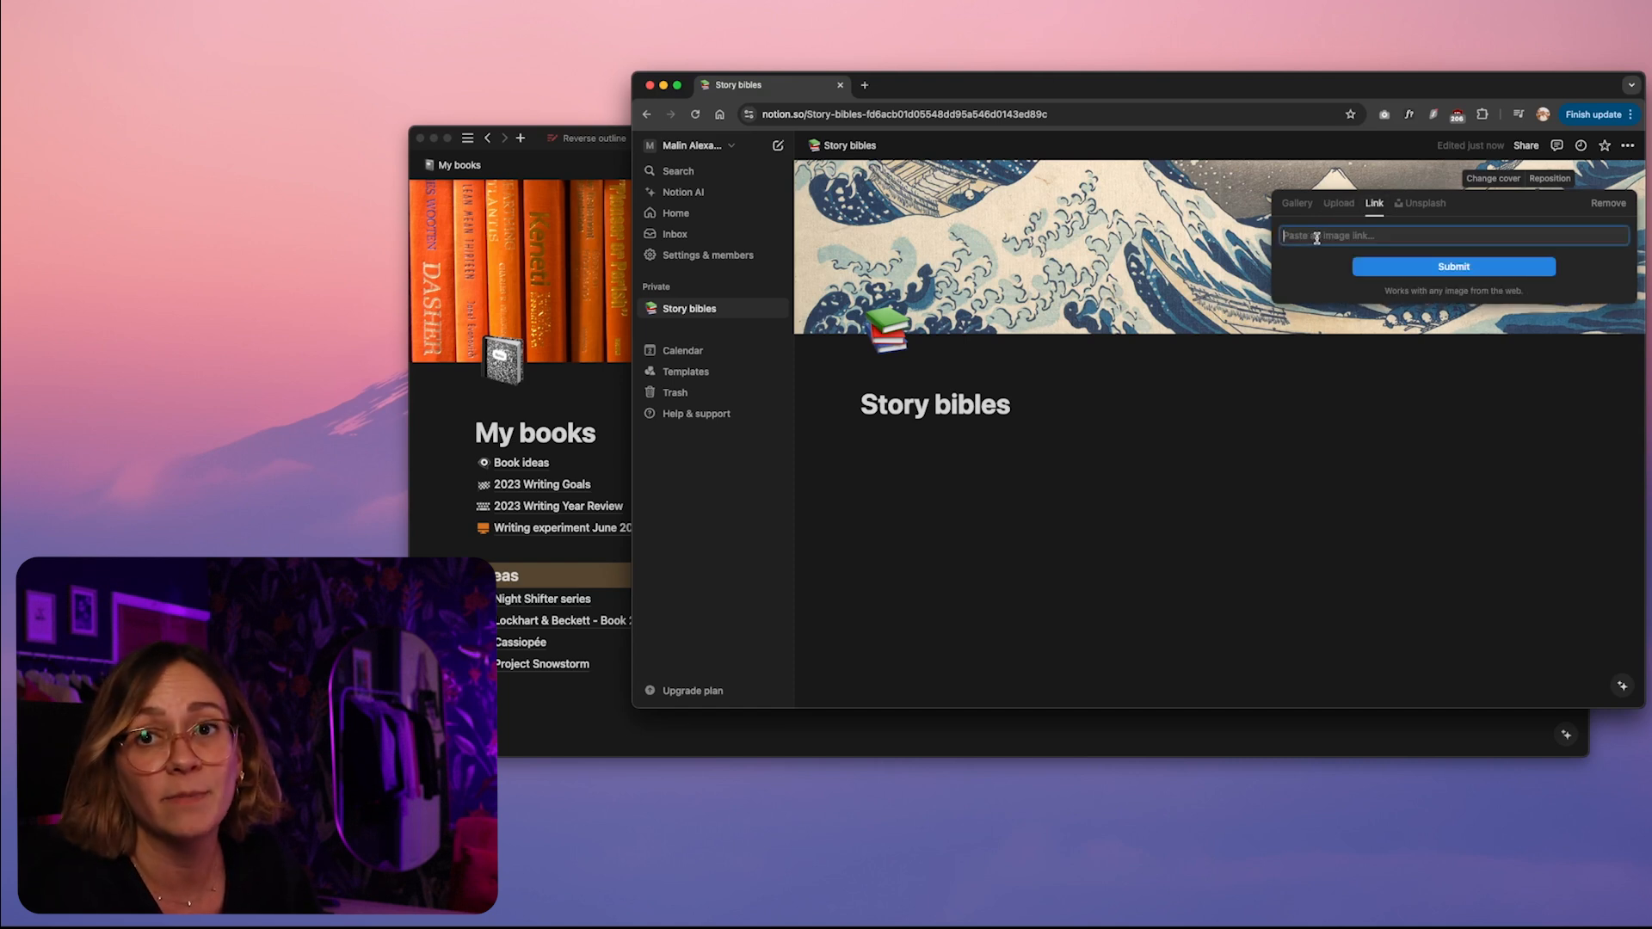
Set the cover to the Unsplash photo of dark library shelves with a ladder, searching for "library"
click(1421, 203)
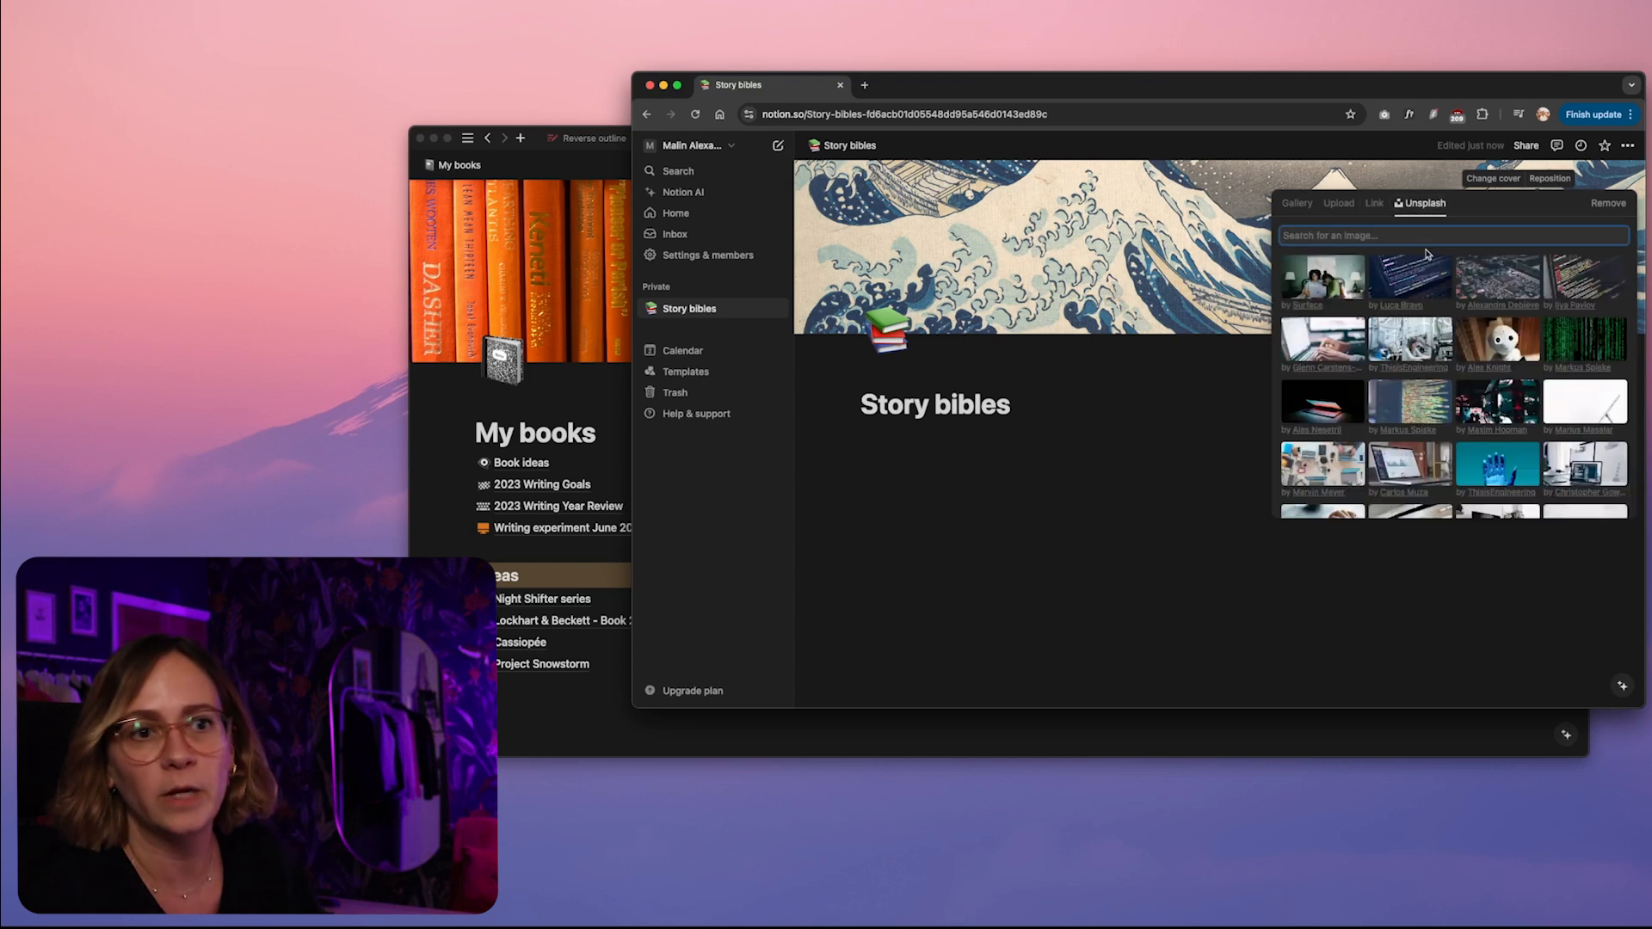
scroll(1347, 313, down, 4)
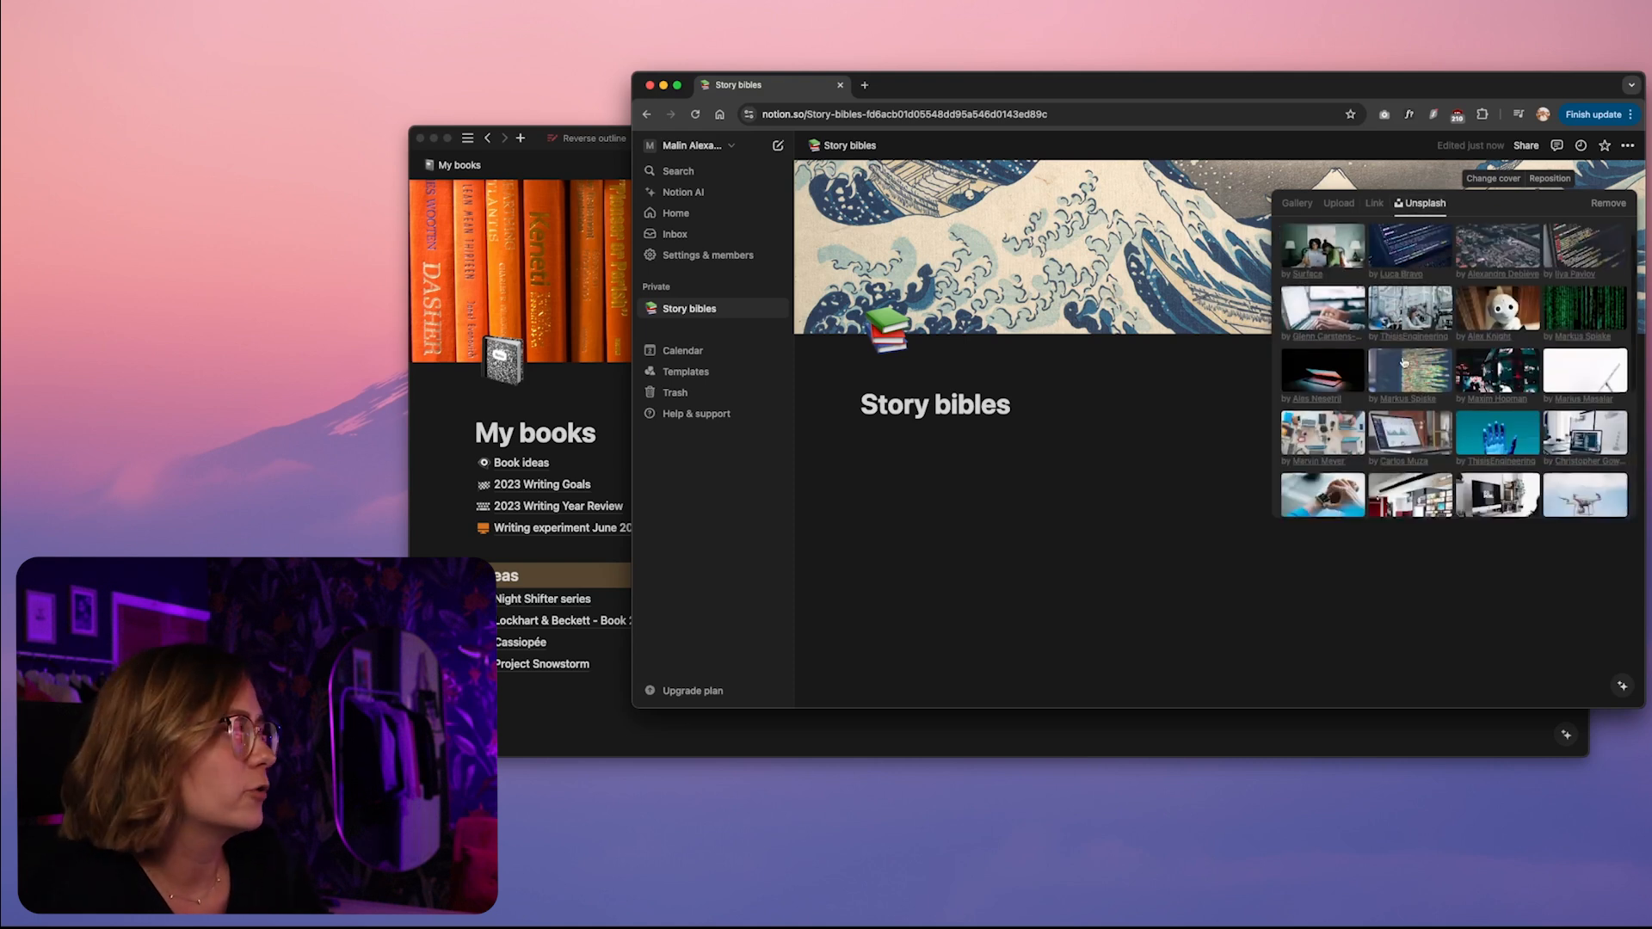
scroll(1347, 312, down, 2)
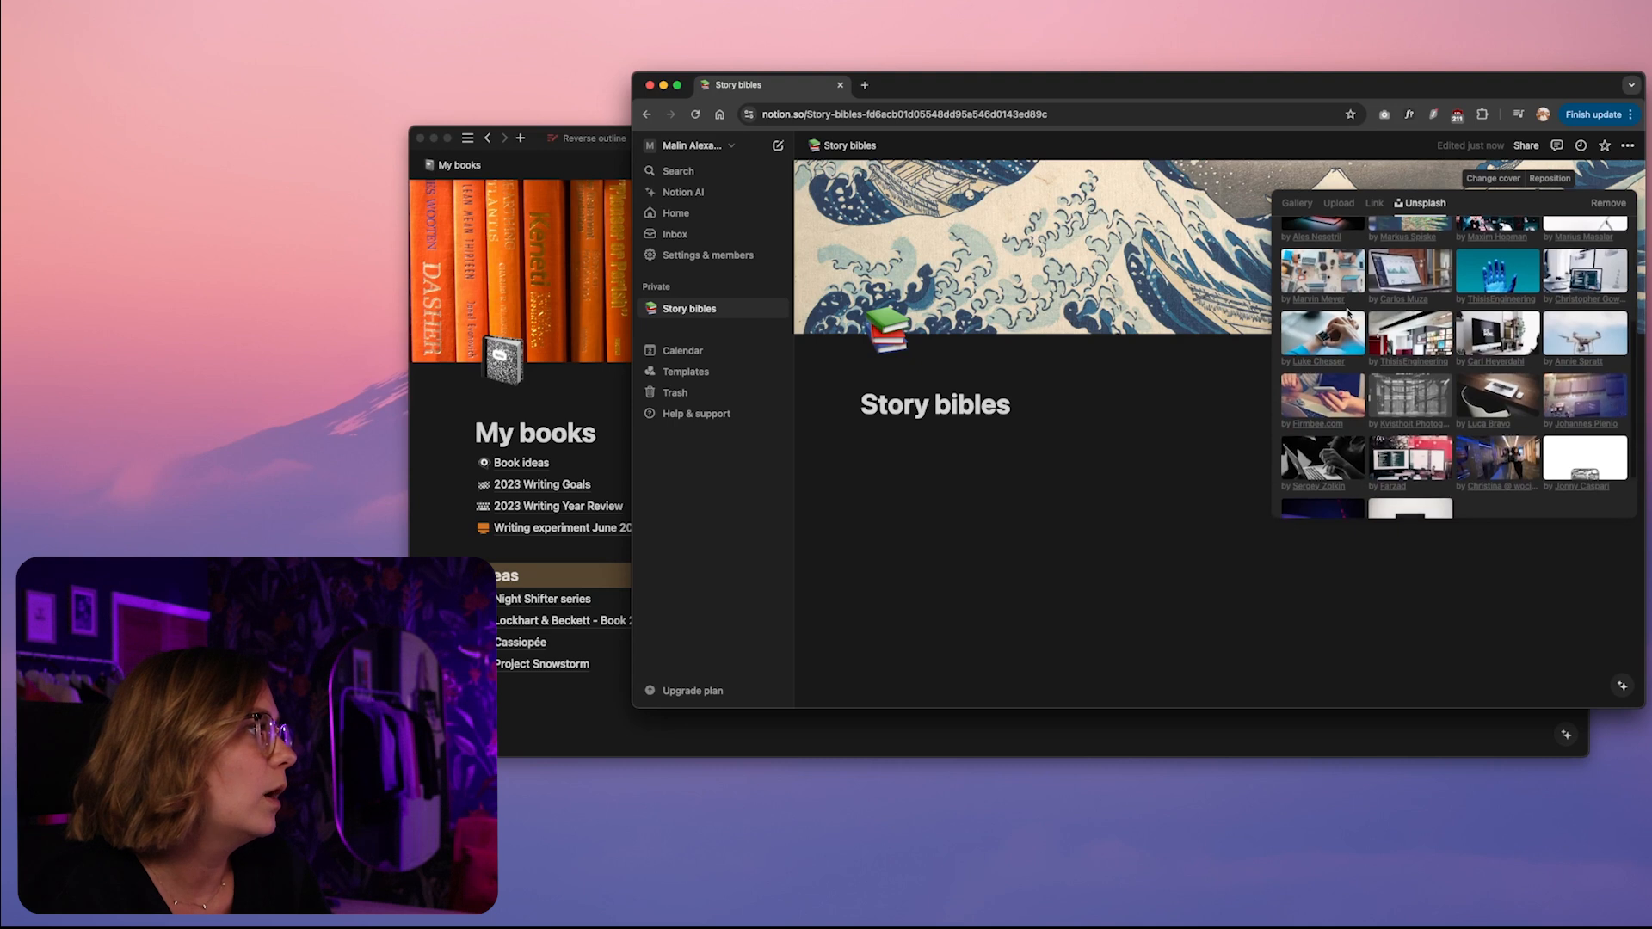
scroll(1347, 313, down, 2)
scroll(1347, 312, up, 8)
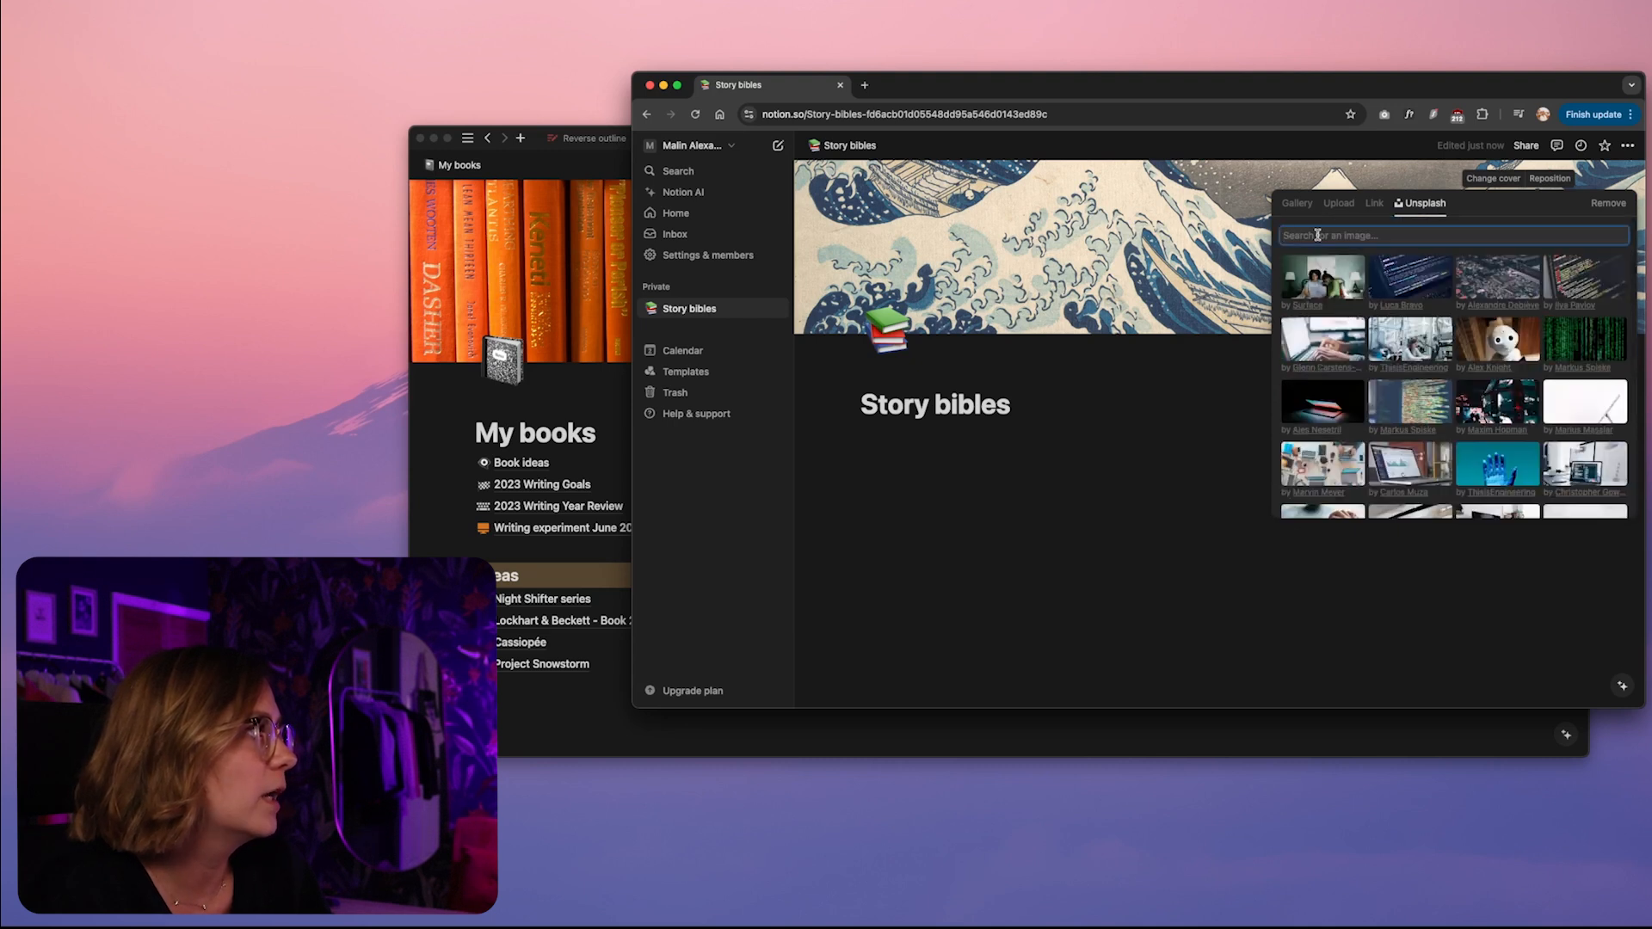
text(library)
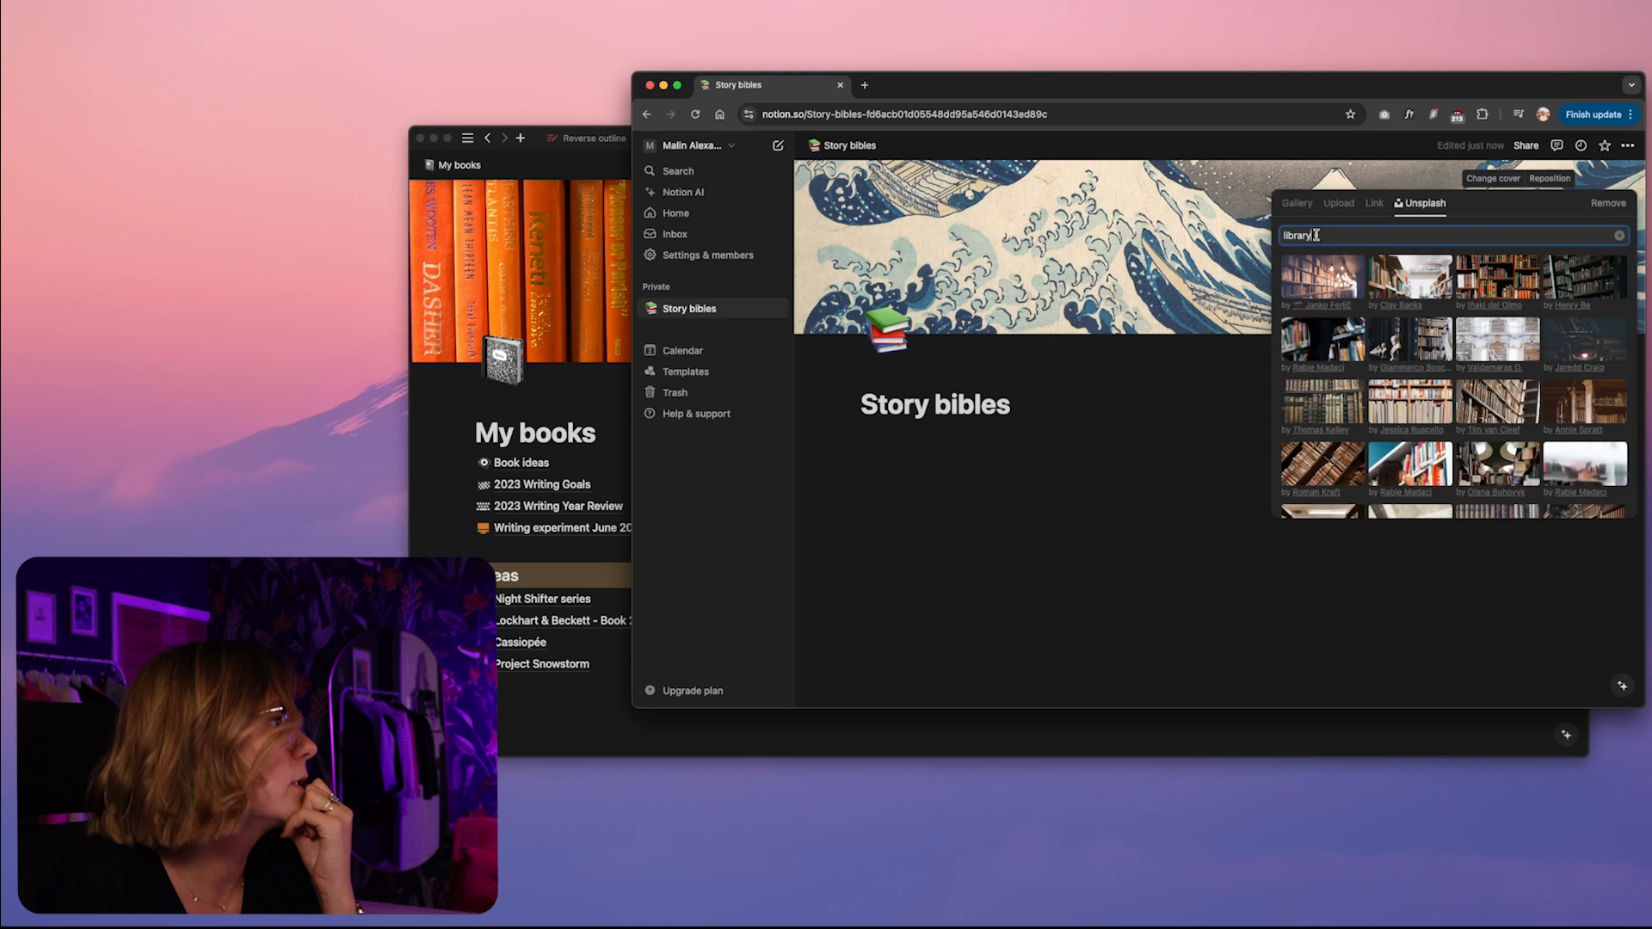
click(1584, 279)
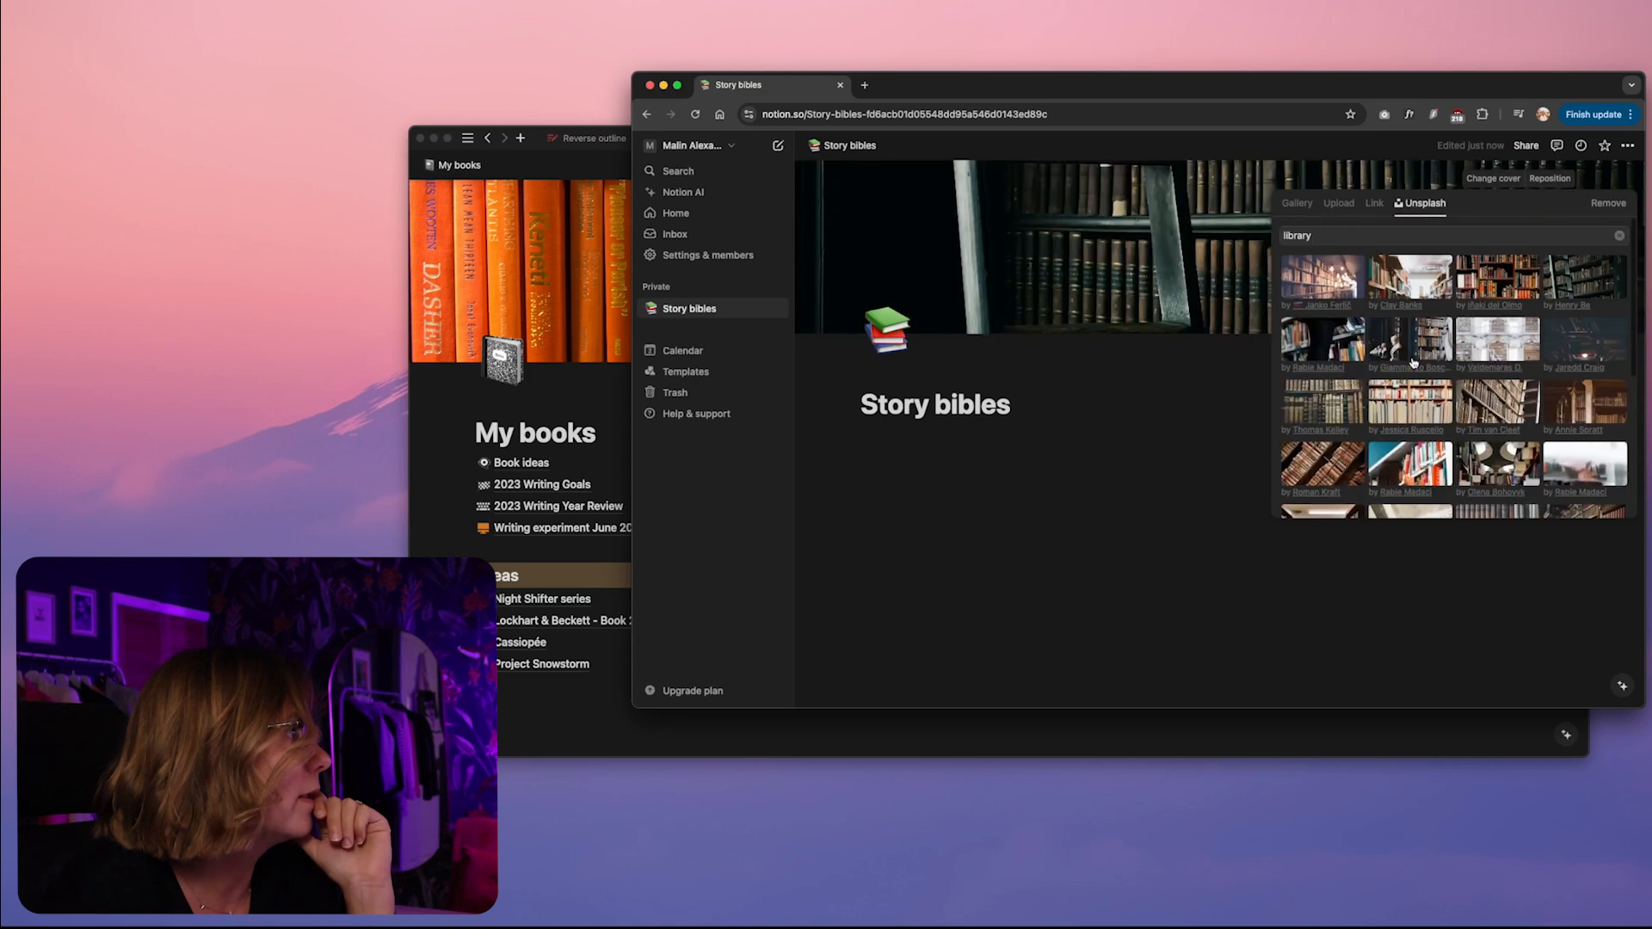
click(1213, 390)
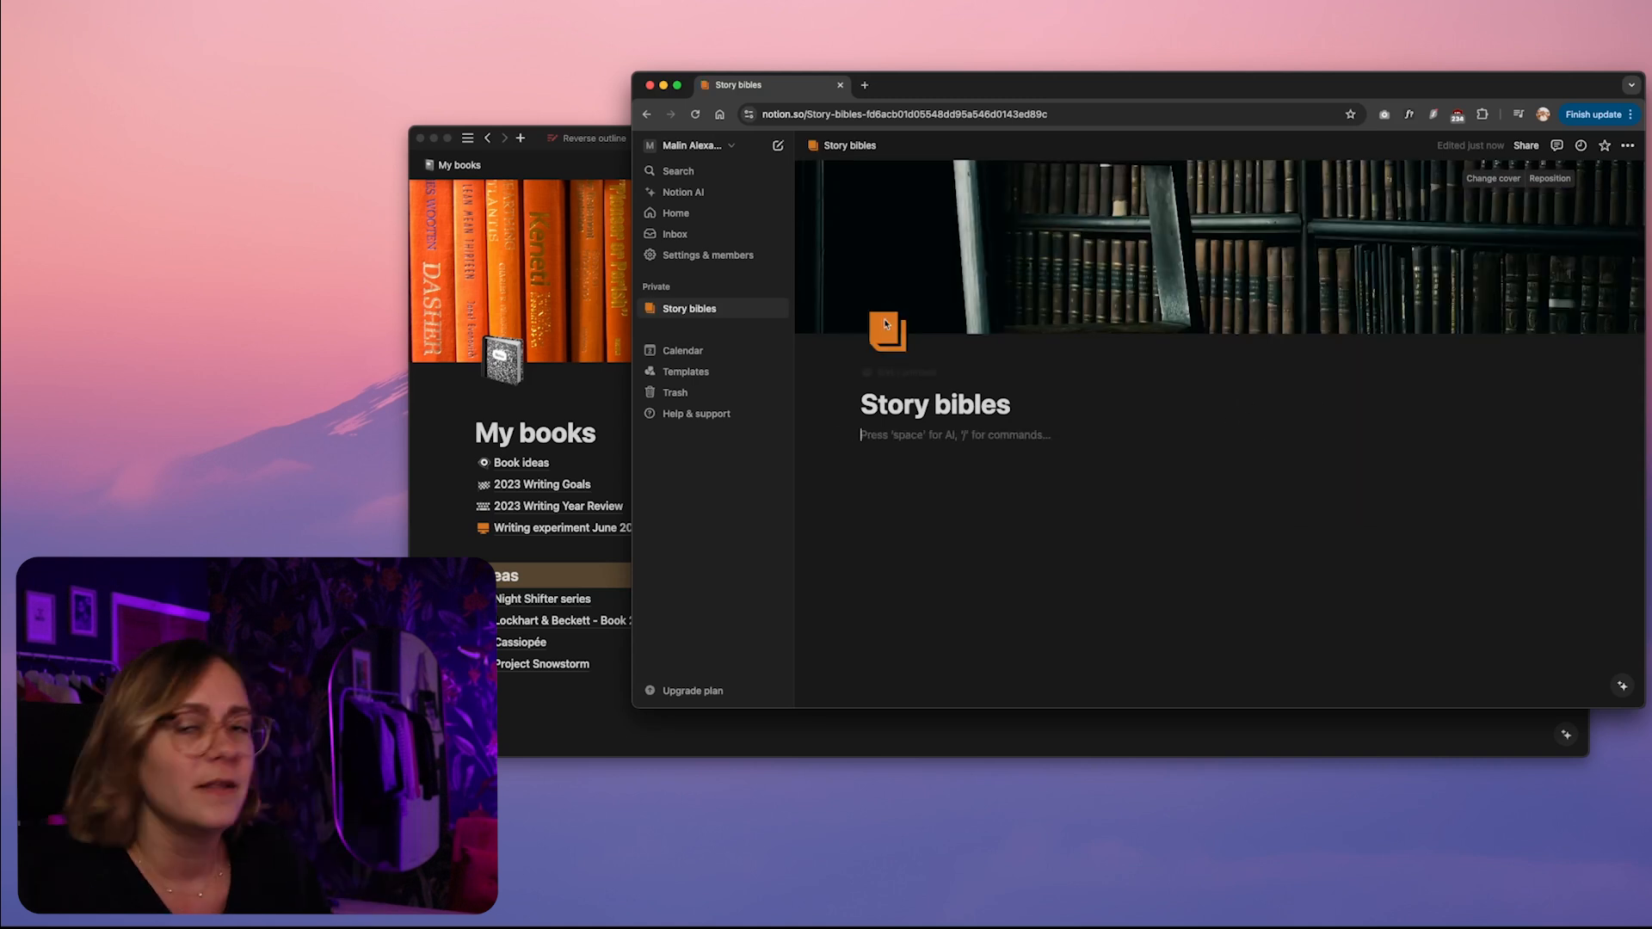
Examine the My books page, its linked sub-pages and its columns of book projects grouped by writing stage
click(427, 465)
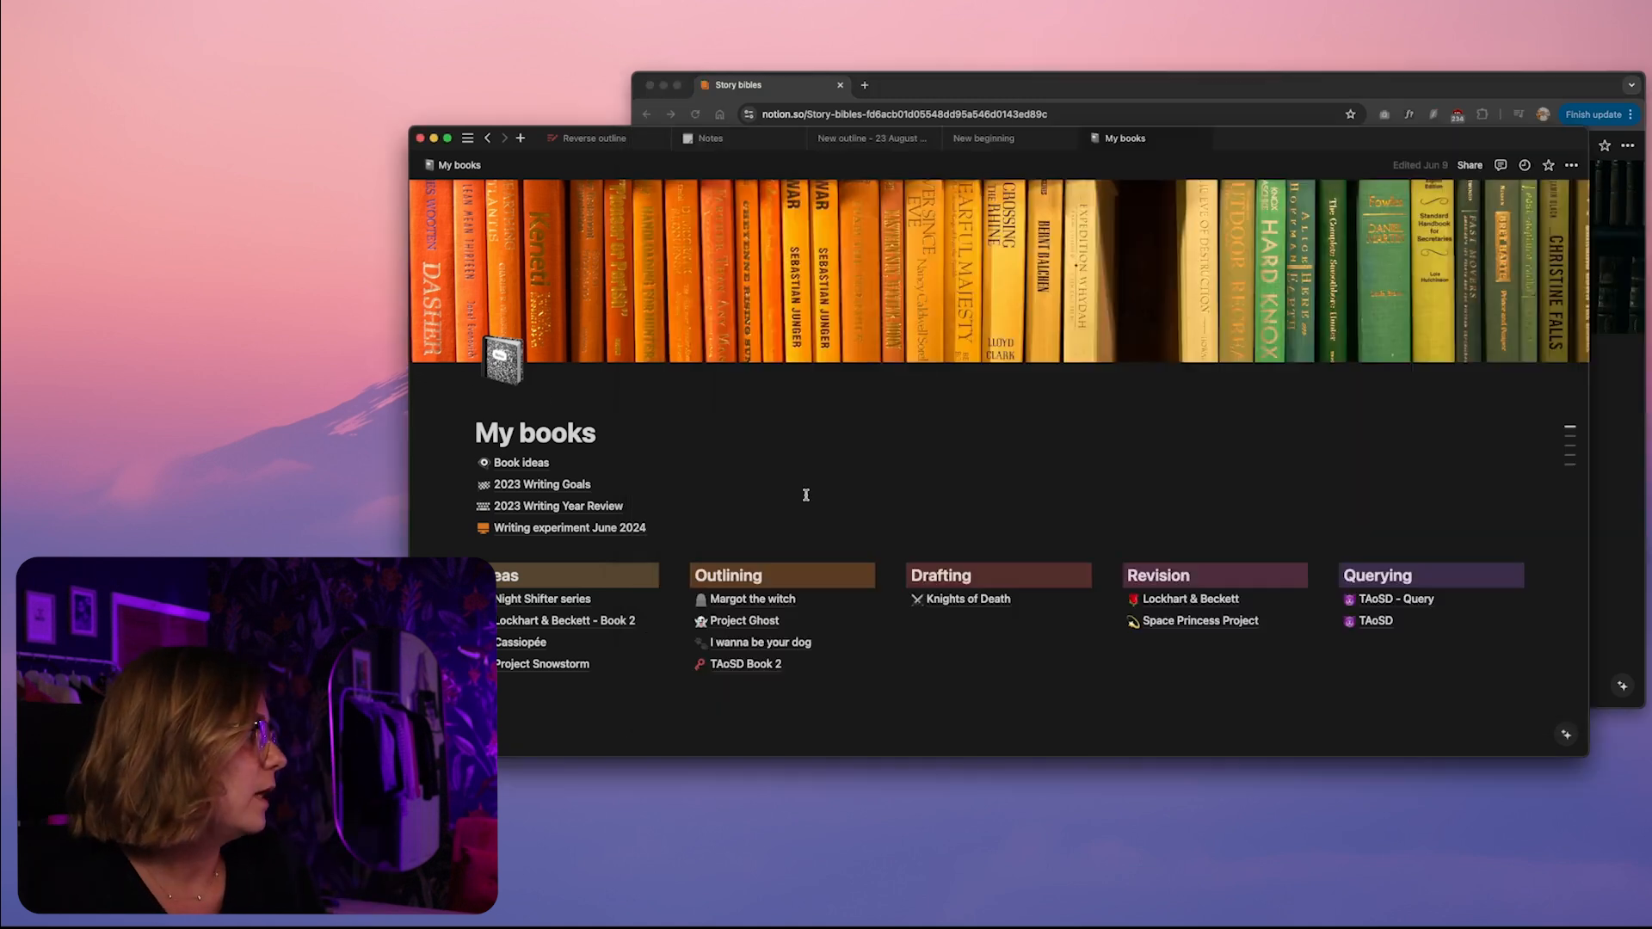
scroll(800, 492, down, 2)
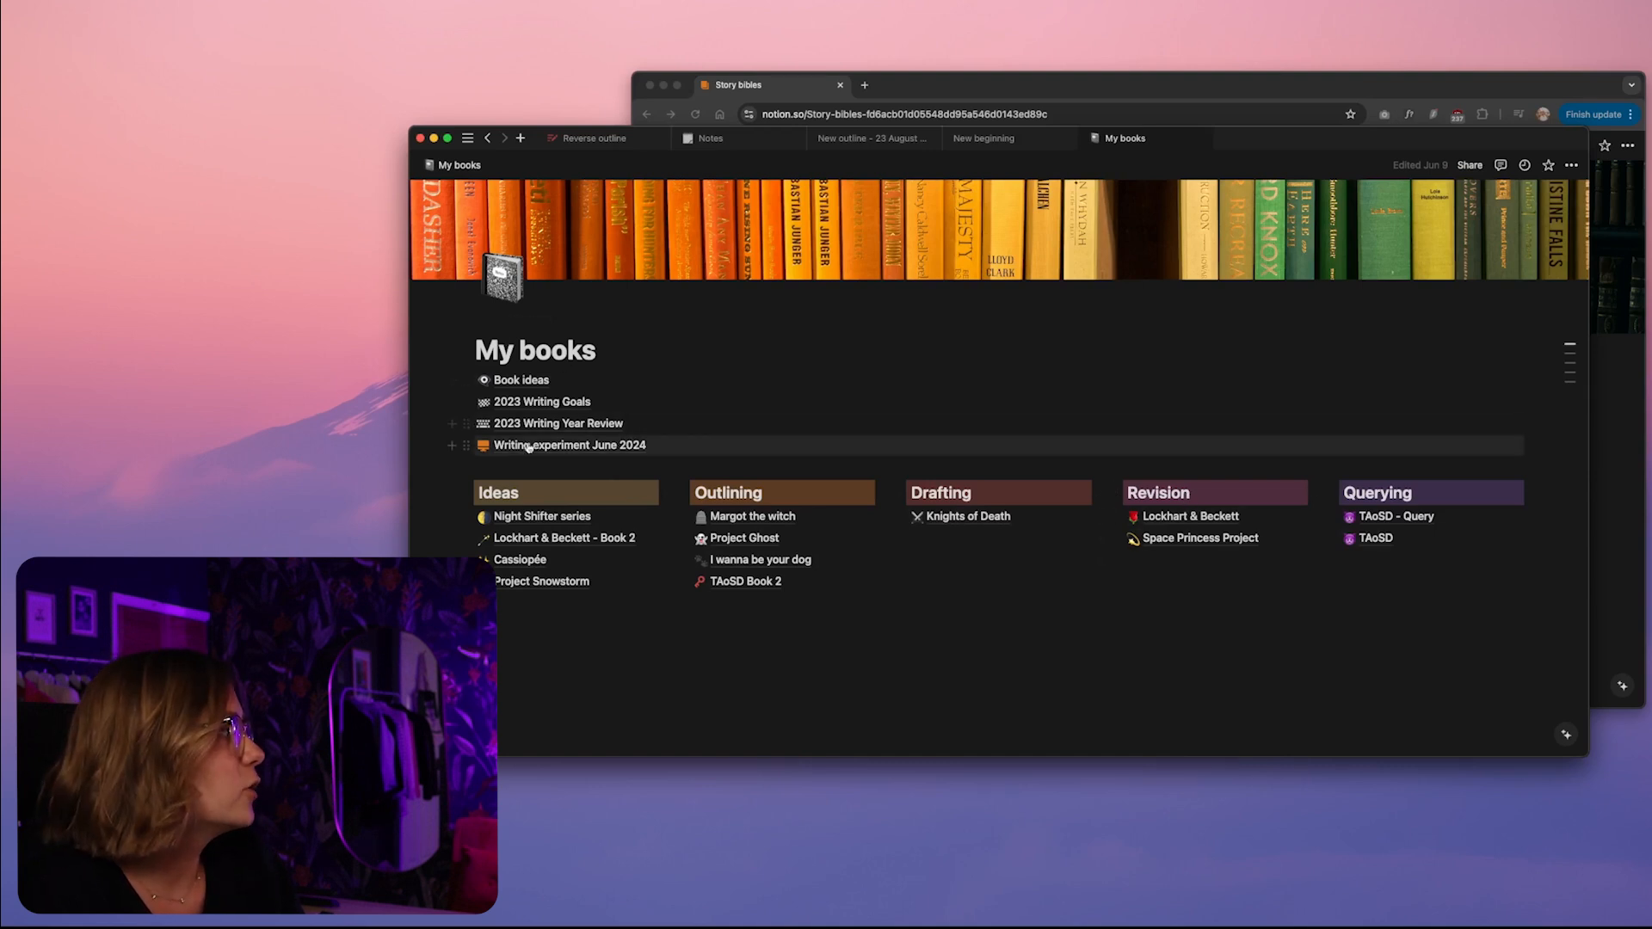
mouse_move(530, 382)
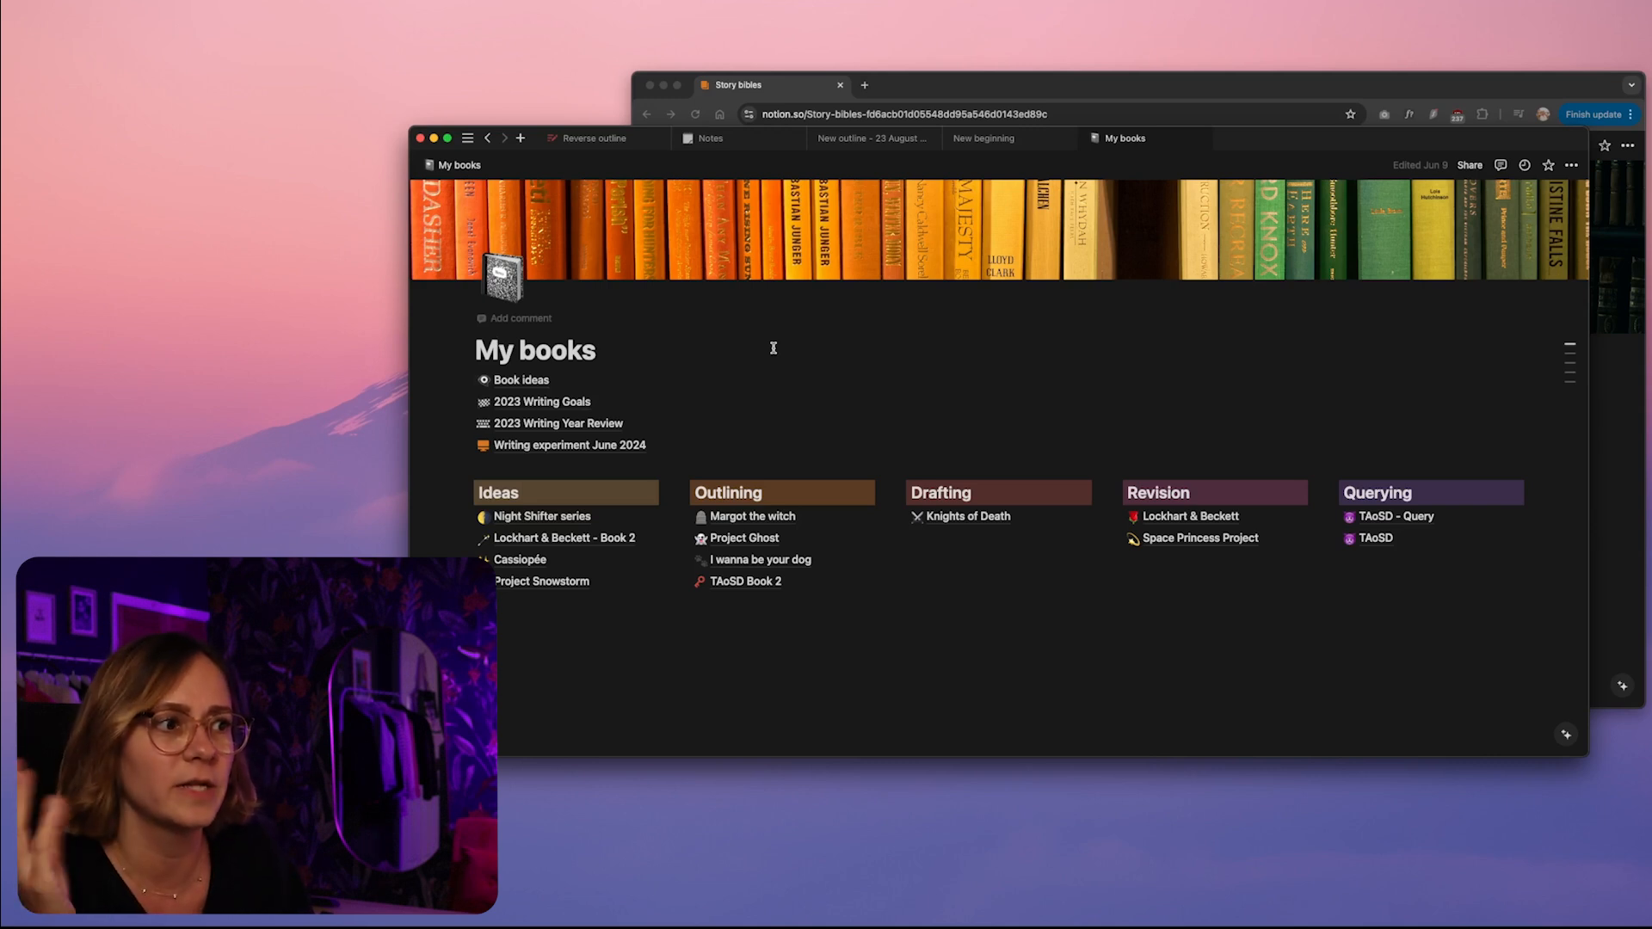
mouse_move(573, 406)
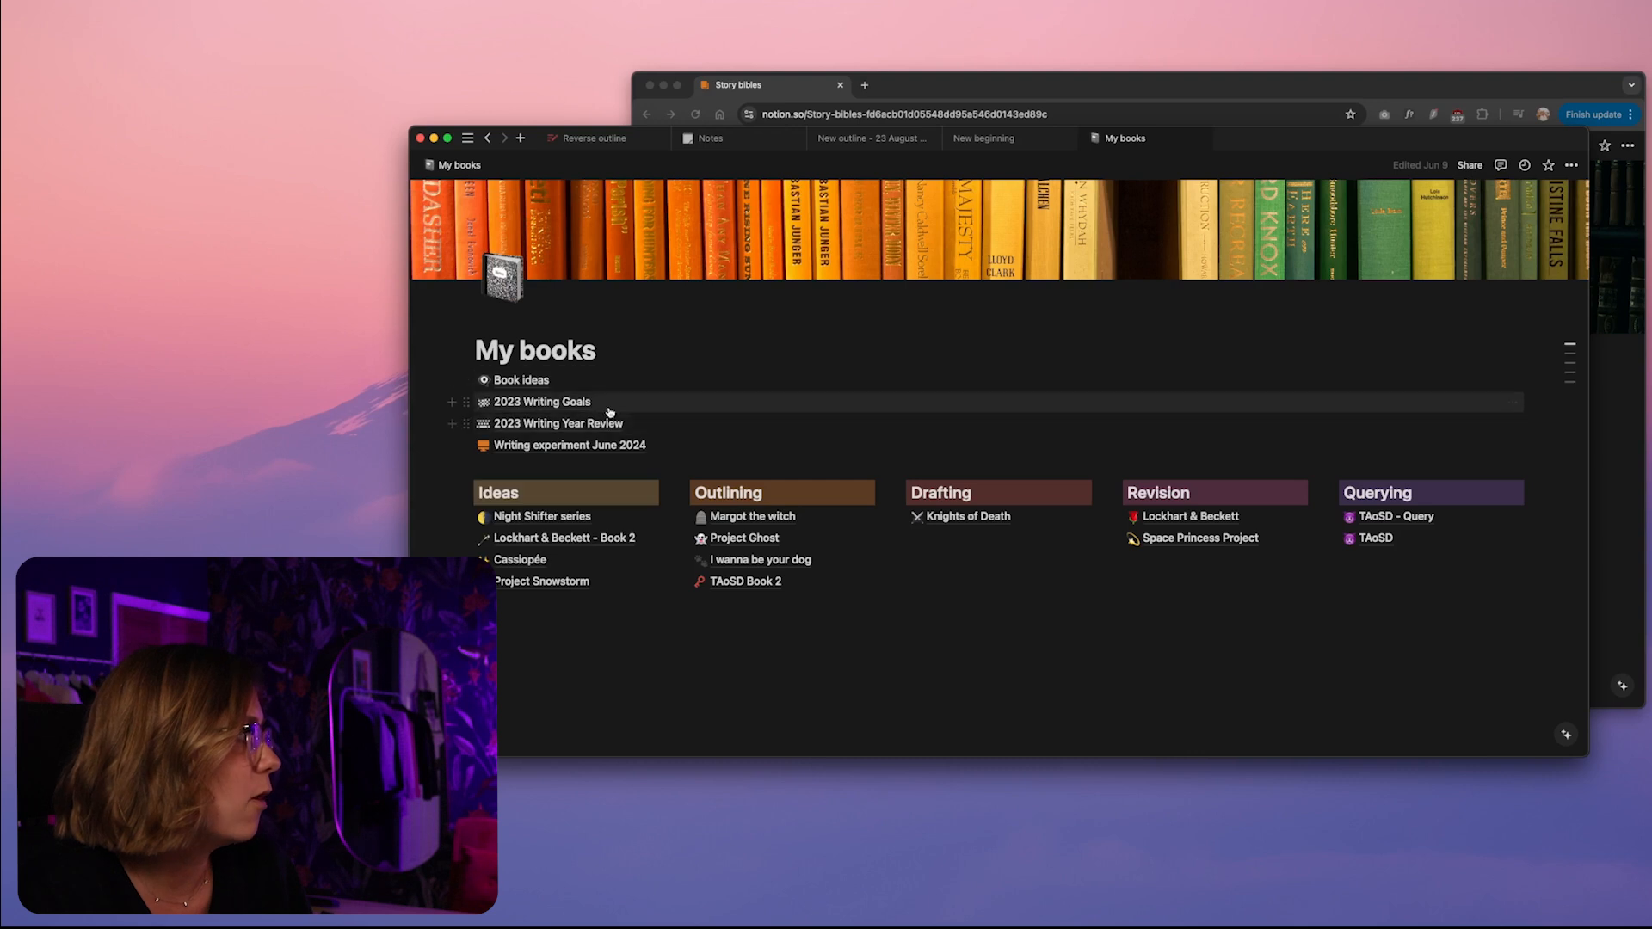
mouse_move(608, 429)
scroll(608, 429, down, 1)
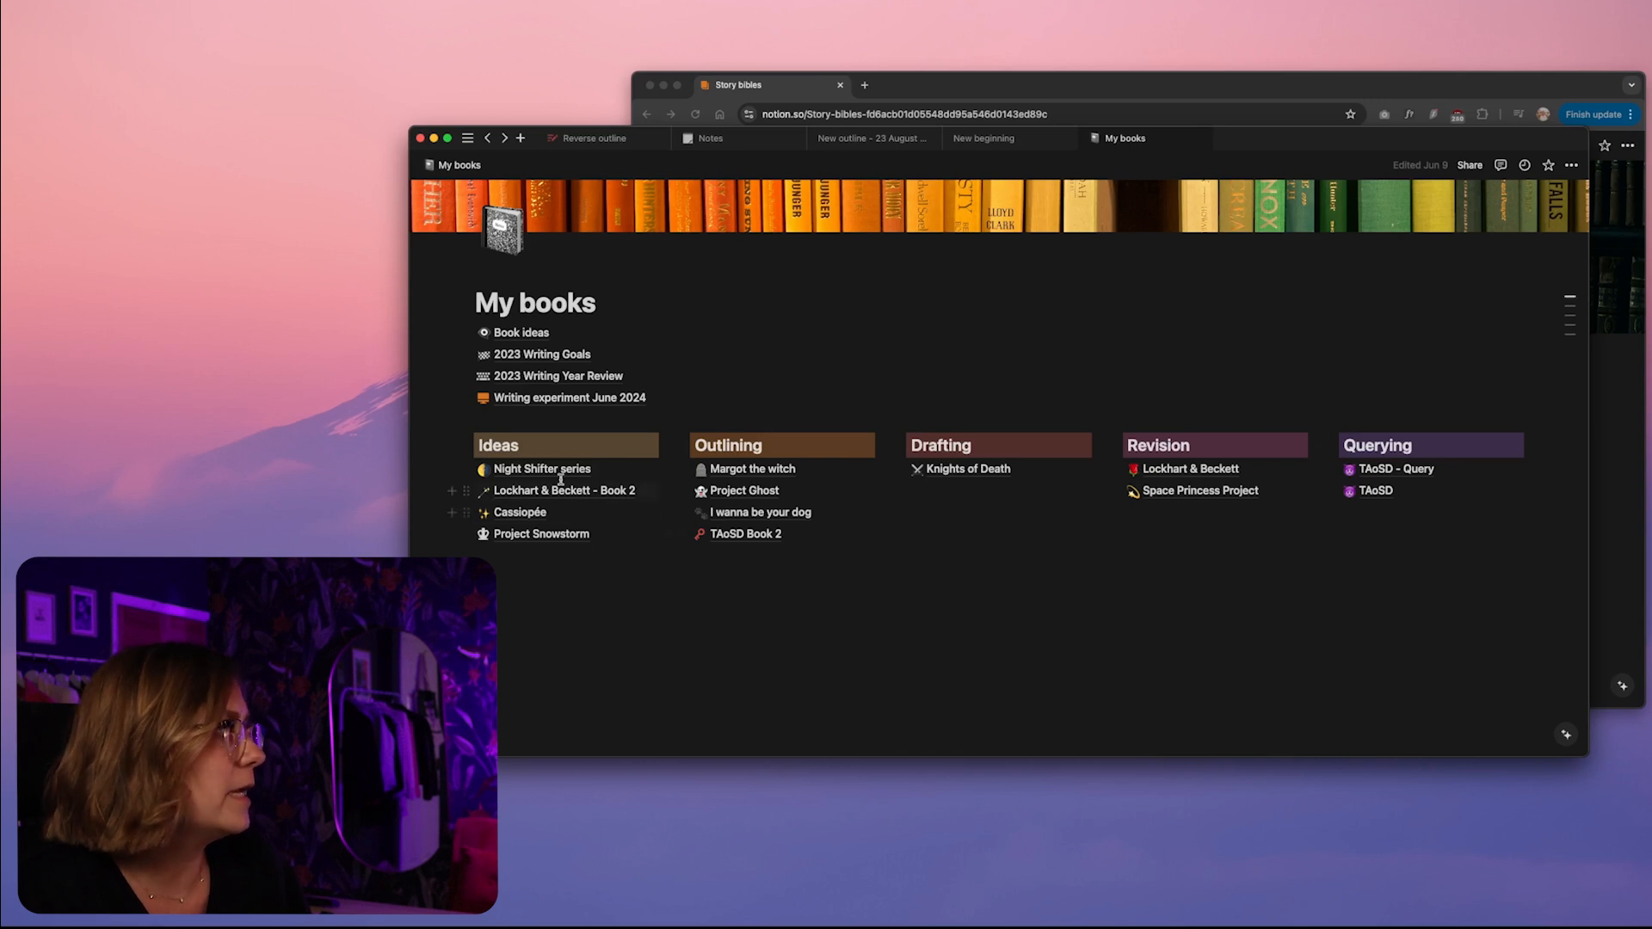
scroll(894, 623, up, 1)
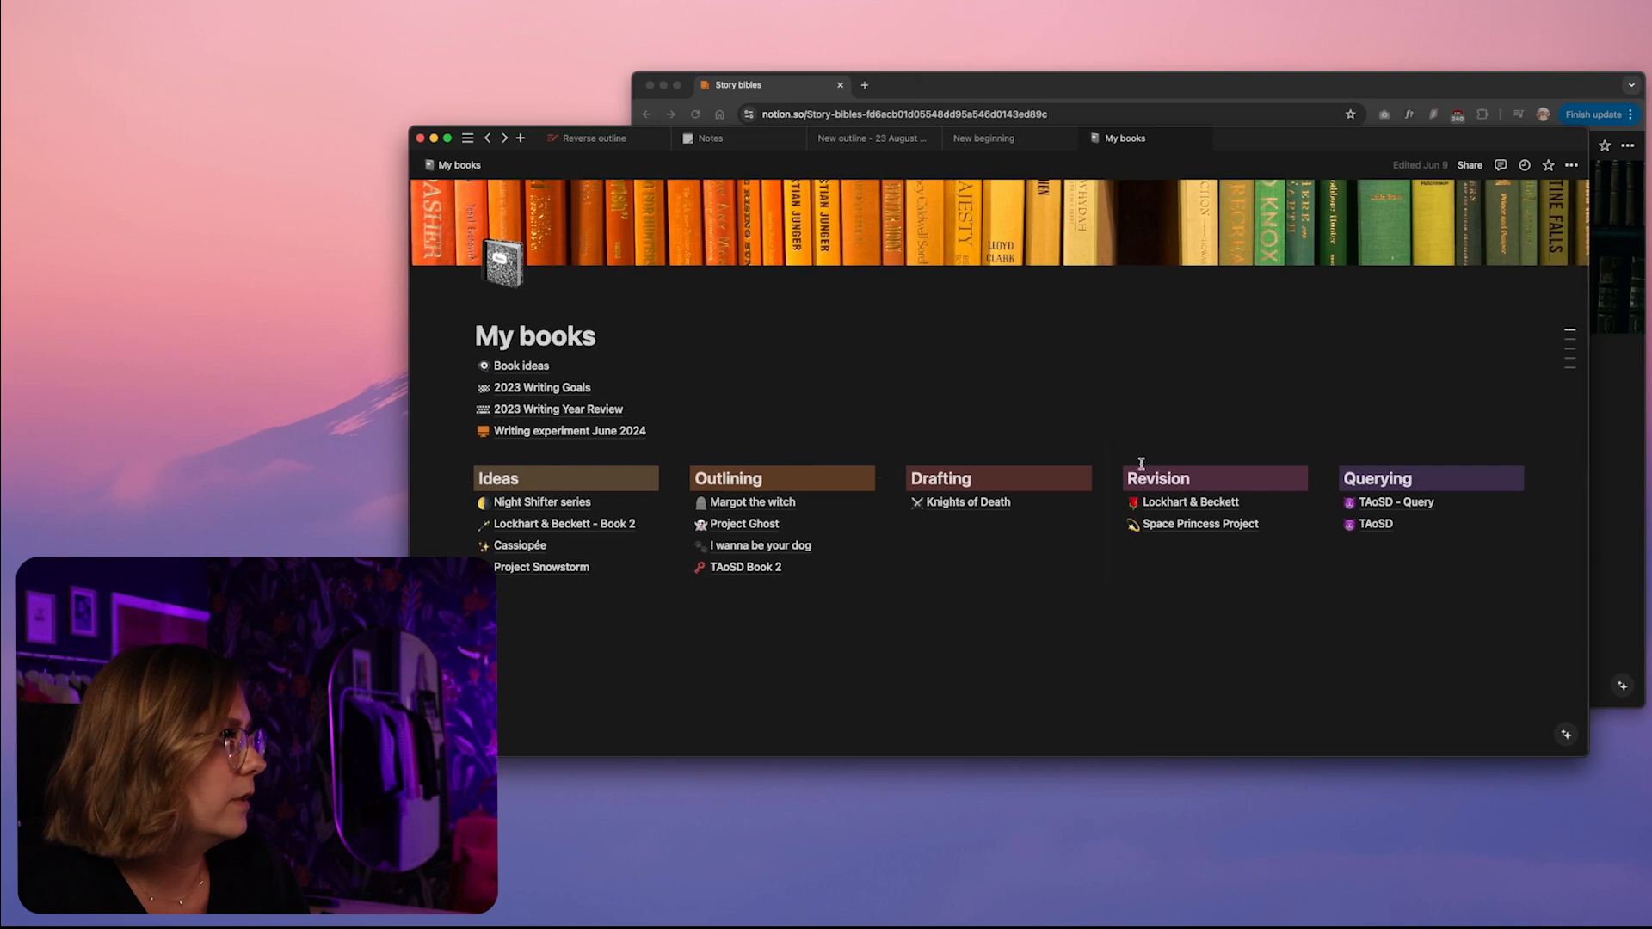
On the Story bibles page, examine the insertable block types, from basic blocks through media, database views and columns to inline elements
click(1615, 480)
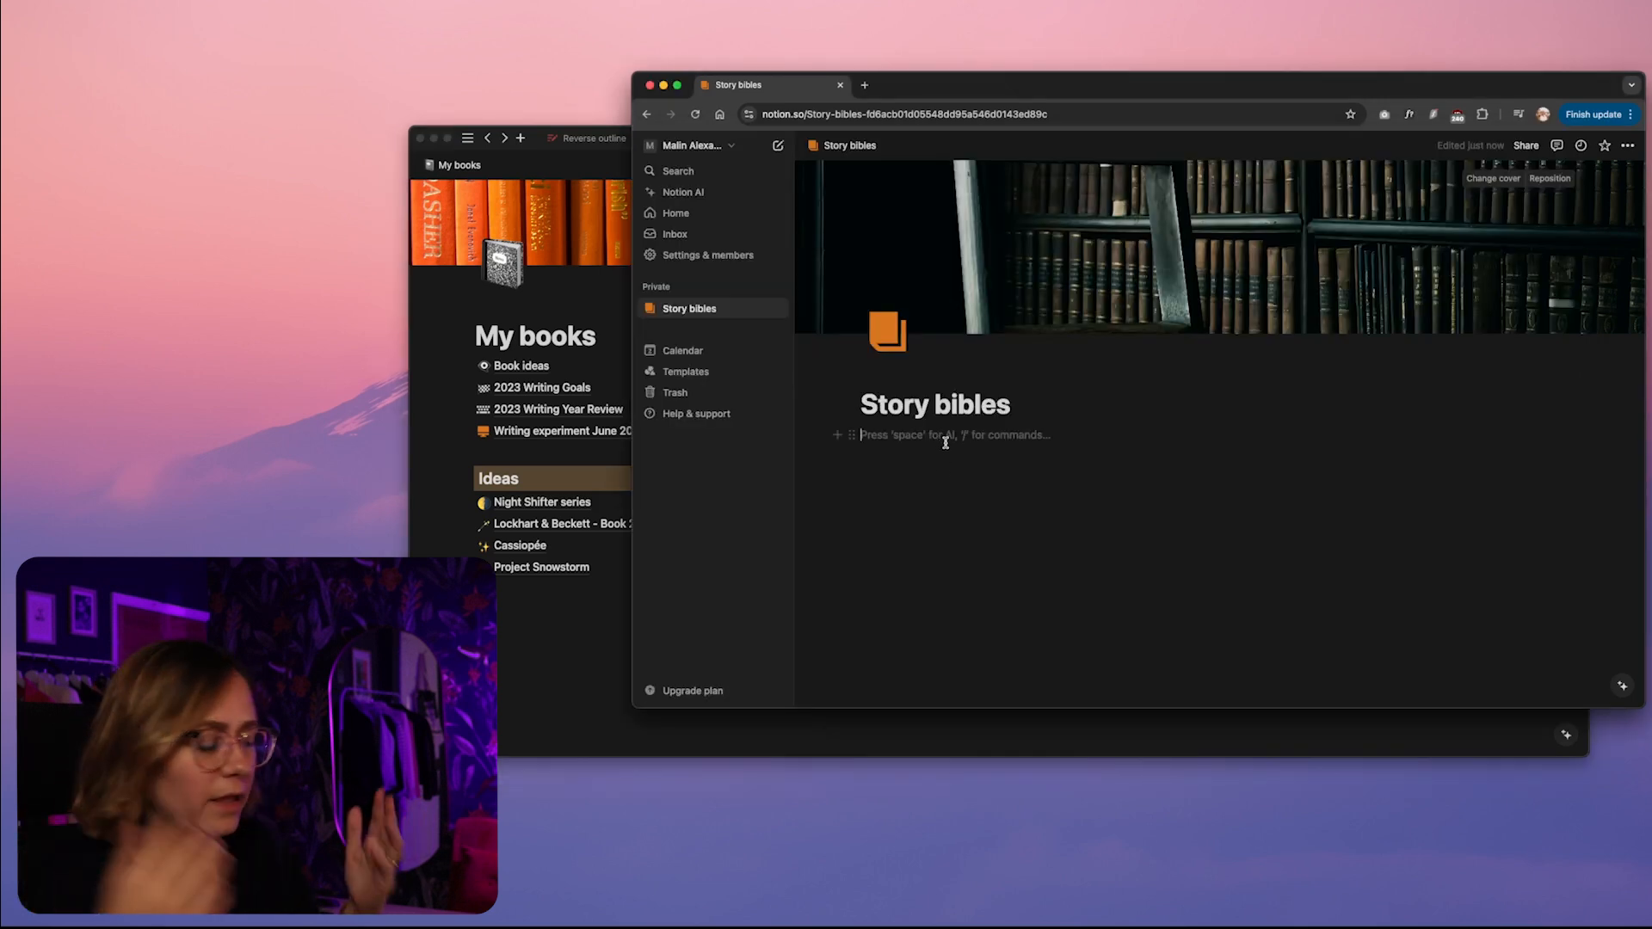
text(/)
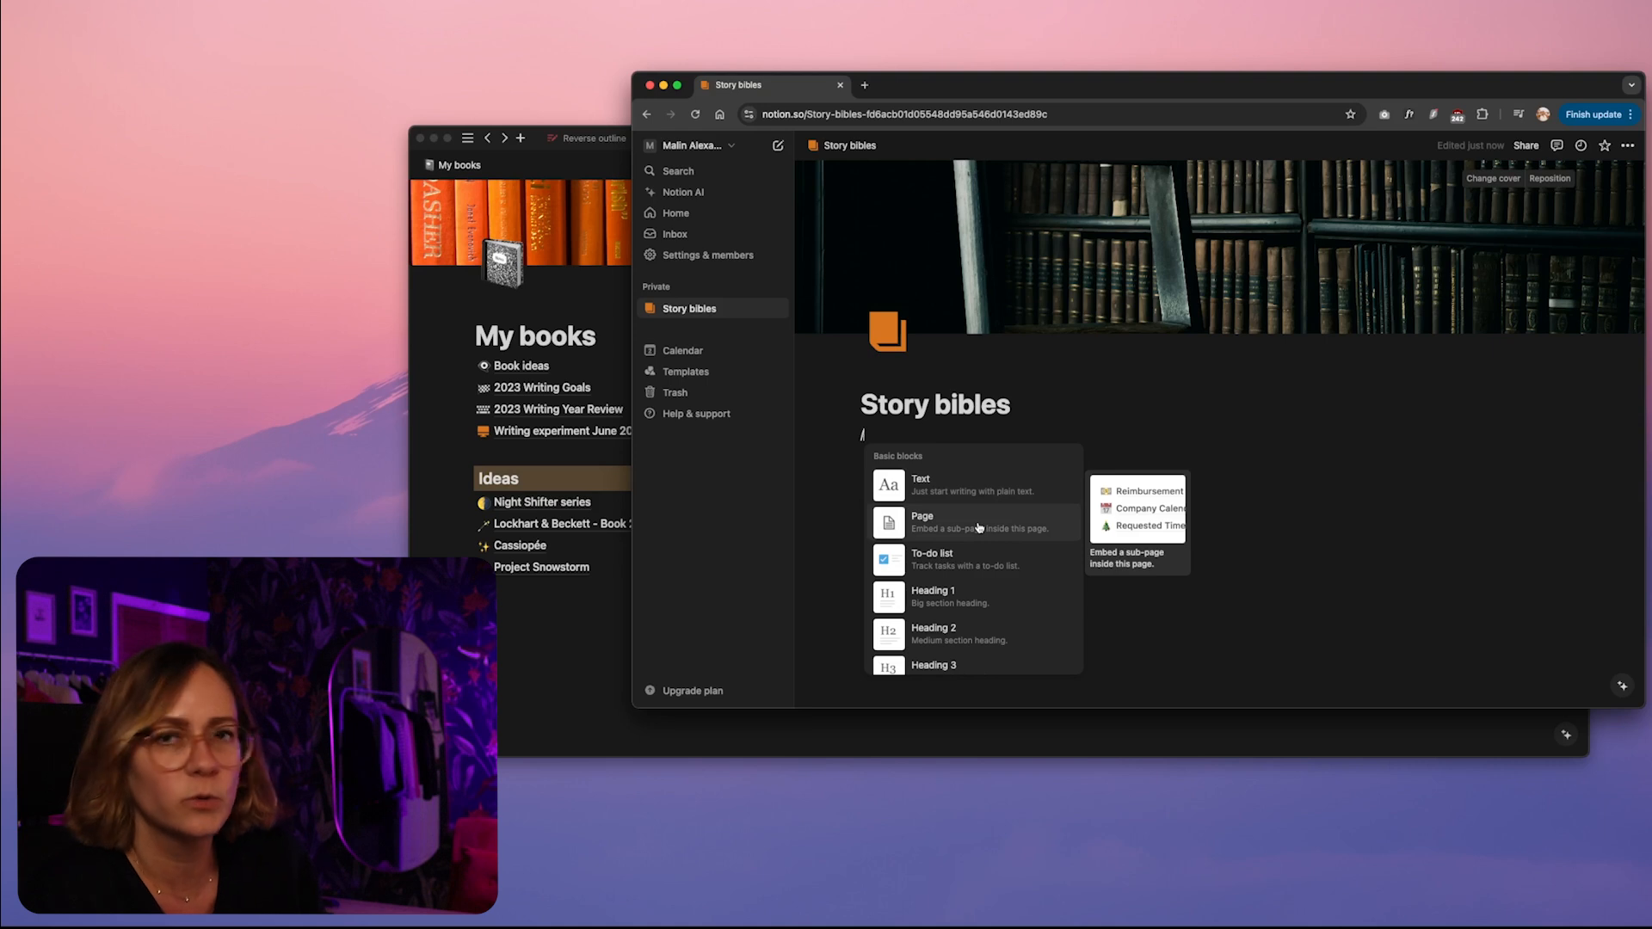
scroll(972, 528, down, 1)
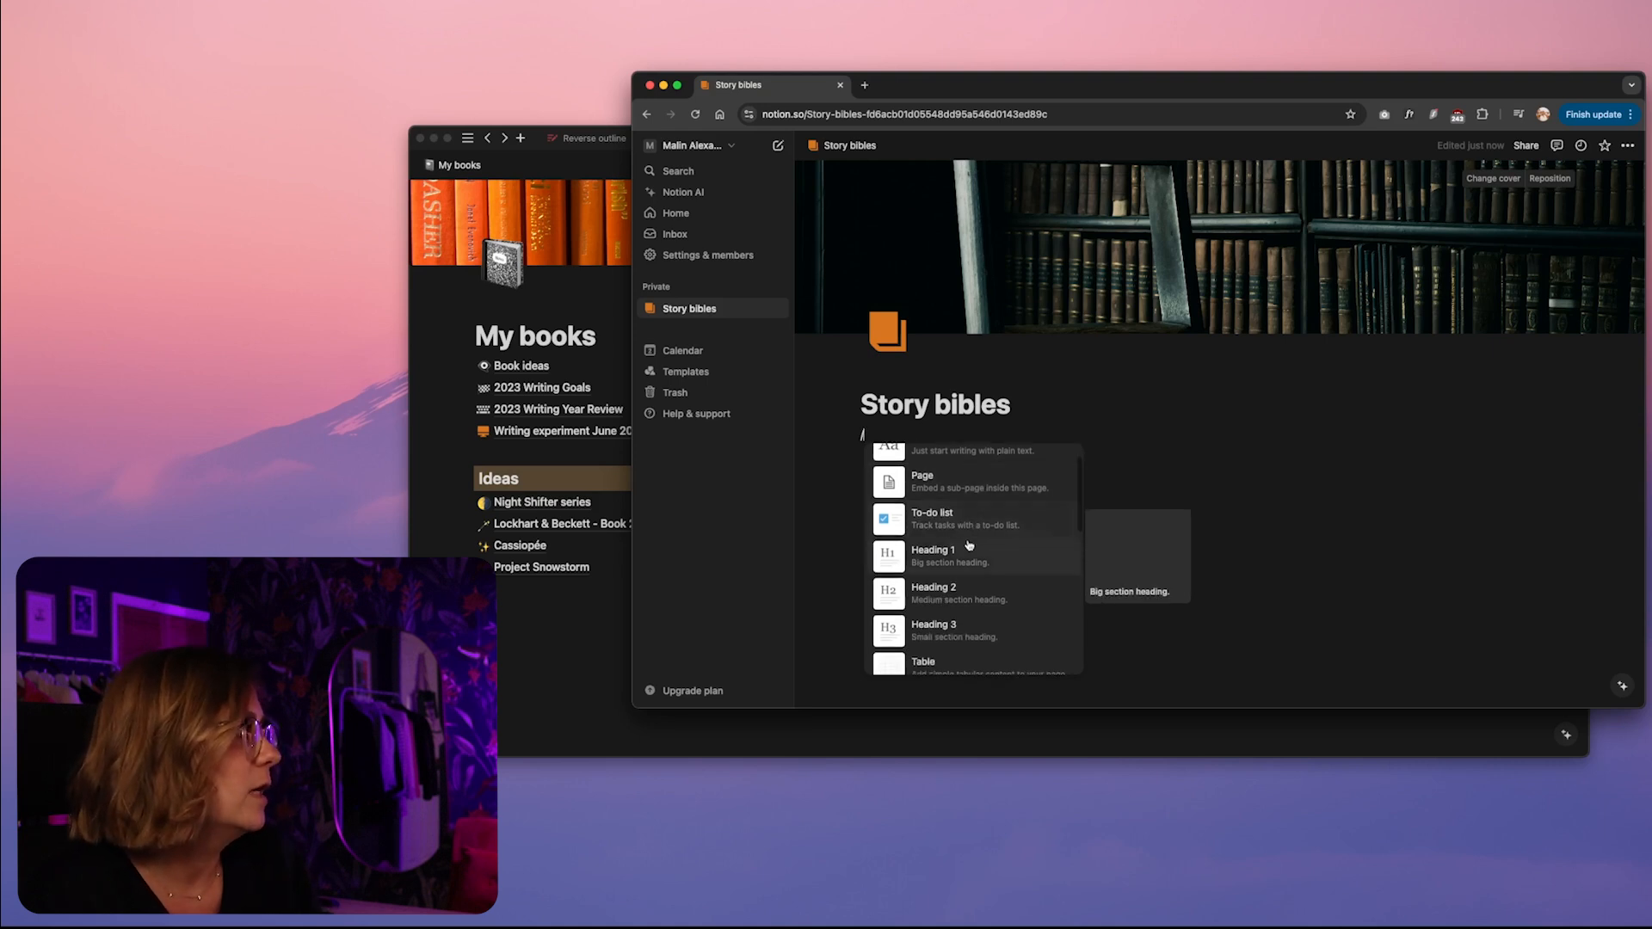
scroll(969, 527, down, 1)
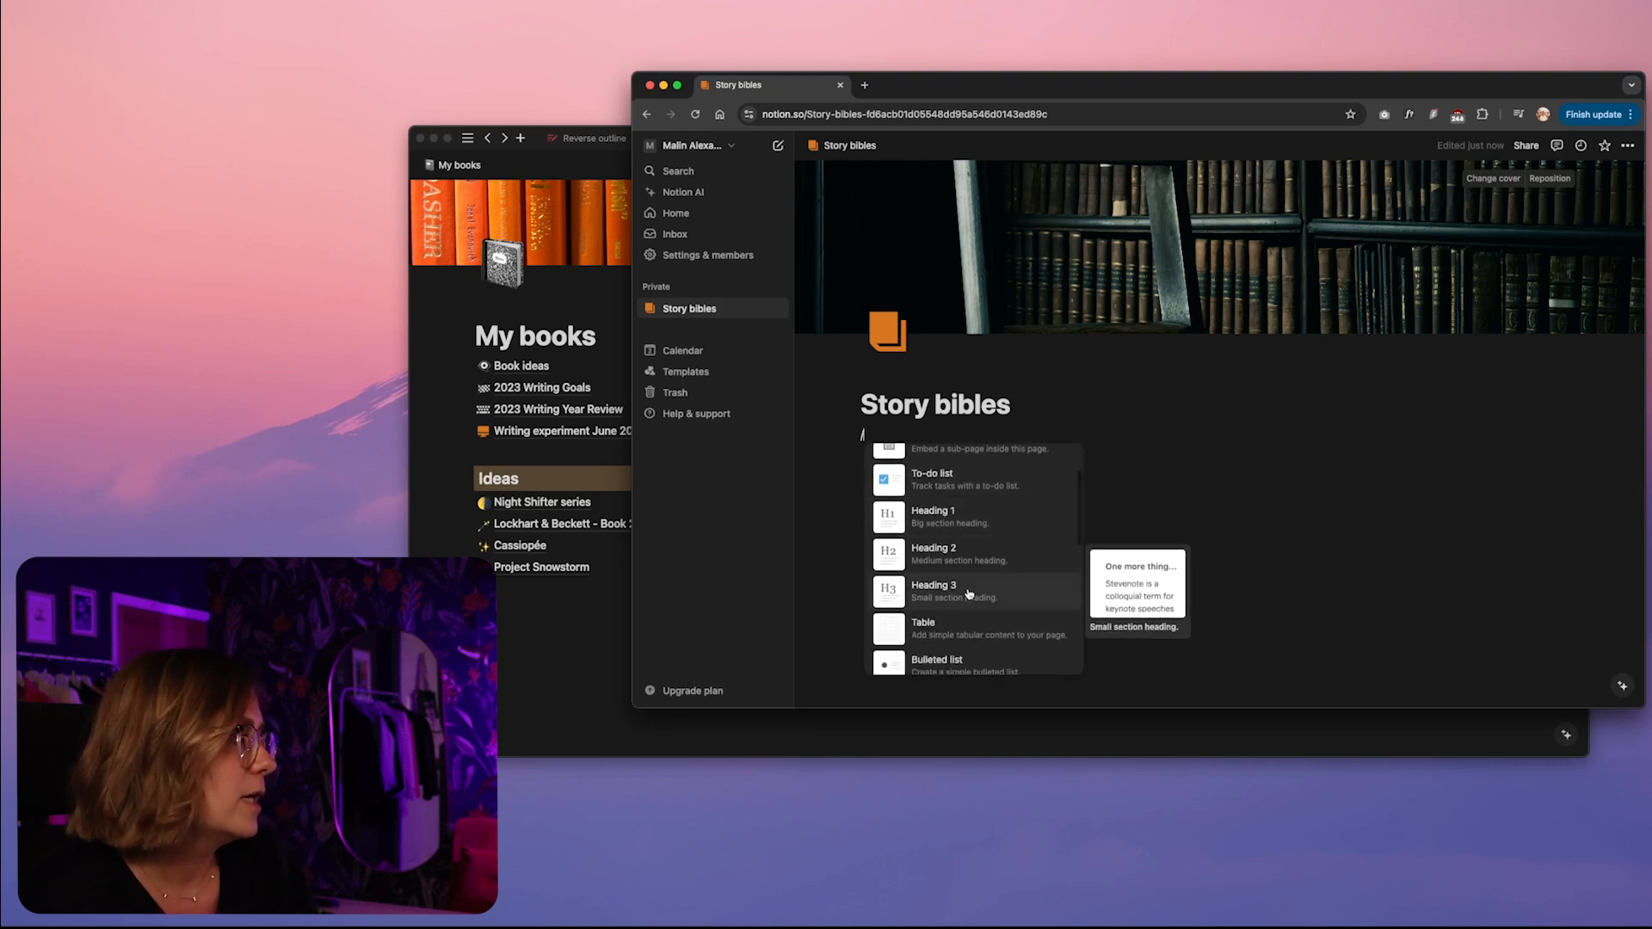
scroll(981, 550, down, 2)
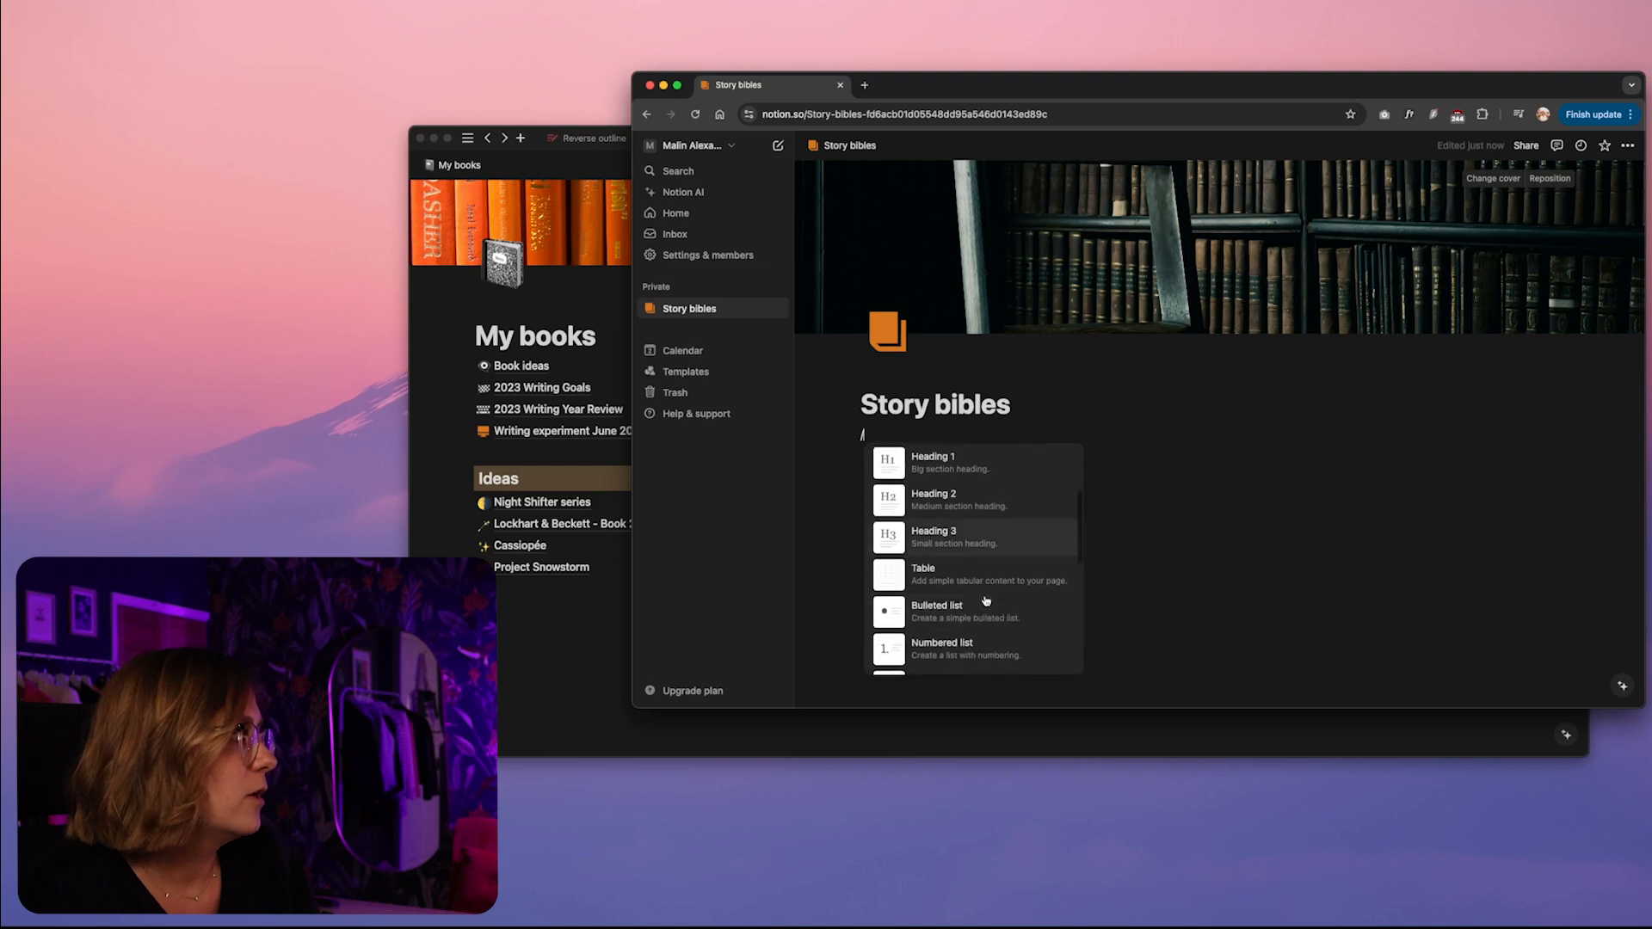
scroll(987, 551, down, 2)
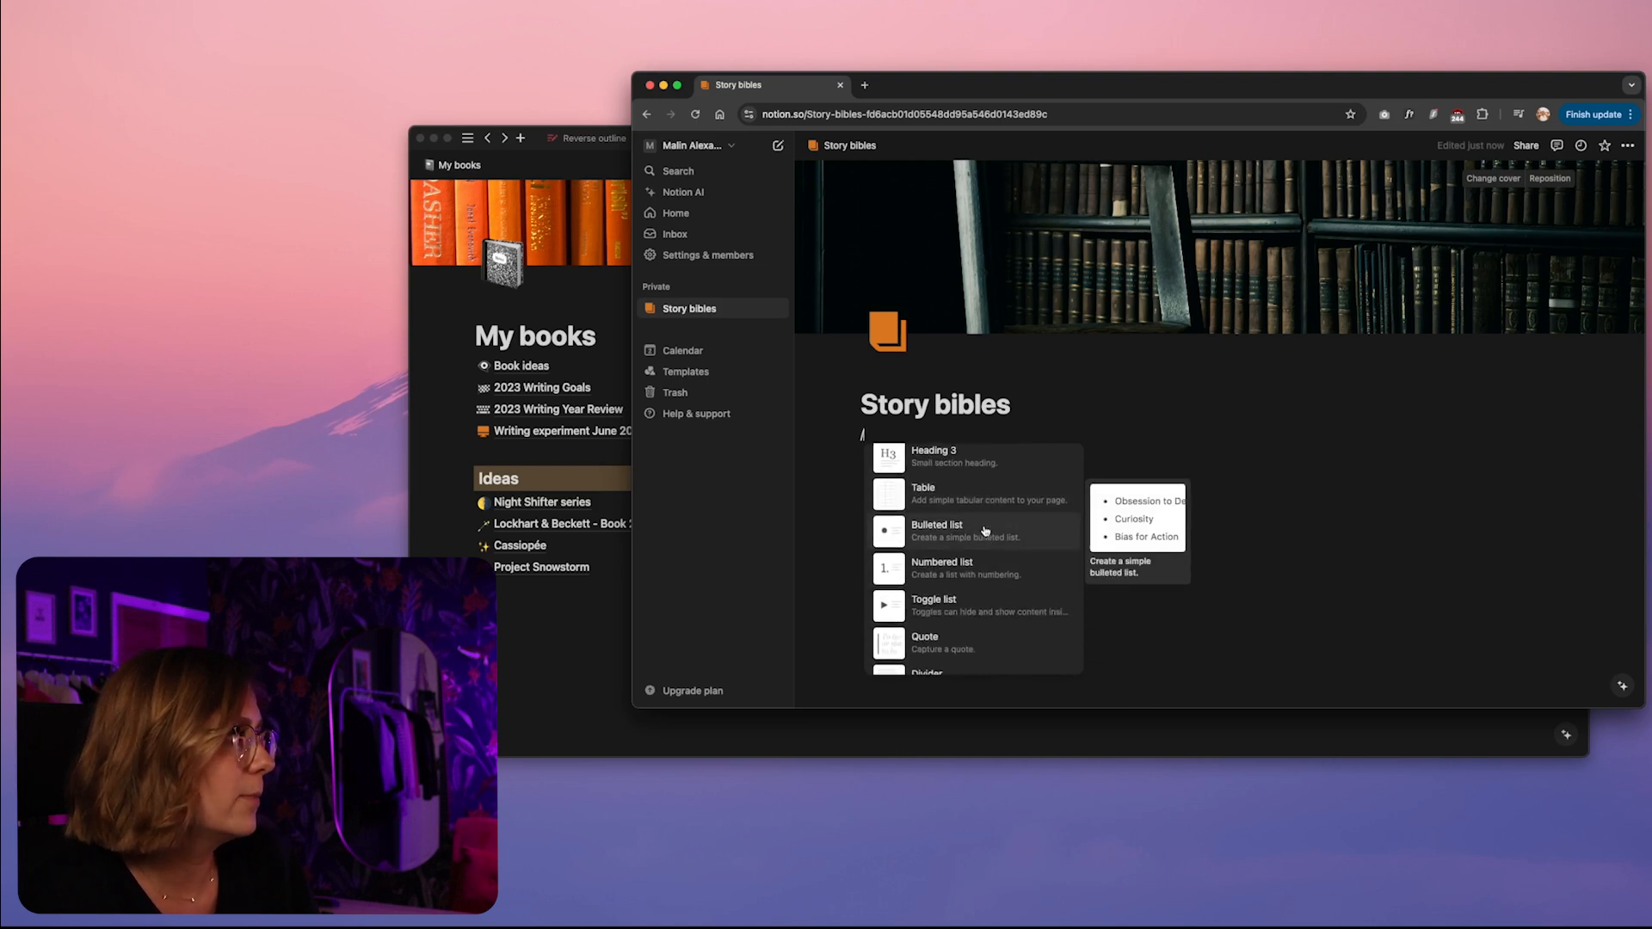
scroll(992, 536, down, 4)
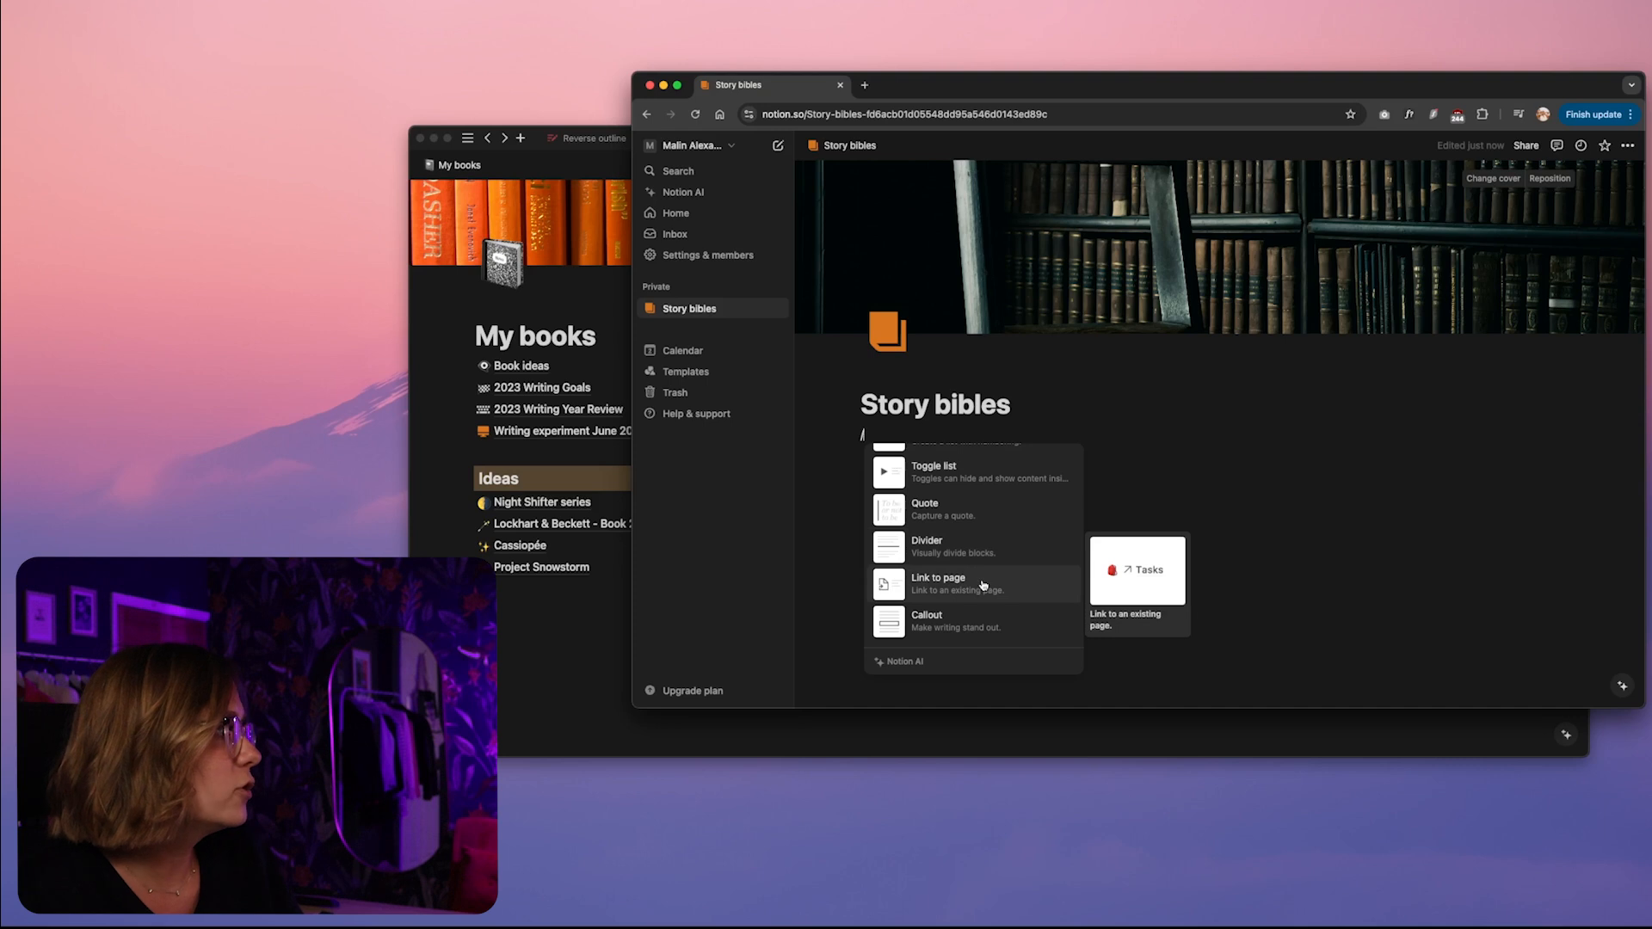
scroll(984, 585, down, 1)
scroll(982, 581, down, 2)
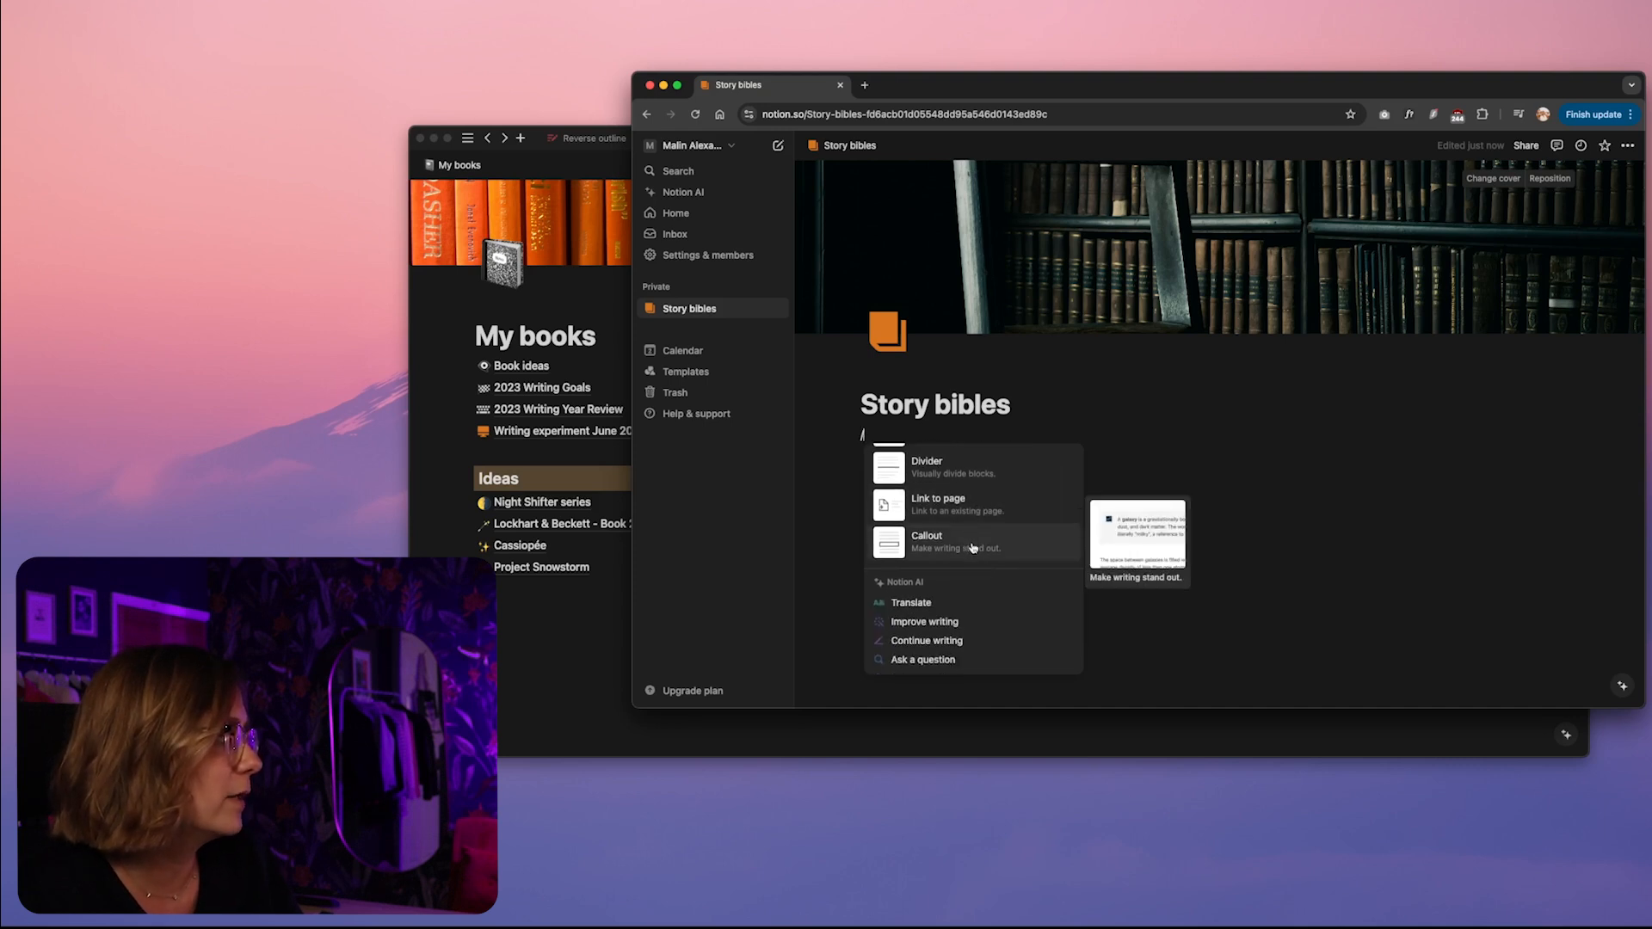
scroll(973, 548, down, 5)
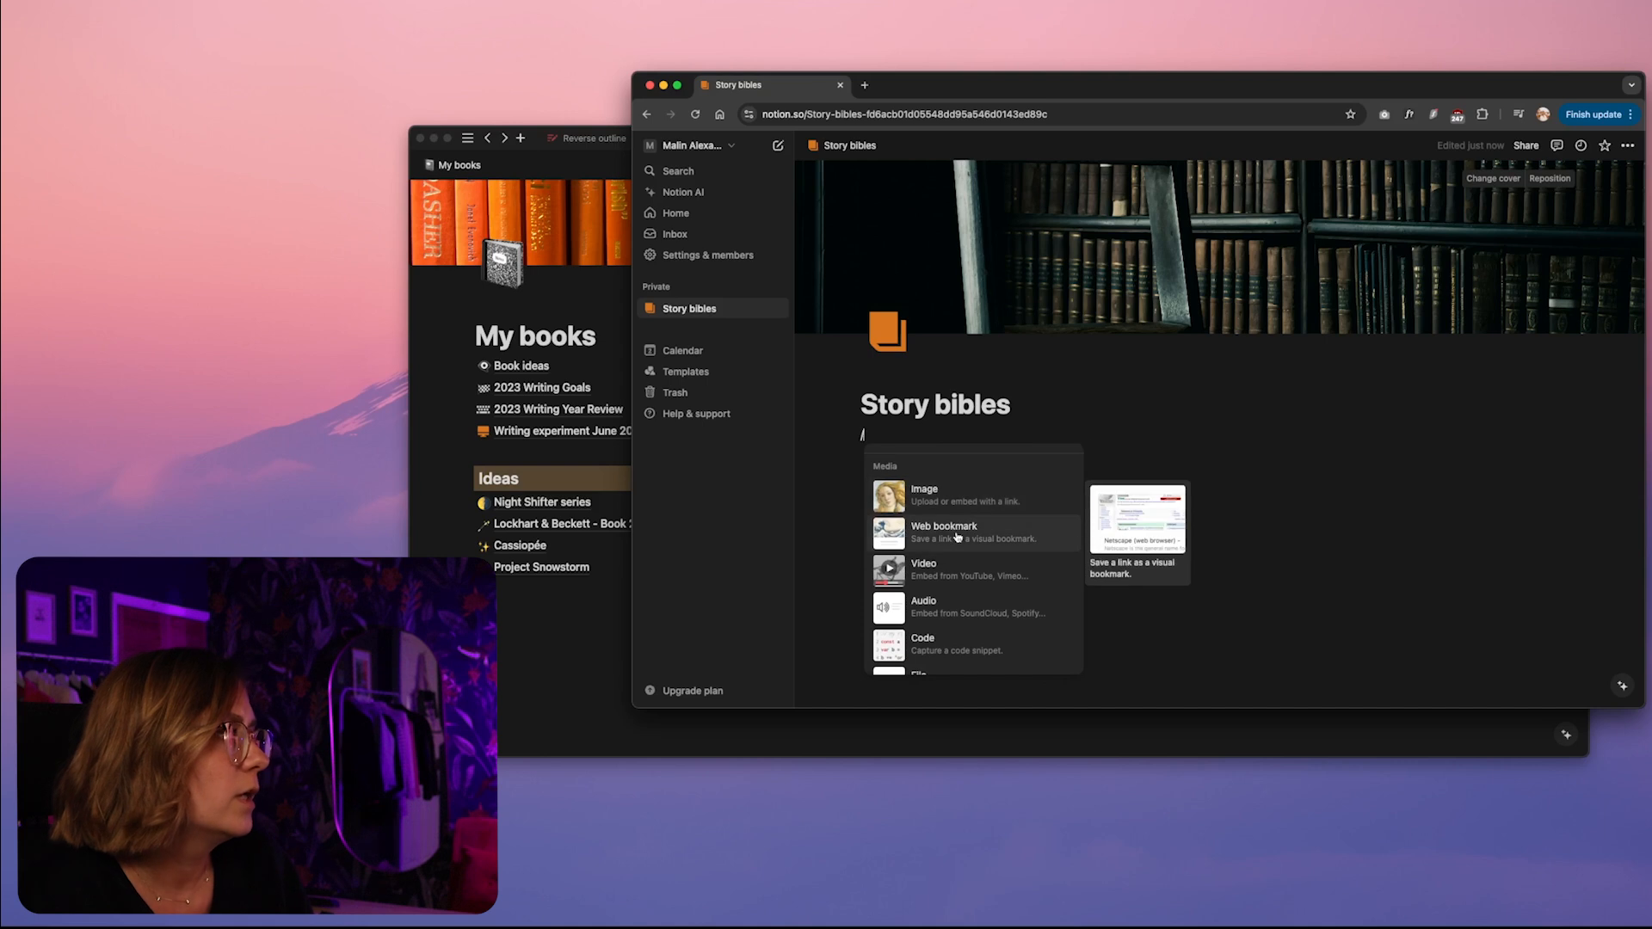
scroll(953, 526, down, 2)
scroll(964, 568, down, 4)
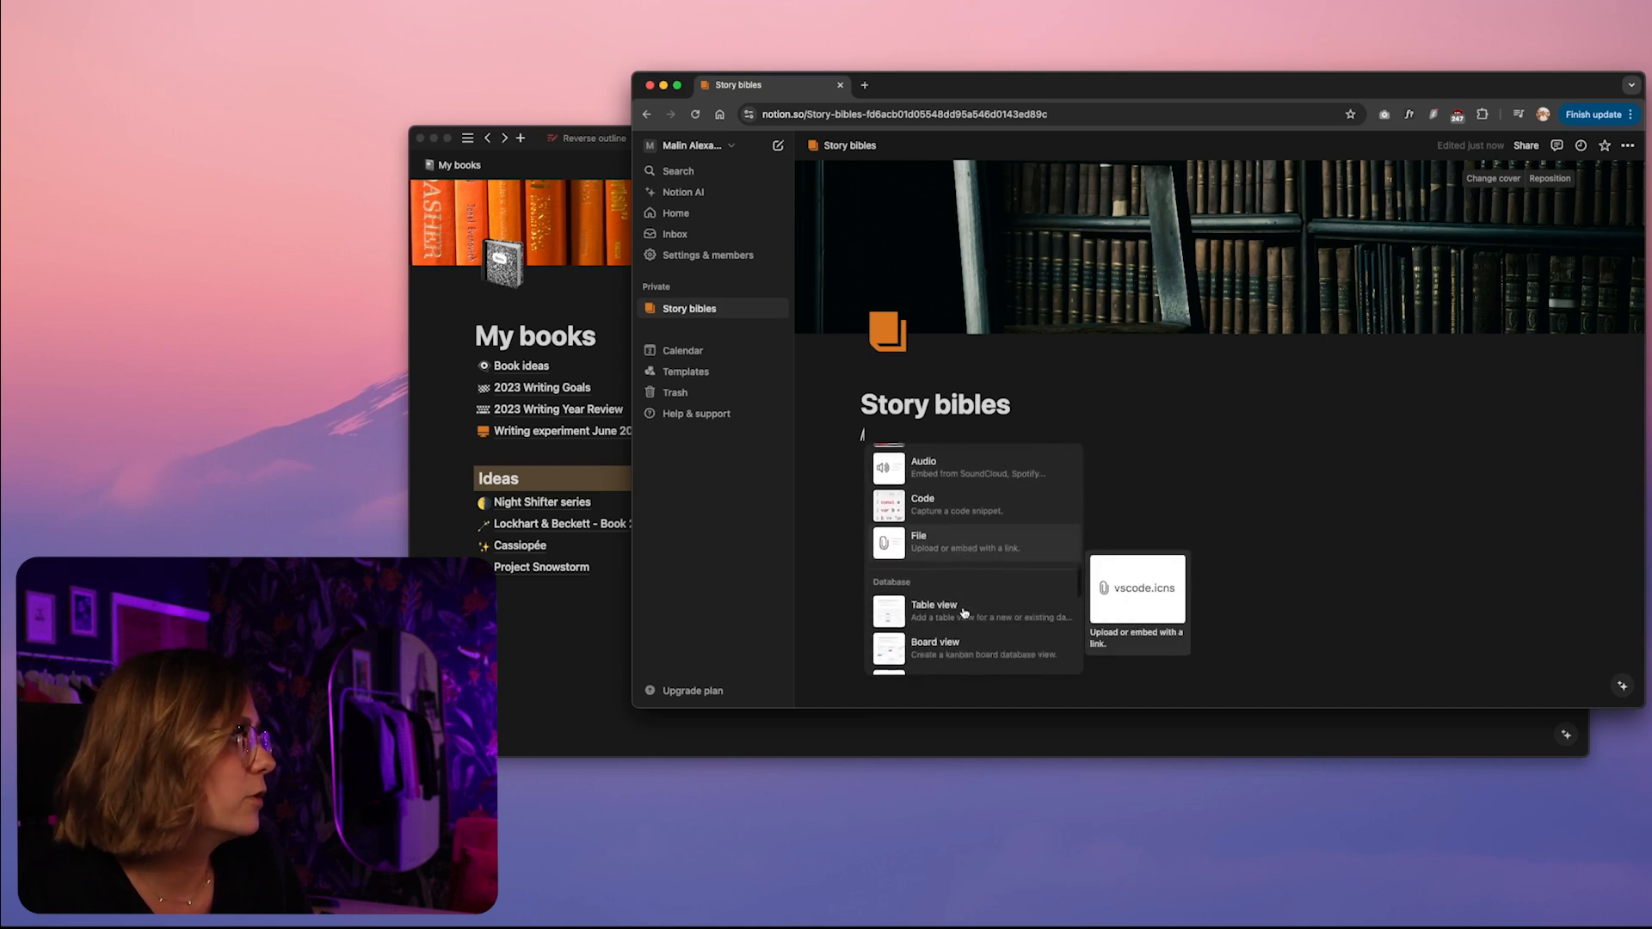
scroll(978, 633, down, 12)
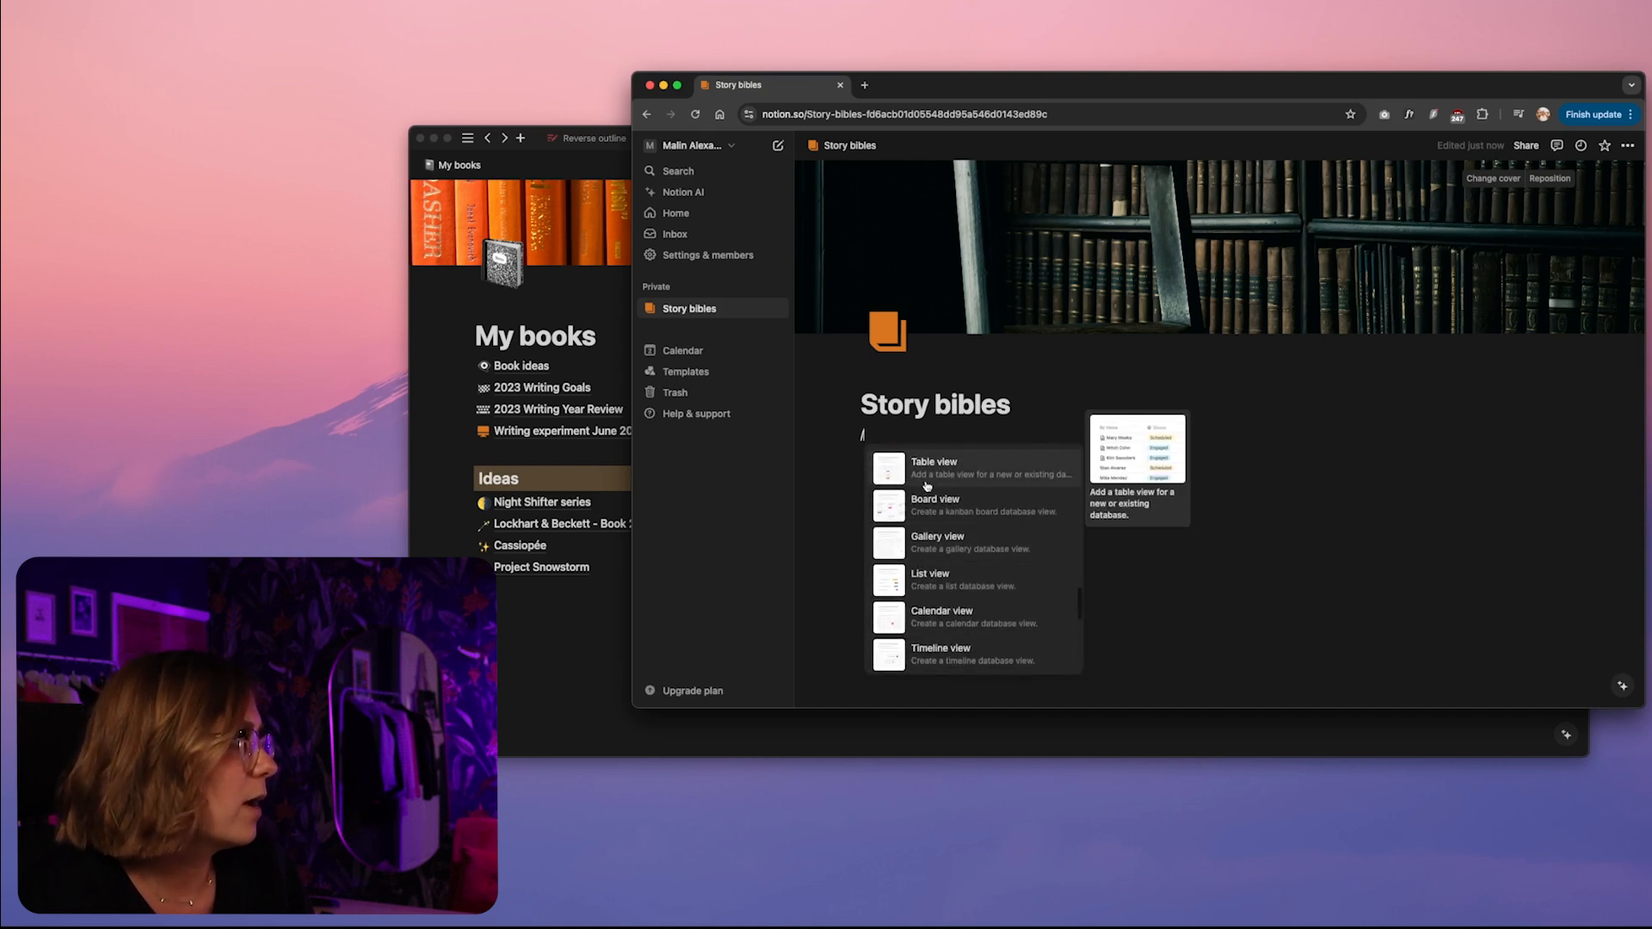
scroll(954, 620, down, 6)
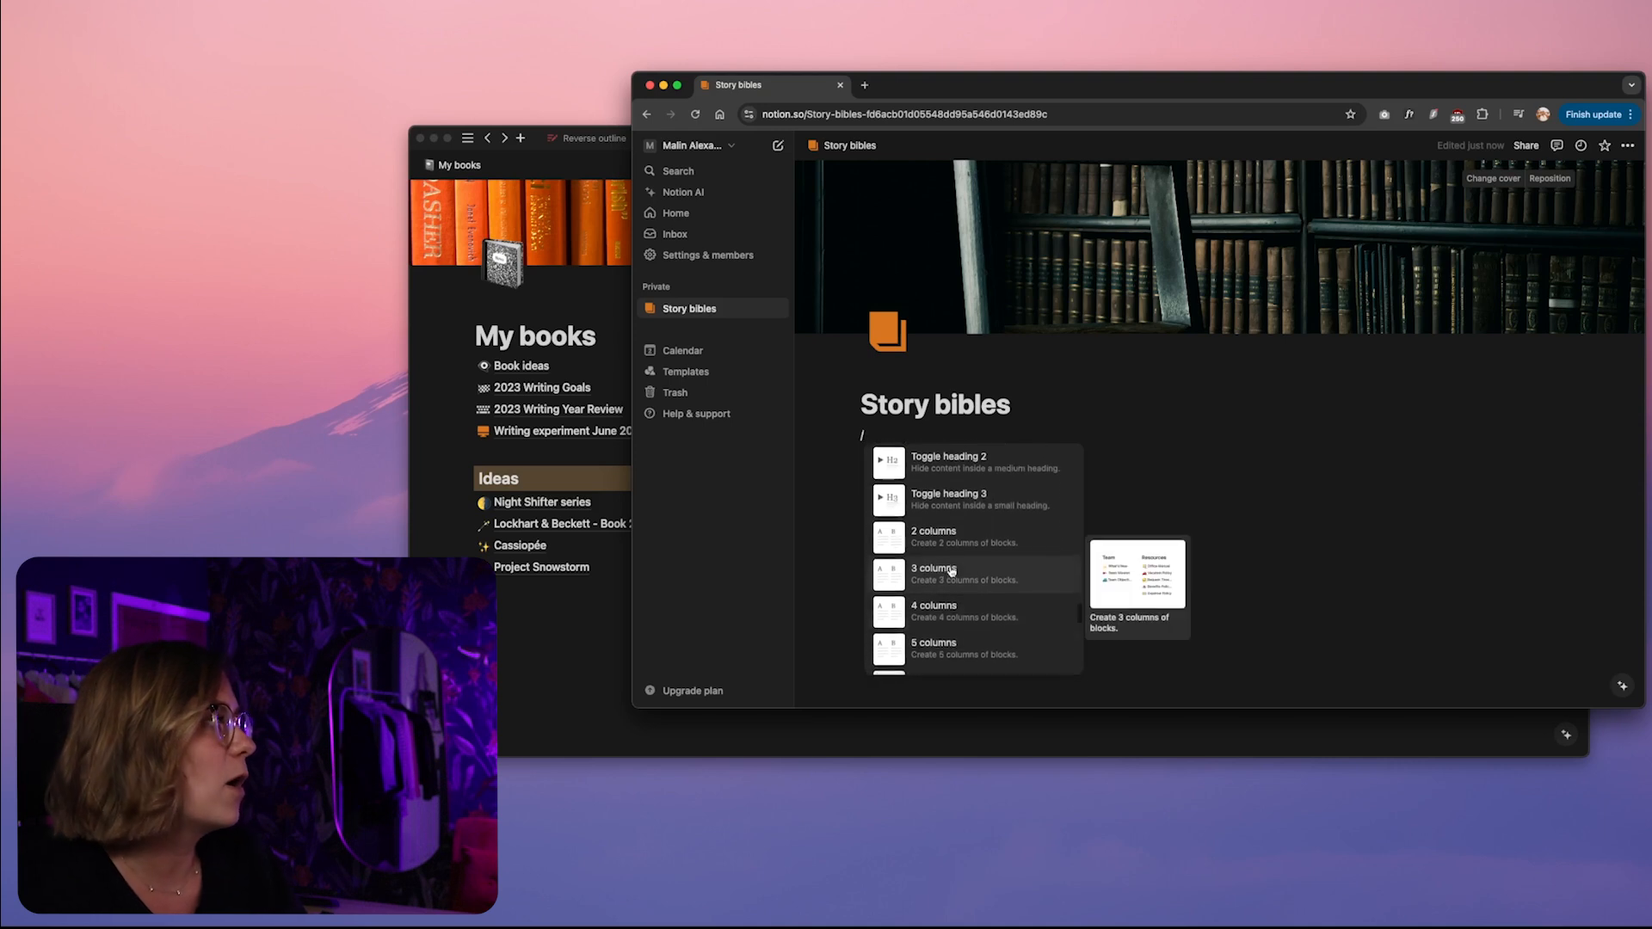
scroll(968, 575, down, 5)
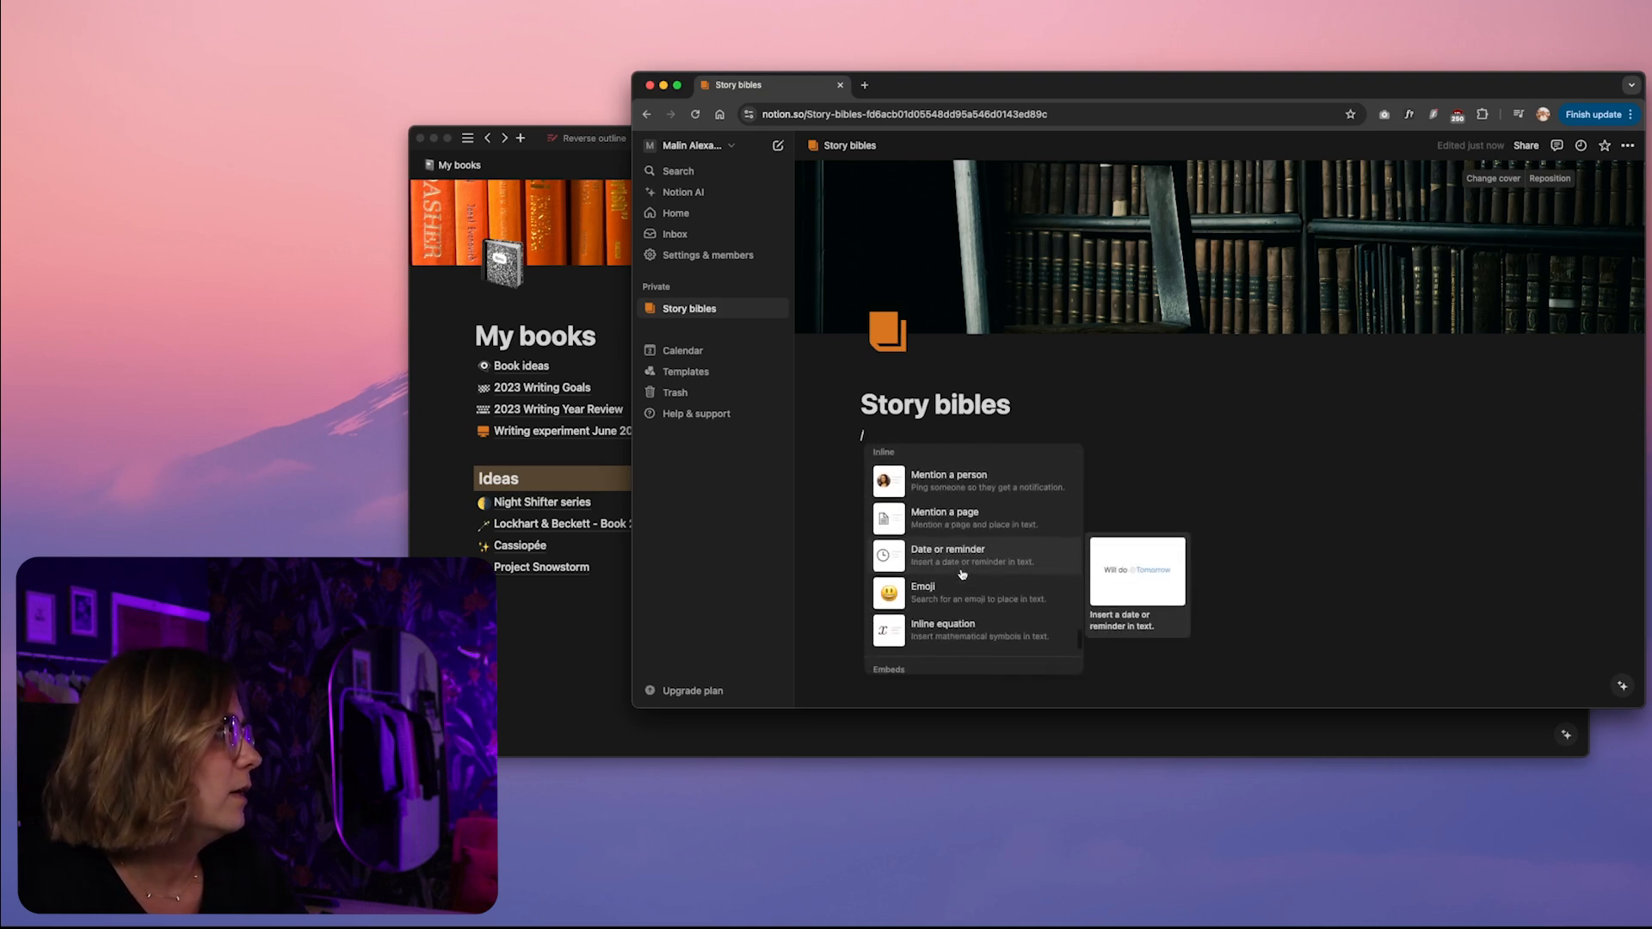
scroll(946, 597, up, 20)
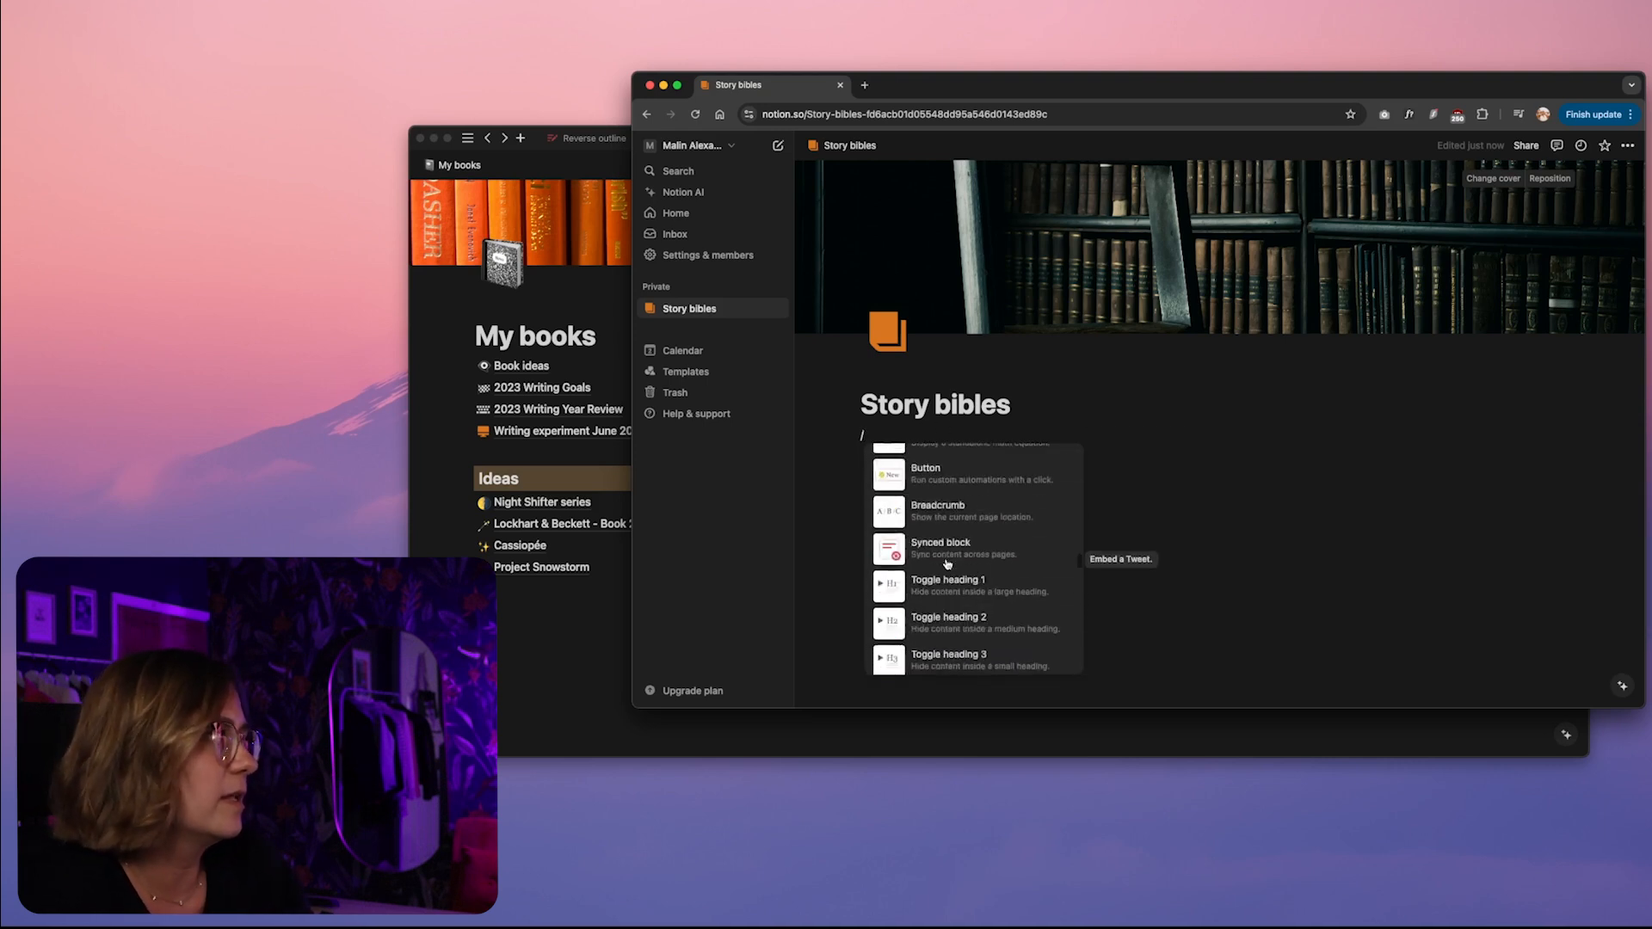
Insert a Heading 1 block reading "Ideas" beneath the Story bibles title
scroll(953, 493, down, 1)
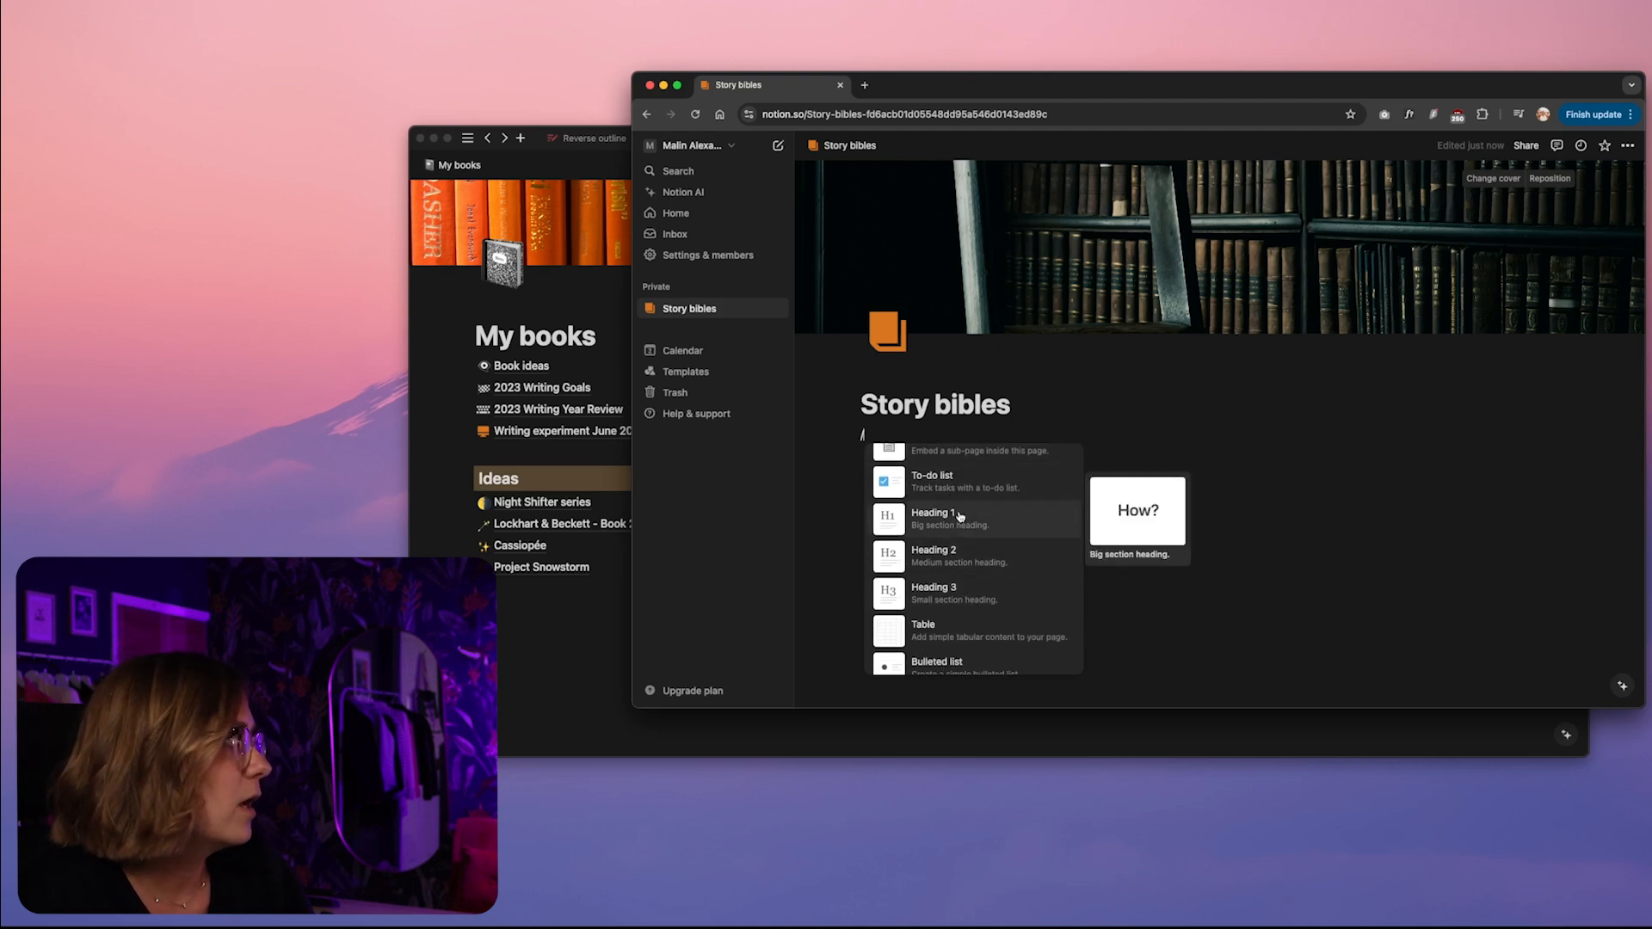
click(959, 516)
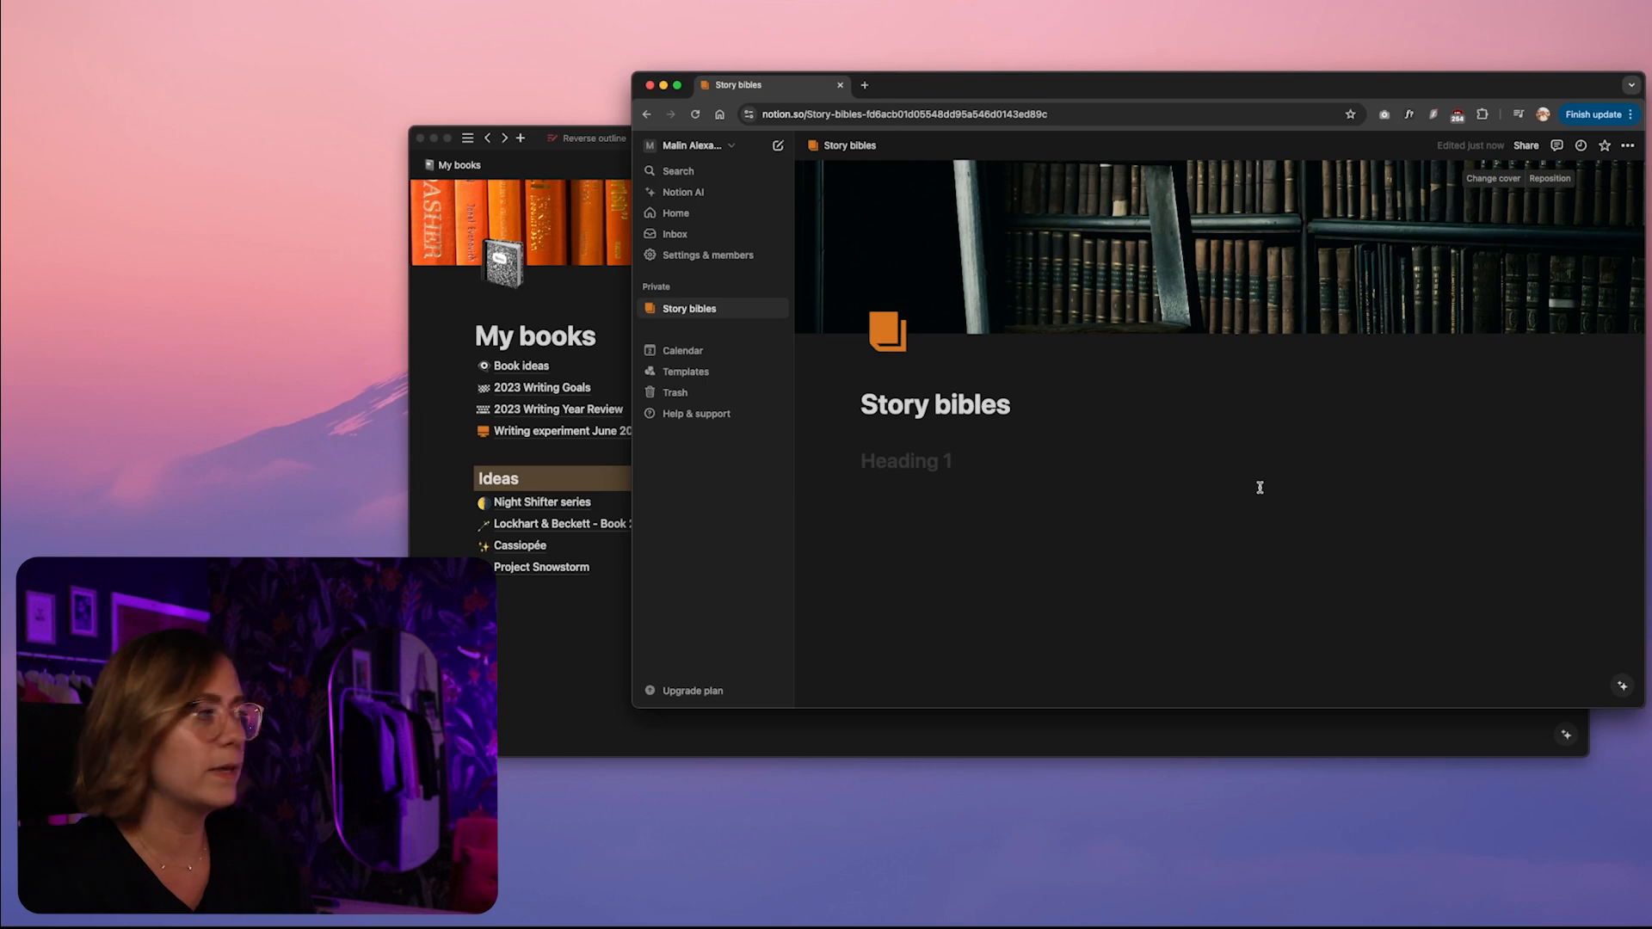
click(414, 483)
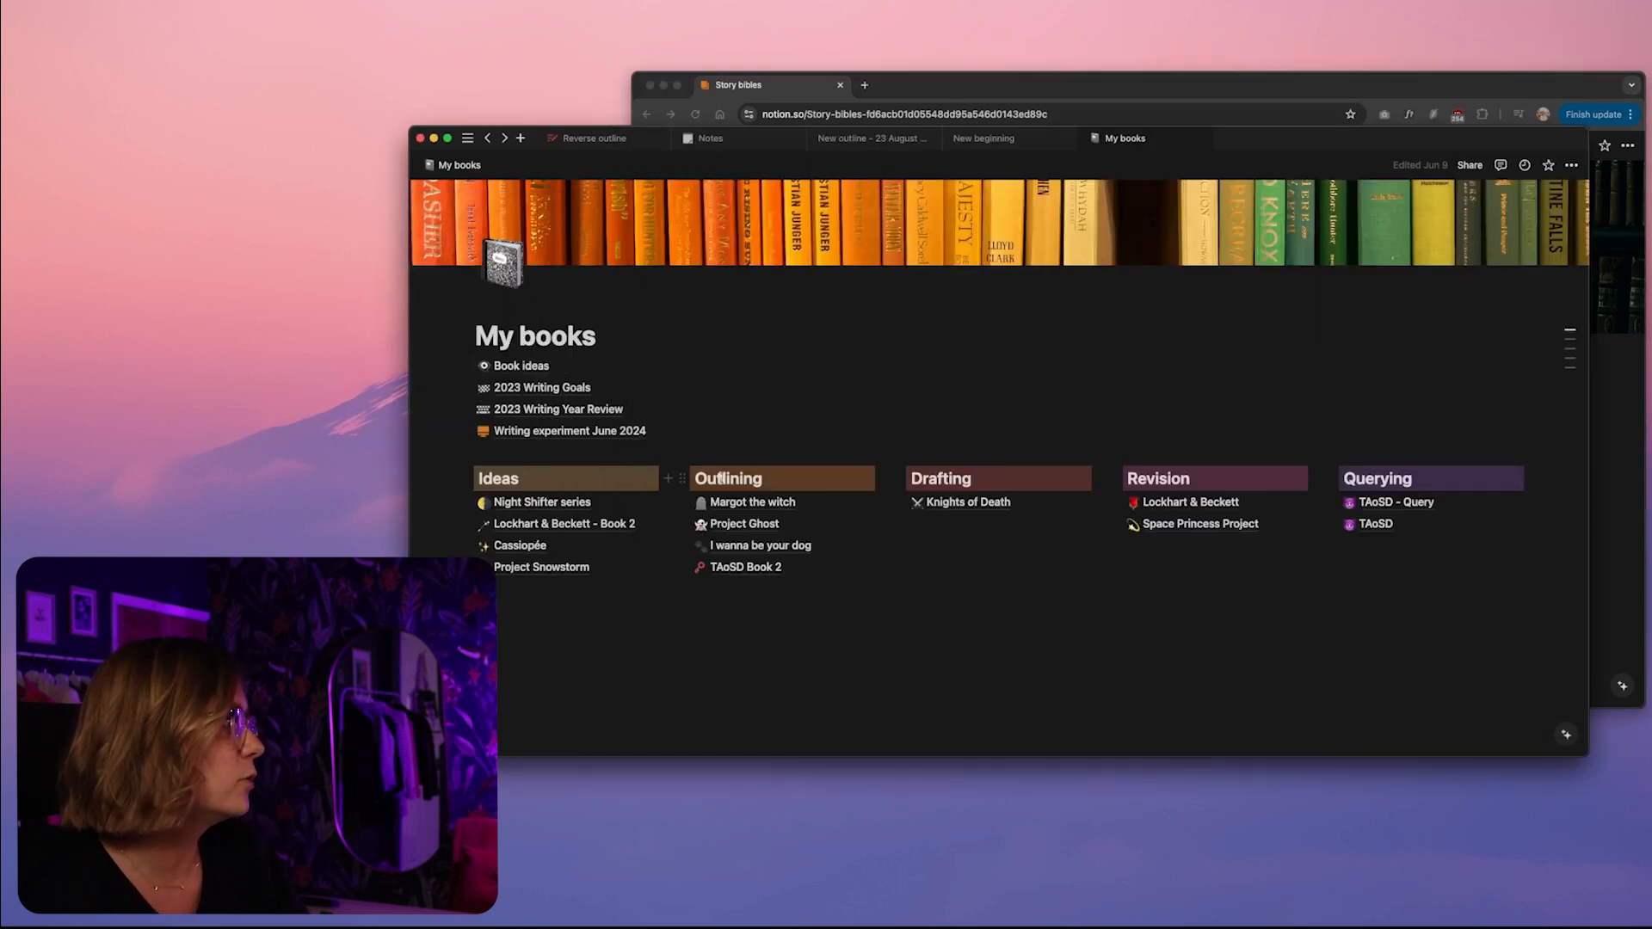
click(1626, 474)
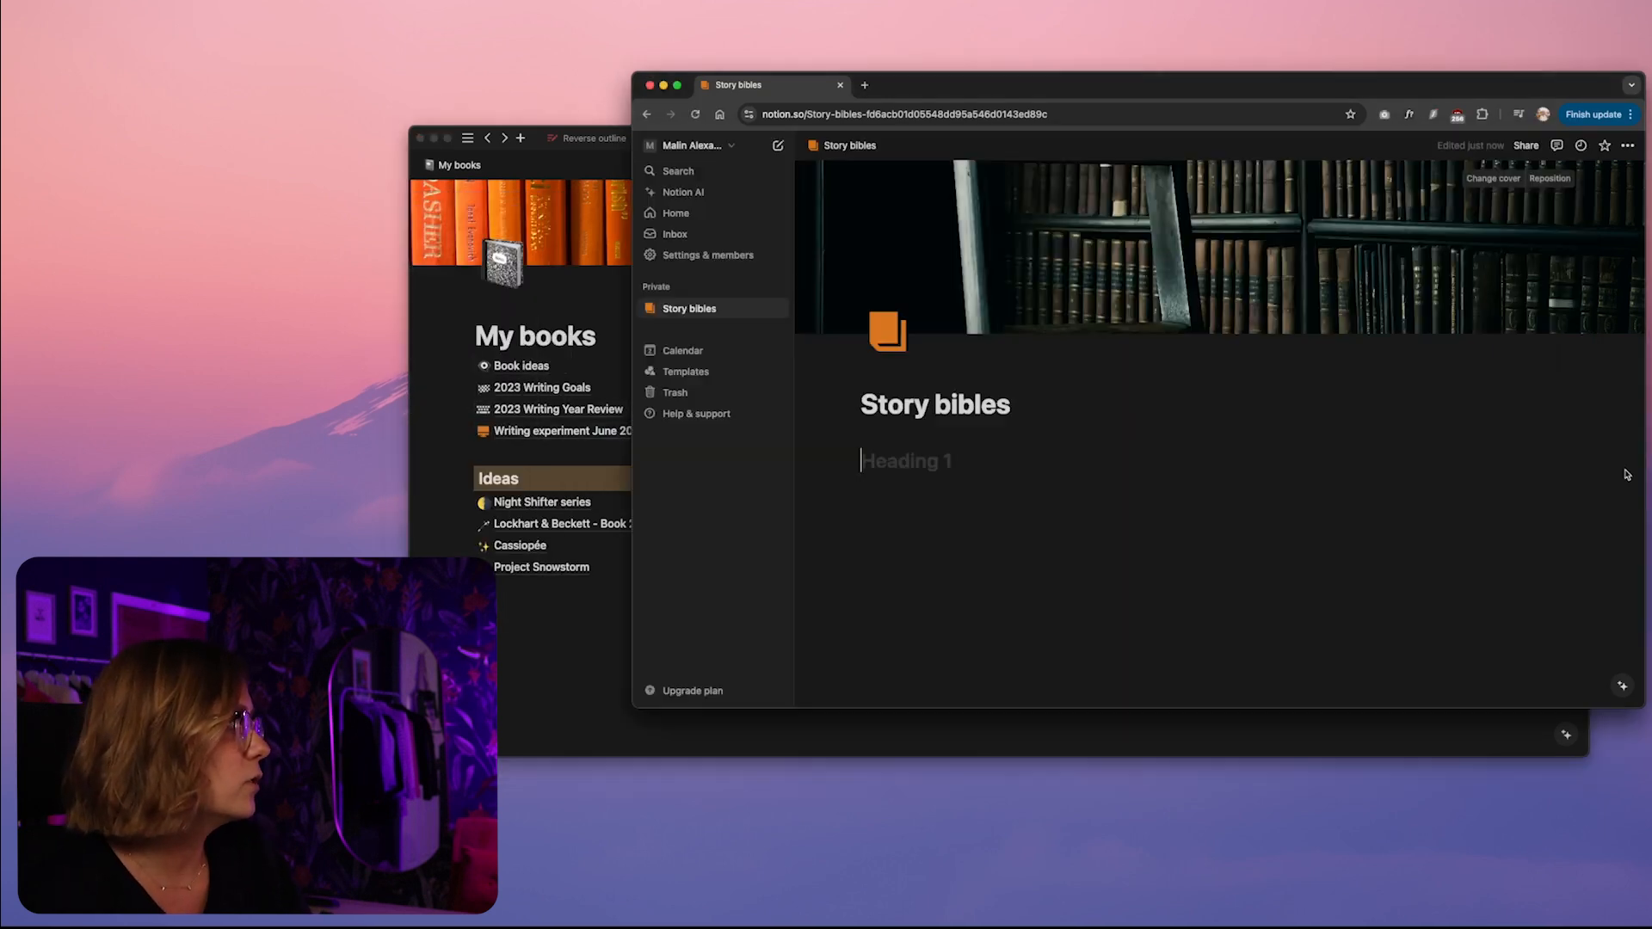
text(Ideas)
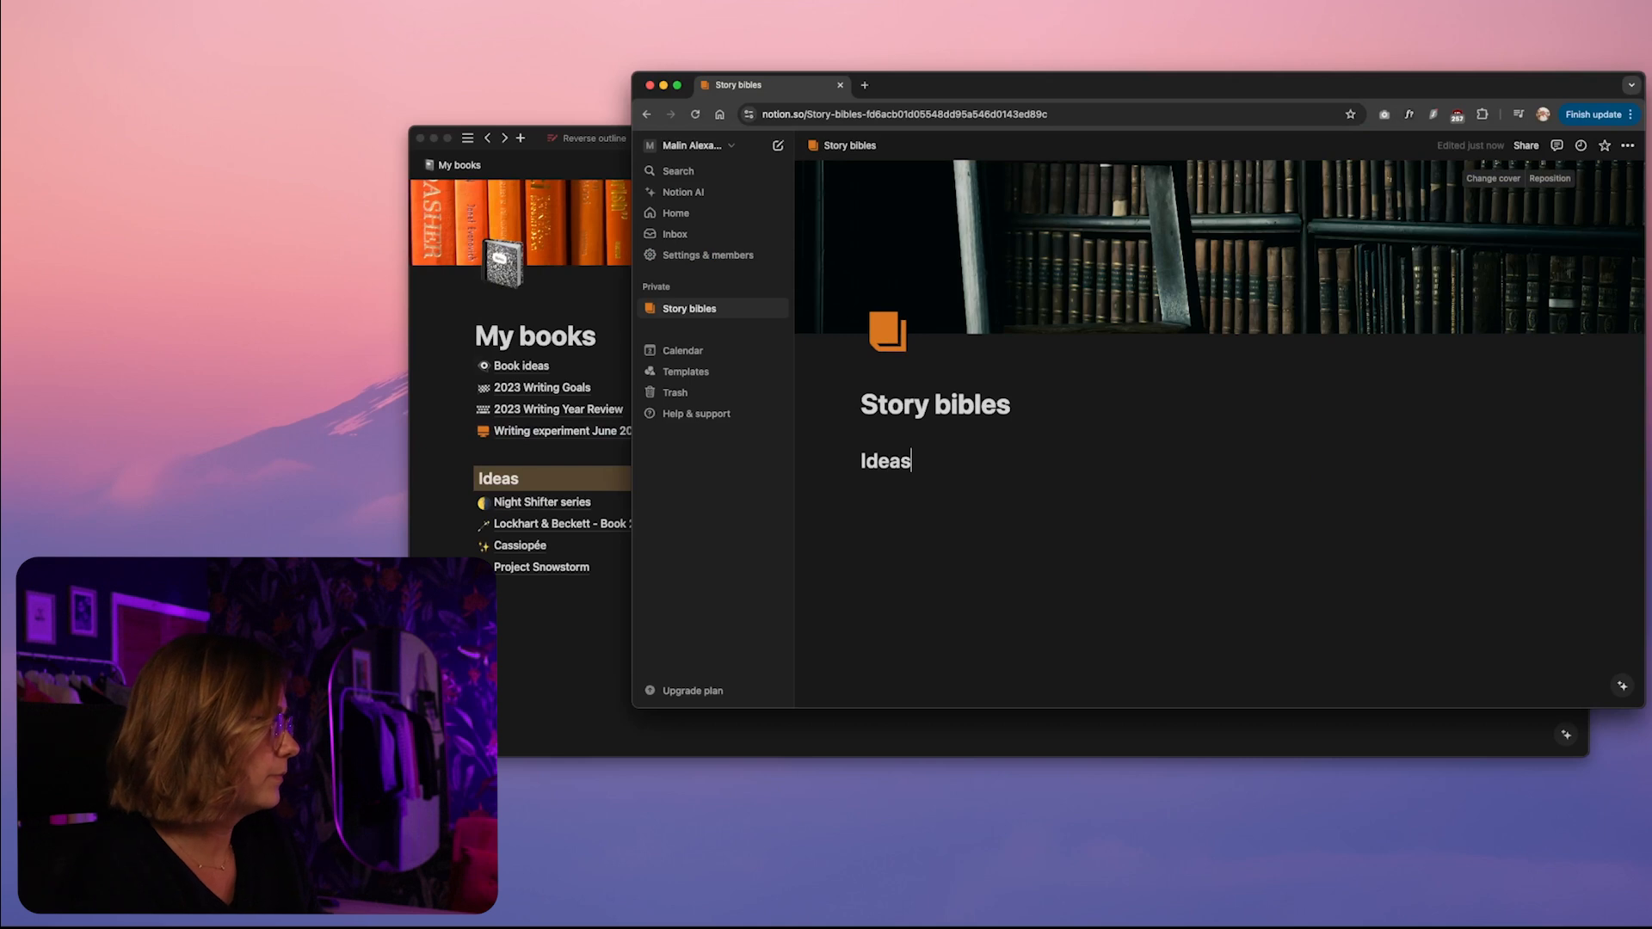
Give the Ideas heading on the Story bibles page an orange background
click(853, 463)
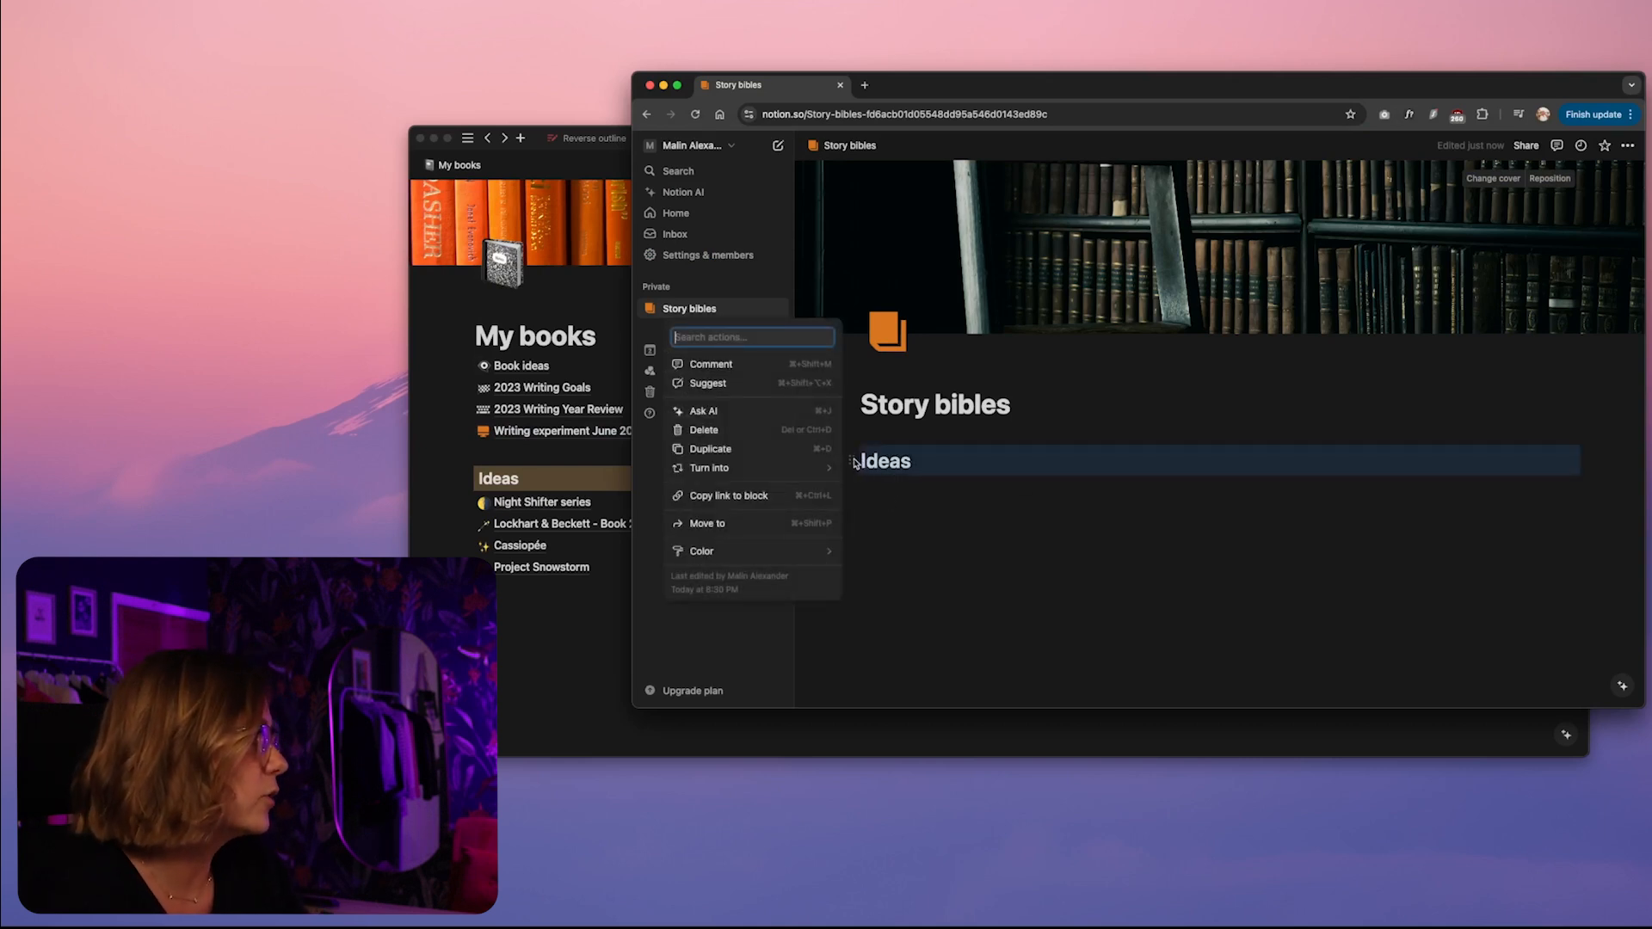
click(854, 465)
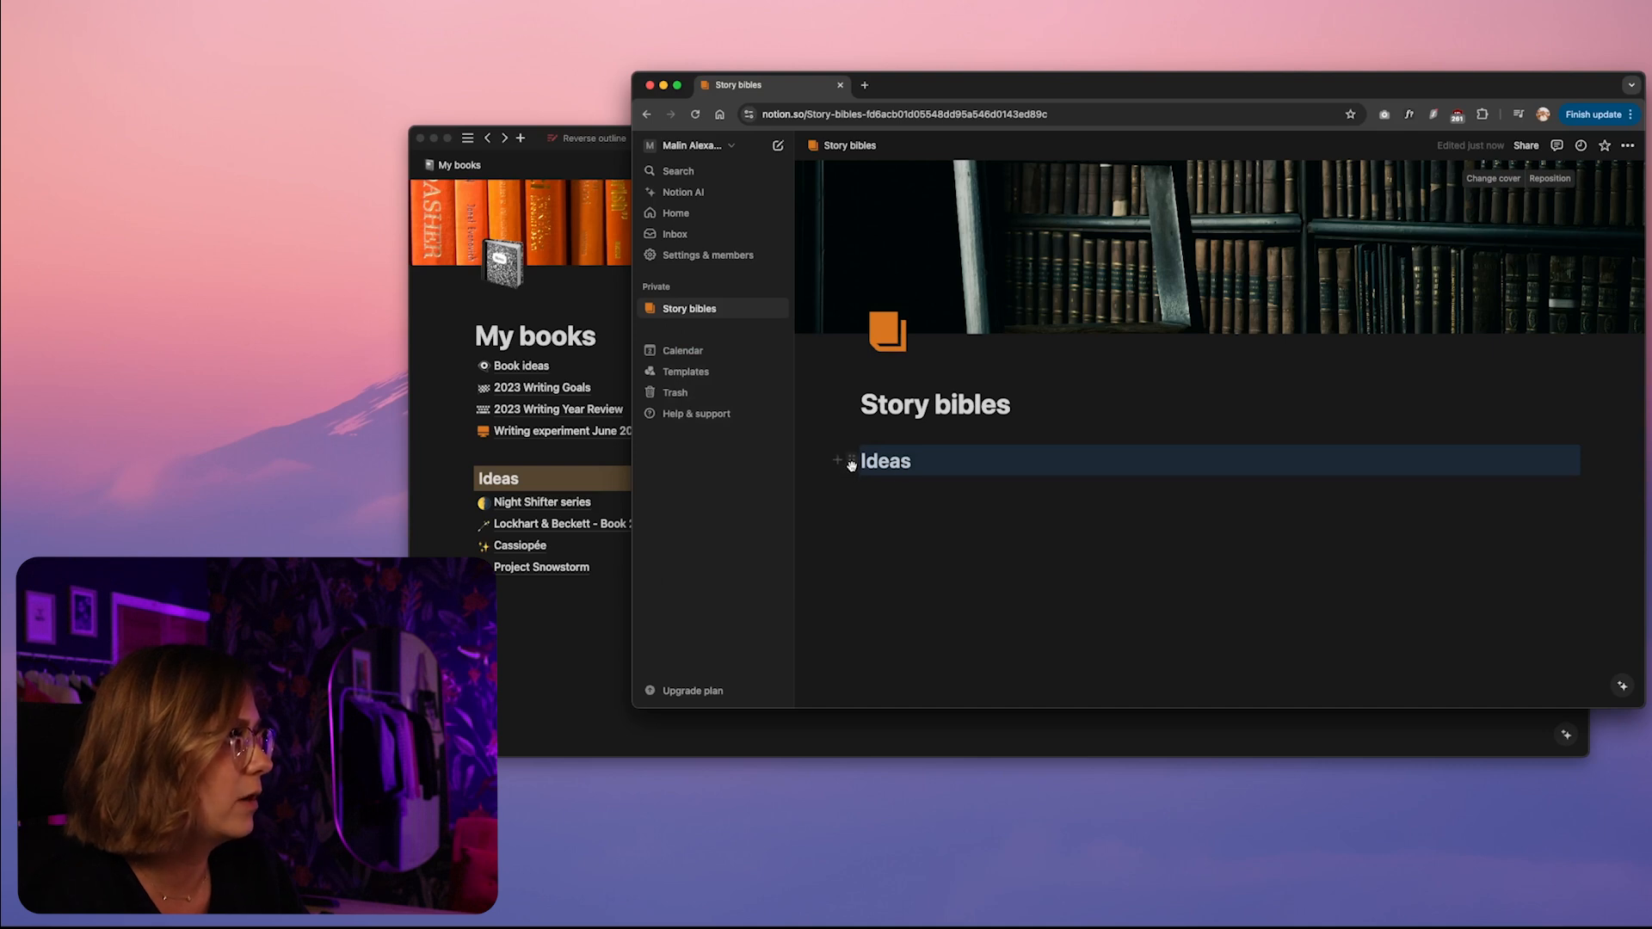
click(852, 461)
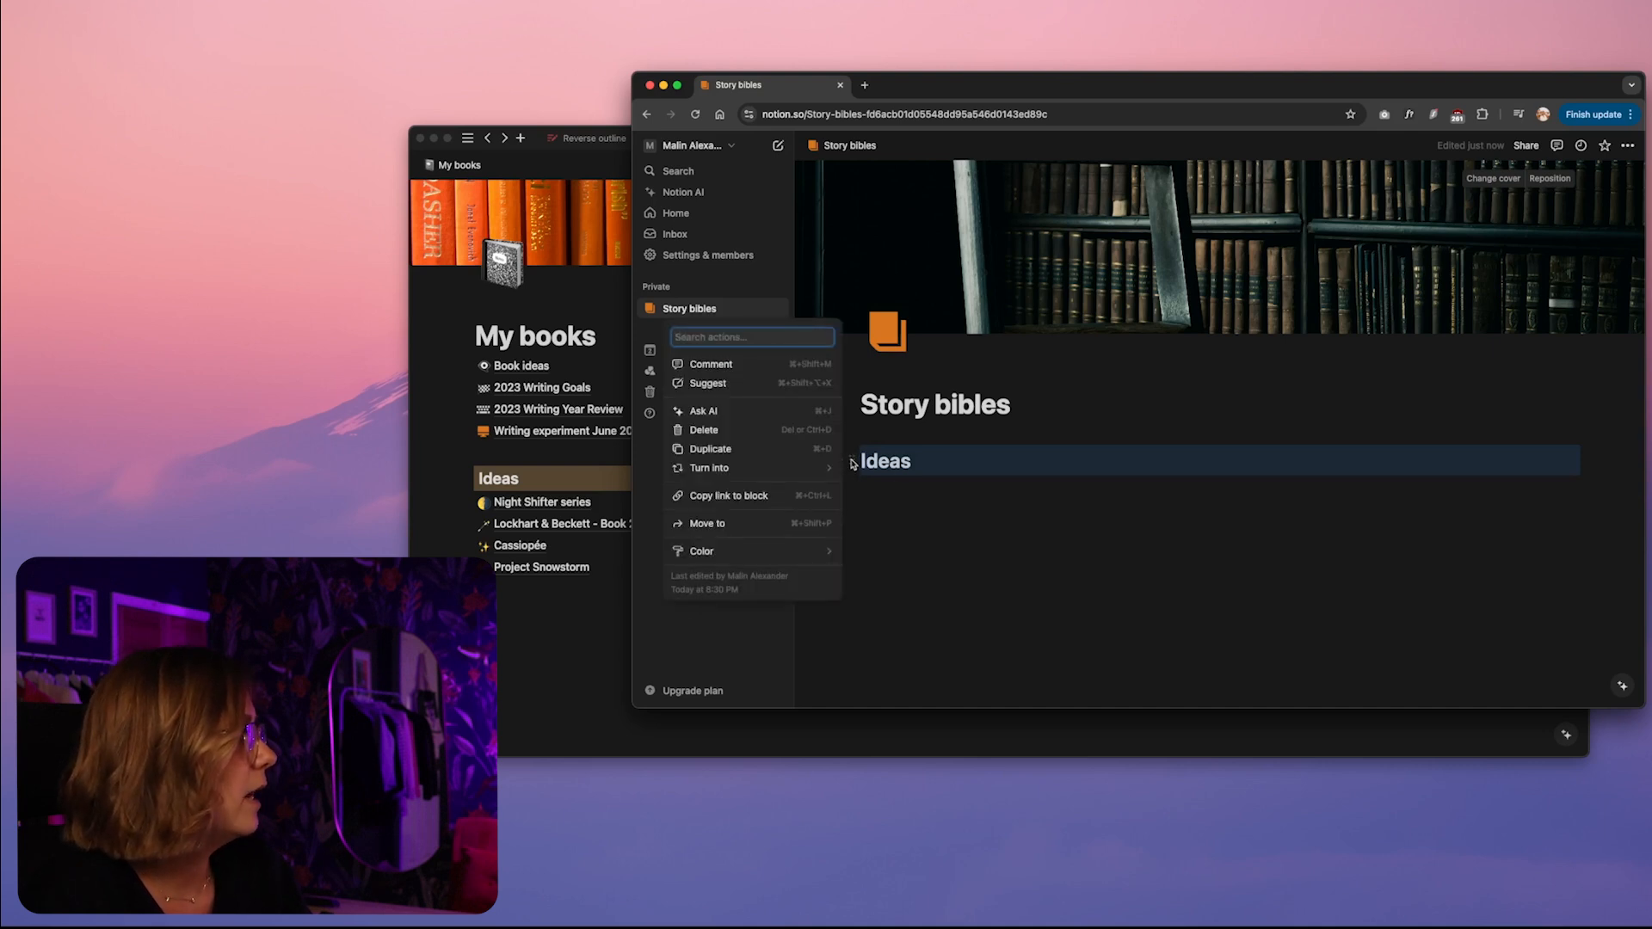
mouse_move(766, 558)
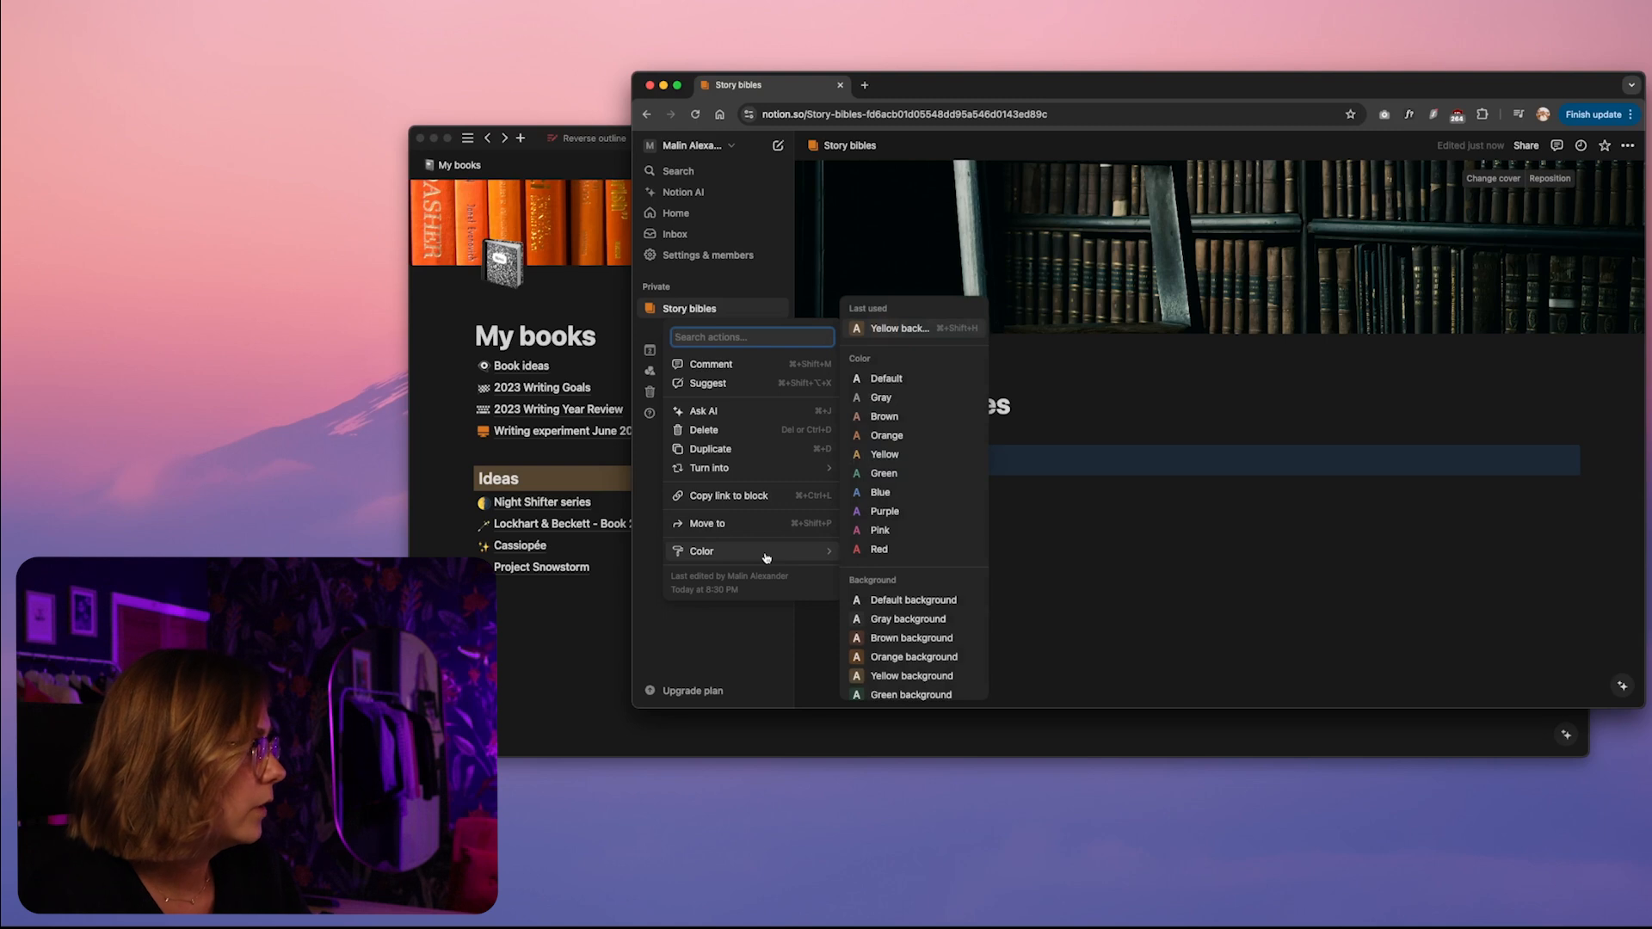
scroll(904, 559, down, 2)
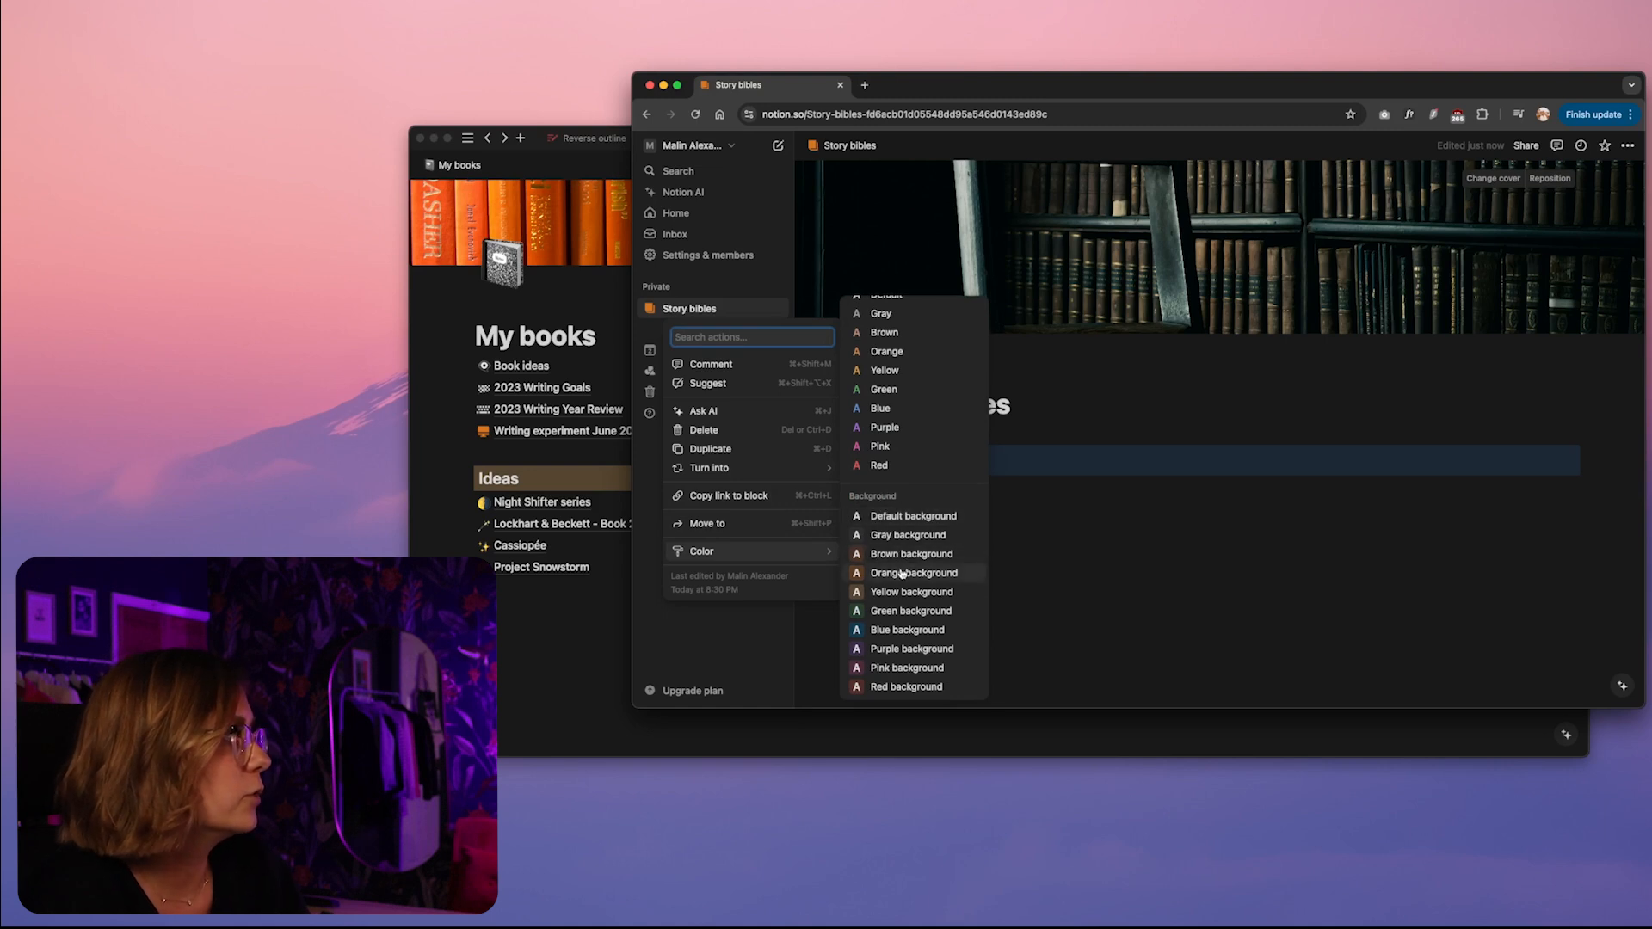
click(903, 554)
click(910, 457)
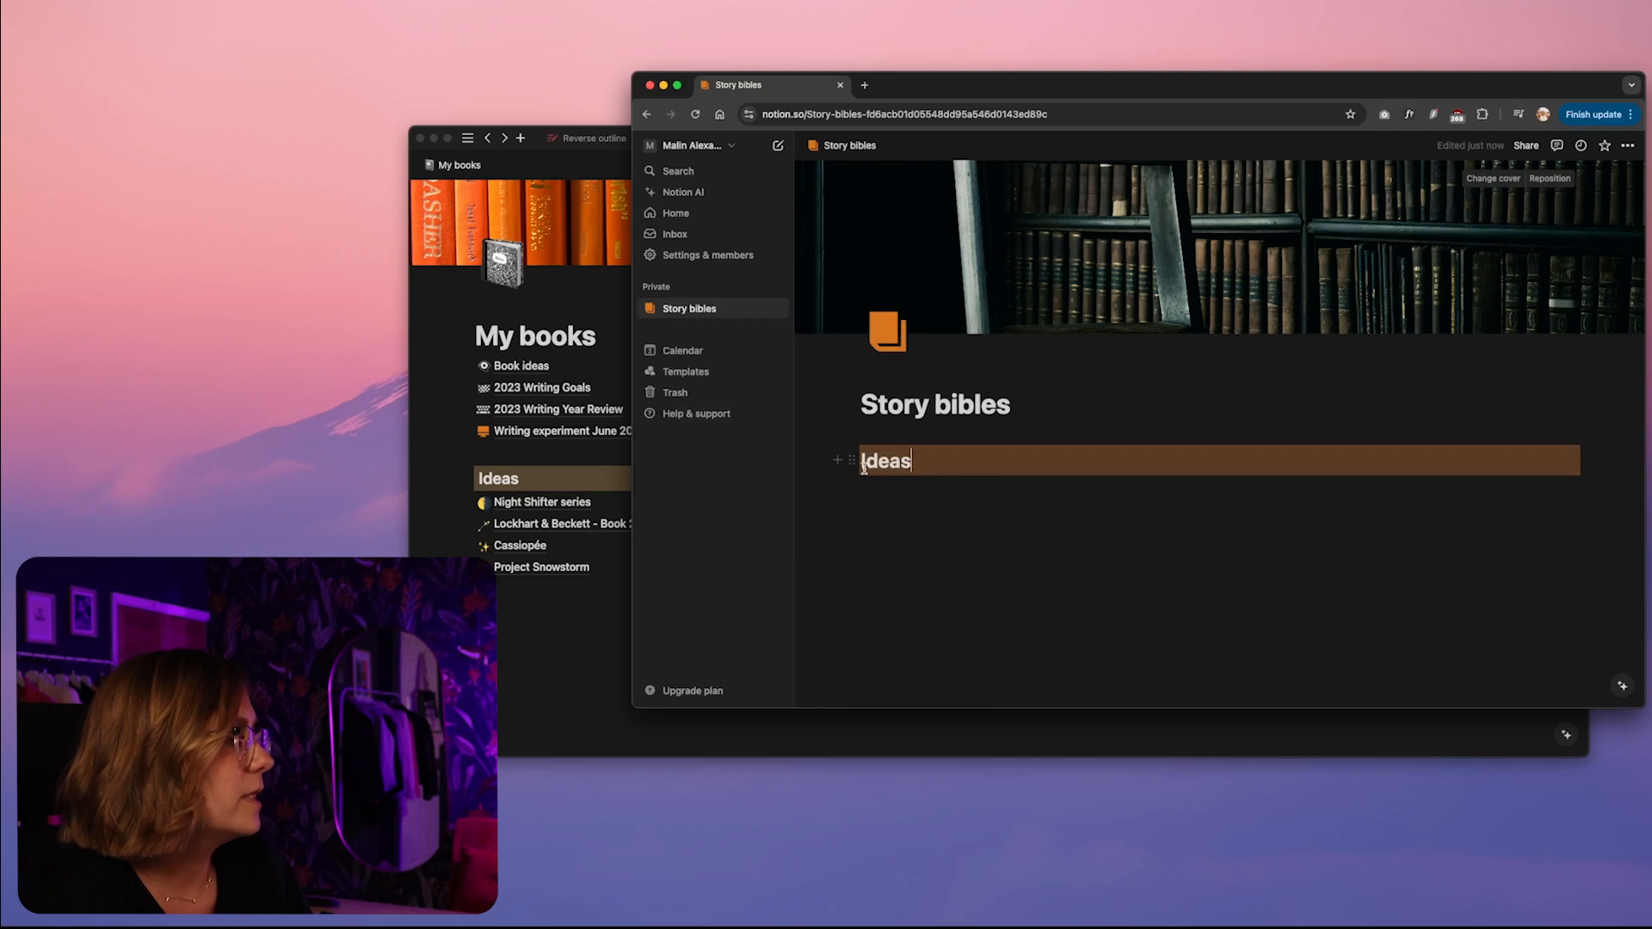
Add a plain text block reading "Typing here" below the Ideas heading
click(916, 499)
text(/text)
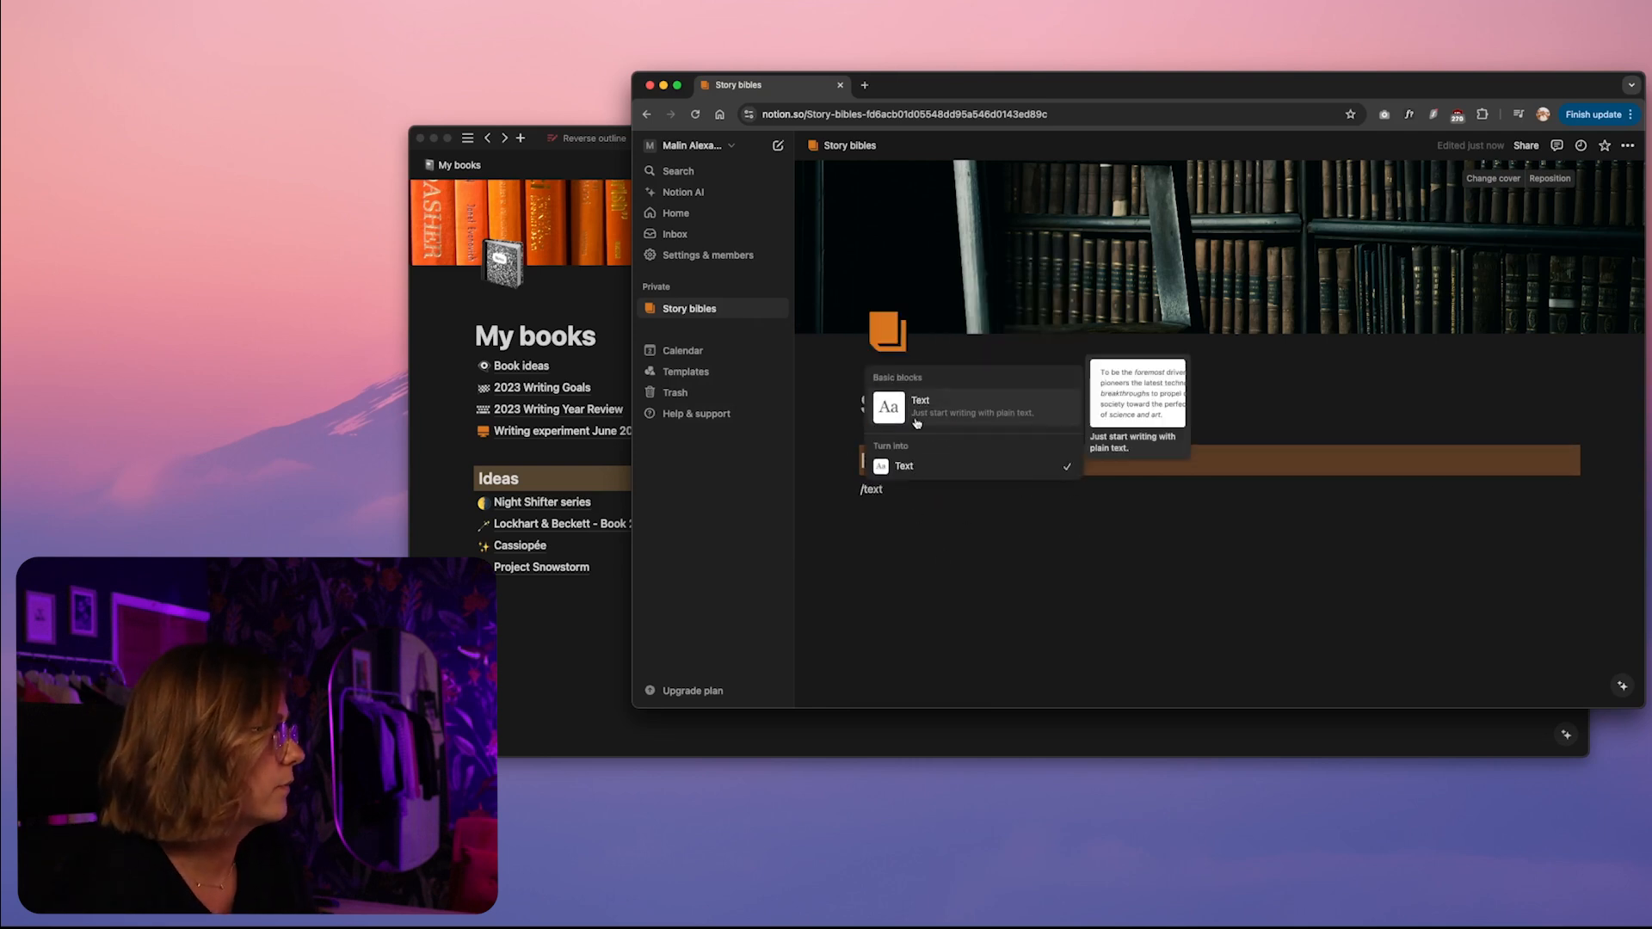
key(Return)
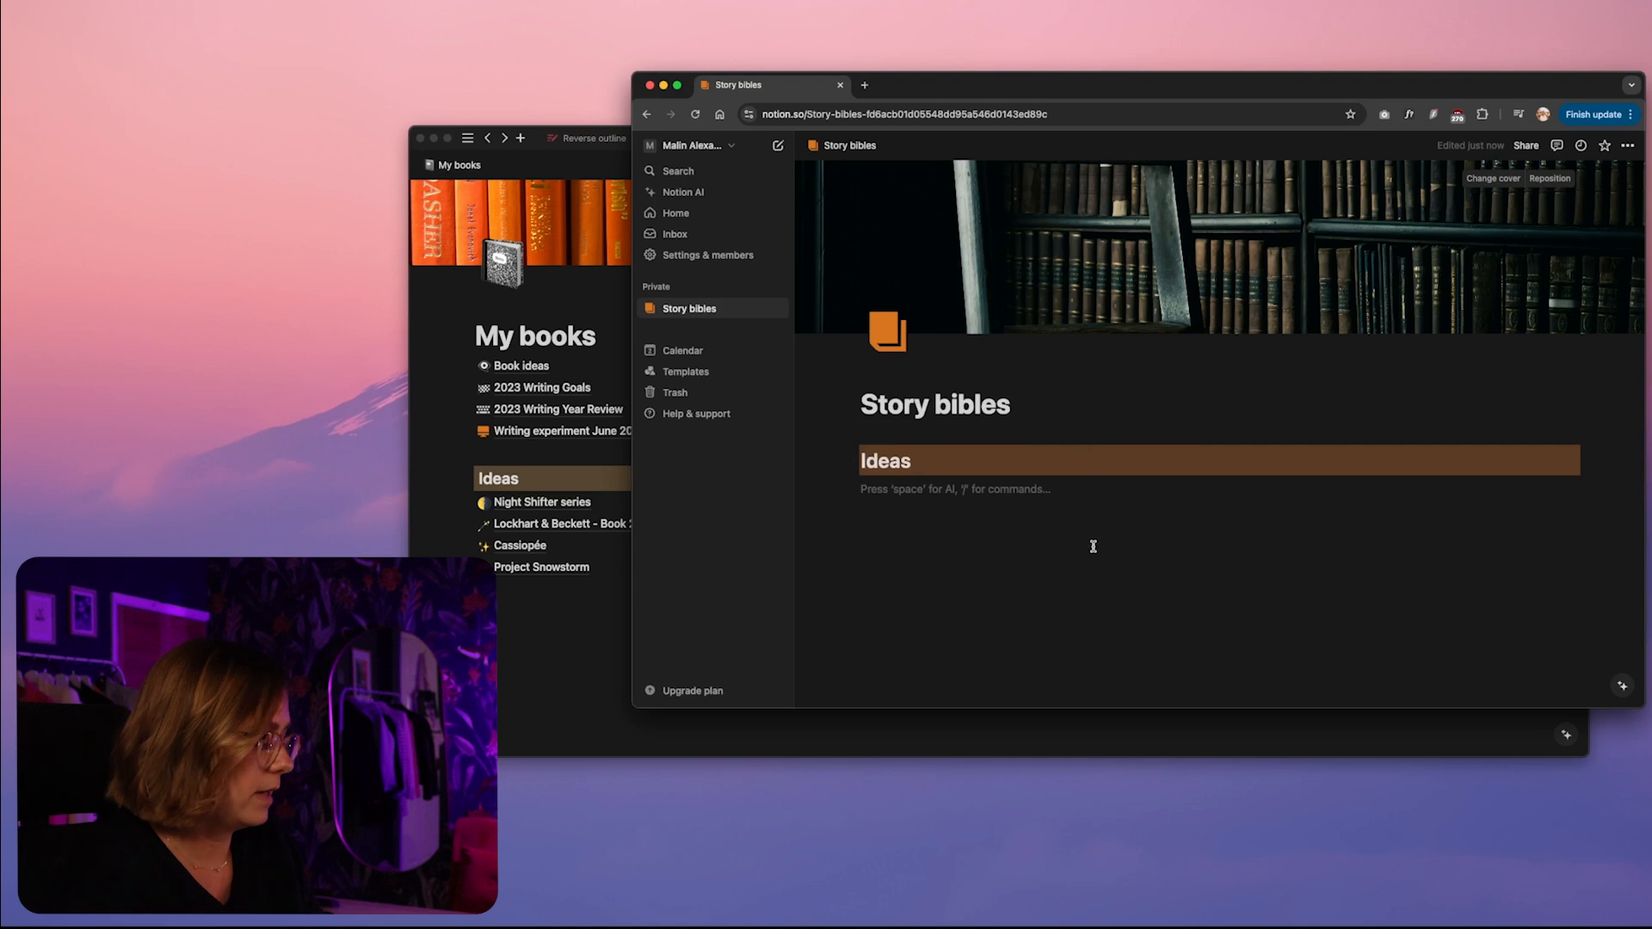
text(T)
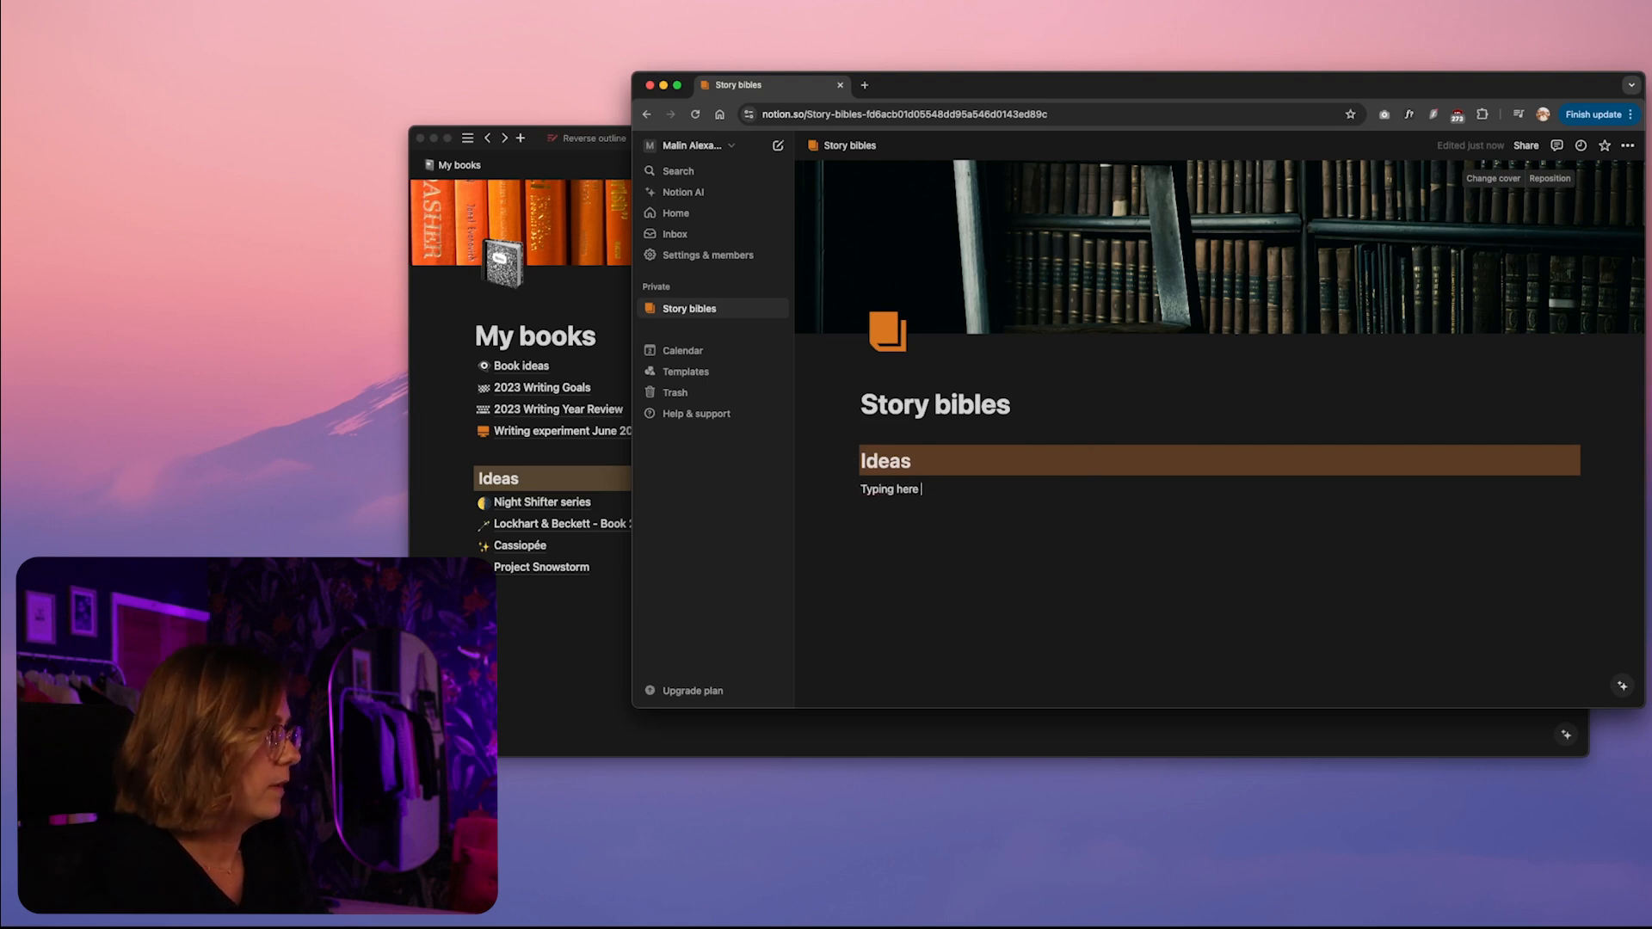
text(yping here)
Add the bulleted item "here's a list" under the text line, and clear both lines below the Ideas heading
key(Return)
text(- )
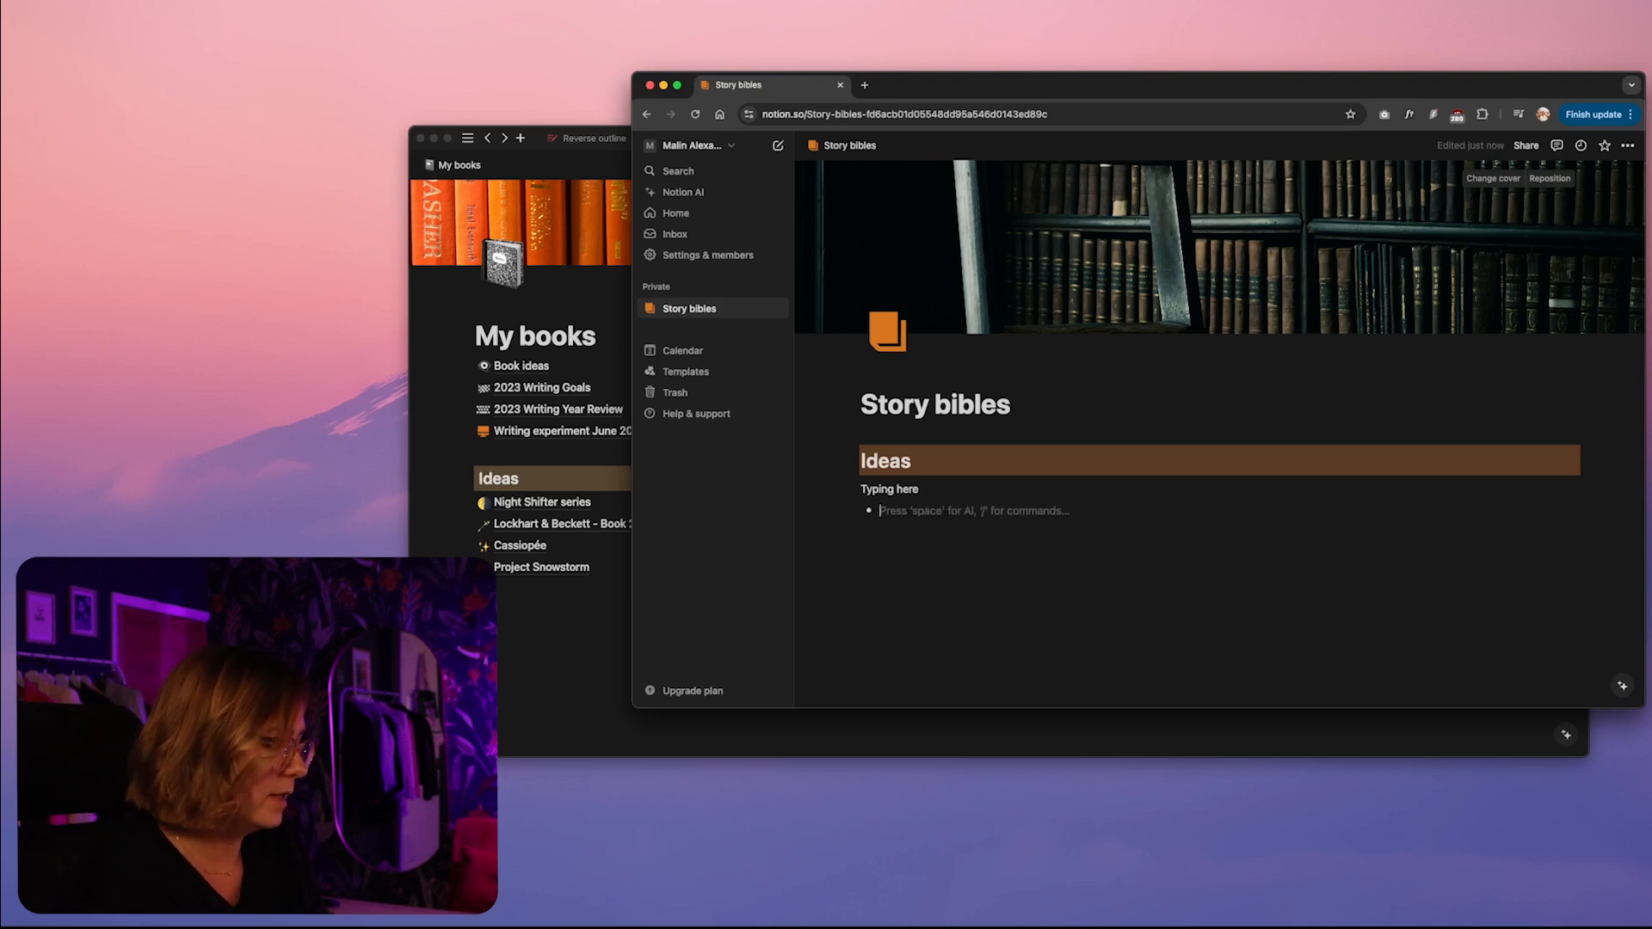
text(here's a list)
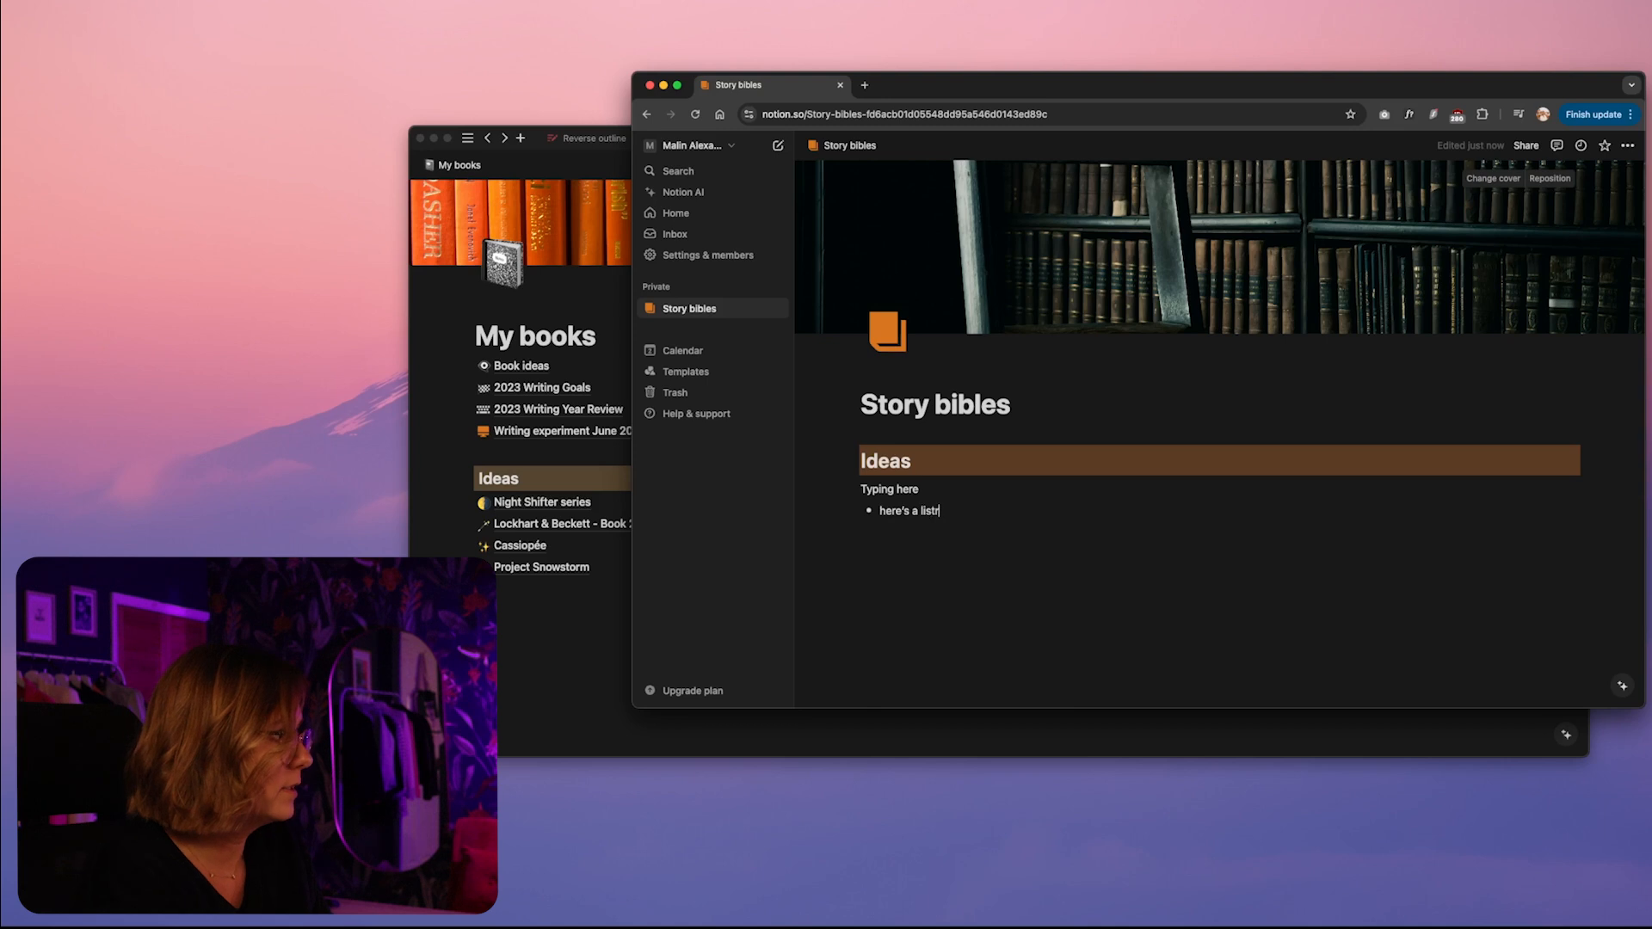
key(Return)
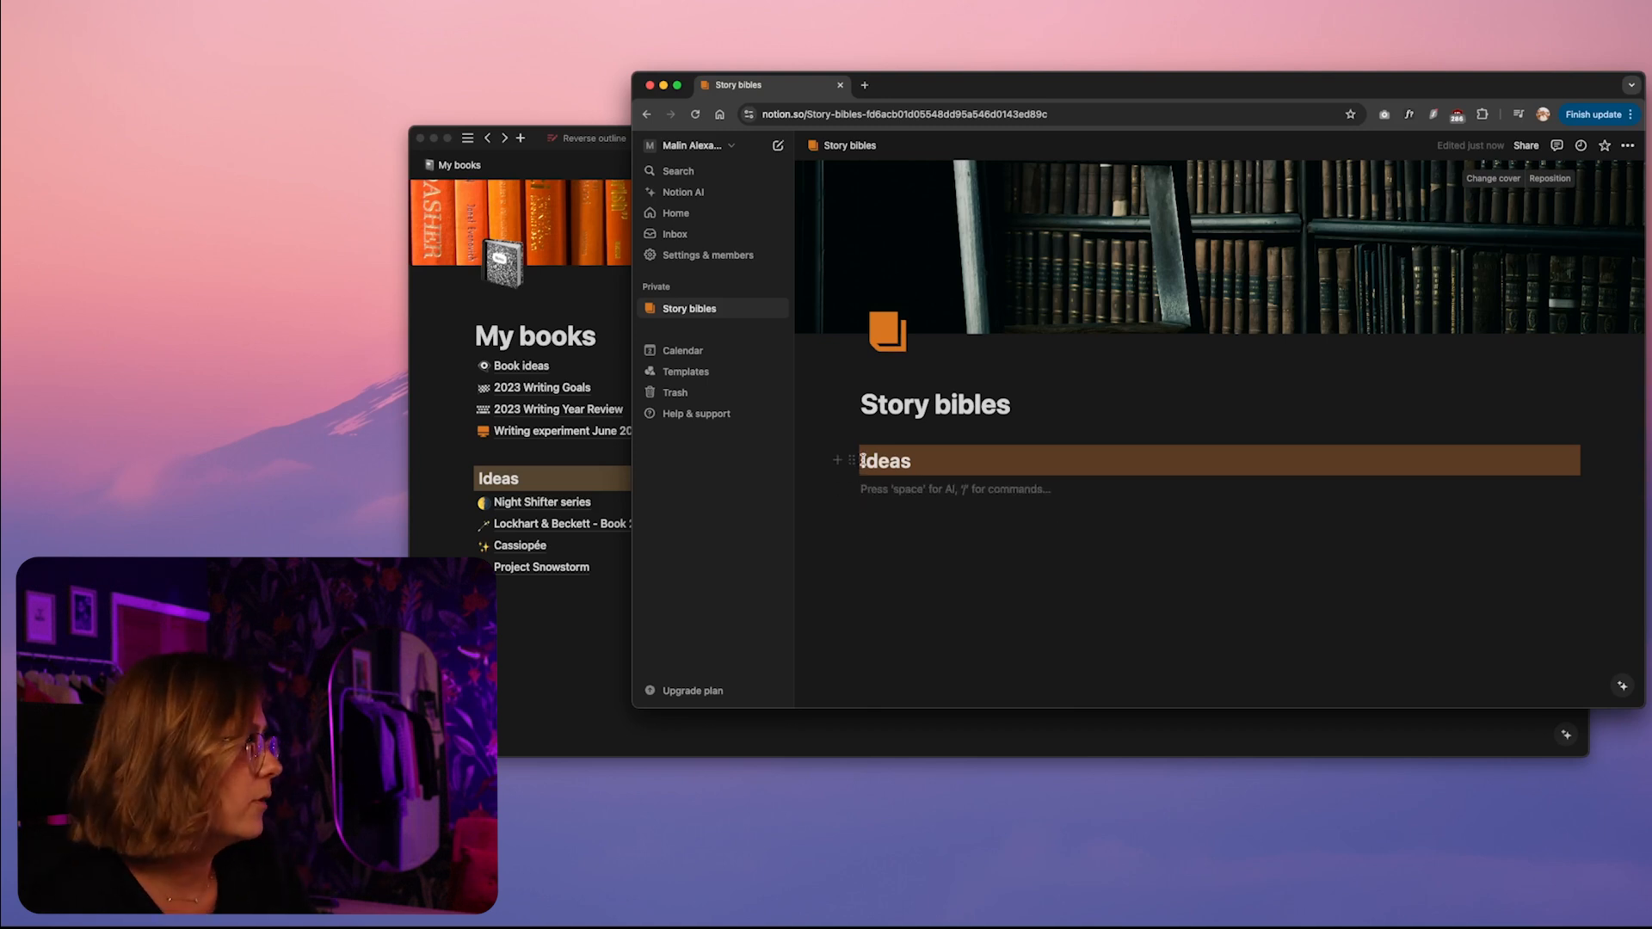
key(Up)
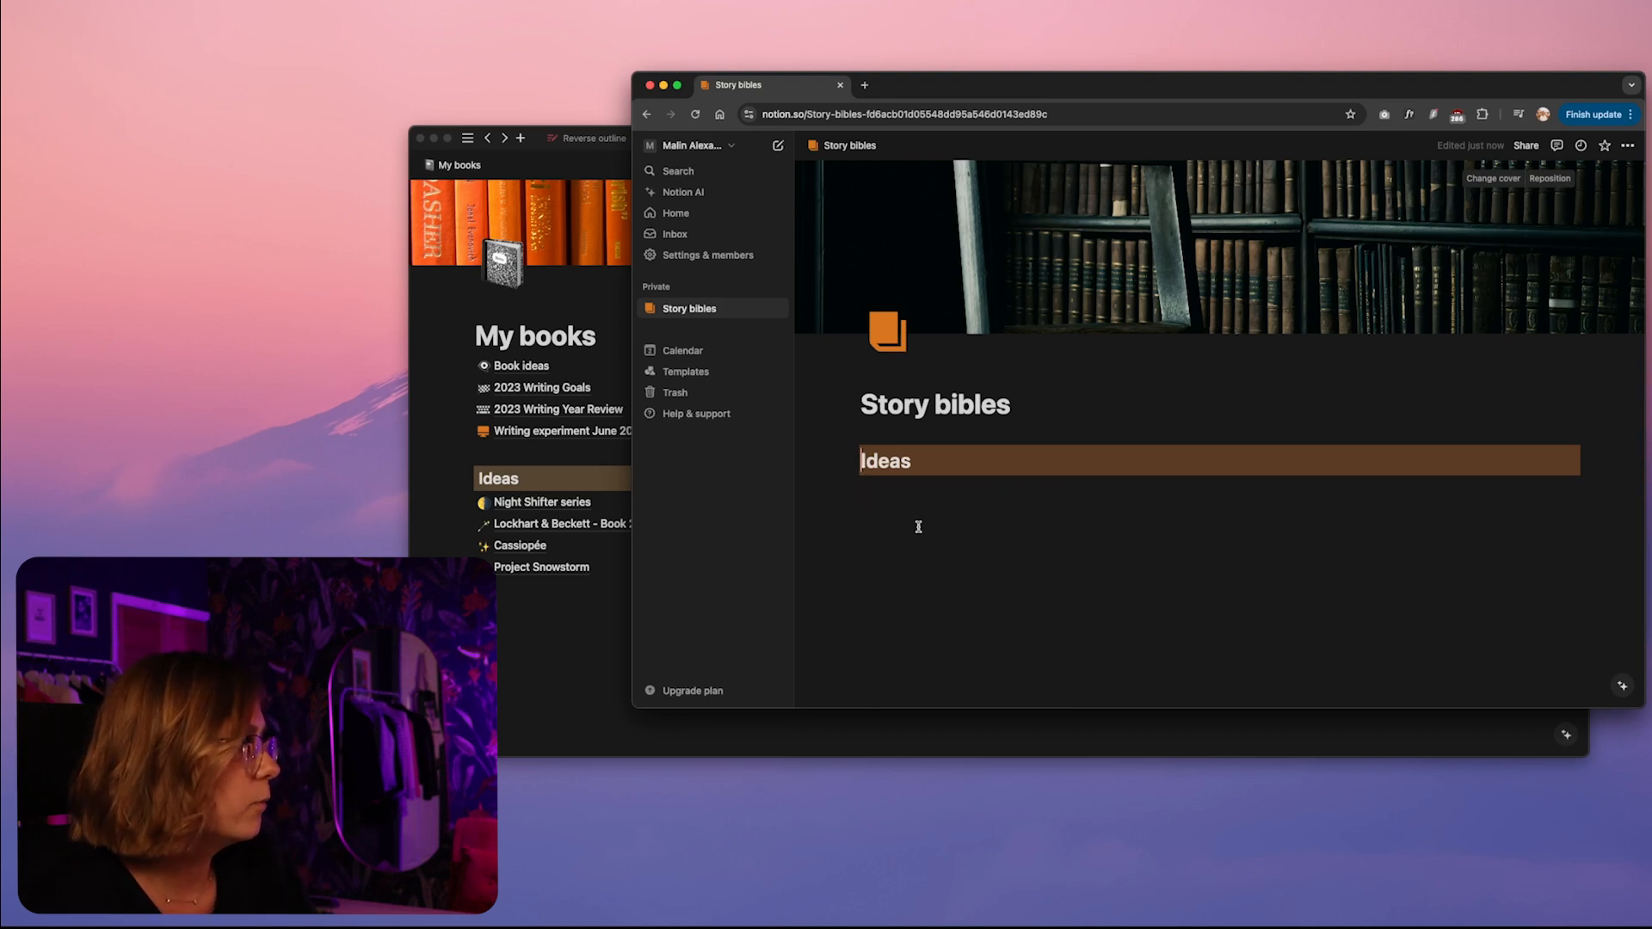
click(893, 503)
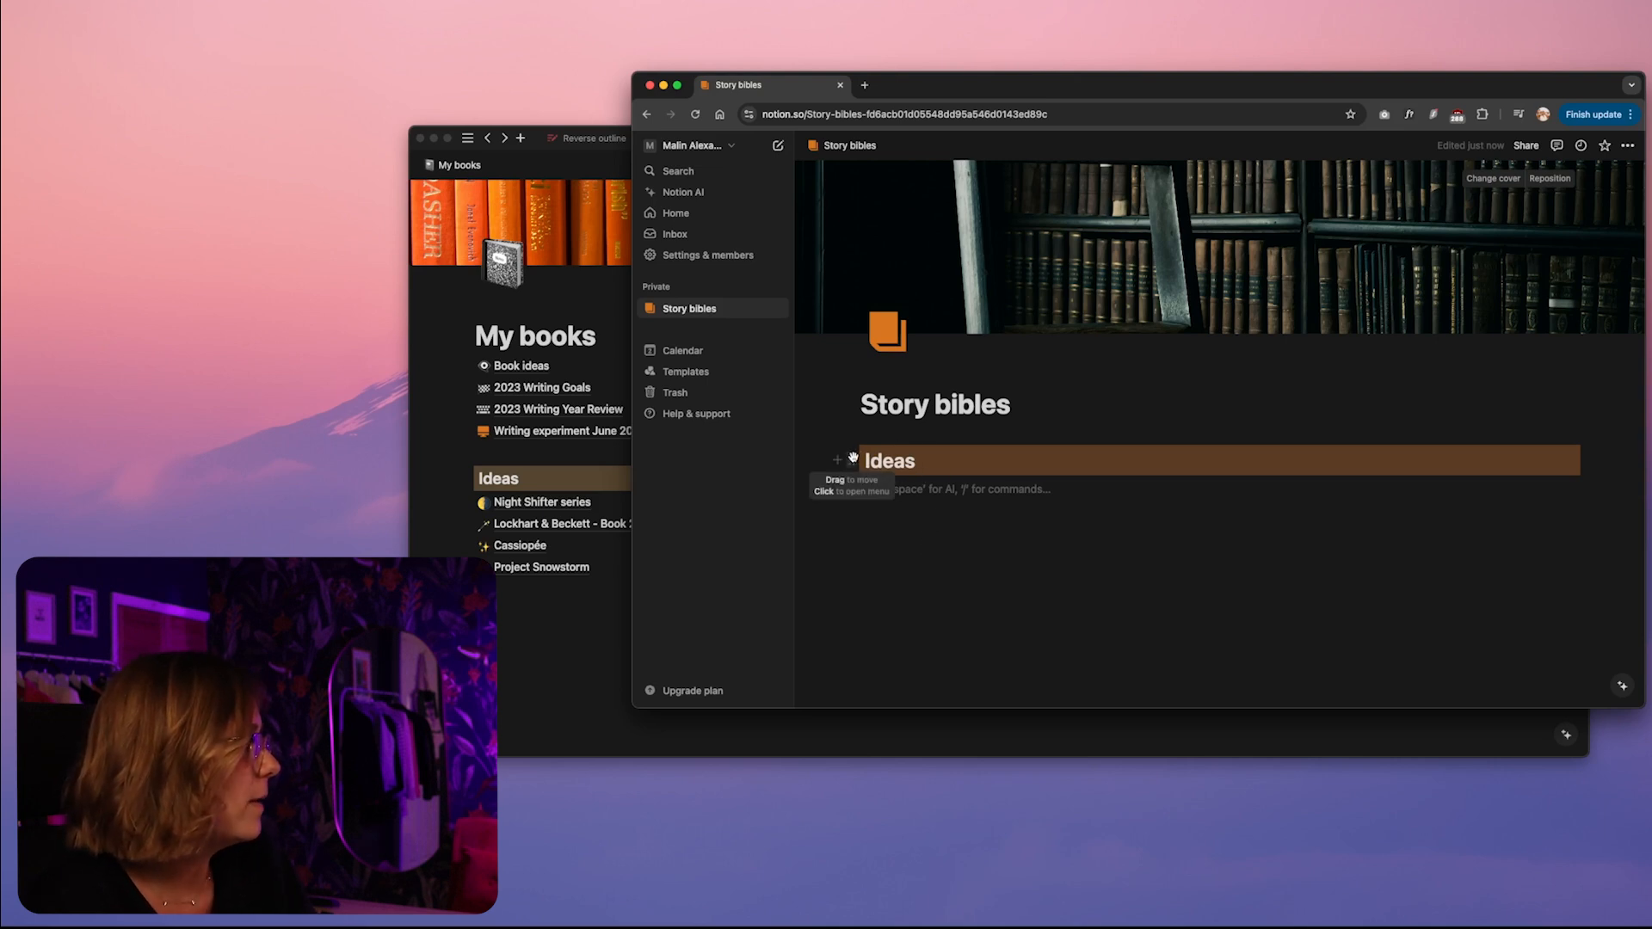
Check which block type the Ideas heading on the My books page uses, and return to the Story bibles page
click(510, 478)
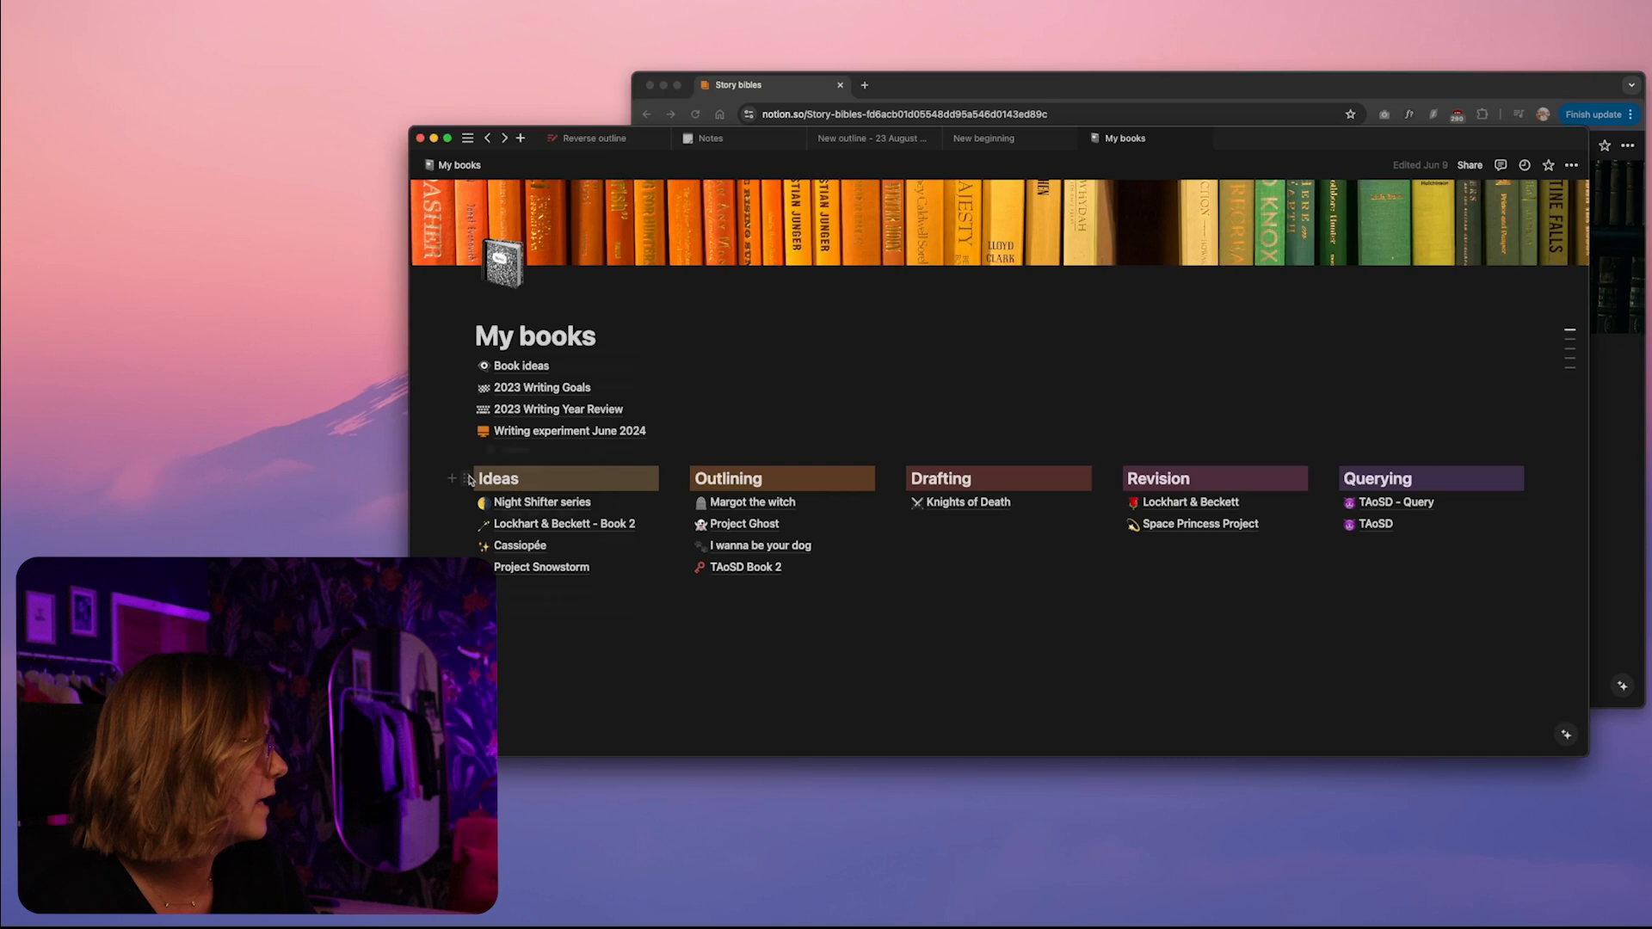
click(466, 478)
mouse_move(538, 487)
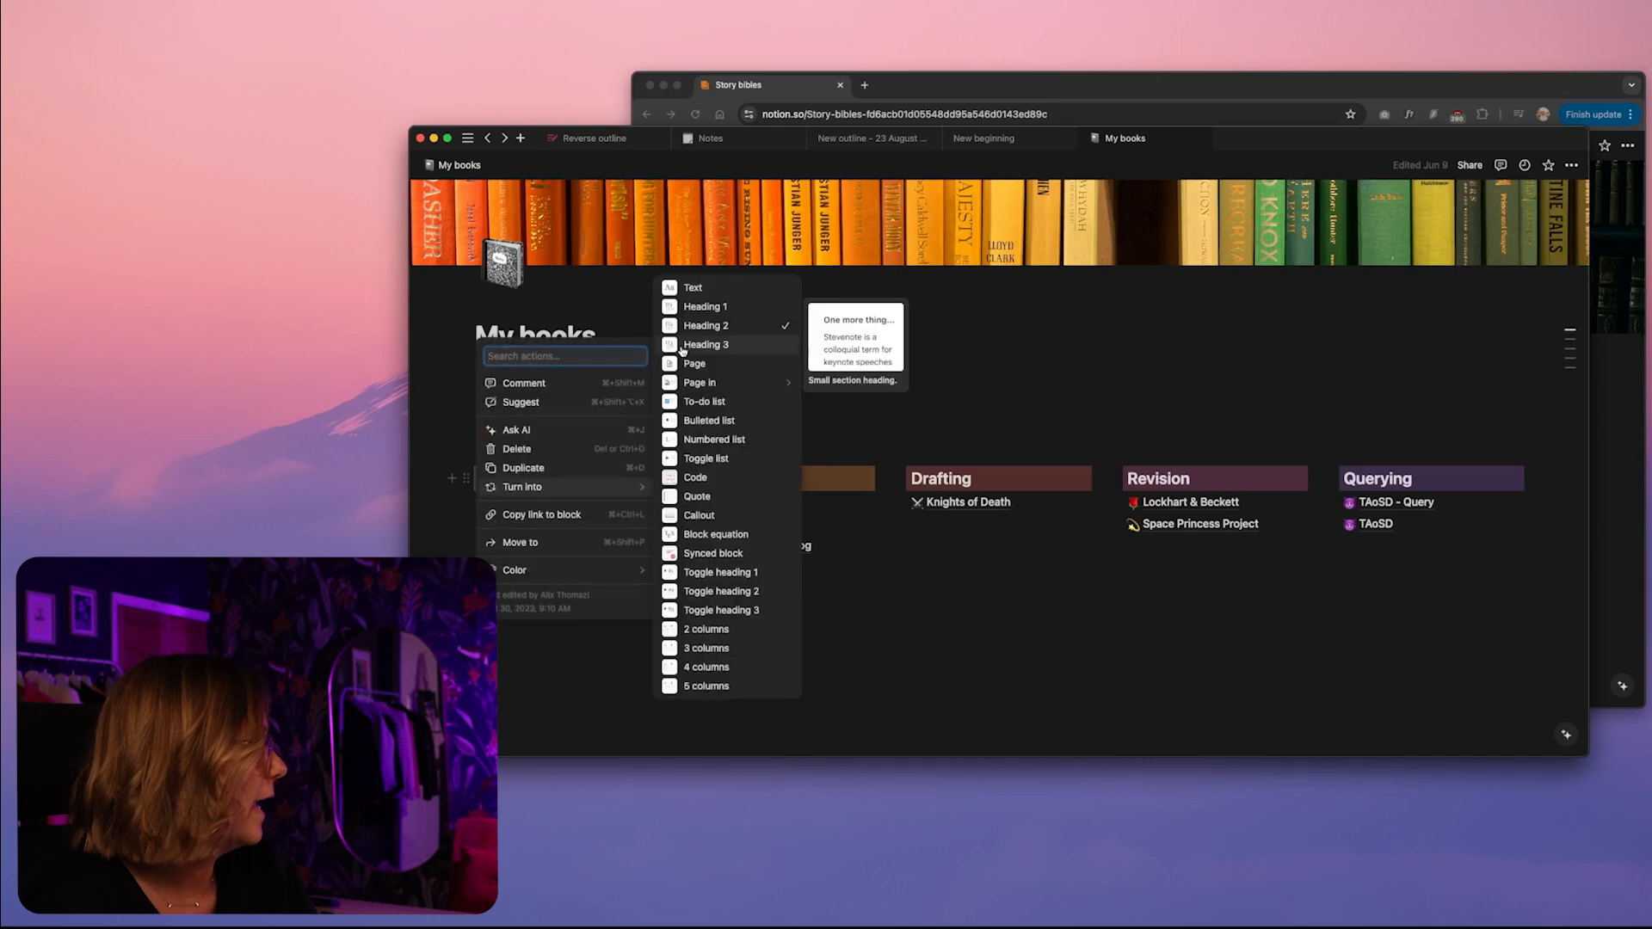
click(545, 714)
click(1627, 555)
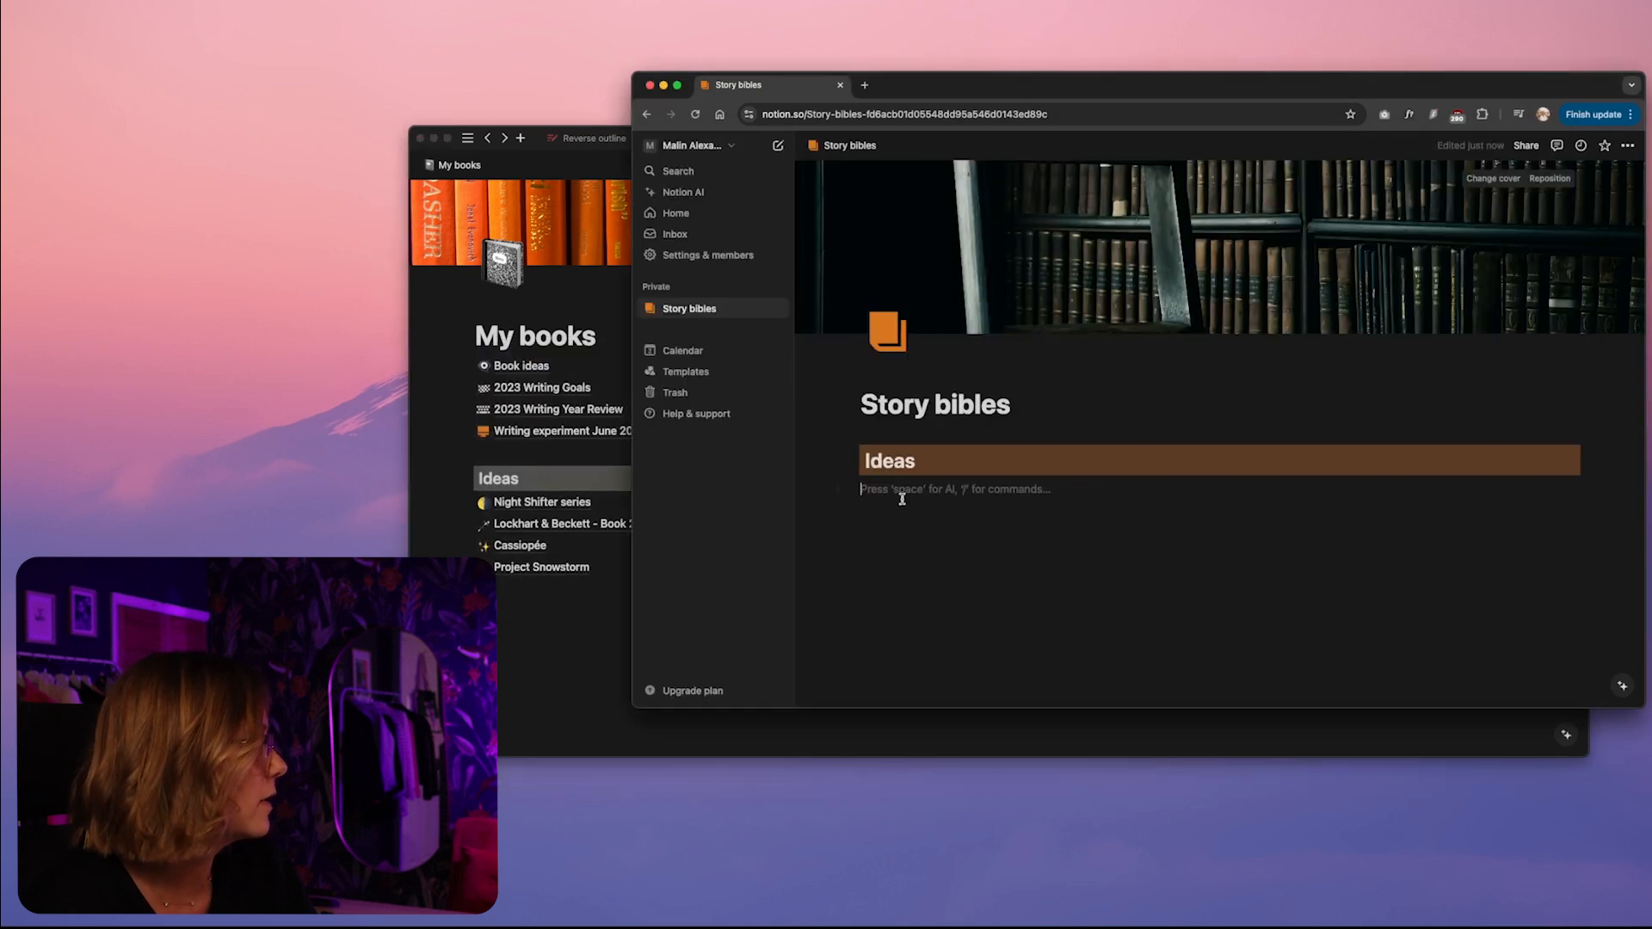
Turn the Ideas heading on the Story bibles page into a Heading 2 block
click(857, 460)
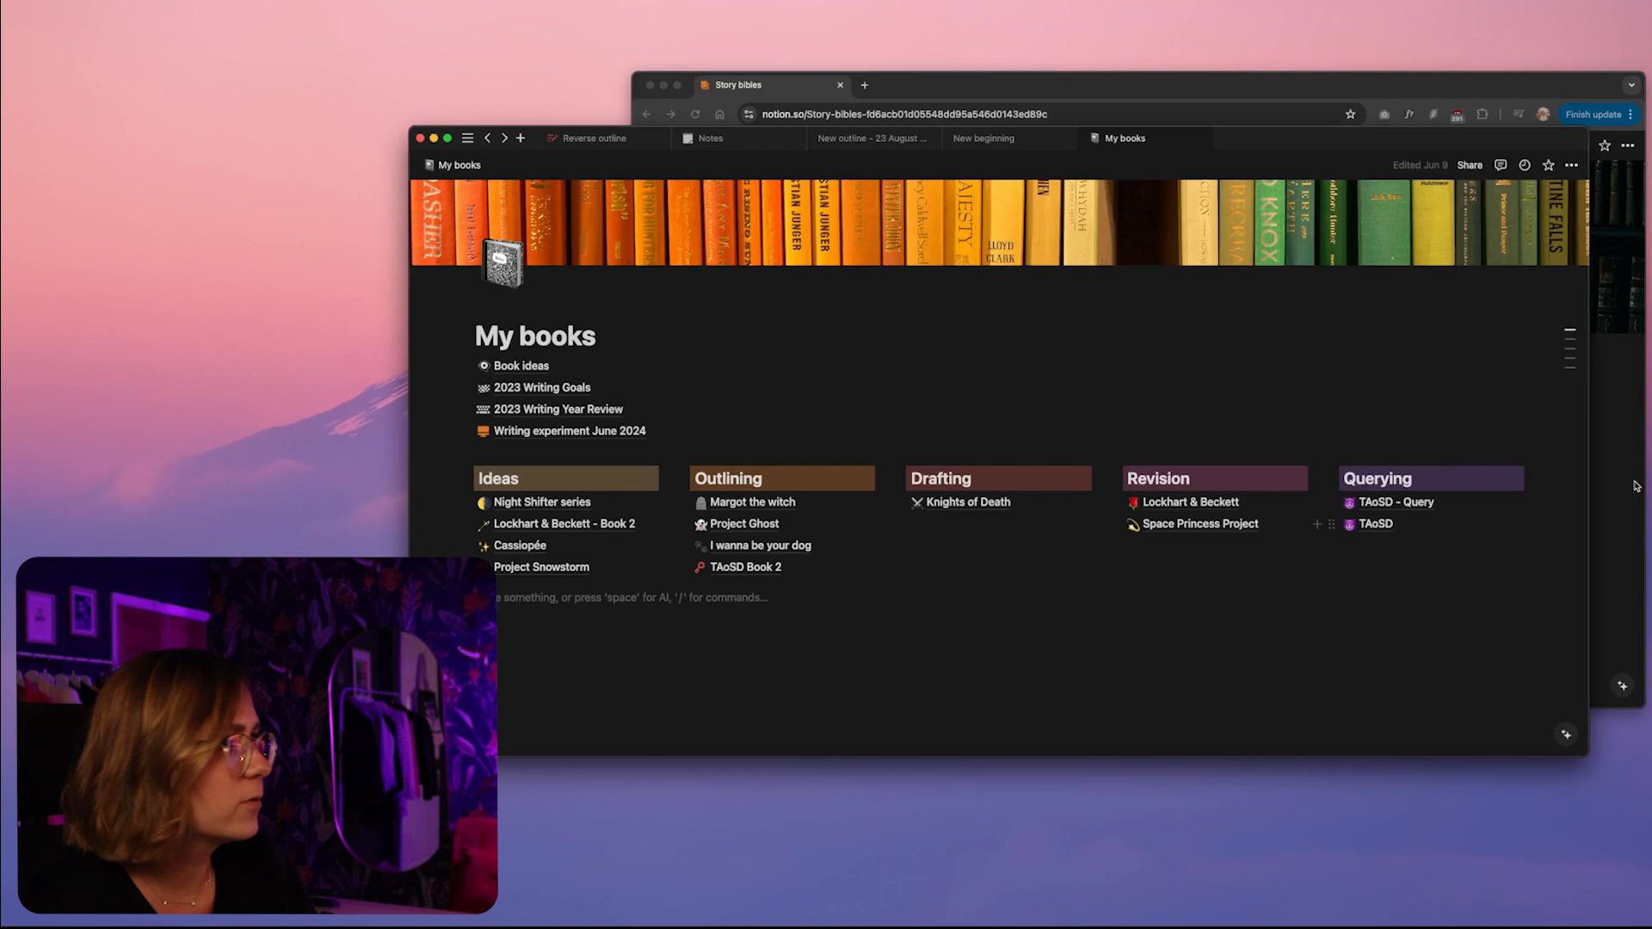
click(1637, 485)
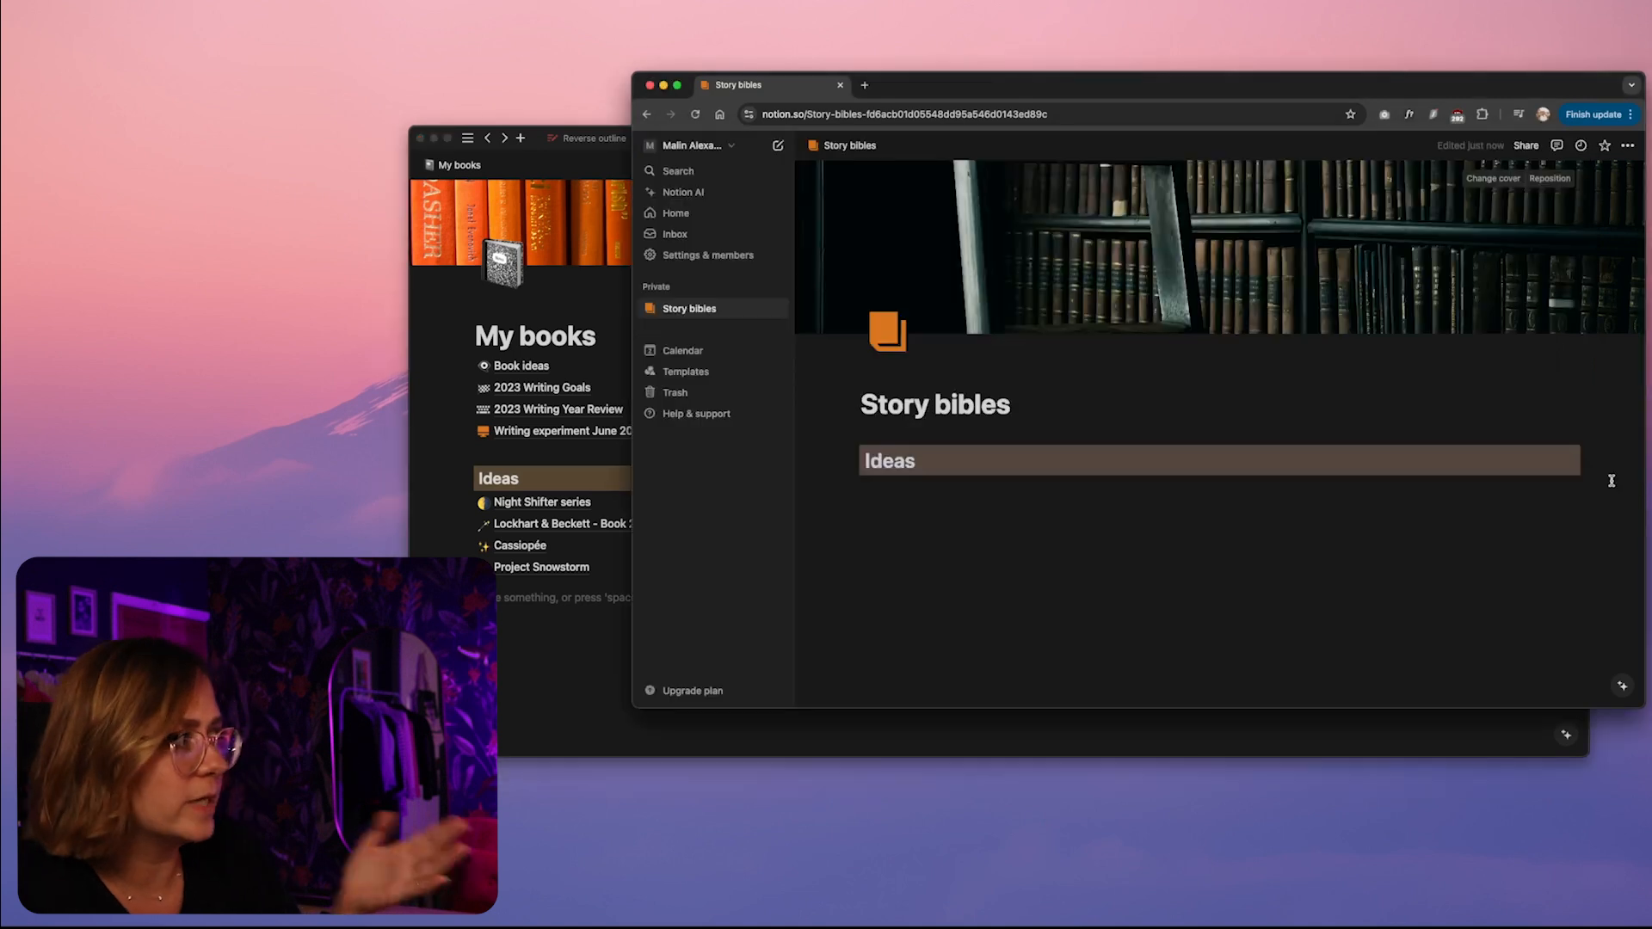
click(857, 497)
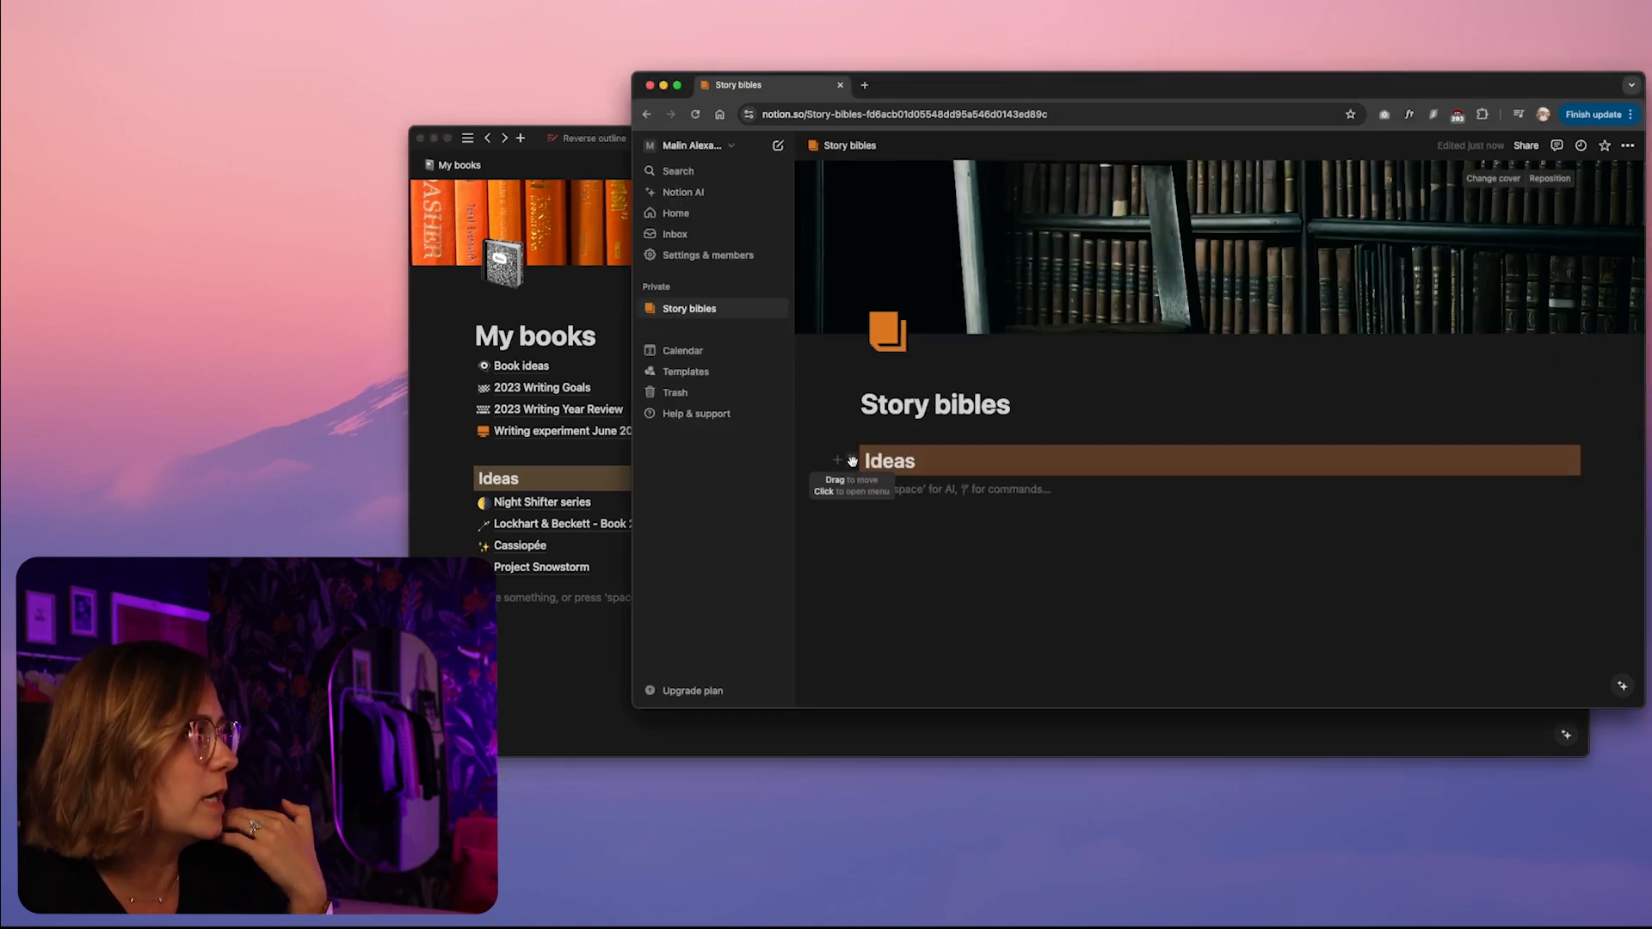
click(852, 462)
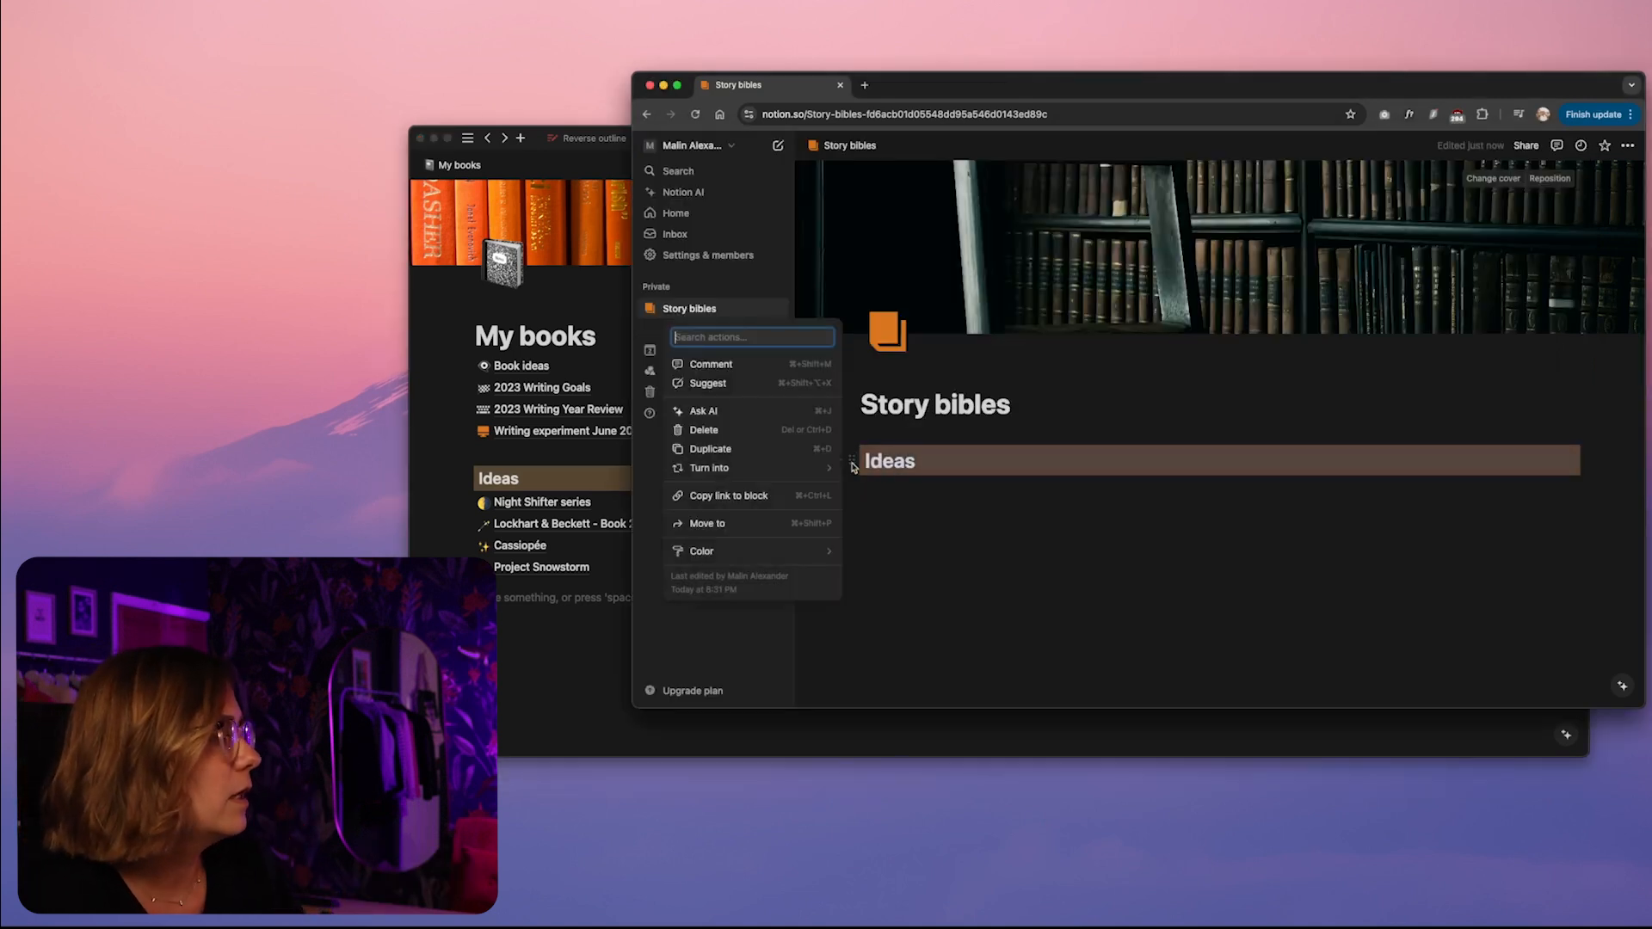
mouse_move(771, 471)
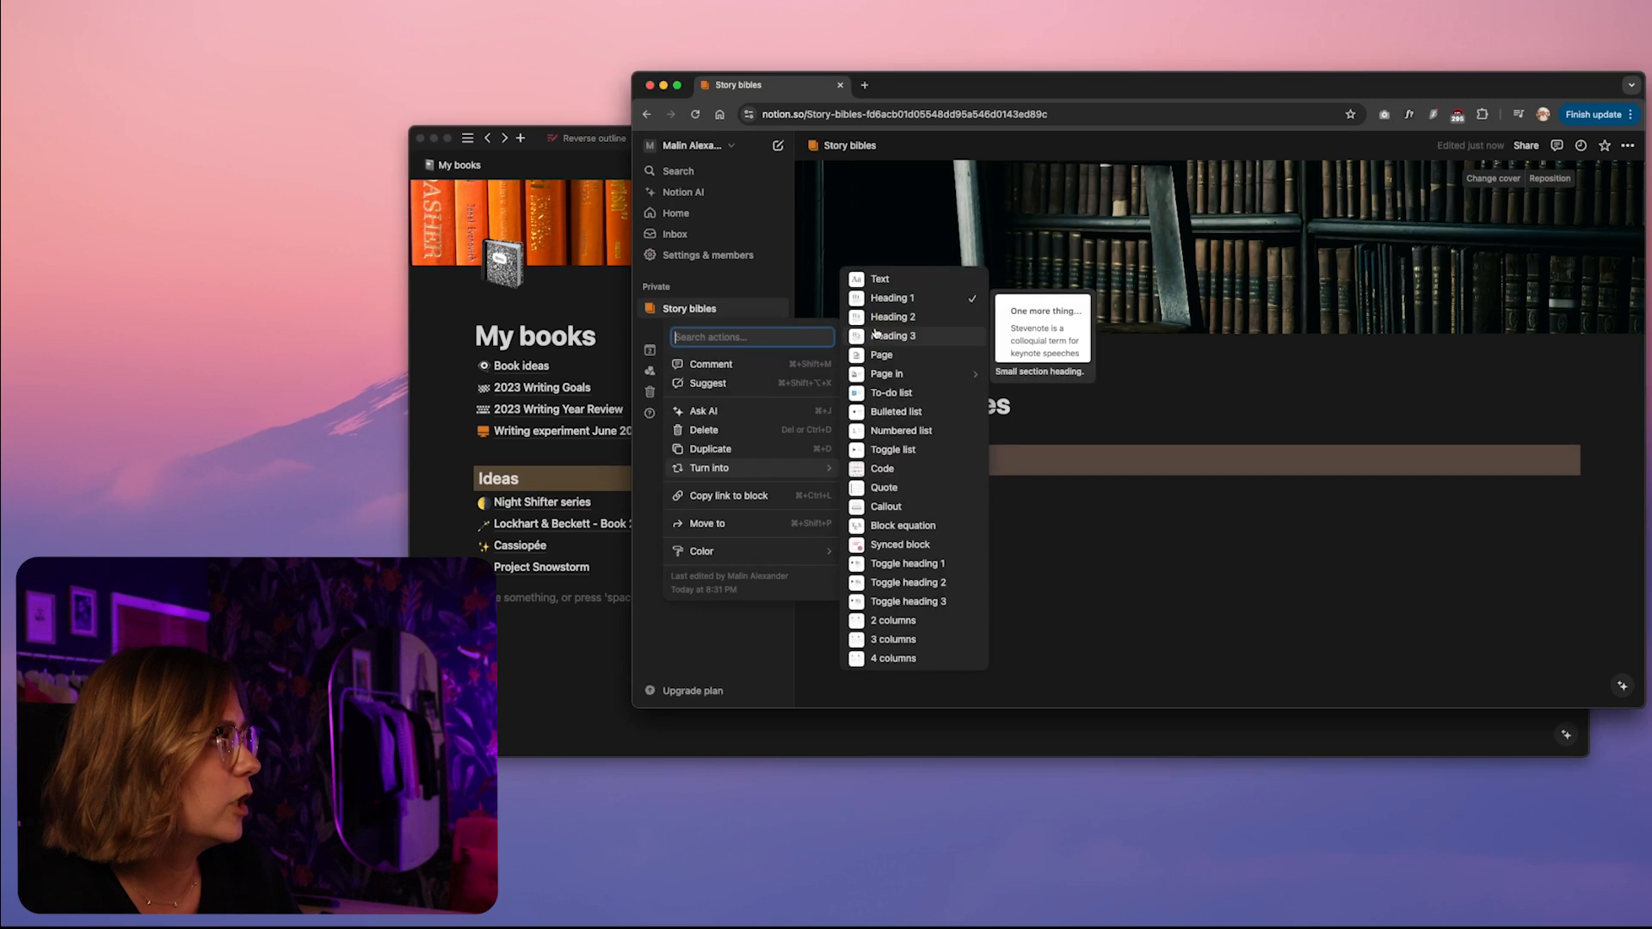
click(908, 320)
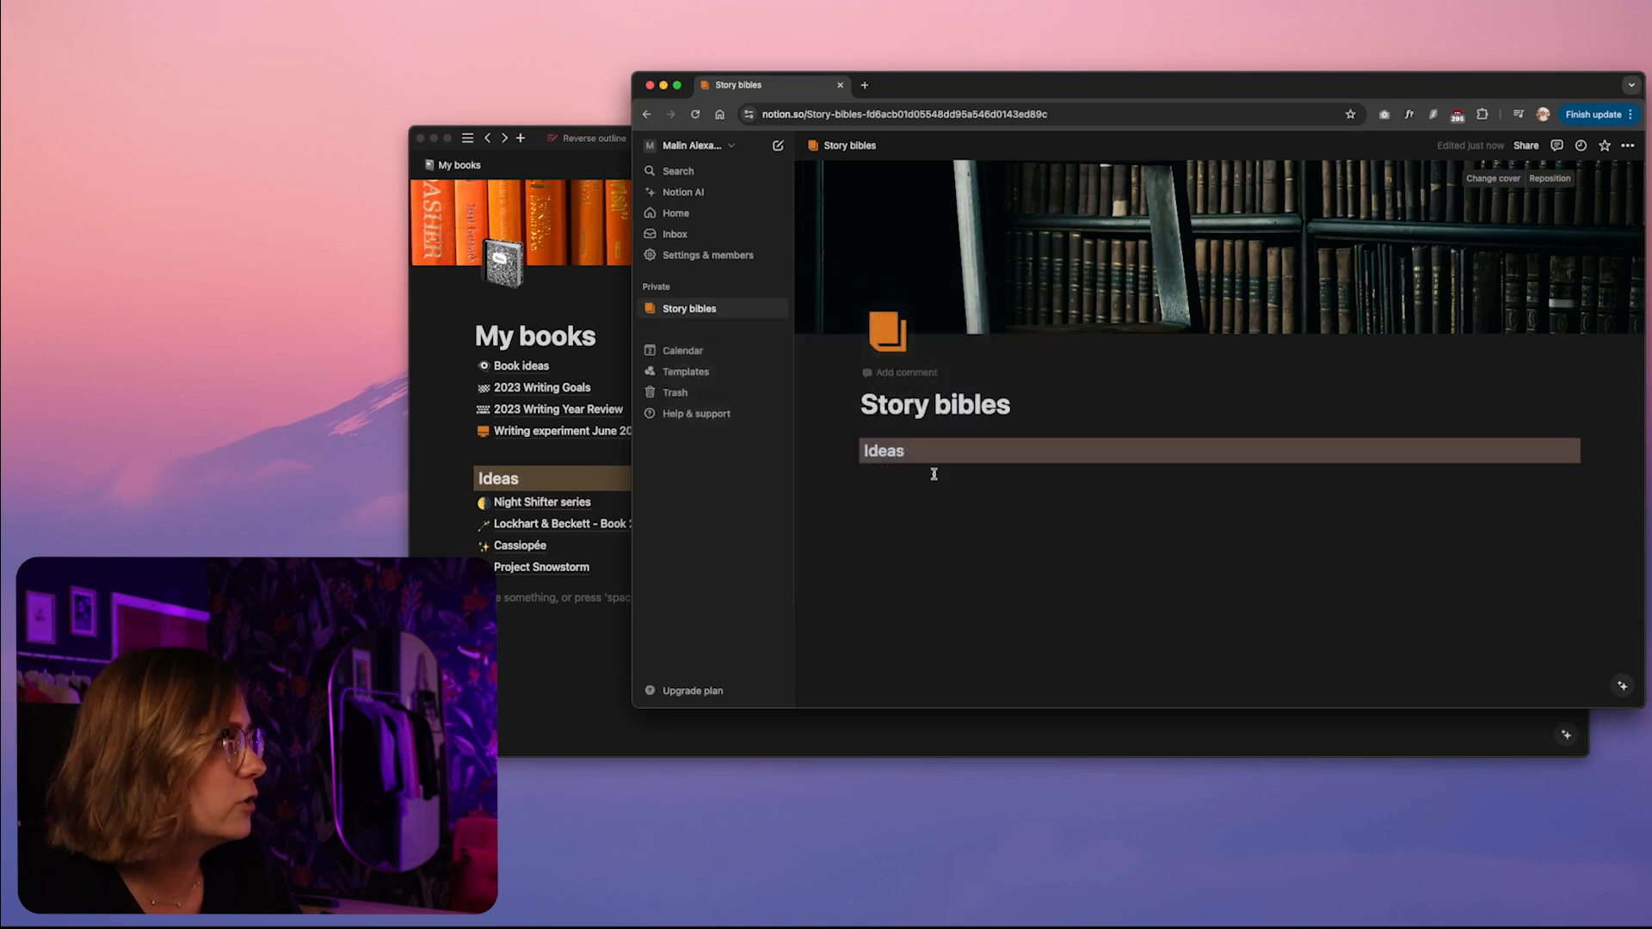
click(906, 489)
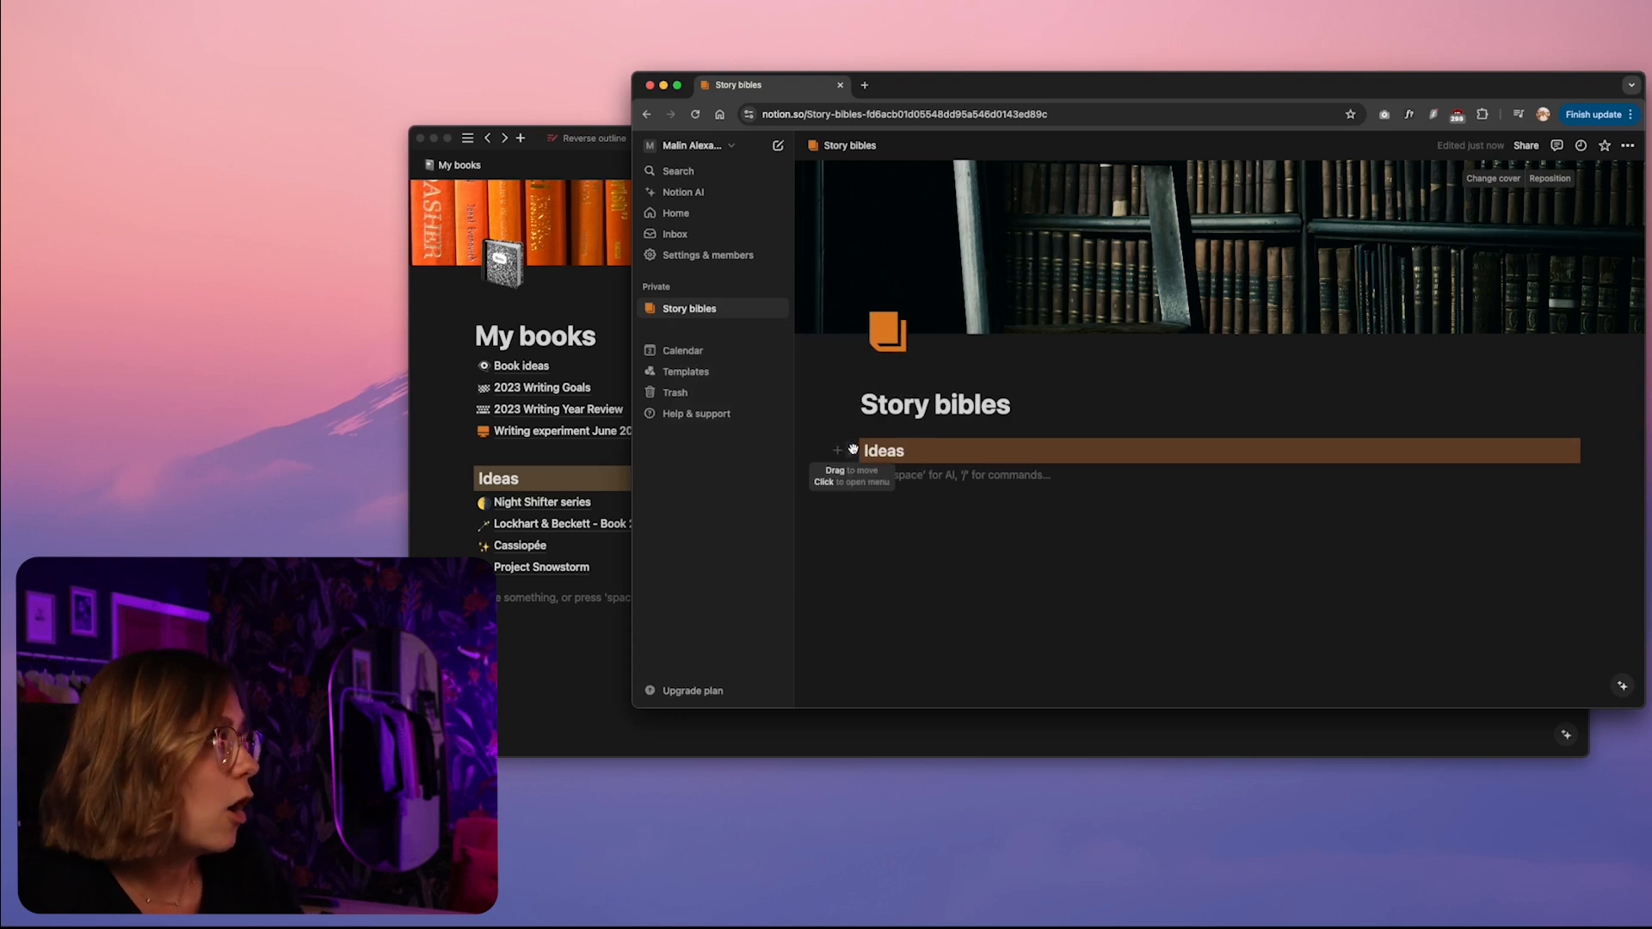
Duplicate the Ideas heading below the original and retitle the copy "Outlining", matching the stage names on My books
drag(853, 449, 855, 485)
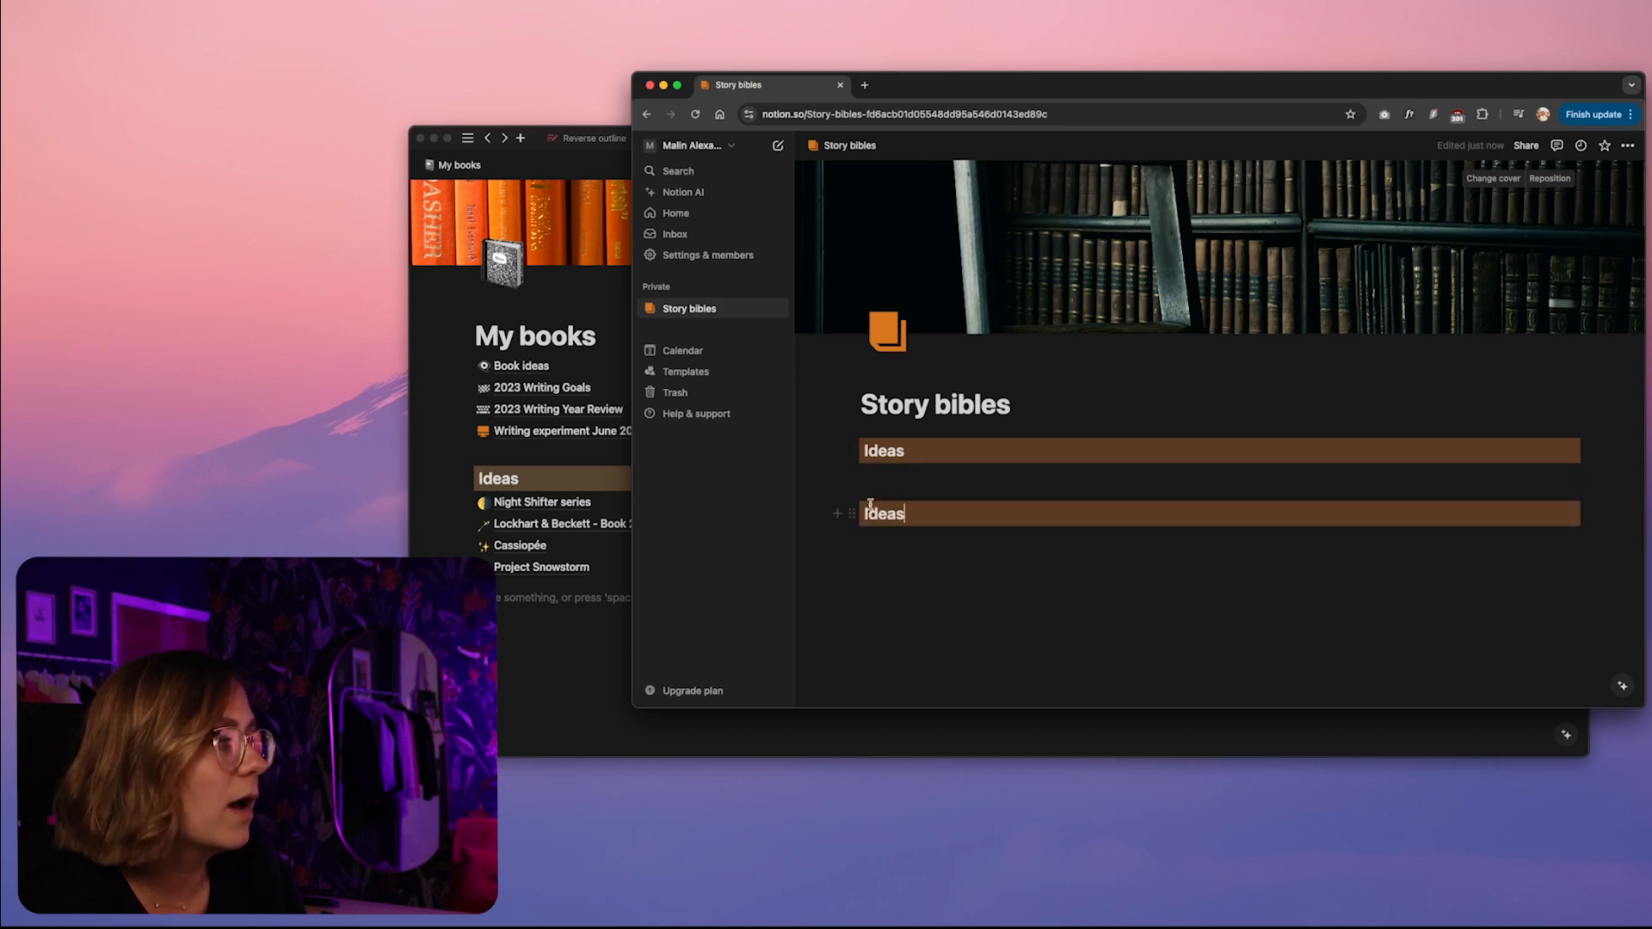
double_click(886, 511)
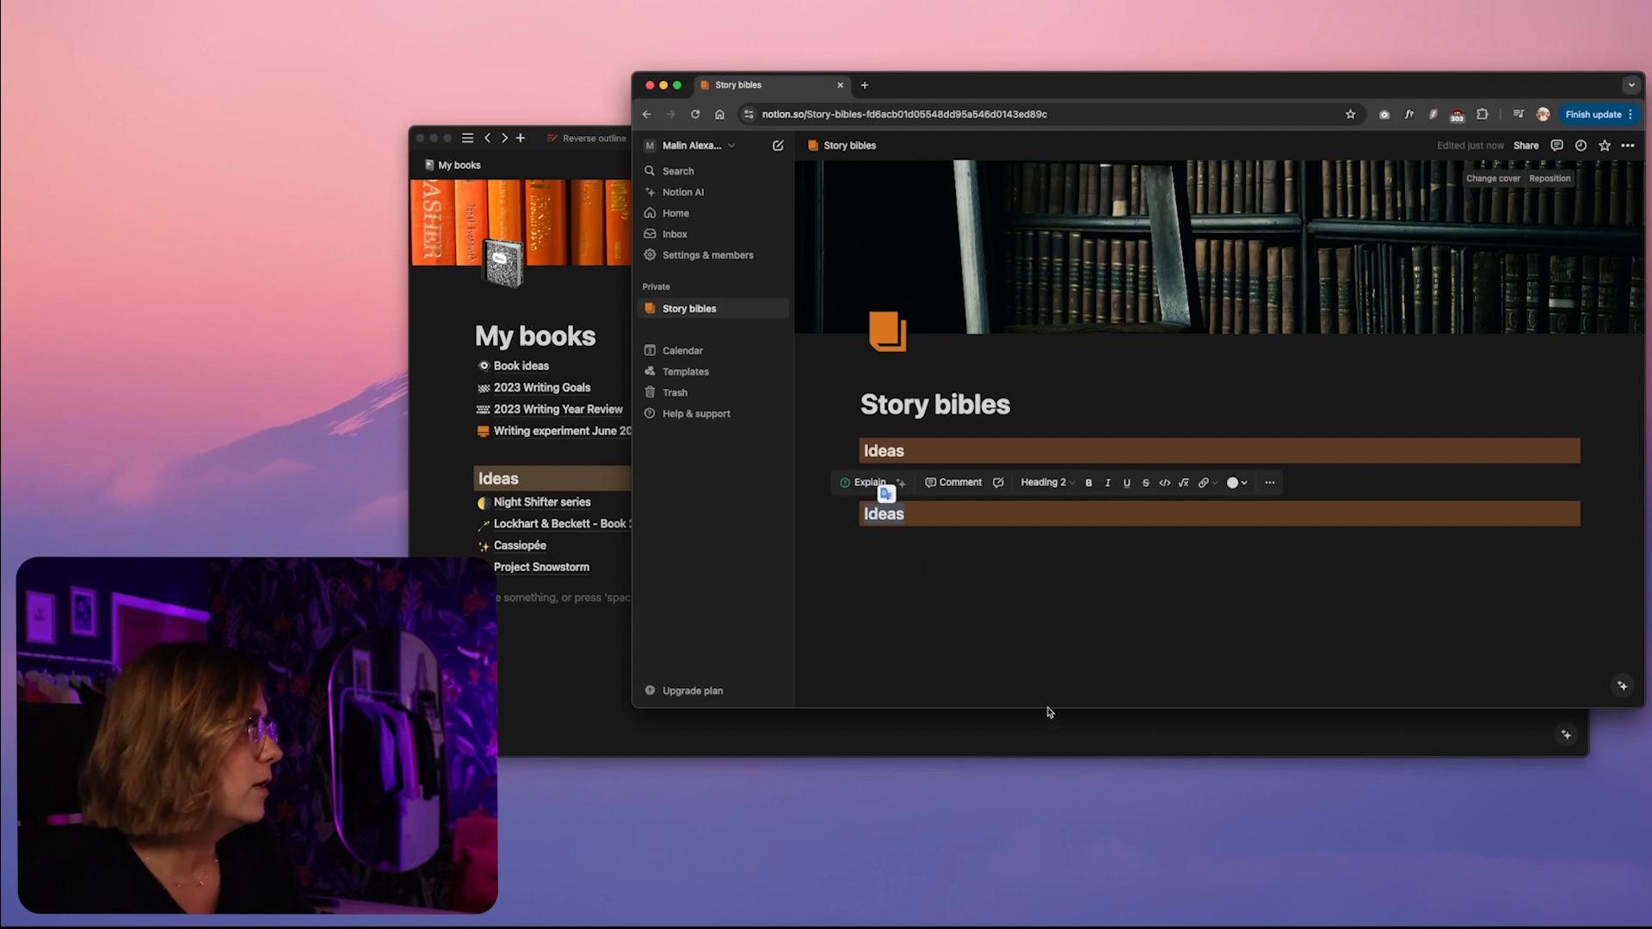
click(504, 674)
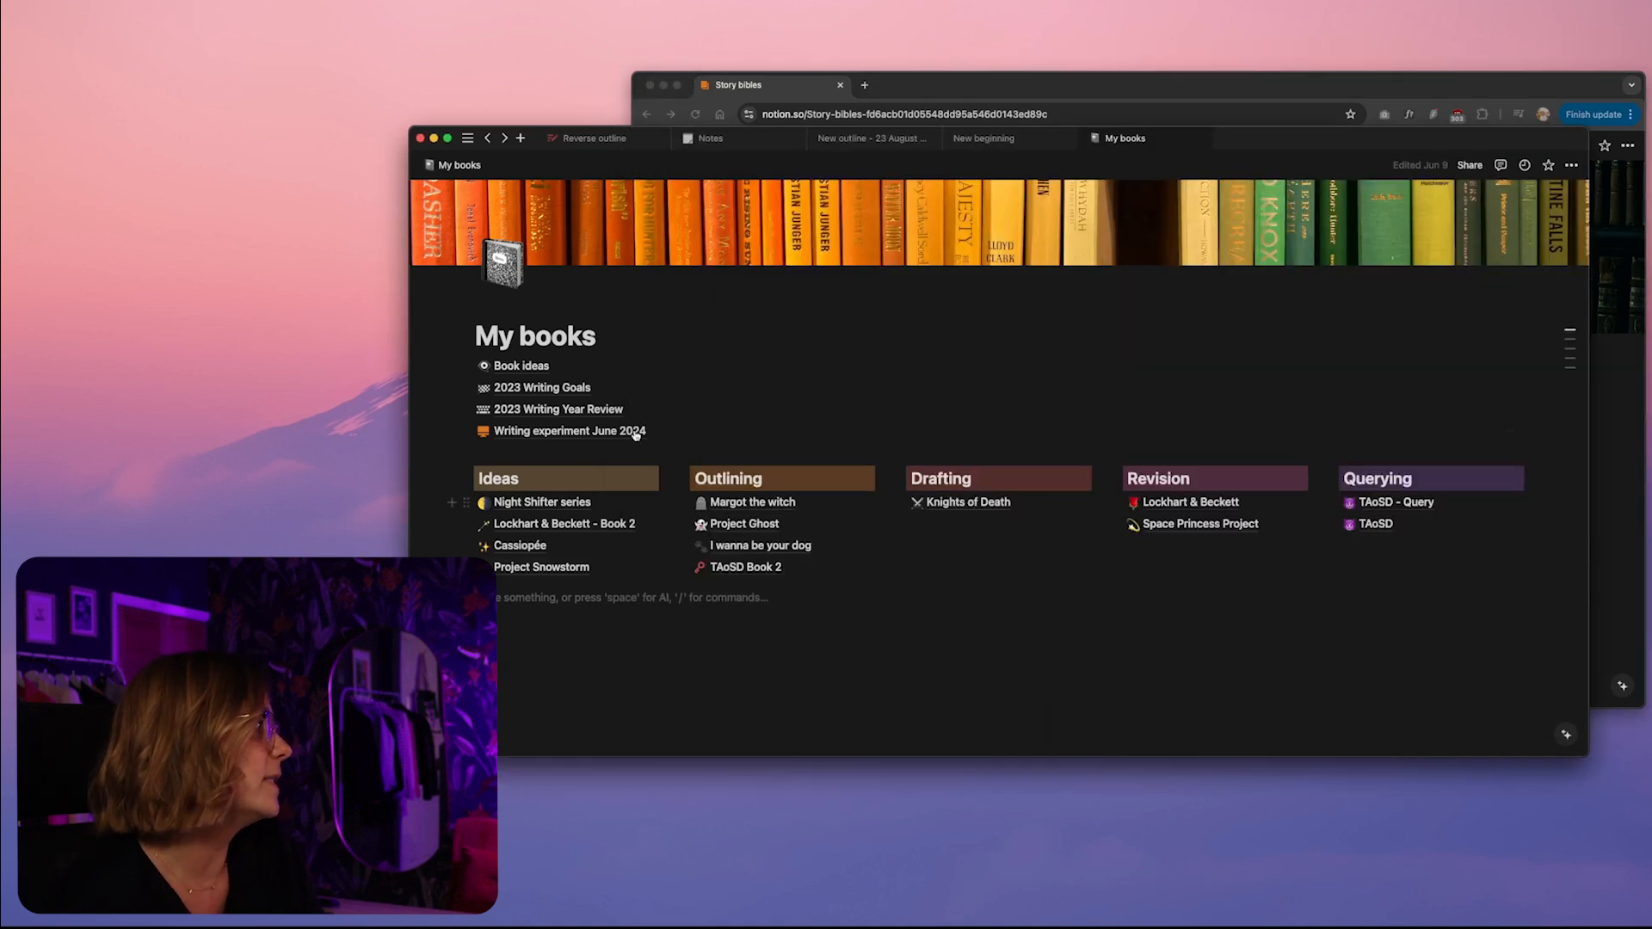
click(1605, 482)
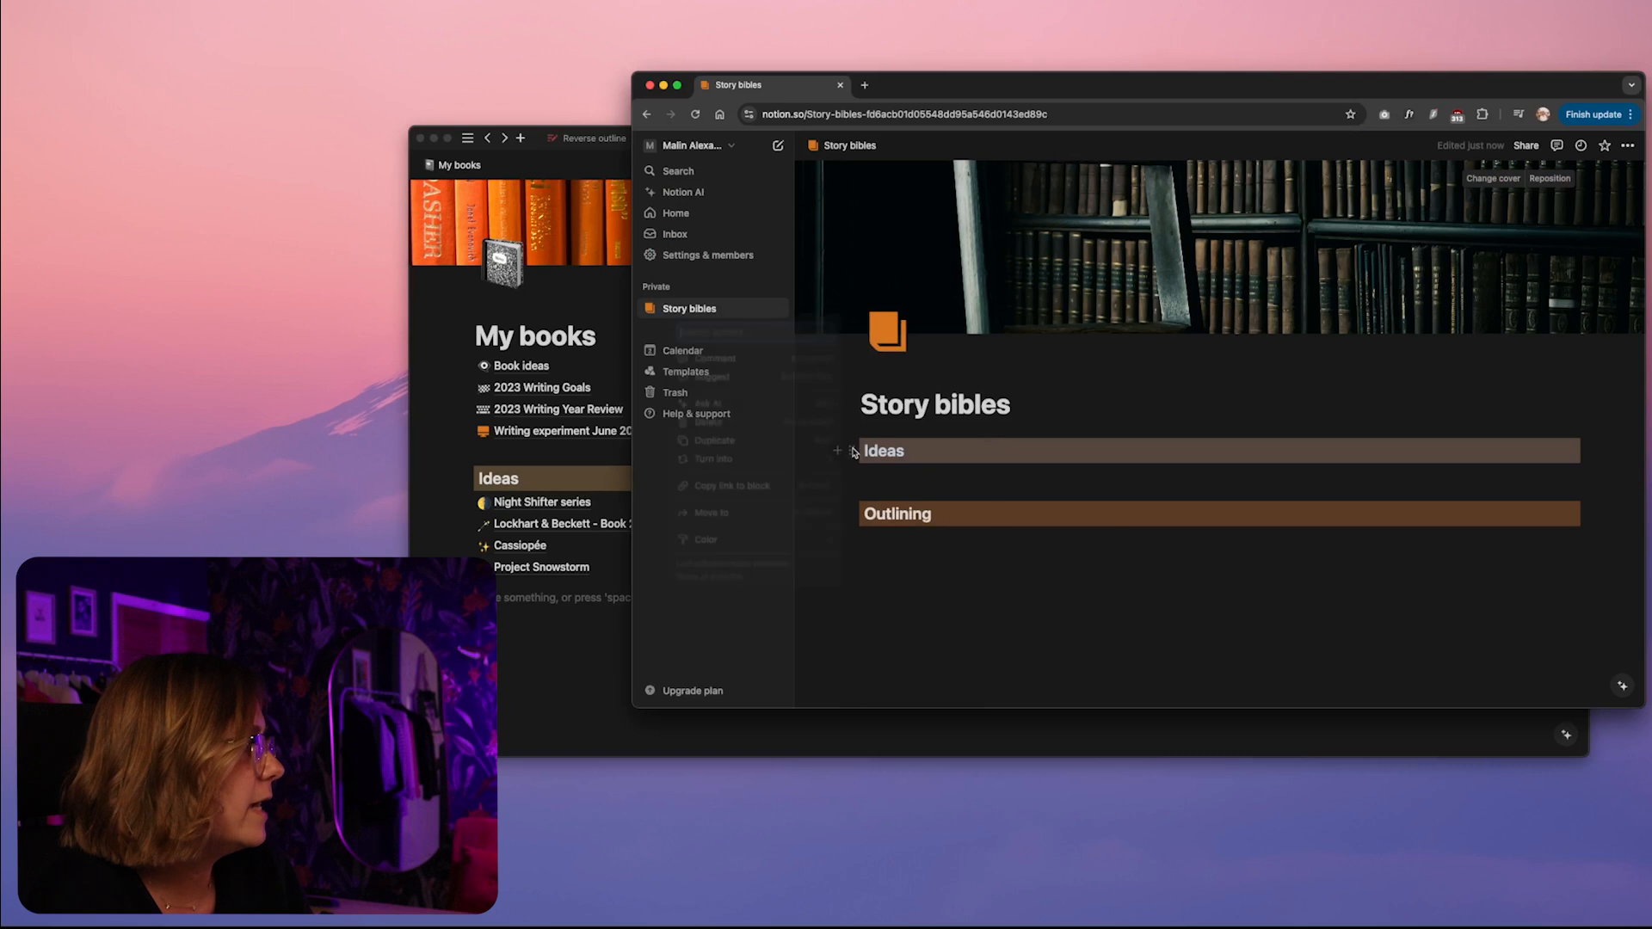
Give the Ideas heading on the Story bibles page a yellow background
click(845, 450)
mouse_move(781, 543)
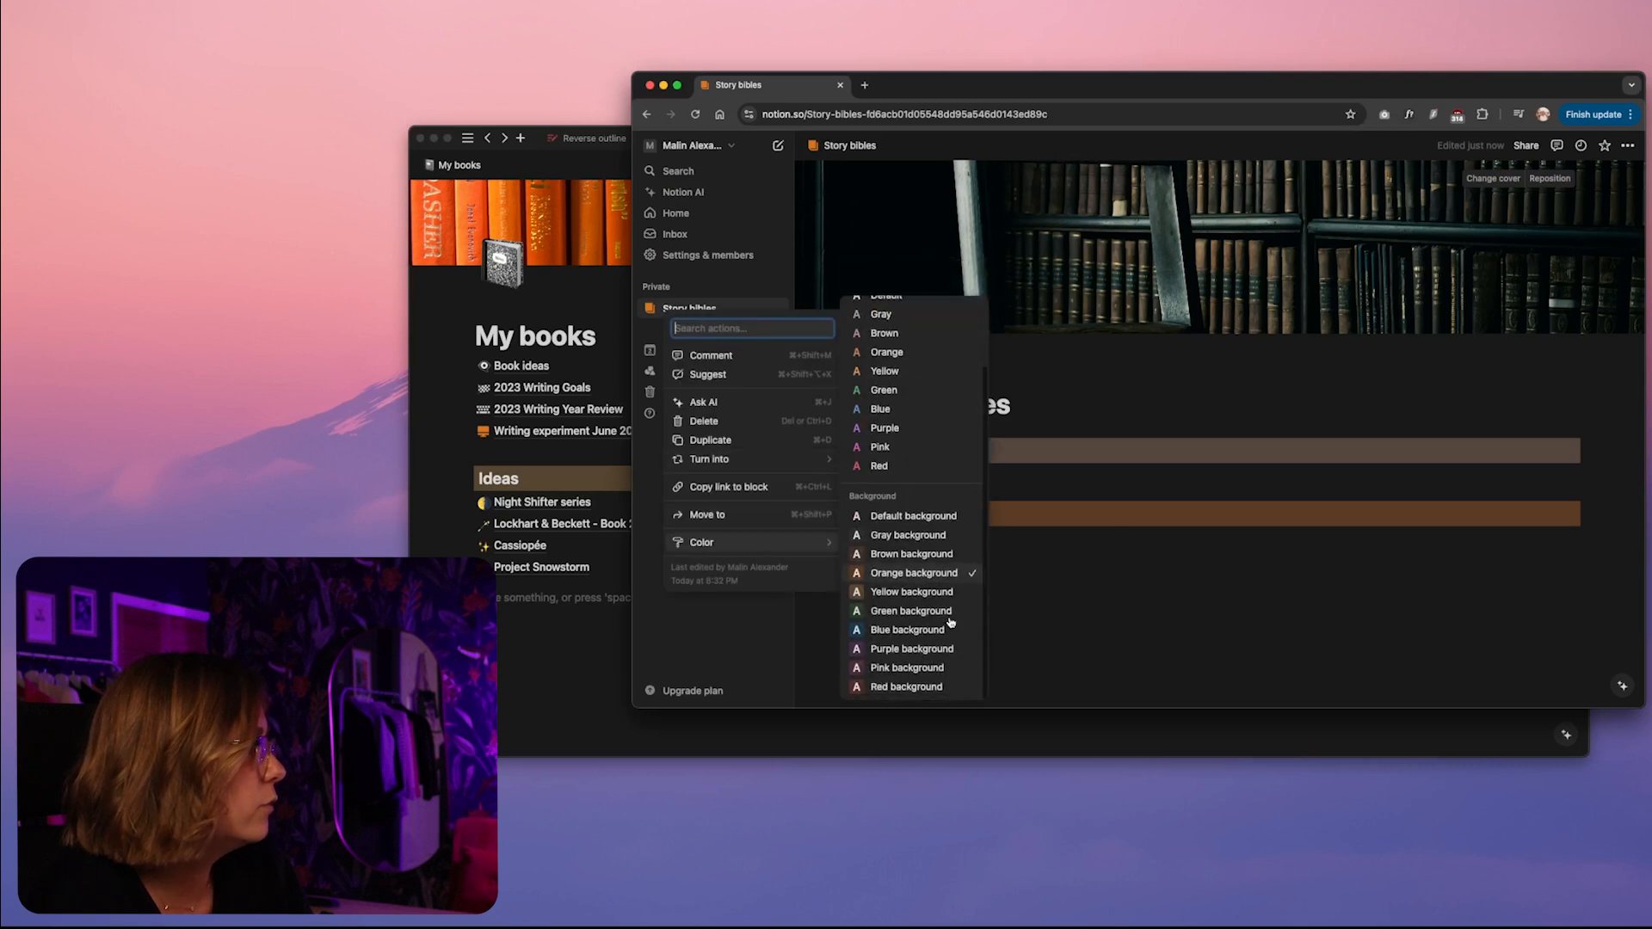
click(966, 683)
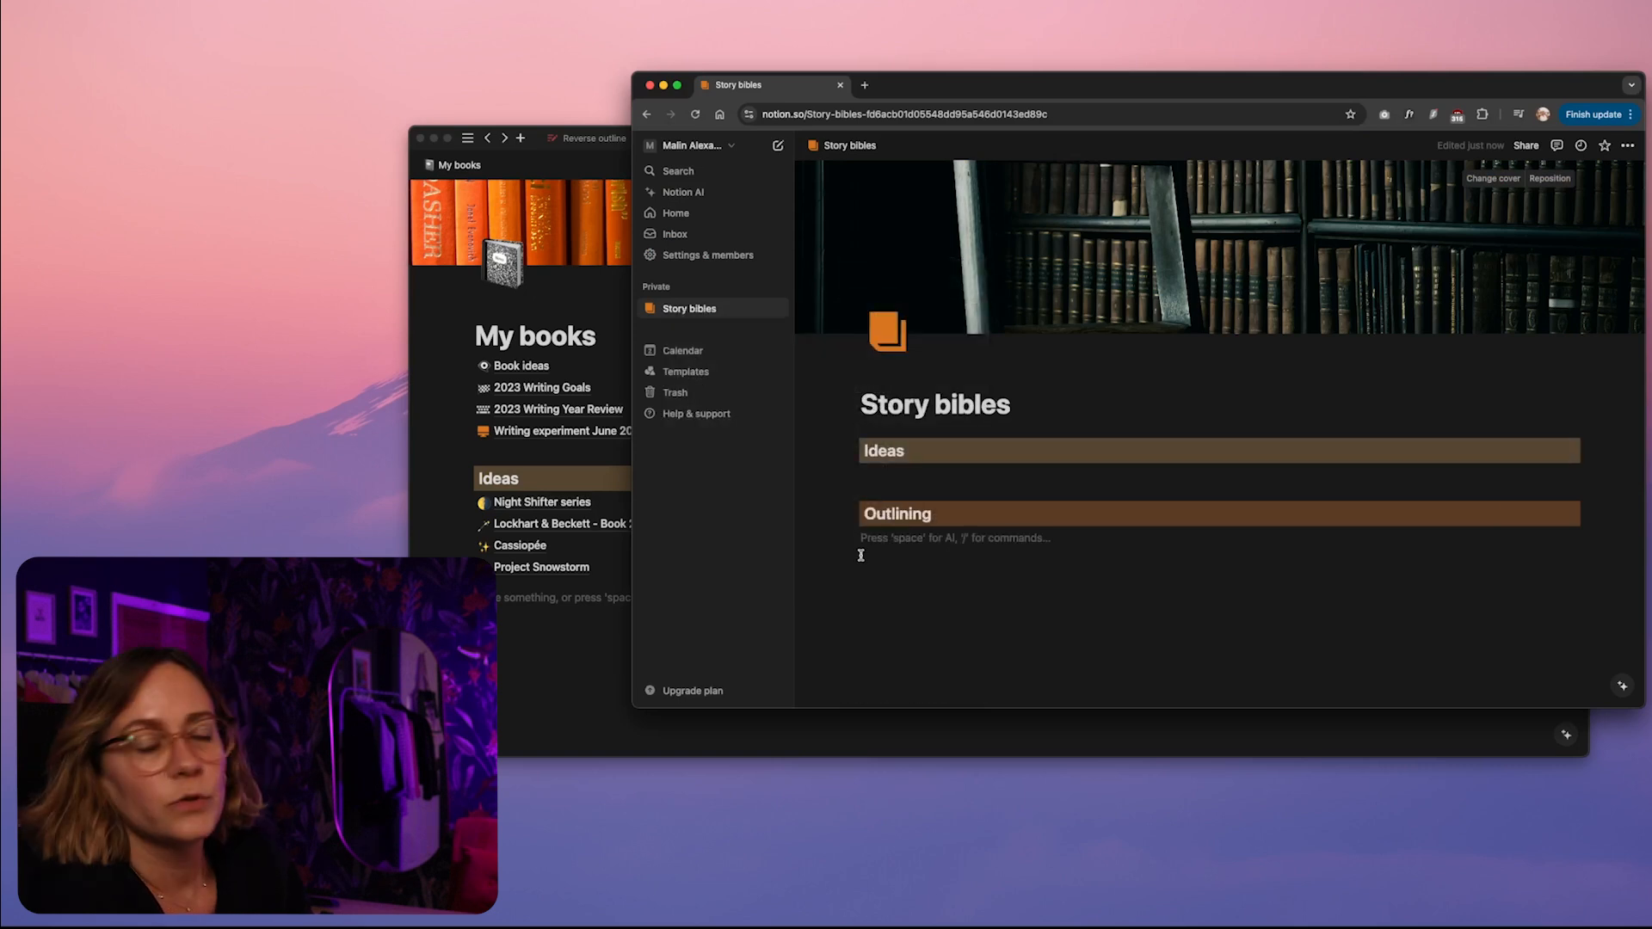
Place the Outlining heading in a second column beside Ideas and add a blank line beneath the columns
drag(852, 513, 1592, 447)
click(967, 476)
key(Return)
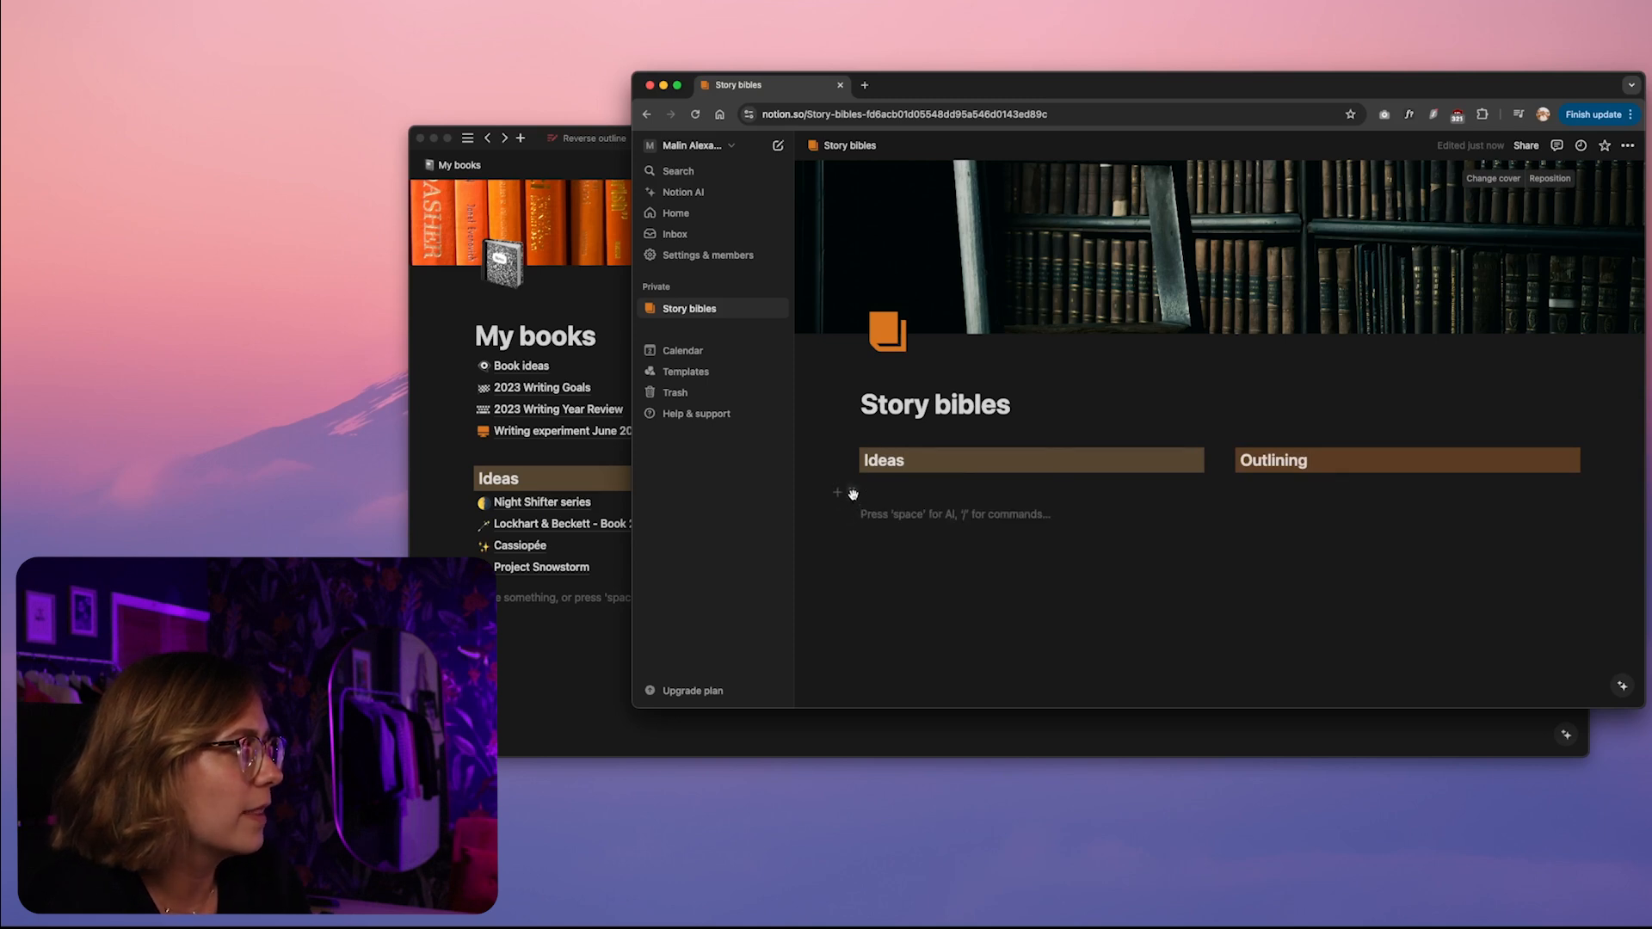
Move the blank text line beneath the columns to directly under the Ideas heading
click(853, 493)
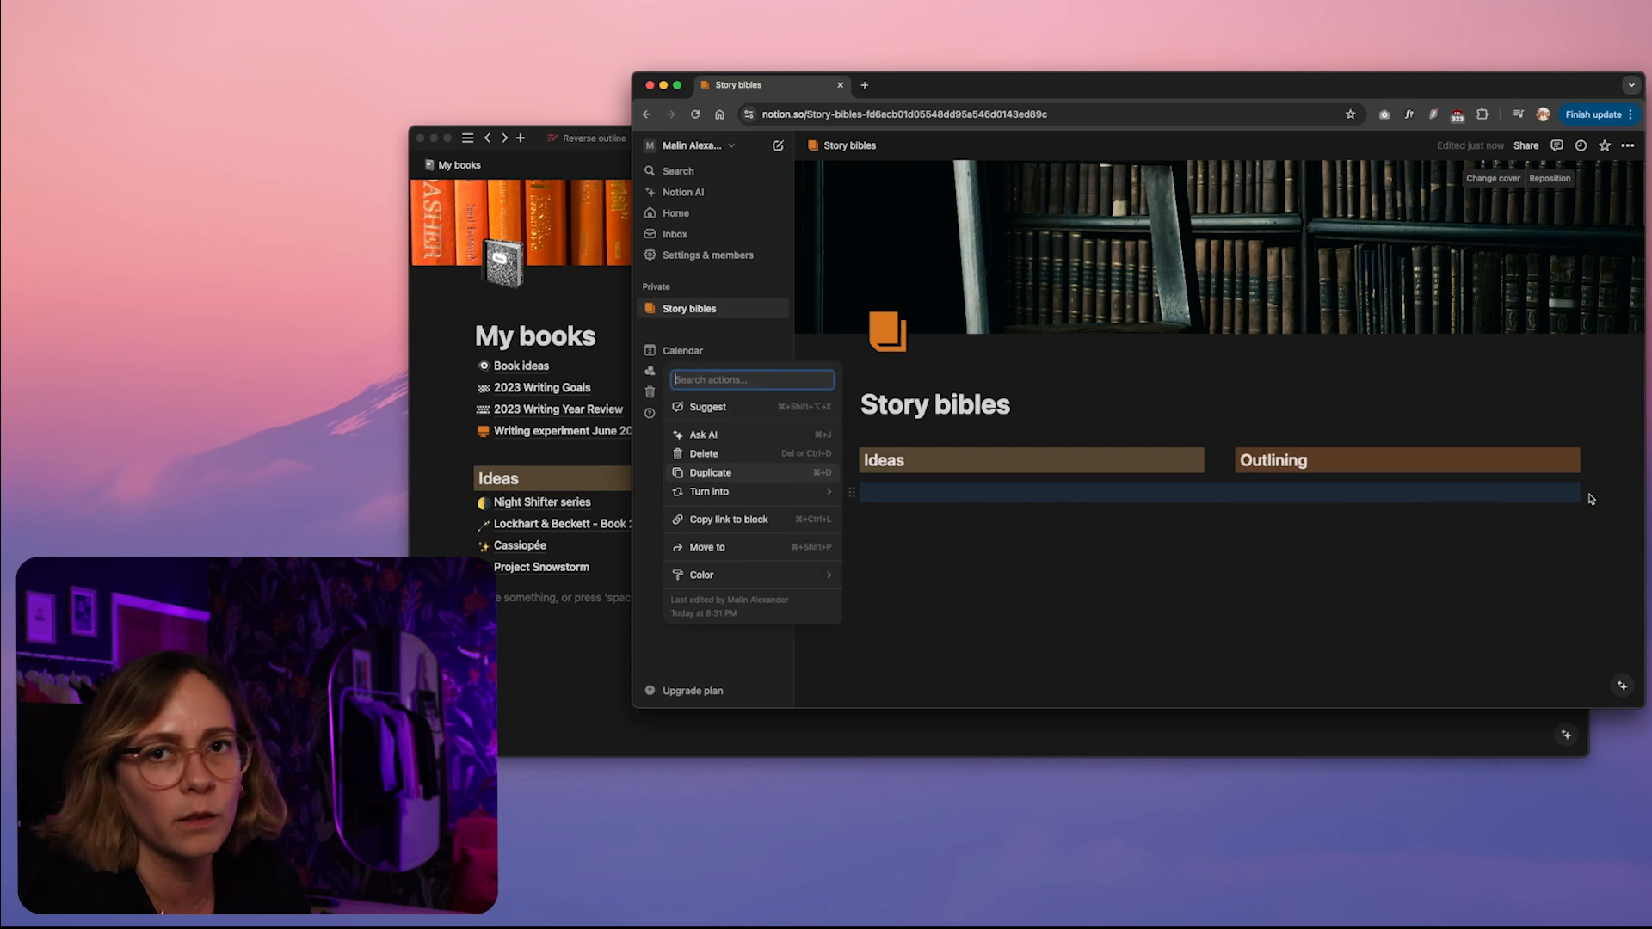
key(Escape)
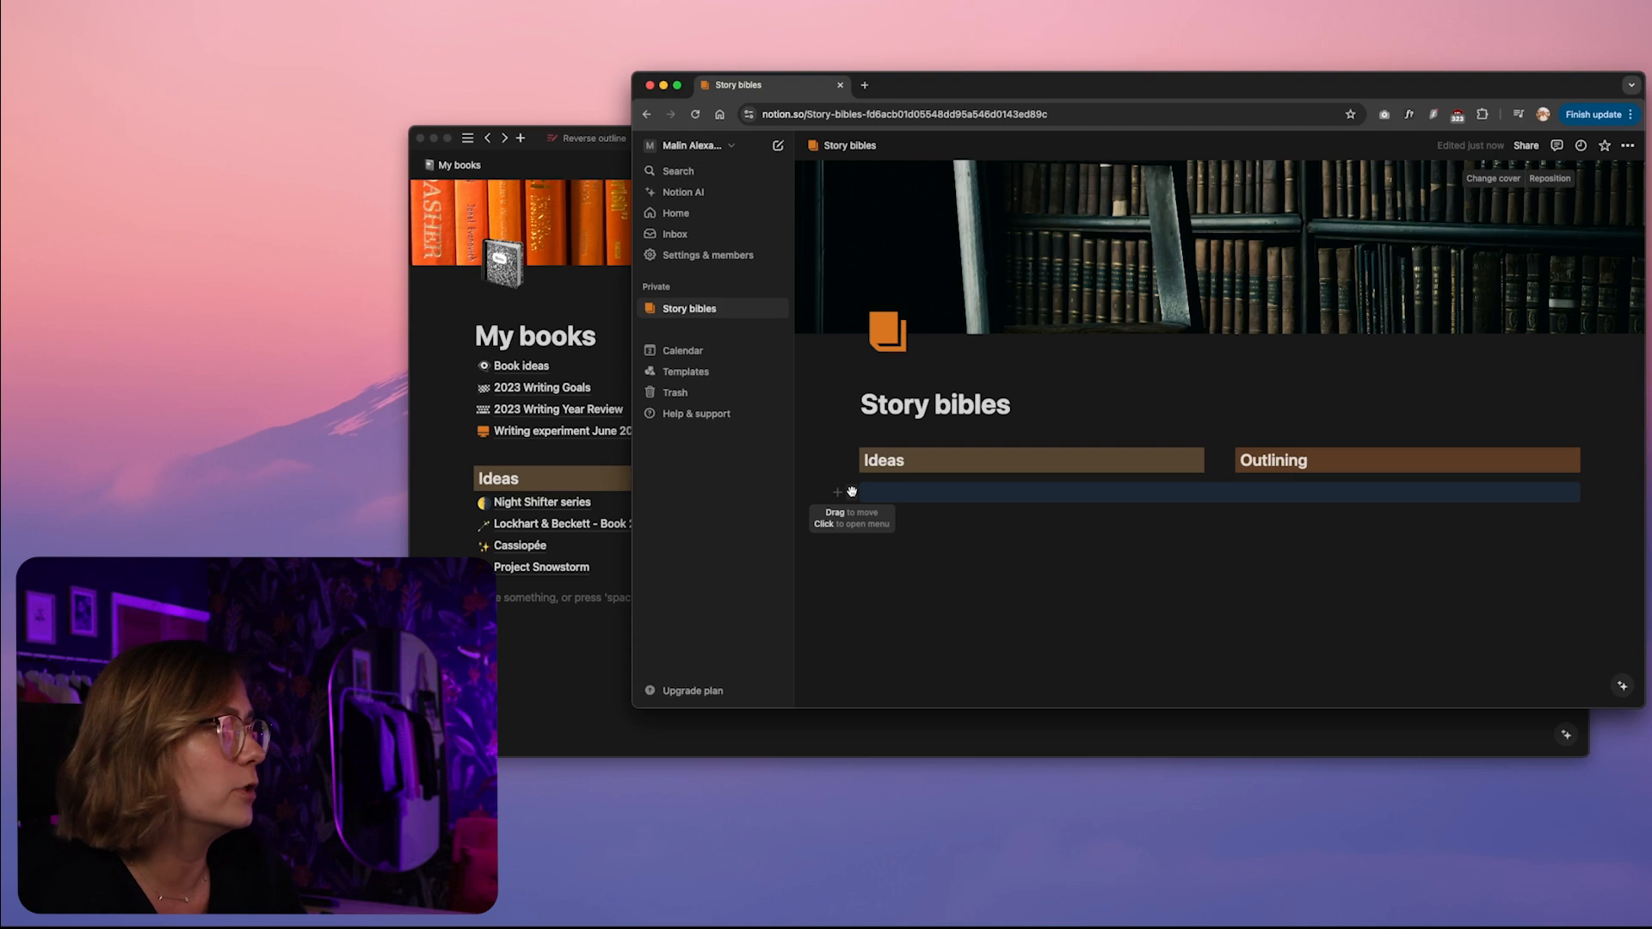
drag(852, 491, 889, 490)
click(892, 487)
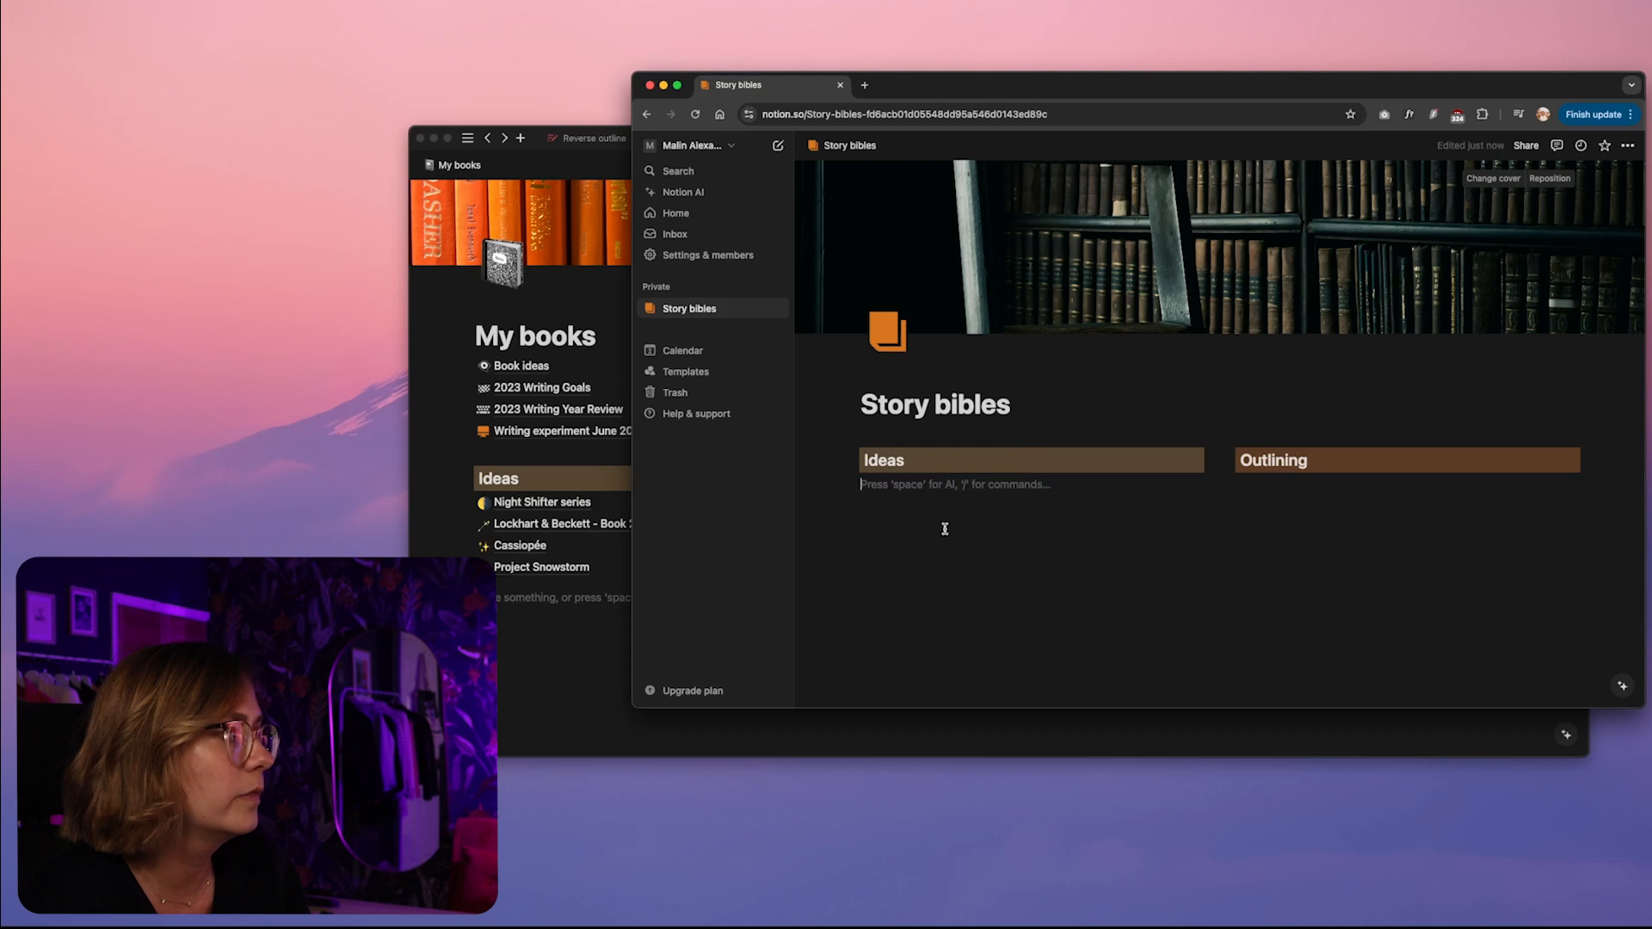
Add another blank text line and move it under the Outlining heading in the second column
key(Return)
drag(852, 511, 1265, 480)
click(890, 486)
click(1319, 480)
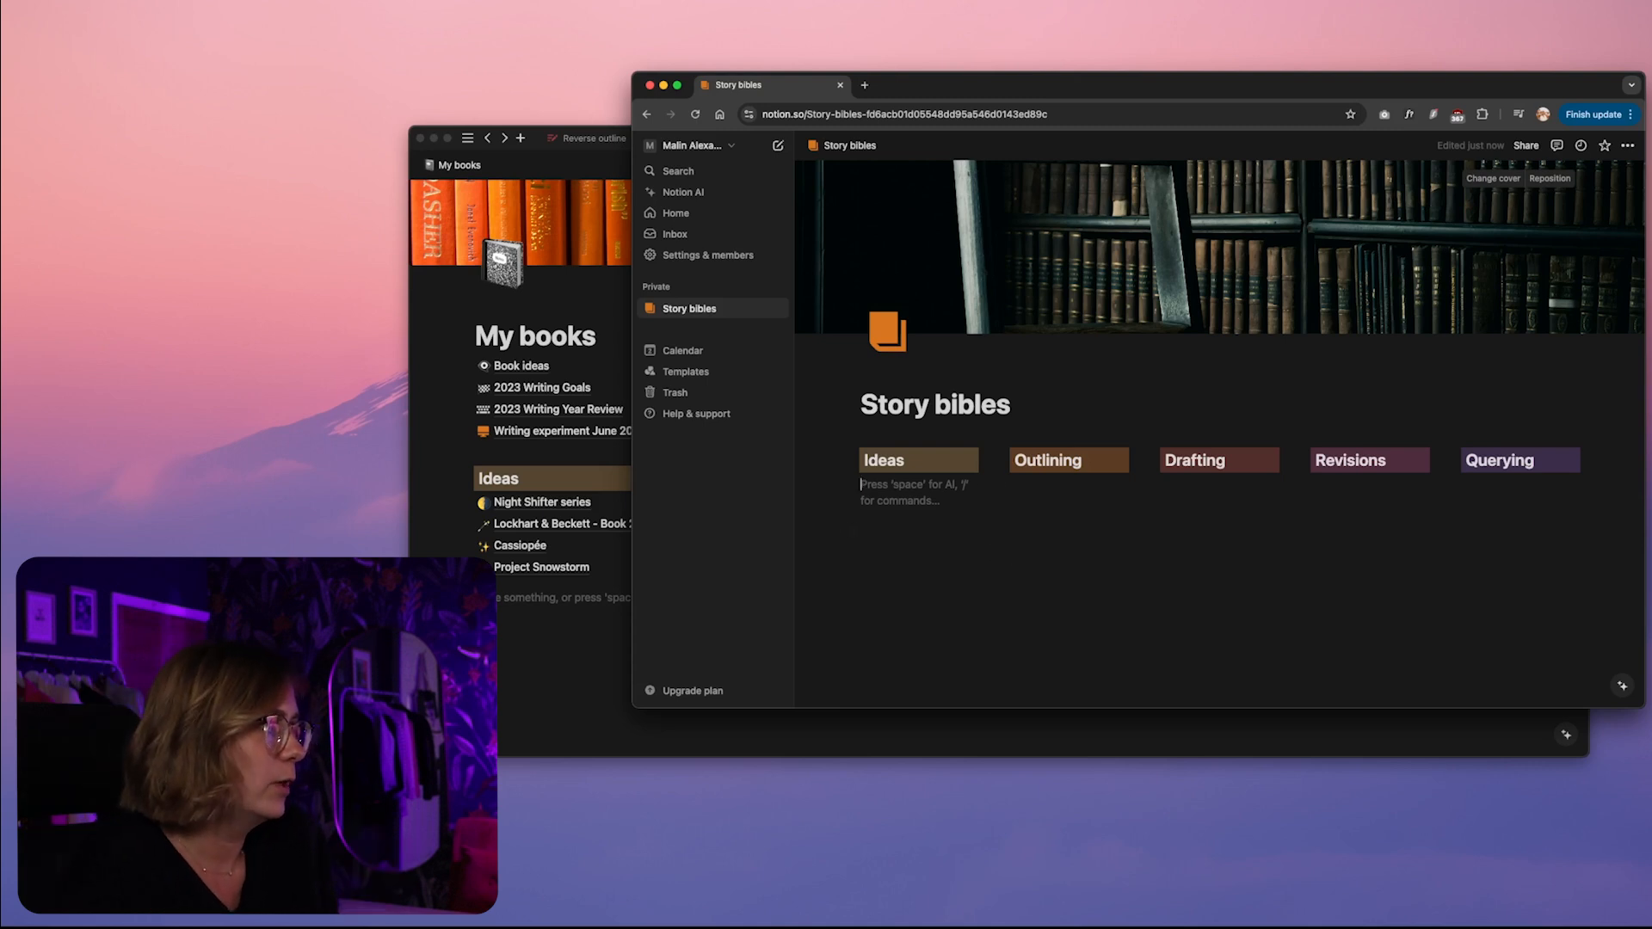
Insert a sub-page titled "Project snowstorm" under the Ideas heading
text(/)
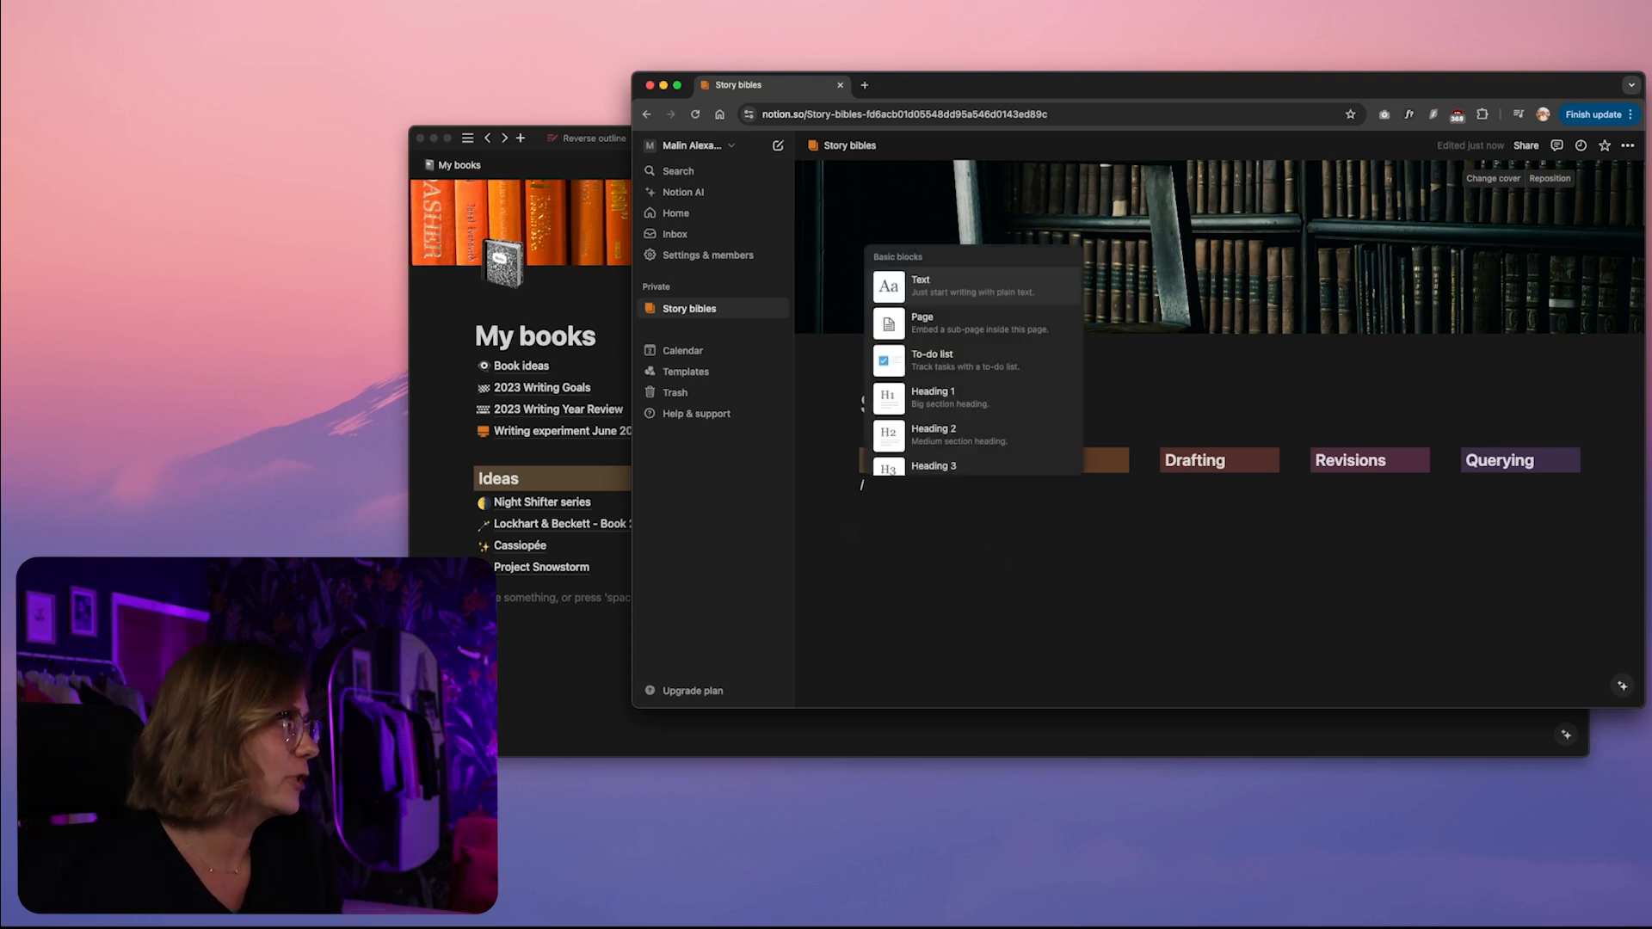
click(972, 328)
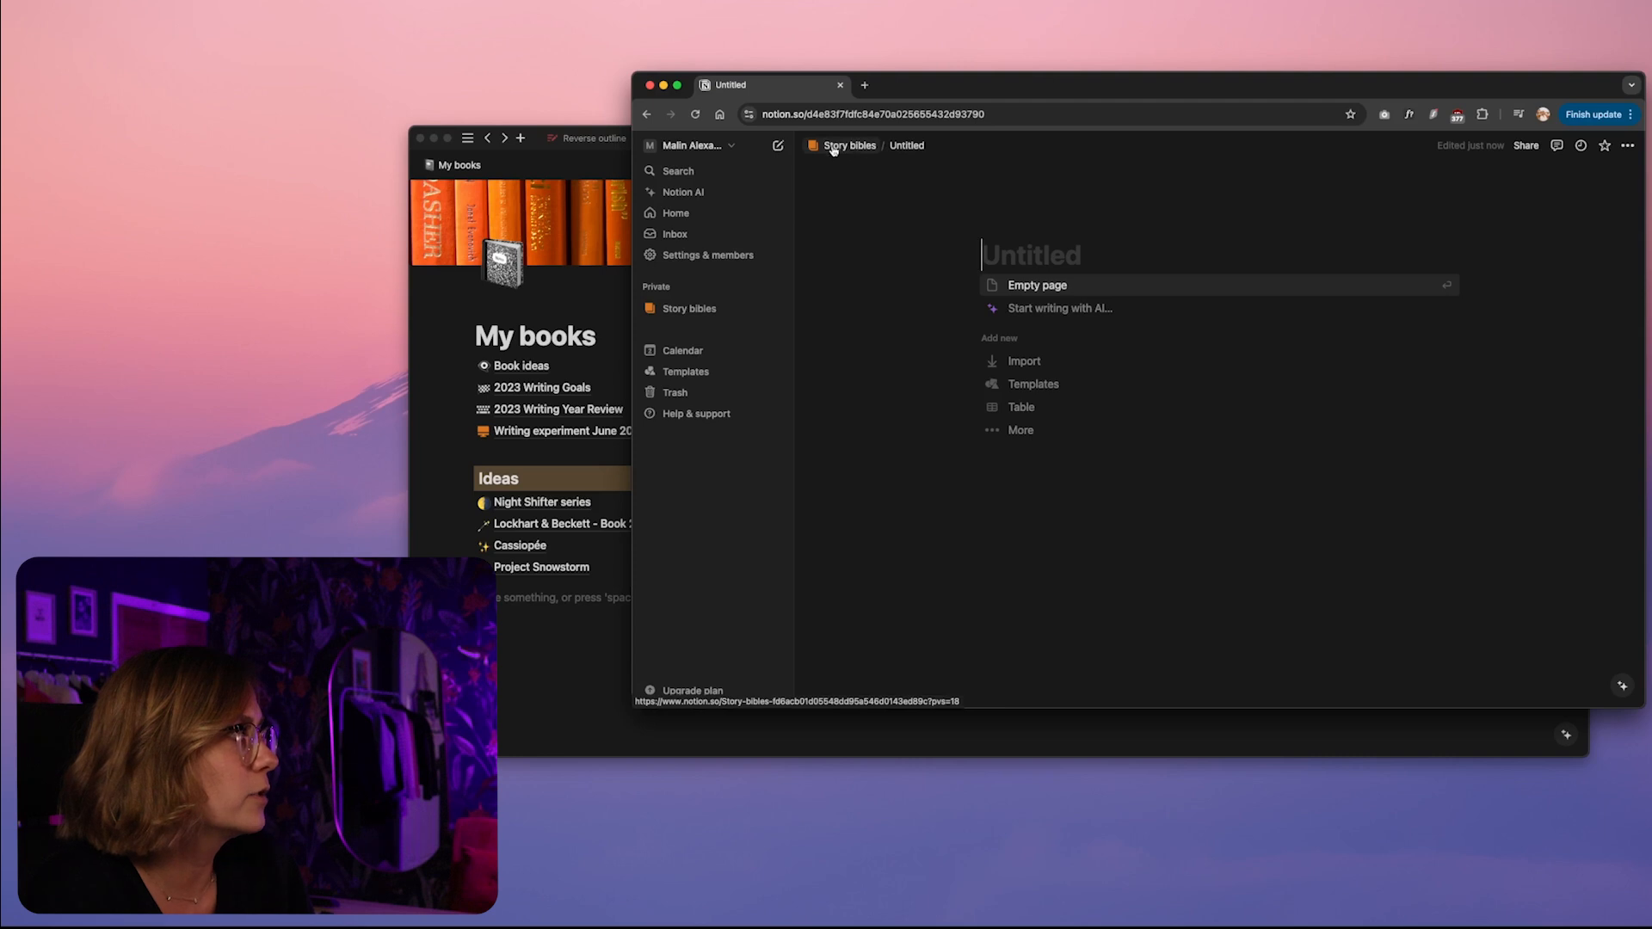
text(Pr)
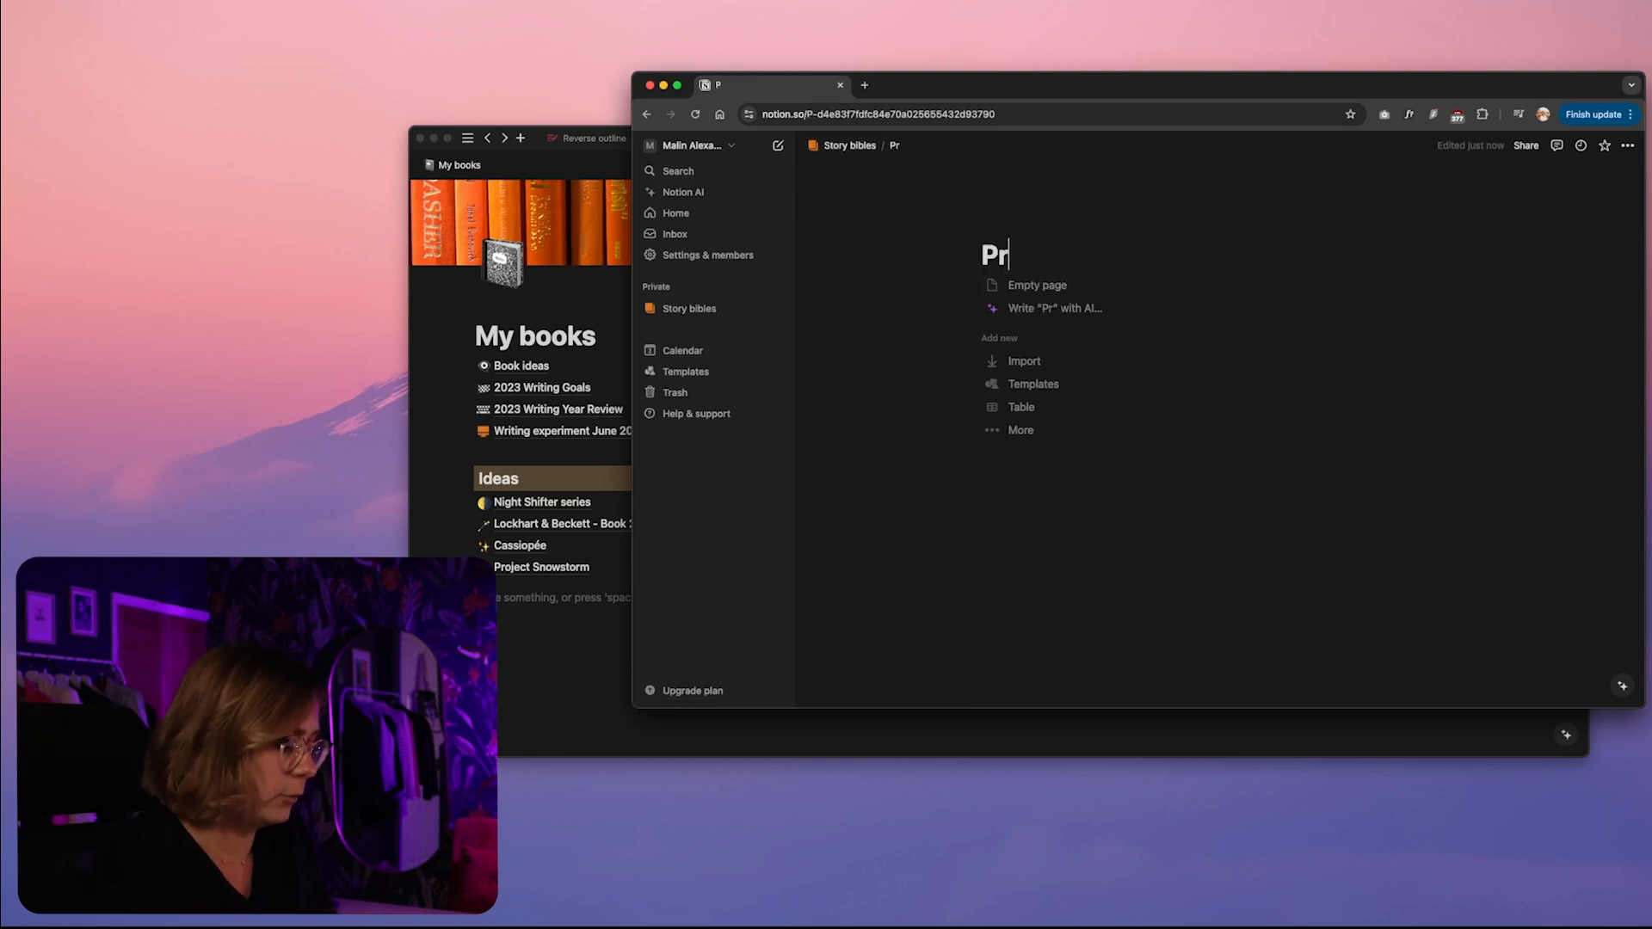
text(oject snowstorm)
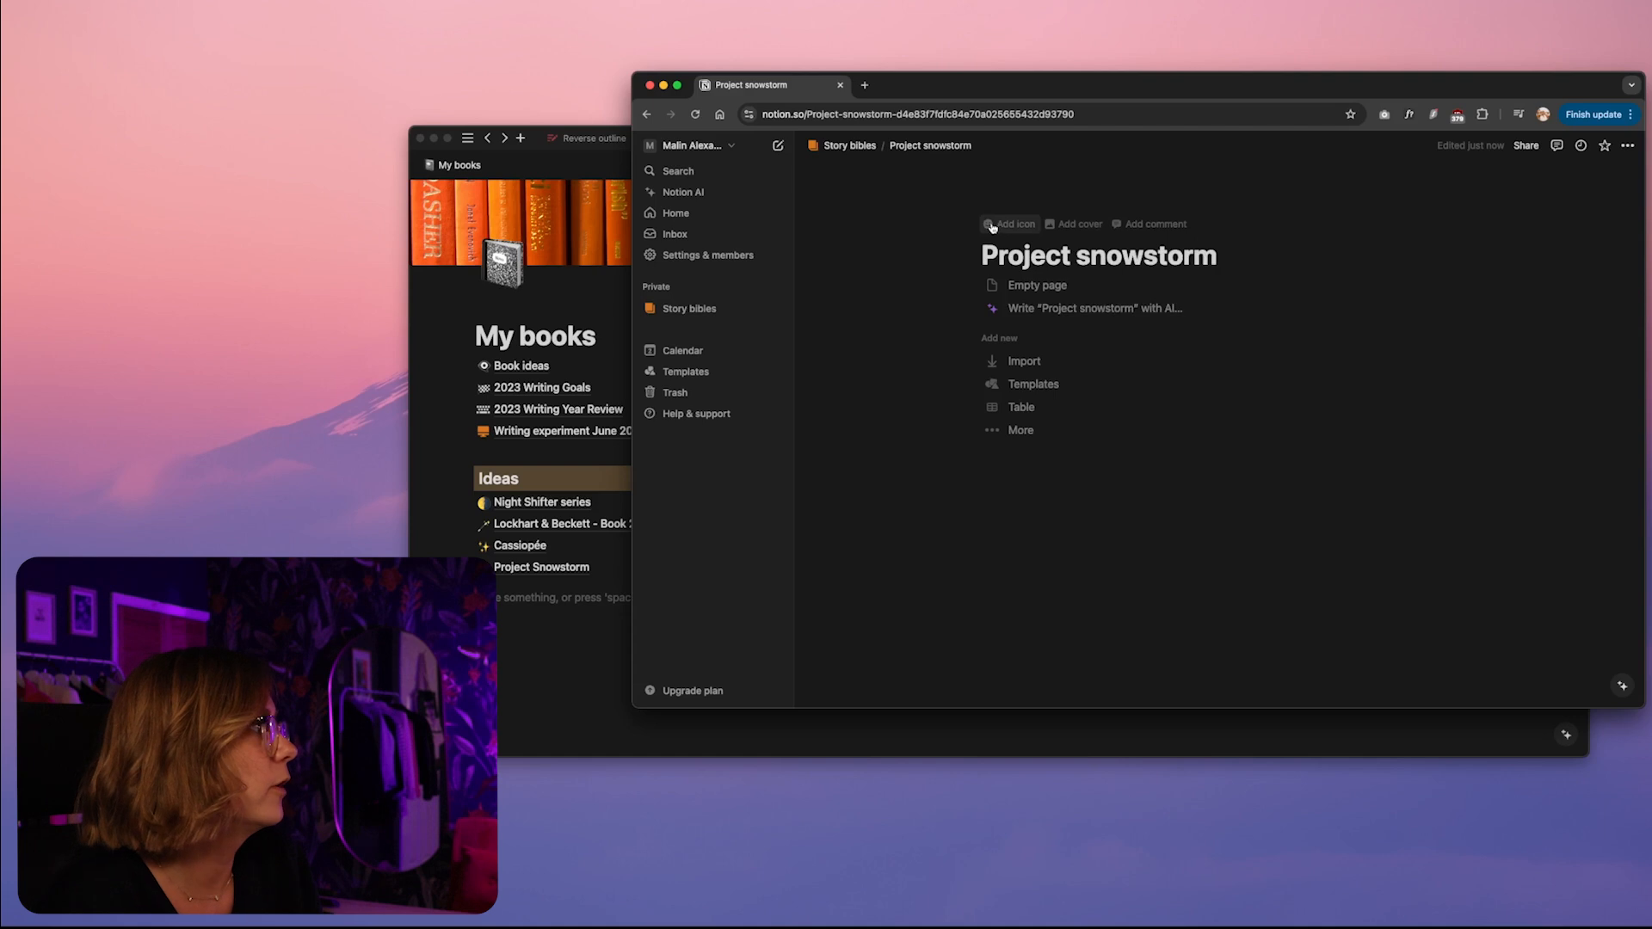
Give the Project snowstorm page a white king's crown icon, then return to the Story bibles page and widen its window
click(992, 226)
click(930, 295)
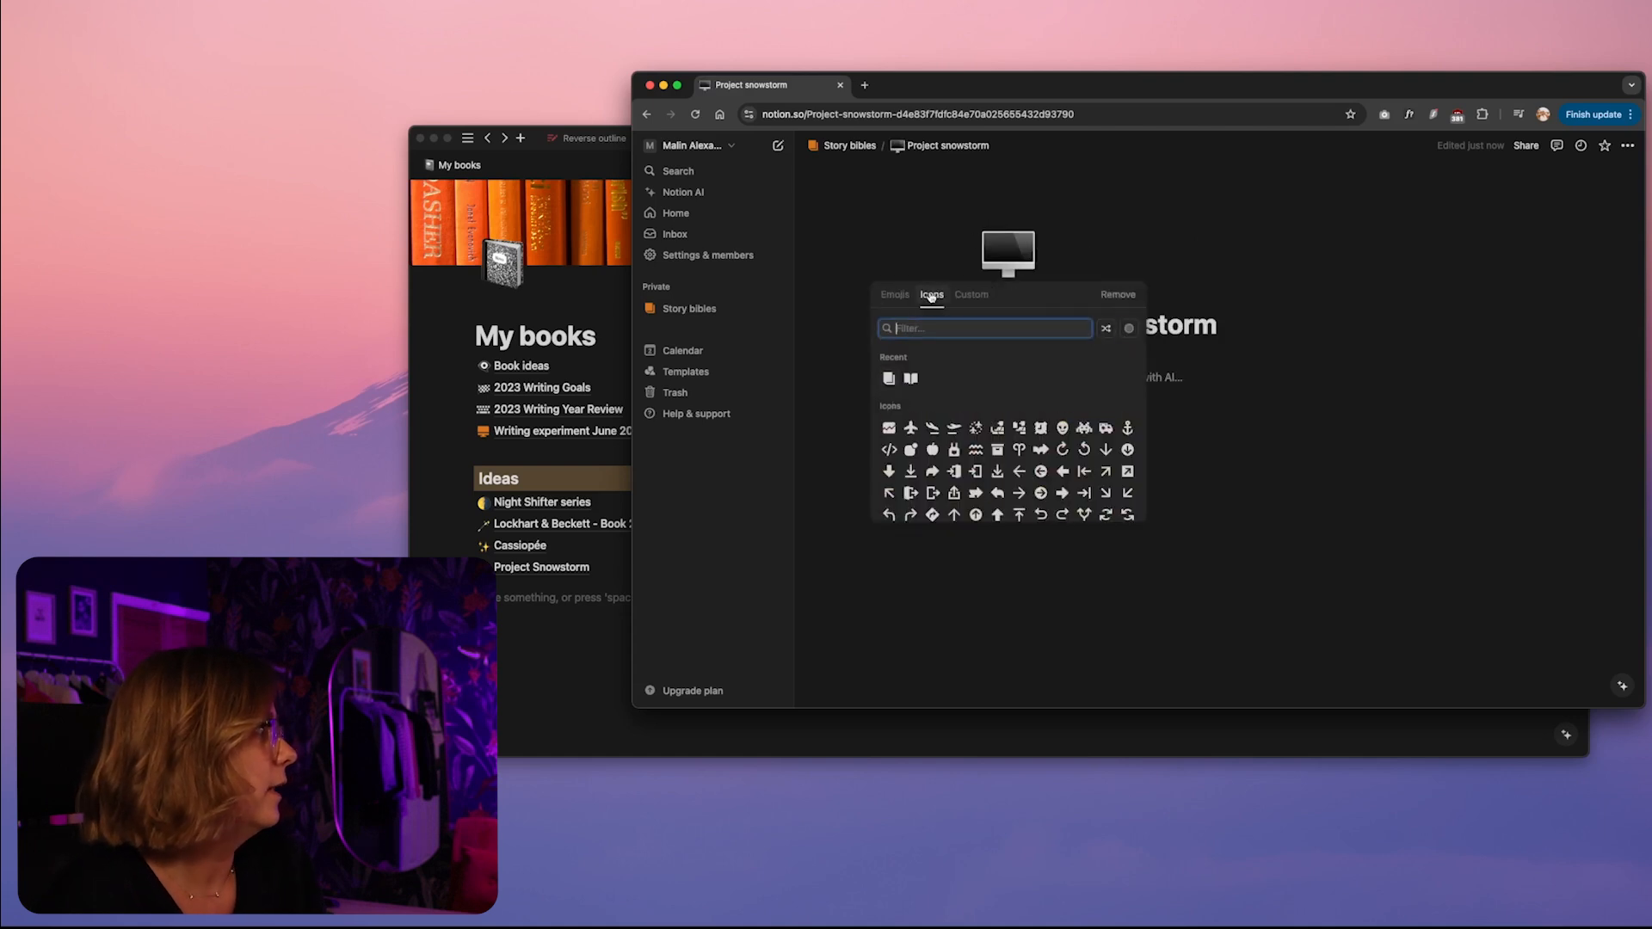
text(crown)
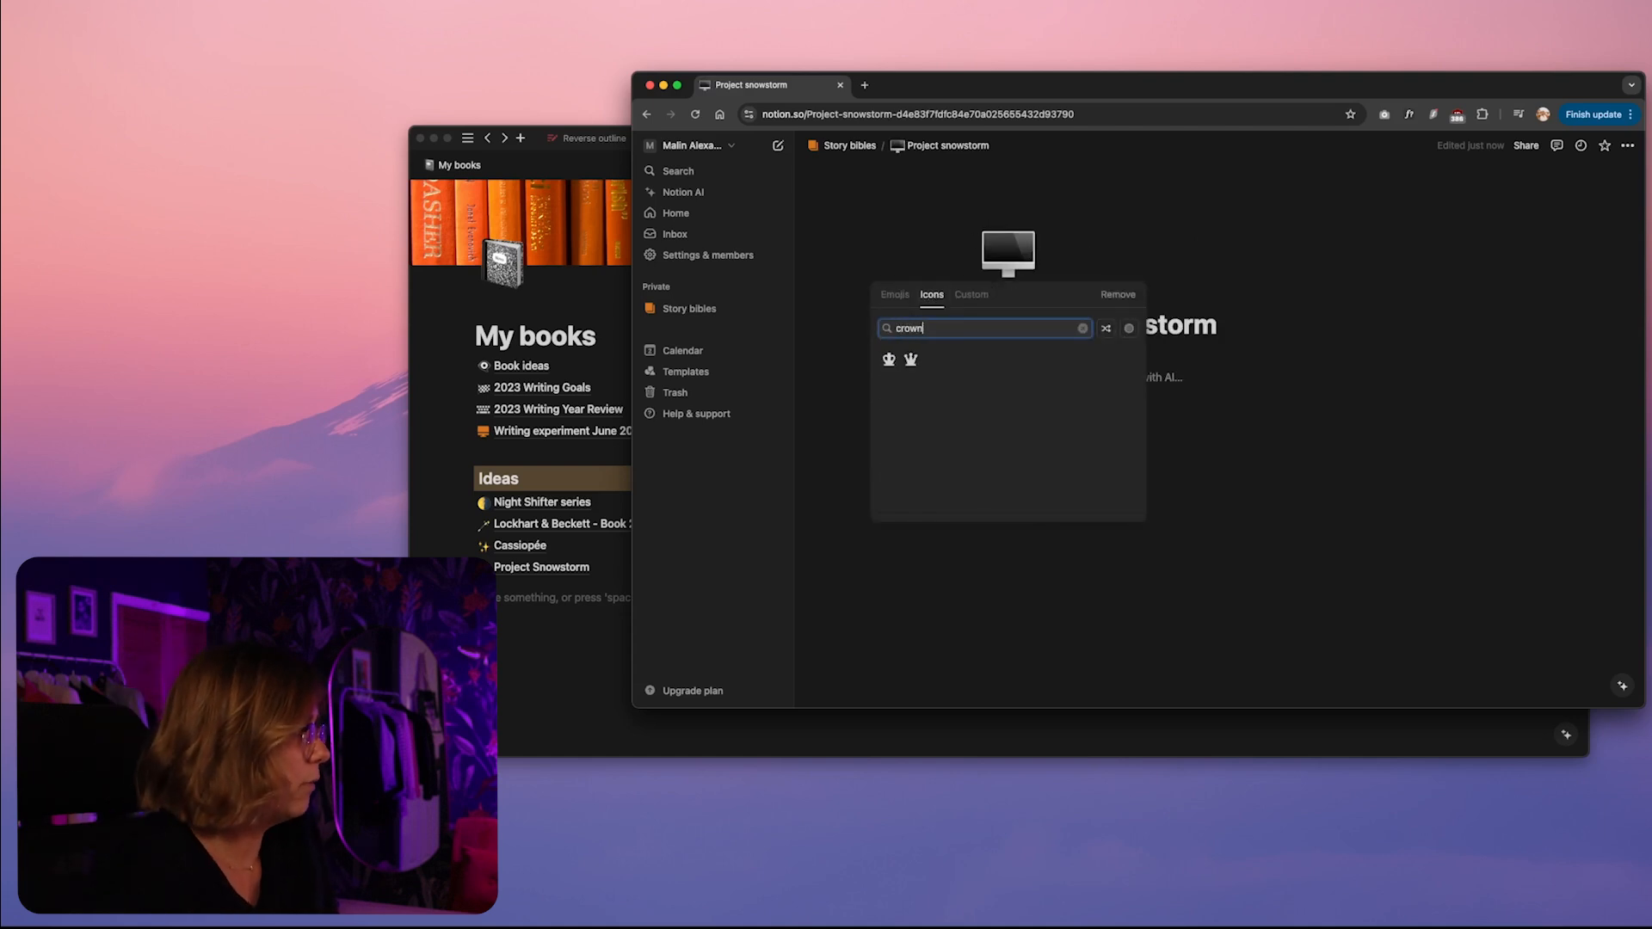
mouse_move(886, 361)
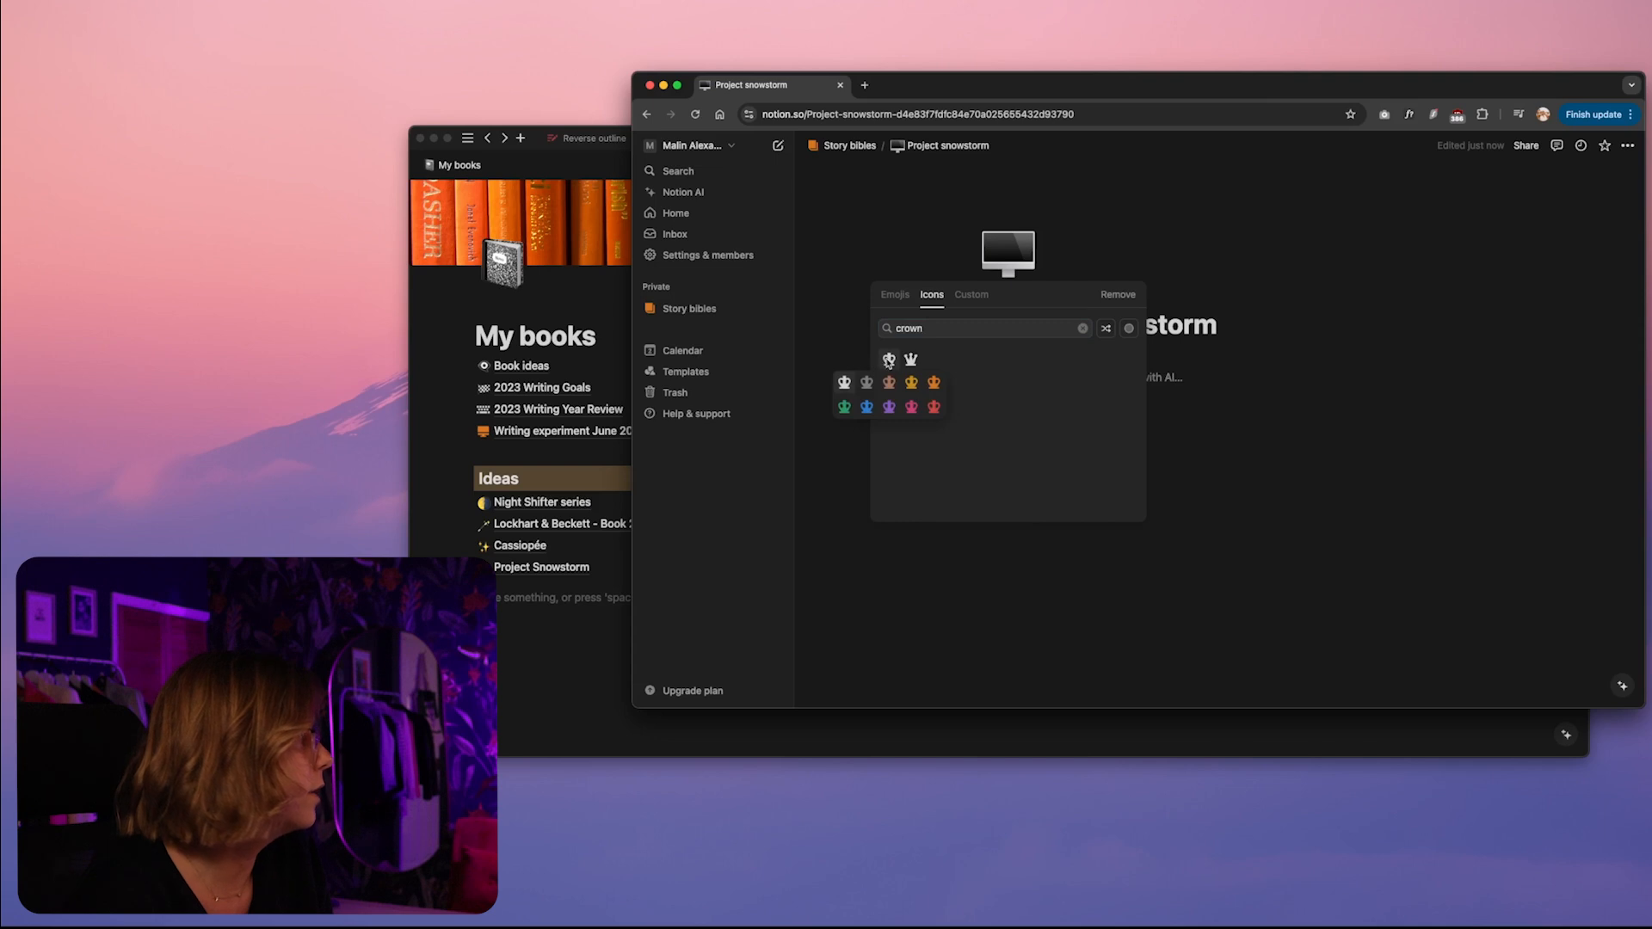
click(846, 383)
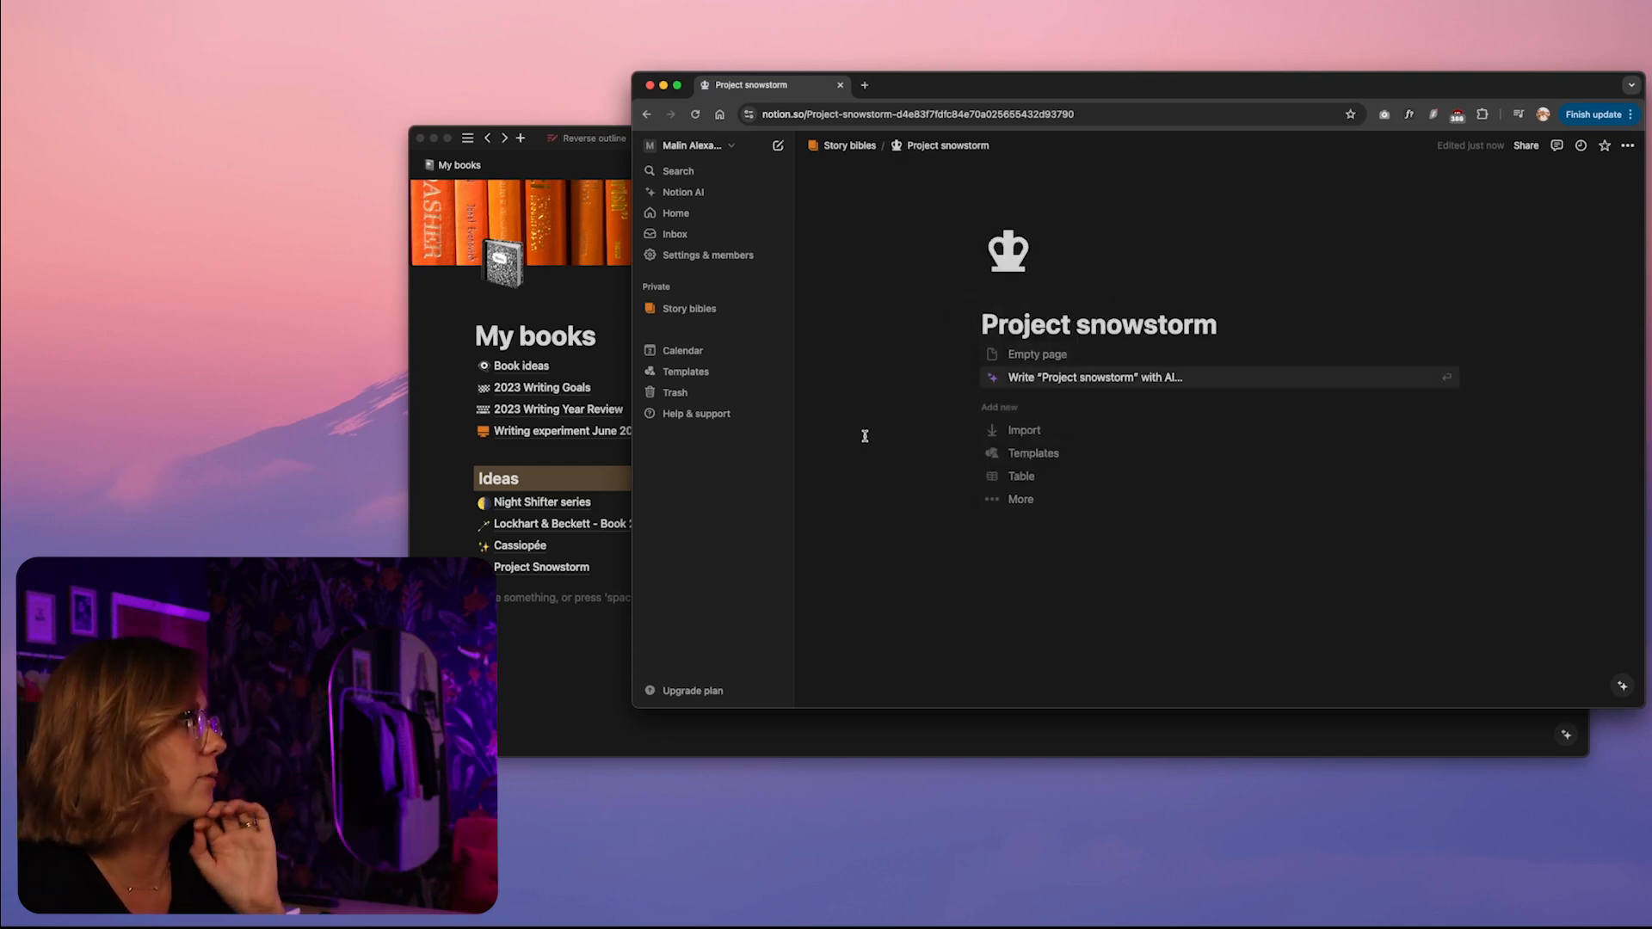
click(859, 148)
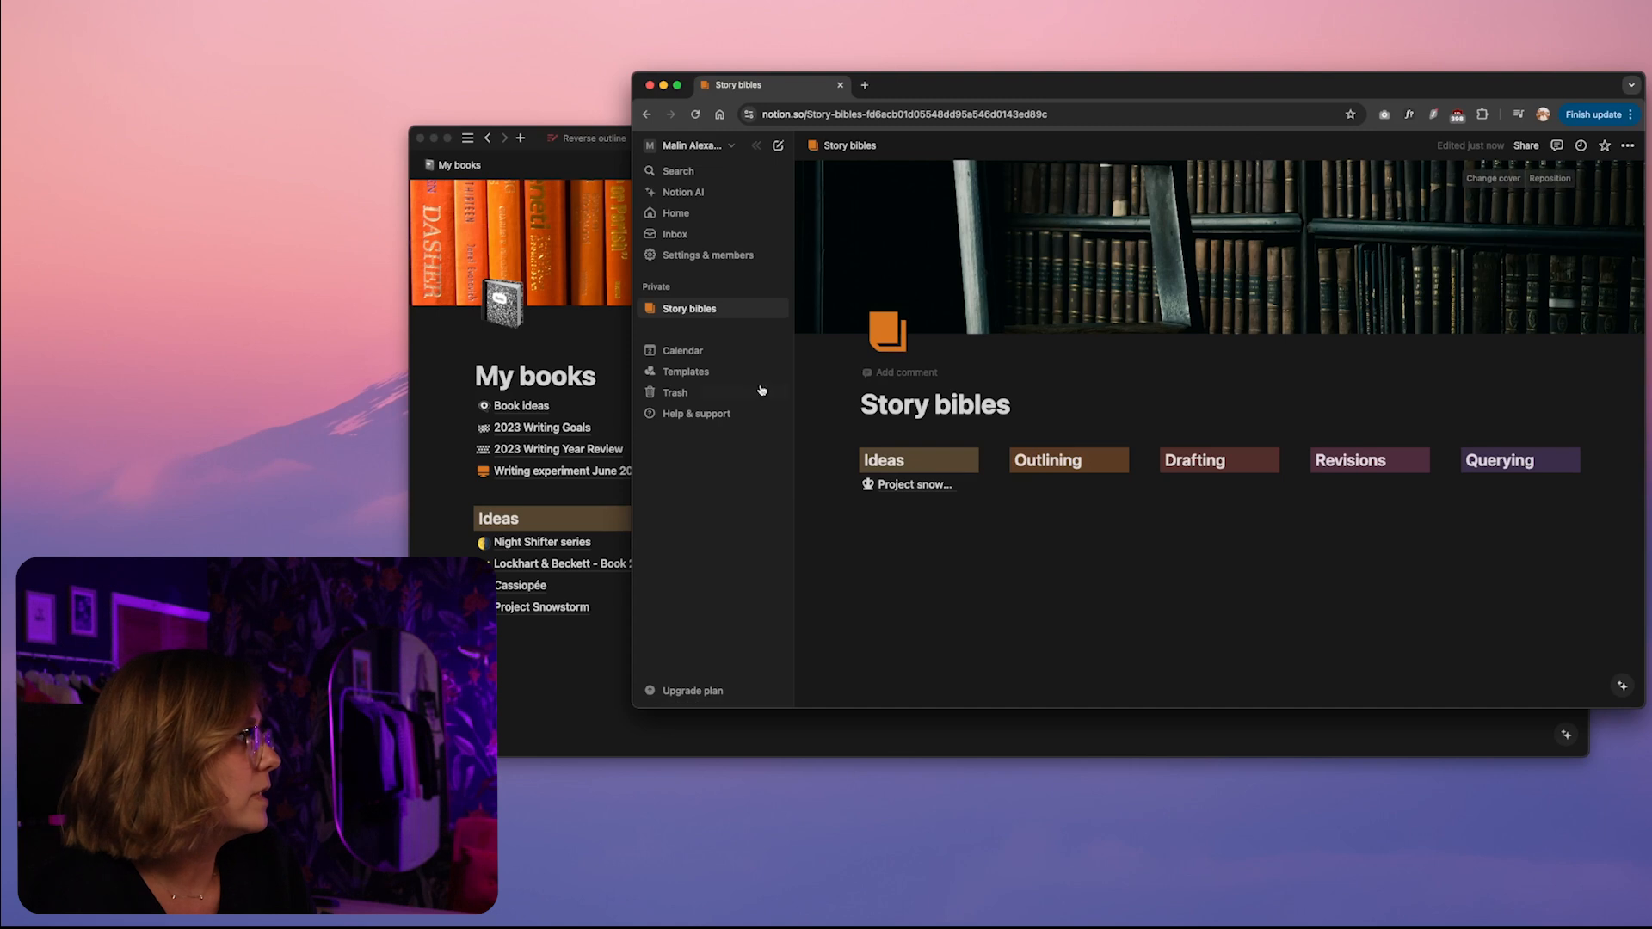
drag(632, 389, 319, 392)
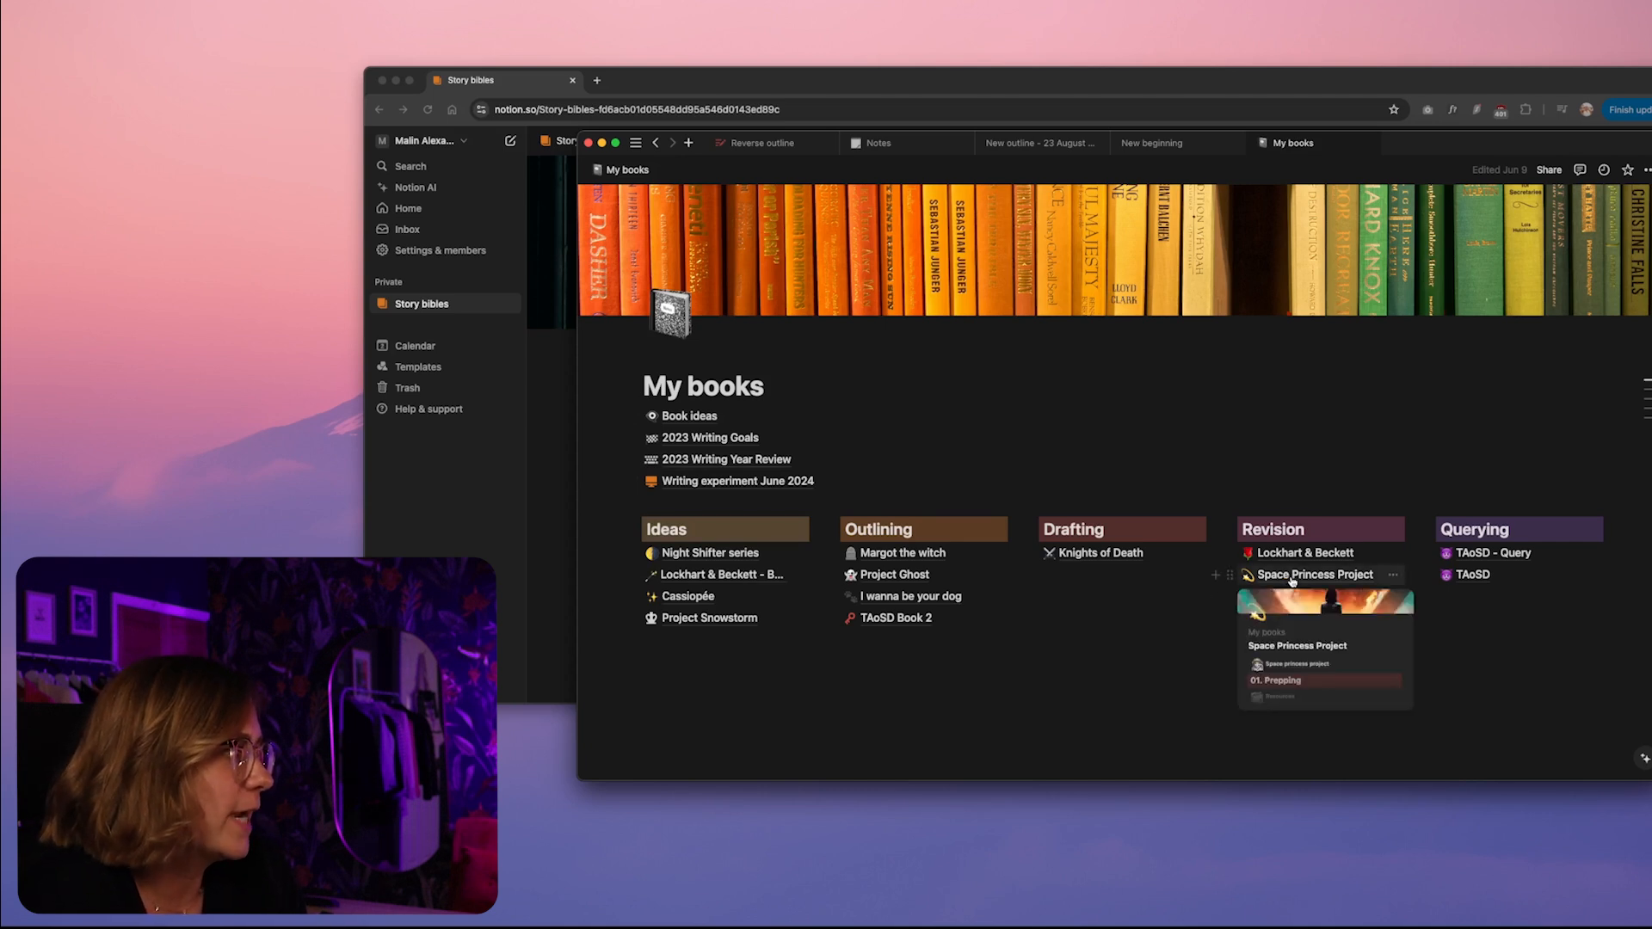
Examine how the Space Princess Project and Lockhart & Beckett pages in My books are organised into sections and sub-pages
click(1290, 576)
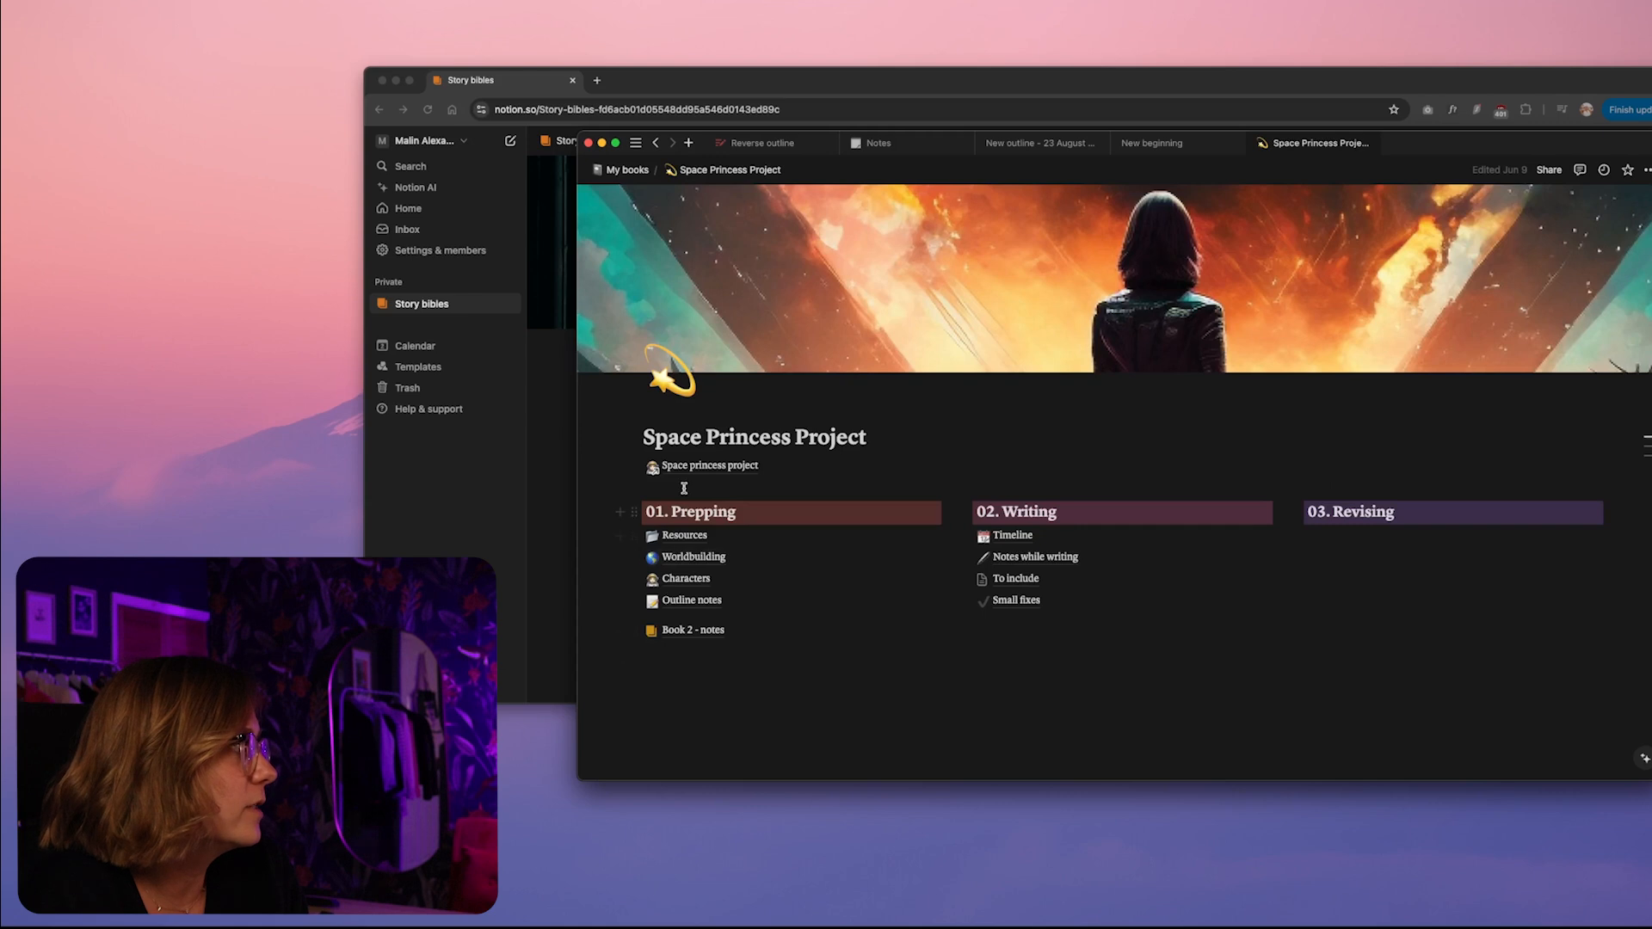
mouse_move(690, 469)
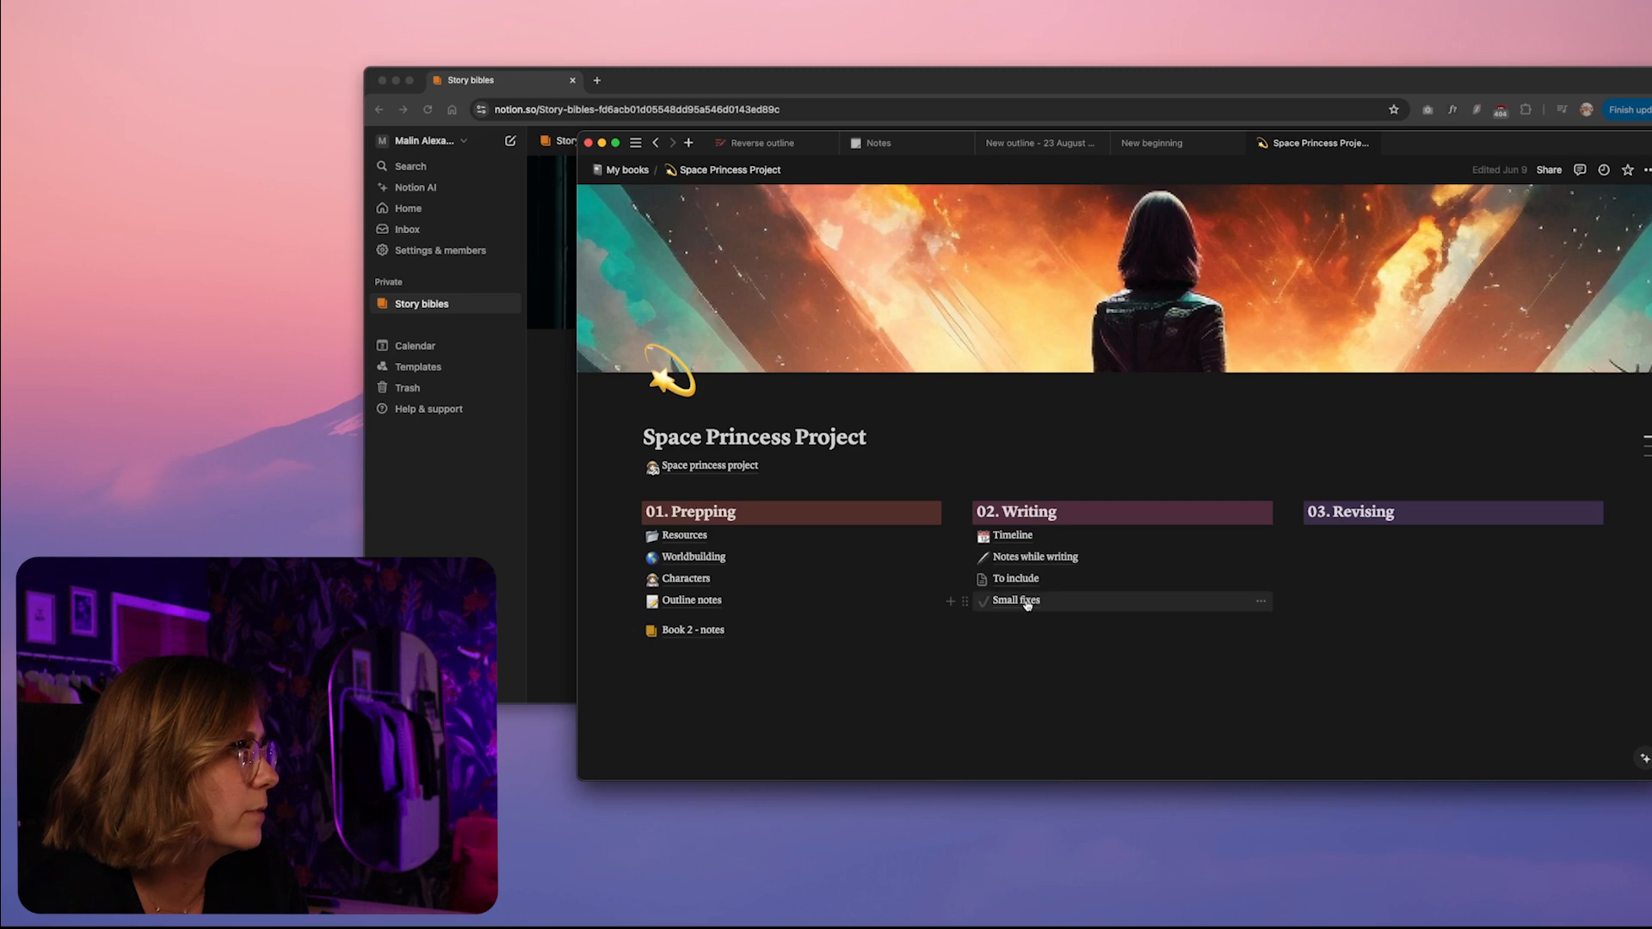
mouse_move(982, 586)
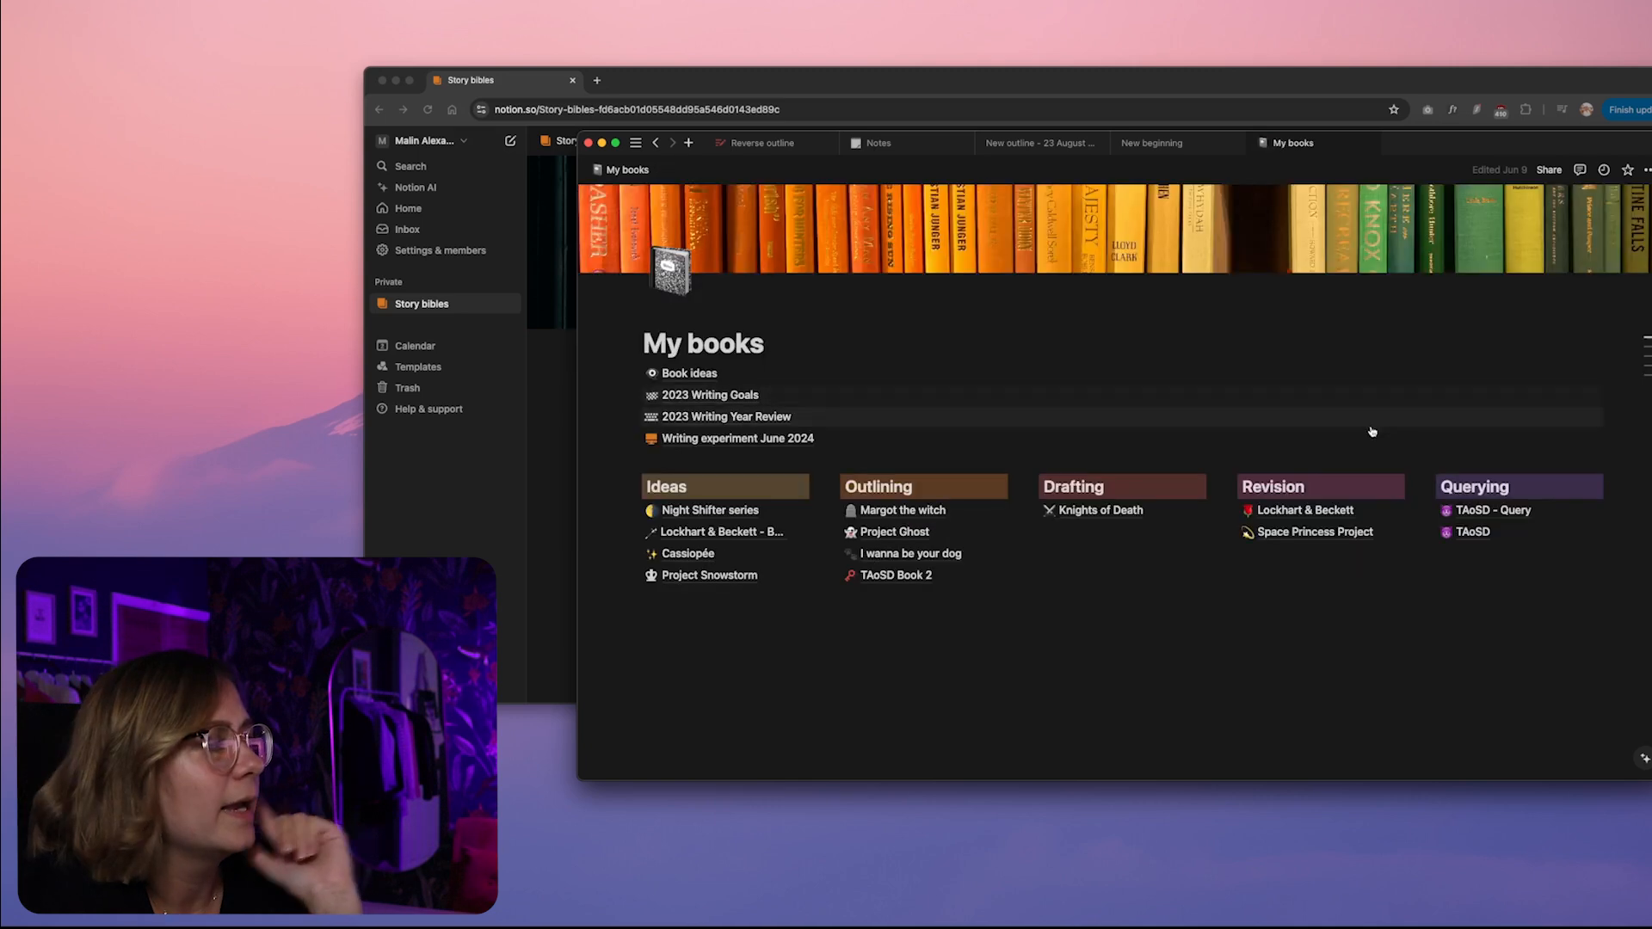
click(1316, 513)
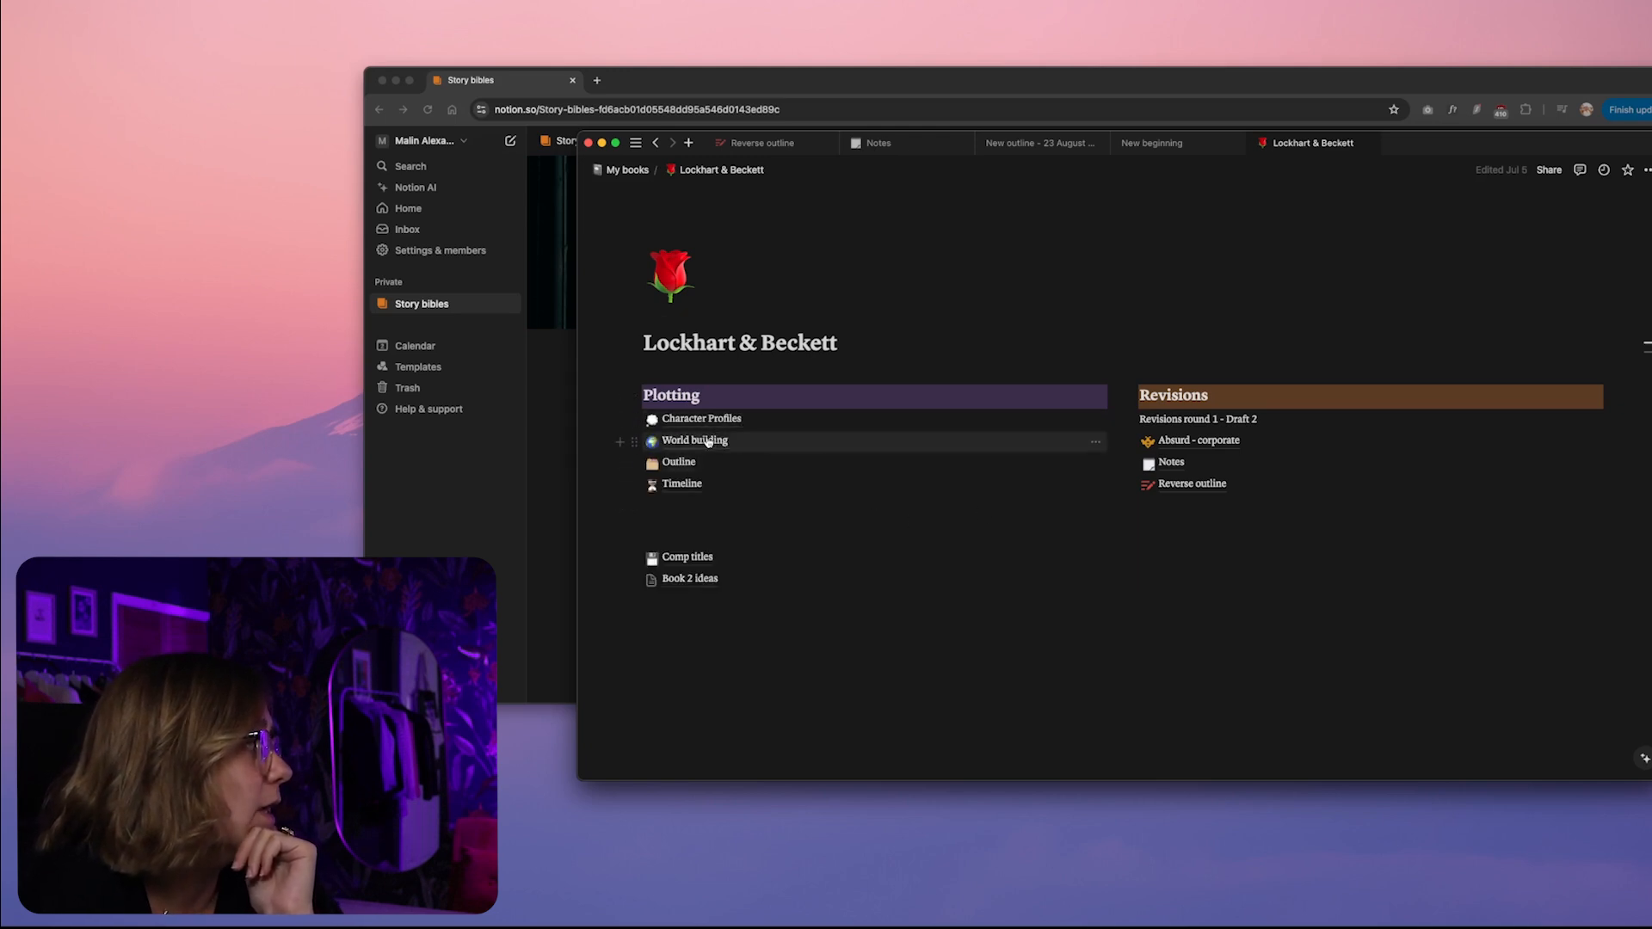
mouse_move(709, 441)
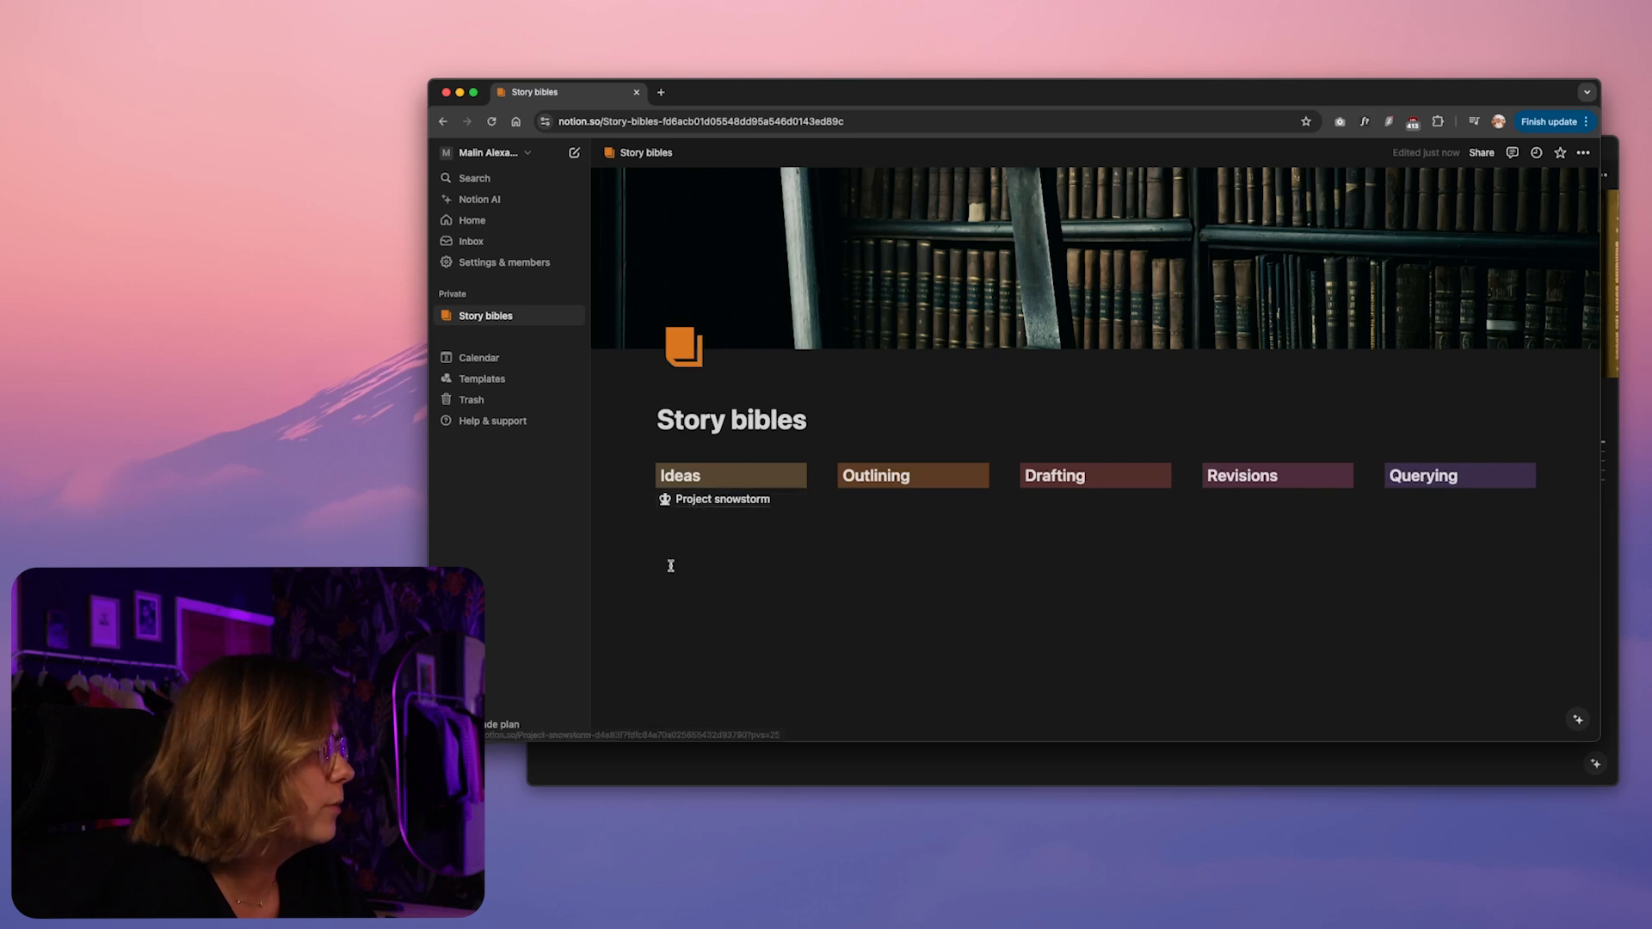
Try moving the Project snowstorm page from the Ideas column to under Outlining, and undo the move
drag(648, 499, 844, 505)
drag(841, 501, 843, 501)
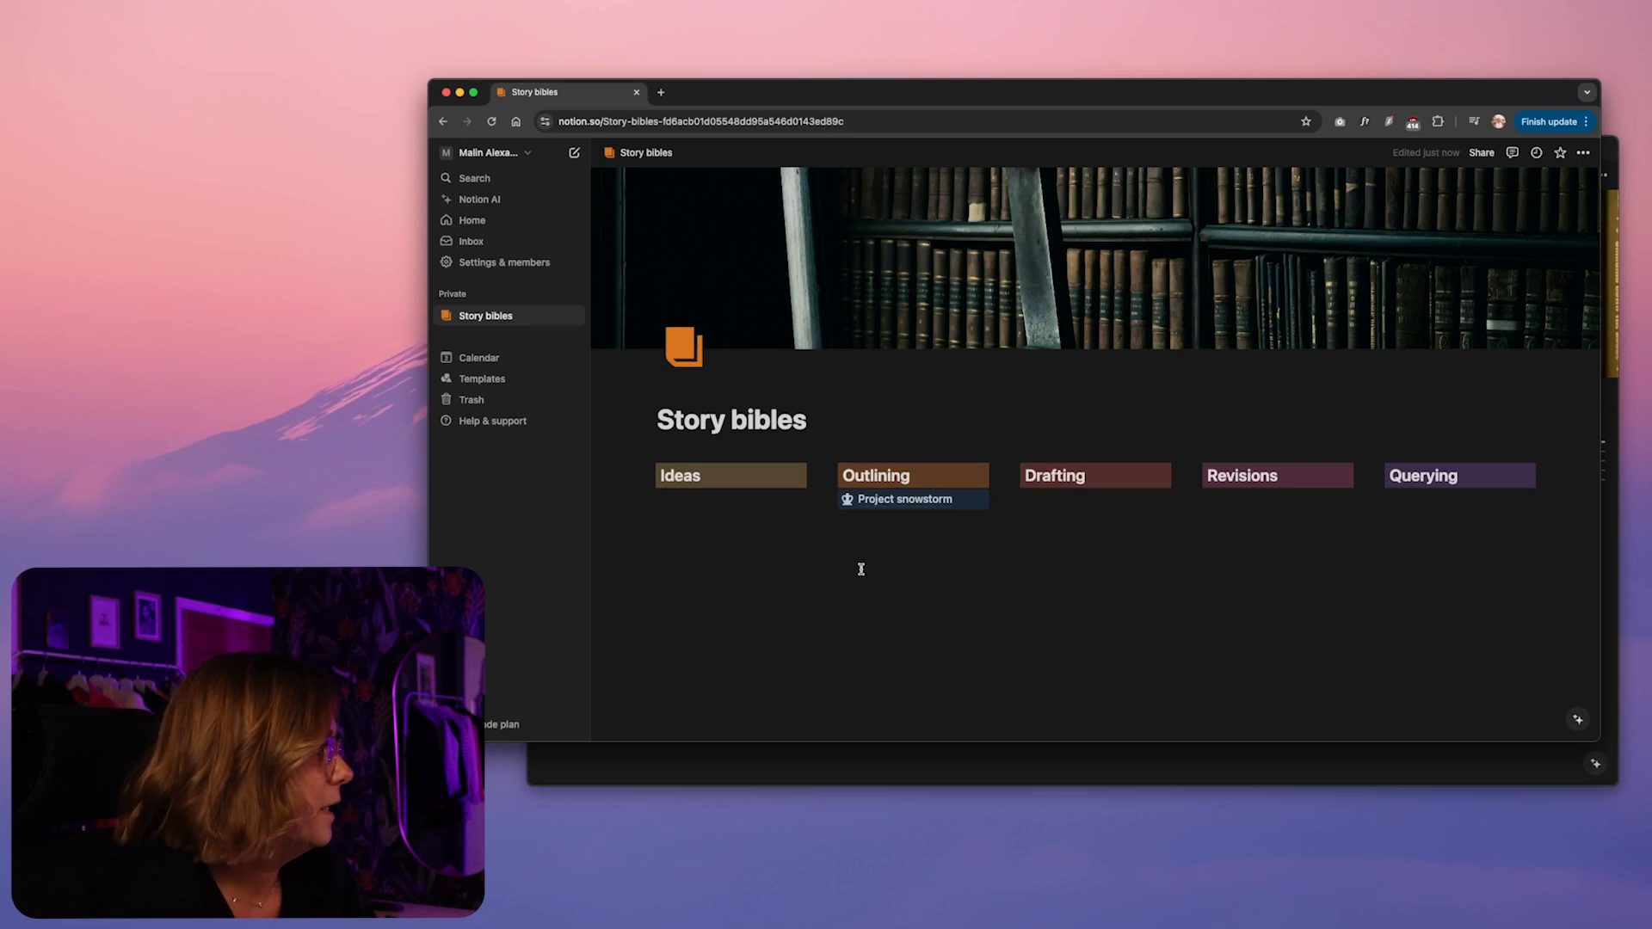
key(super+z)
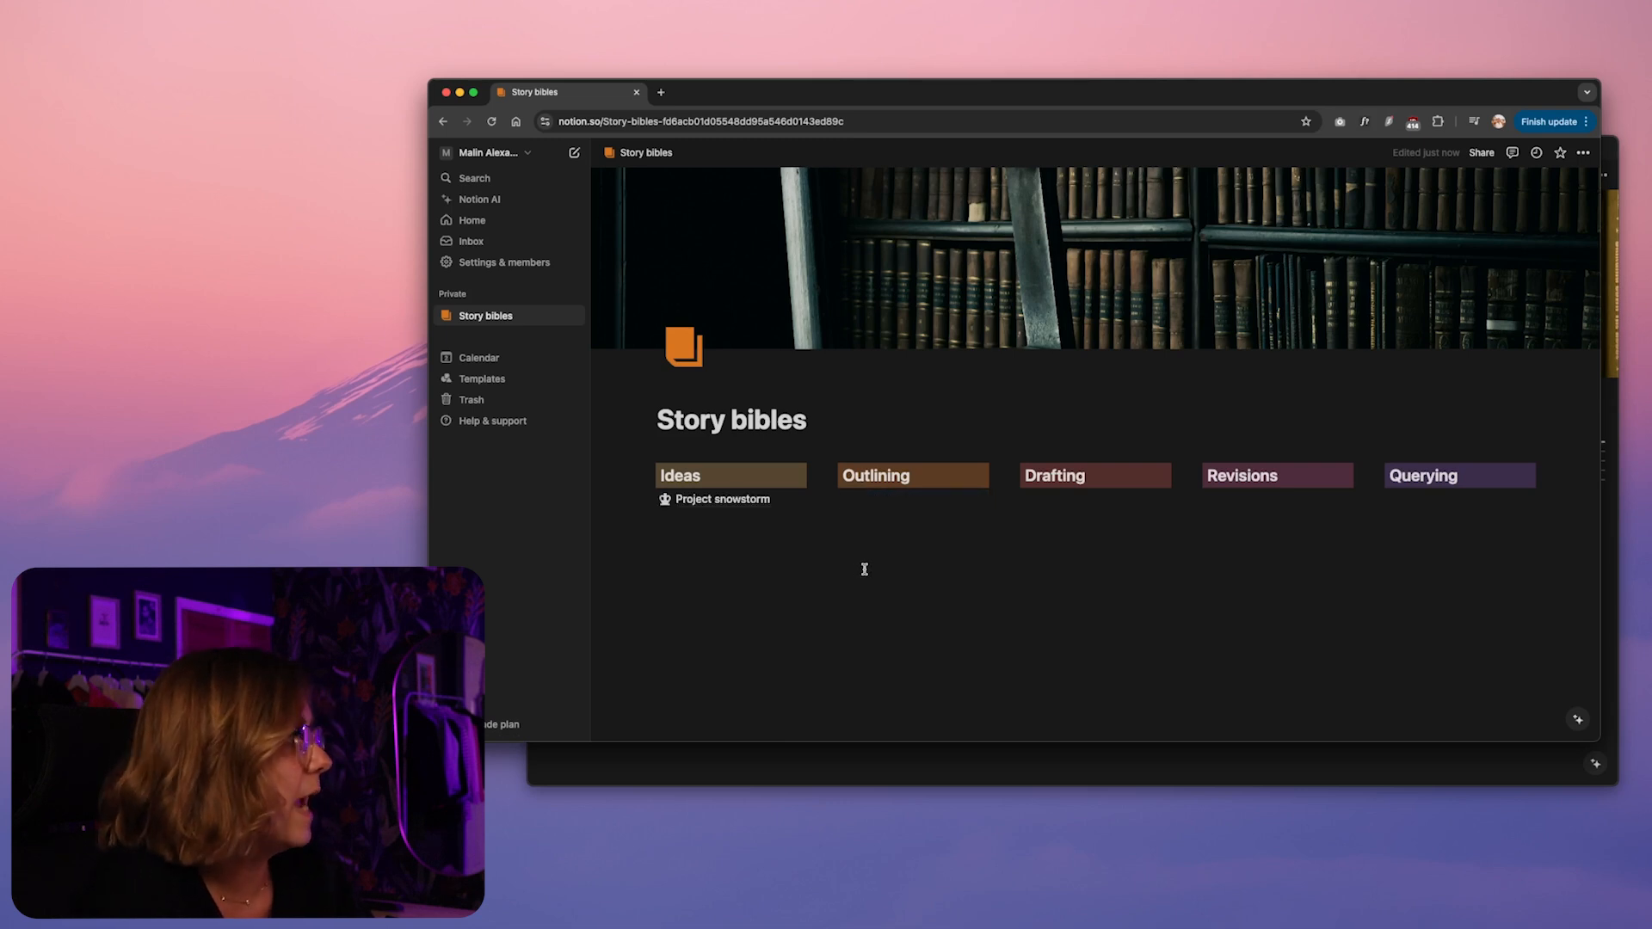
Reveal the sub-pages of Story bibles in the page tree and open the Project snowstorm page
click(860, 567)
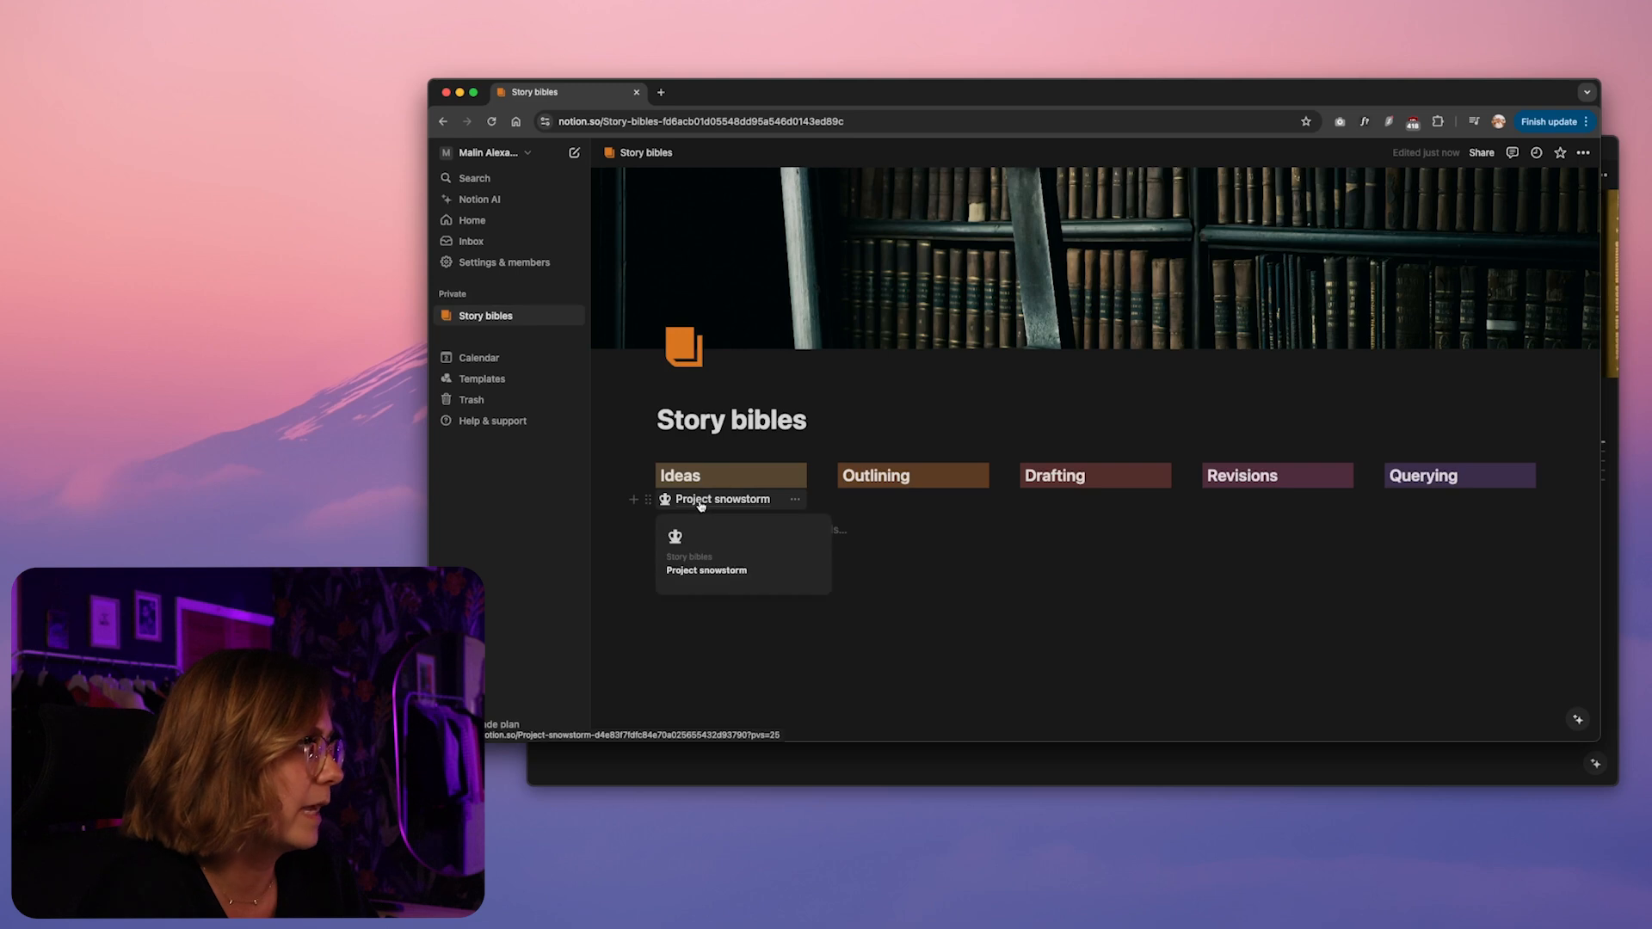
click(447, 318)
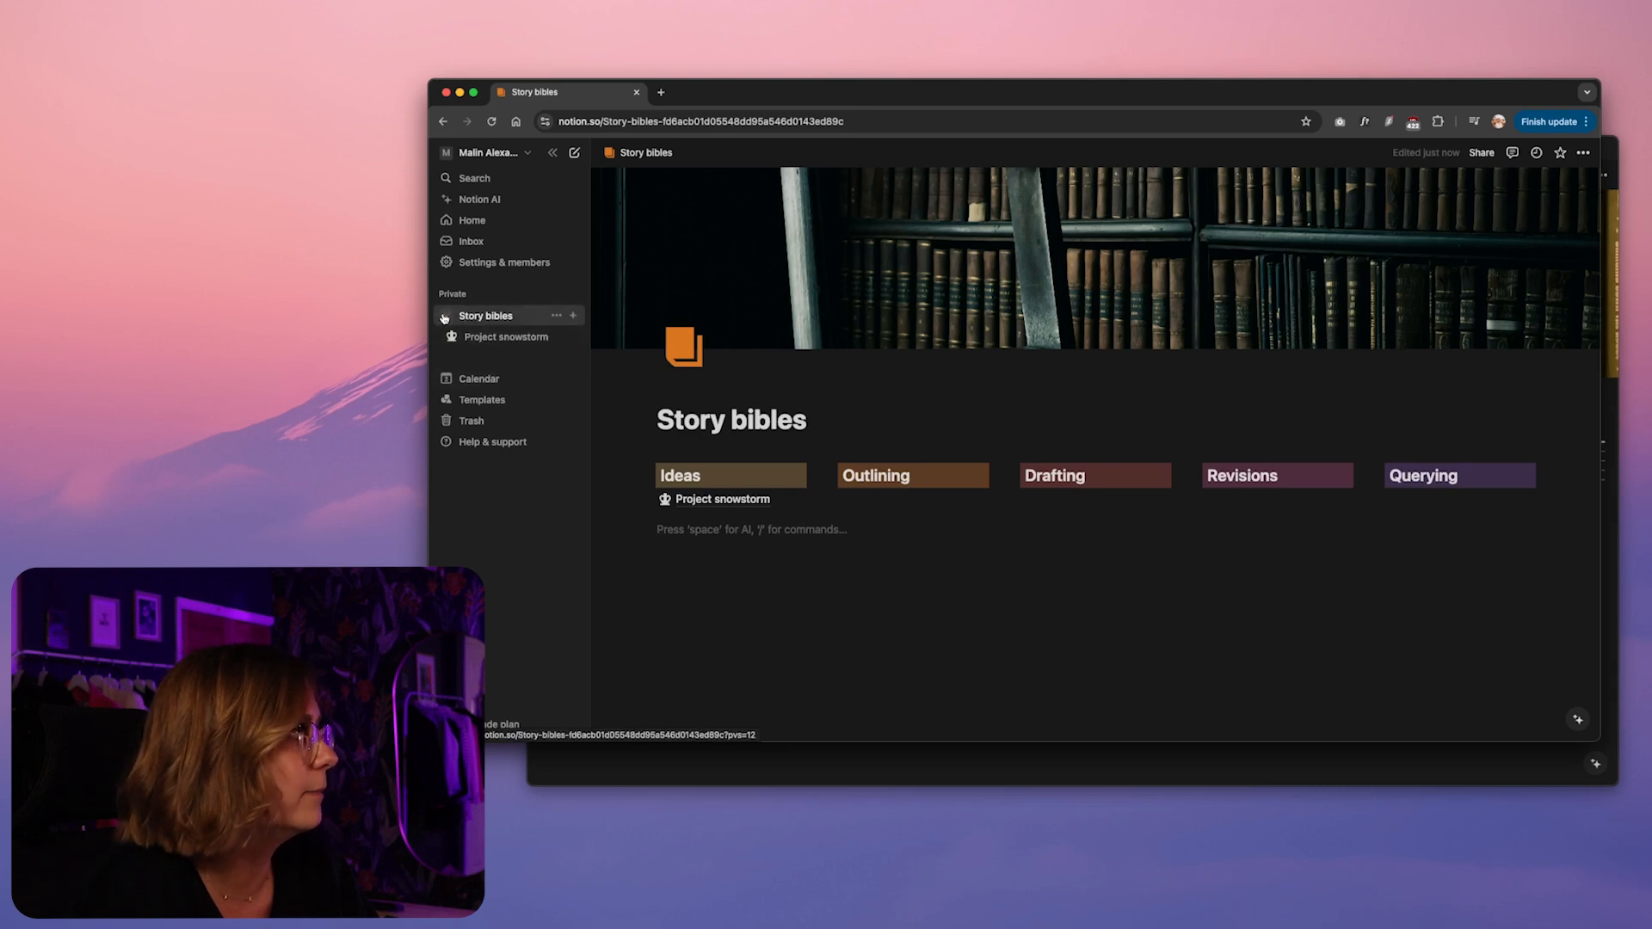
click(727, 499)
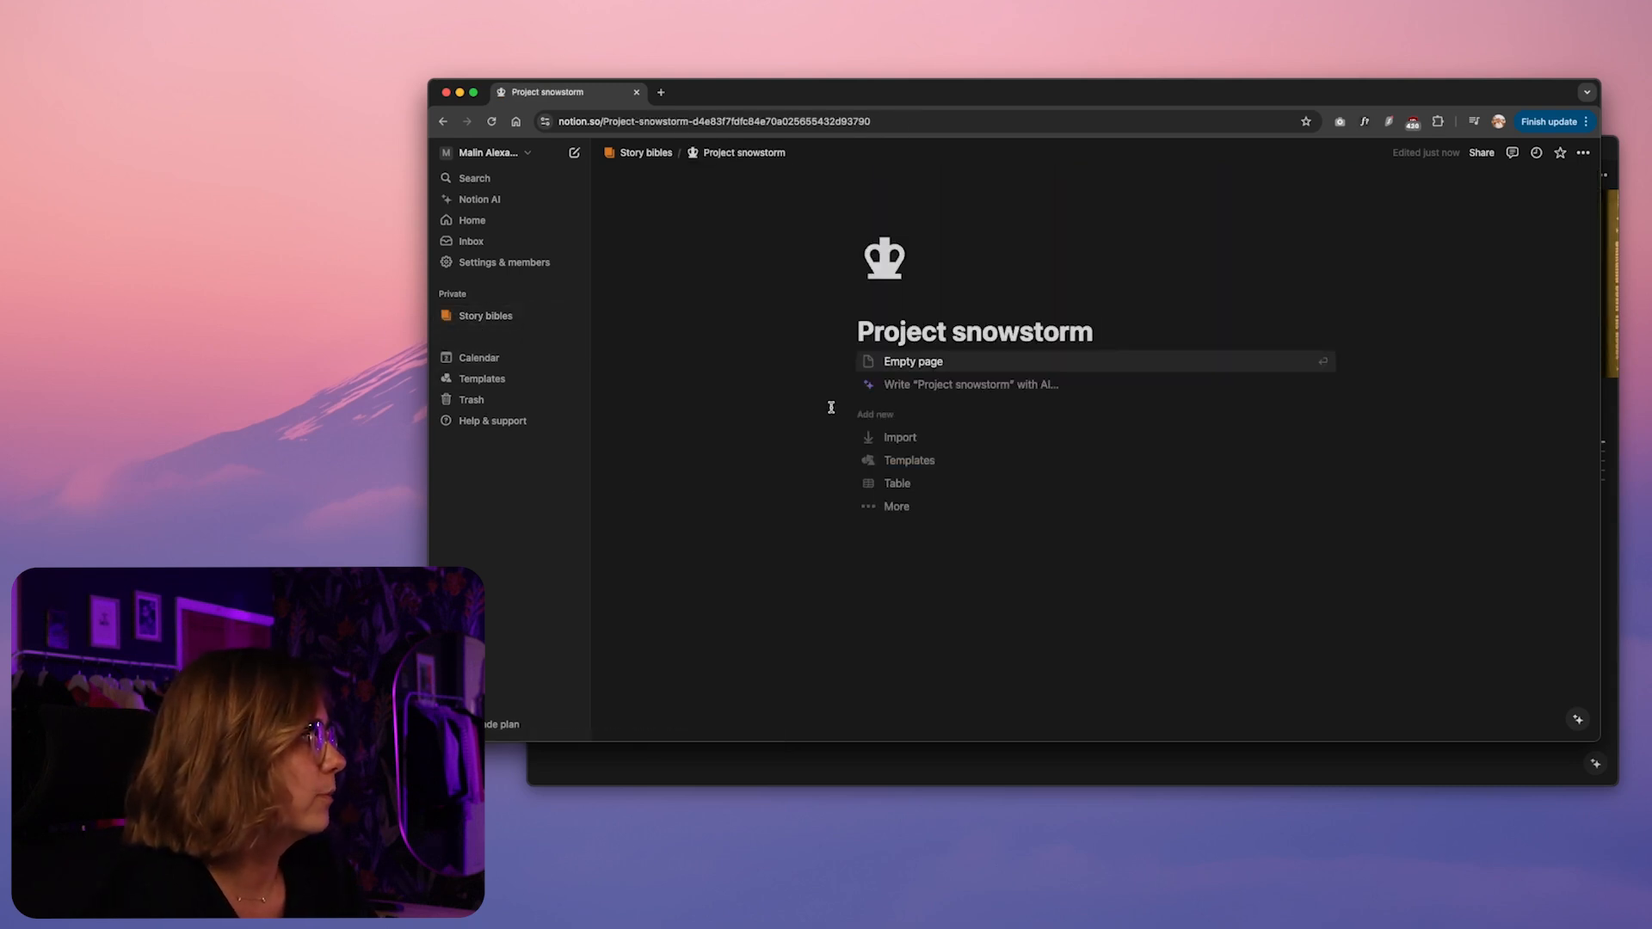
Switch to the Notion desktop app and examine the Worldbuilding galleries of Project Snowstorm in My books
key(super+Tab)
click(666, 678)
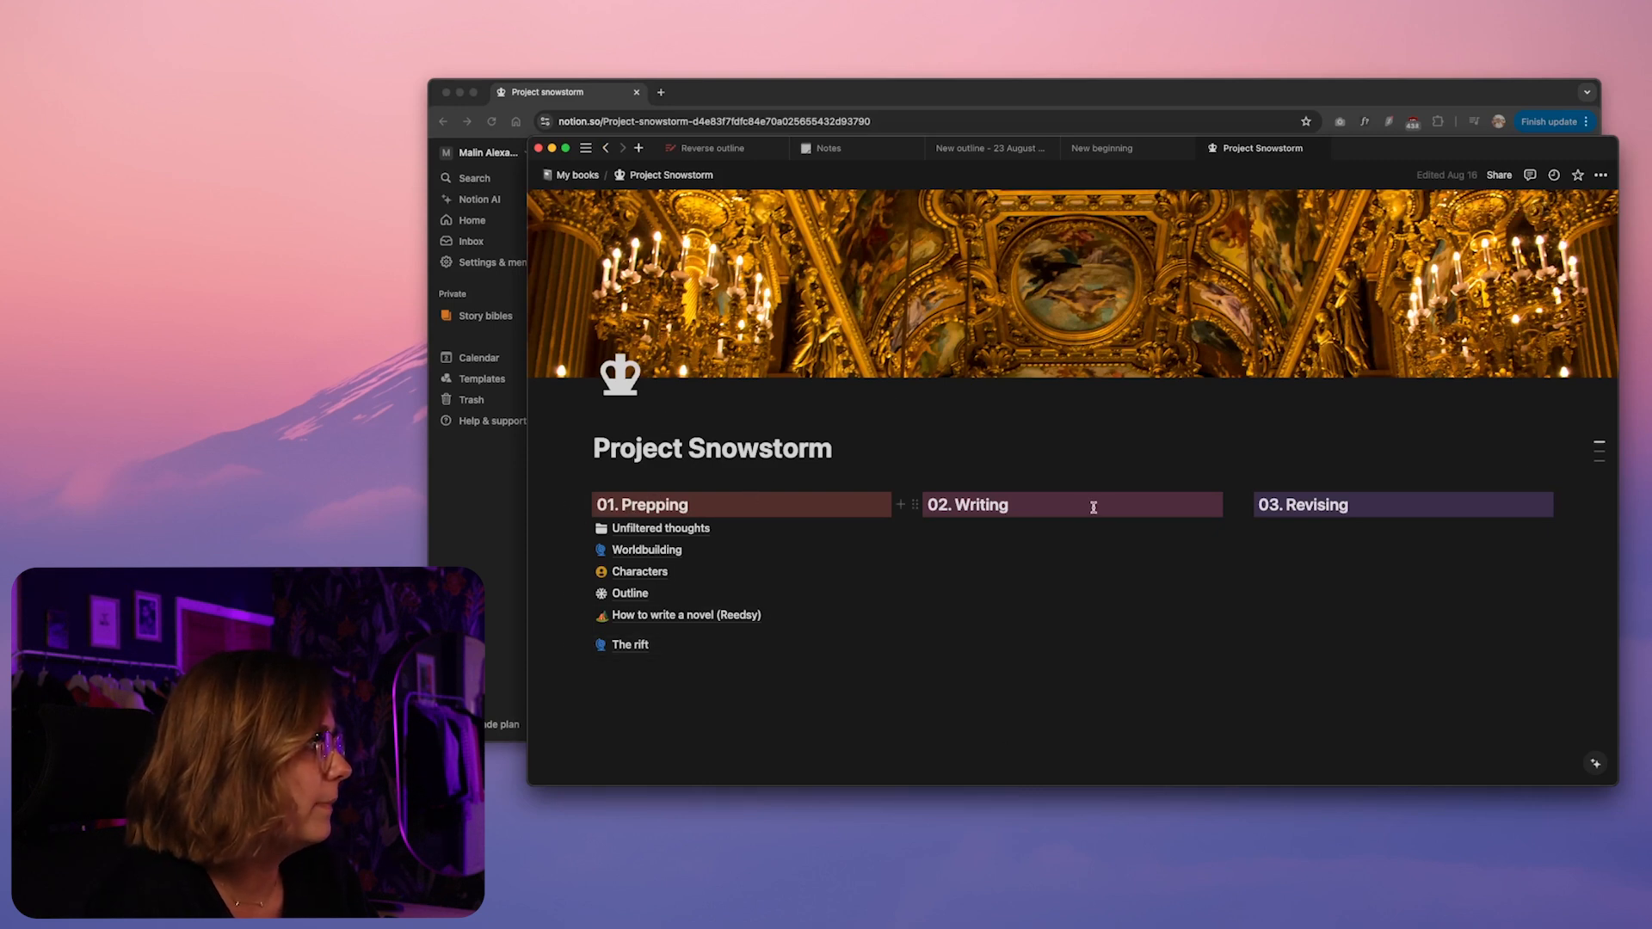
click(659, 550)
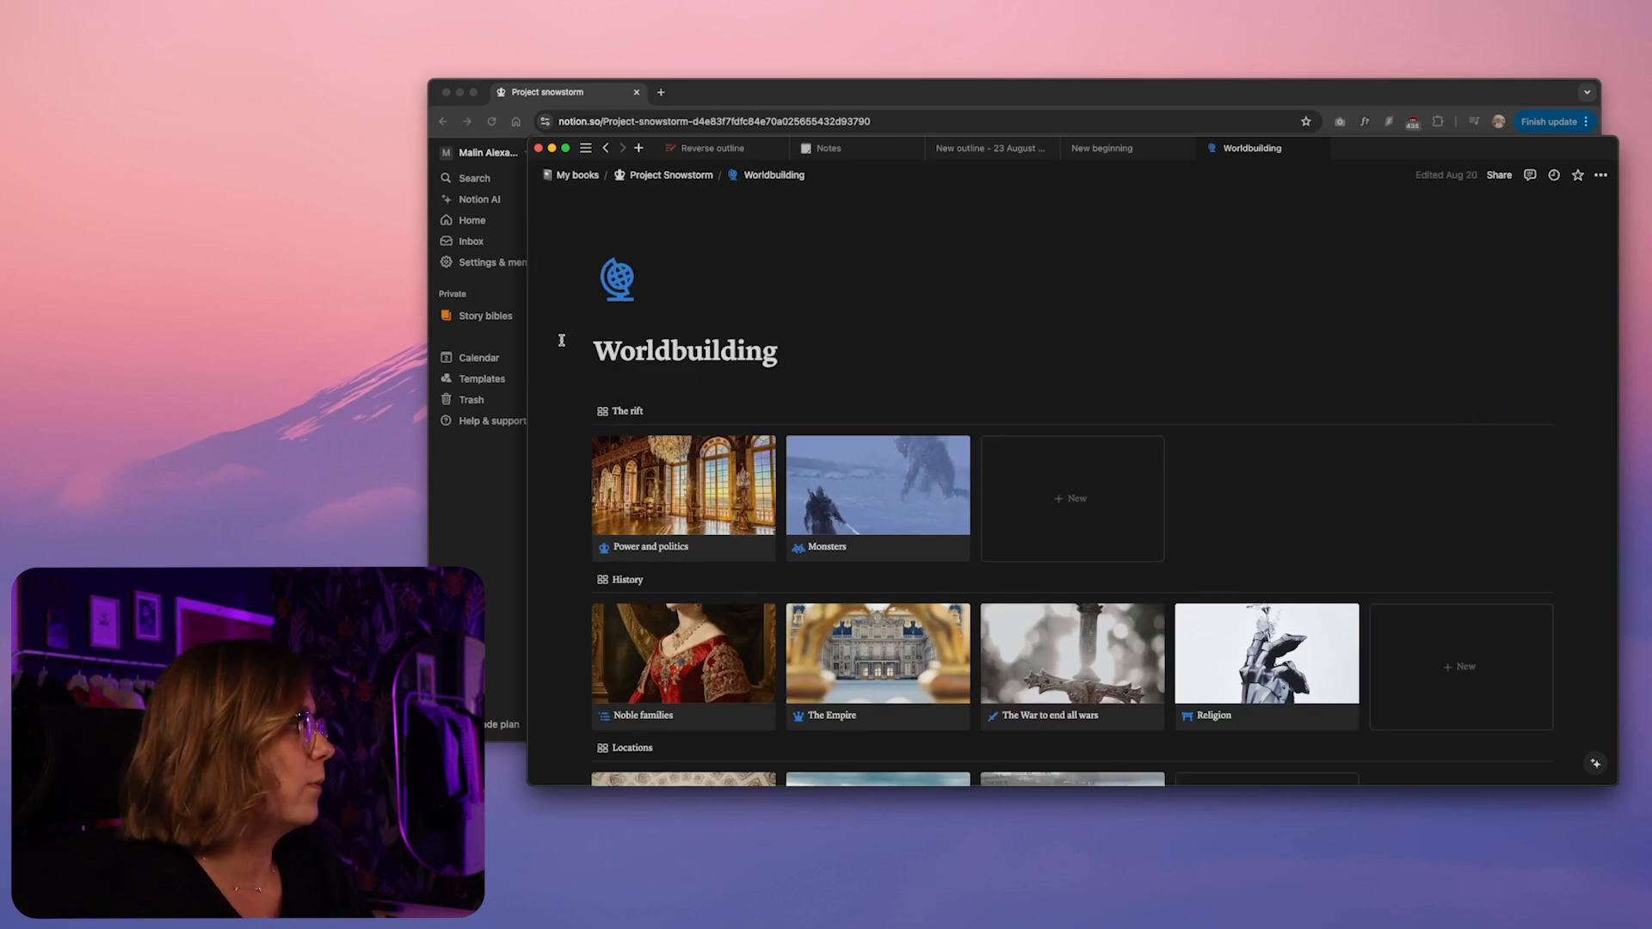
scroll(560, 343, down, 5)
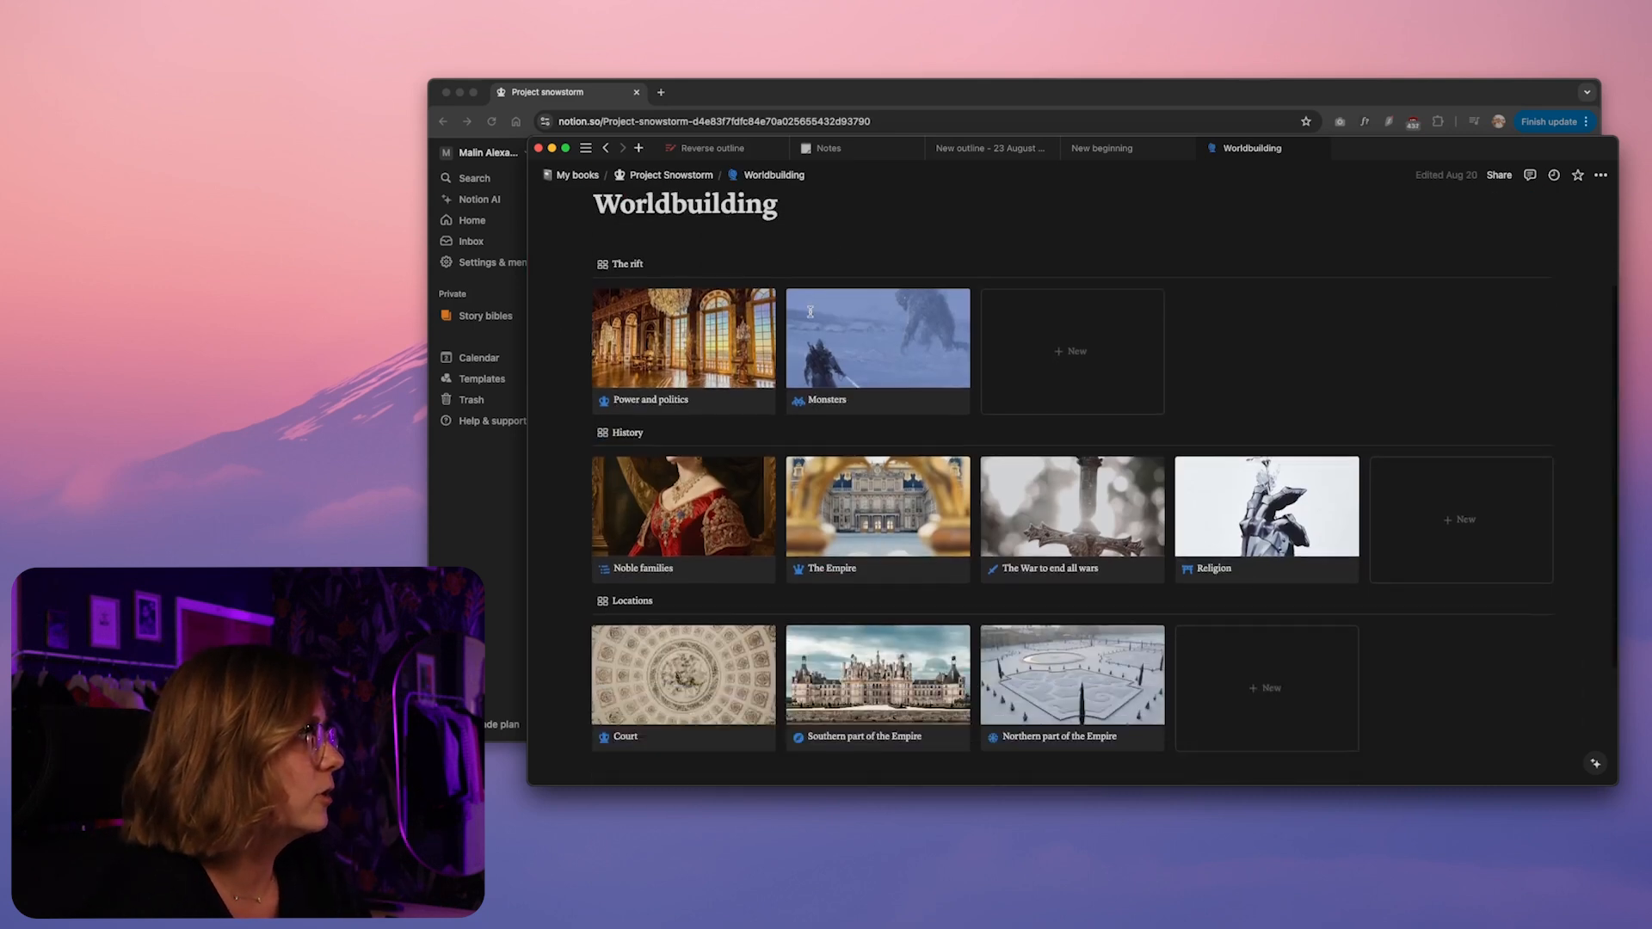
scroll(627, 414, up, 5)
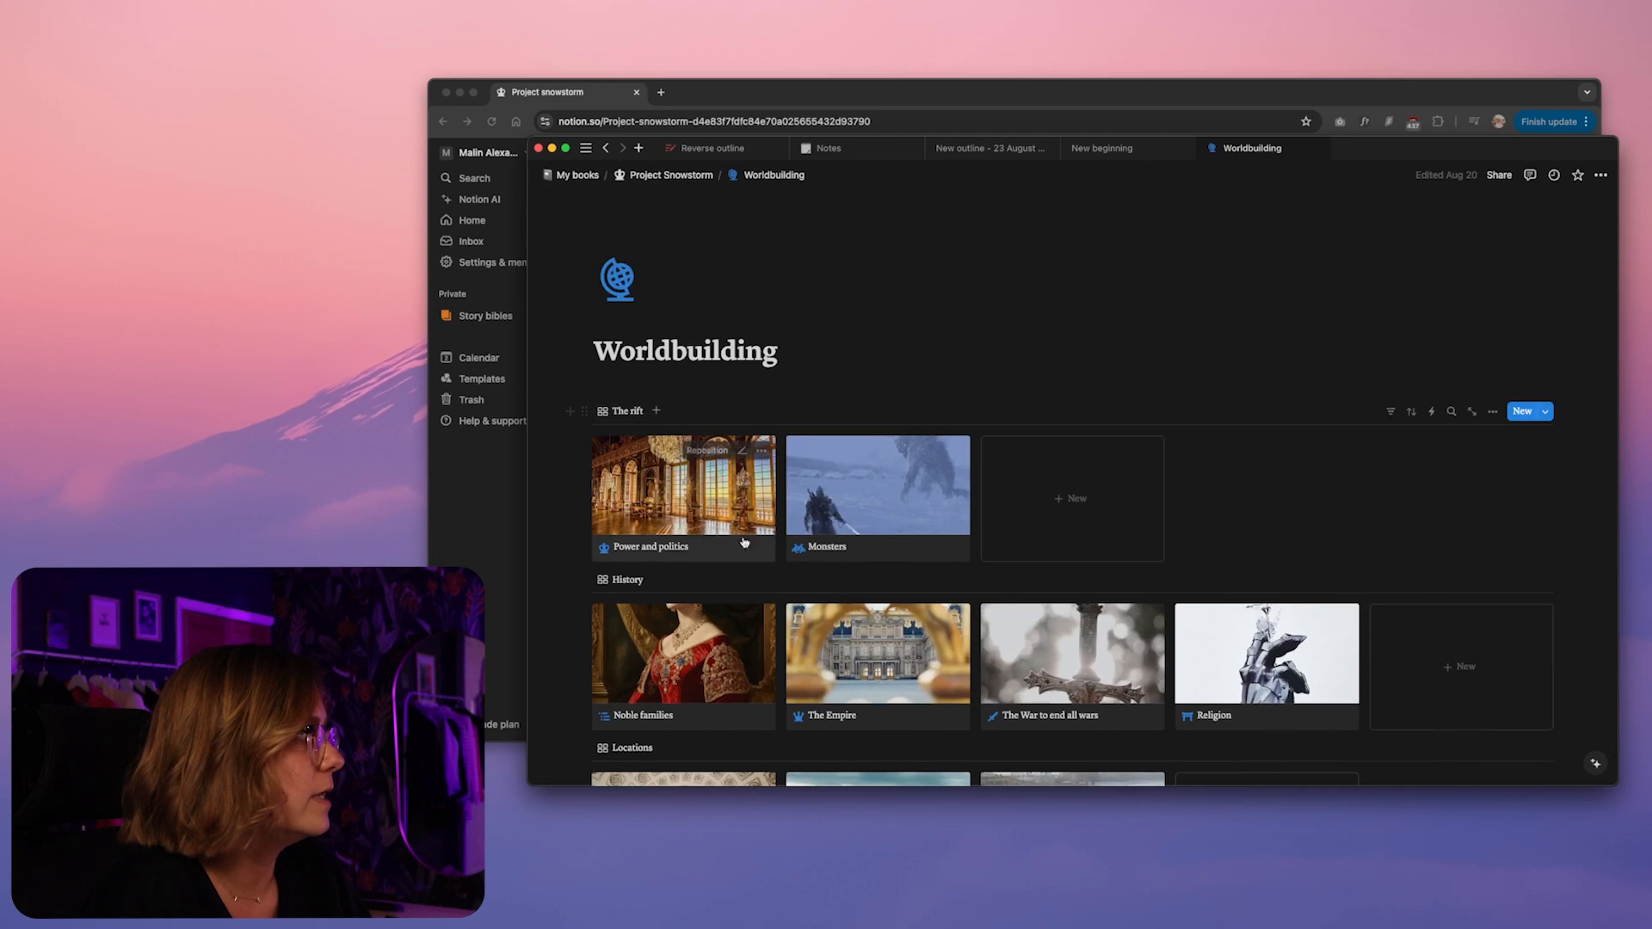
scroll(1196, 345, down, 5)
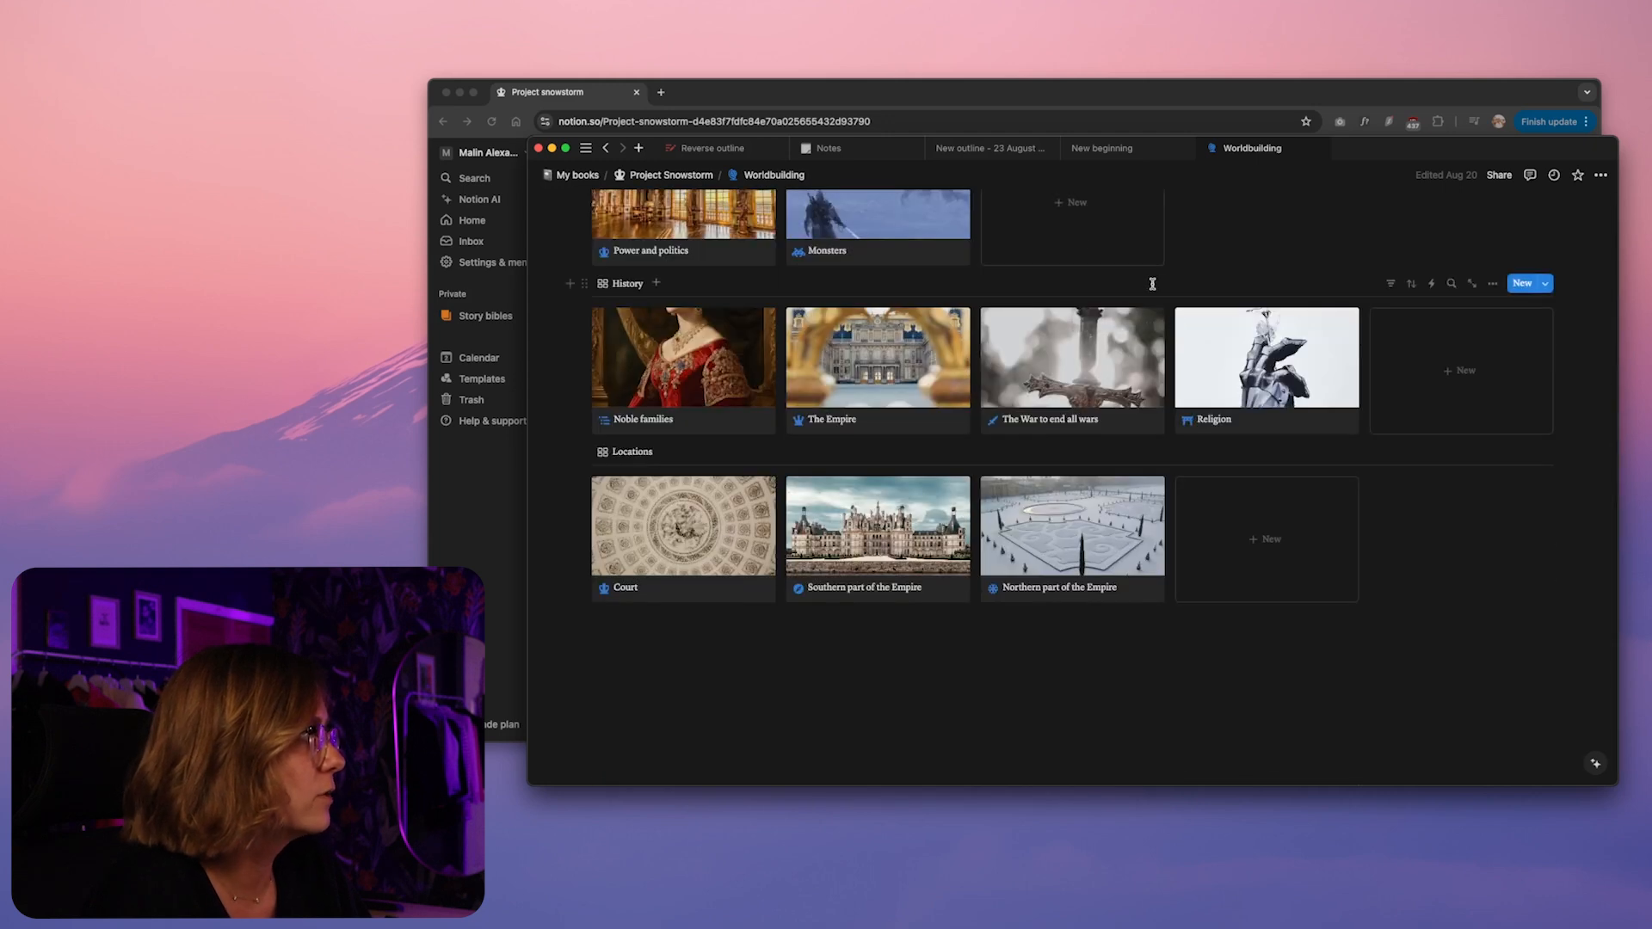
scroll(1153, 277, up, 3)
Examine the Space Princess Project's Worldbuilding gallery and read through its Spaceships page
click(588, 177)
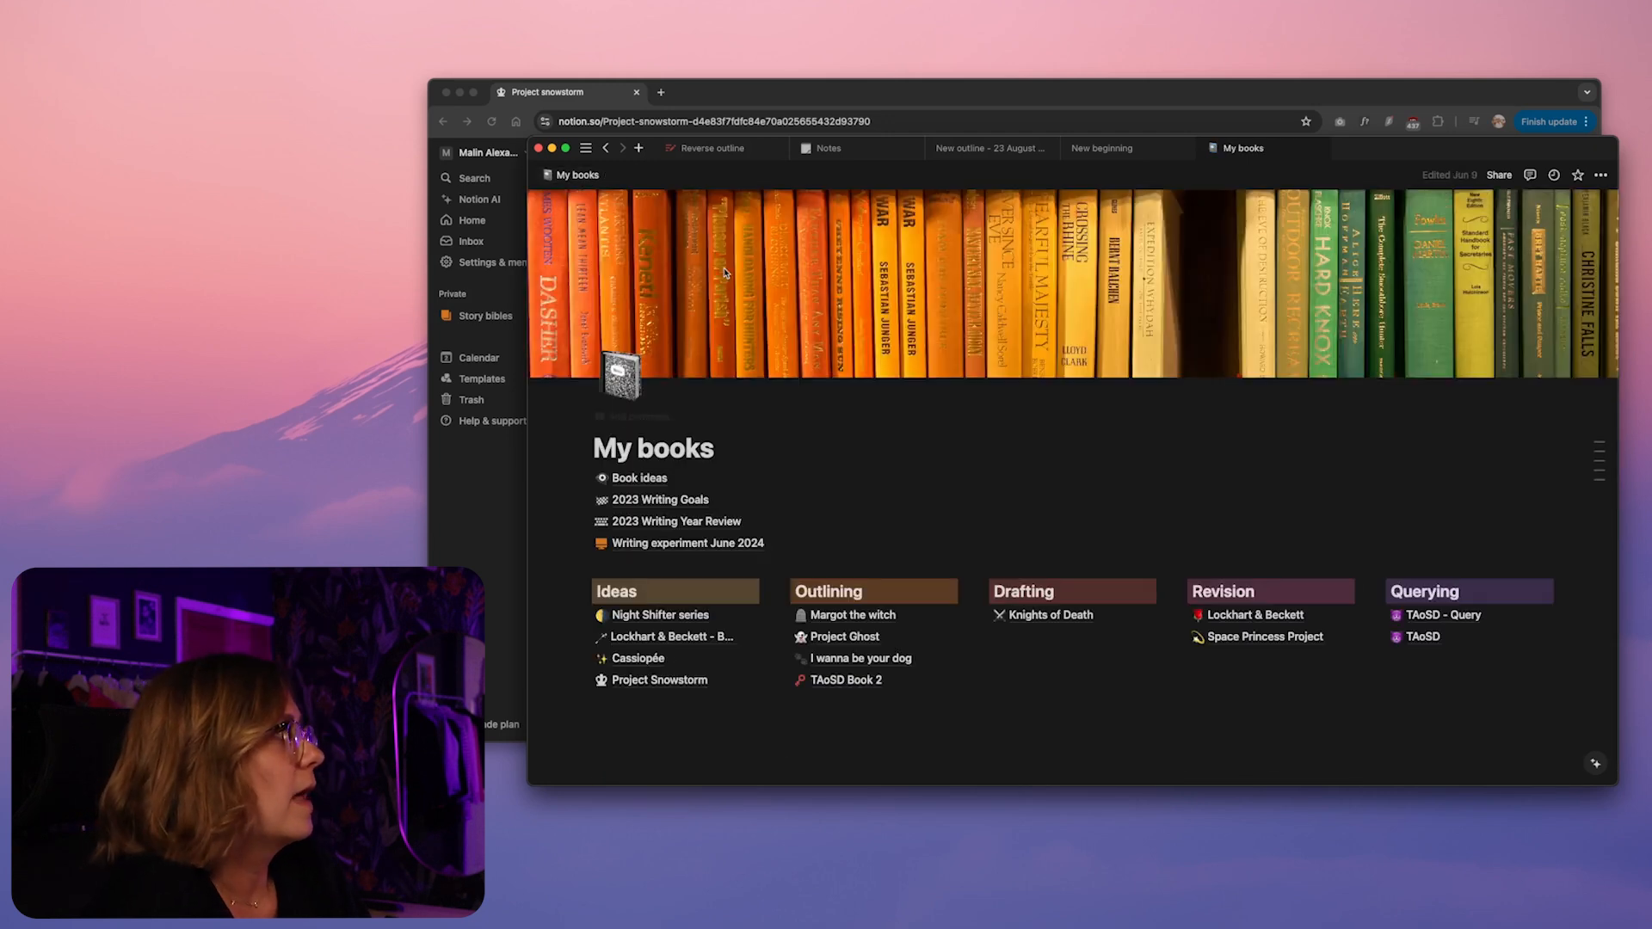
scroll(1040, 462, down, 2)
click(1265, 520)
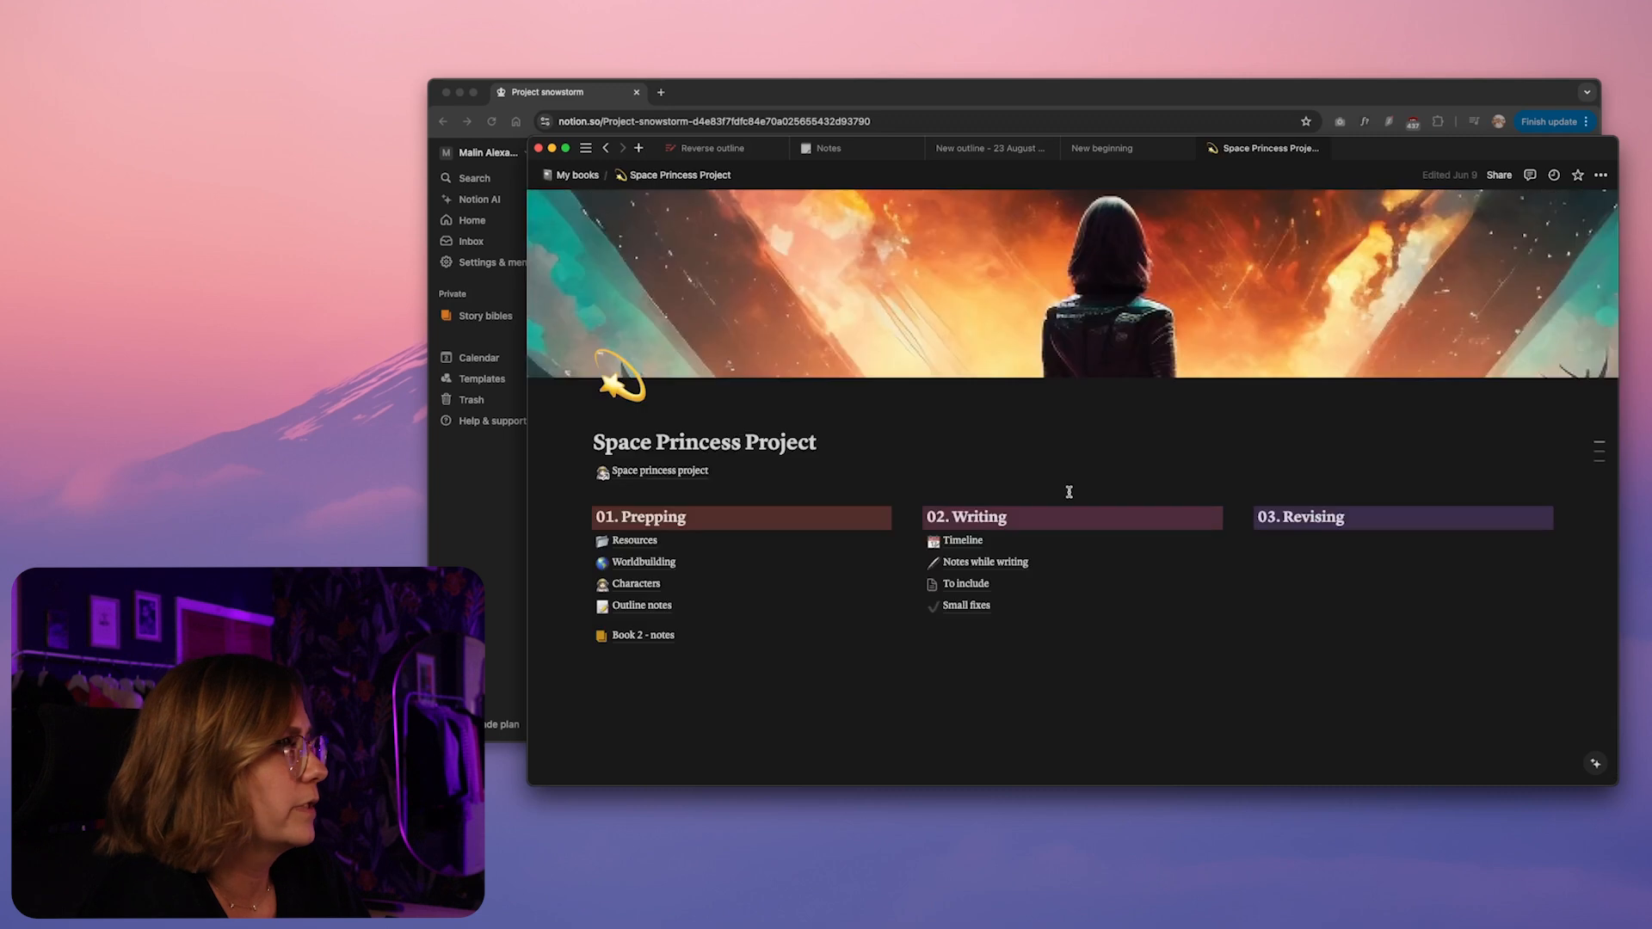
click(640, 568)
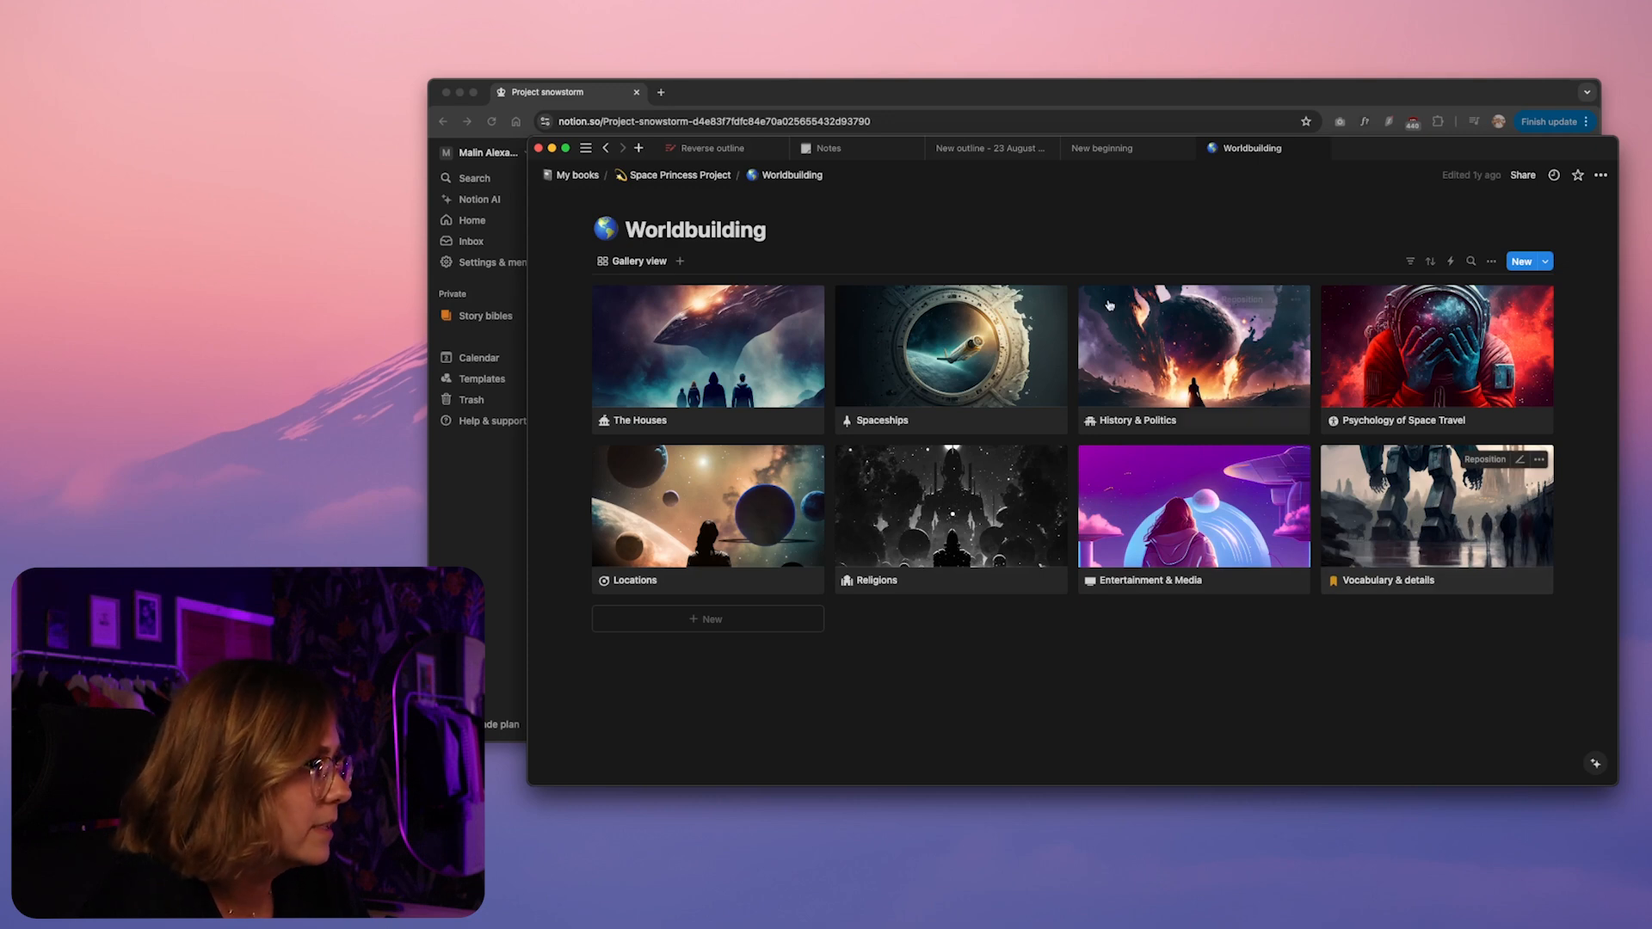
click(927, 351)
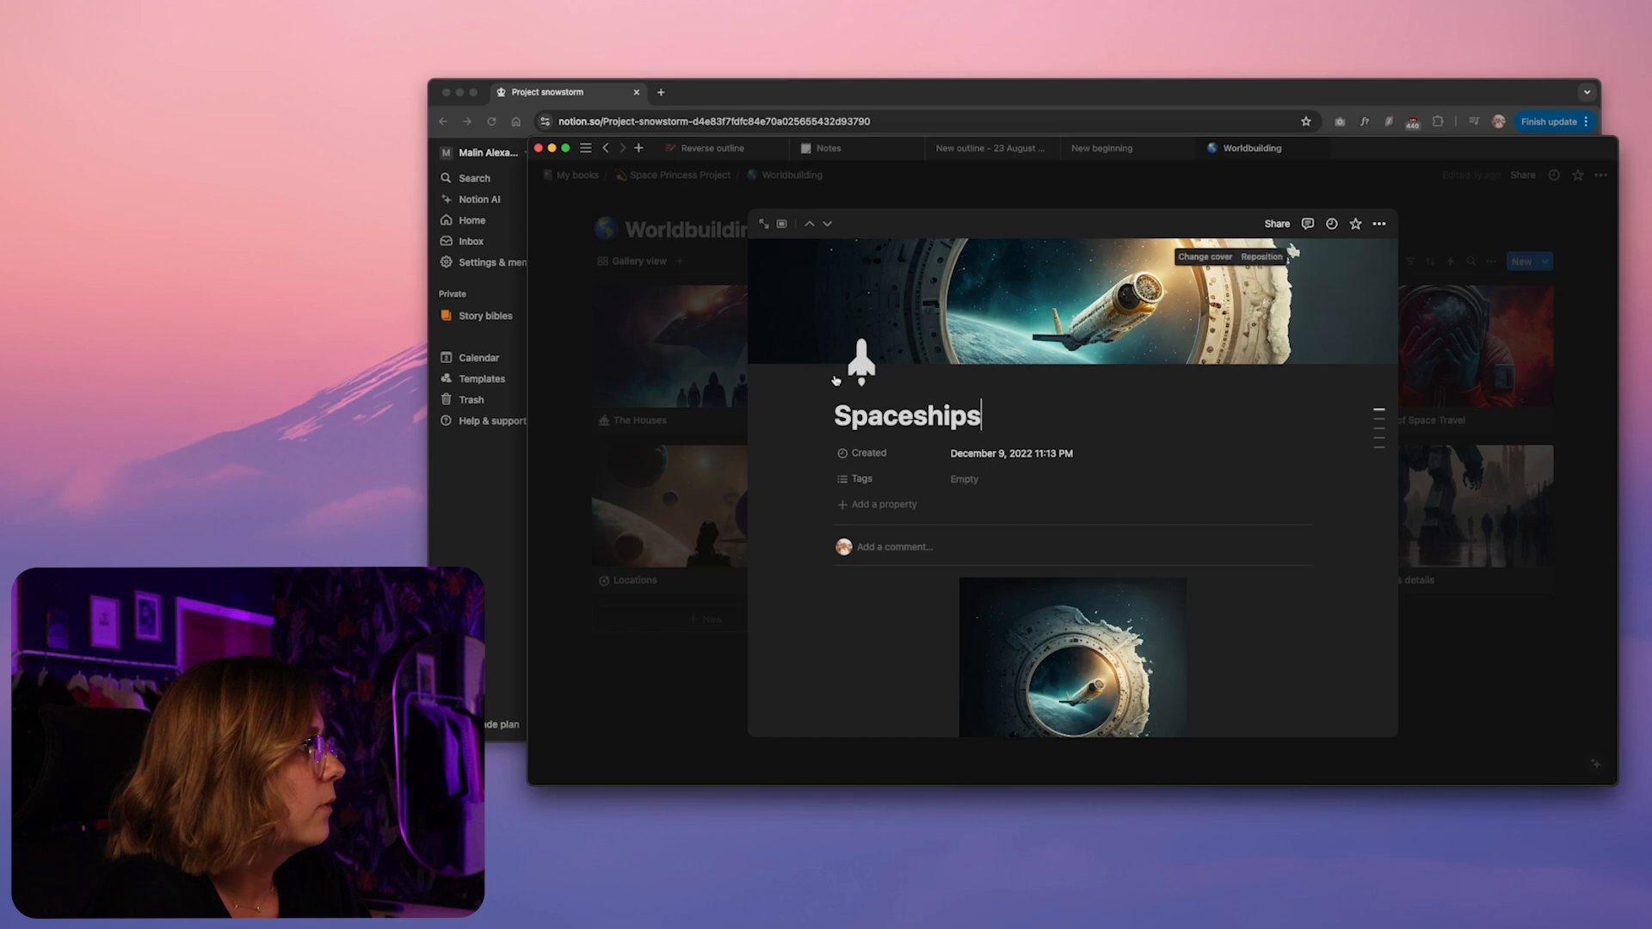
scroll(1118, 568, down, 3)
scroll(1127, 565, down, 5)
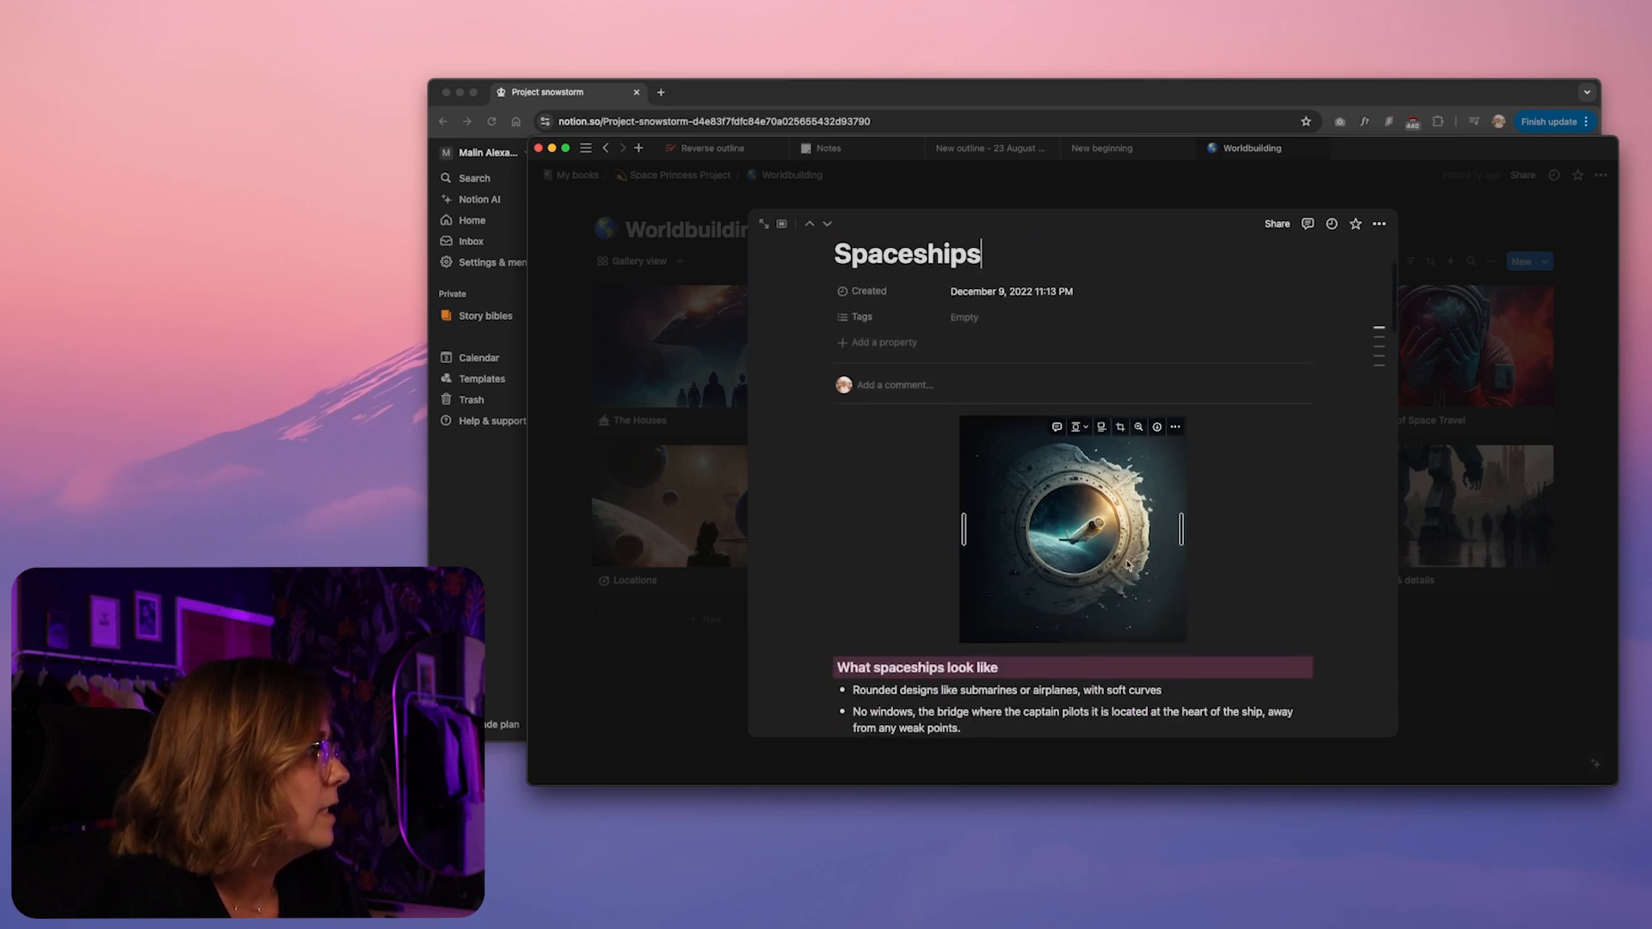
scroll(1293, 509, down, 3)
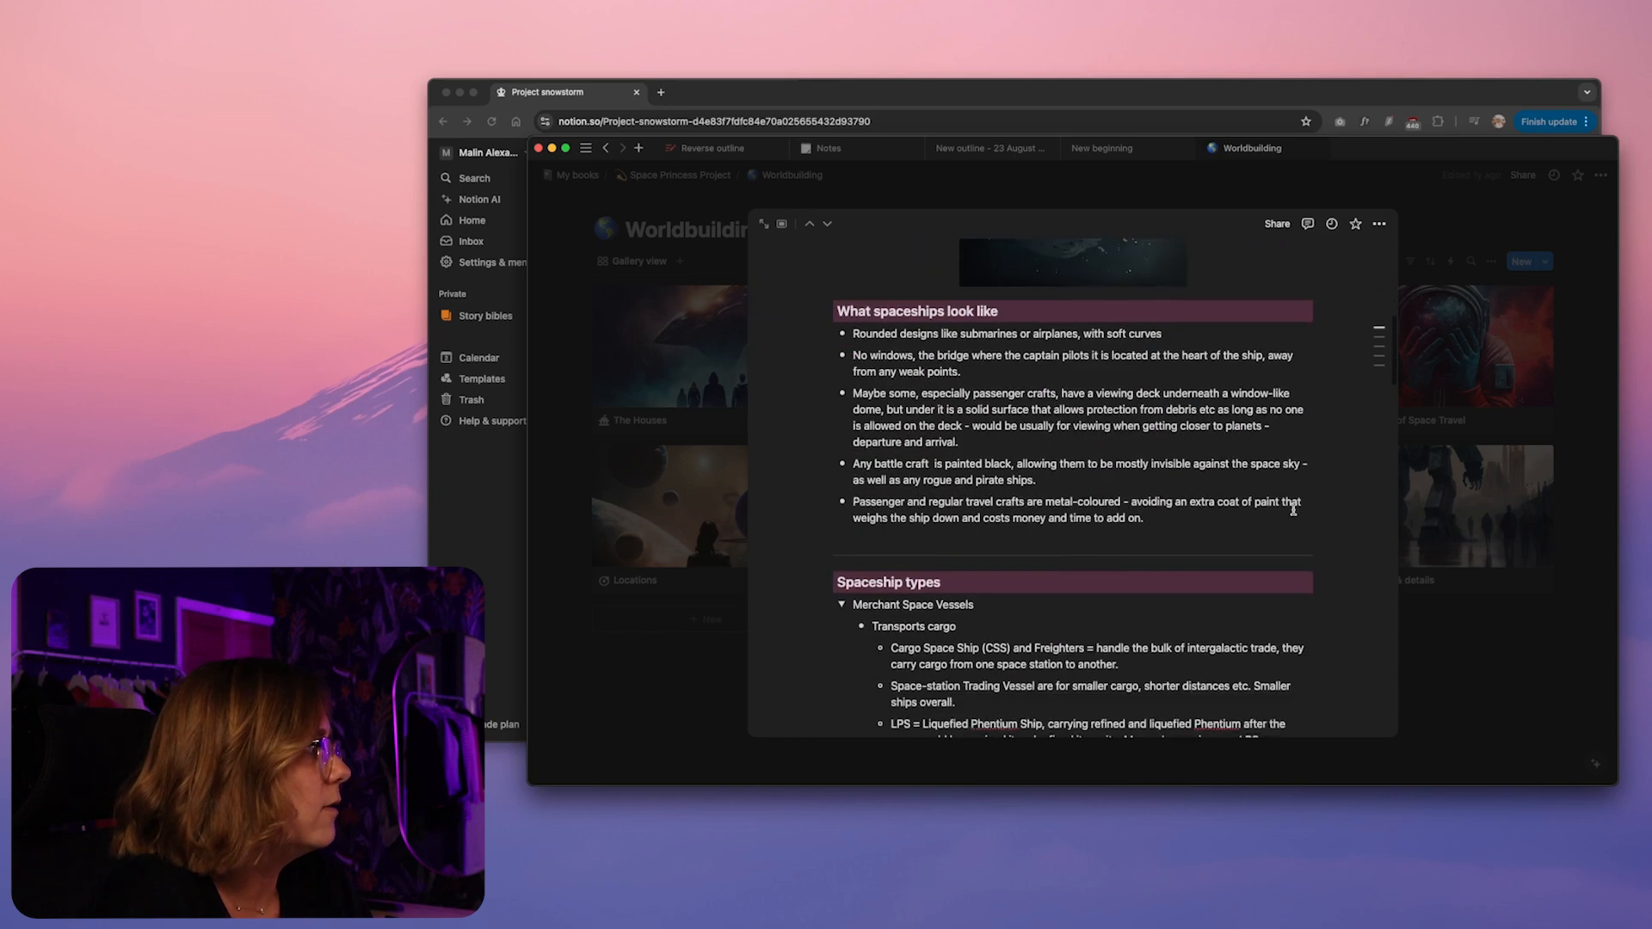
scroll(1276, 421, up, 5)
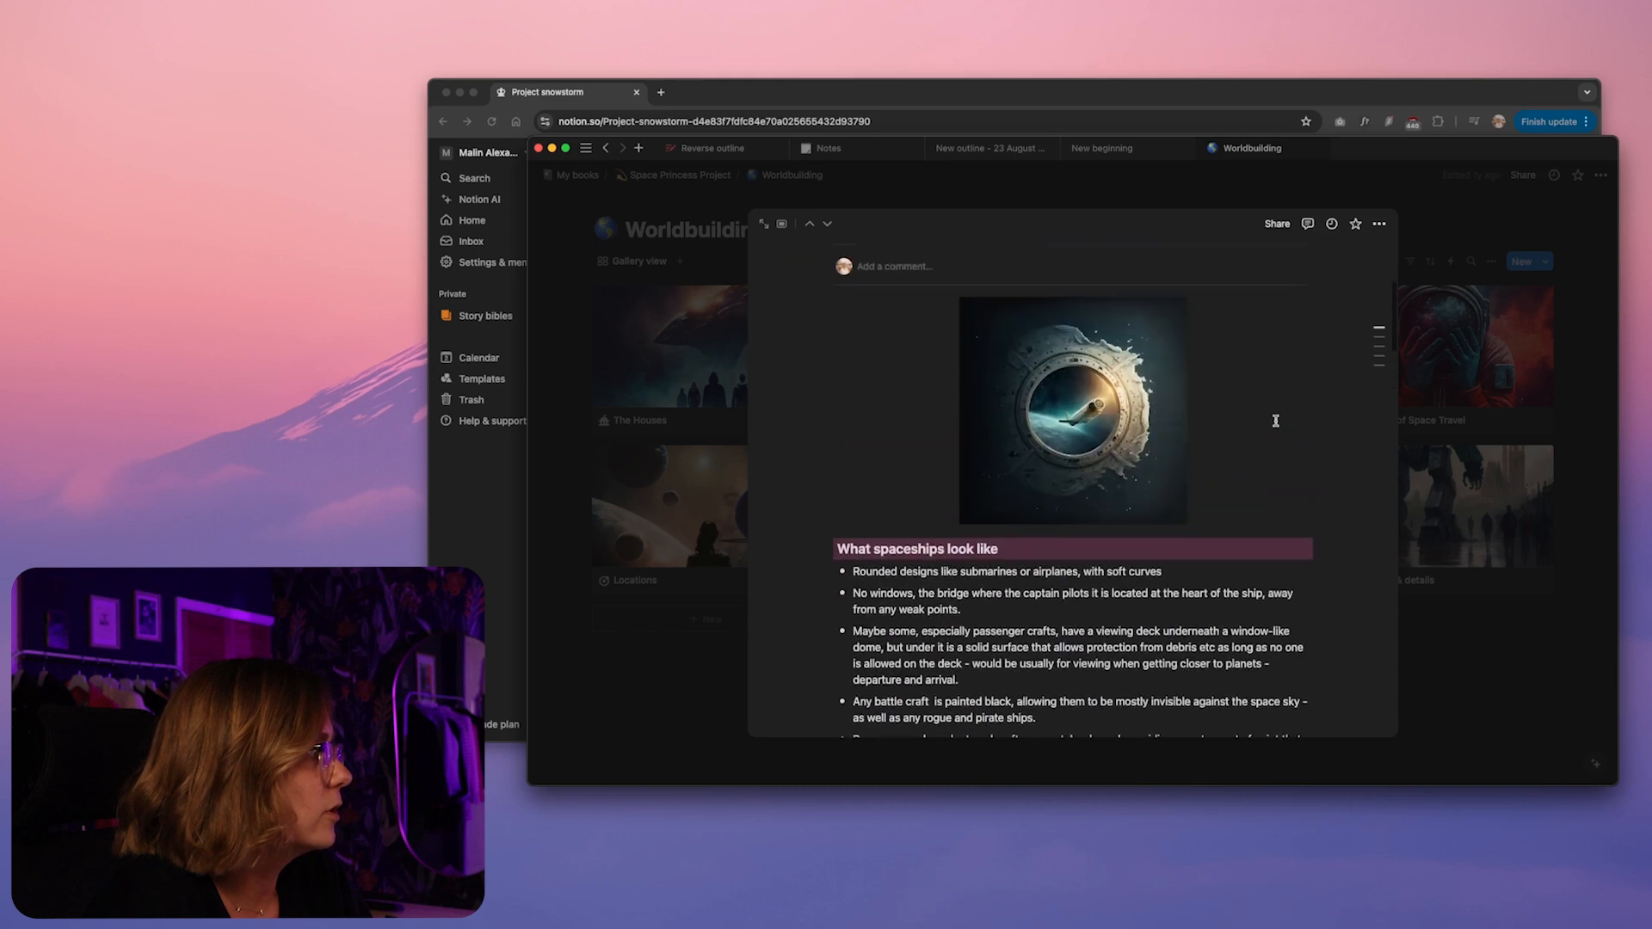
scroll(1276, 416, down, 2)
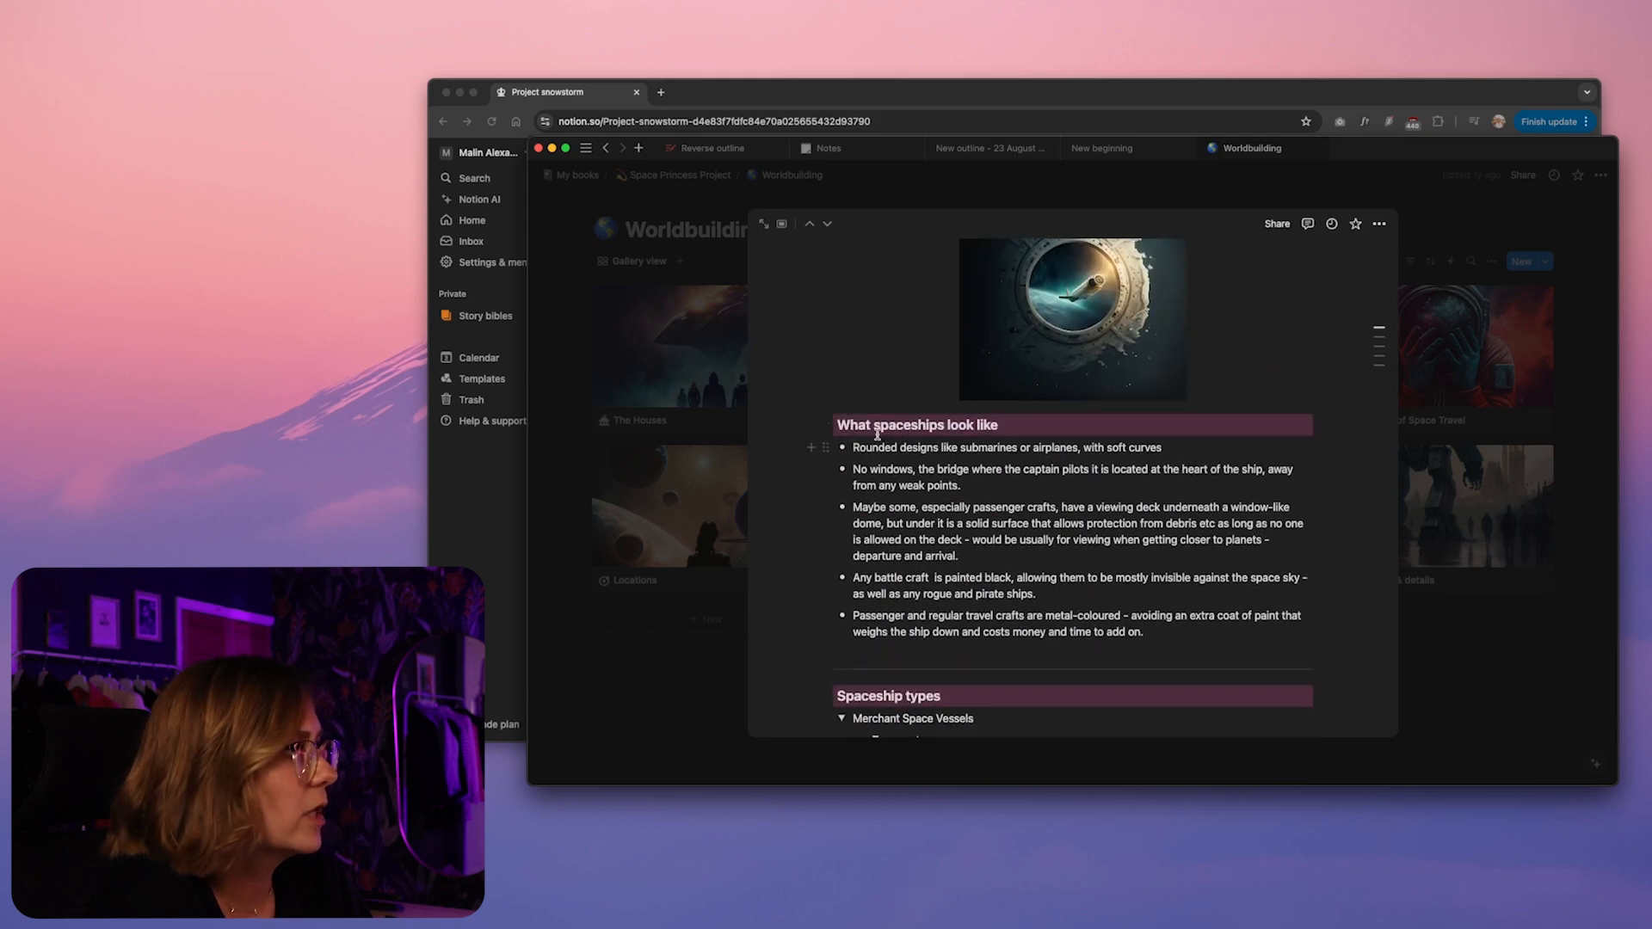
scroll(877, 435, down, 4)
scroll(973, 428, down, 3)
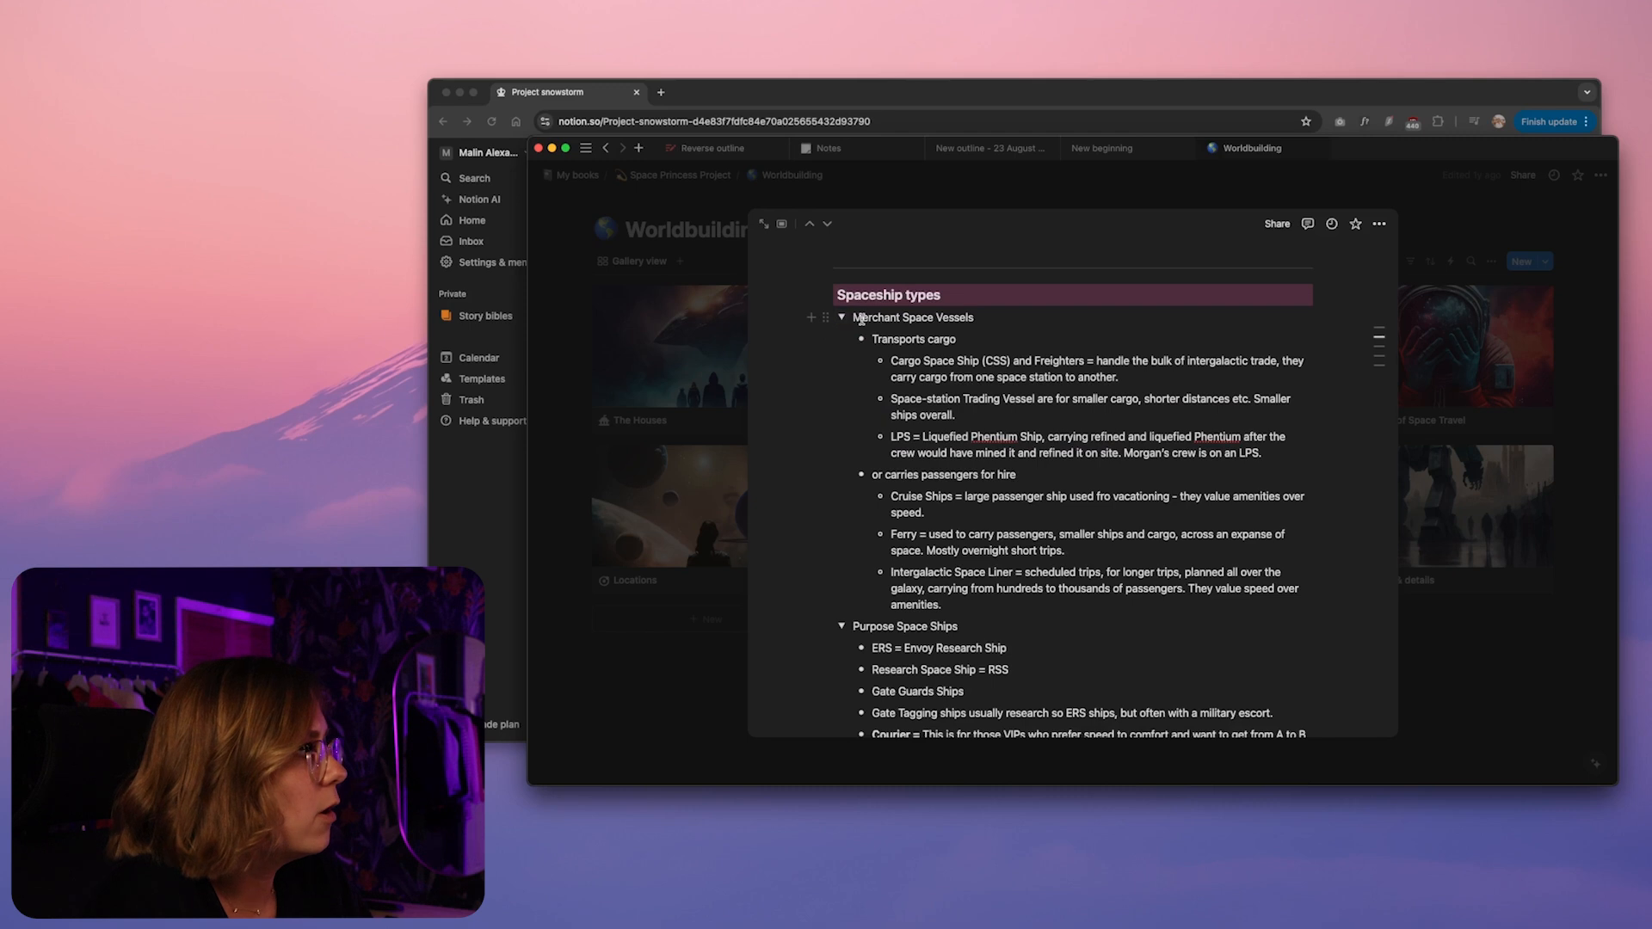
Collapse the Merchant, Purpose, Pleasure and War toggles under Spaceship types, viewing the War Spaceships content
click(843, 318)
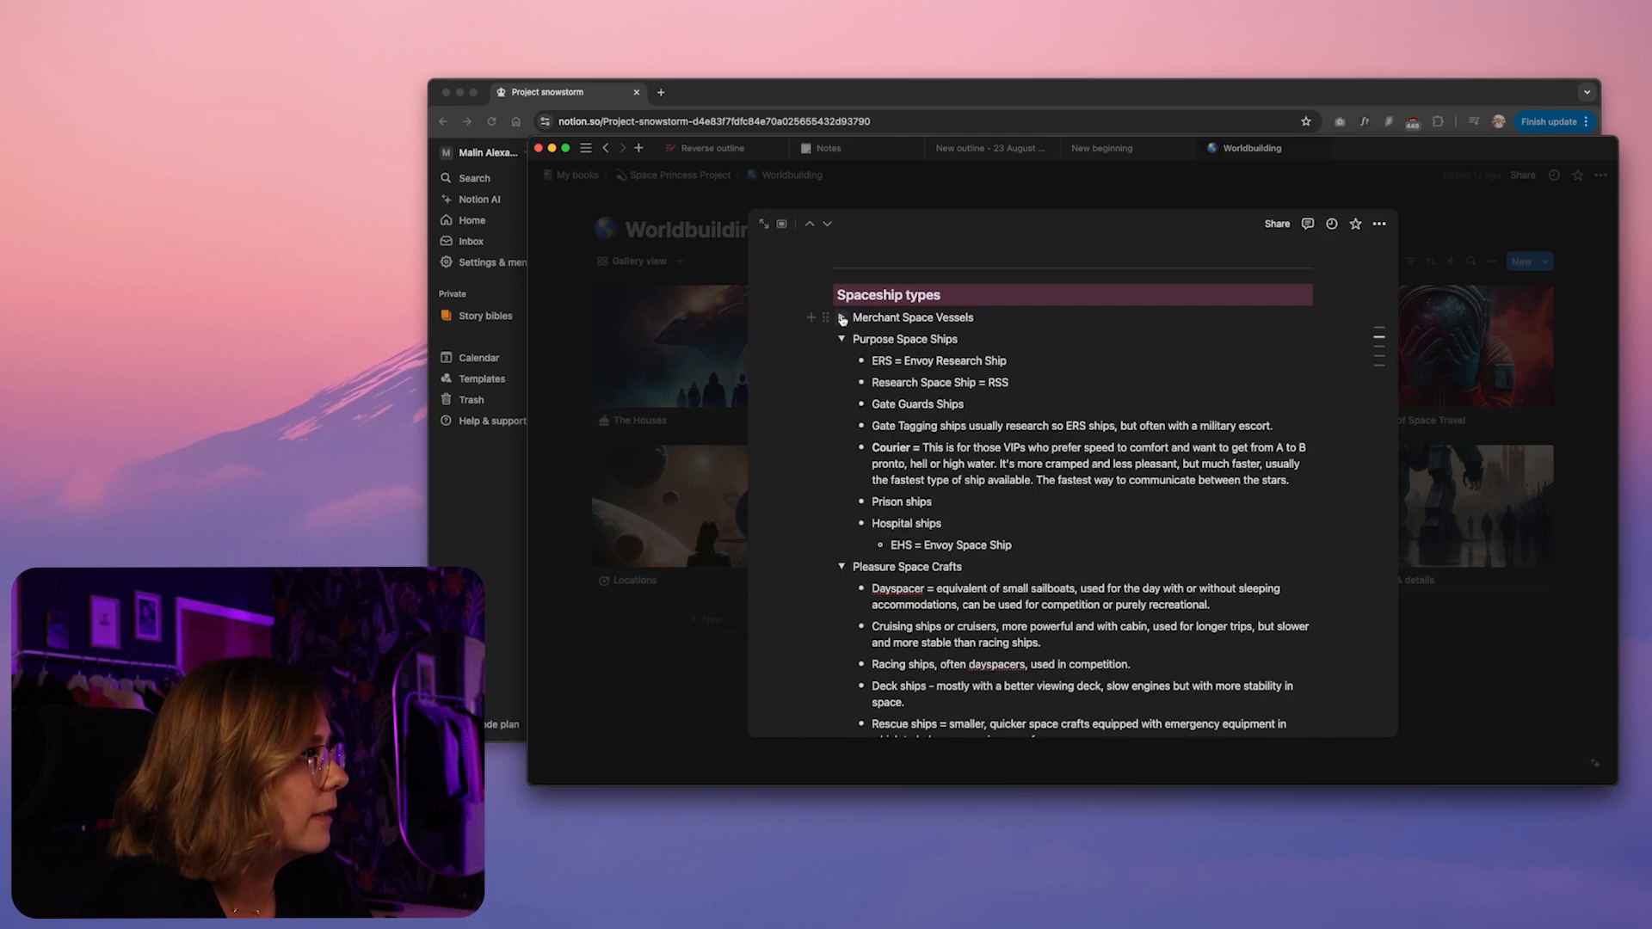
click(840, 339)
click(843, 361)
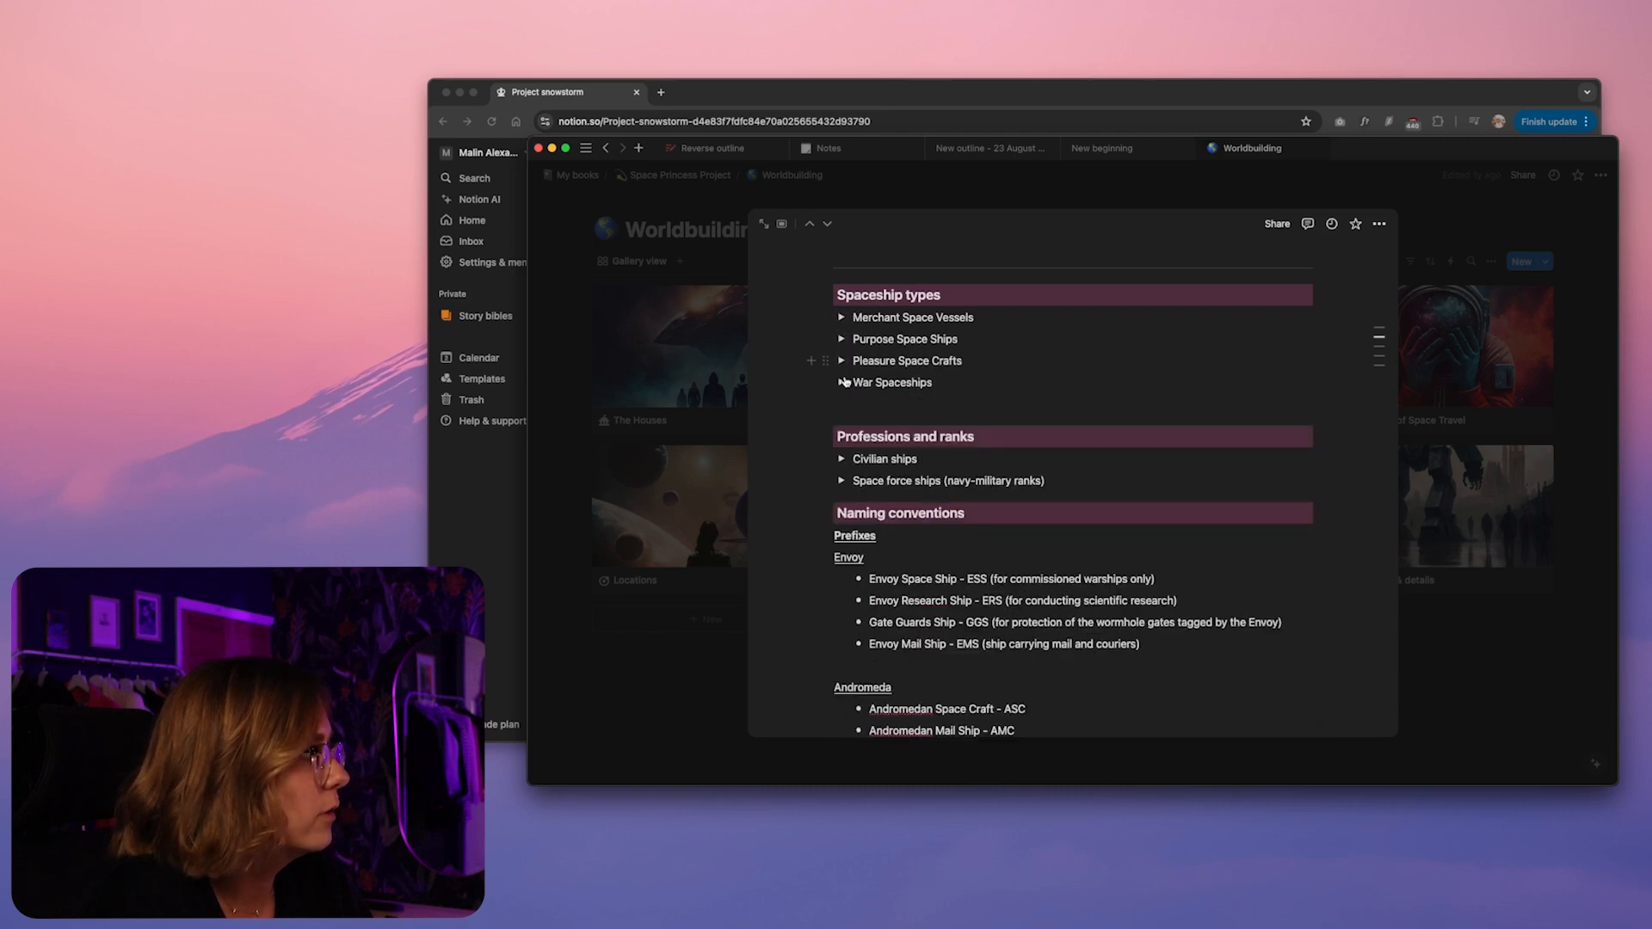
click(842, 383)
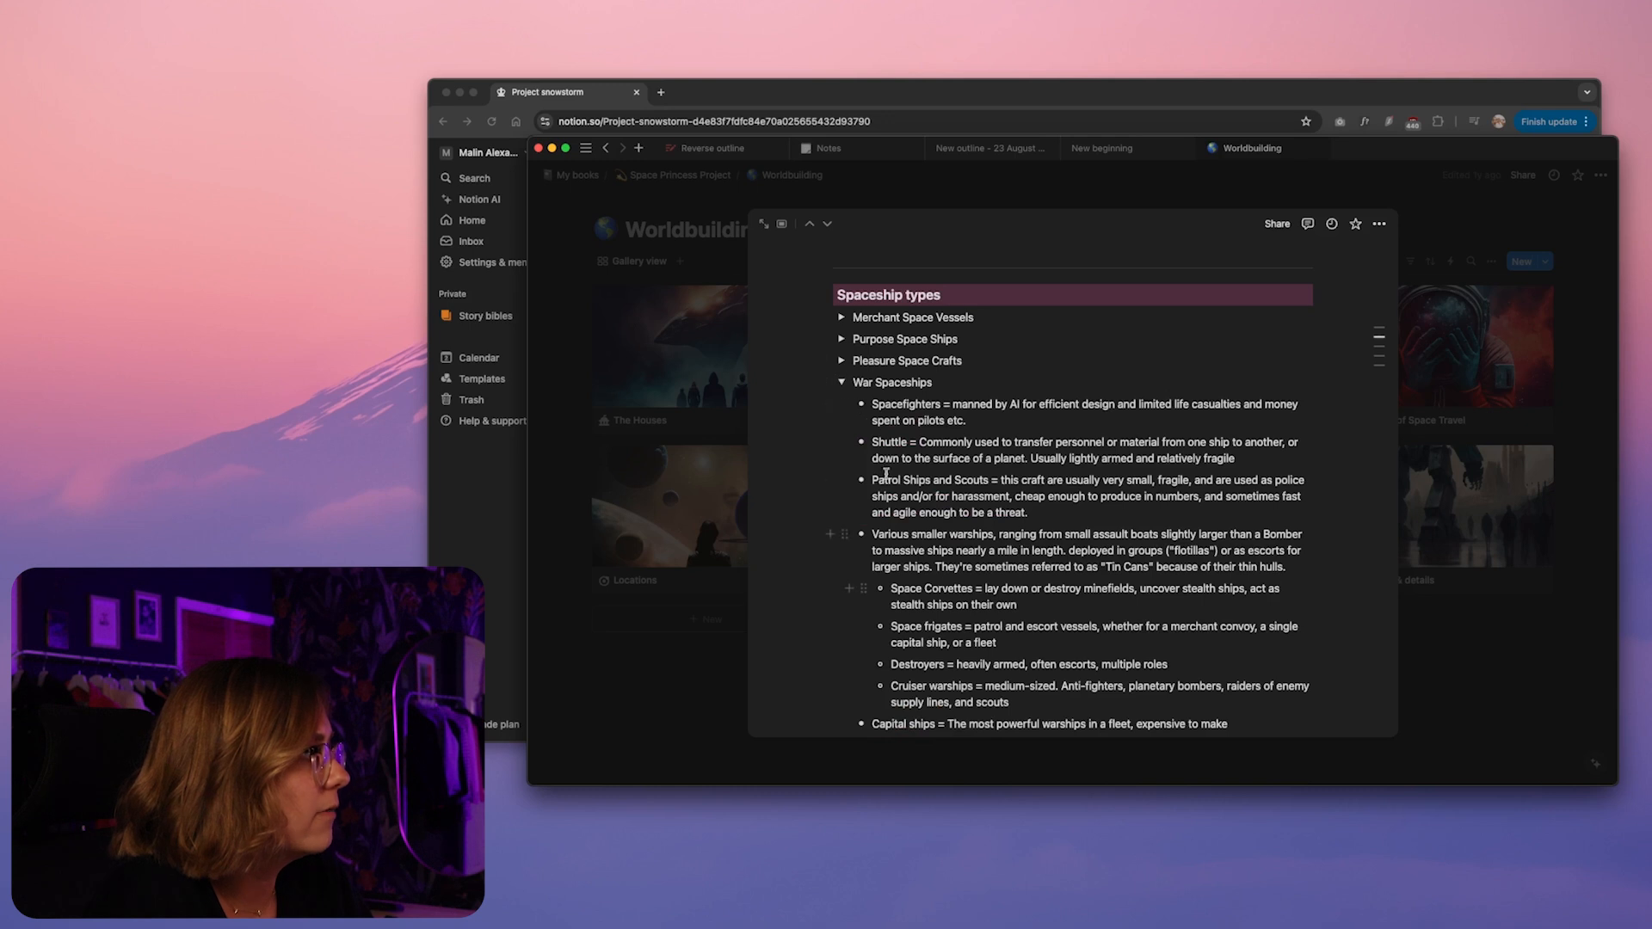
click(842, 384)
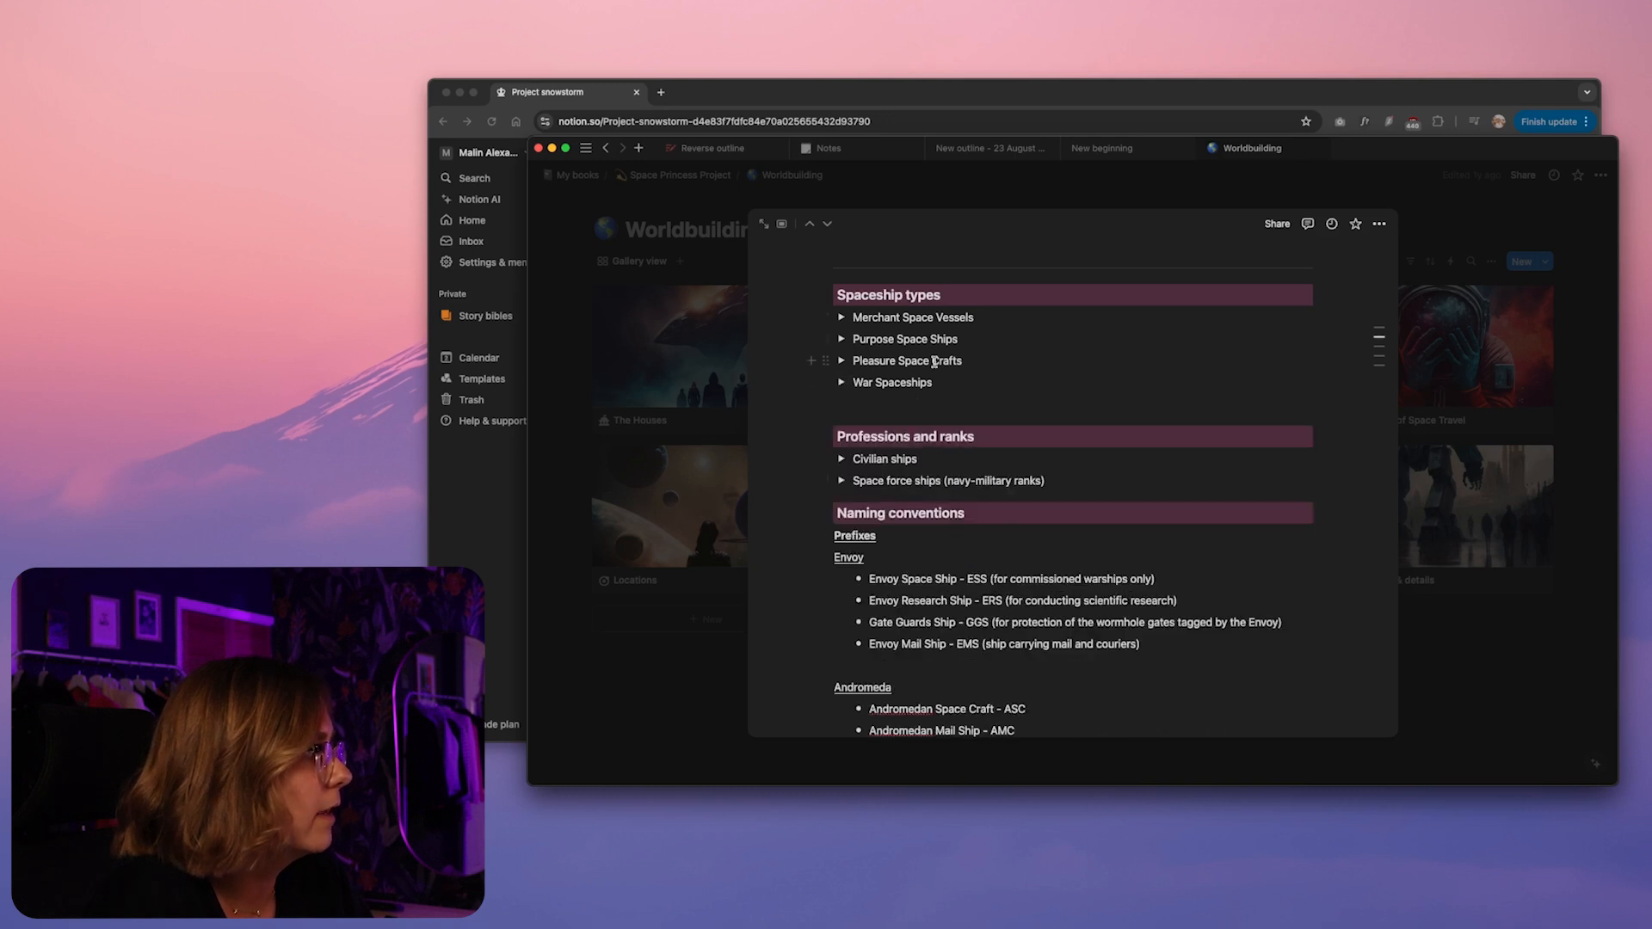
Use the Spaceships page's heading outline to jump to Naming conventions and look over that section
scroll(1036, 509, down, 2)
scroll(1036, 509, up, 3)
mouse_move(1382, 339)
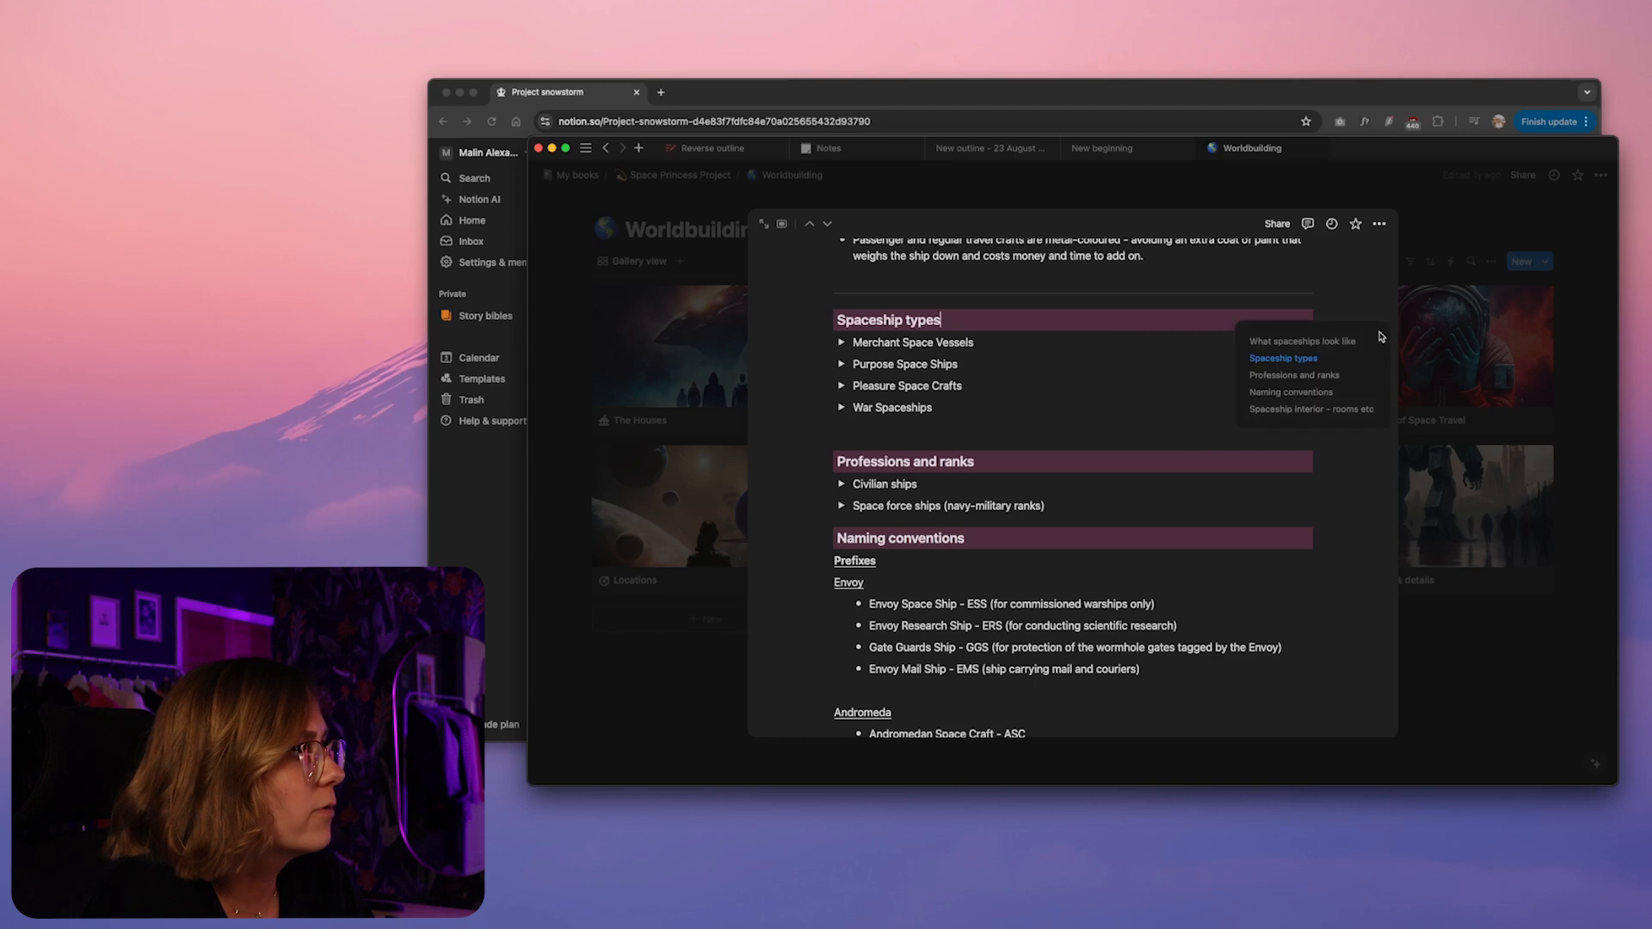
click(1309, 393)
click(961, 540)
scroll(963, 569, down, 2)
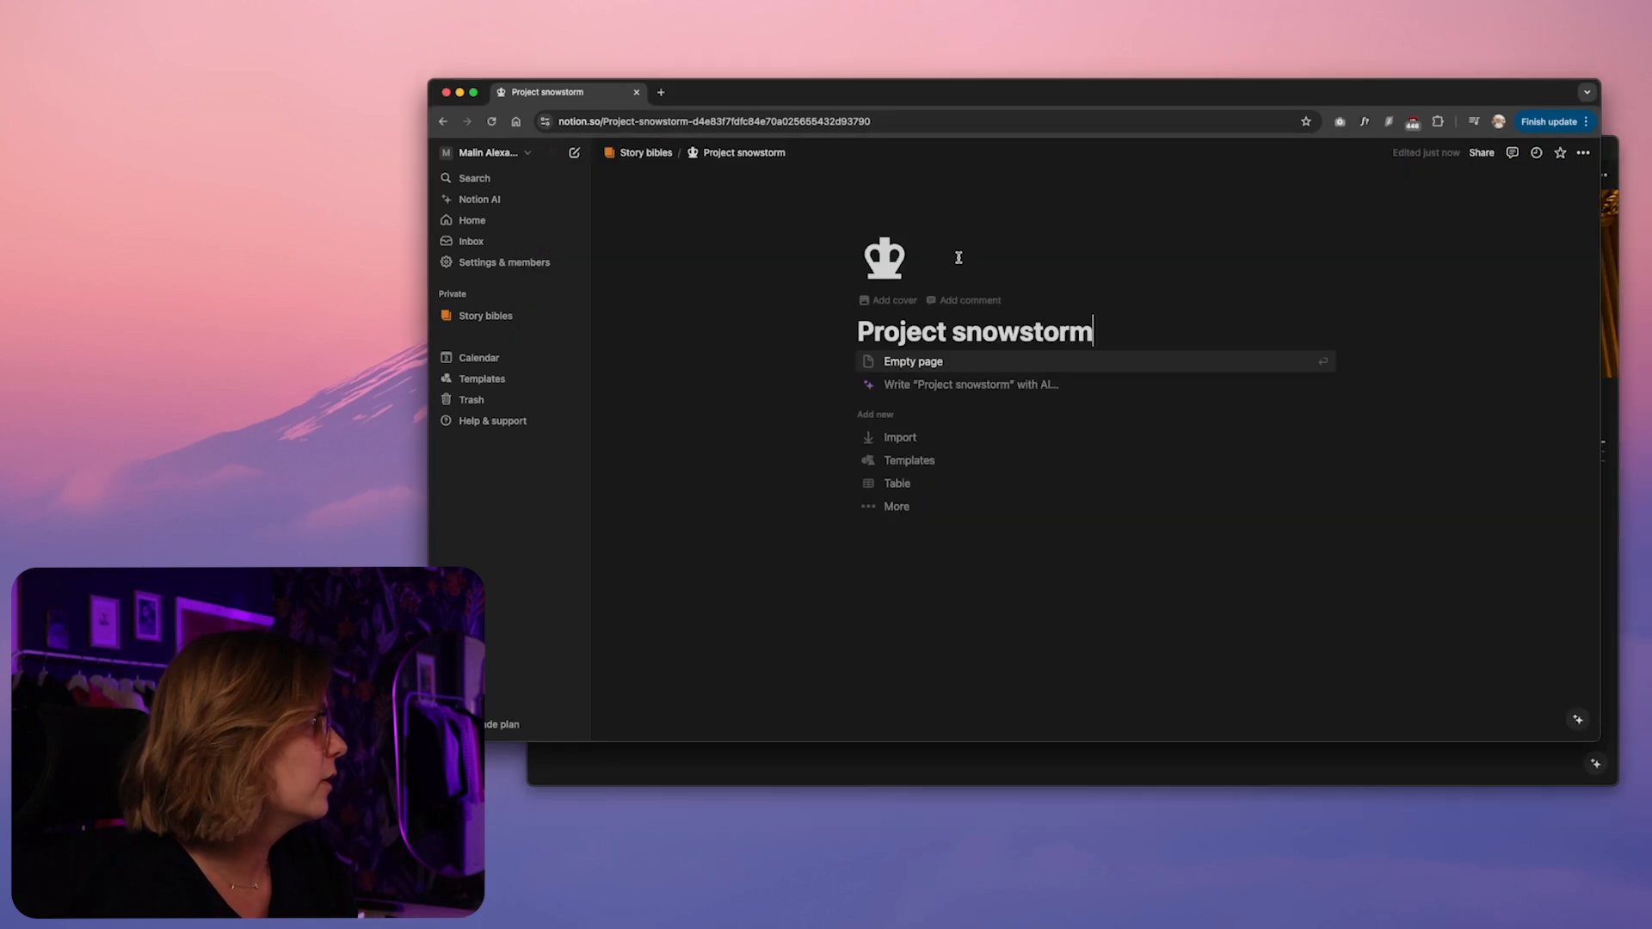
In the browser workspace, give Project snowstorm an Unsplash cover found with "versailles", choosing the pale carved ceiling with a round medallion
click(893, 300)
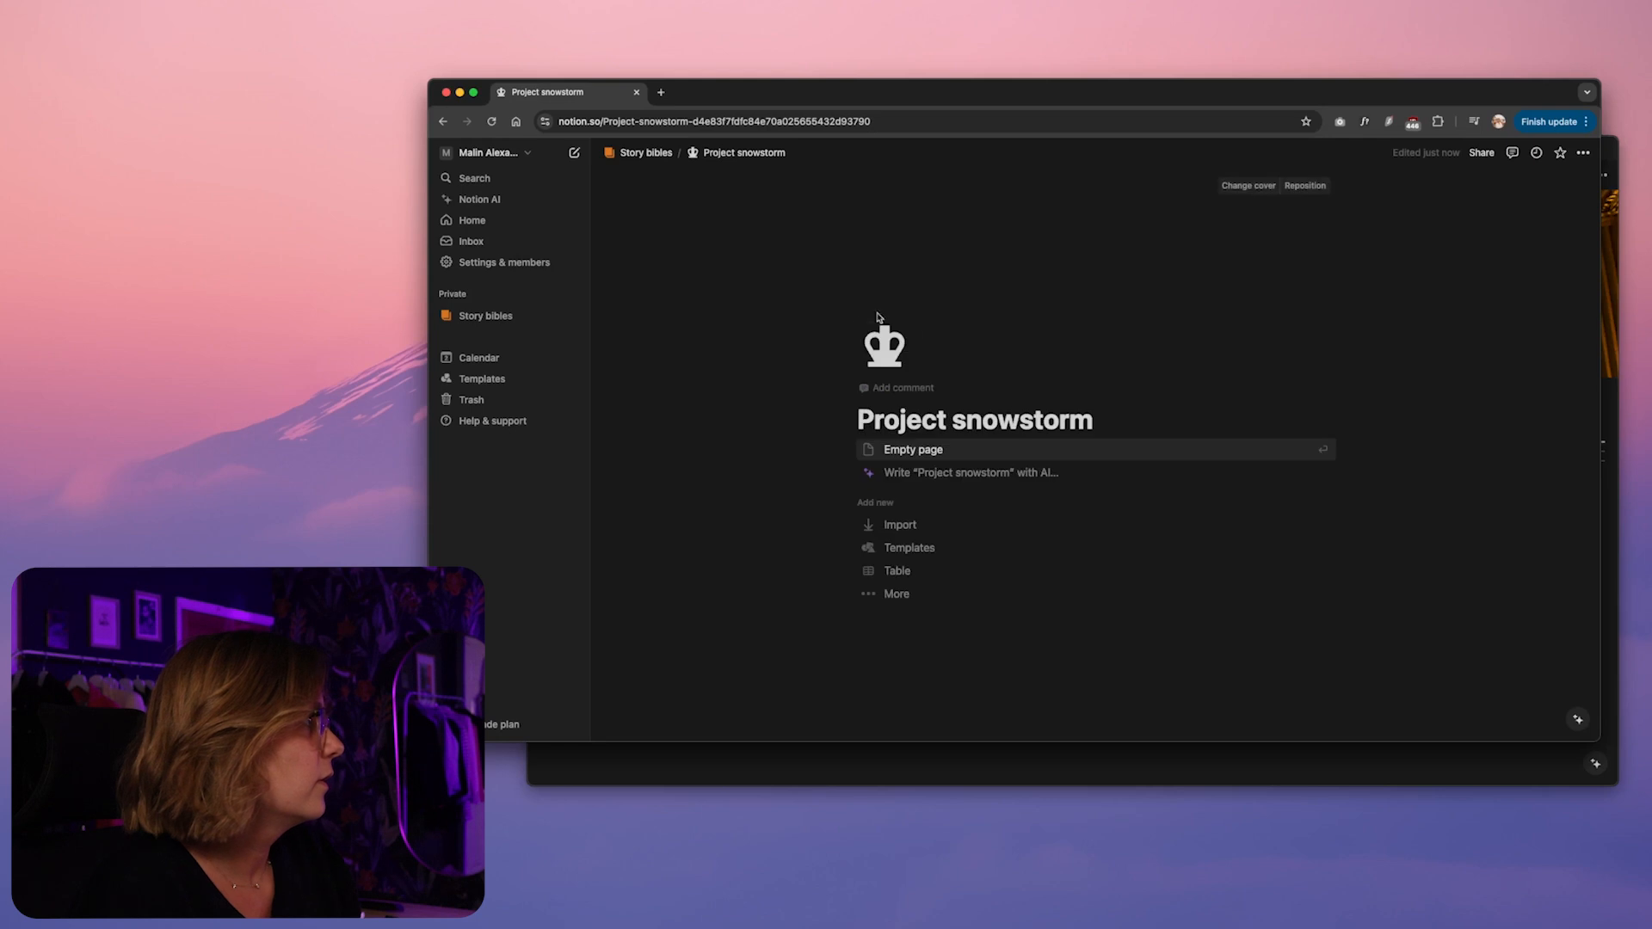
click(1250, 188)
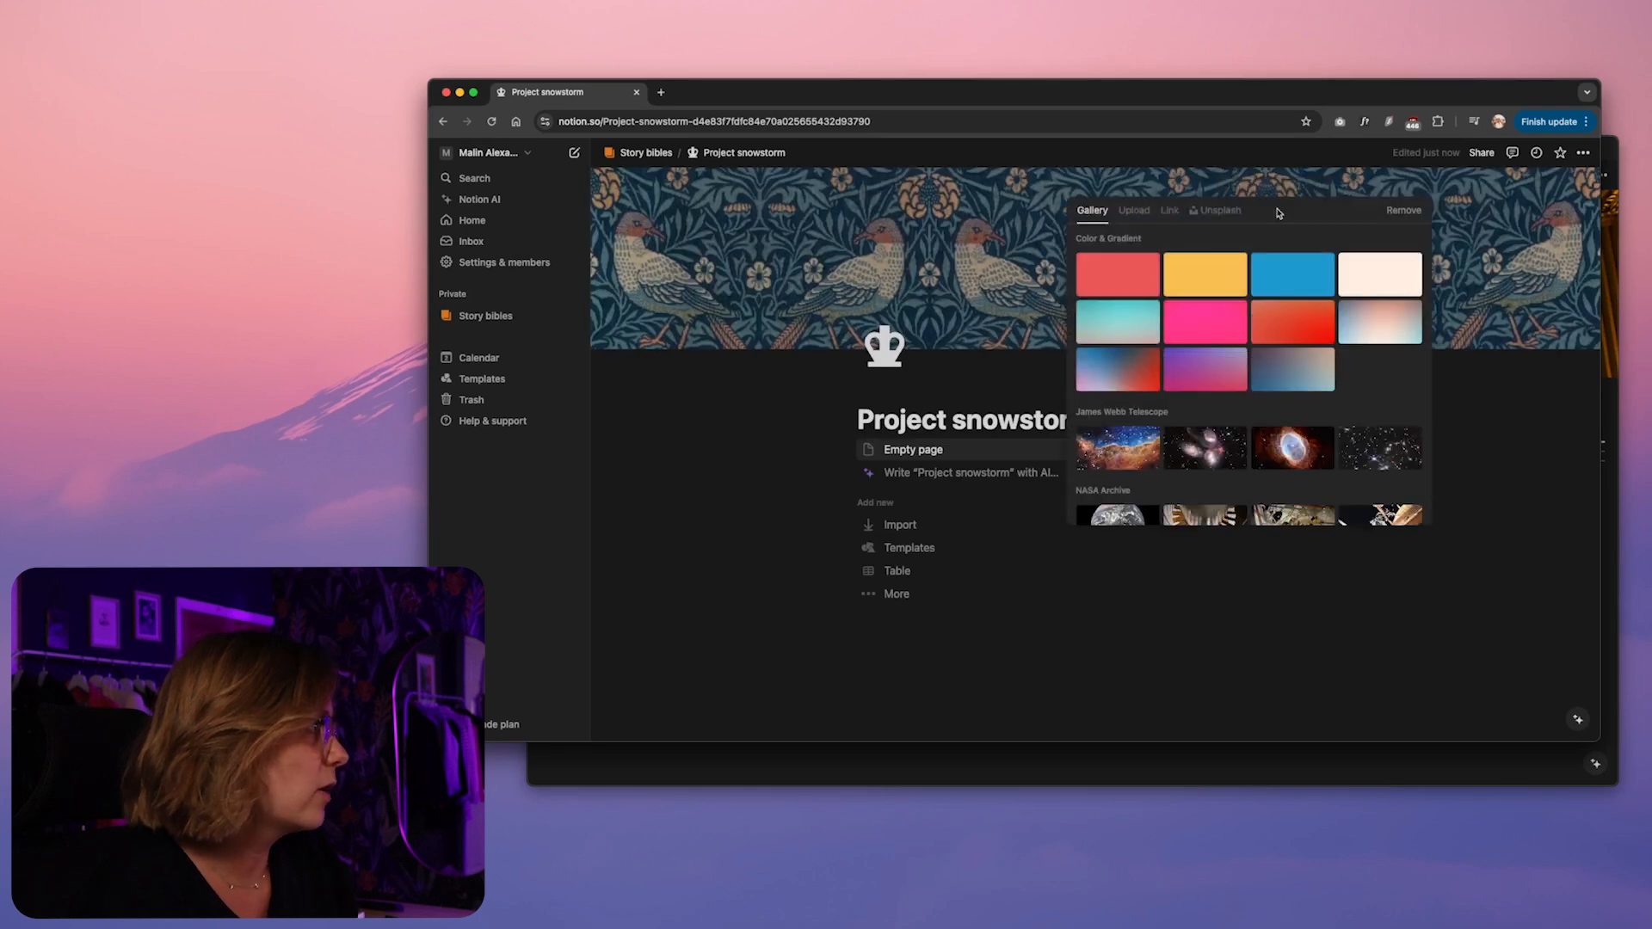
click(1217, 210)
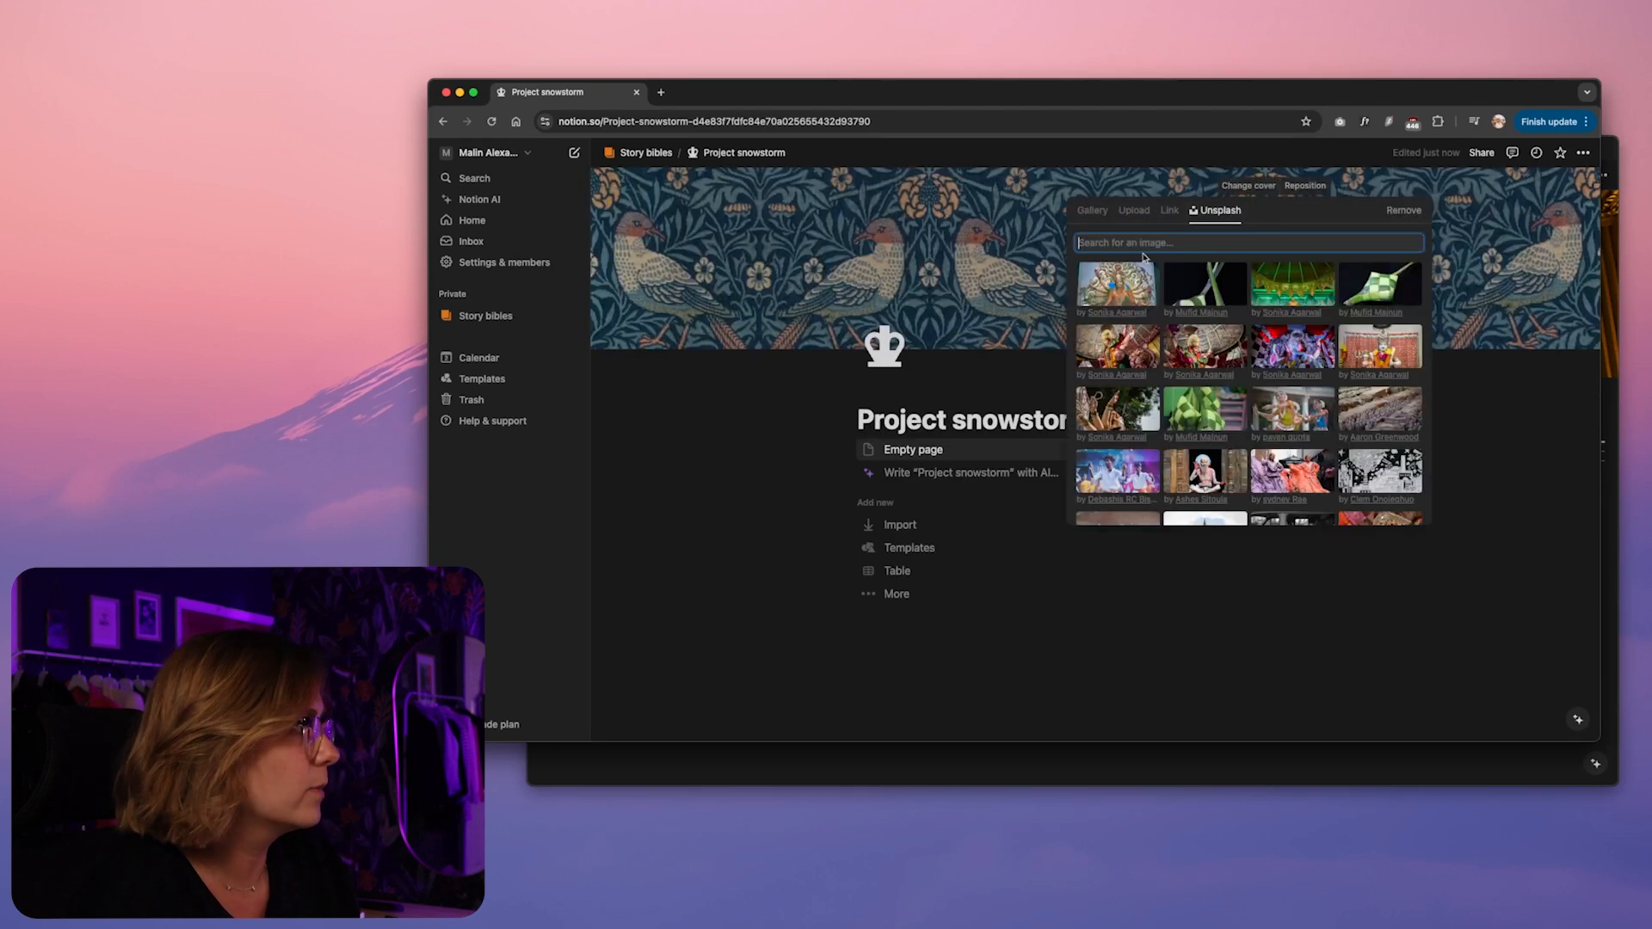
text(versailles)
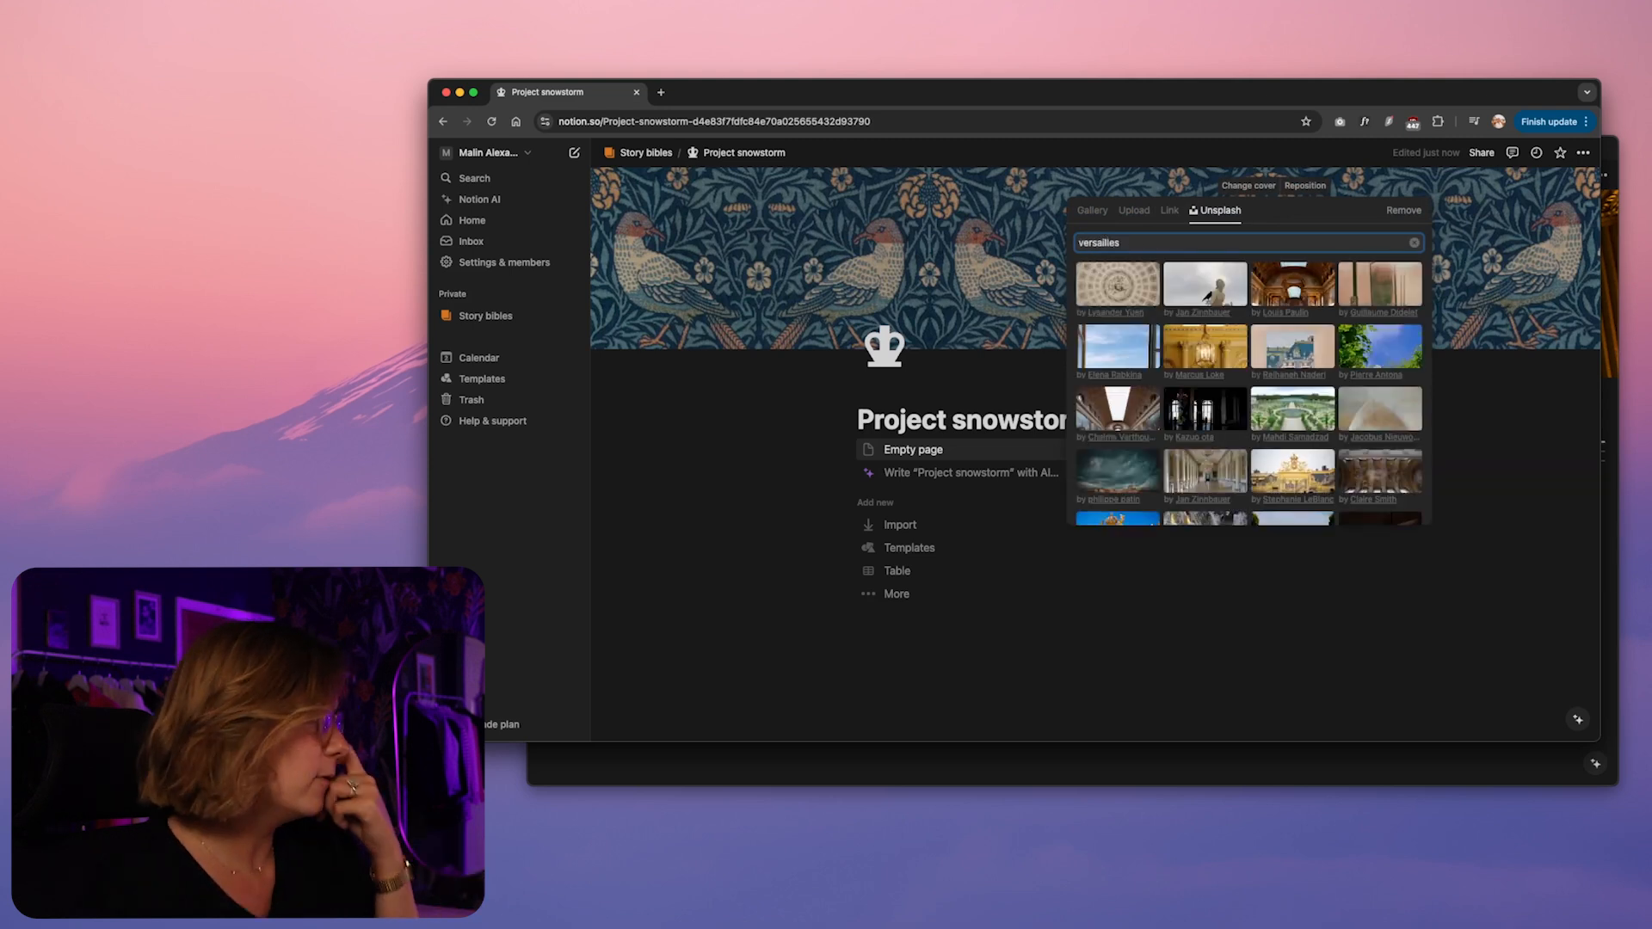
click(1155, 357)
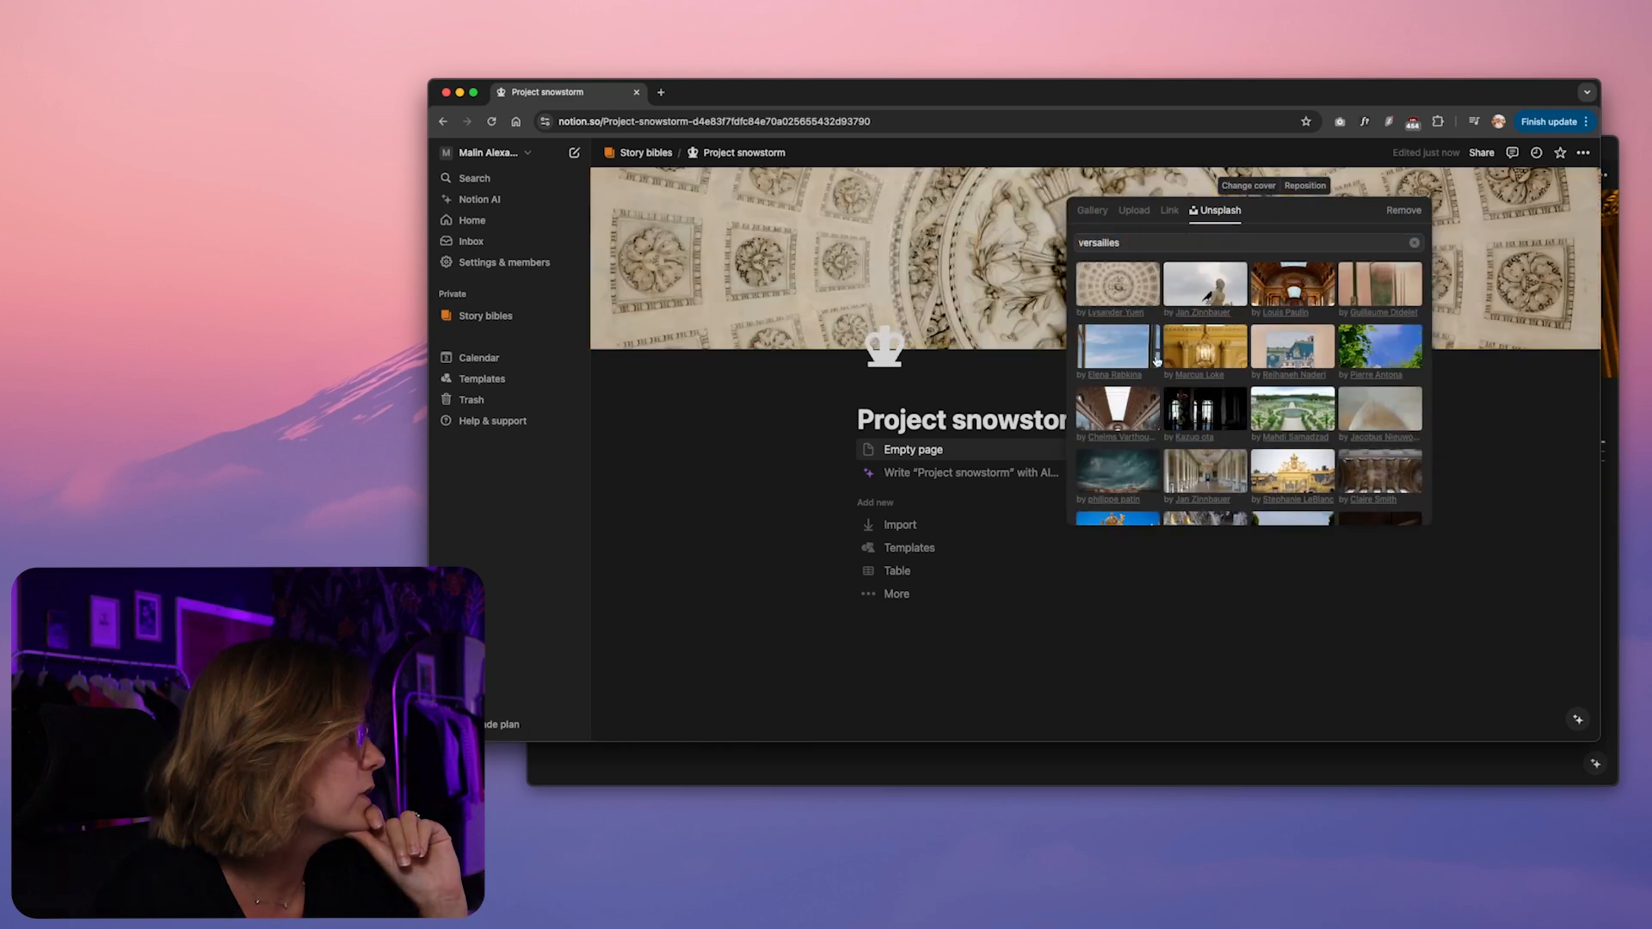
click(779, 395)
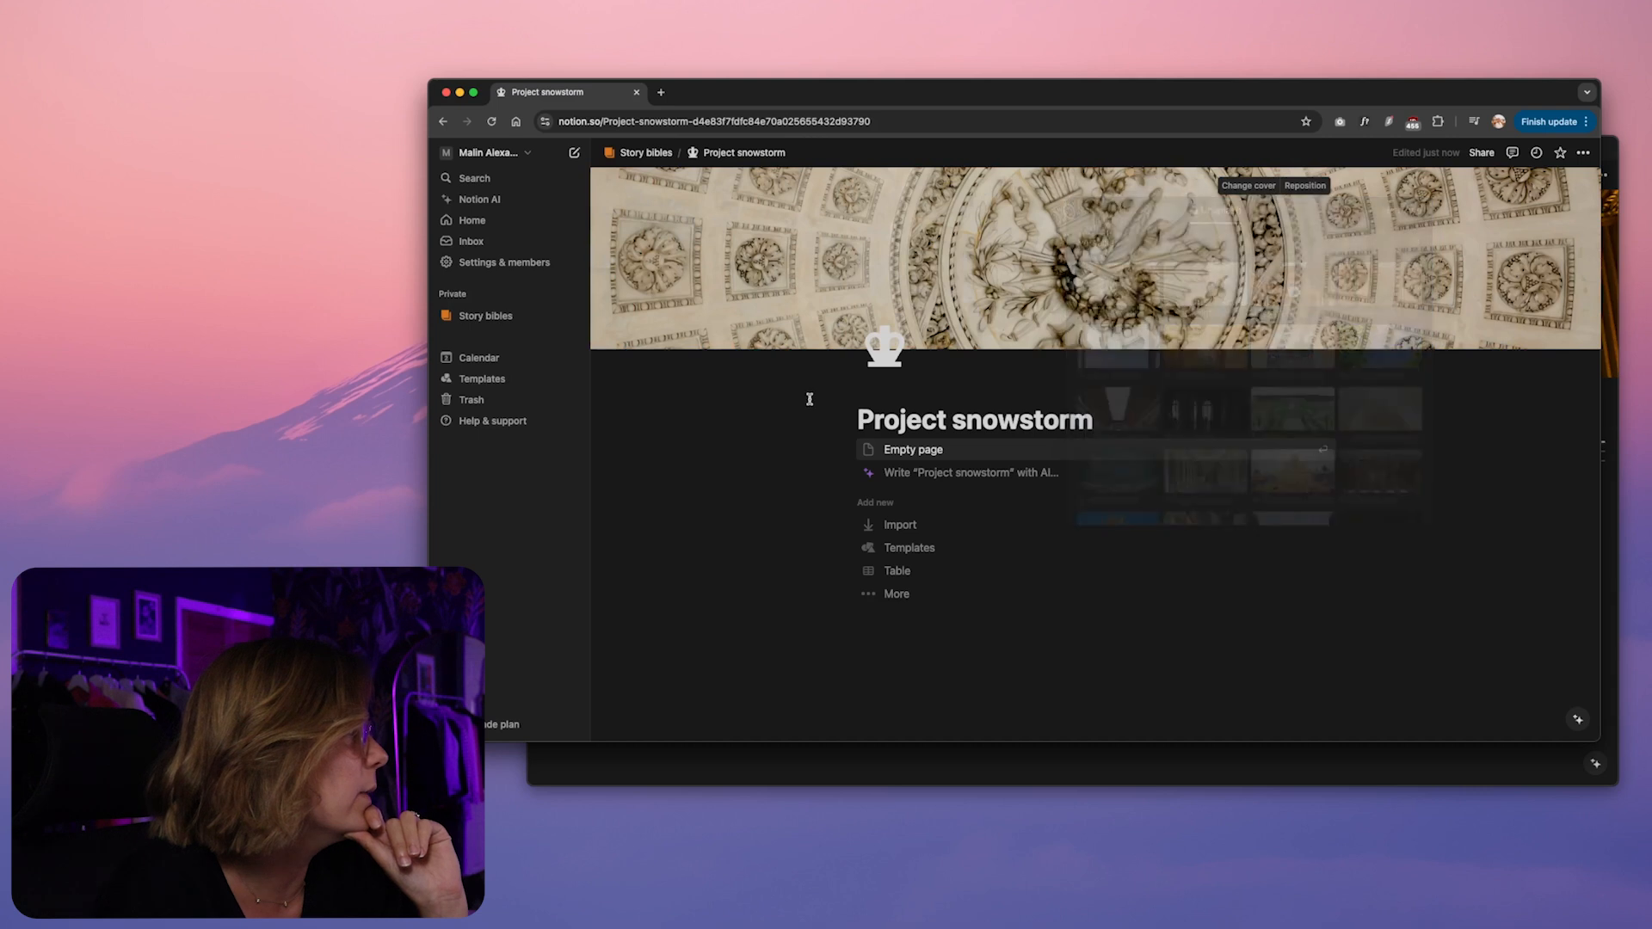
Try repositioning the cover image of the Project snowstorm page
click(1306, 185)
mouse_move(1134, 259)
mouse_down()
mouse_move(1135, 288)
mouse_move(1136, 230)
mouse_move(1133, 263)
mouse_up()
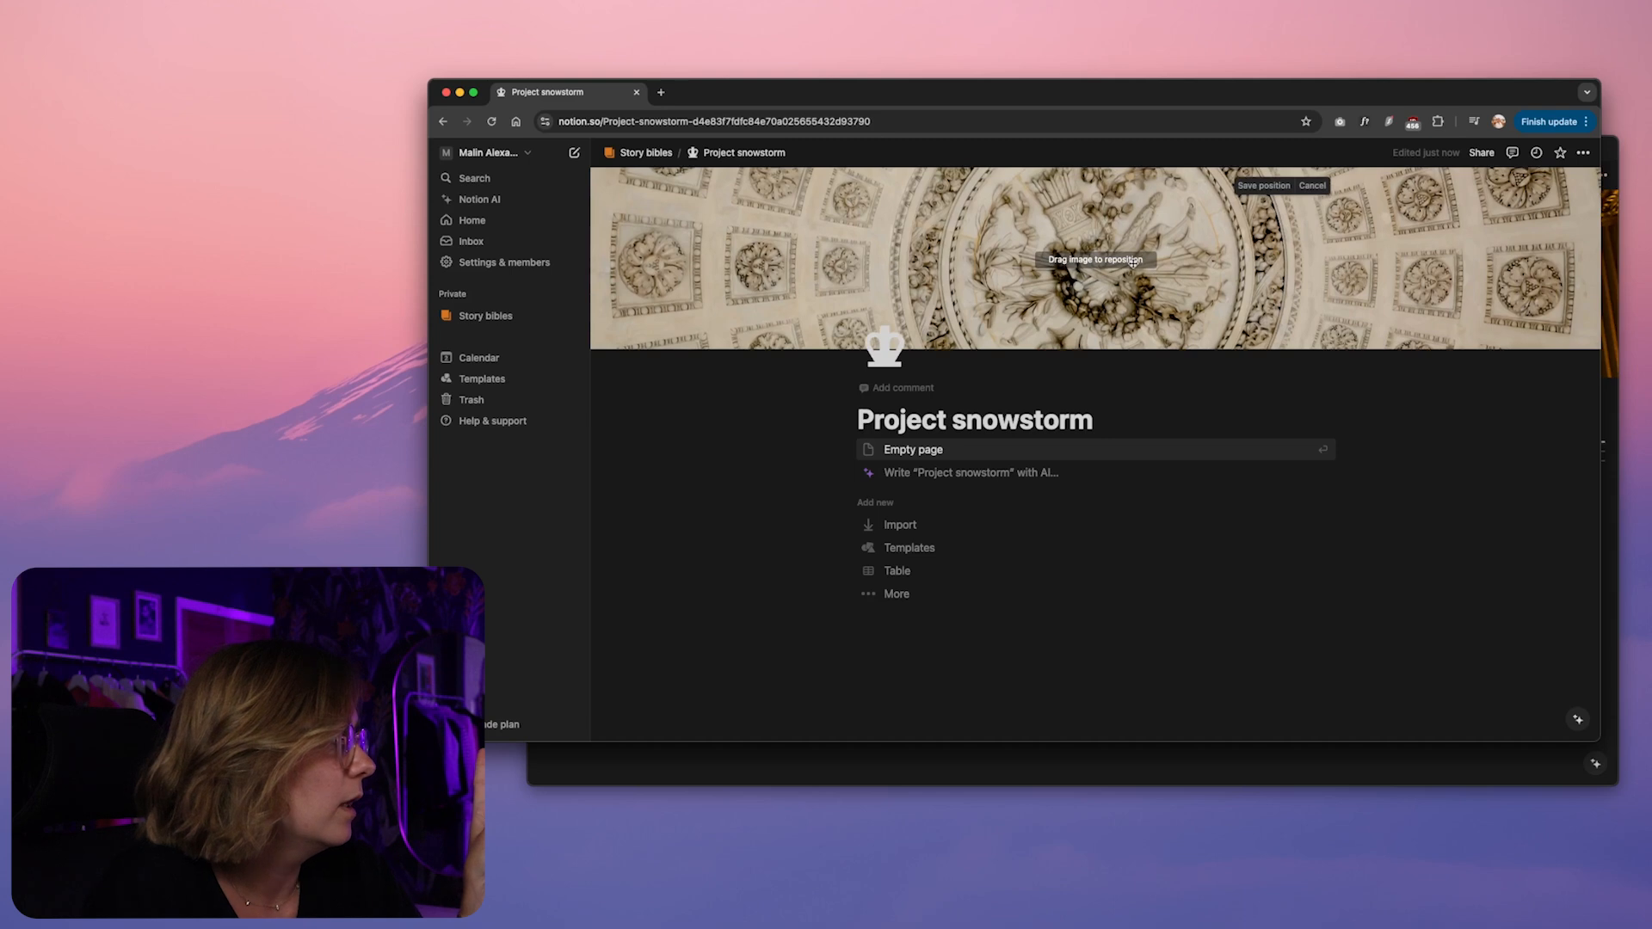
click(706, 451)
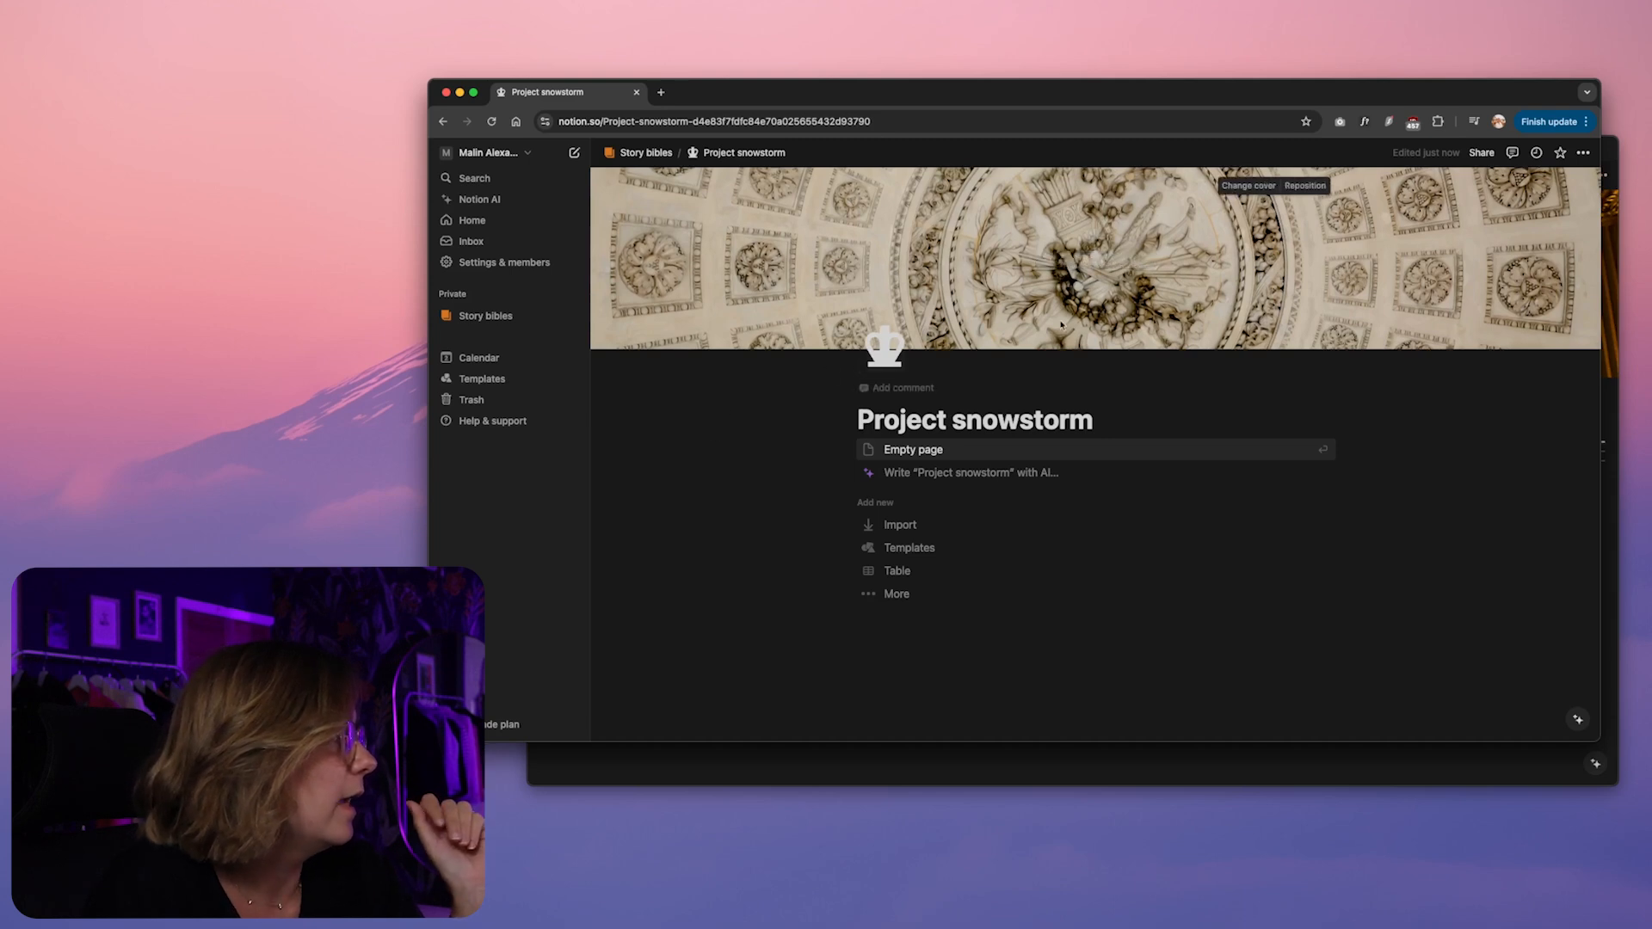
Turn on full width for the Project snowstorm page
click(1583, 152)
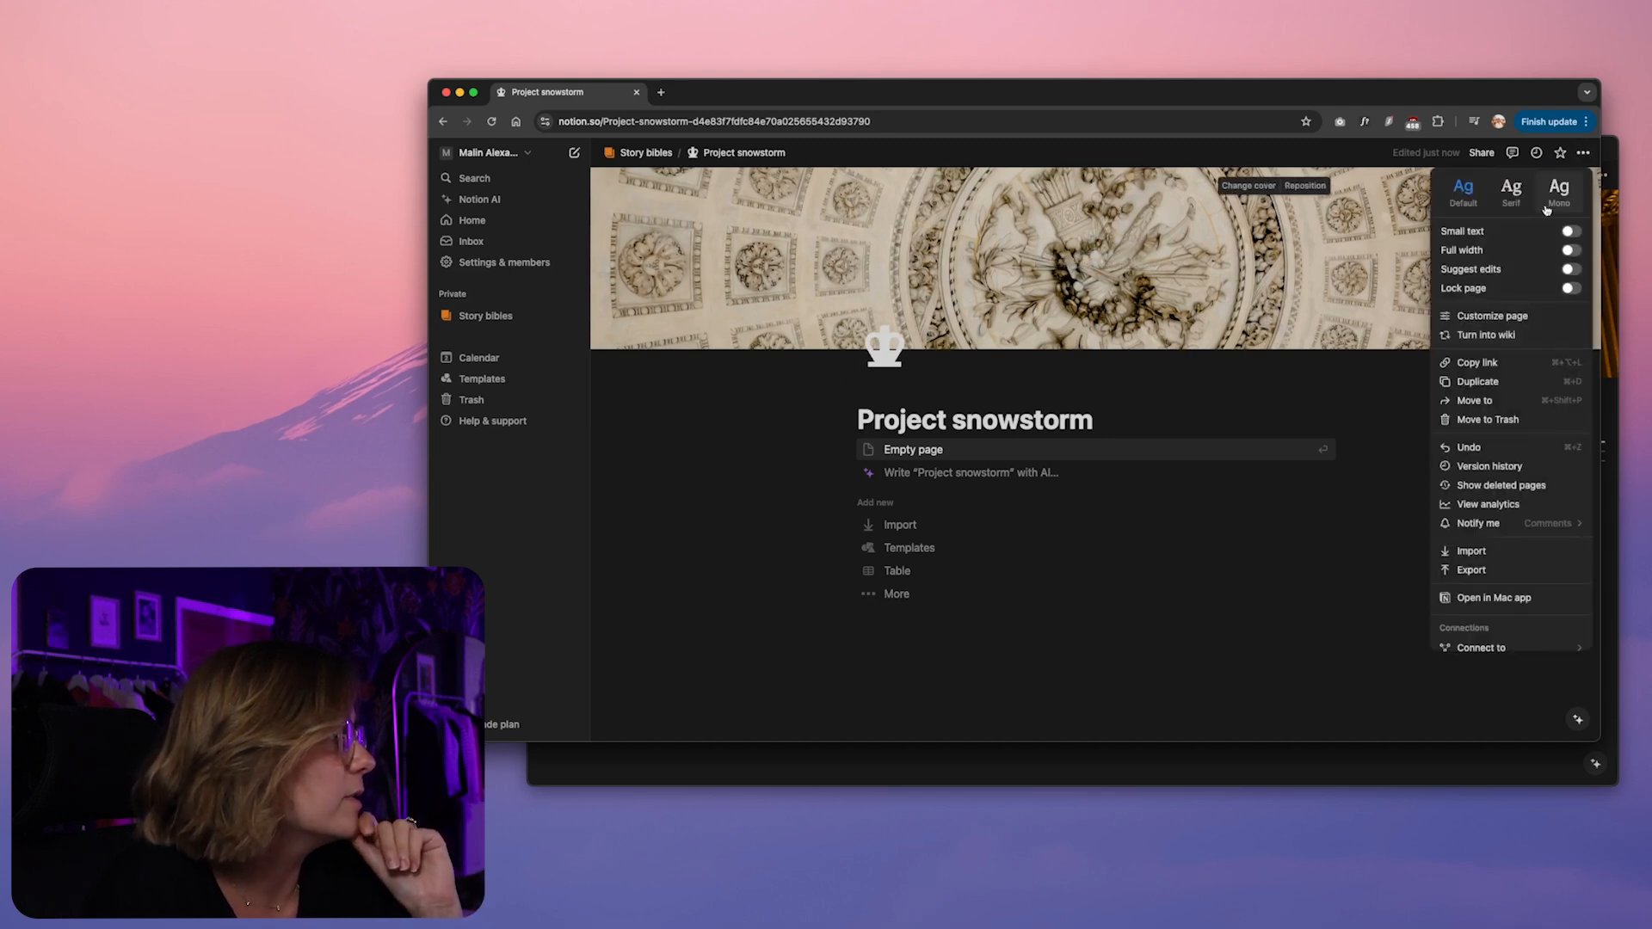
click(1571, 251)
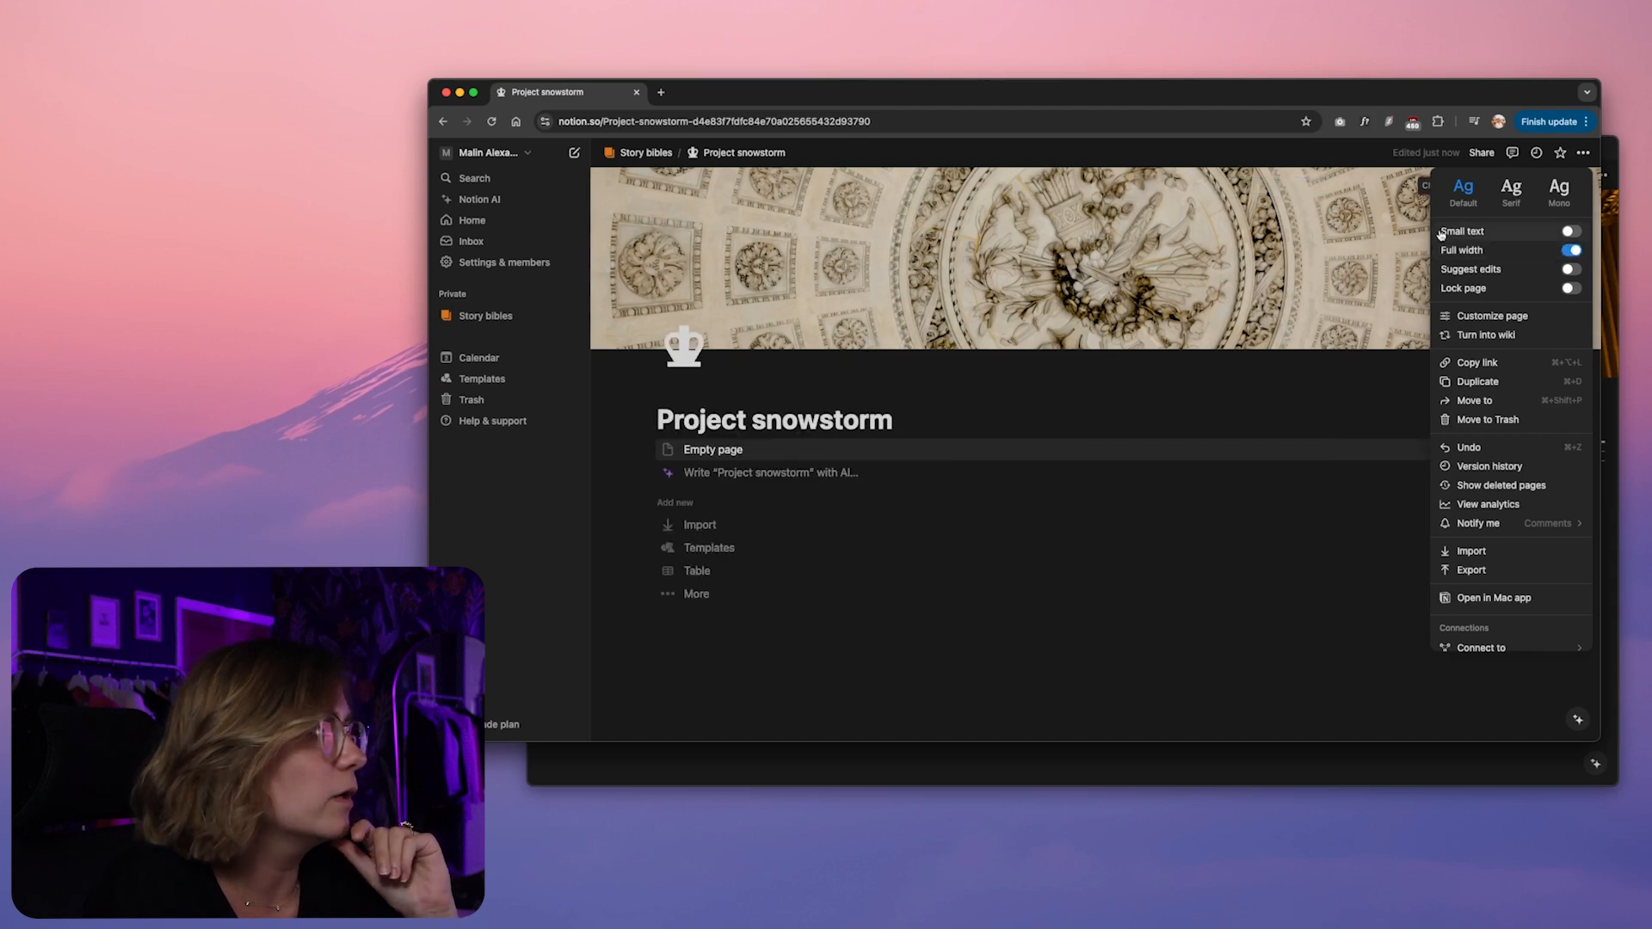
Set the Project snowstorm page to the Serif font and start it as an empty page
click(1510, 191)
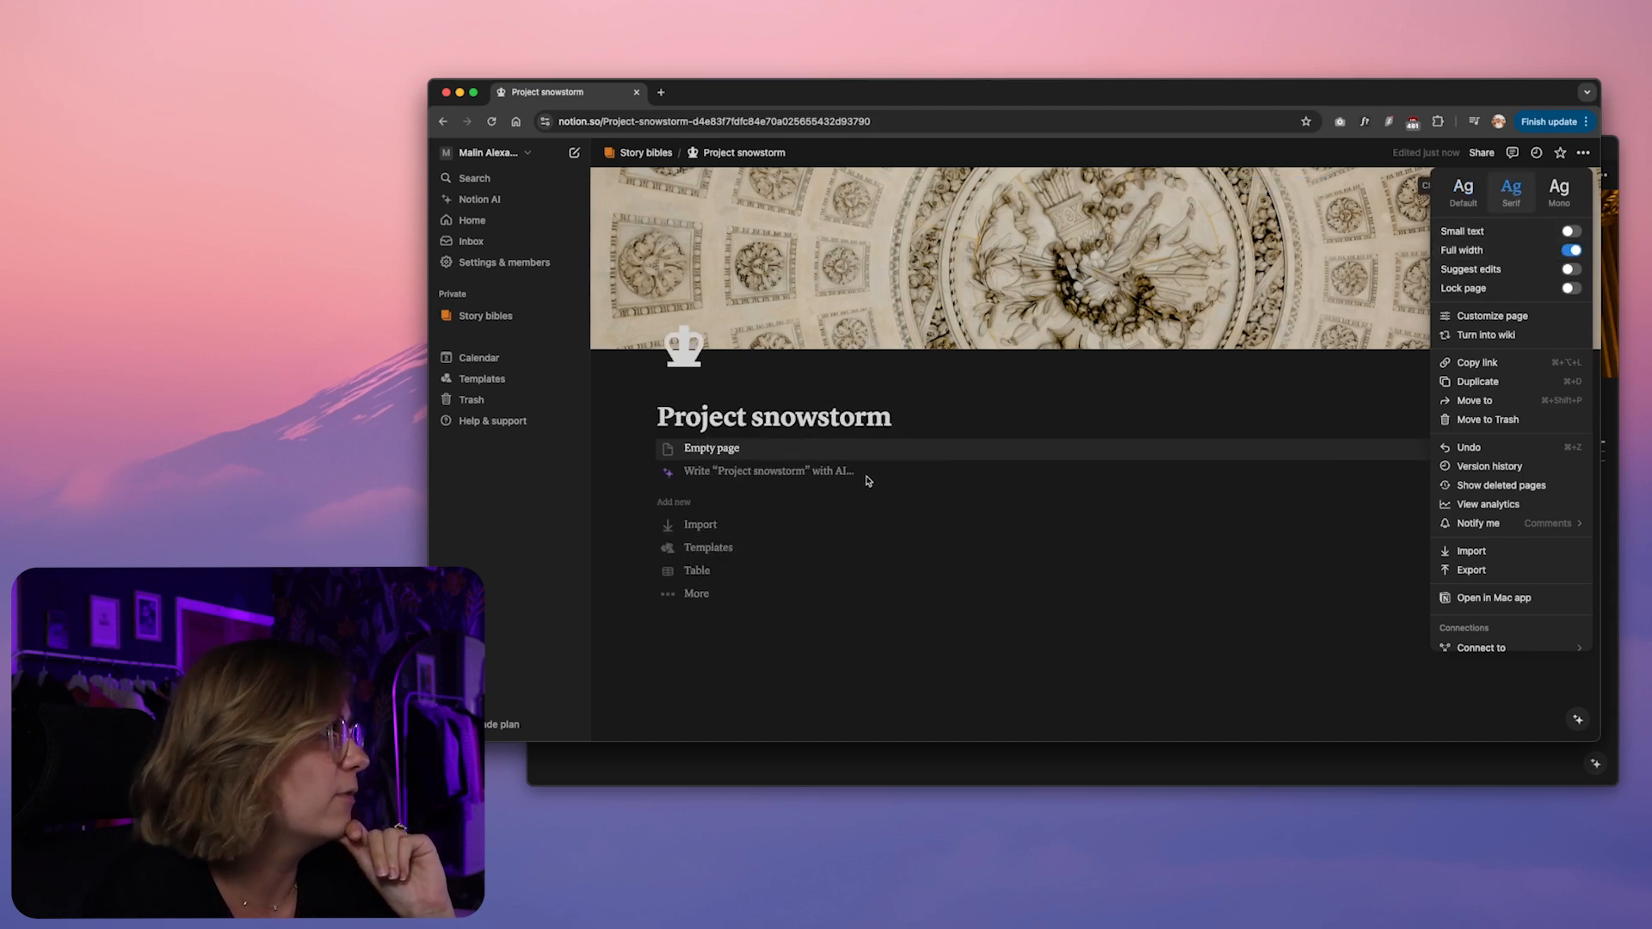
click(870, 385)
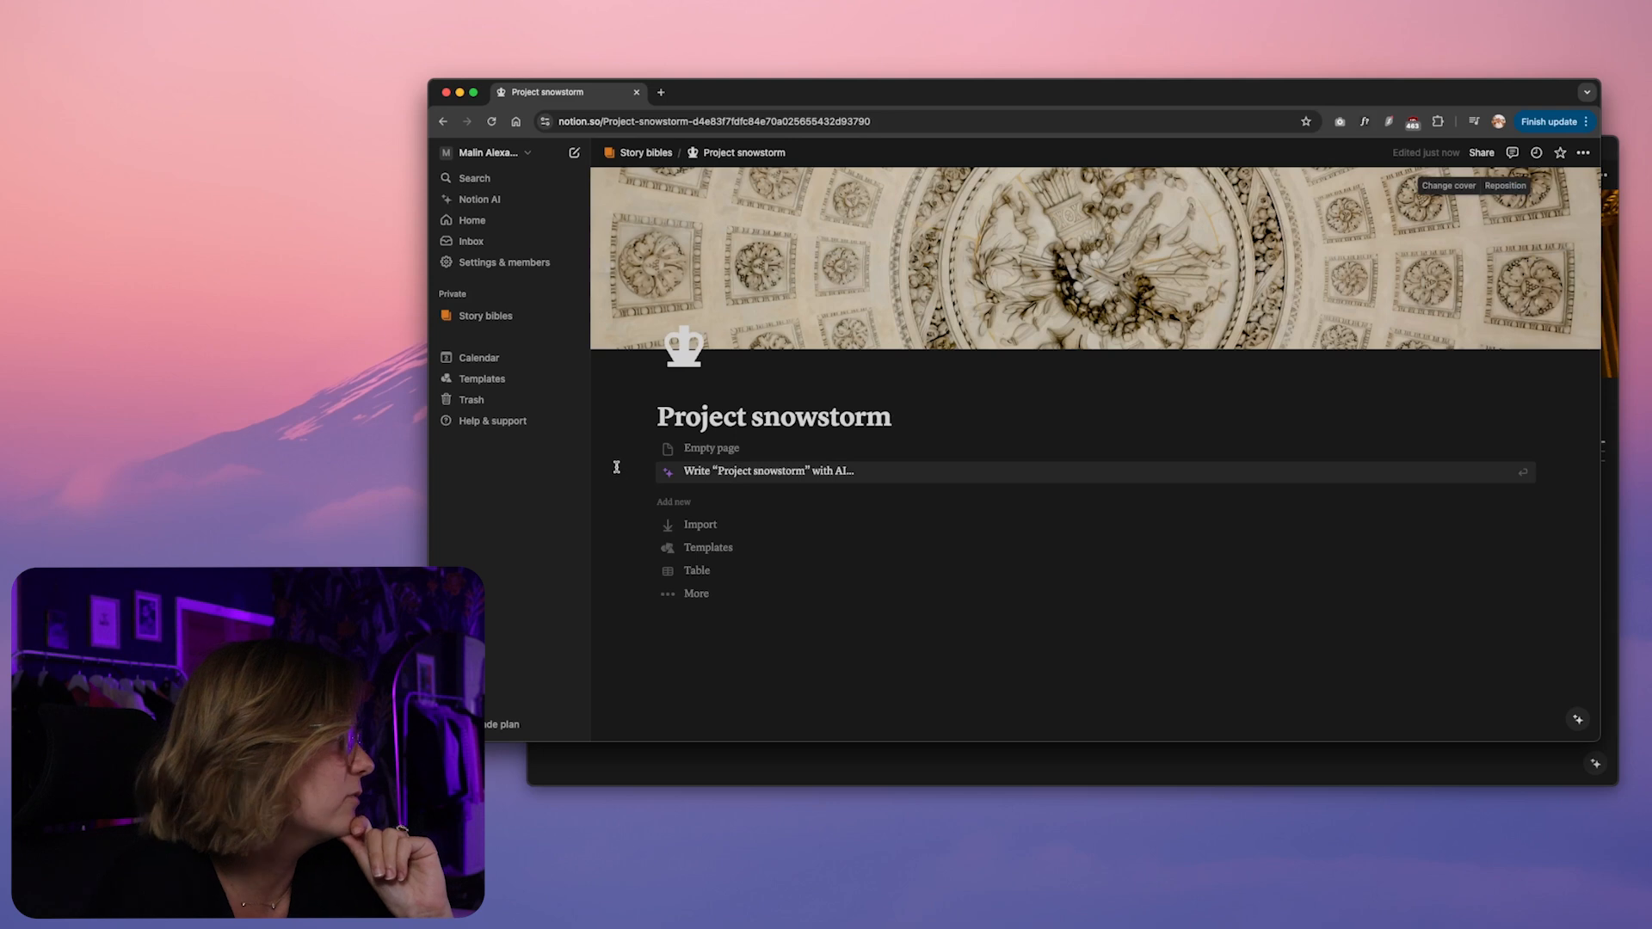
click(710, 450)
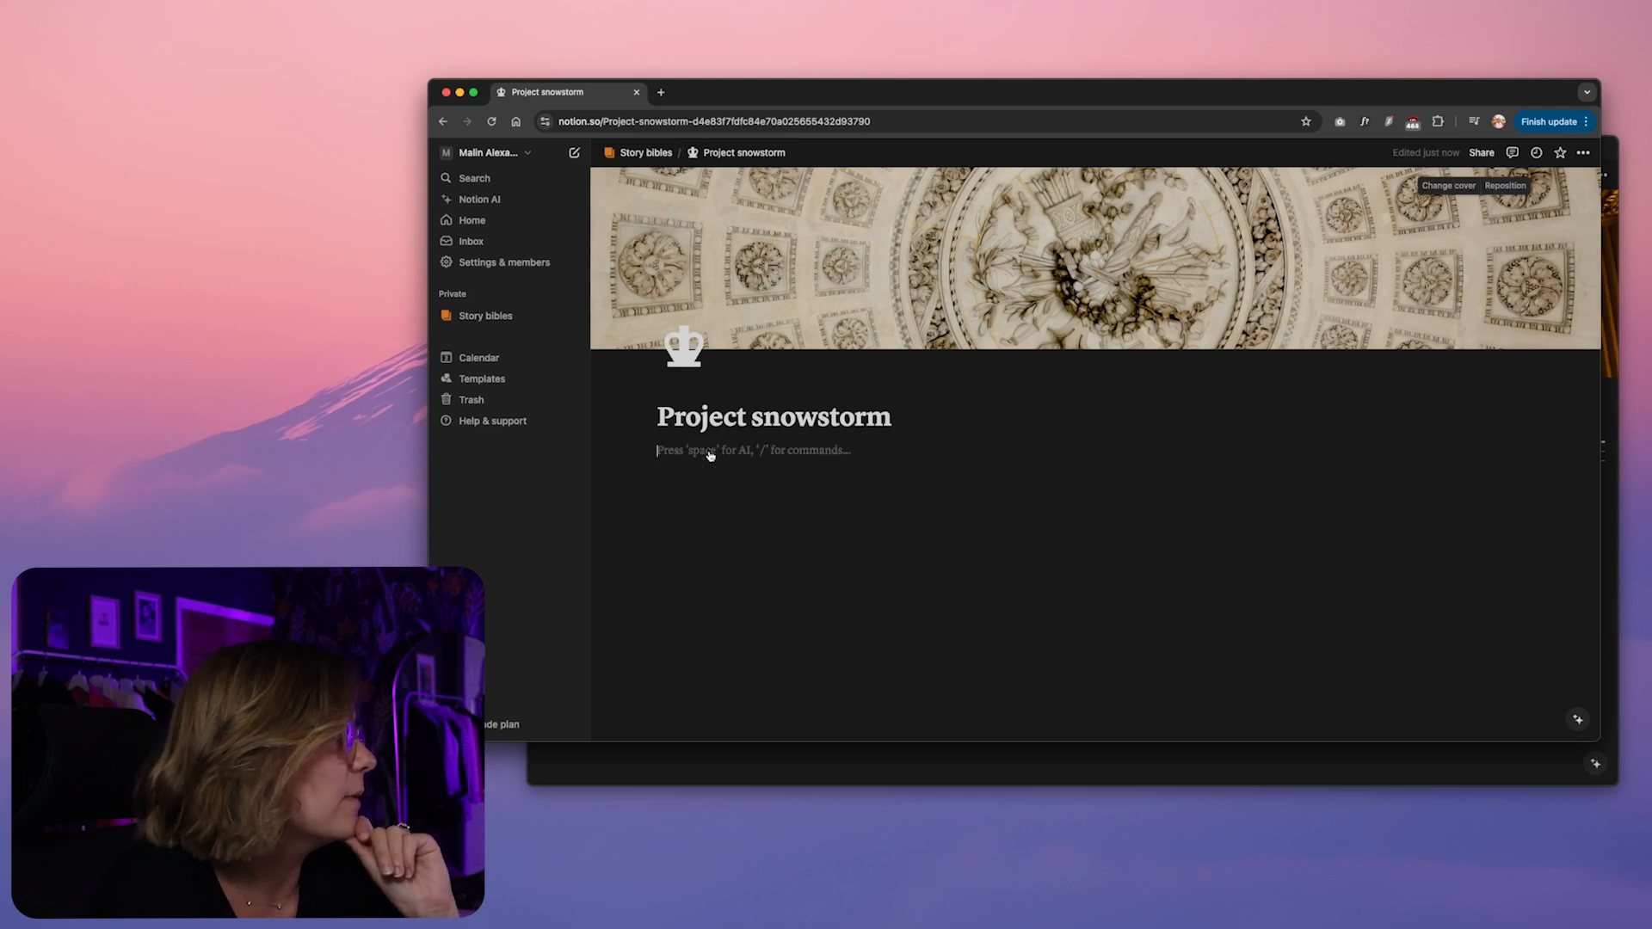
Check the section headings on the My books version of Project Snowstorm, and add a Heading 2 "1. Prepping" to the new page
click(915, 763)
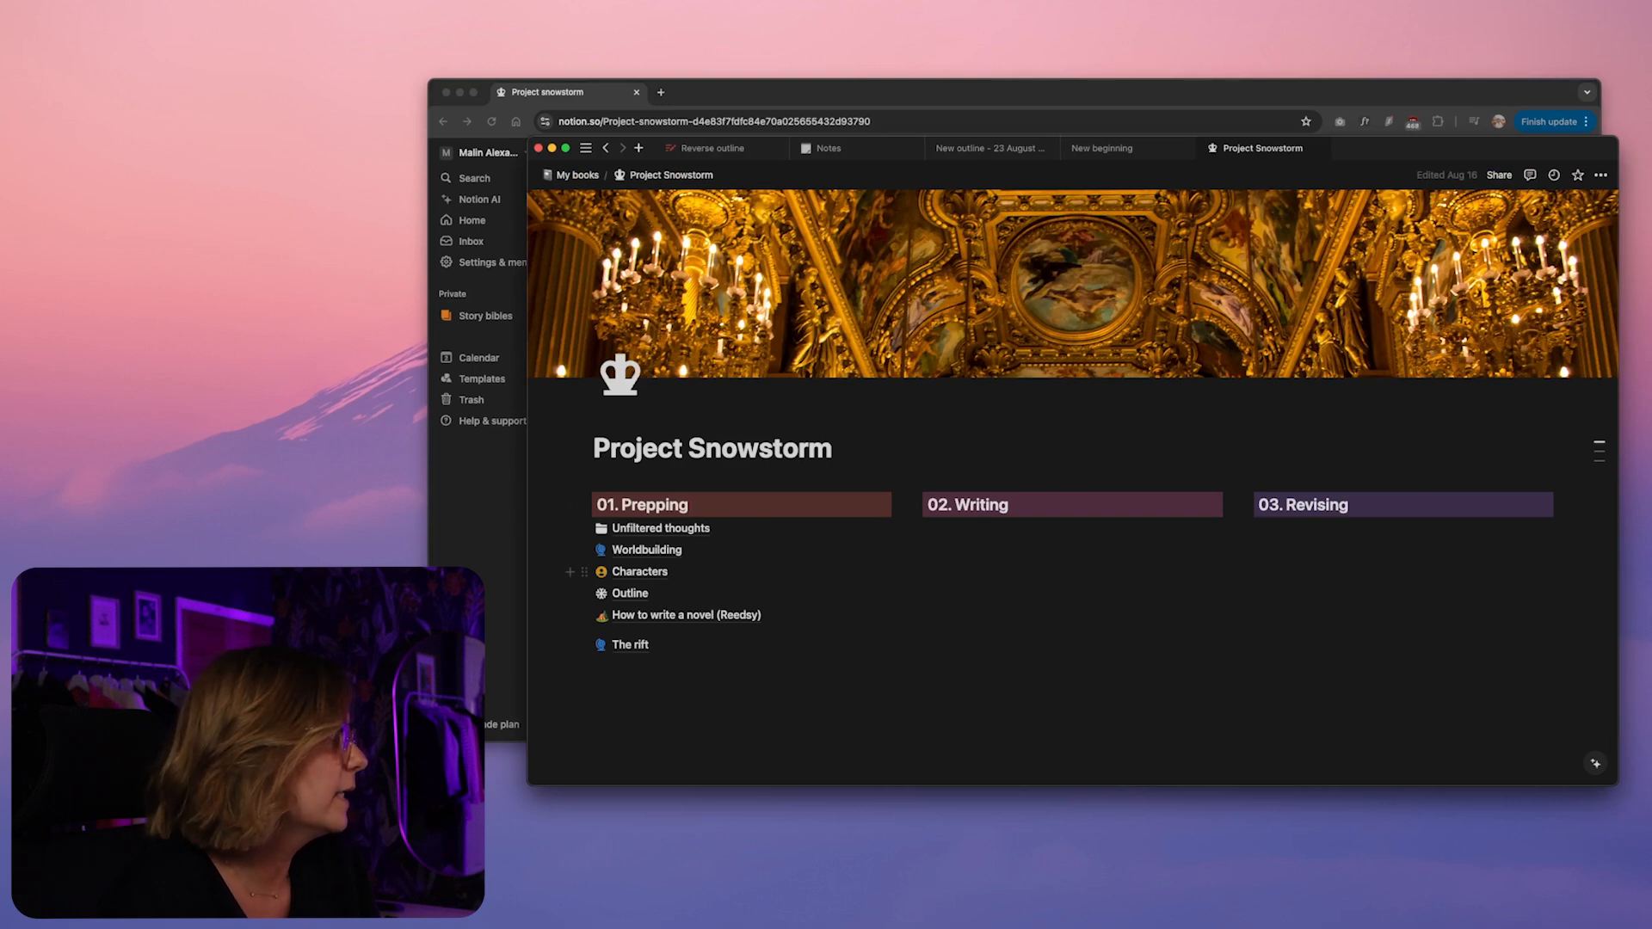
click(469, 586)
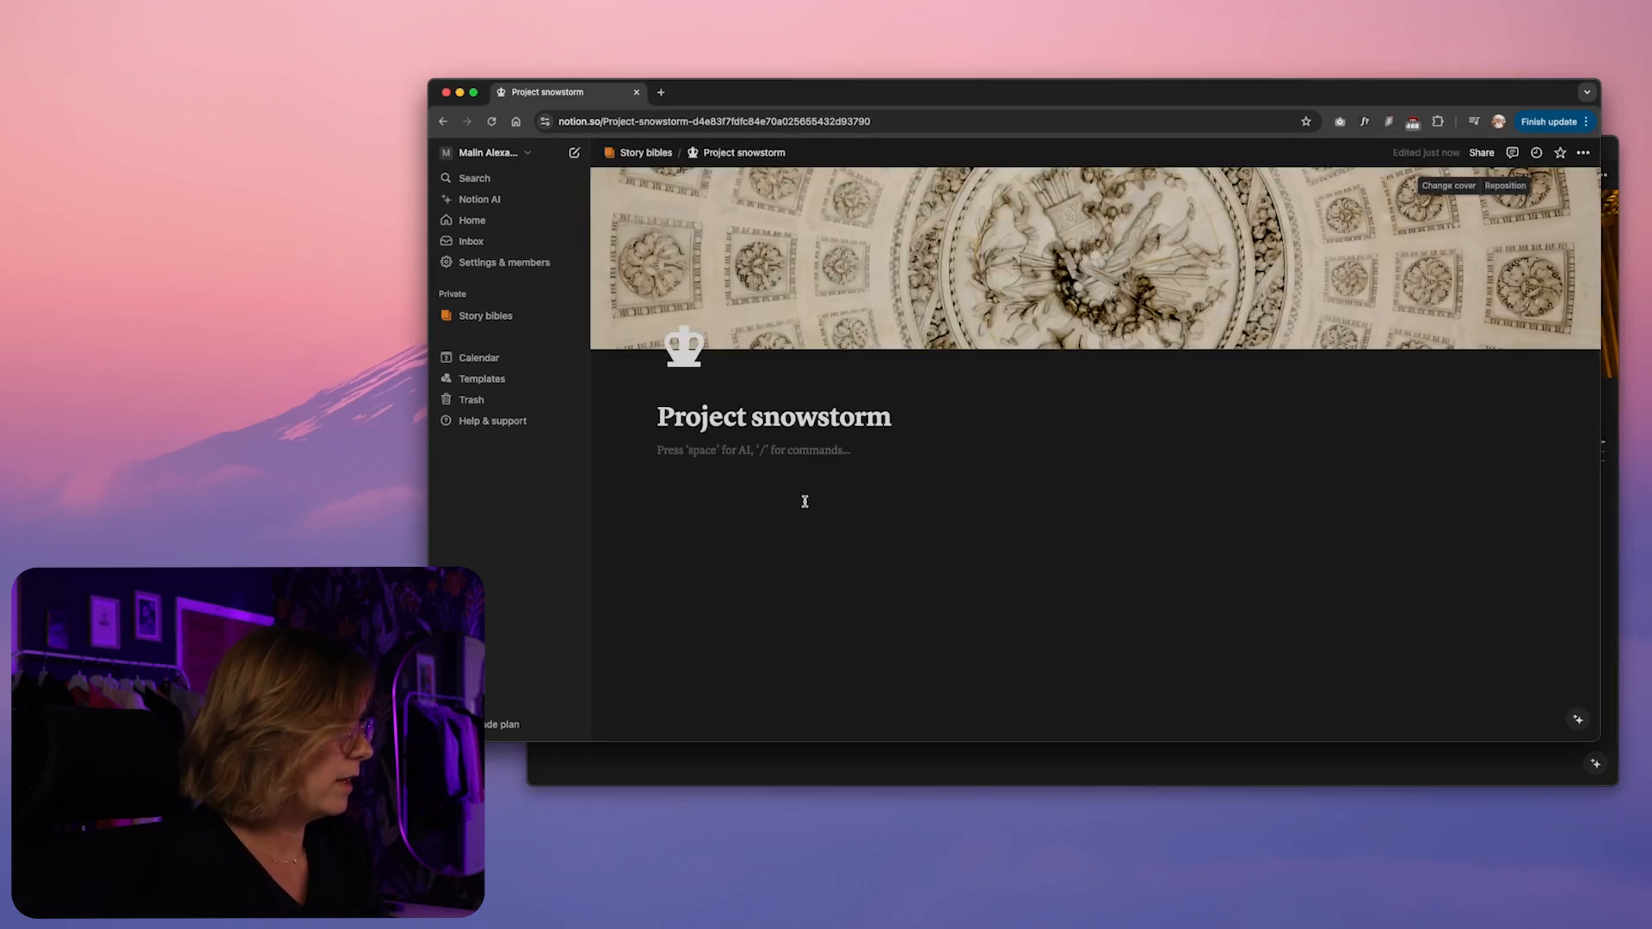
text(/head)
click(779, 537)
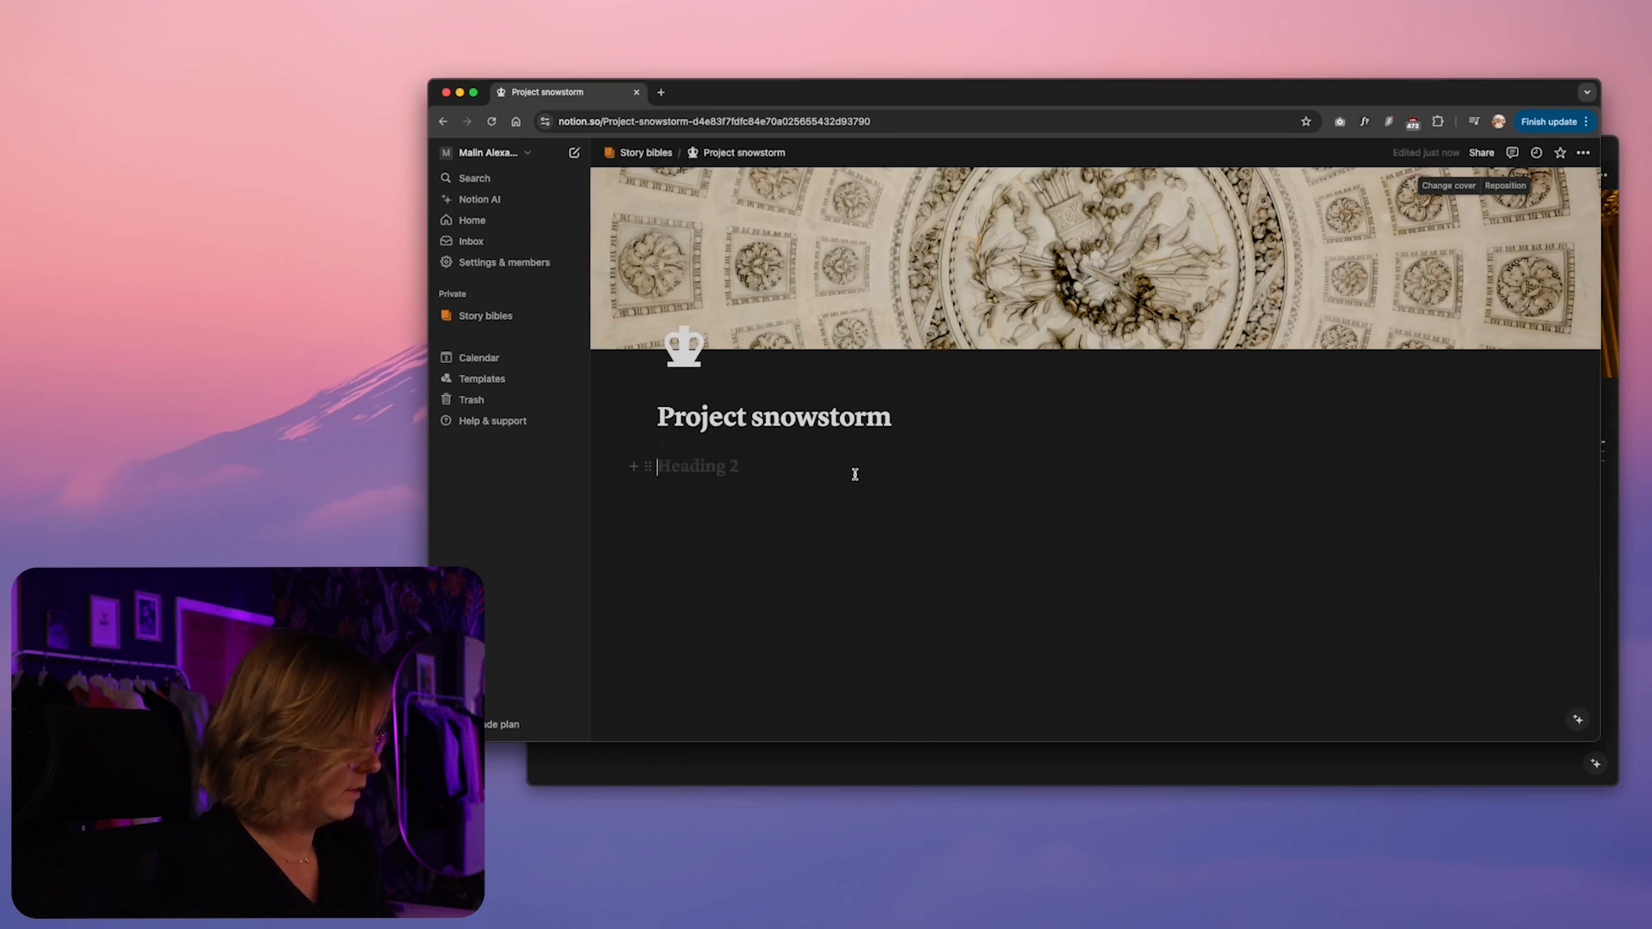
text(1. Prepping)
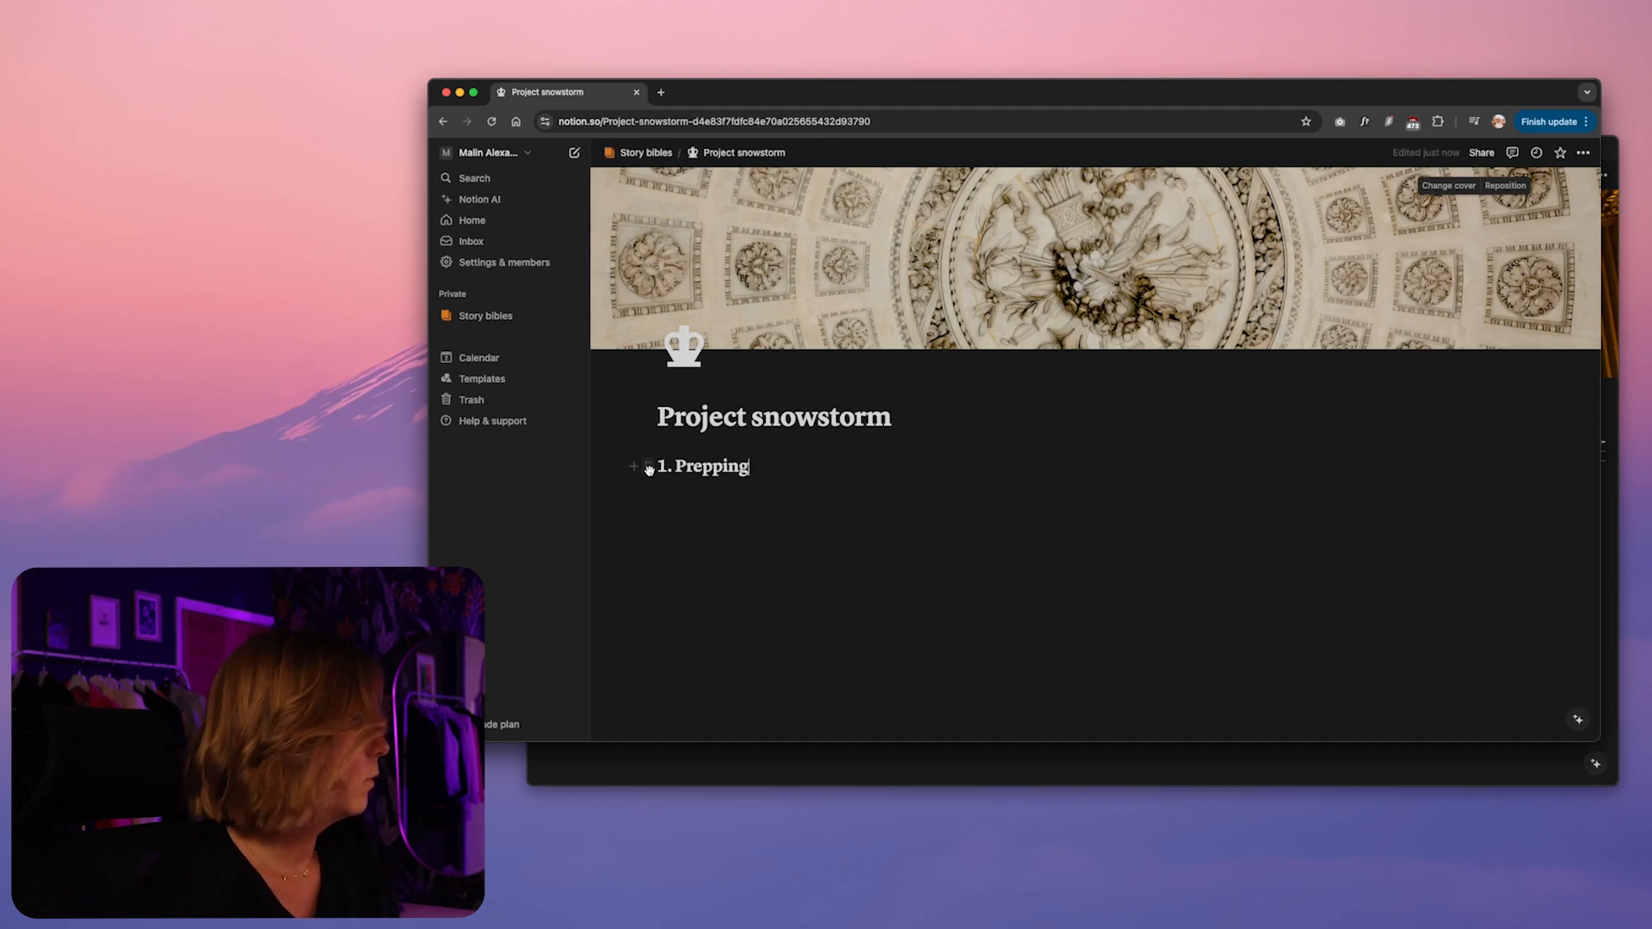
Give the "1. Prepping" heading a yellow background
click(648, 467)
mouse_move(602, 558)
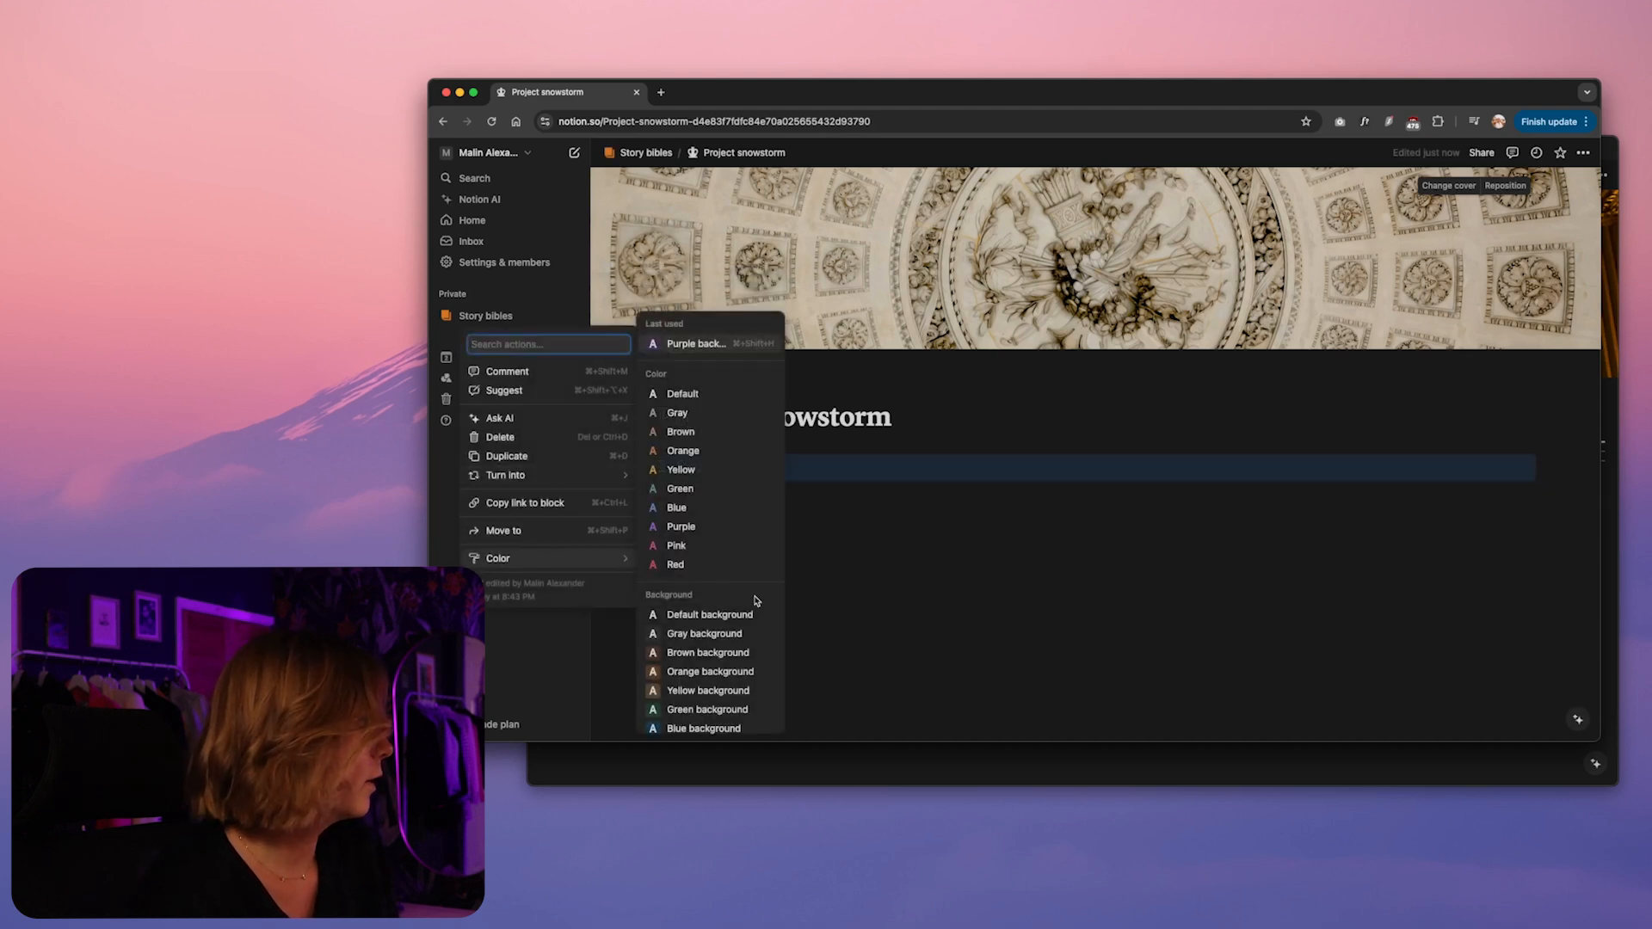
click(736, 690)
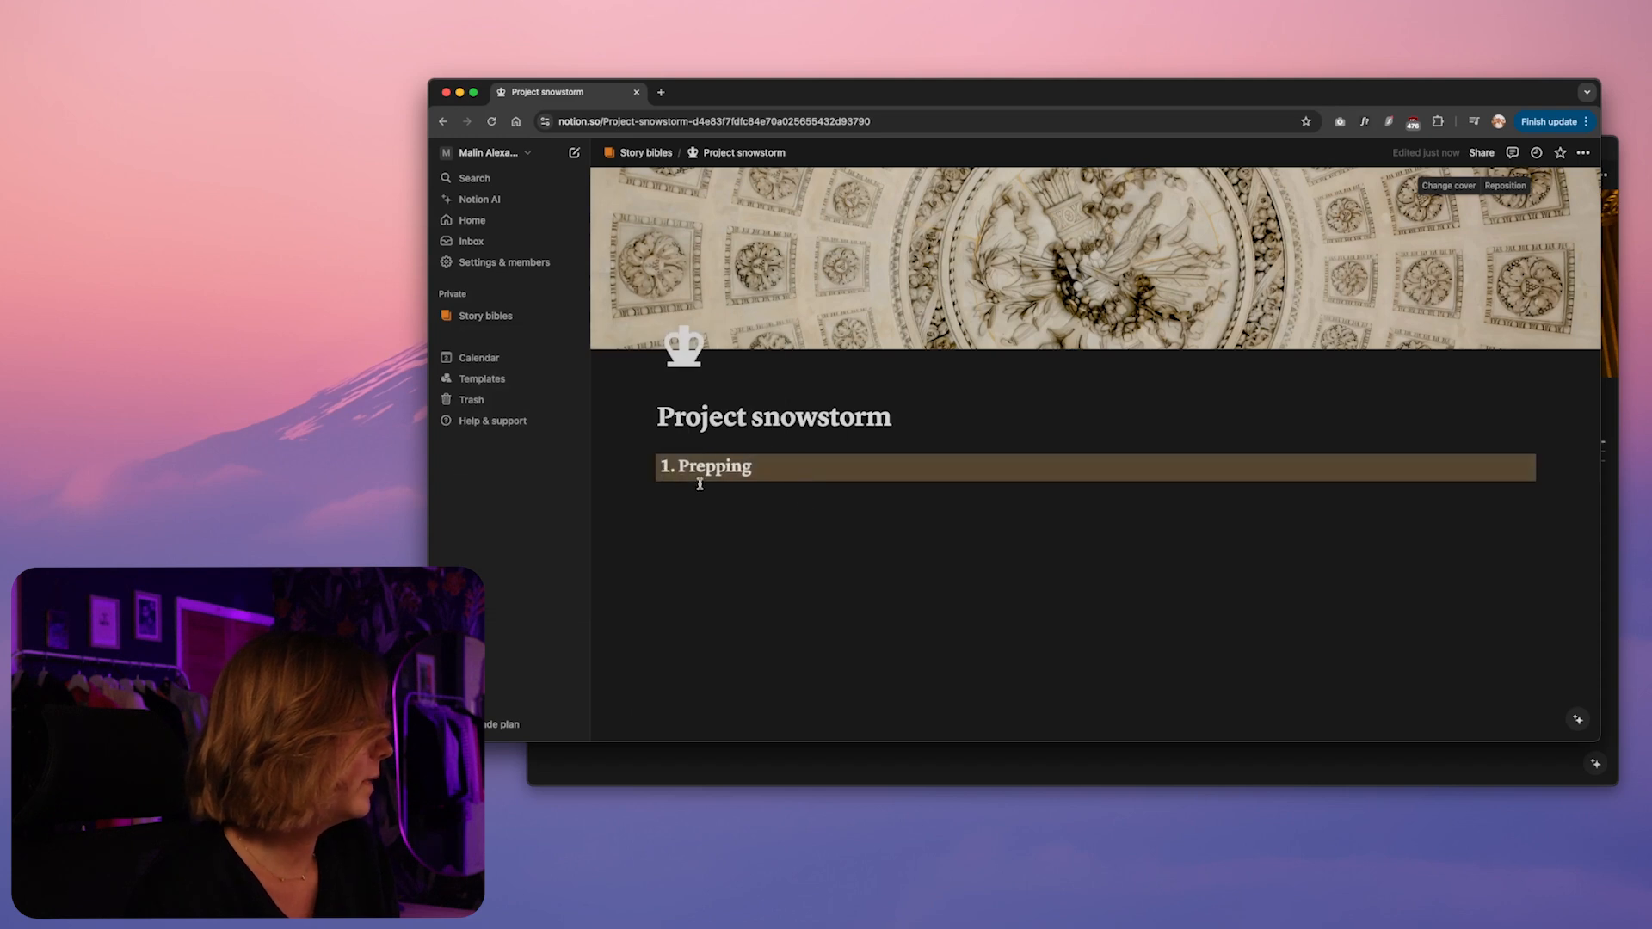
Try applying the Yellow text color to the whole "1. Prepping" heading block, and undo it
triple_click(674, 465)
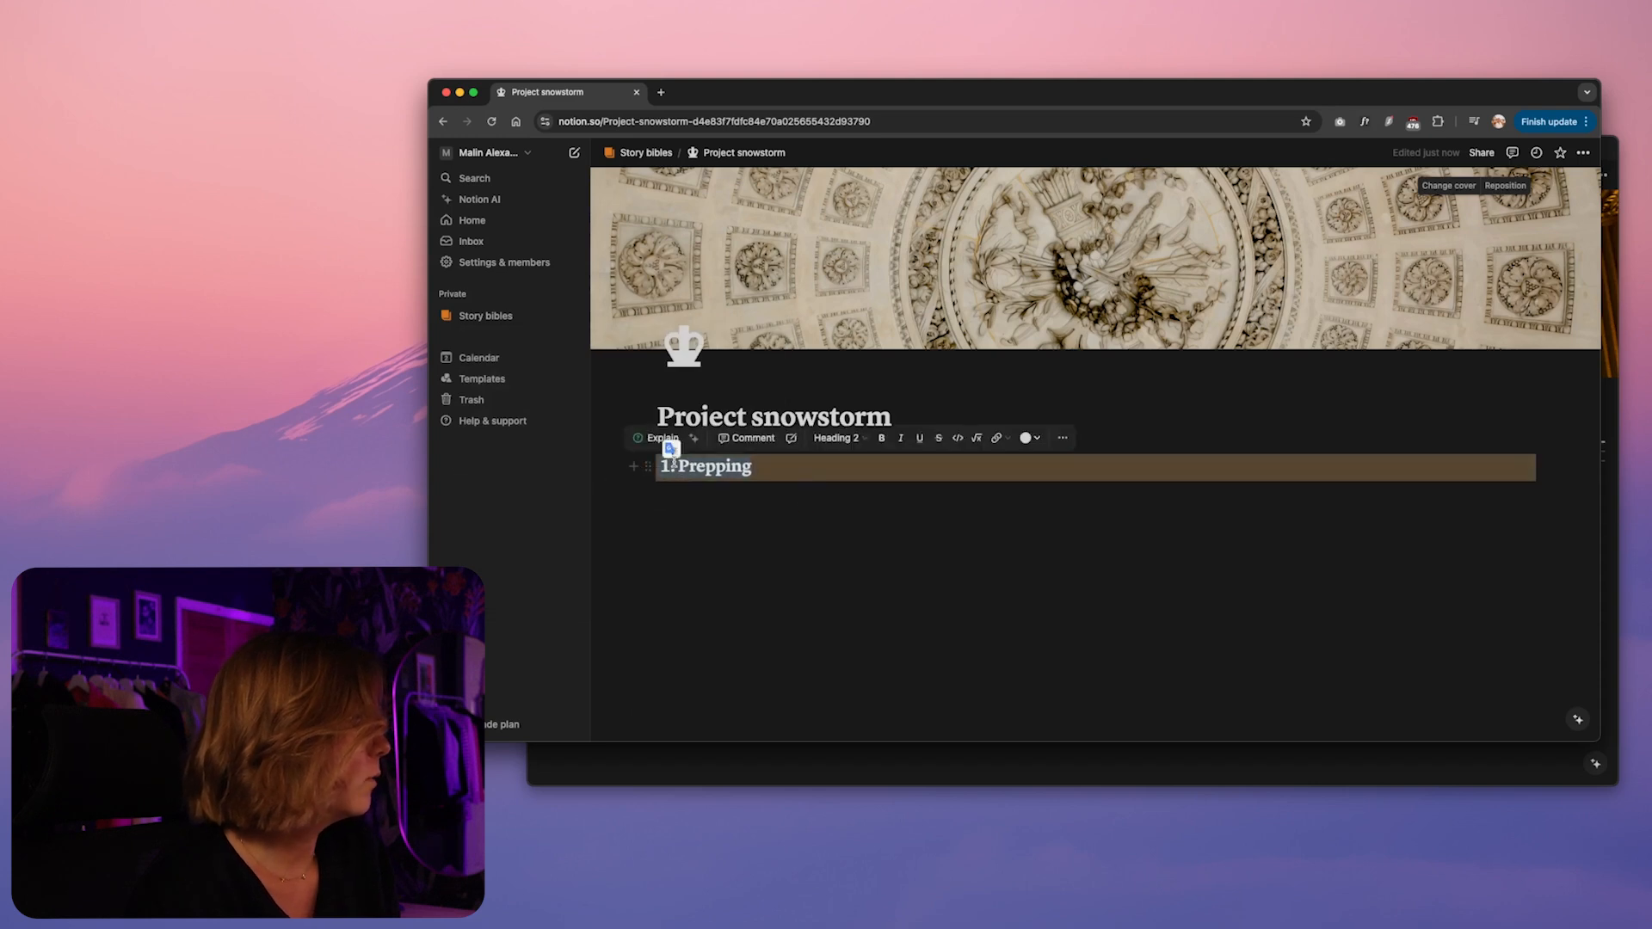
click(1063, 438)
mouse_move(1136, 661)
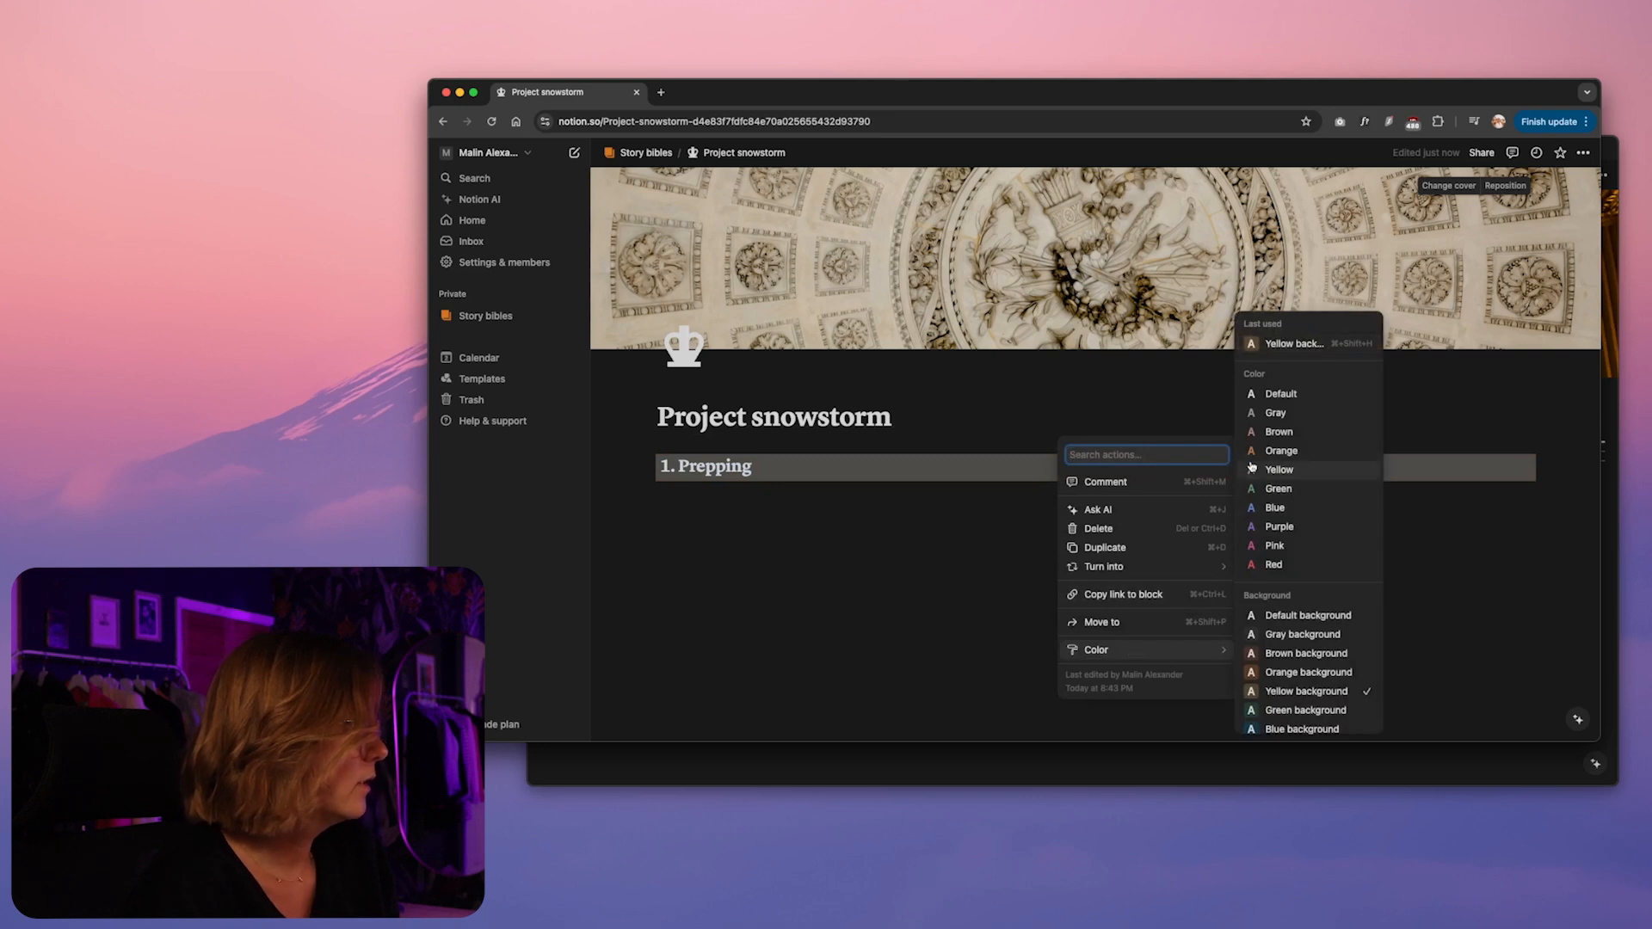
click(1280, 470)
click(753, 501)
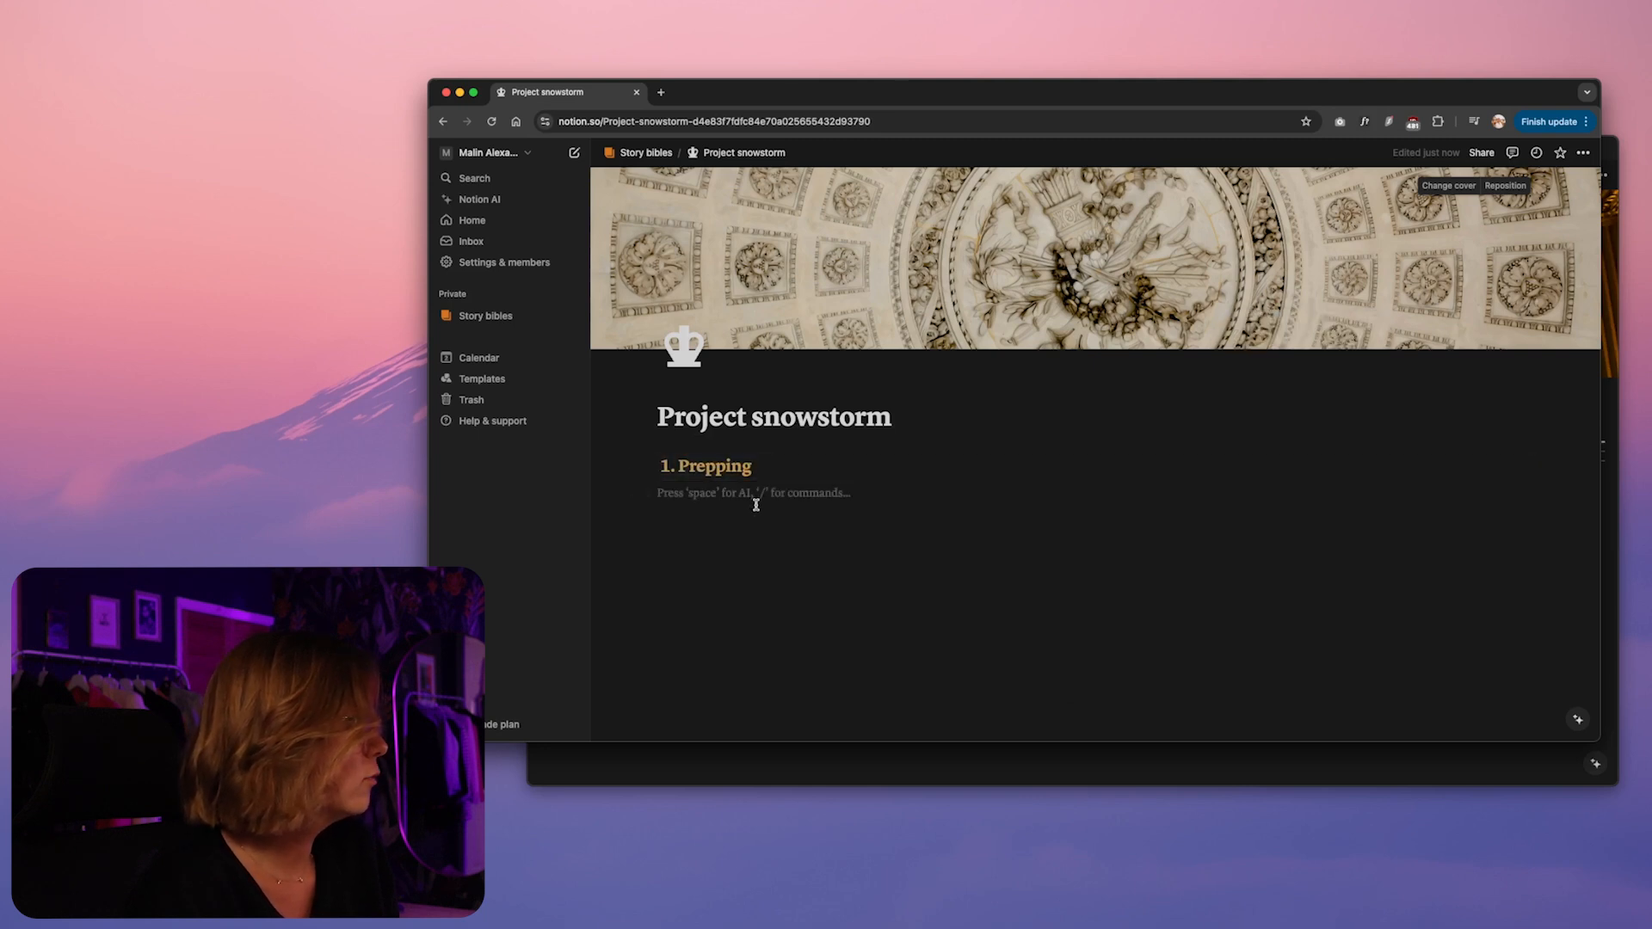
key(super+z)
Color only the text of the "1. Prepping" heading yellow, on top of its yellow background
drag(763, 466, 664, 465)
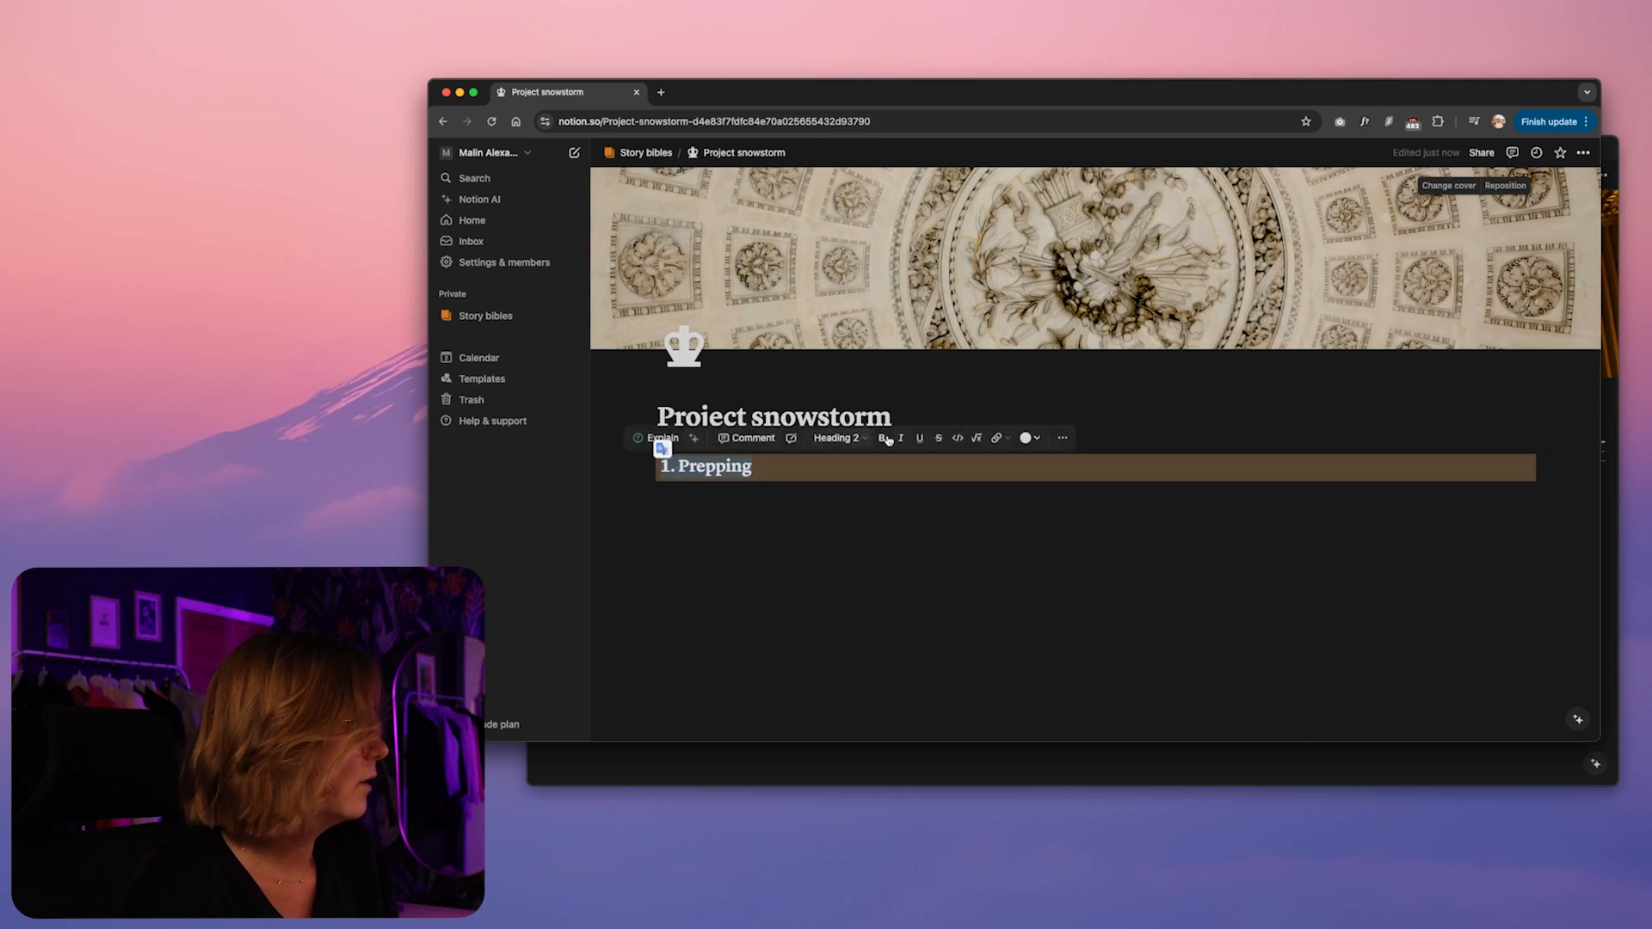
click(1039, 440)
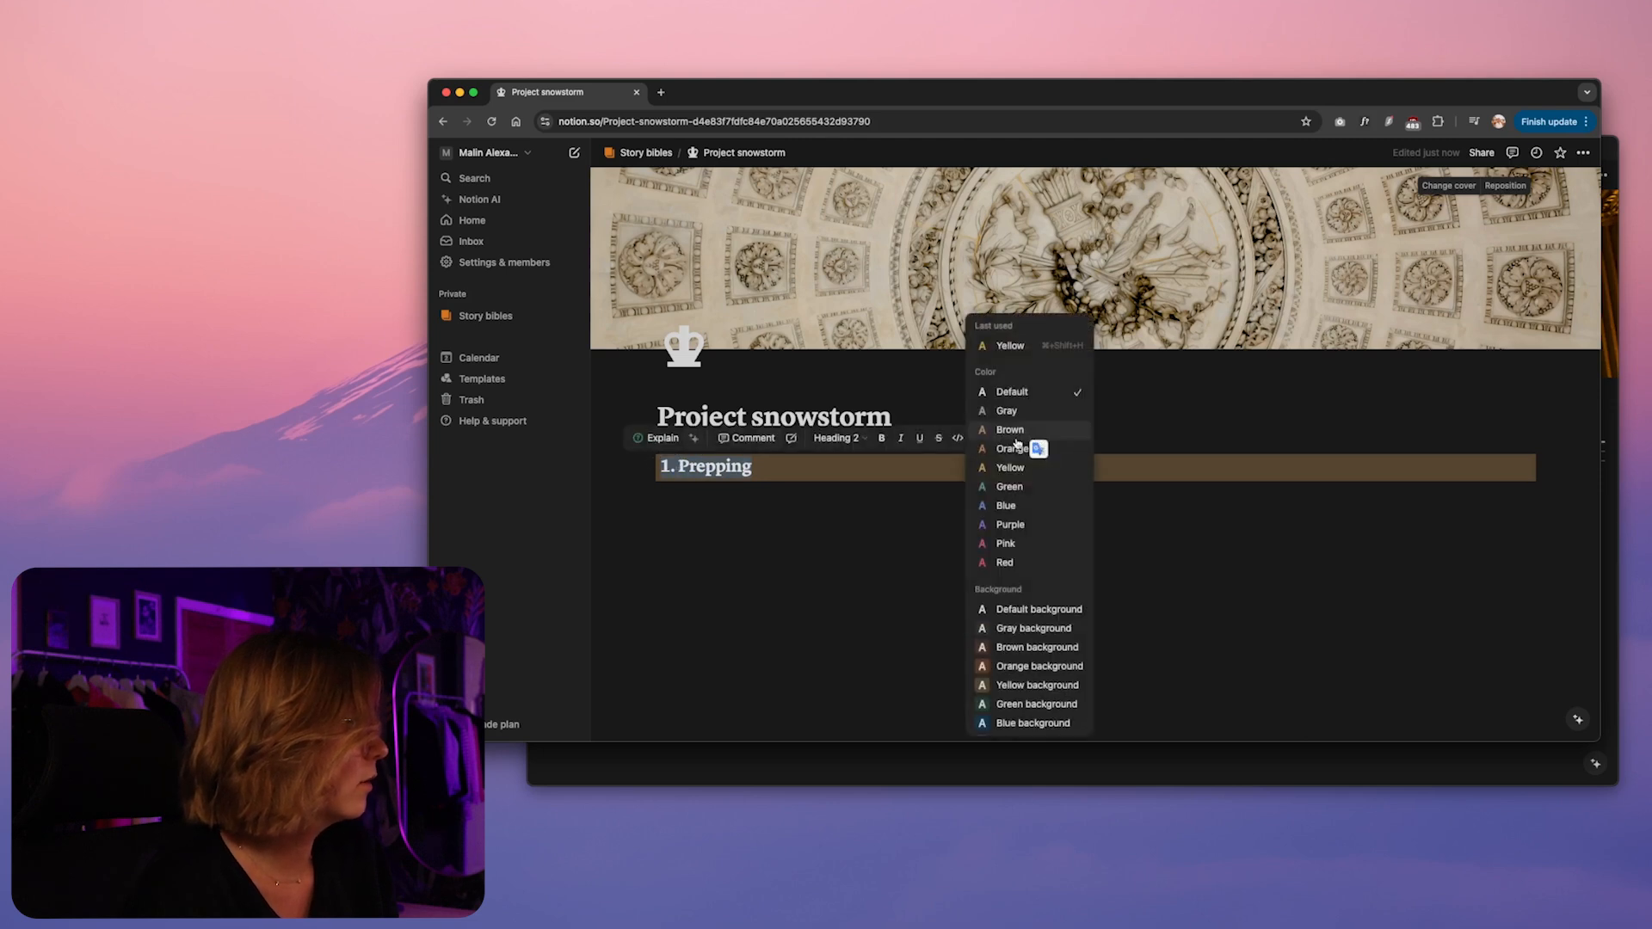
click(1005, 468)
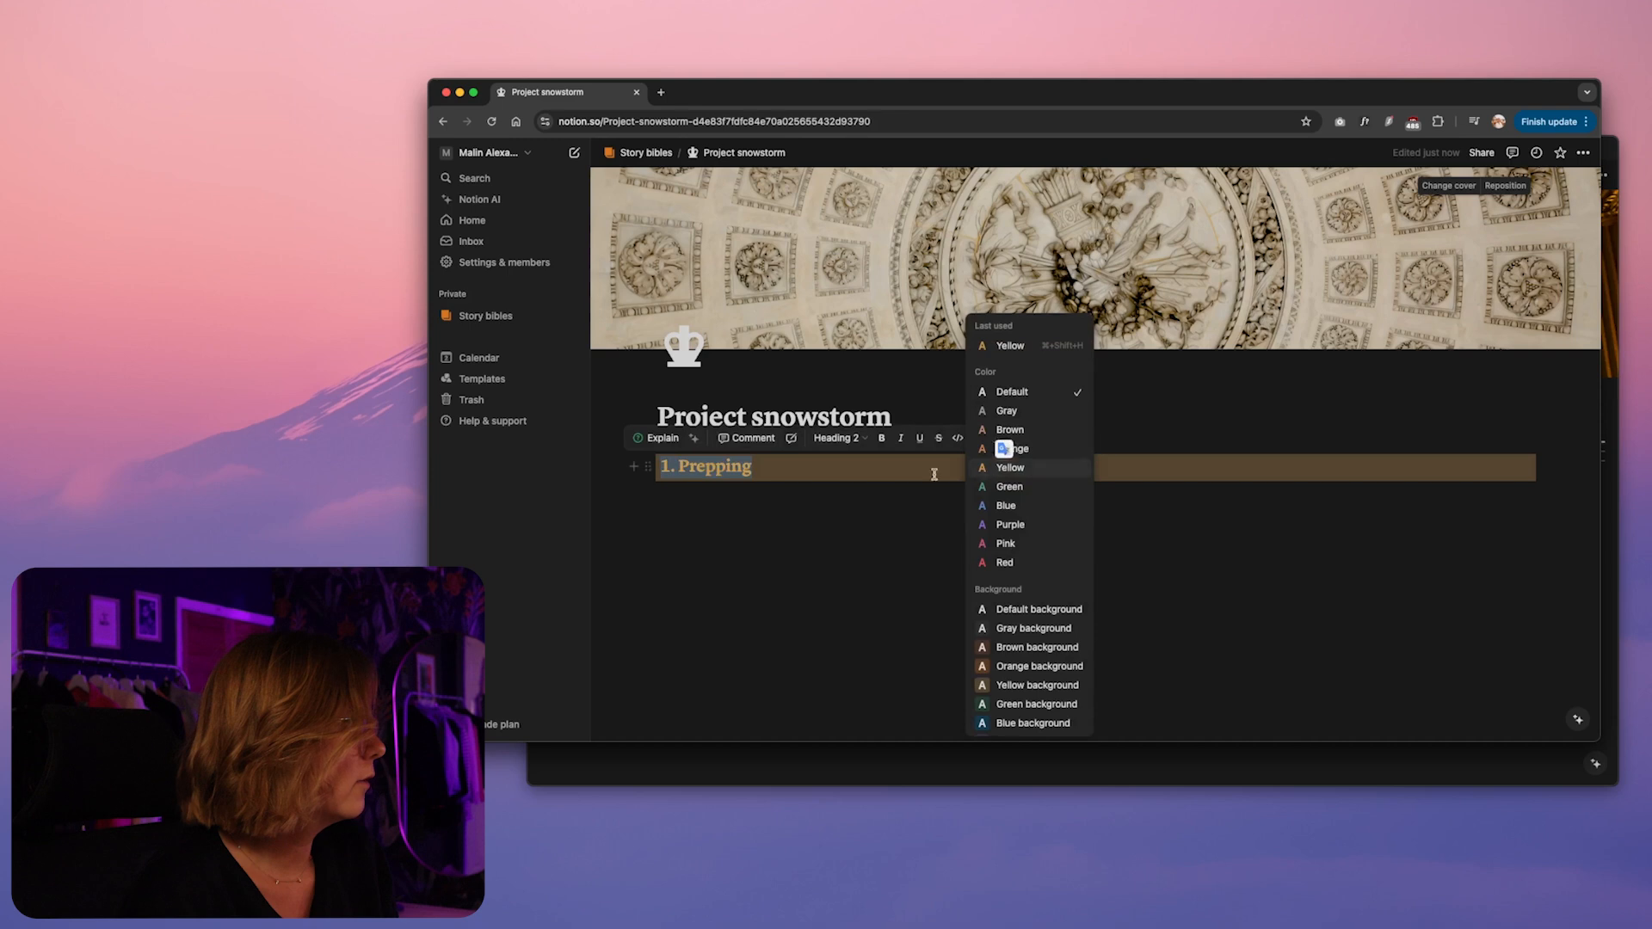
click(682, 502)
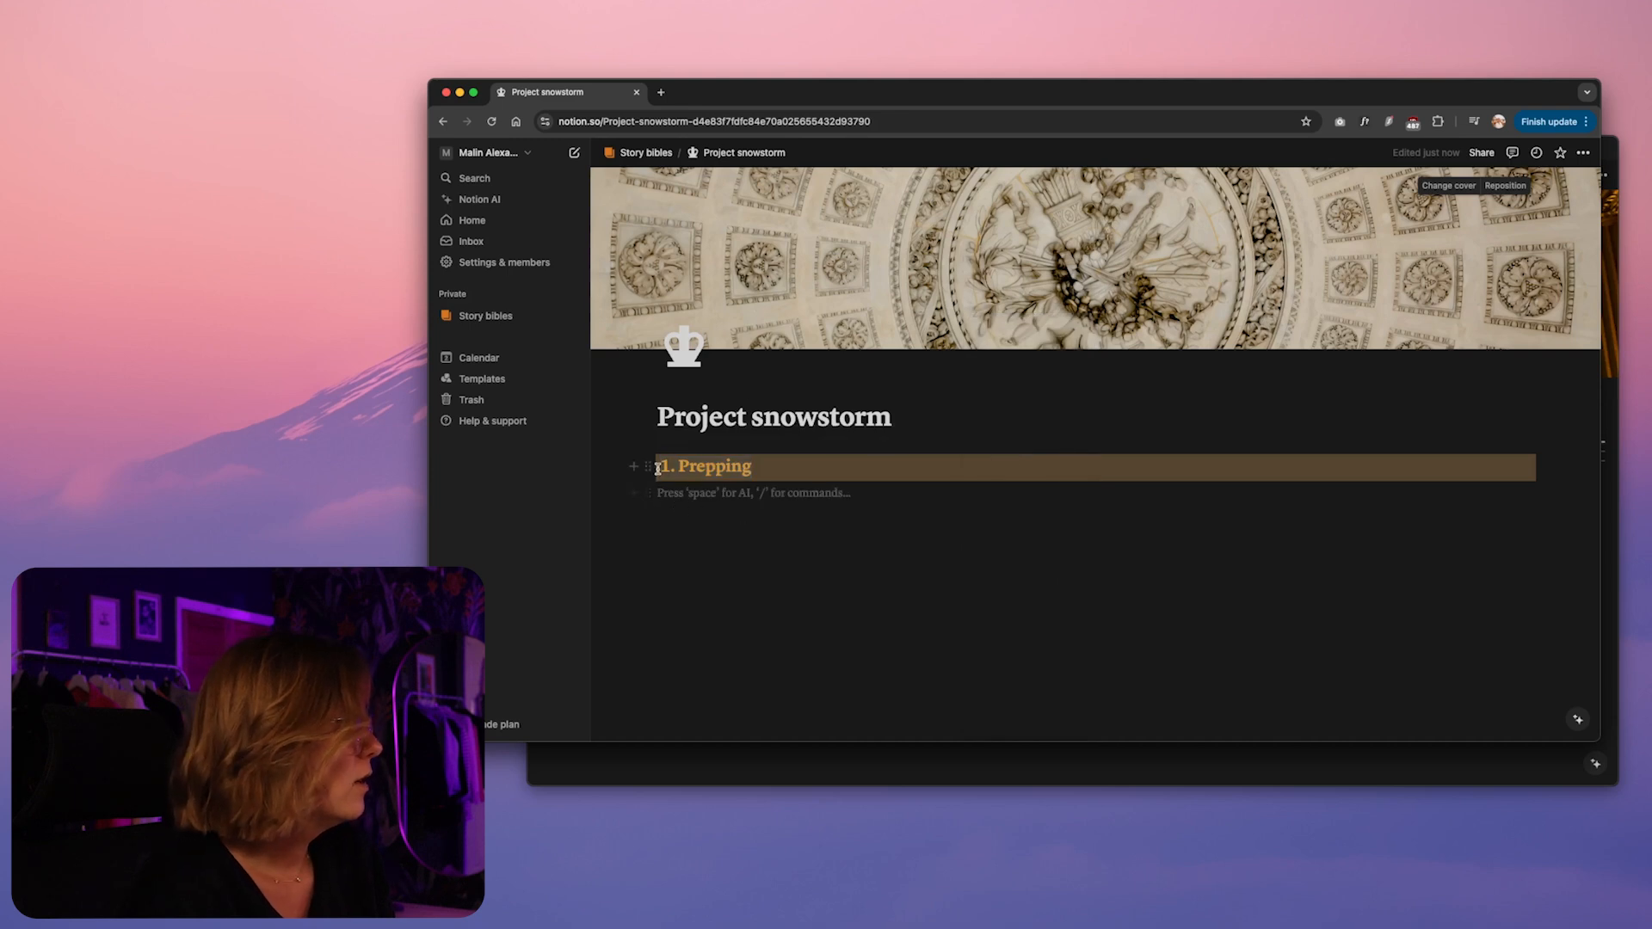
Duplicate the "1. Prepping" heading below itself and retitle the copy "2. Writing"
drag(648, 468, 670, 524)
double_click(693, 531)
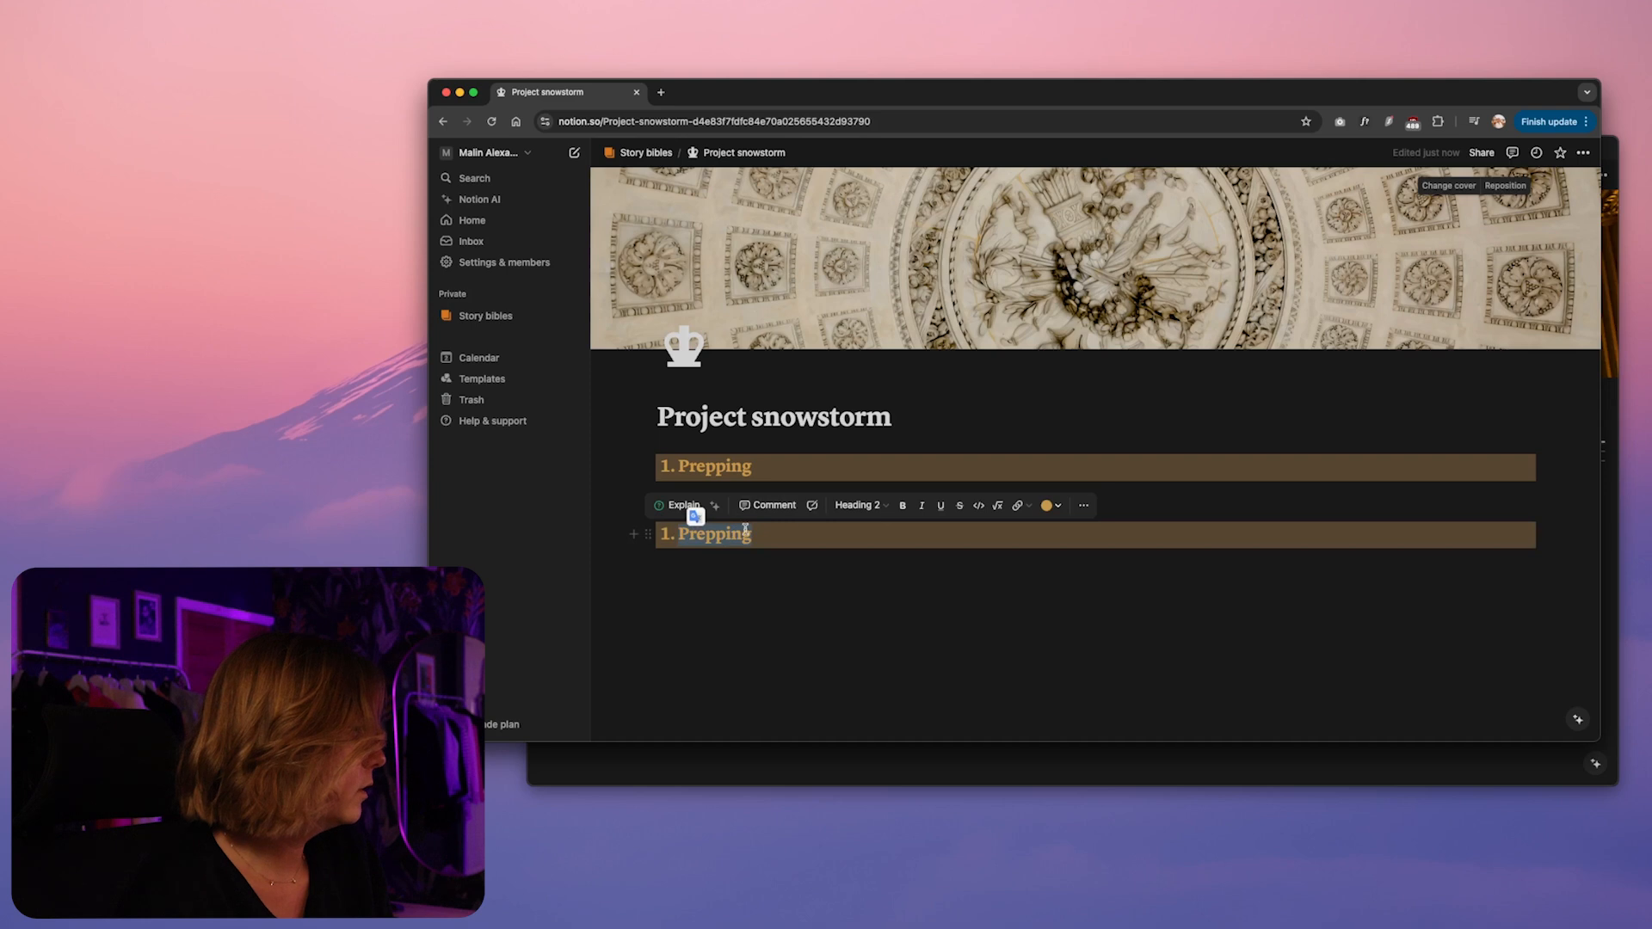
drag(664, 532, 756, 533)
text(2.)
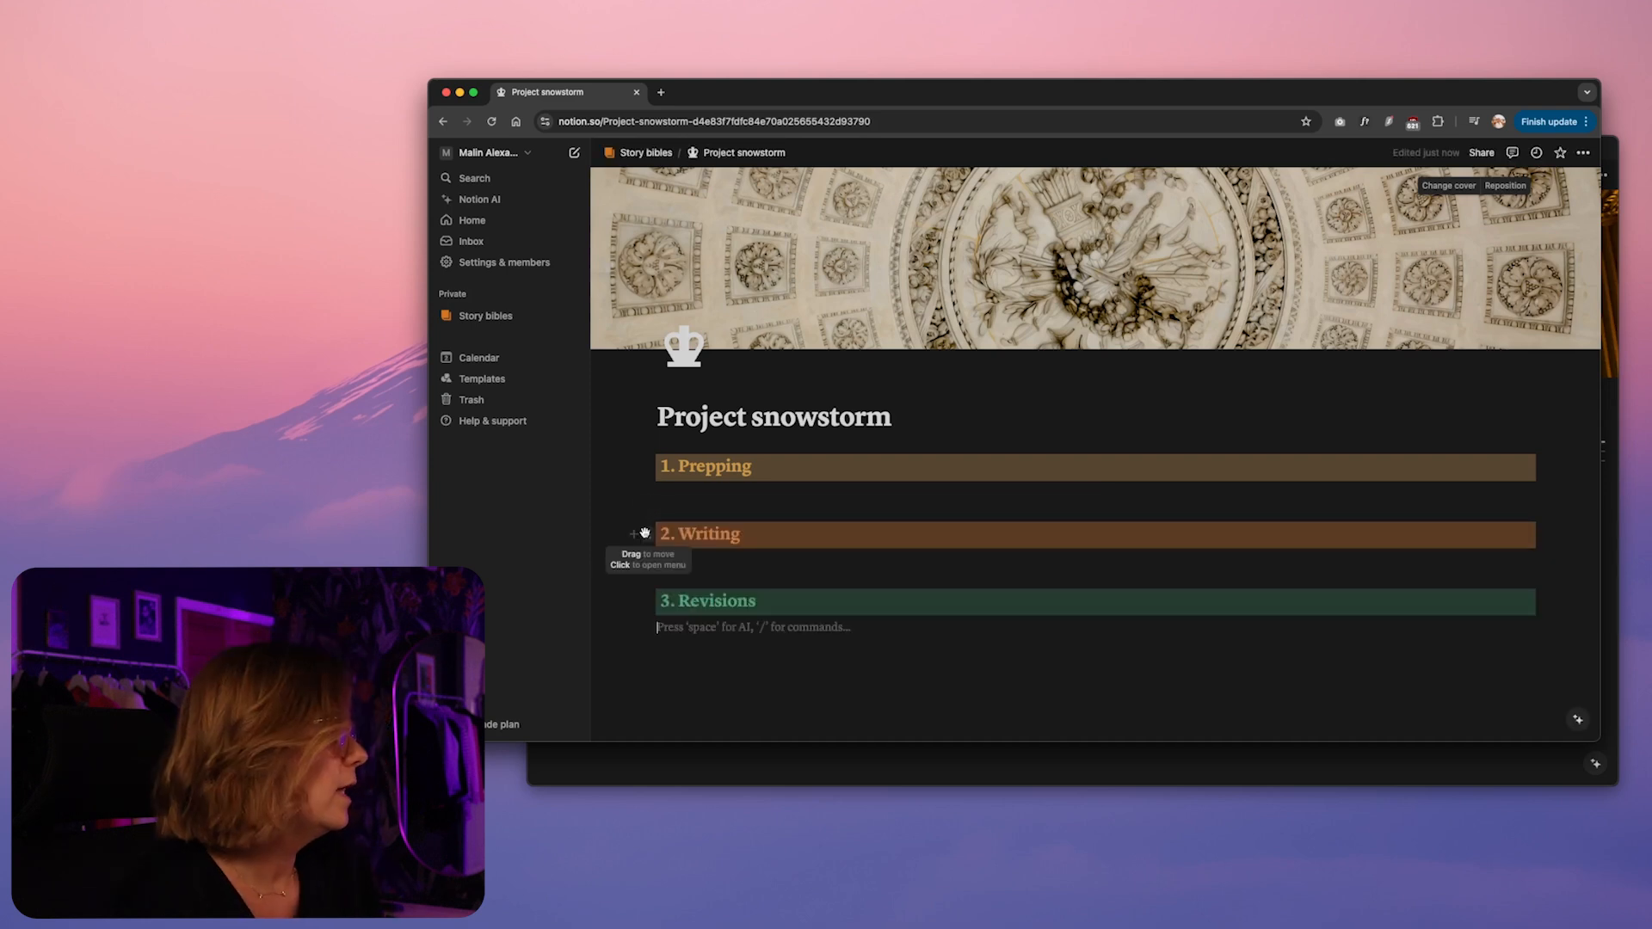
Arrange the "2. Writing" and "3. Revisions" headings as columns beside "1. Prepping"
drag(645, 534, 1553, 460)
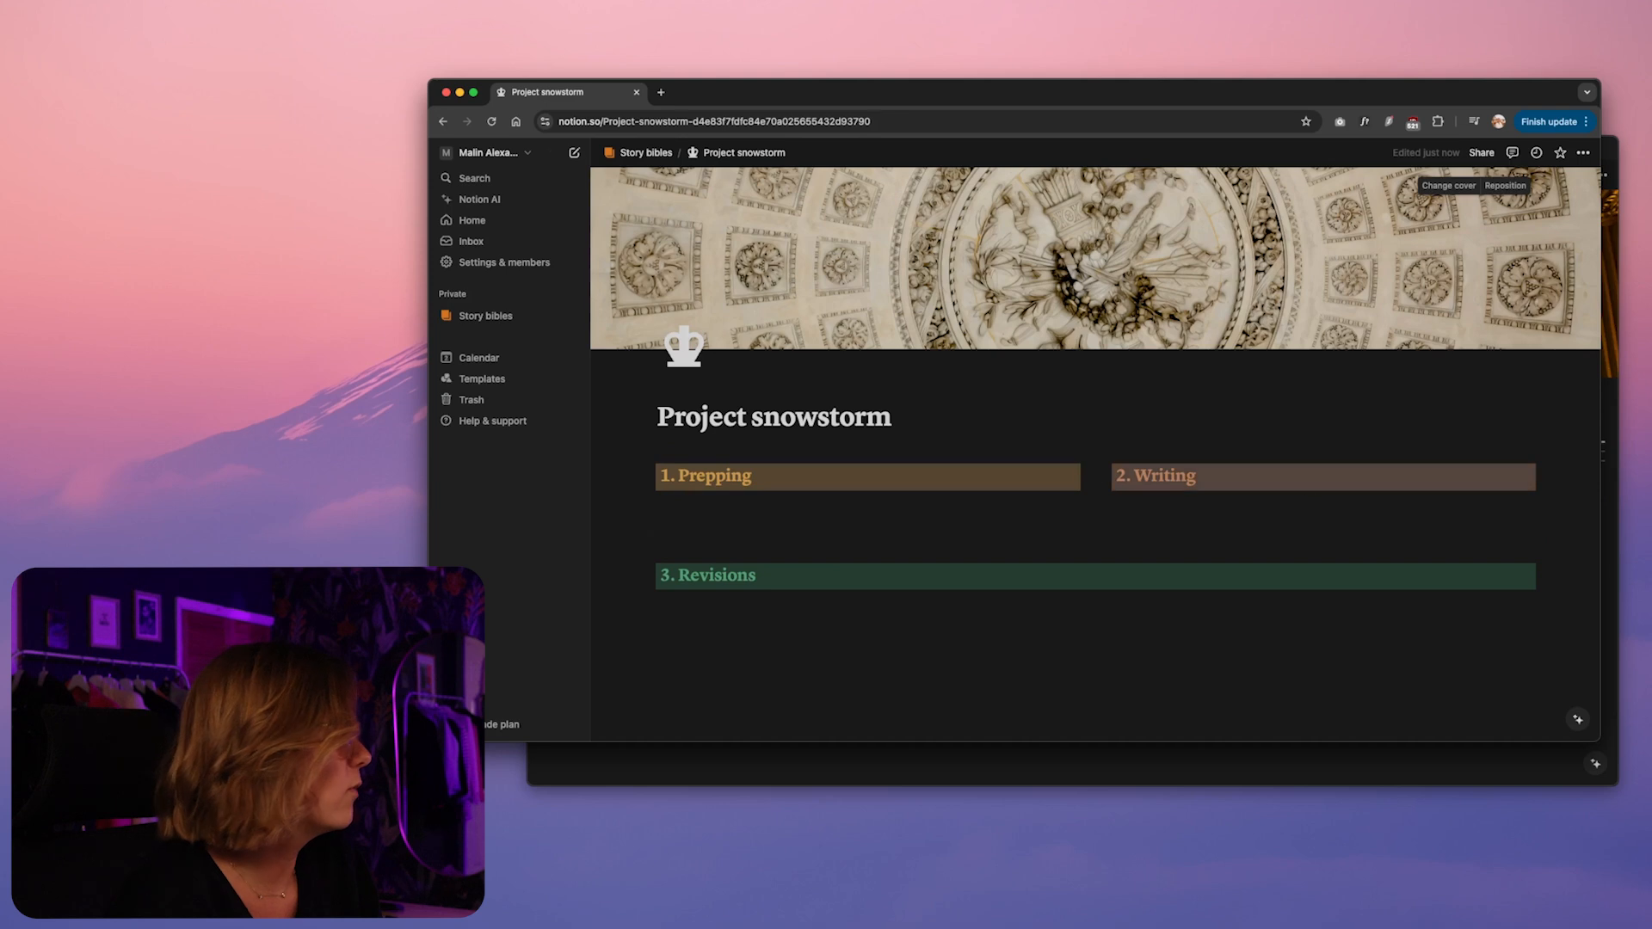
drag(1588, 526, 1583, 475)
Add a new sub-page below the three heading columns on Project snowstorm
click(1170, 525)
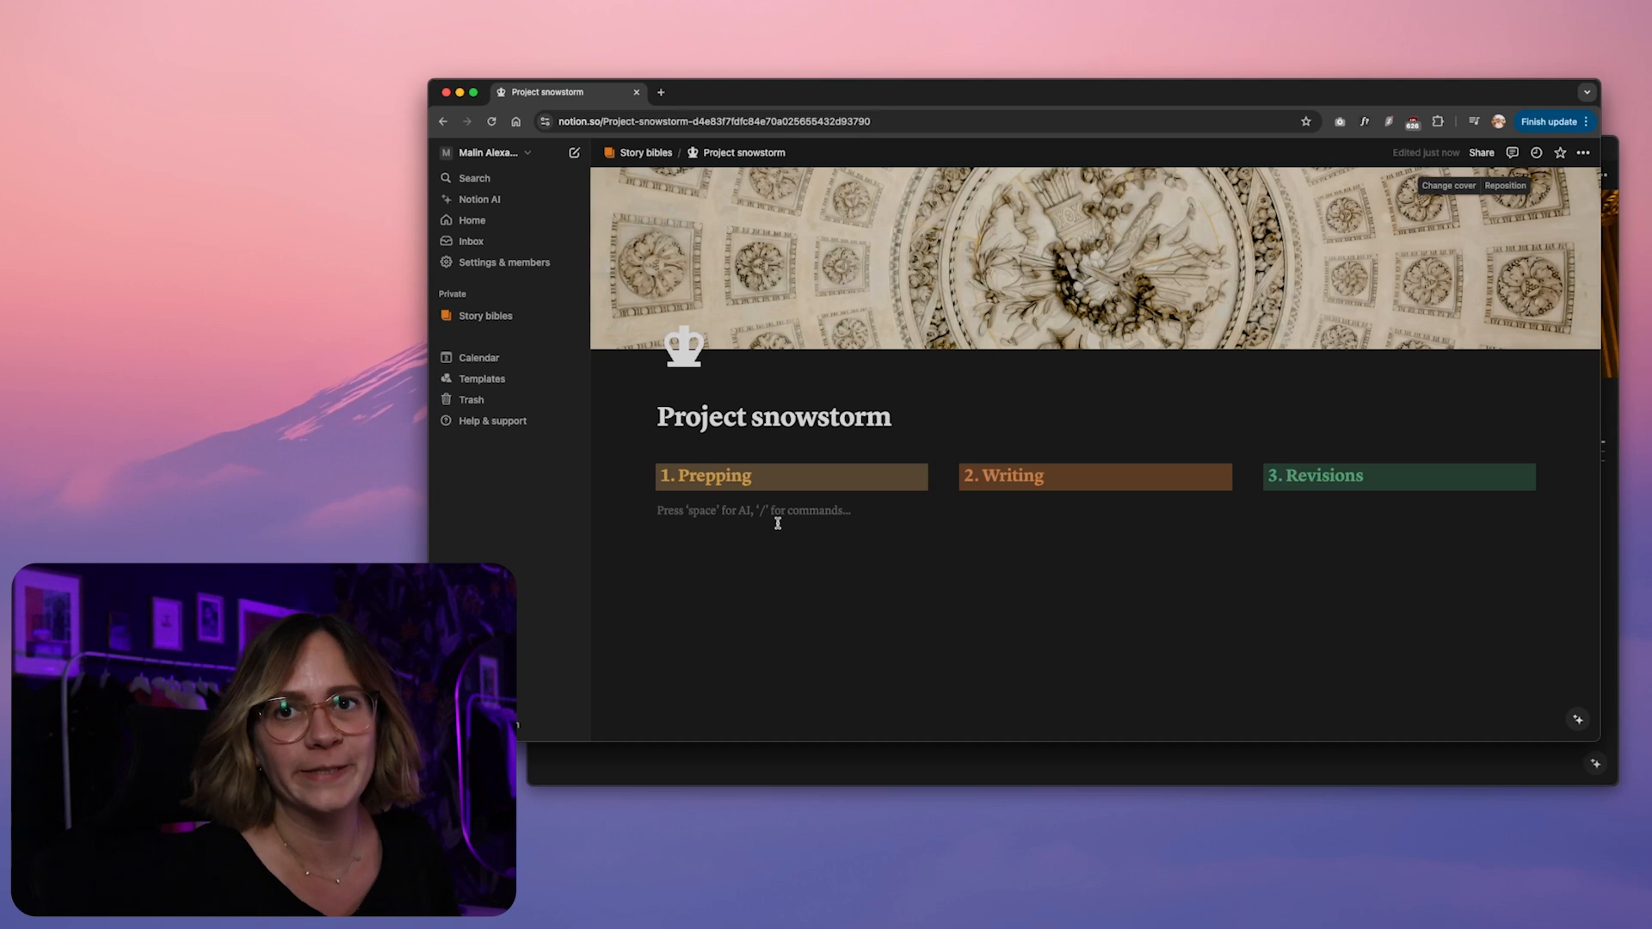
text(/page)
key(Return)
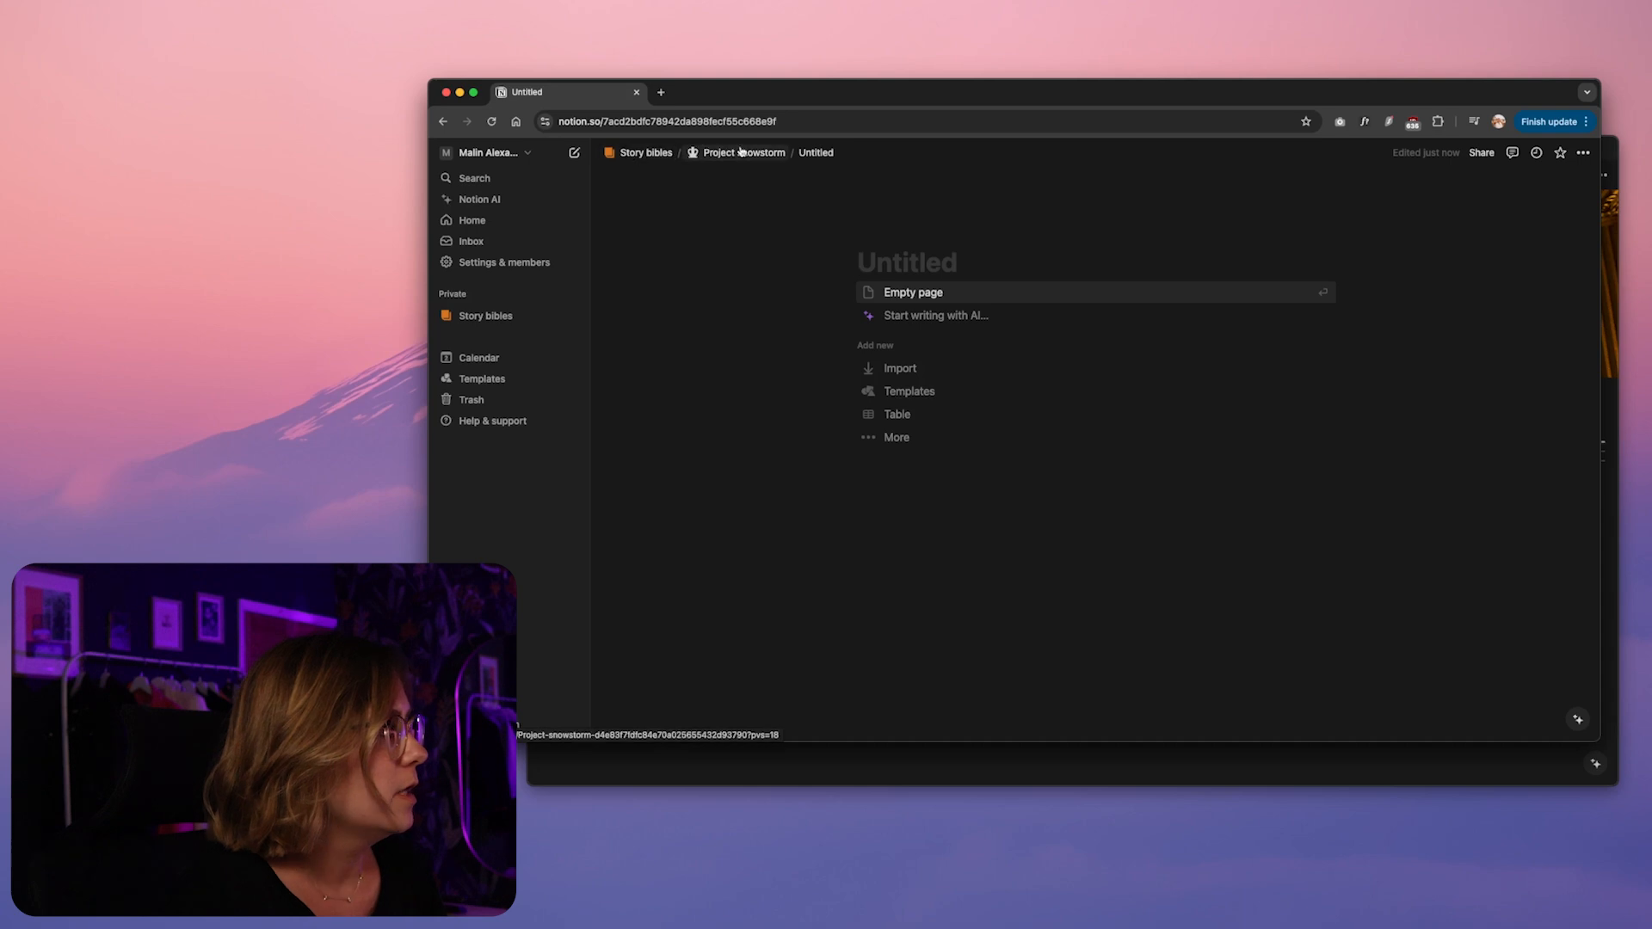
Walk through the page hierarchy from Story bibles to Project snowstorm and its untitled sub-page, and return to Project snowstorm
click(664, 154)
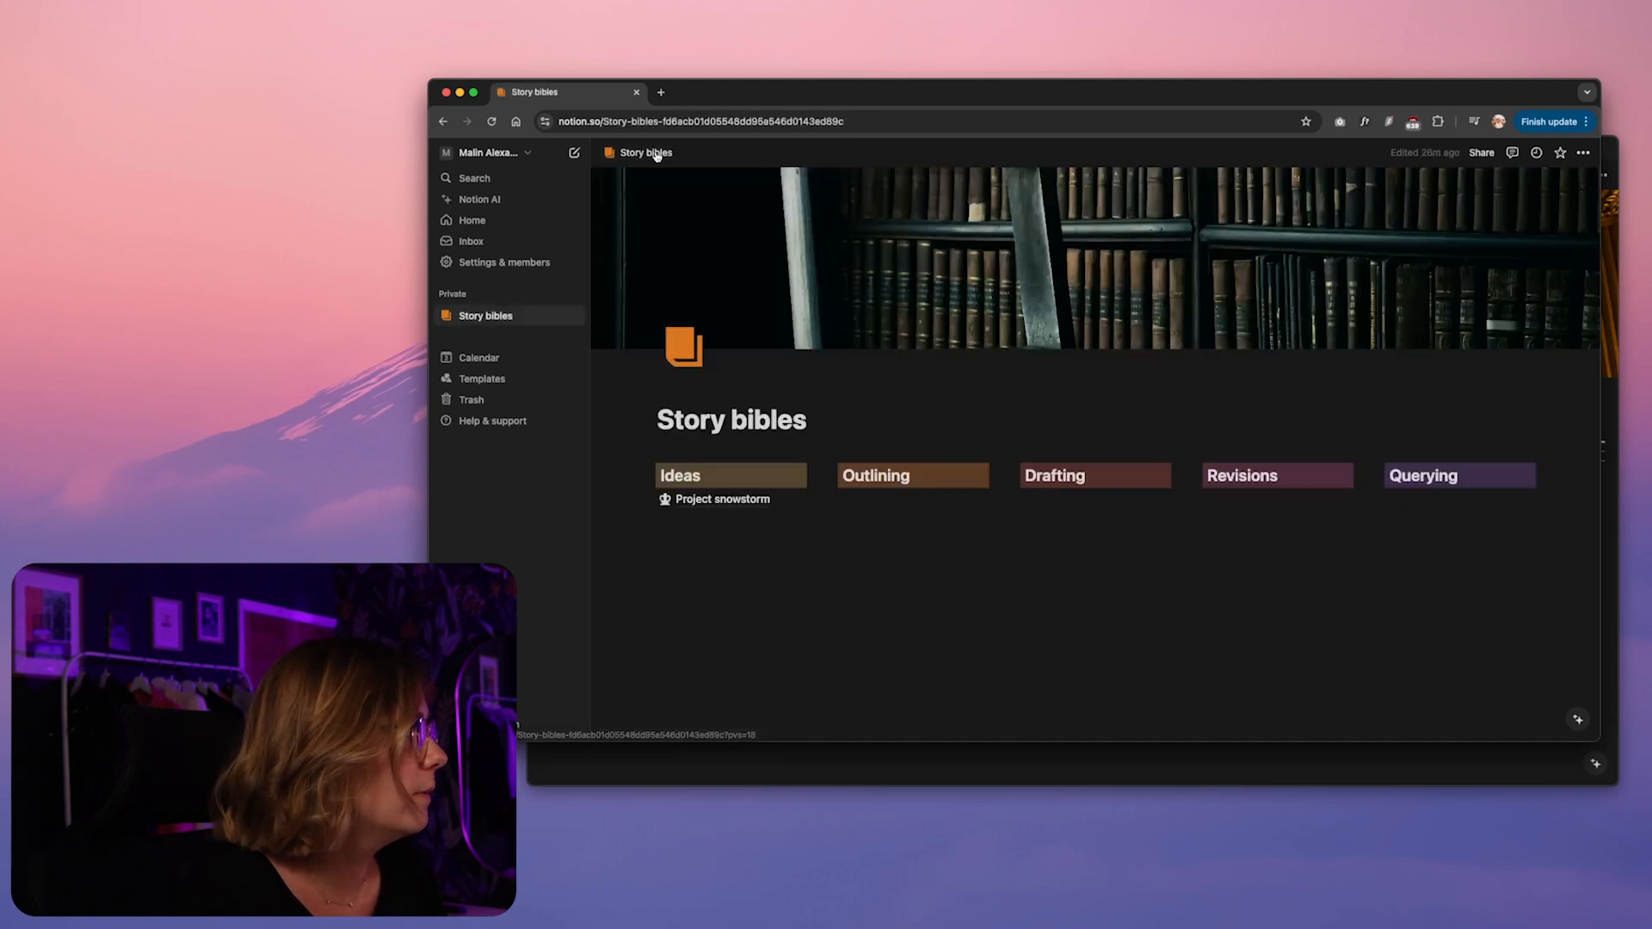
click(707, 506)
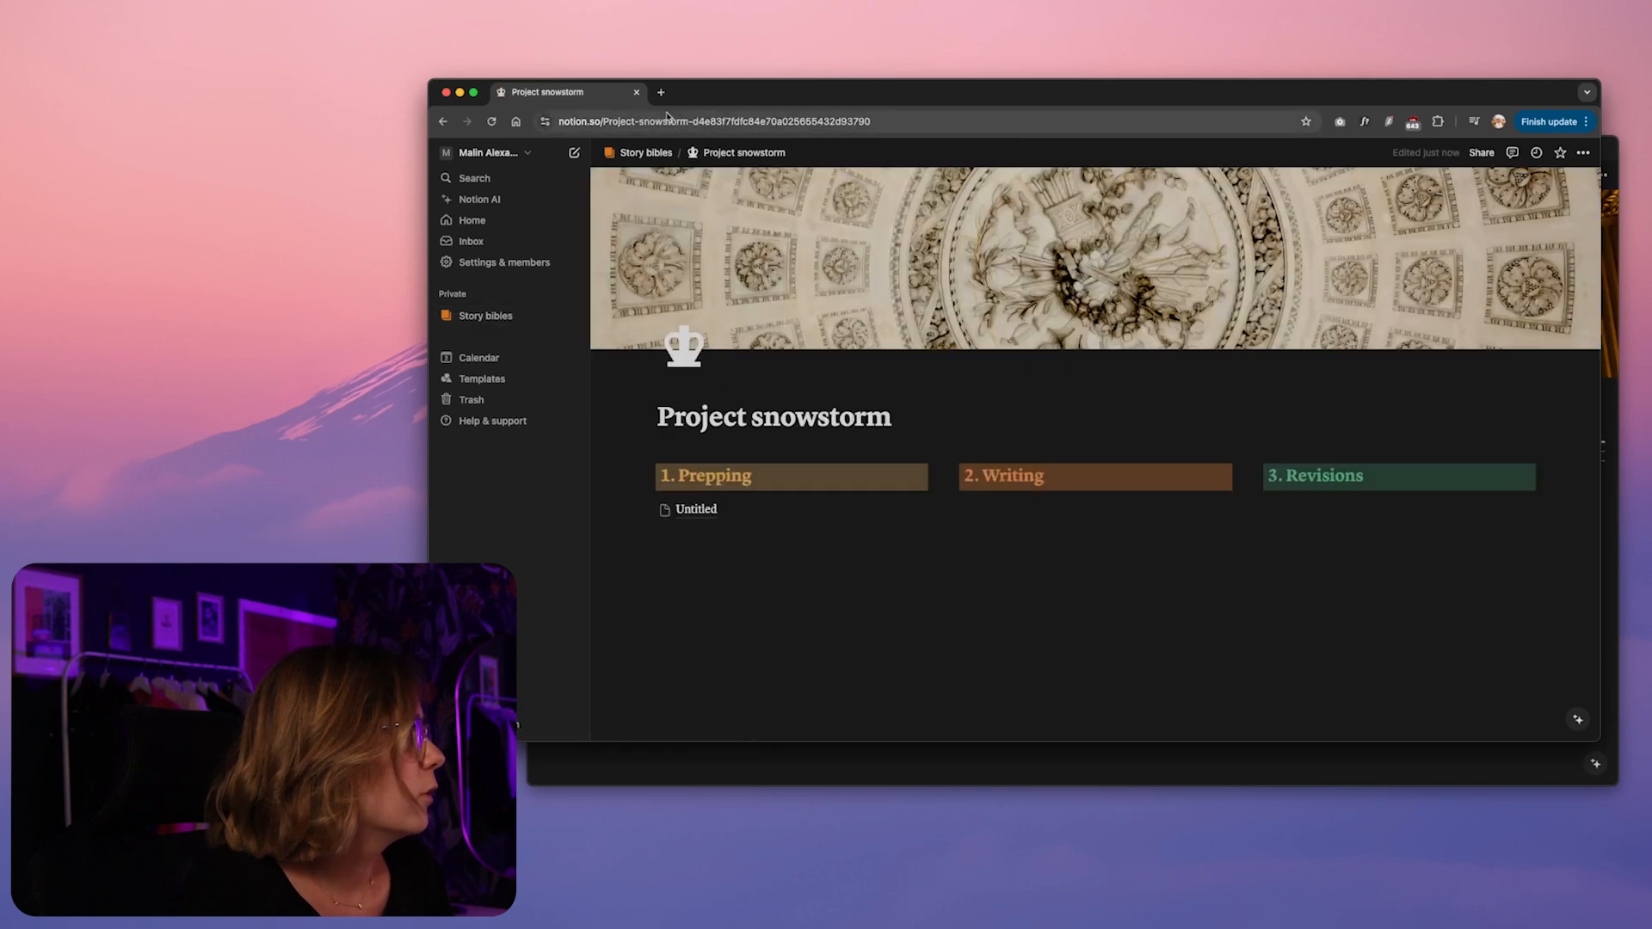
click(694, 509)
click(778, 158)
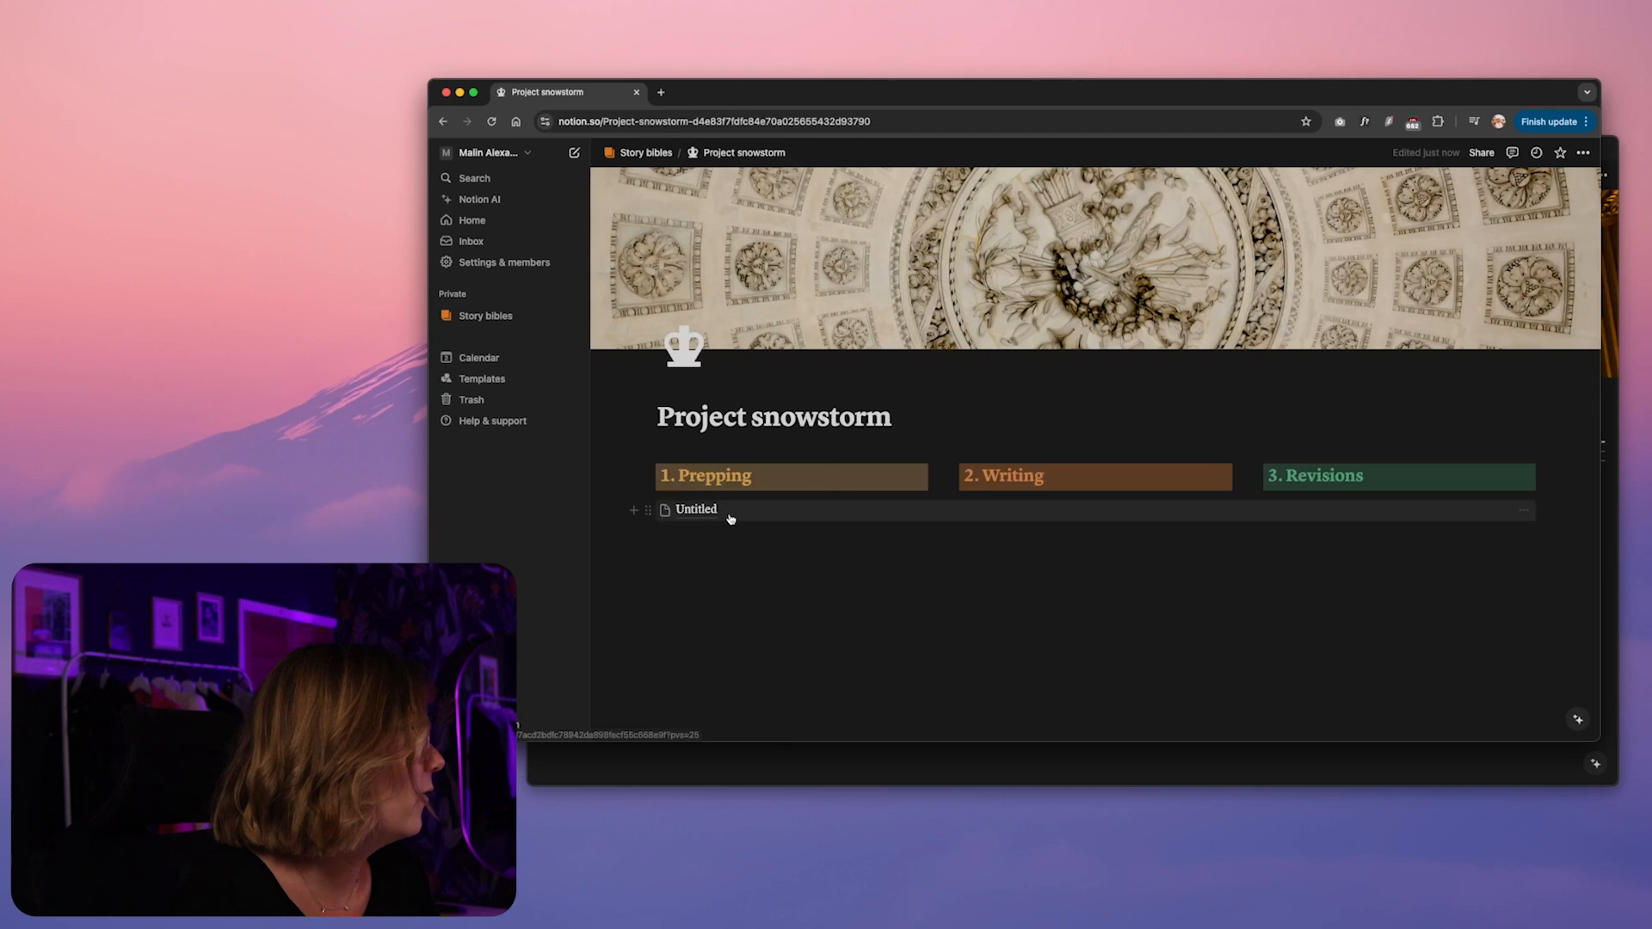
Move the untitled sub-page into the "1. Prepping" column and title it "Worldbuilding"
mouse_move(793, 514)
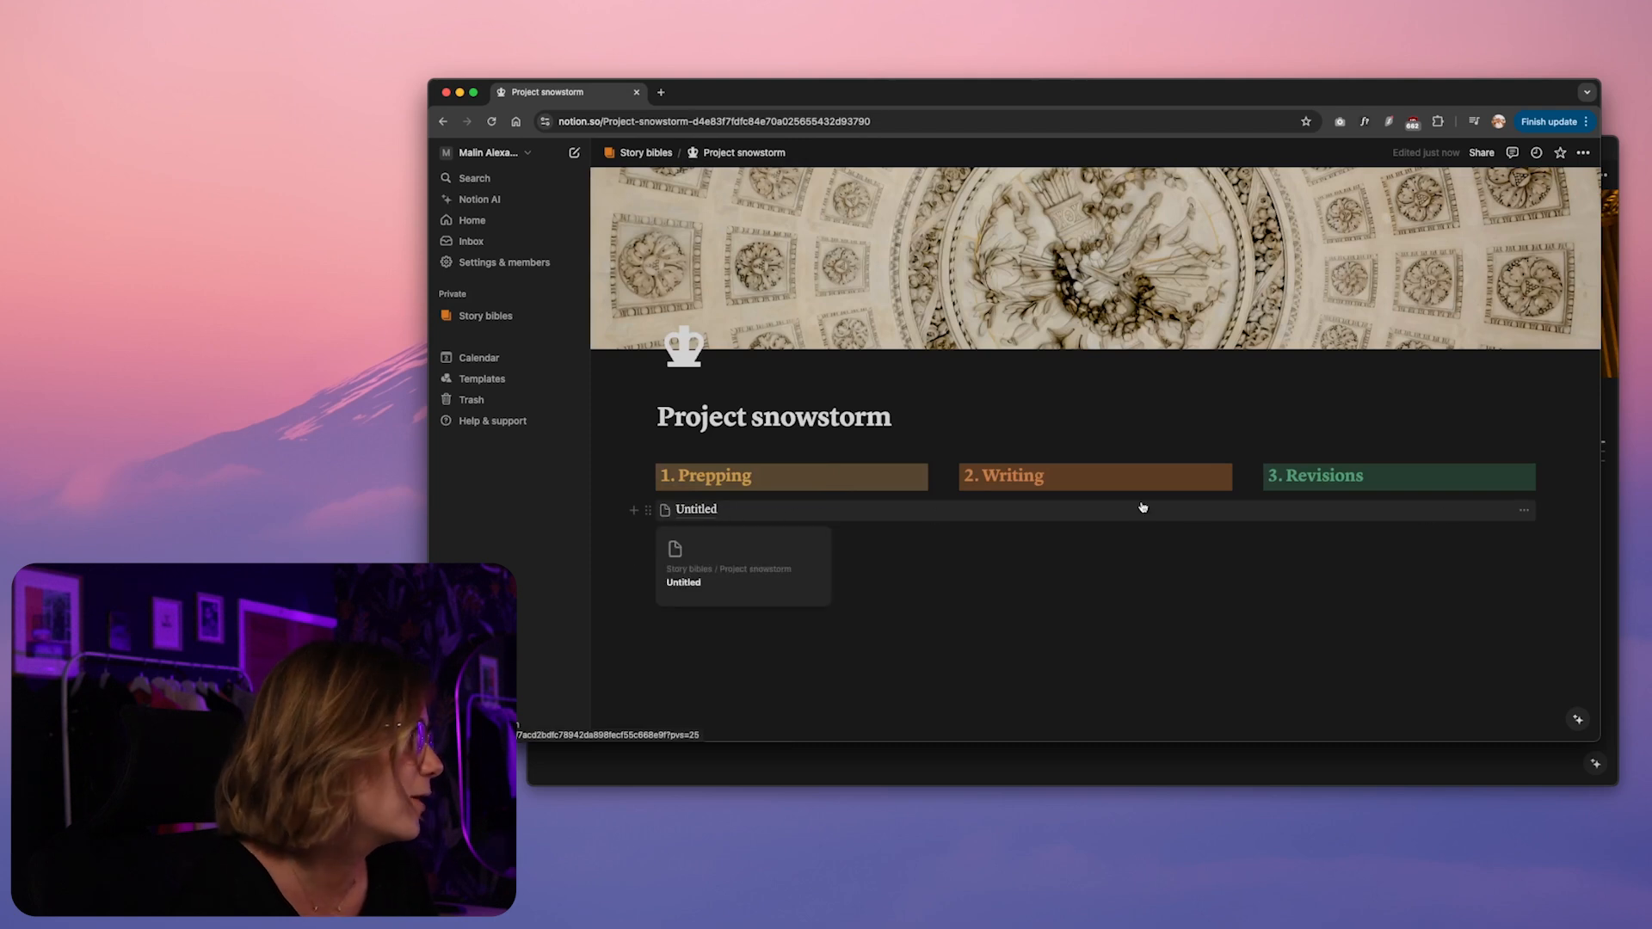
mouse_move(650, 511)
mouse_down()
mouse_move(666, 507)
mouse_move(657, 490)
mouse_up()
click(731, 508)
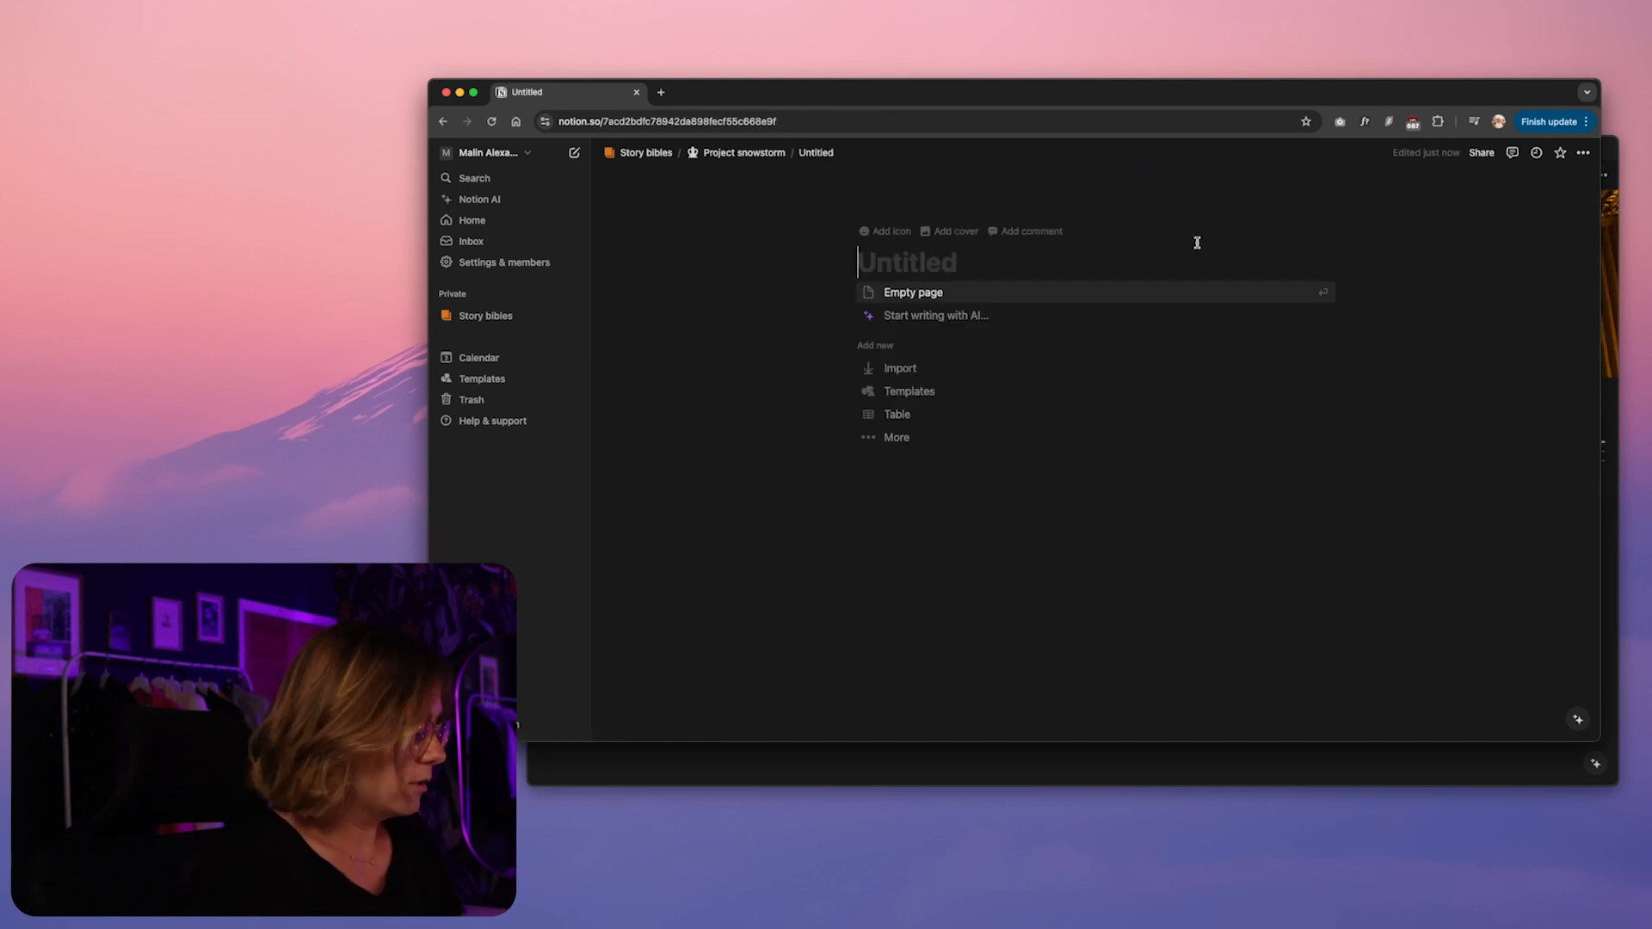
text(Worldbuilding)
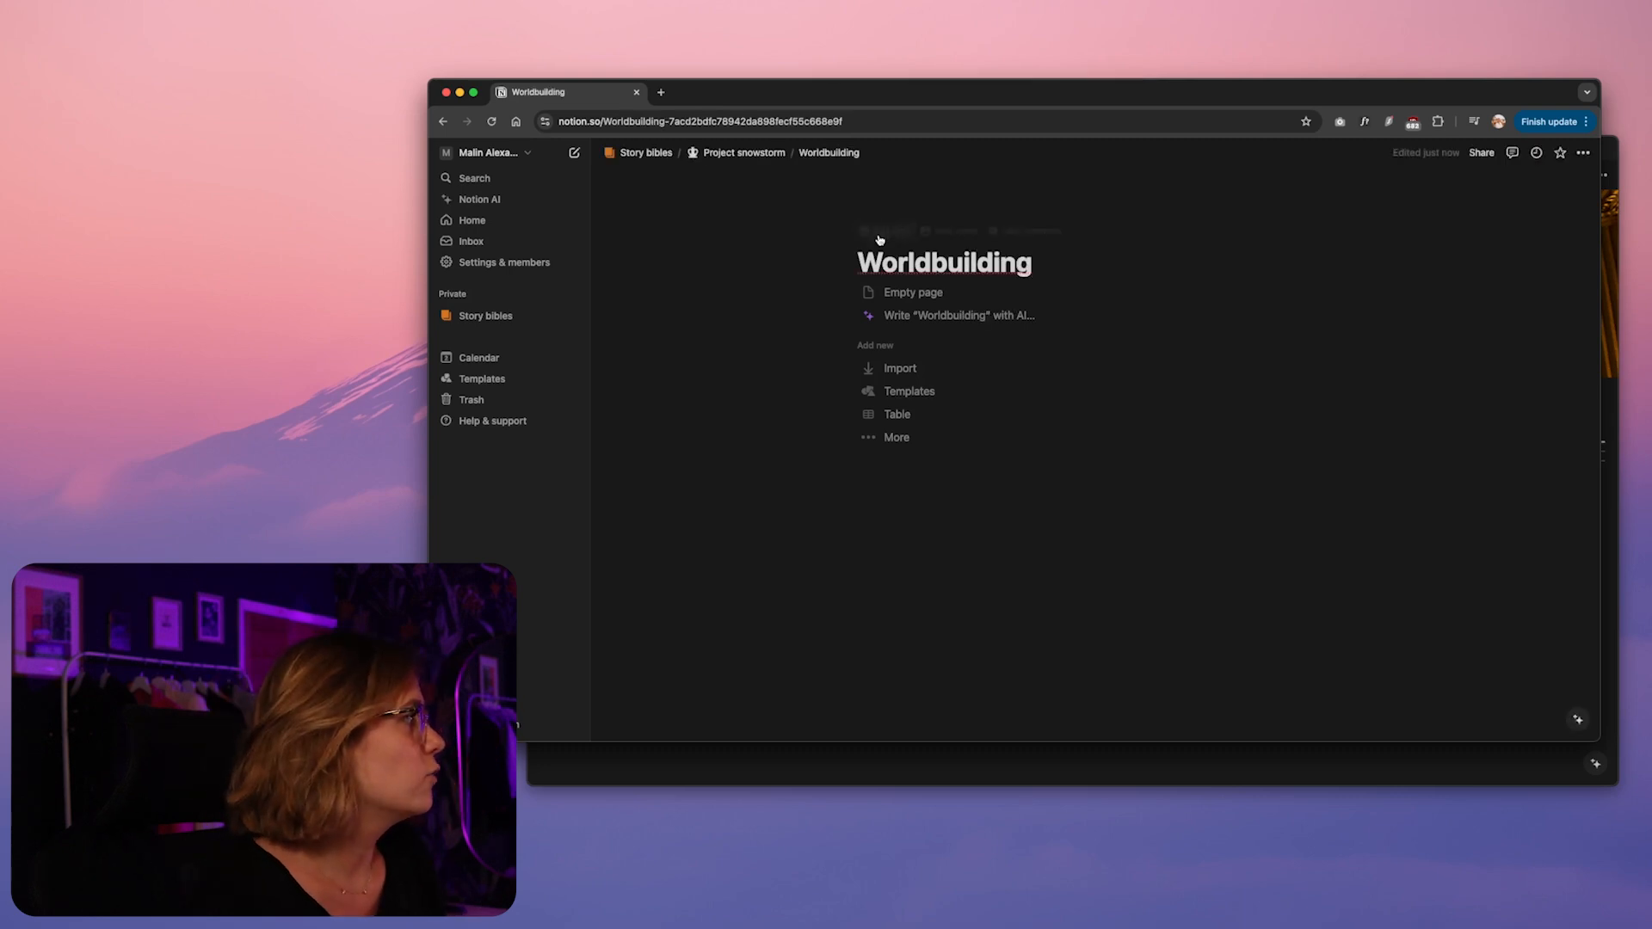
Give the Worldbuilding page the globe desk icon in blue, searching the icons for "glo"
click(887, 232)
click(807, 302)
text(gob)
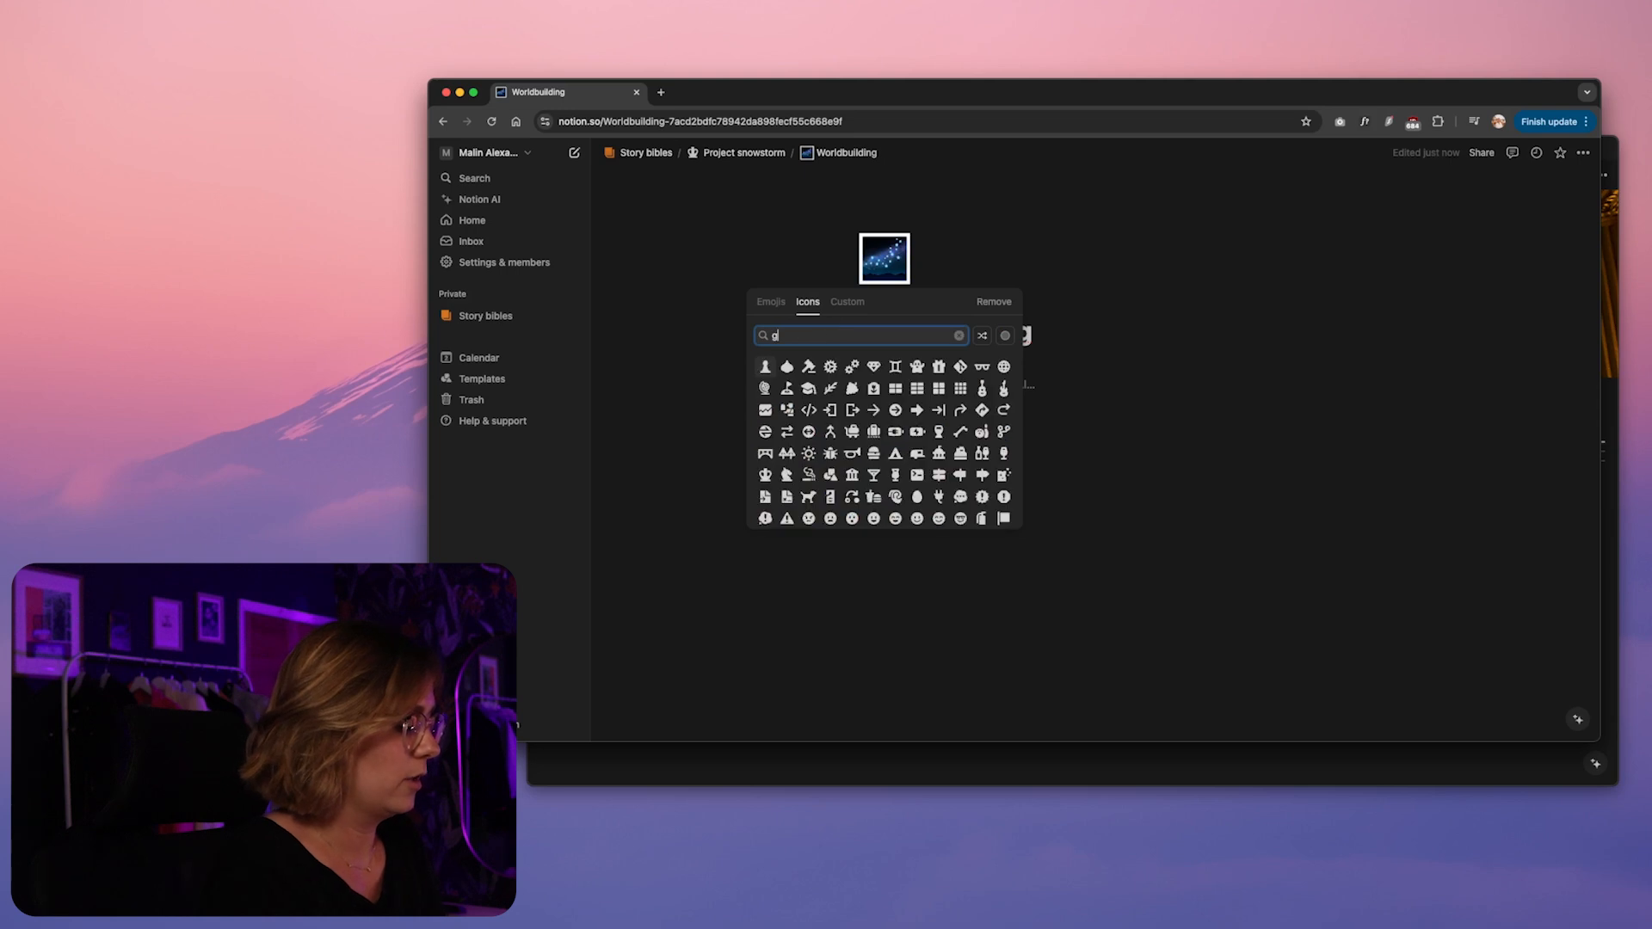
key(BackSpace)
key(BackSpace)
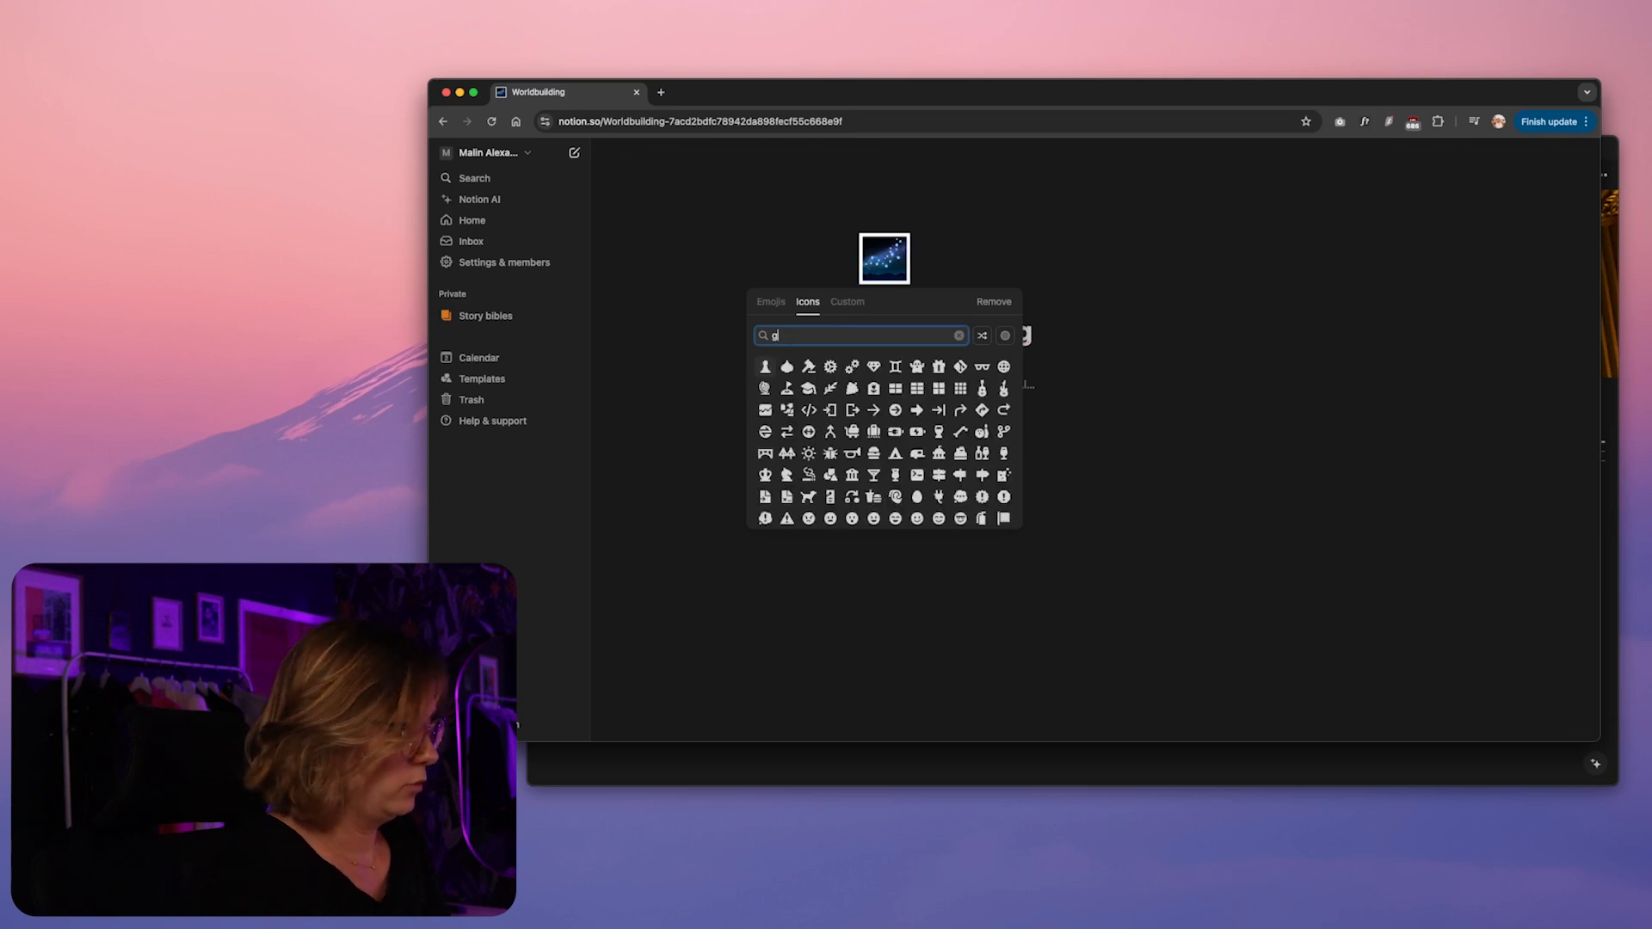
text(lo)
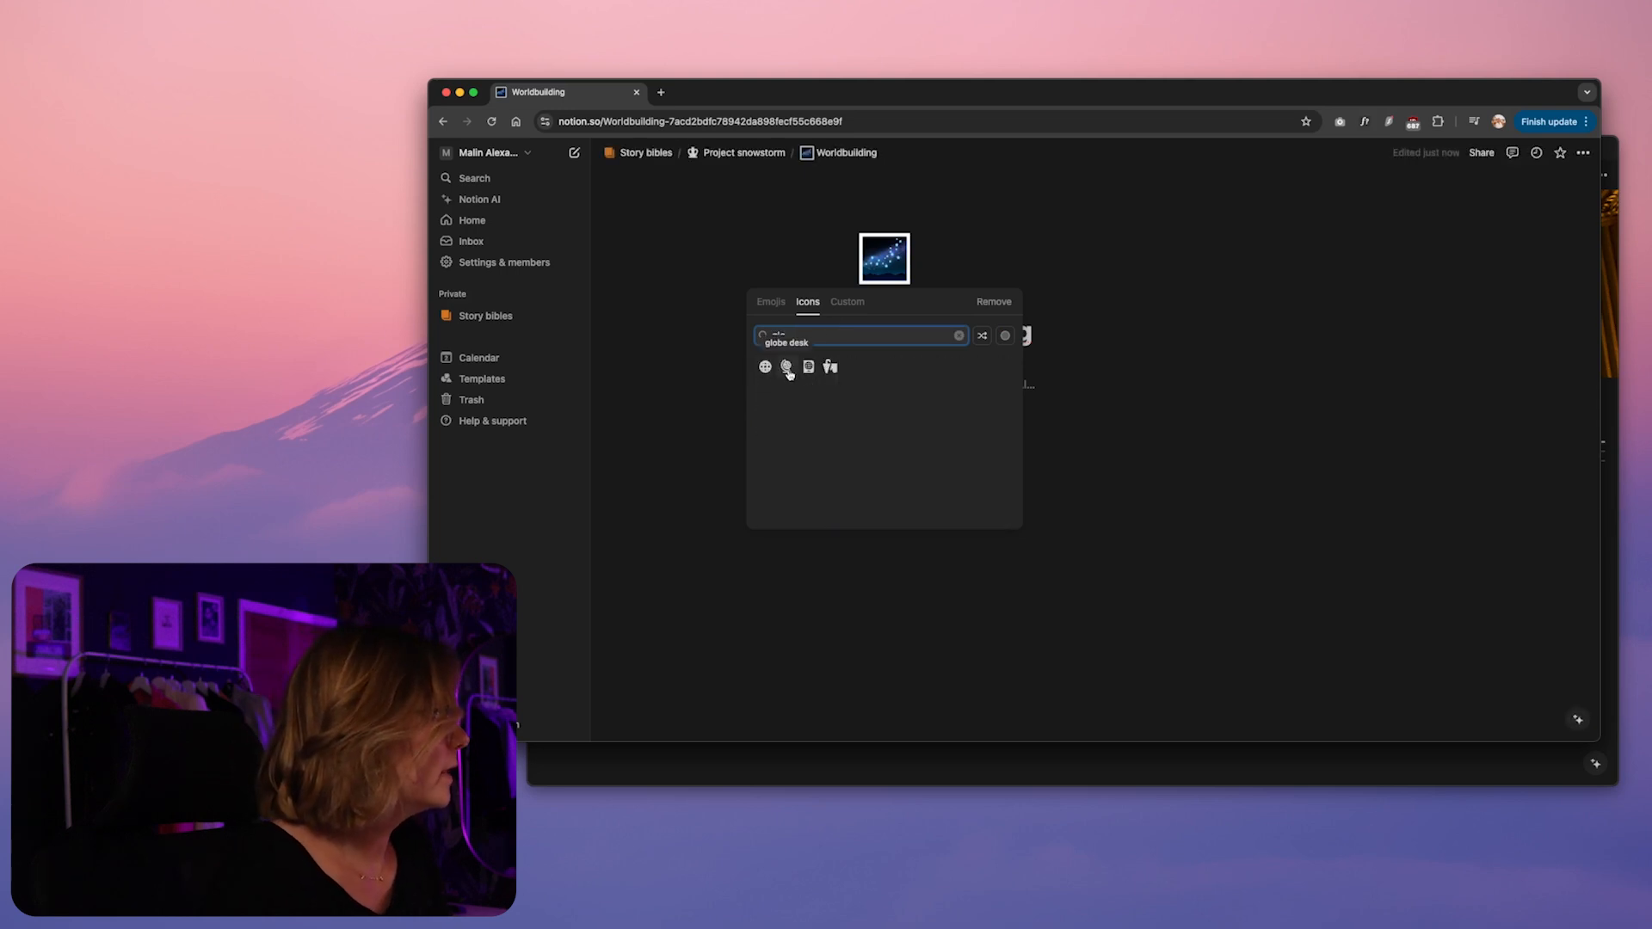
mouse_move(786, 368)
click(763, 413)
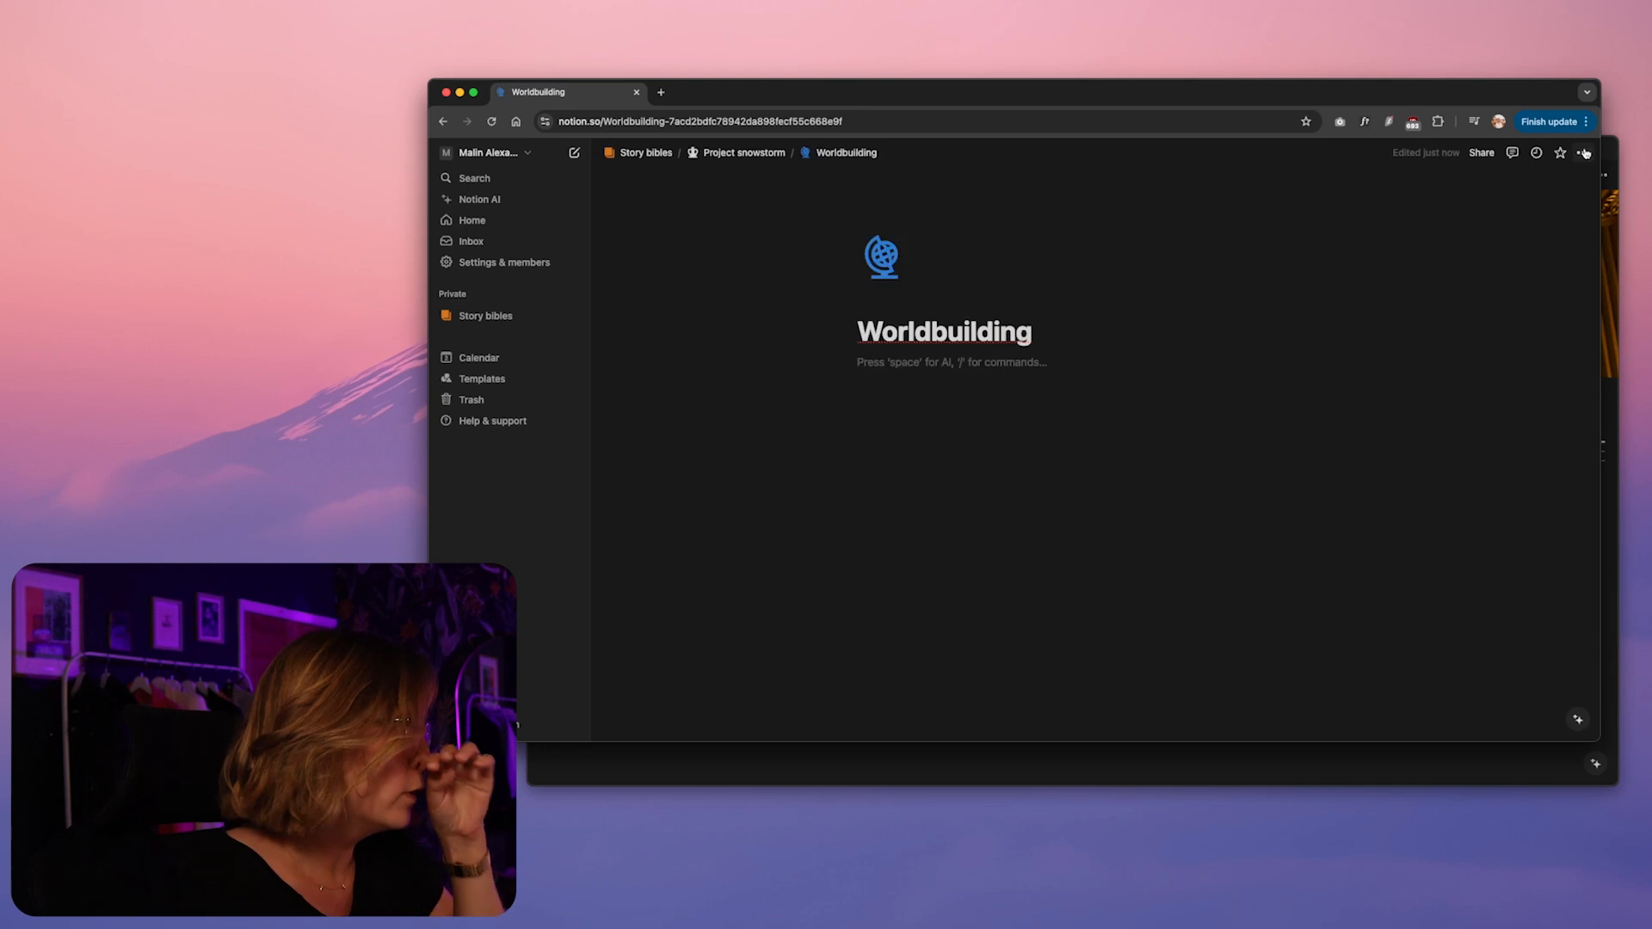
Set the Worldbuilding page to full width and the Serif font
click(1583, 152)
click(1571, 249)
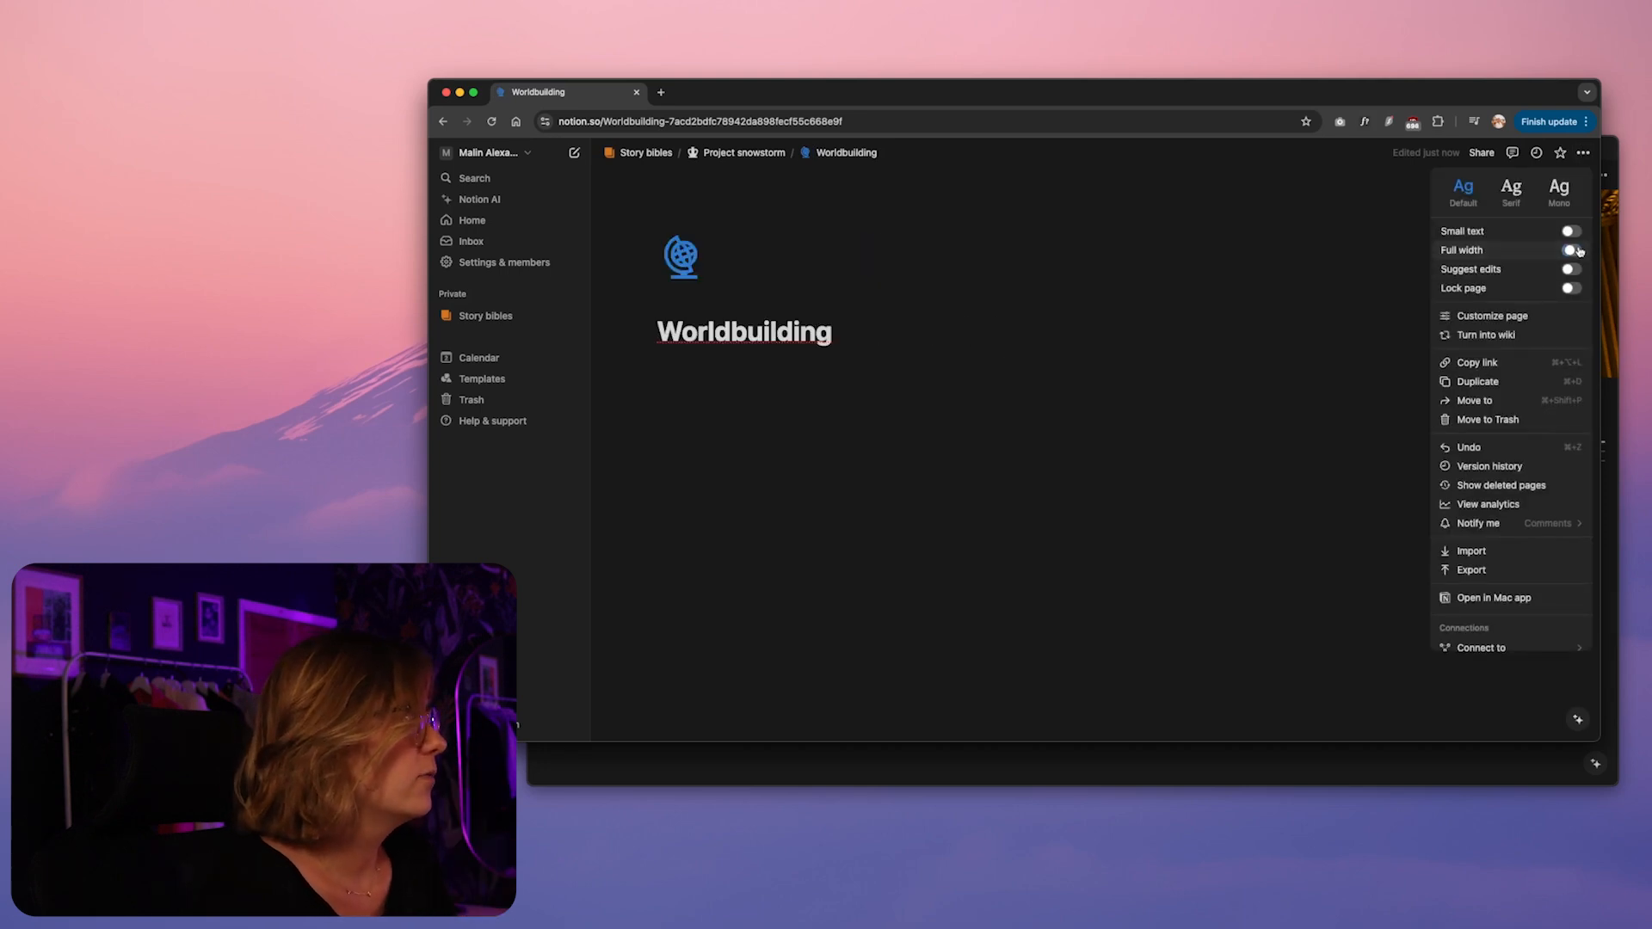
click(833, 396)
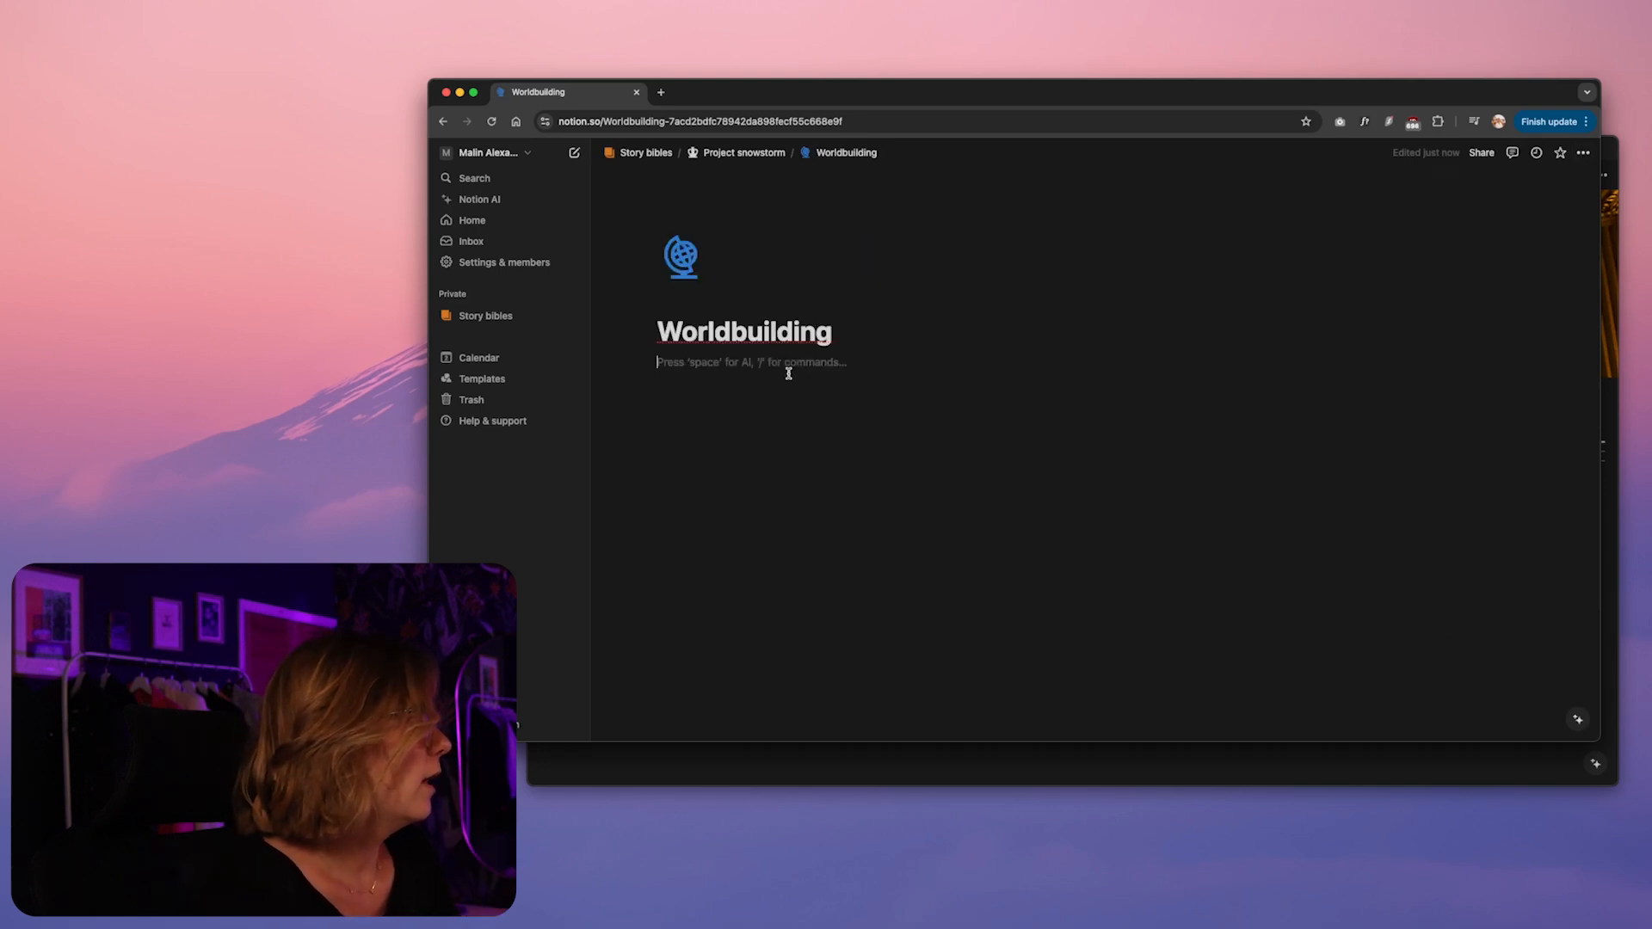
click(1583, 153)
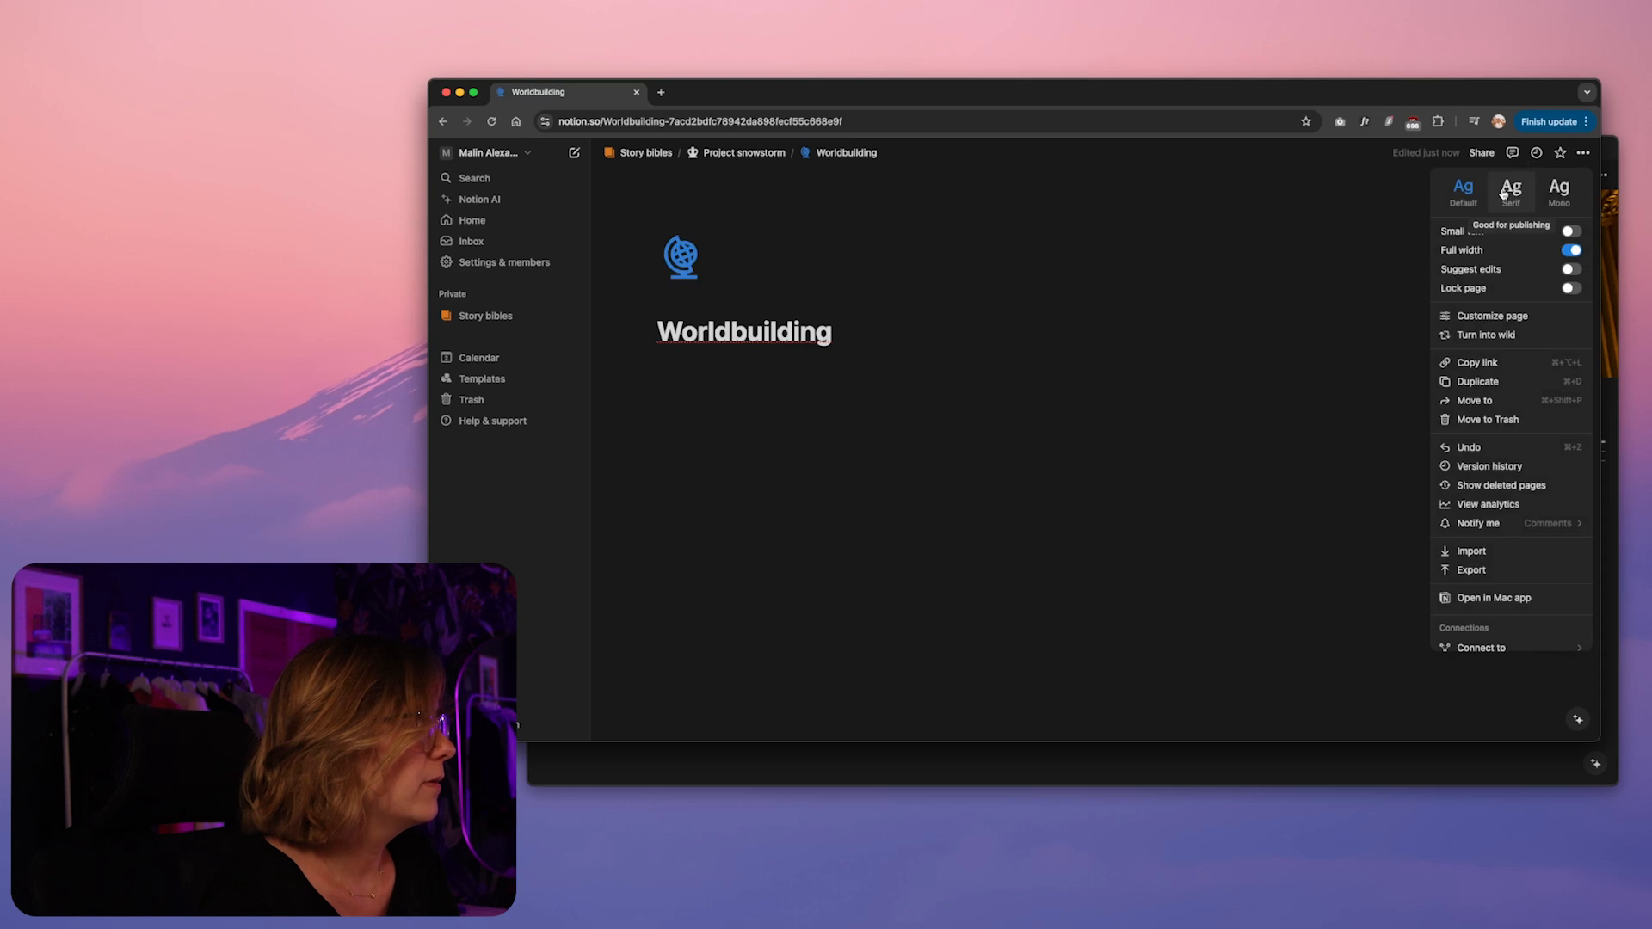
click(1511, 189)
click(843, 391)
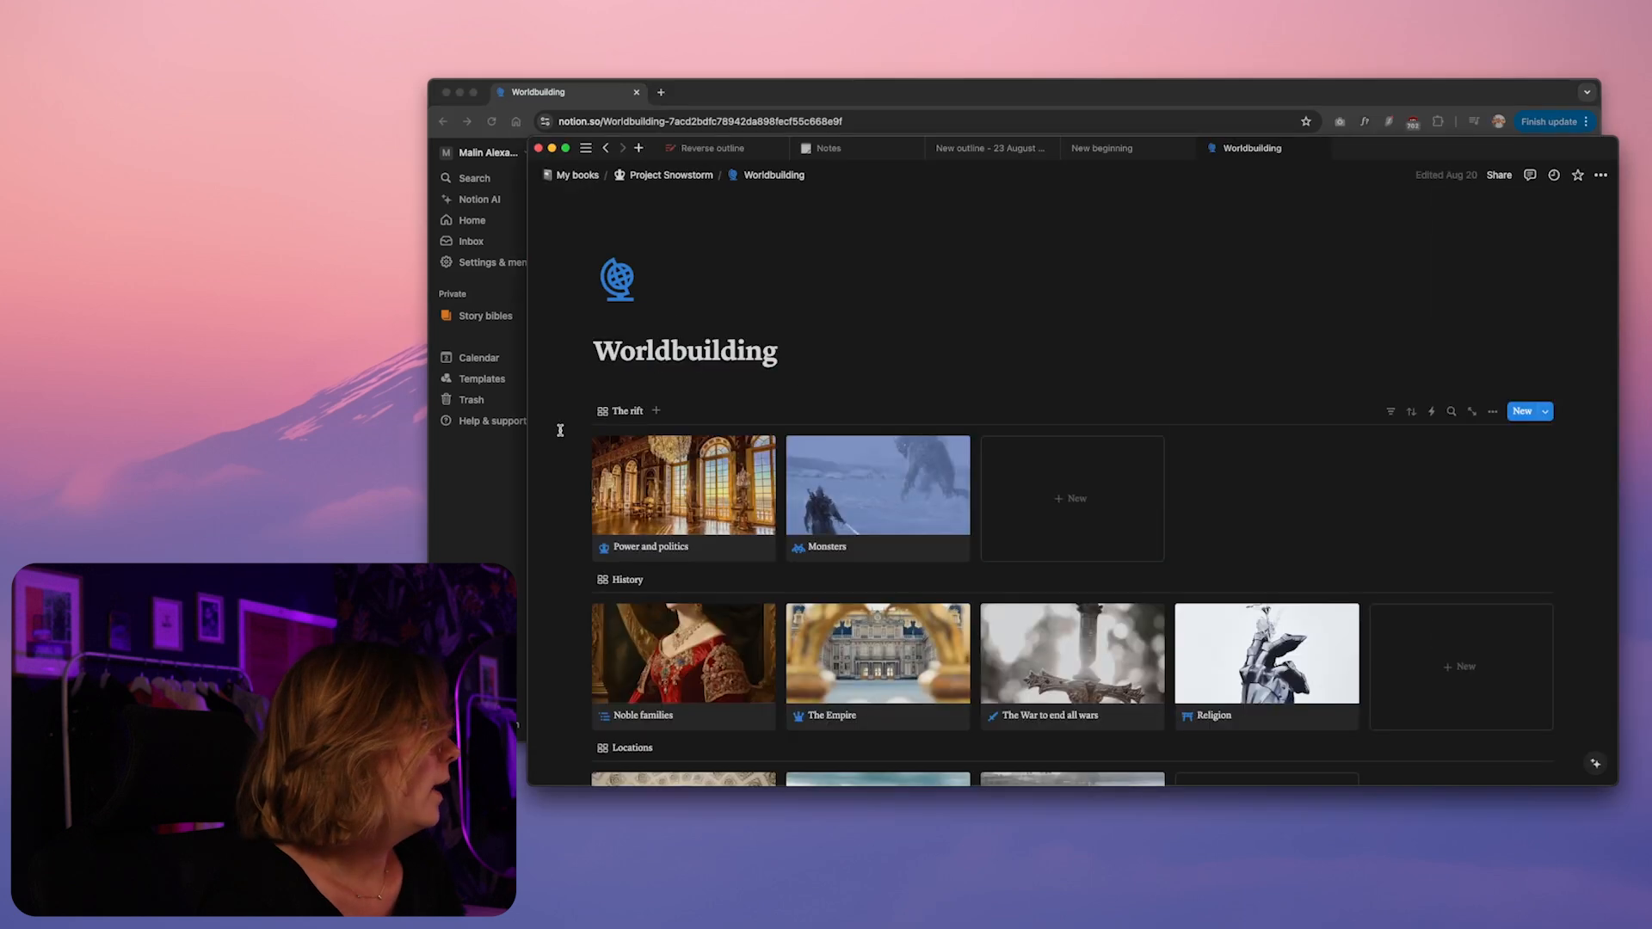
Review the The rift, History and Locations galleries on the finished Worldbuilding page
scroll(1269, 410, down, 3)
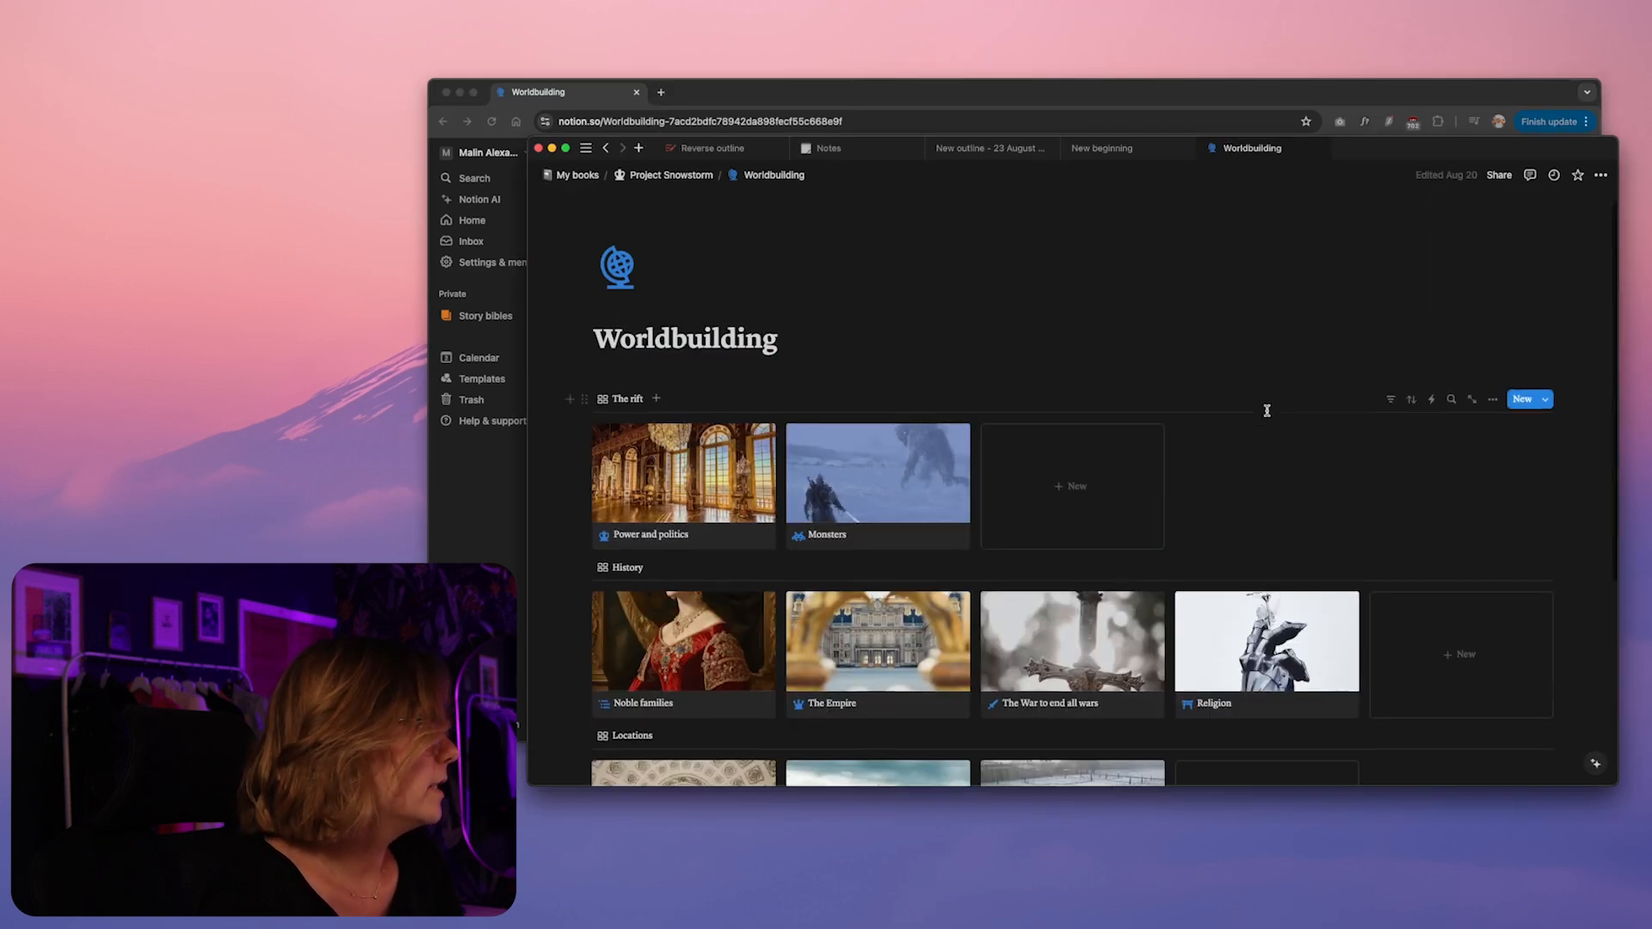
scroll(1266, 410, down, 2)
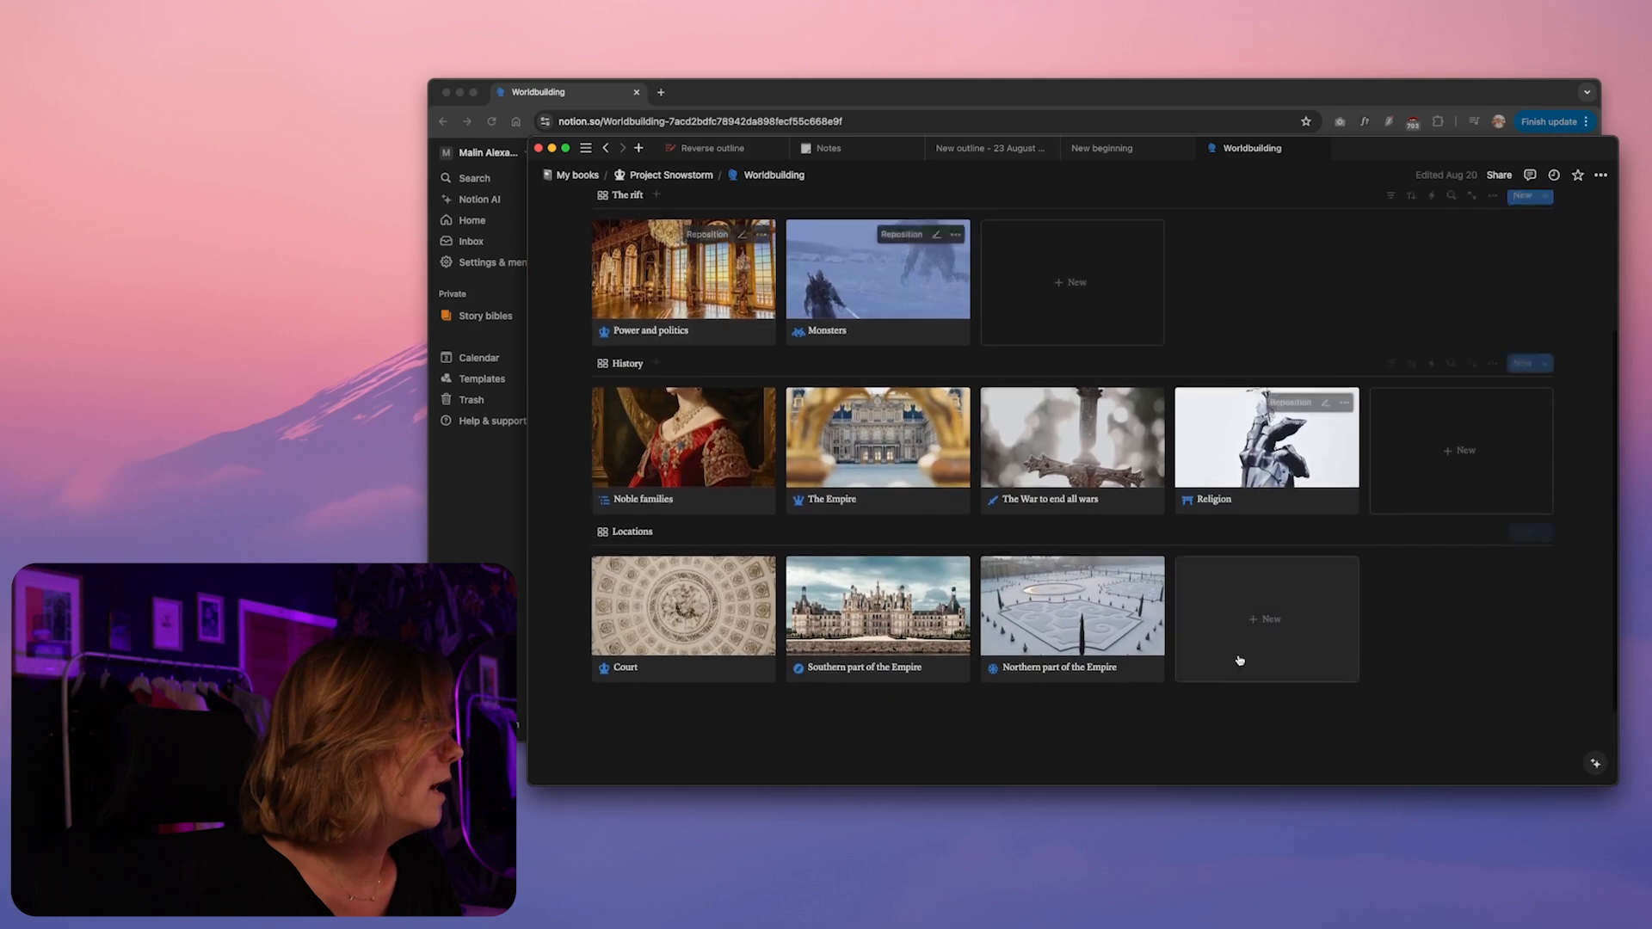
scroll(1279, 361, up, 5)
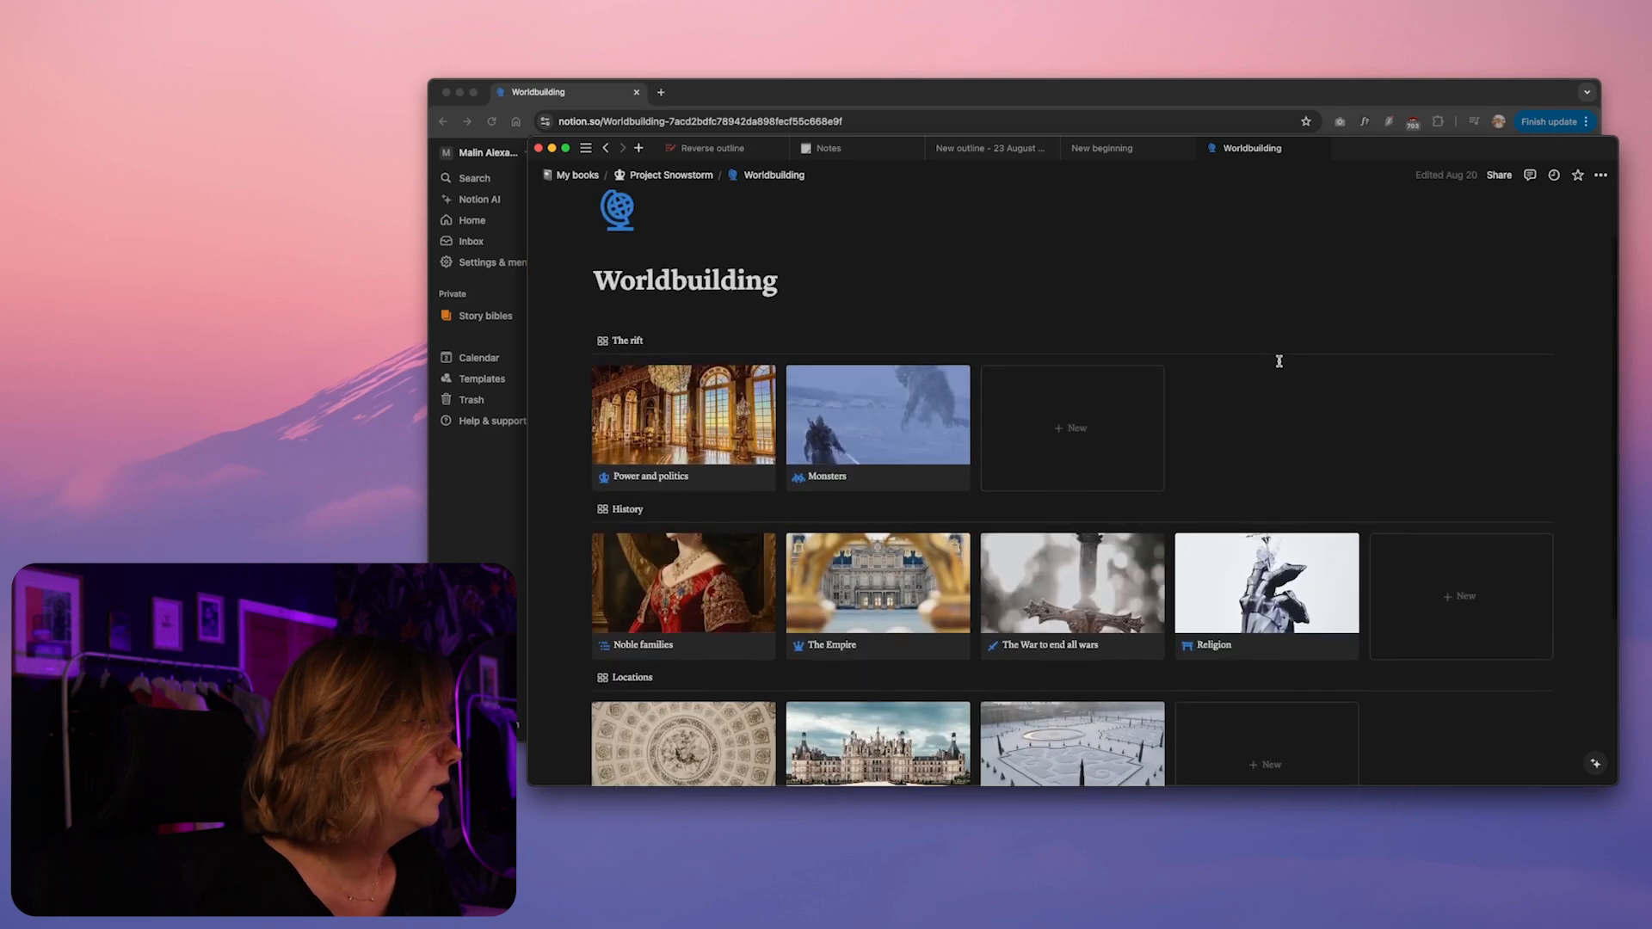
scroll(1252, 356, down, 3)
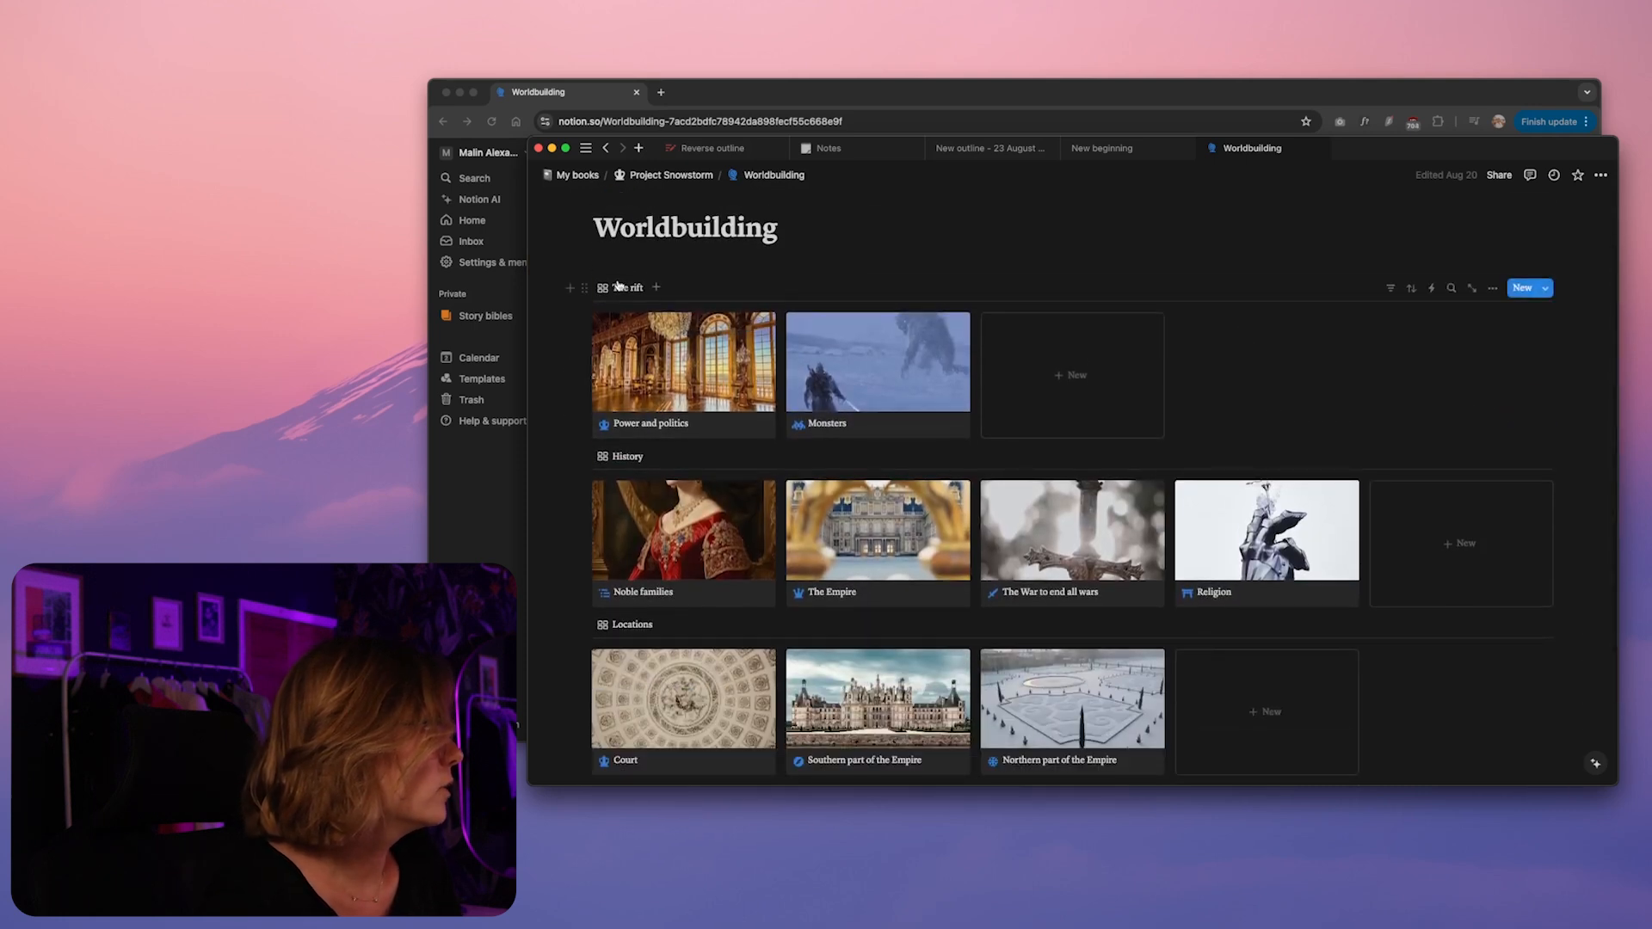
scroll(684, 498, down, 3)
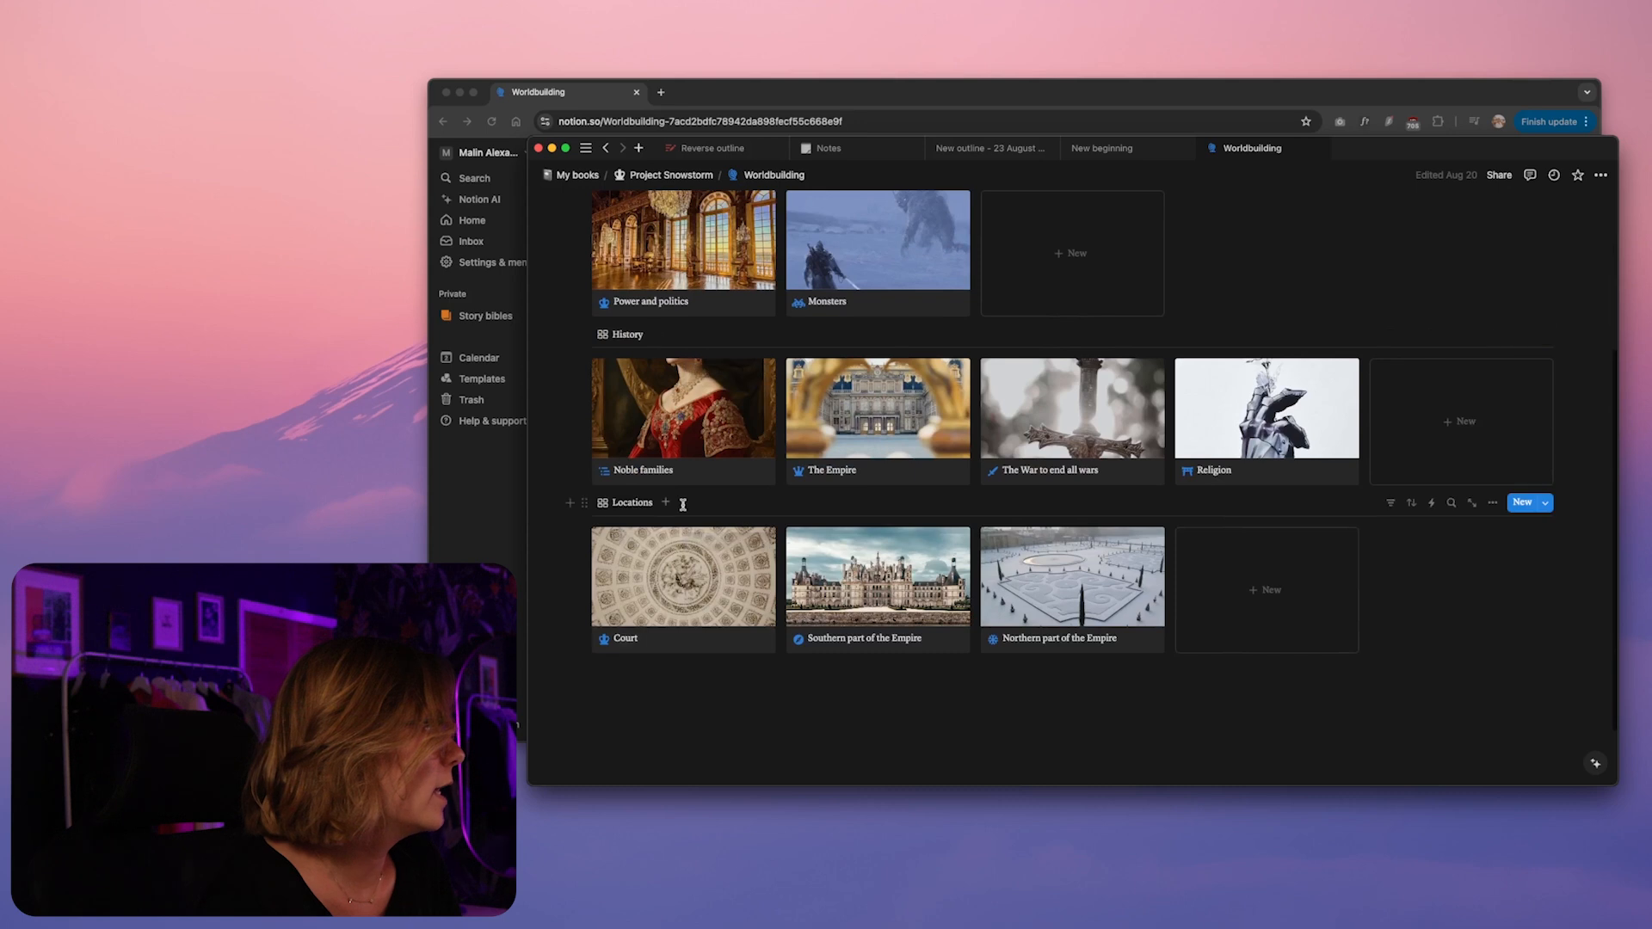
scroll(686, 500, up, 4)
Insert a gallery view database under the new Worldbuilding page's title and rename the view "The Rift"
click(522, 555)
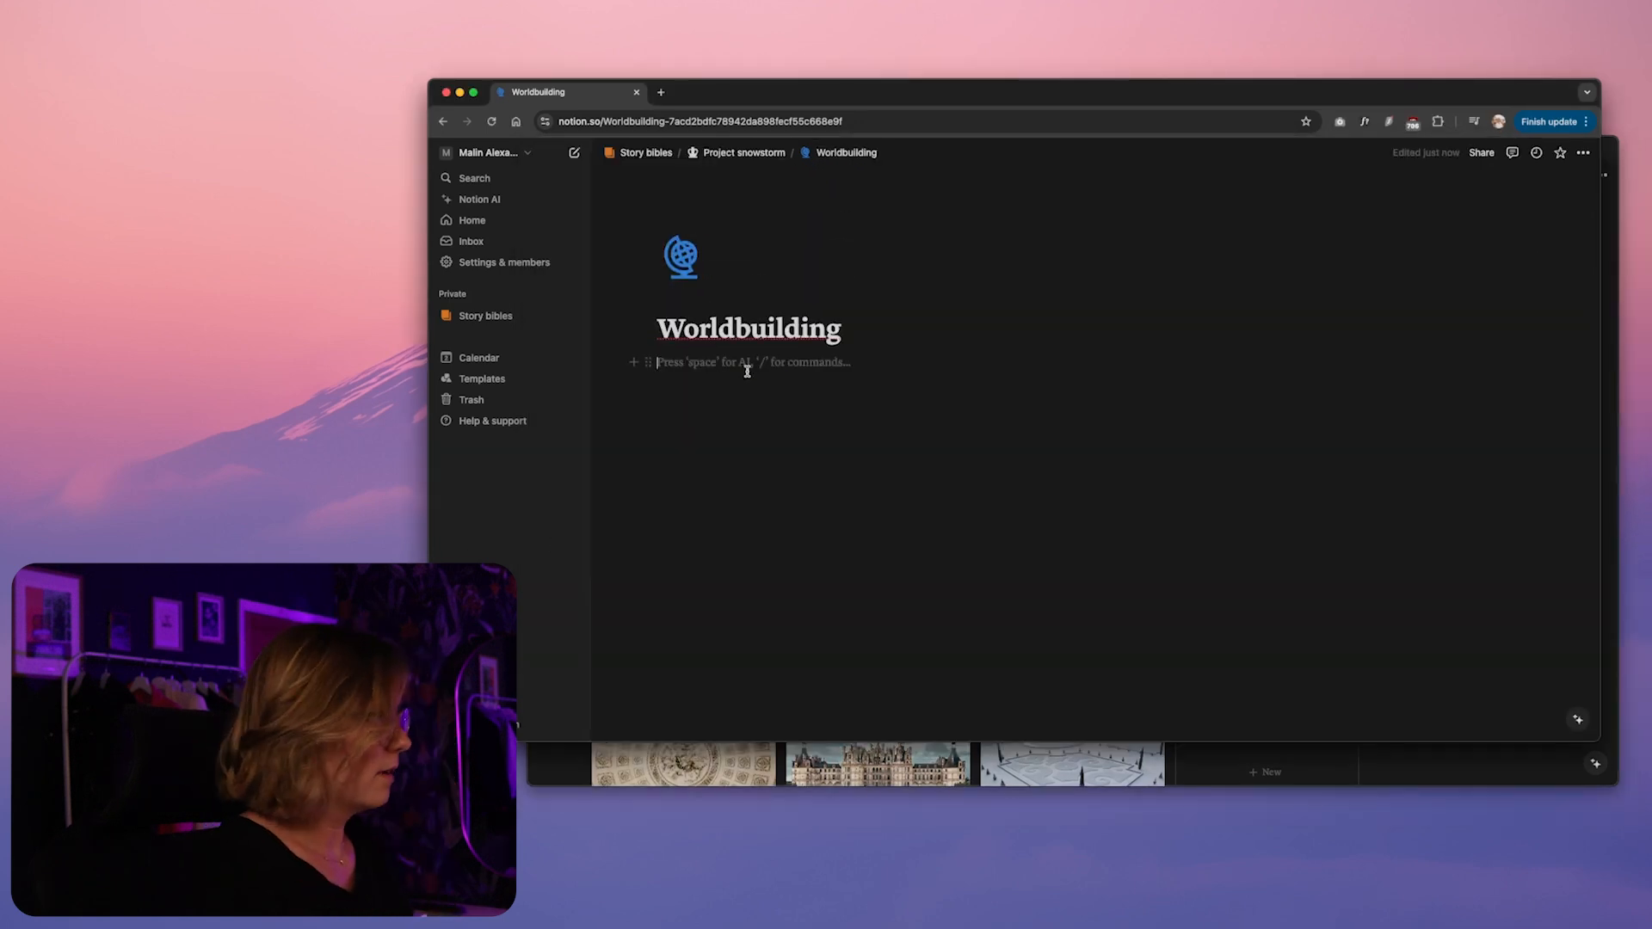
text(/gal)
click(765, 412)
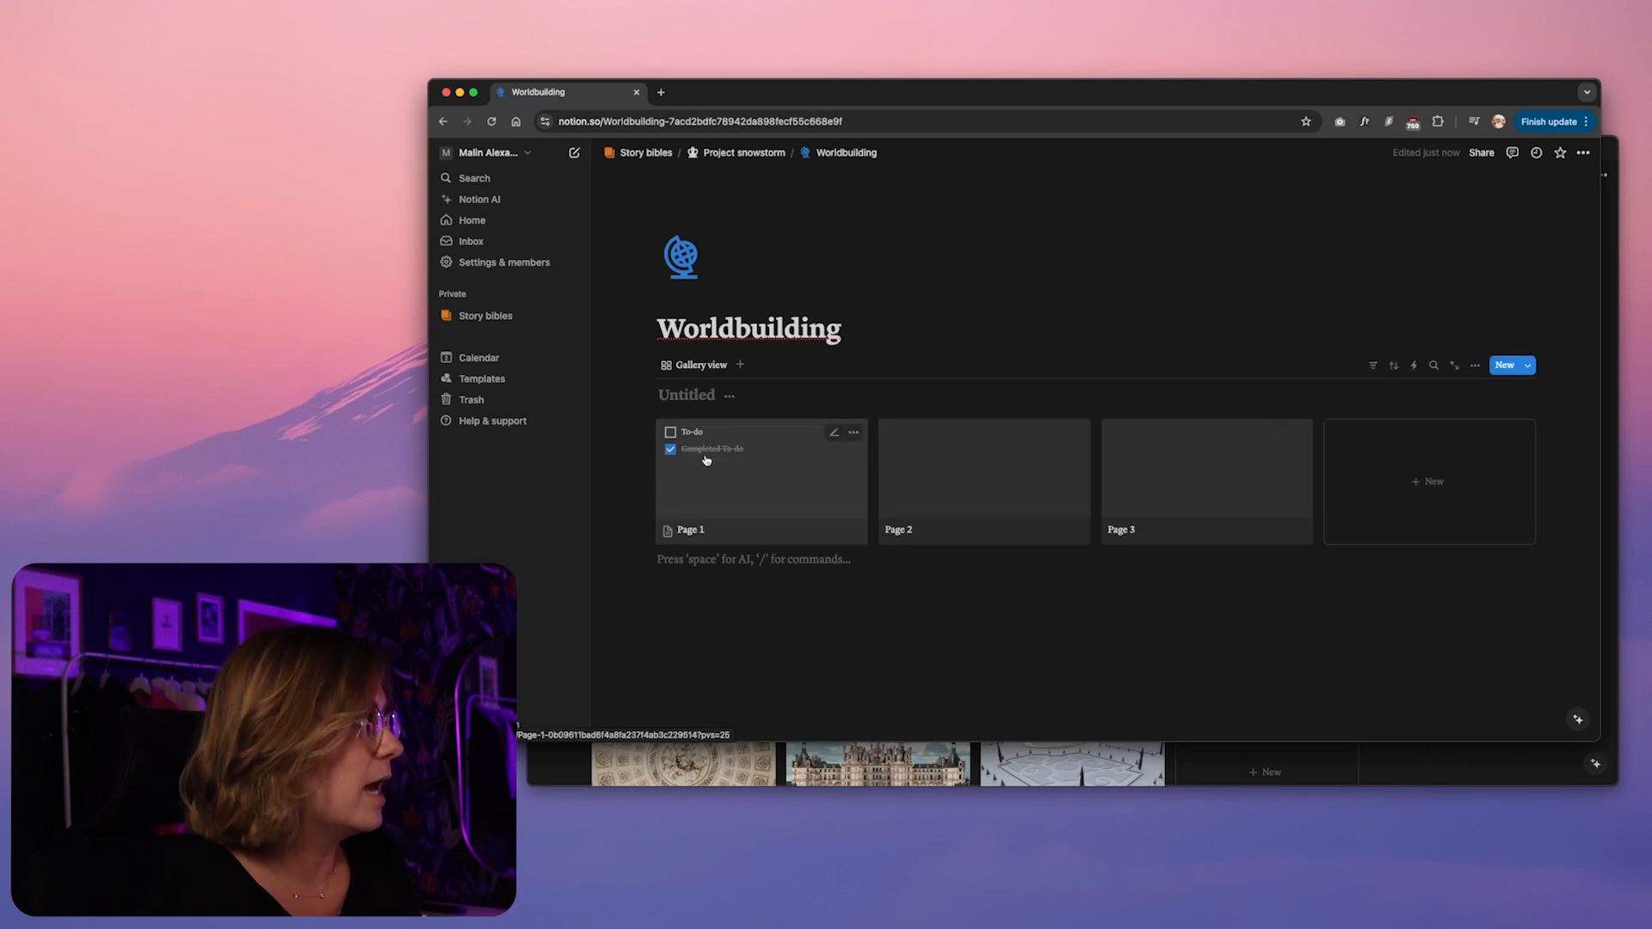
click(712, 368)
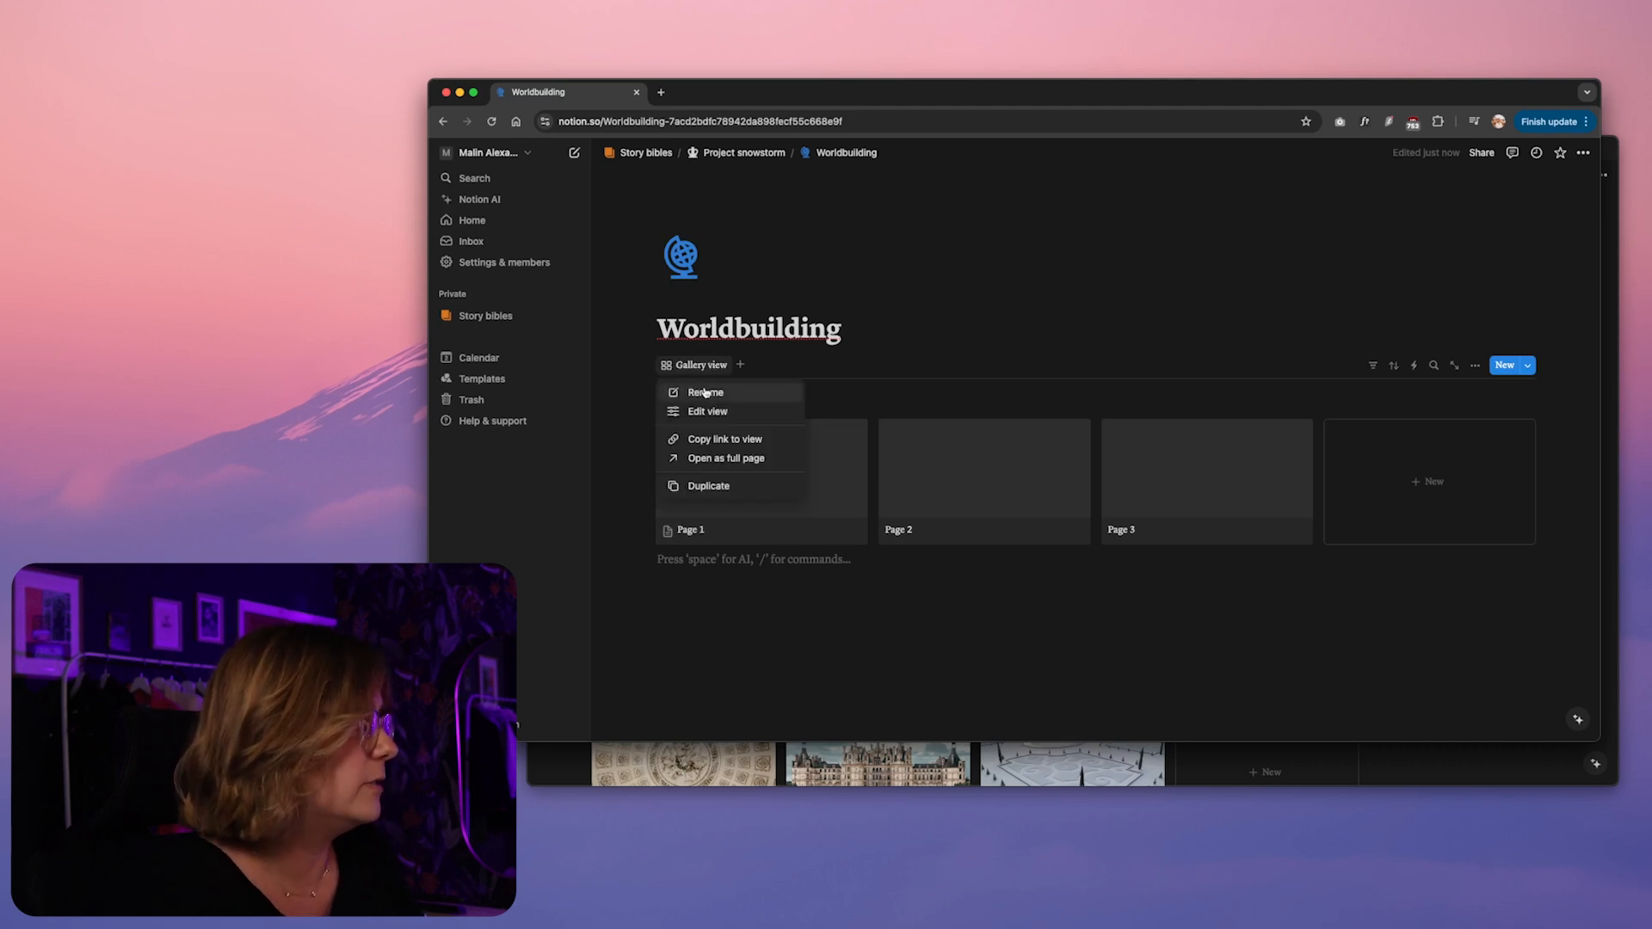
click(705, 392)
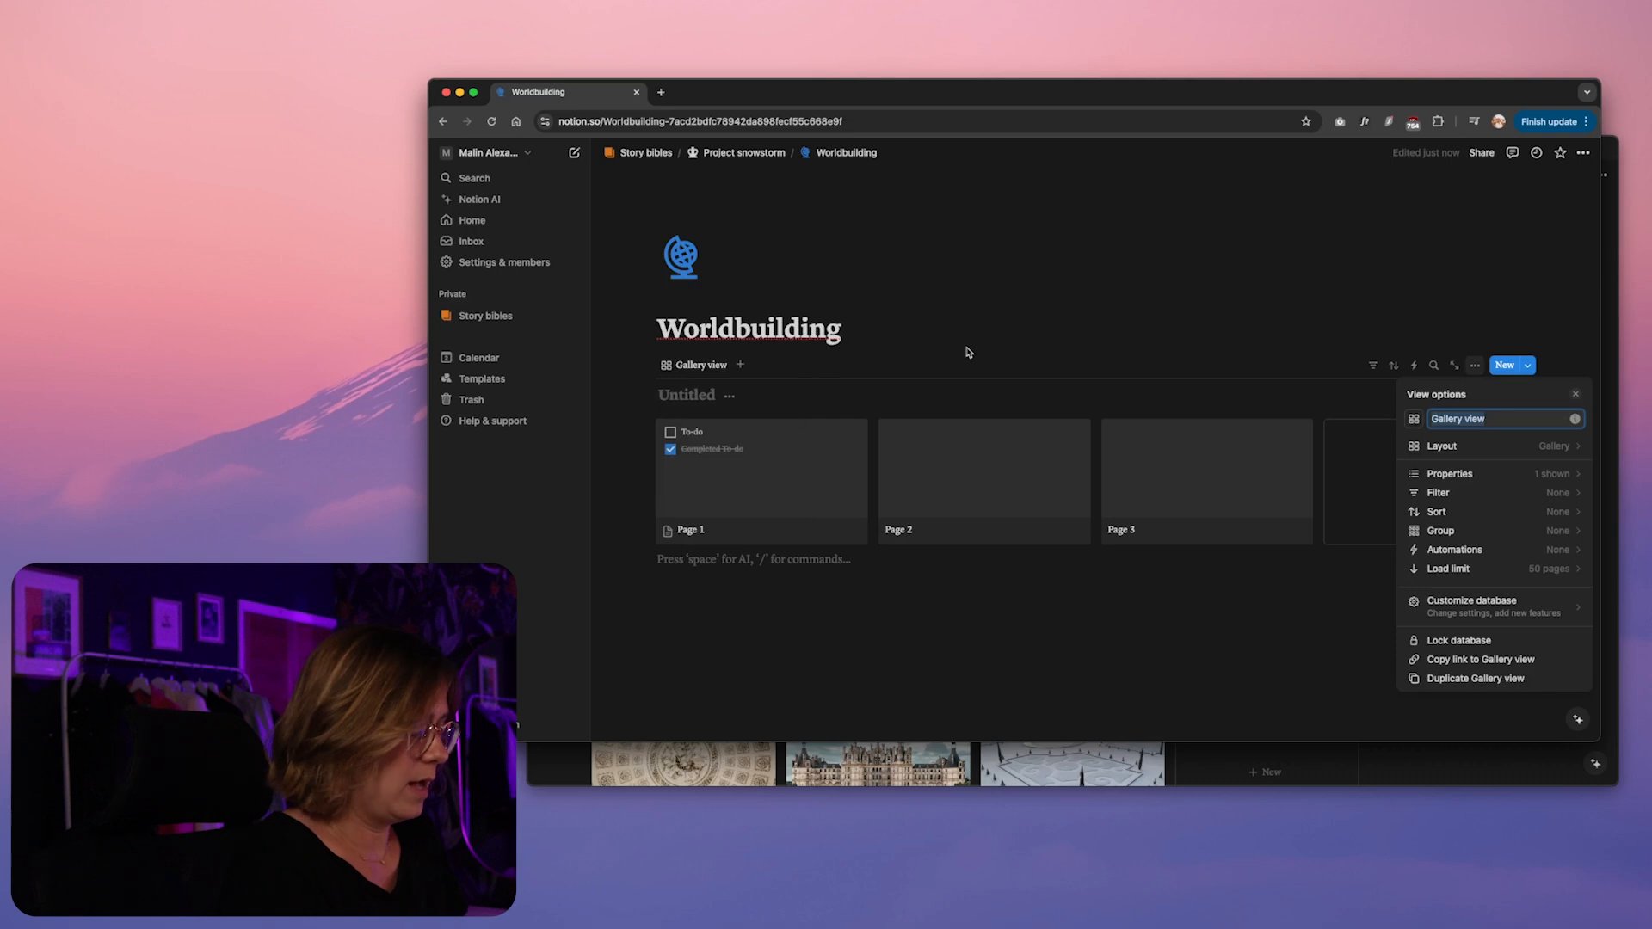
text(The Rift)
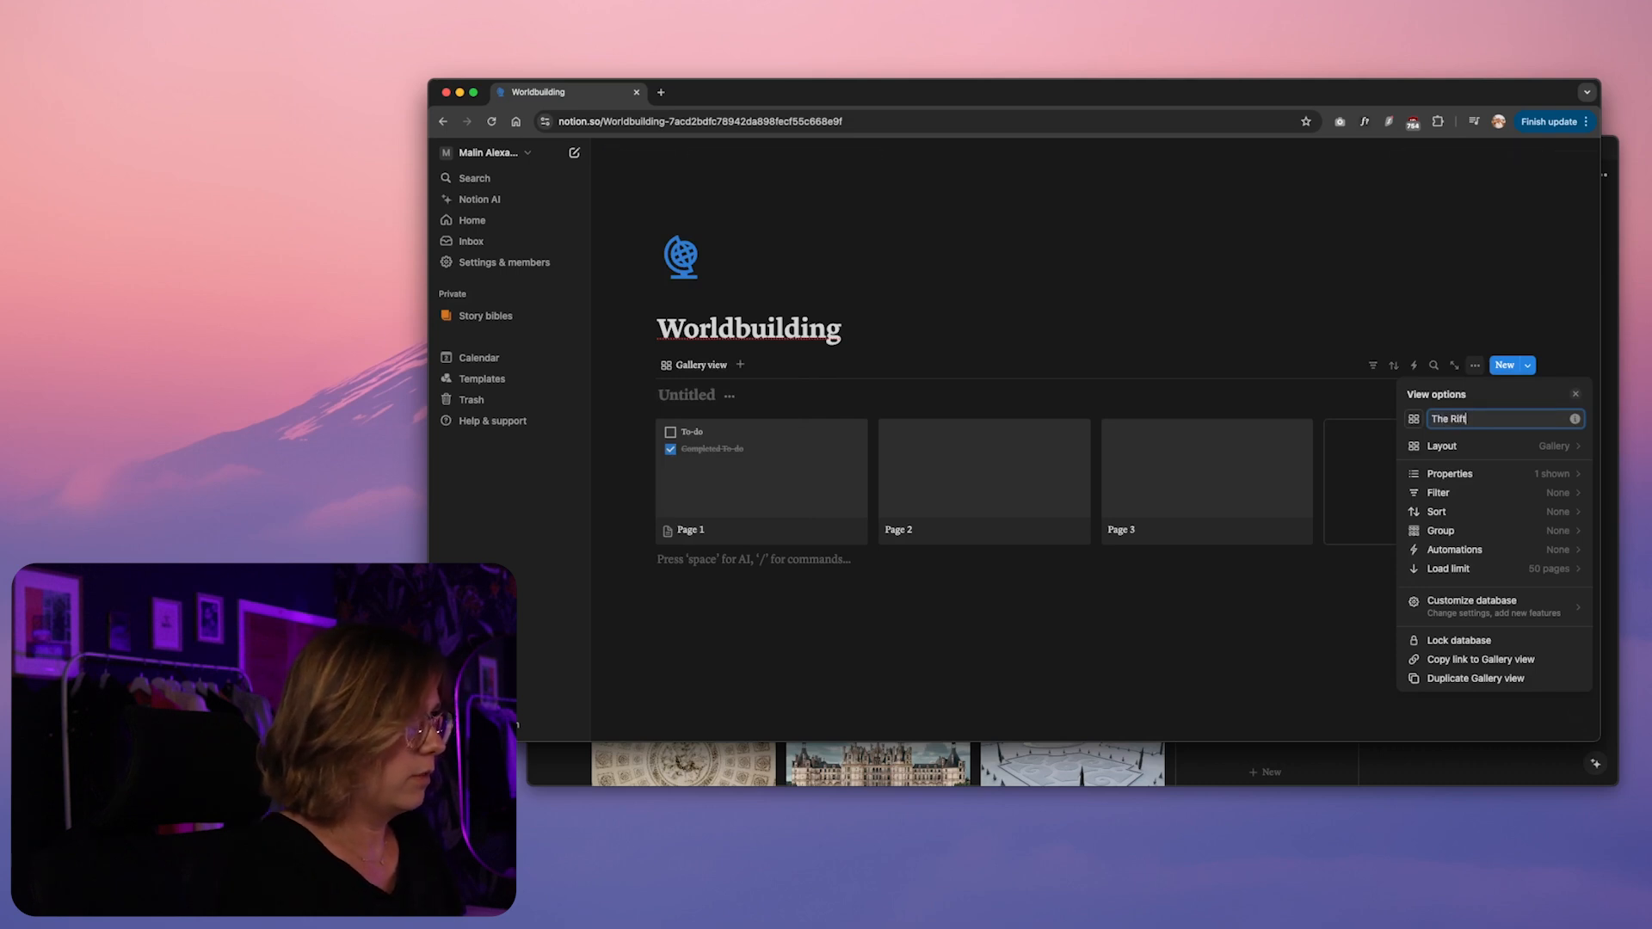
click(1156, 301)
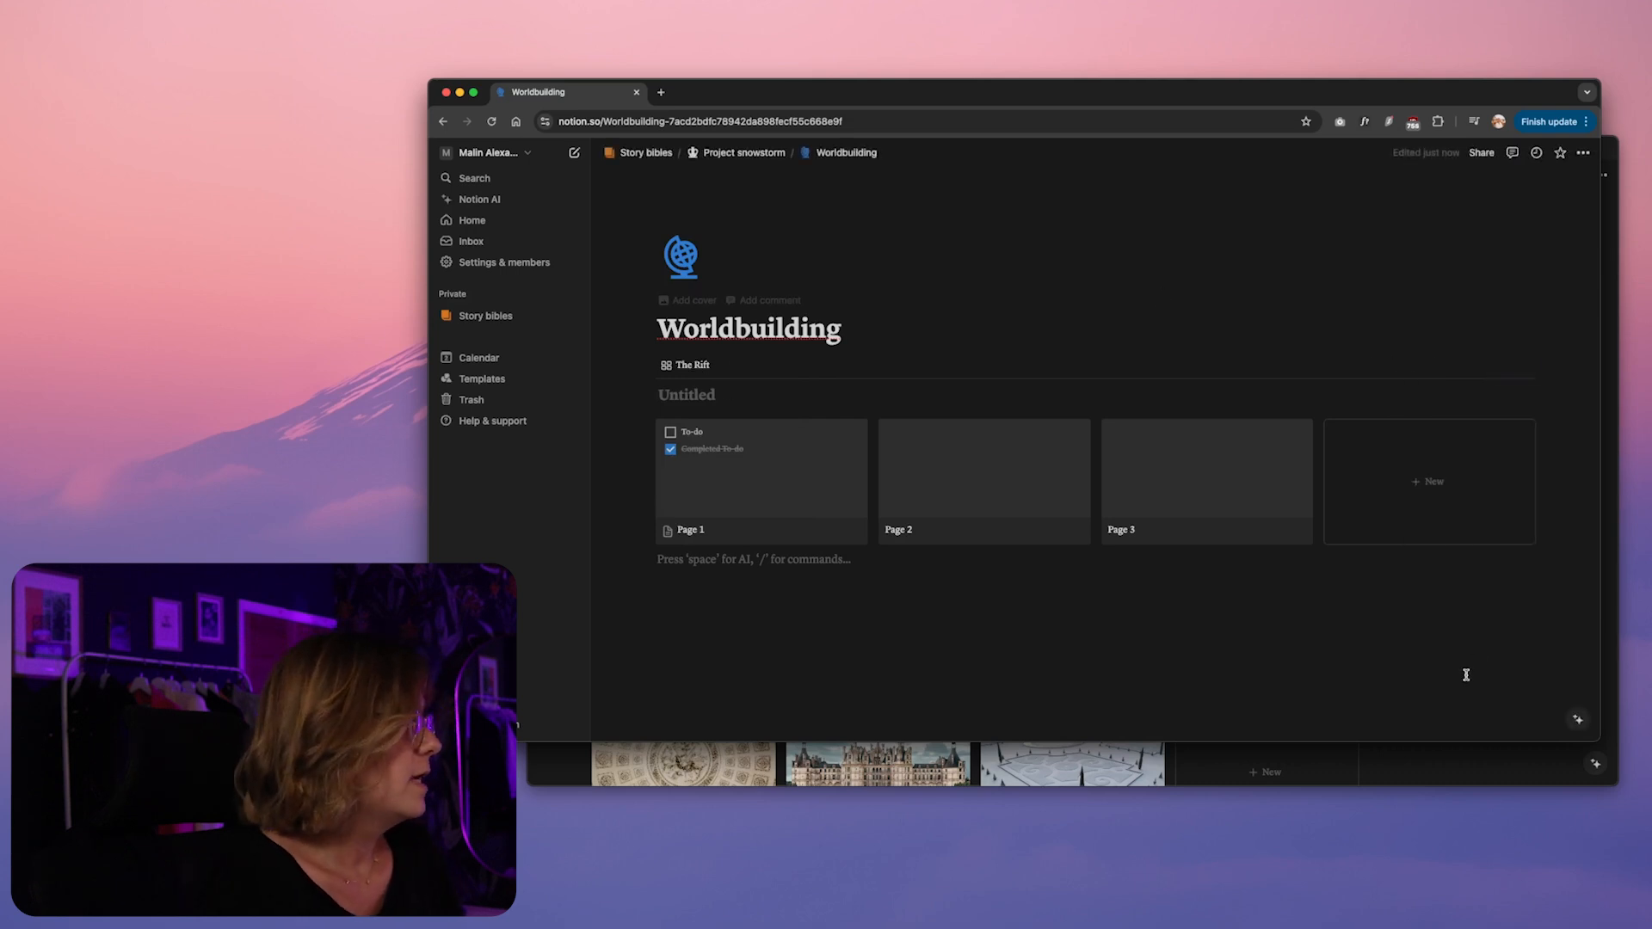
Check how the finished Worldbuilding page arranges its galleries, using it as a reference
click(1438, 754)
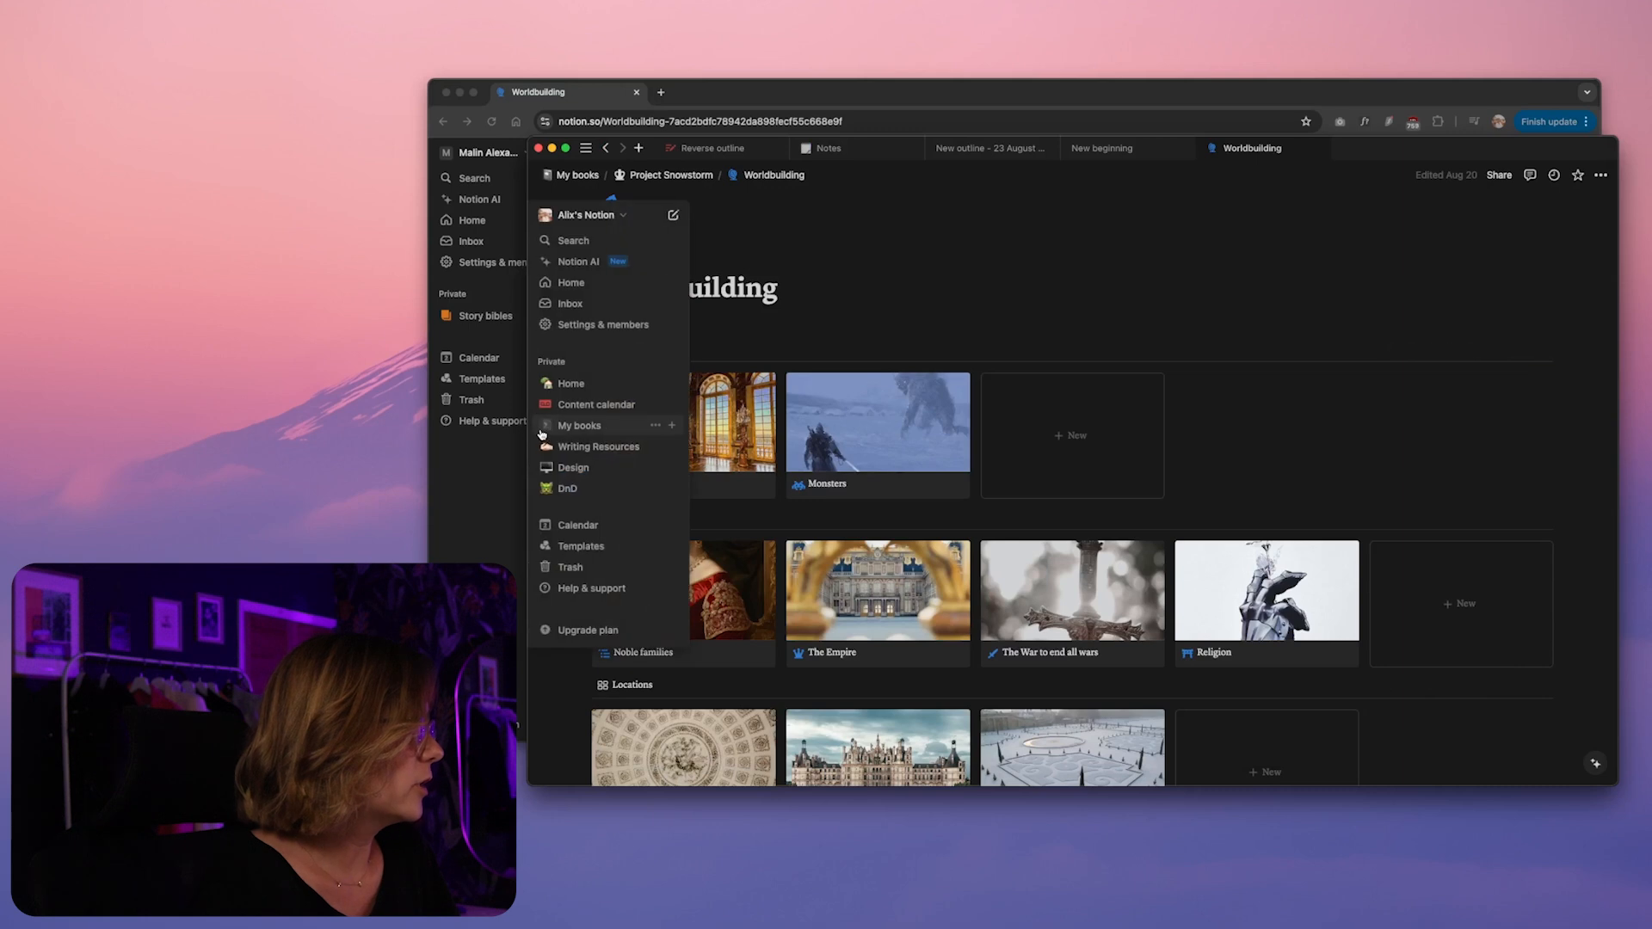
scroll(1110, 461, down, 1)
scroll(1110, 460, down, 3)
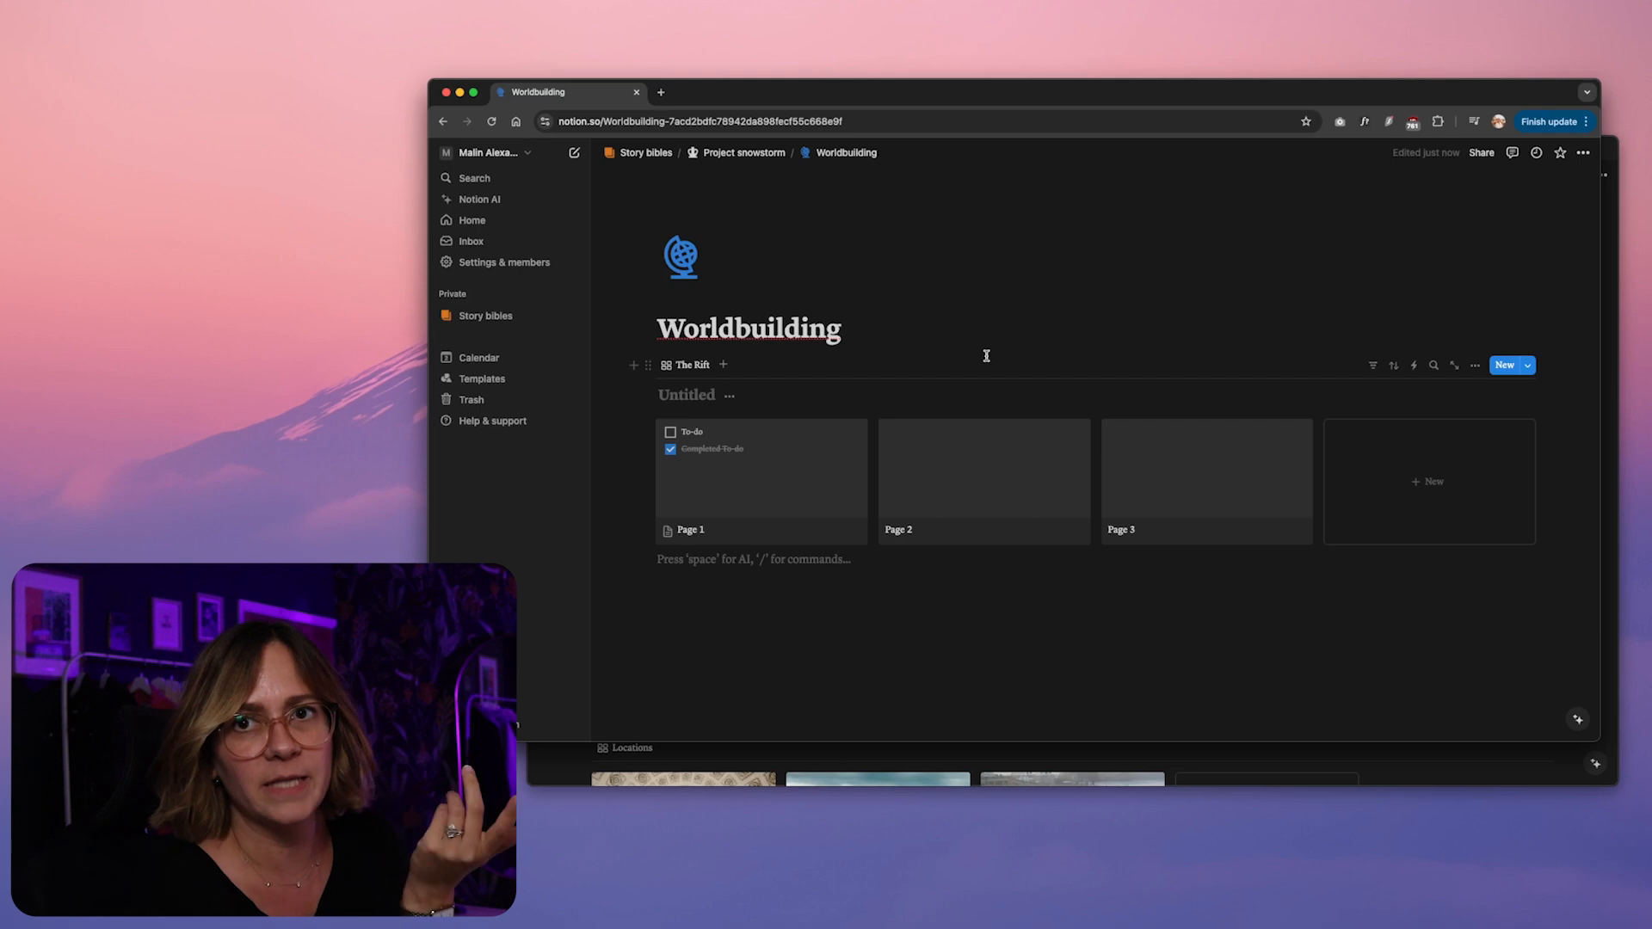
Try renaming the new gallery view from "The Rift" to "Politics"
click(695, 368)
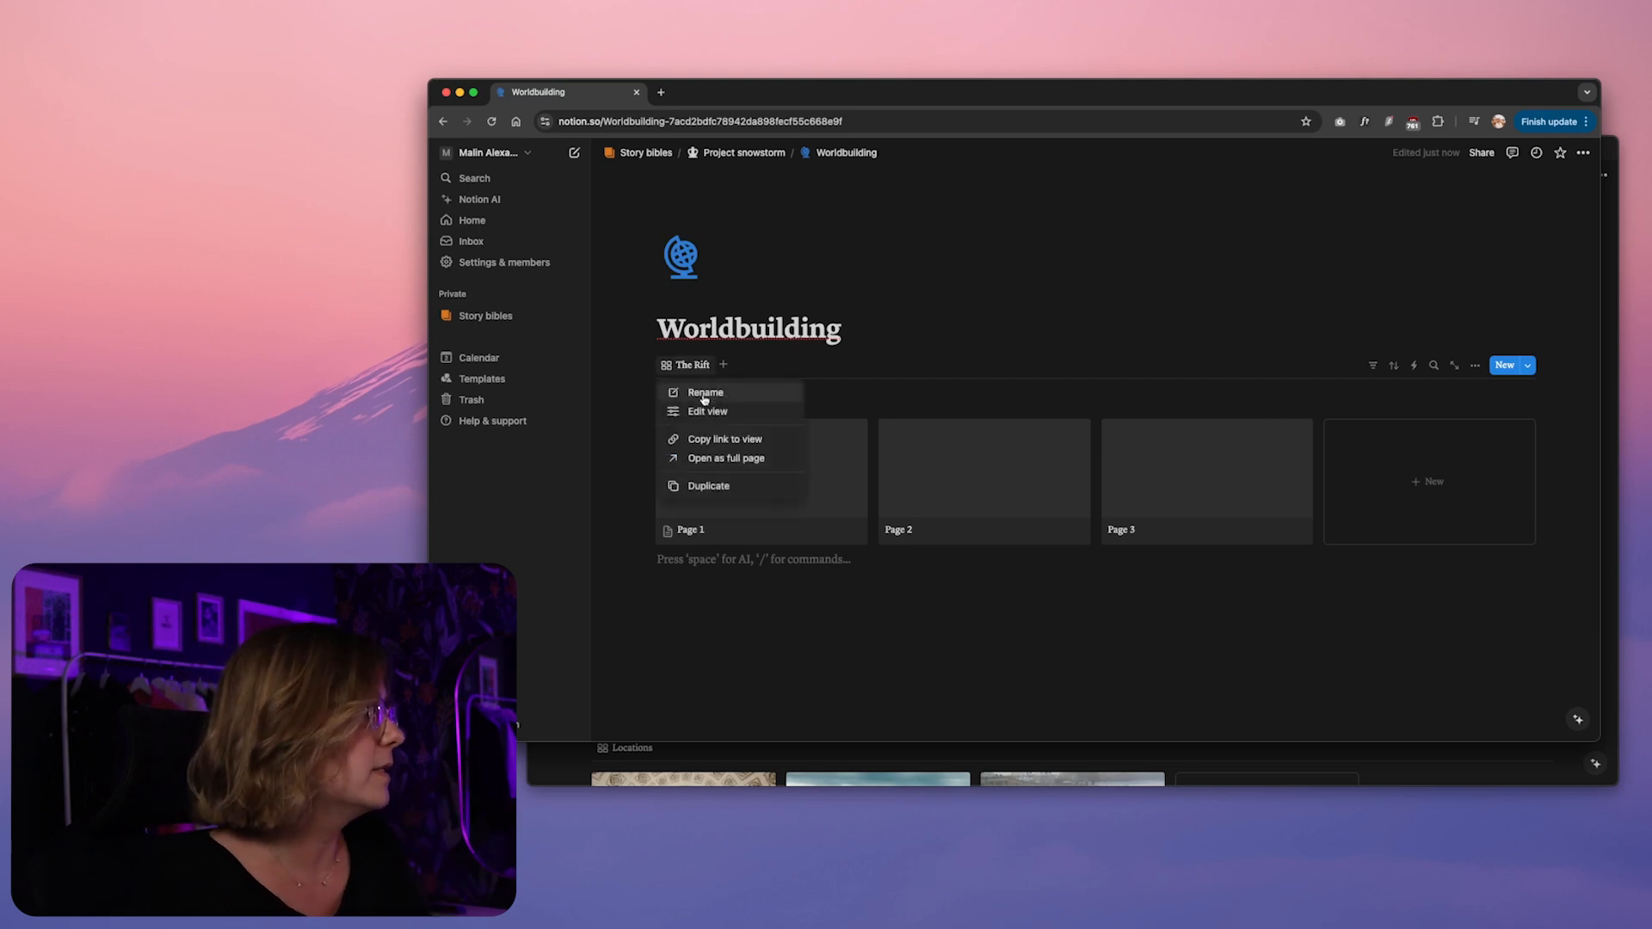
click(703, 397)
text(Politics)
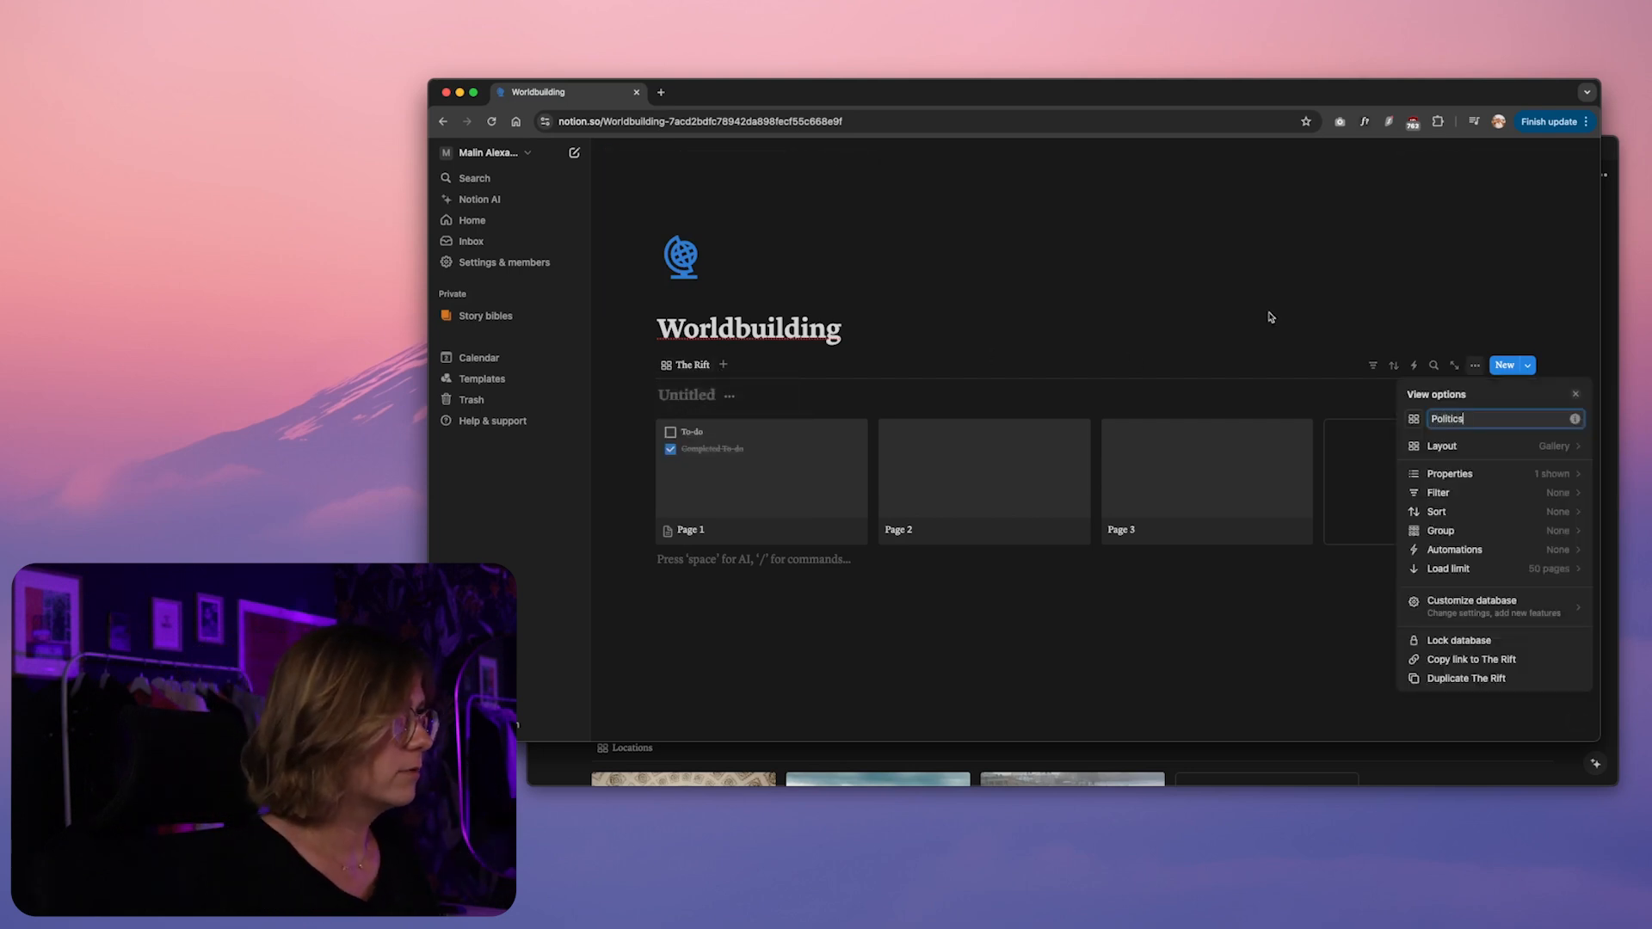
key(Return)
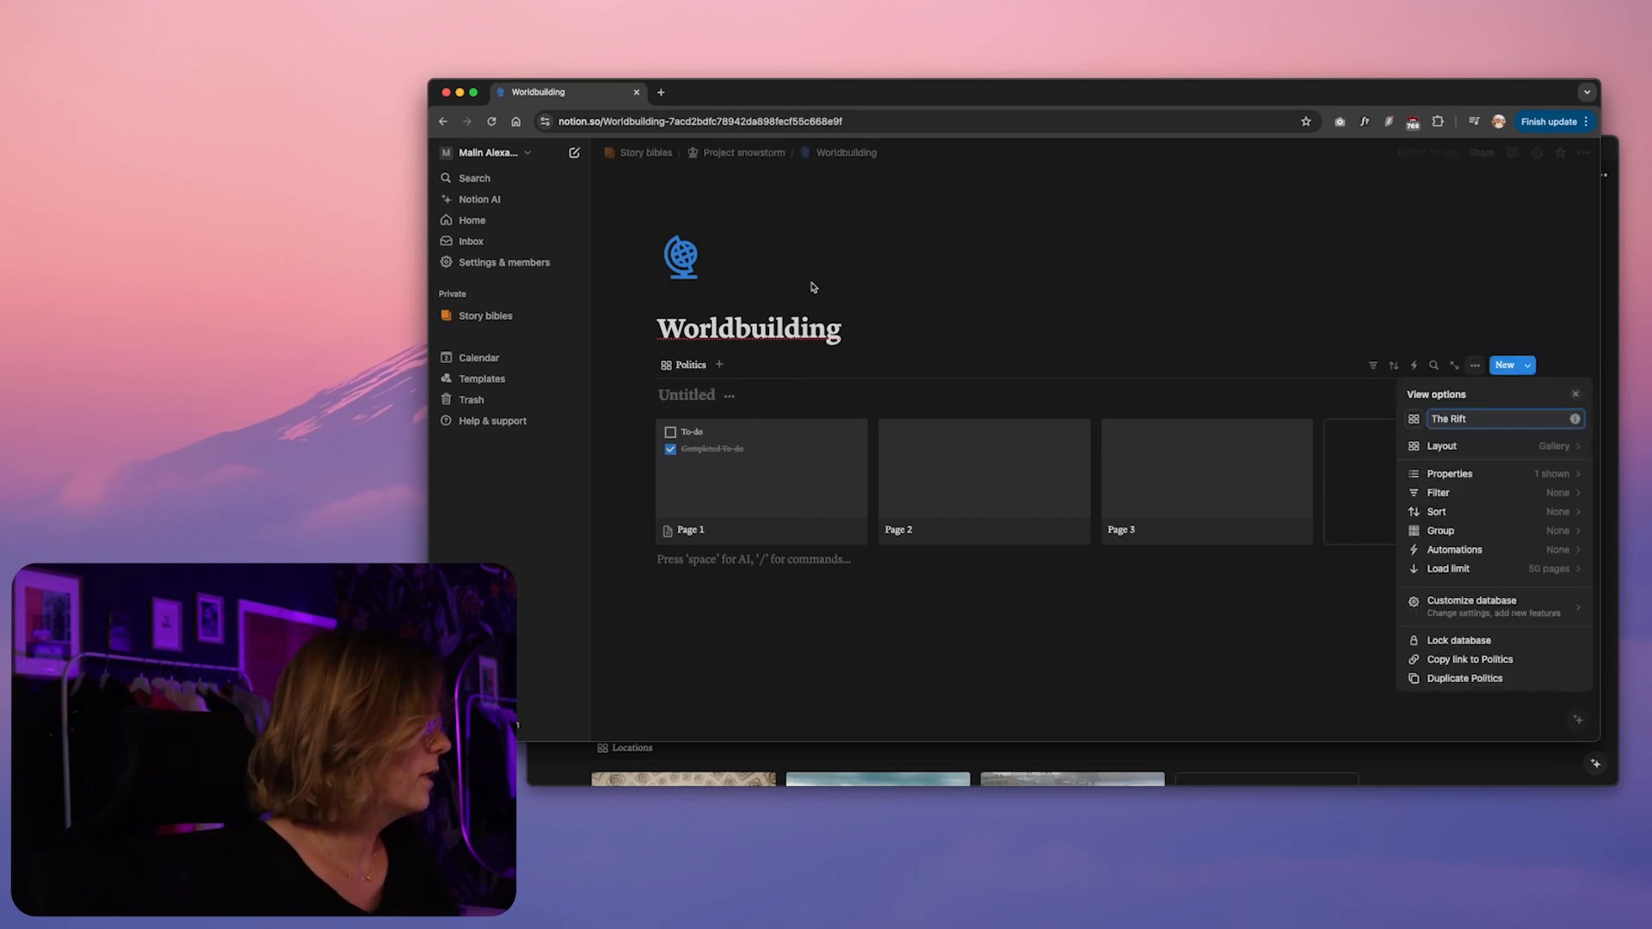
key(Return)
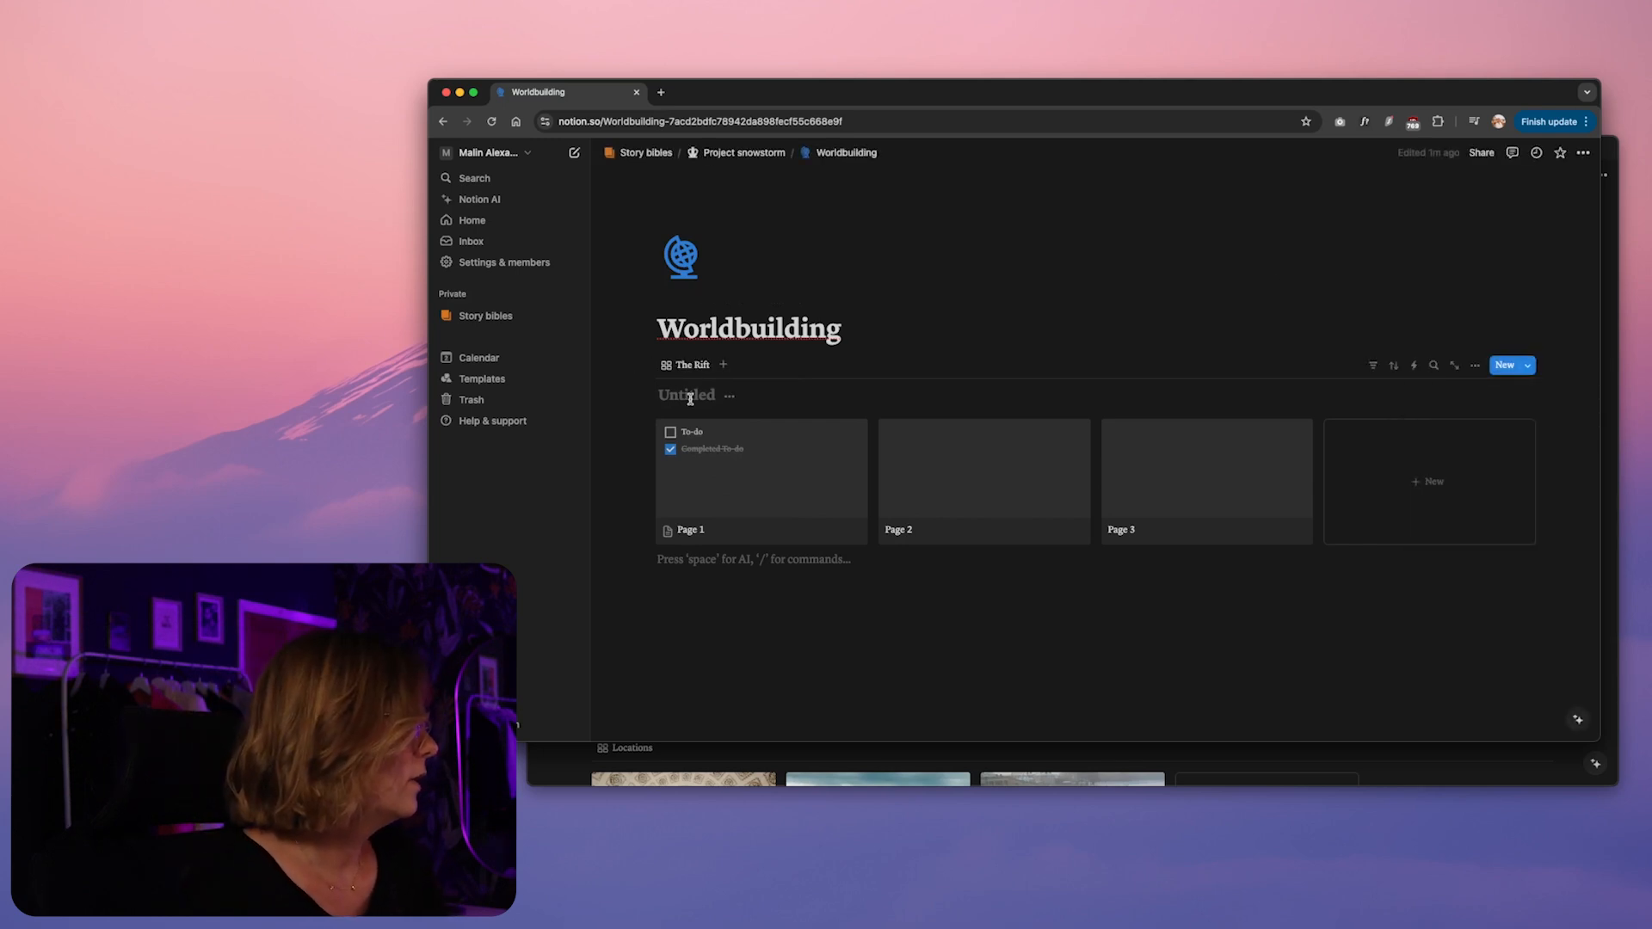
Title the untitled gallery database "The Rift" and hide the database title
click(690, 398)
text(The)
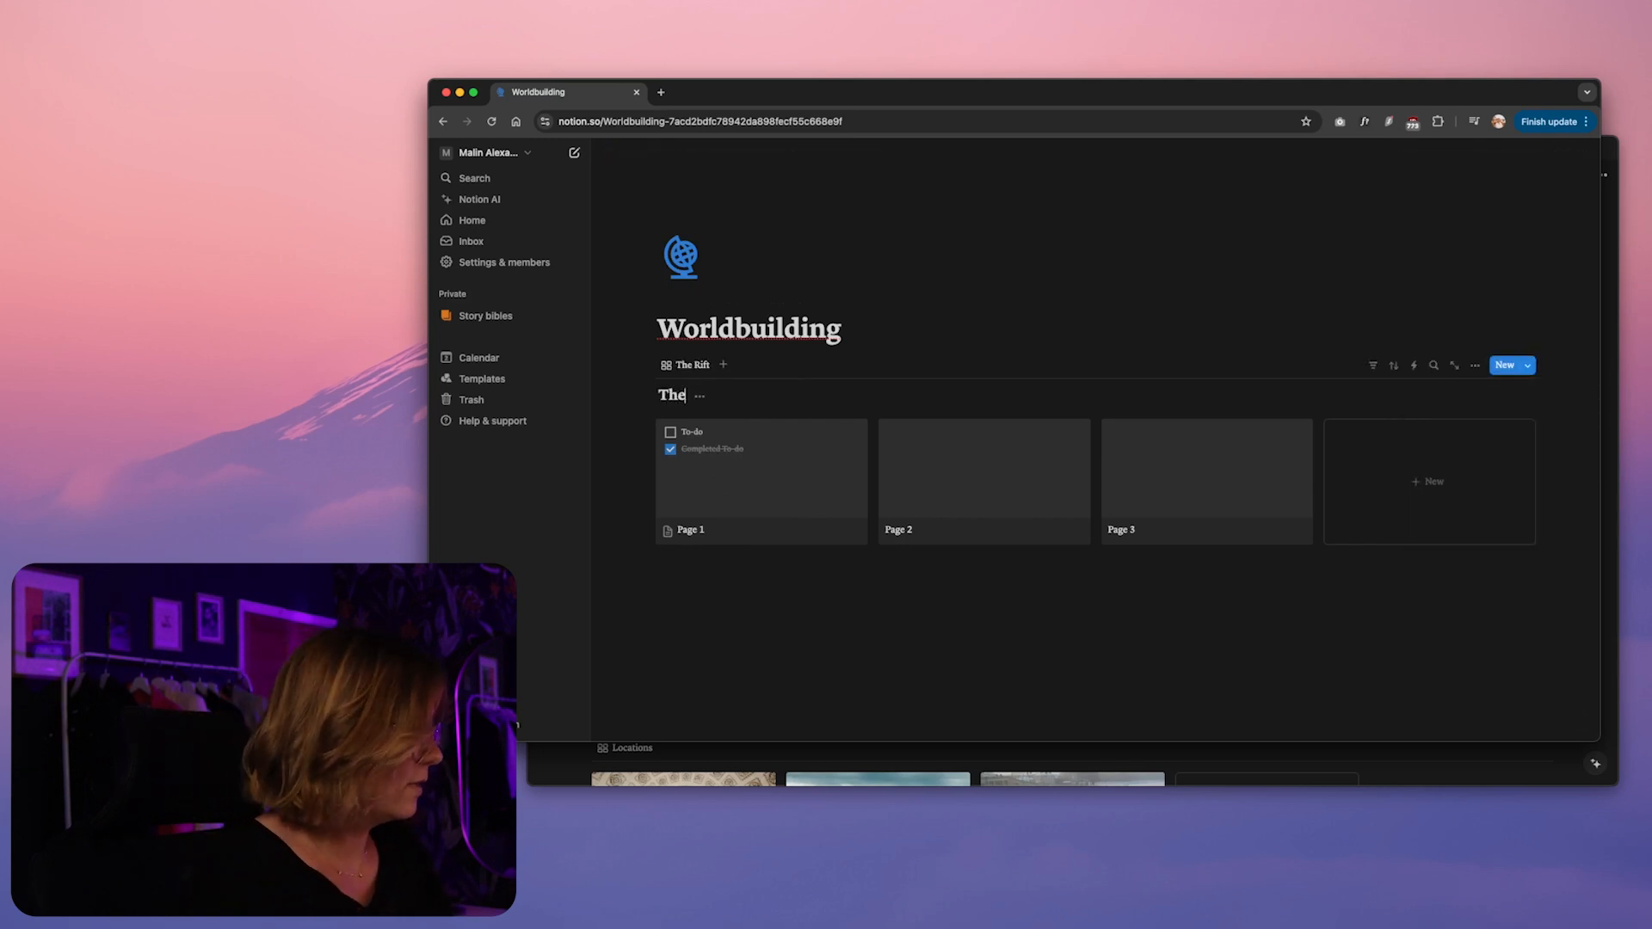
text( Rift)
click(889, 623)
click(728, 396)
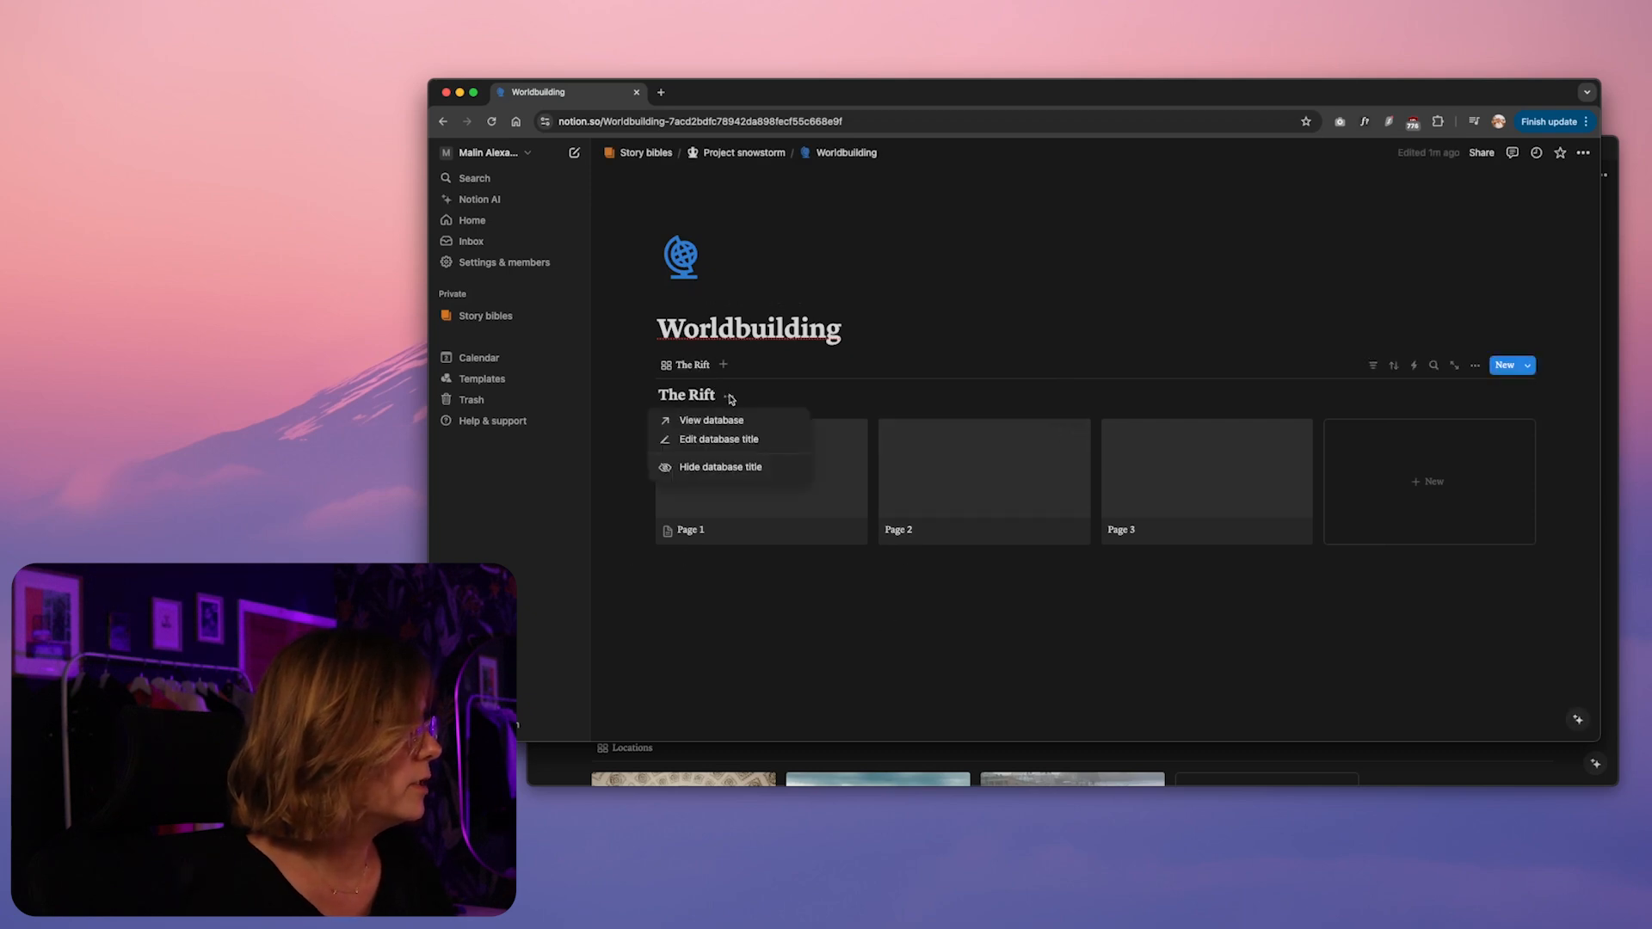
click(717, 468)
click(802, 561)
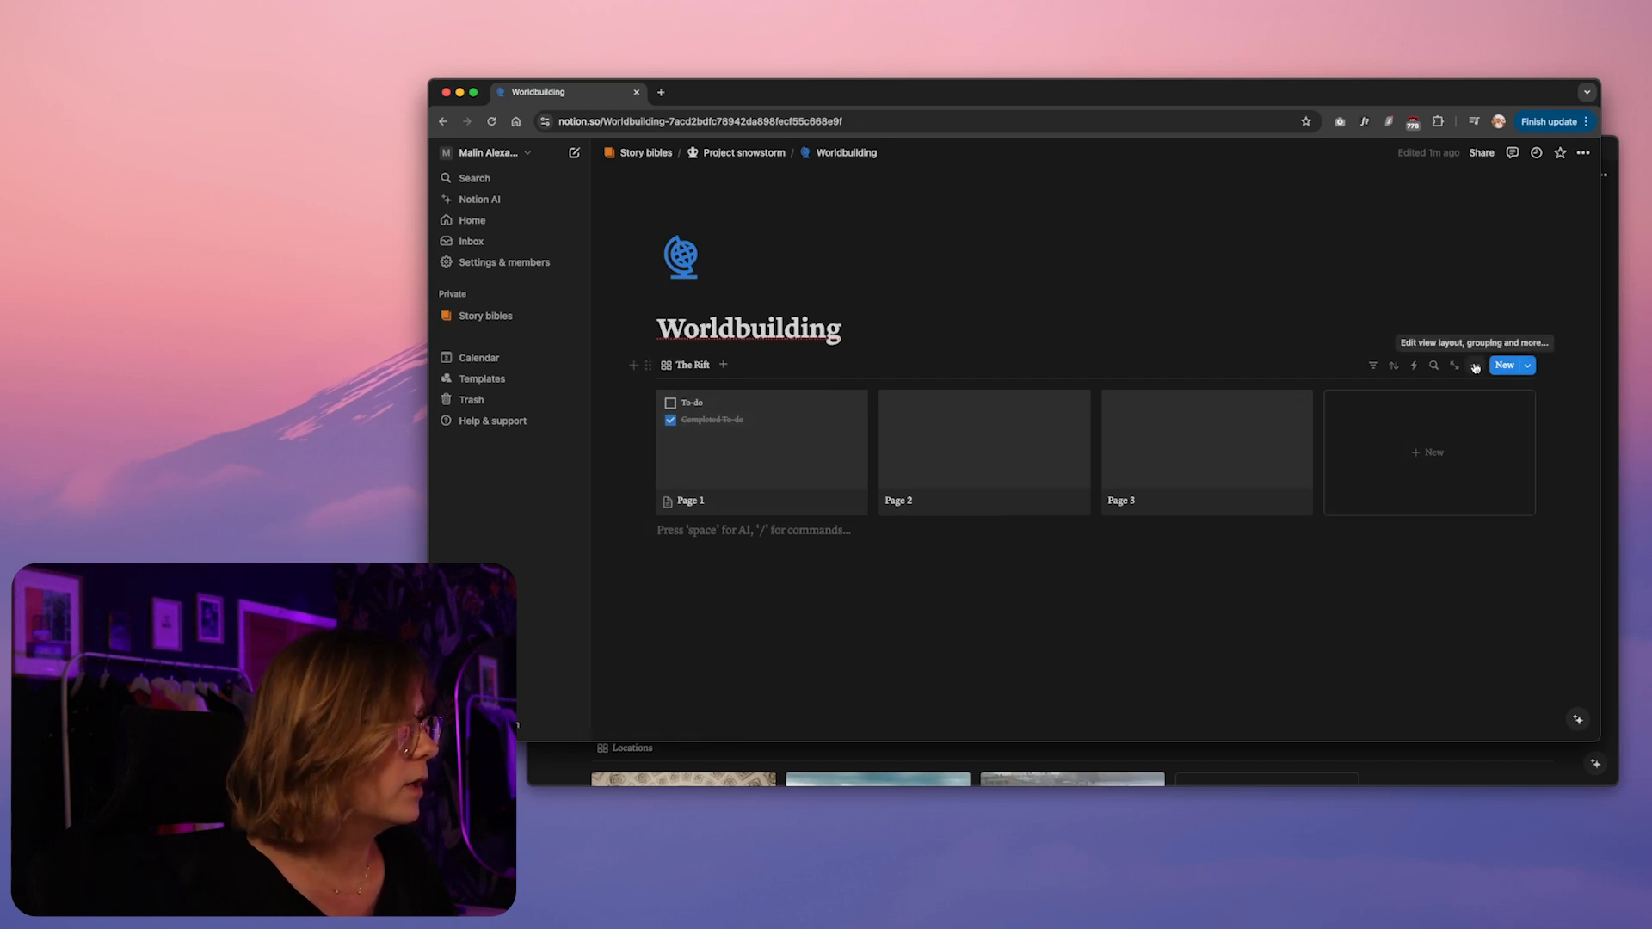
Show the database title in The Rift's layout options and choose Center peek for opening pages
click(1475, 365)
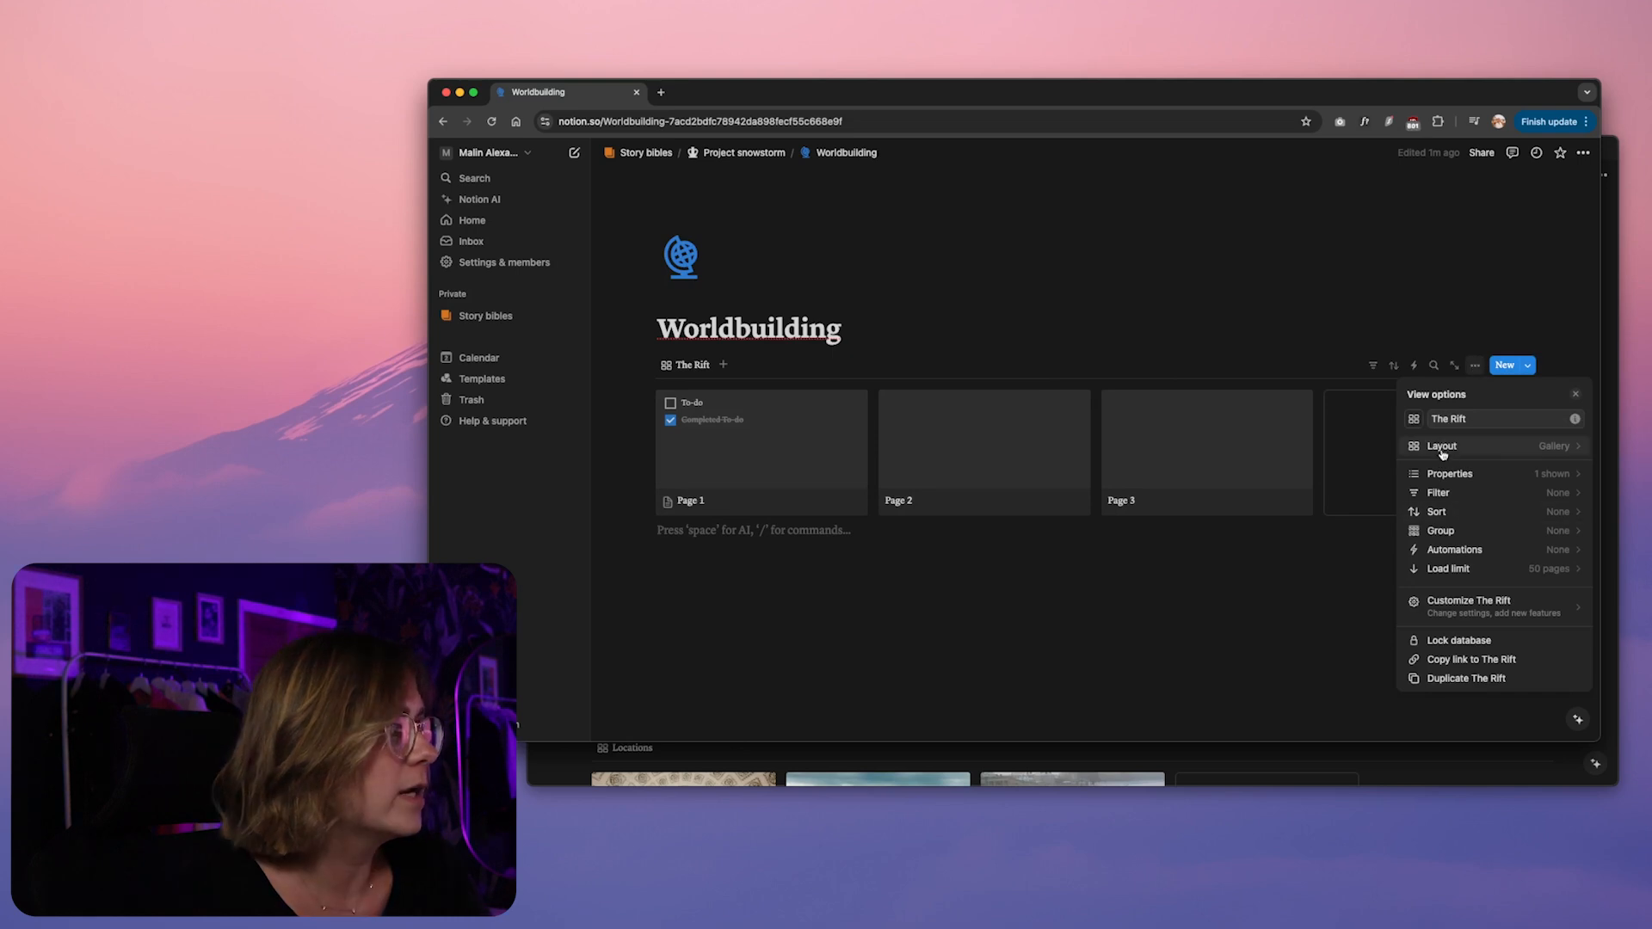
click(1553, 448)
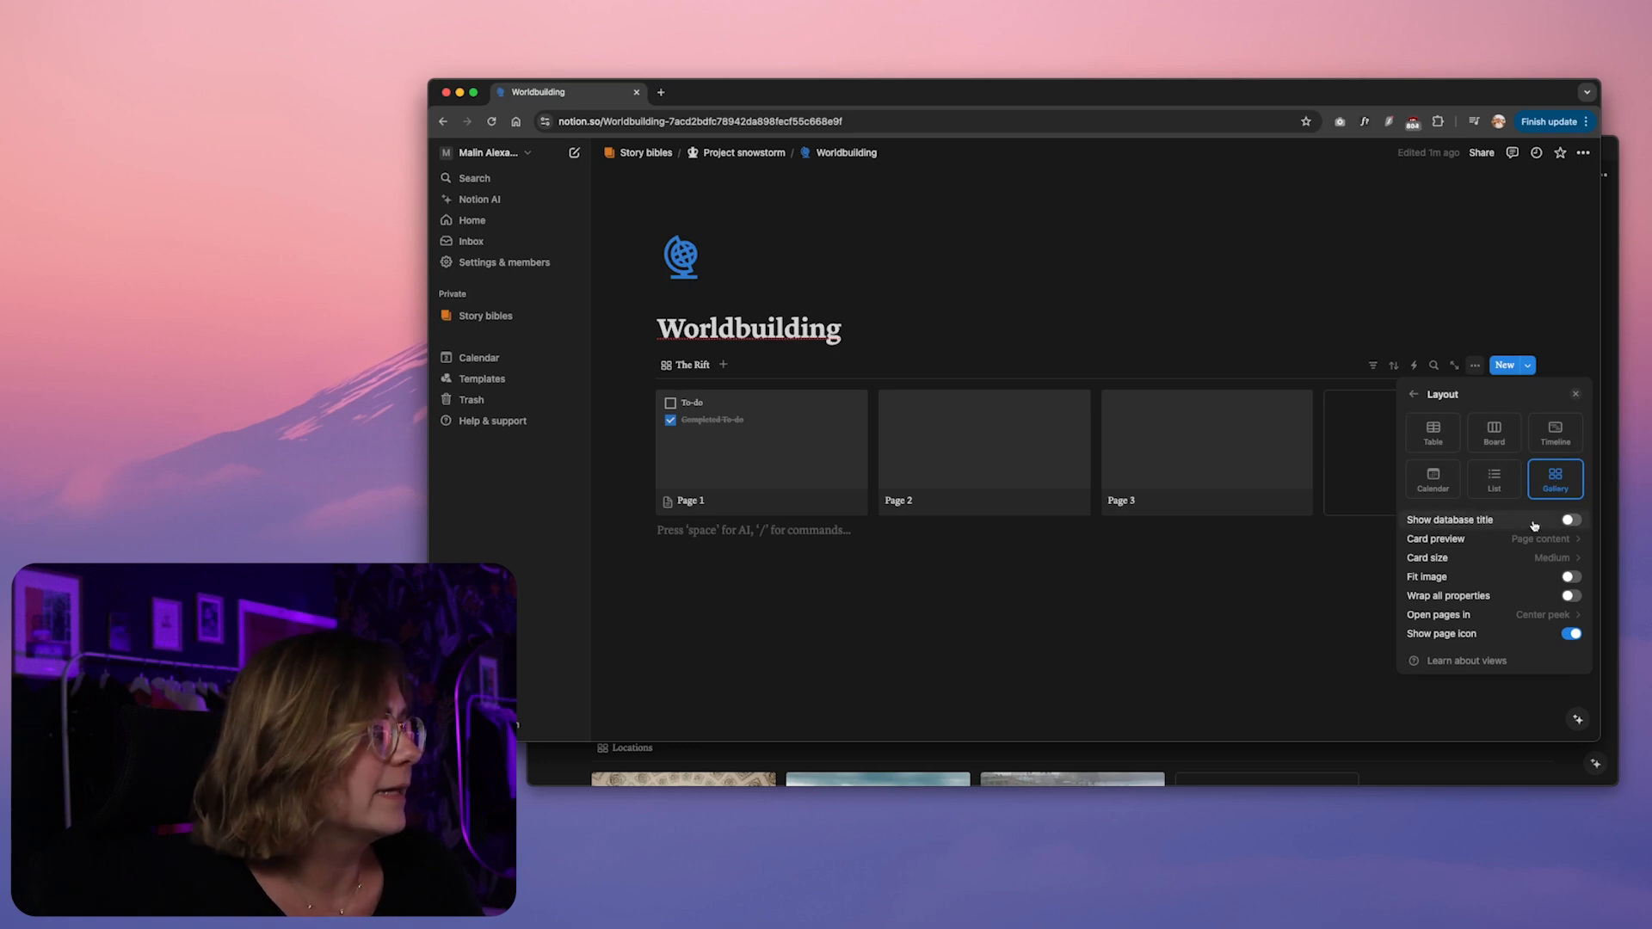
click(1571, 521)
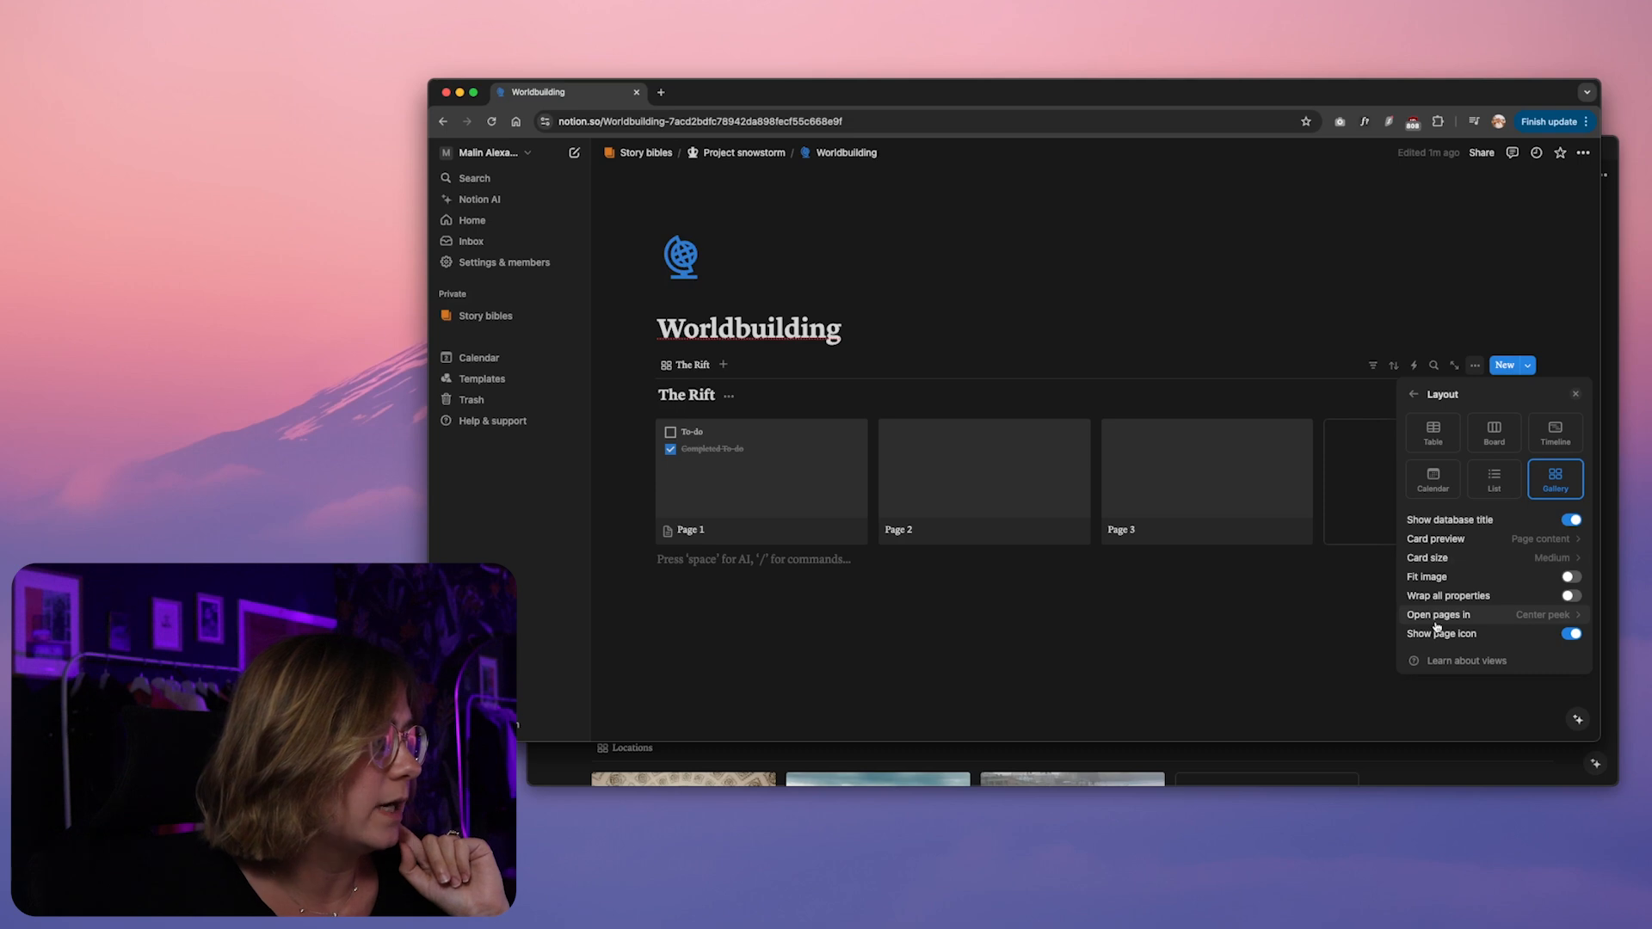
click(1546, 616)
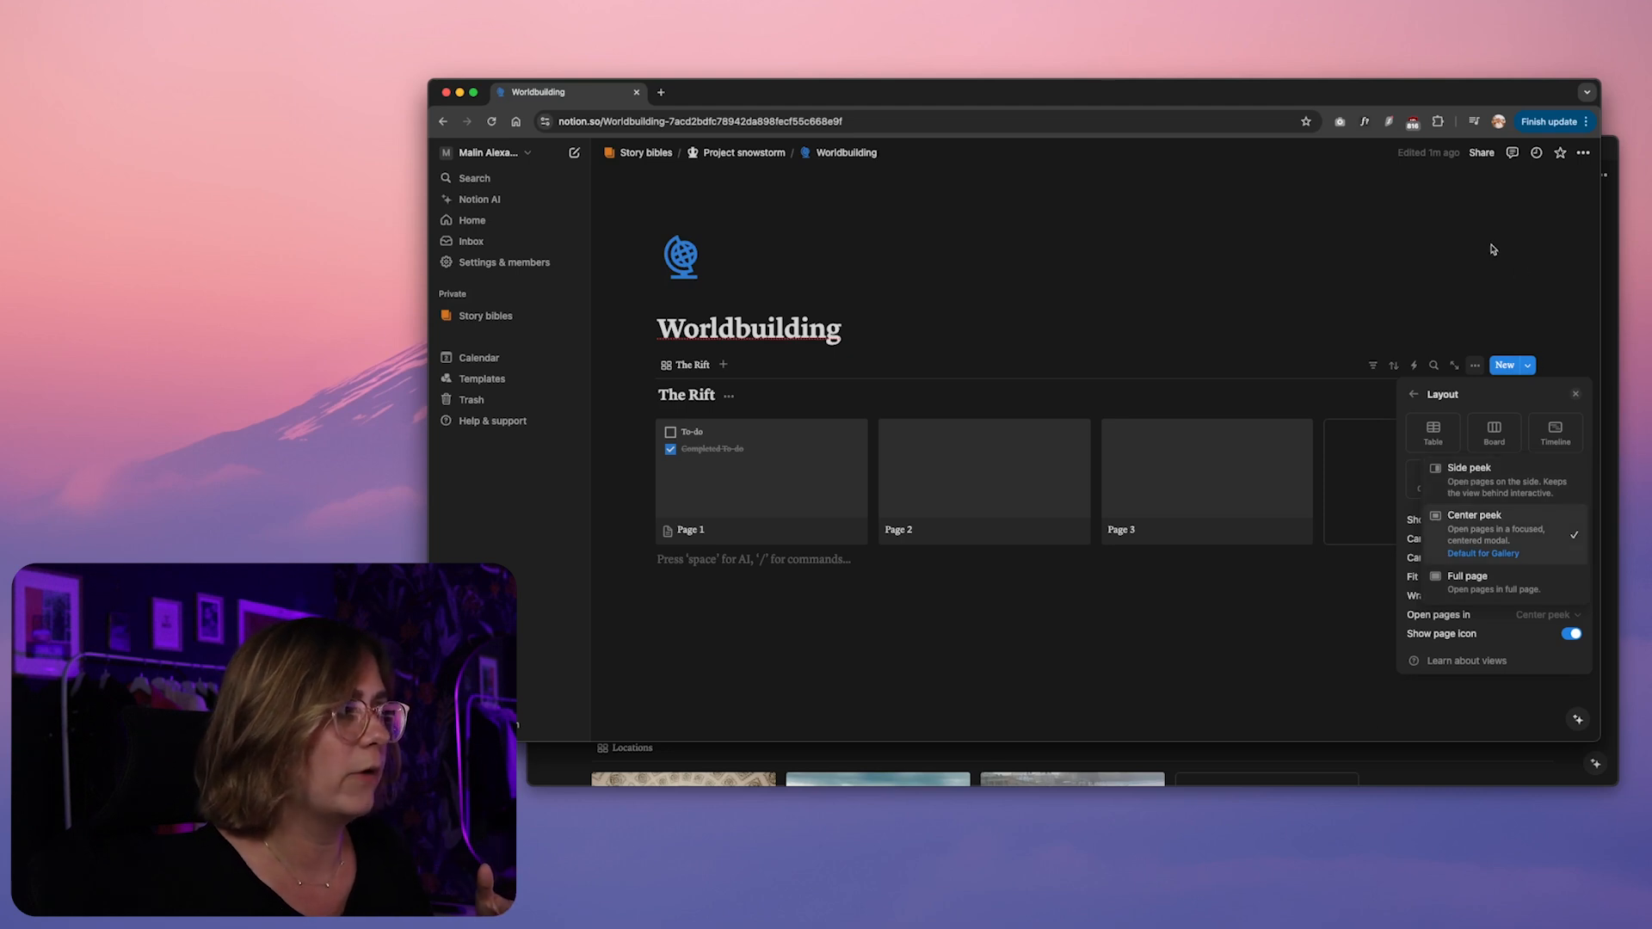
click(1495, 530)
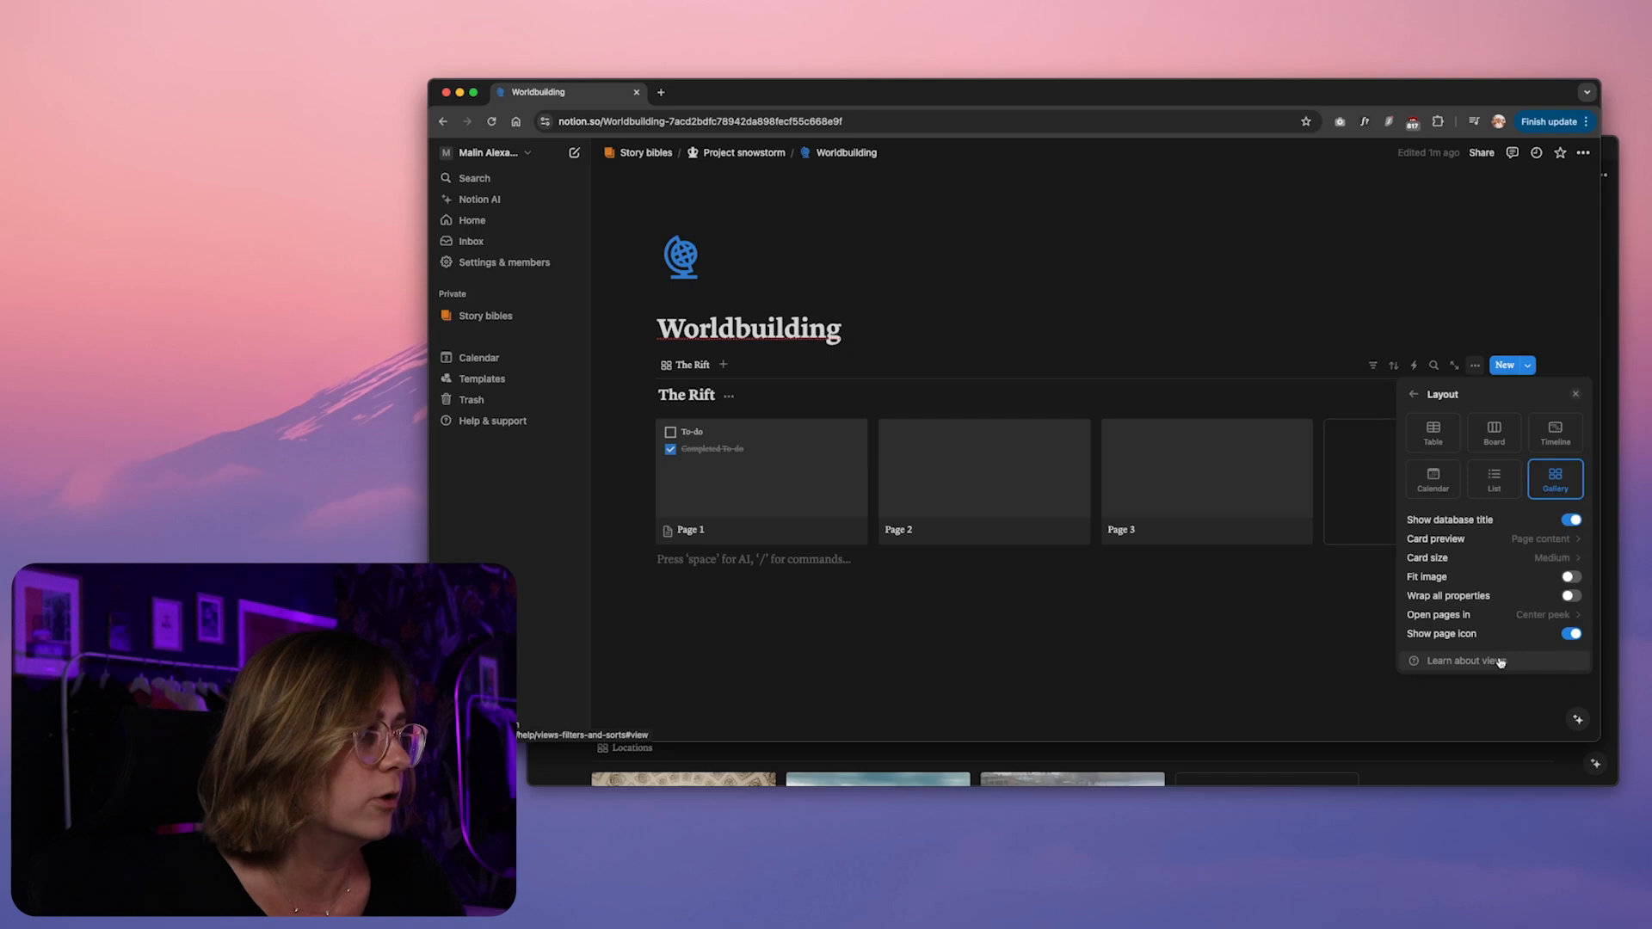
Try the Small and Large card sizes for The Rift gallery, set it back to Medium, and hide the database title
click(1556, 558)
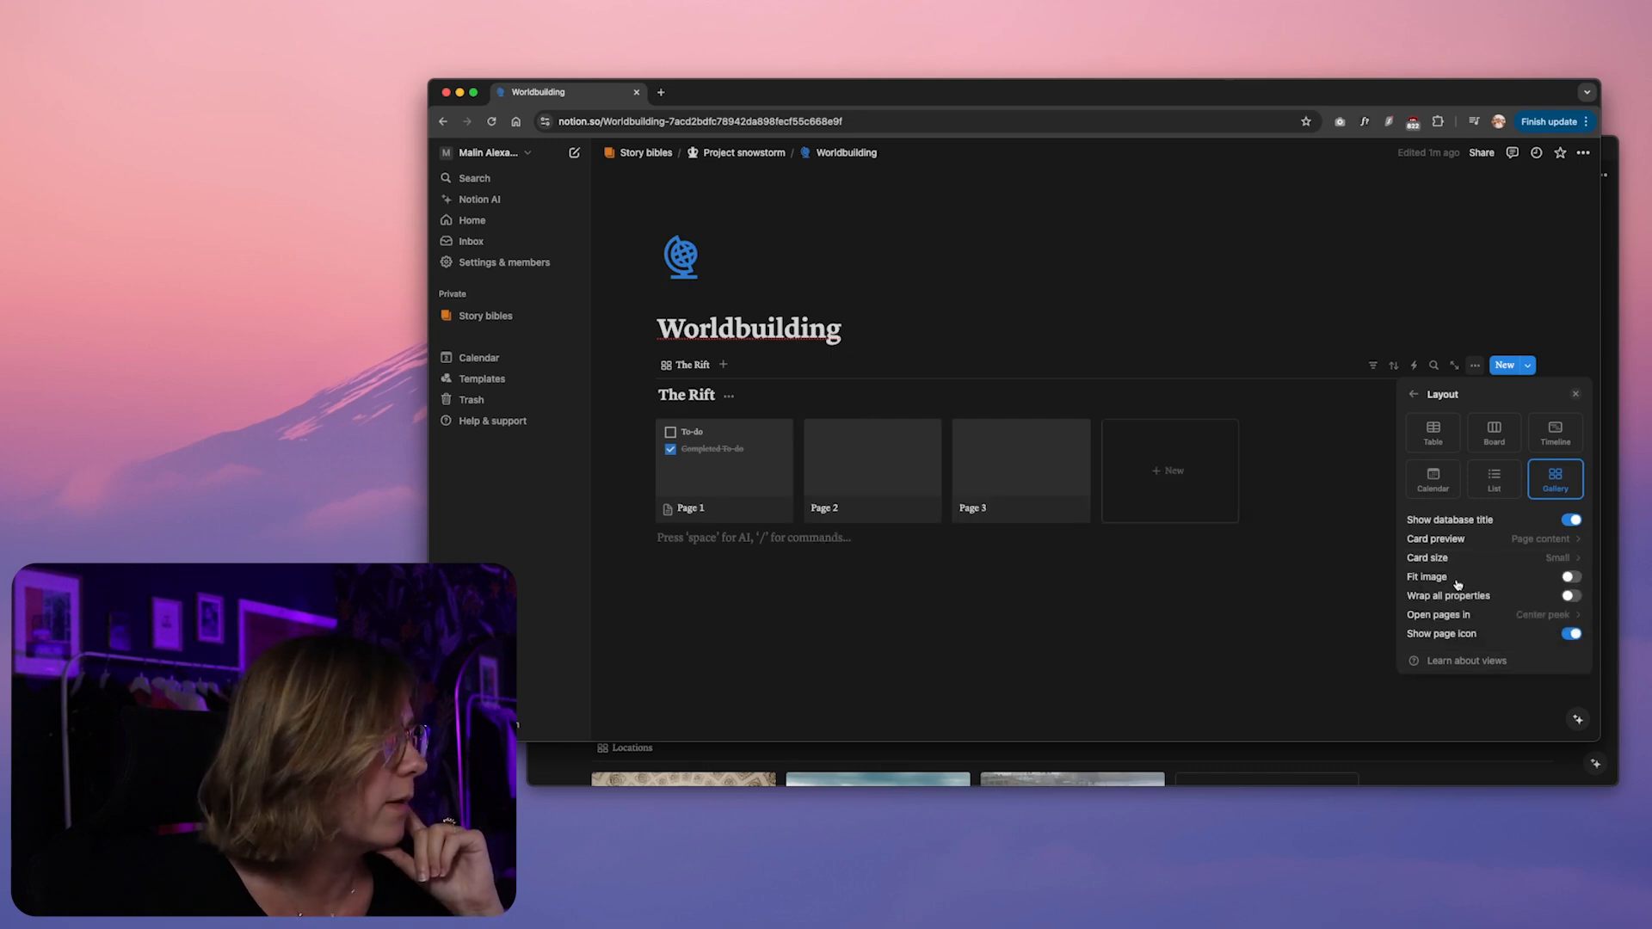
click(1428, 559)
click(1437, 619)
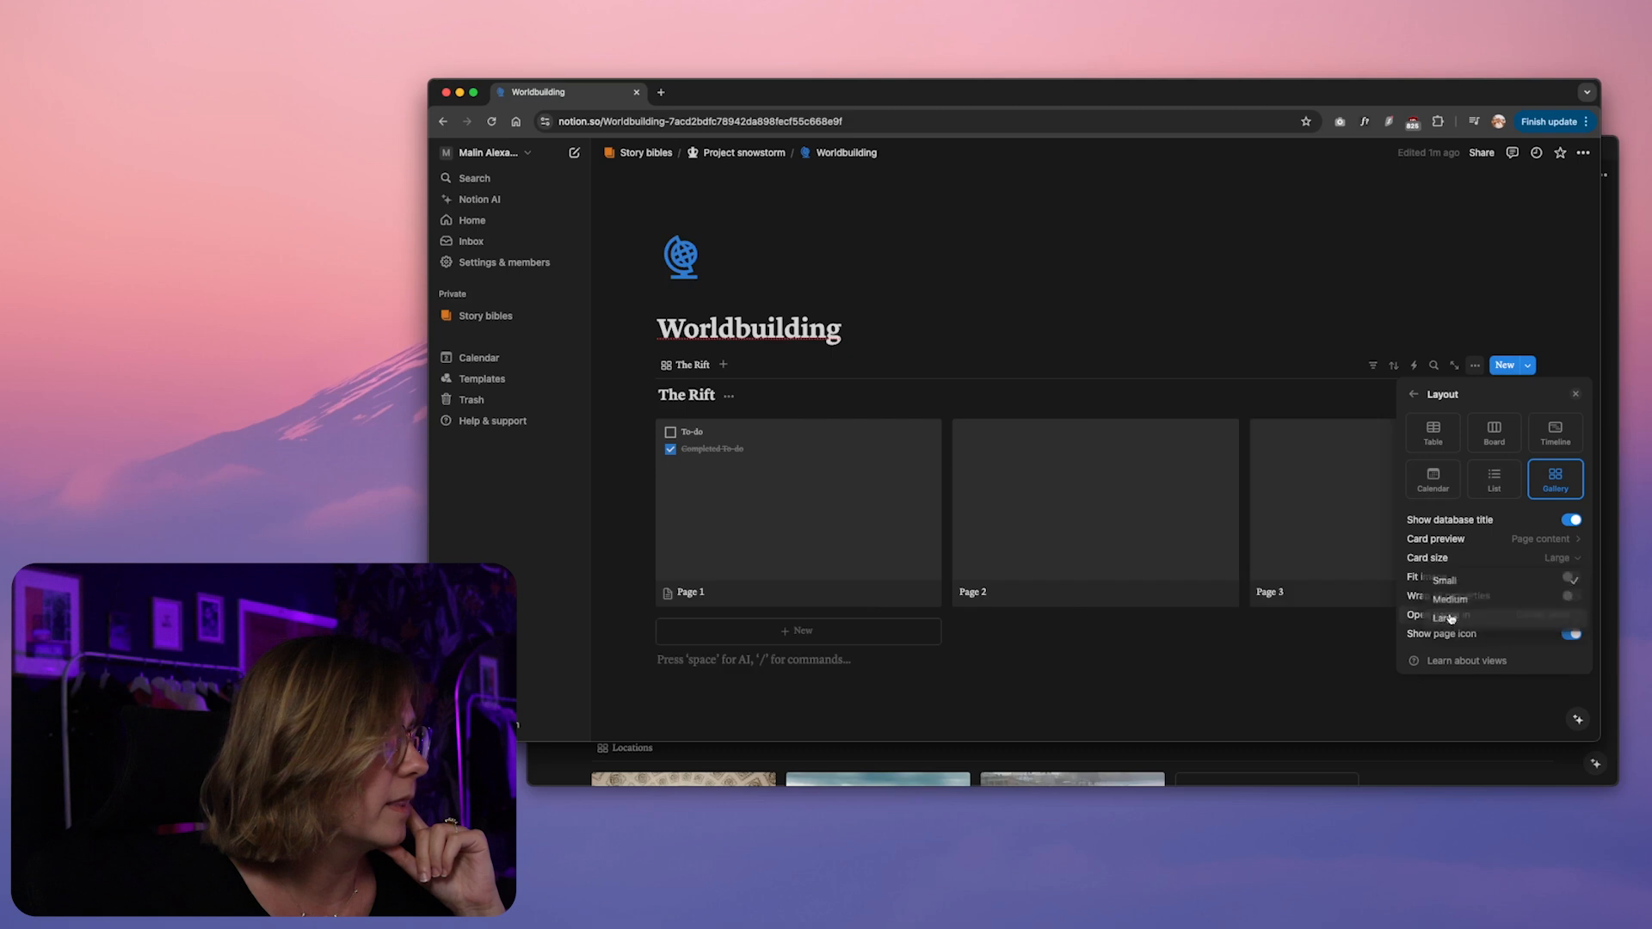
click(1429, 559)
click(1452, 600)
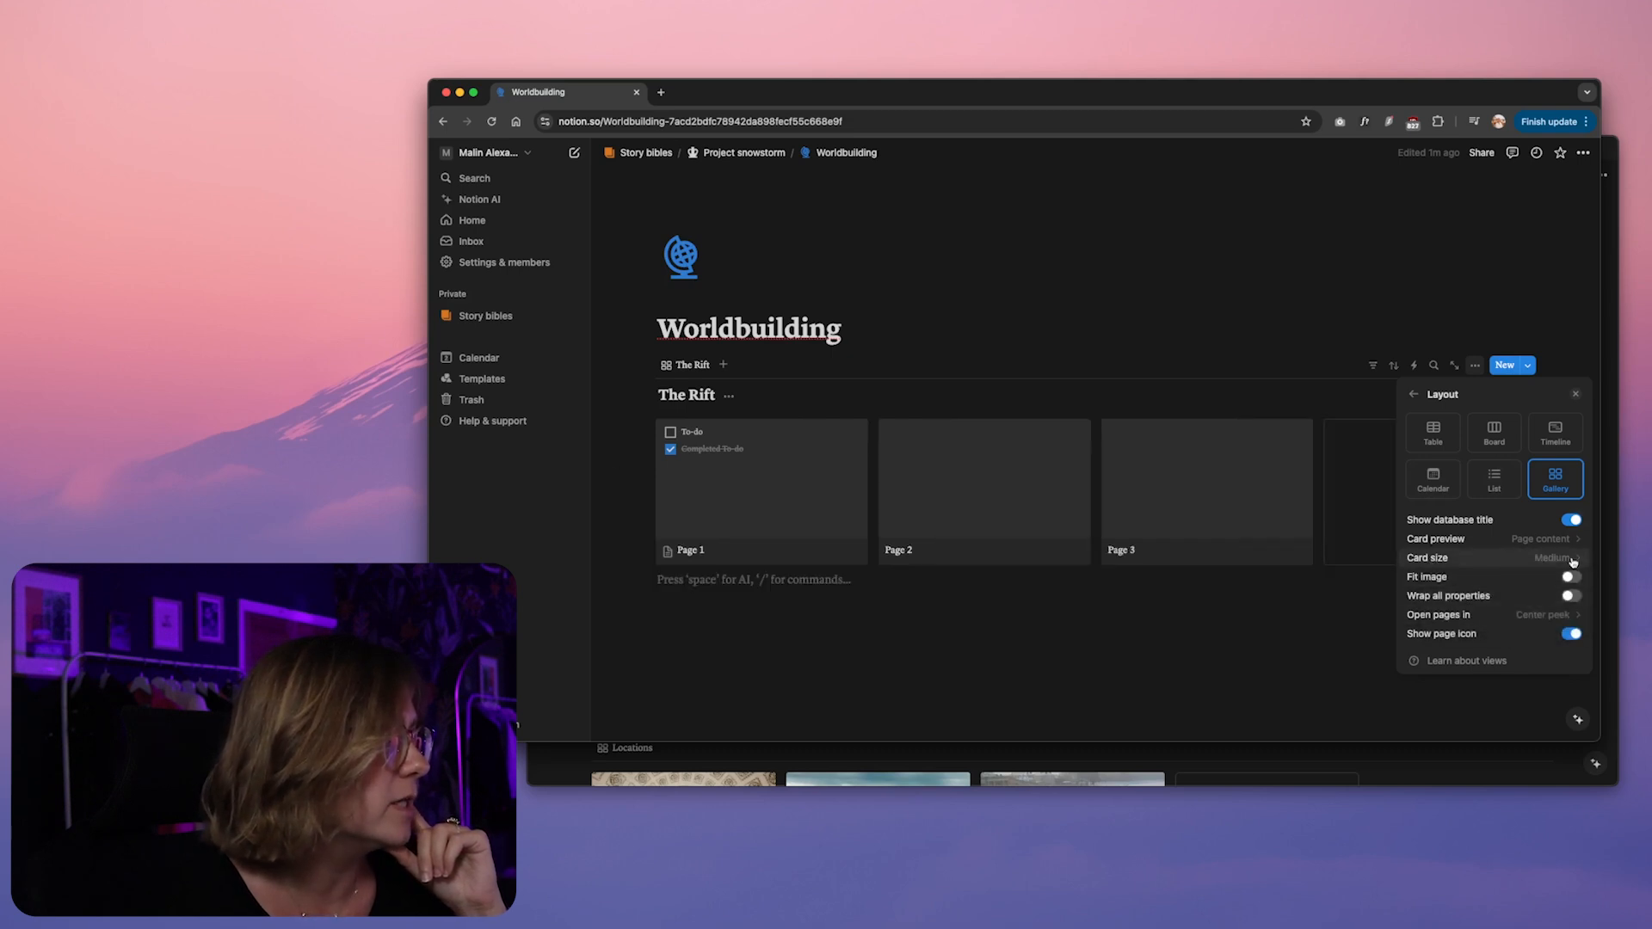
click(1569, 521)
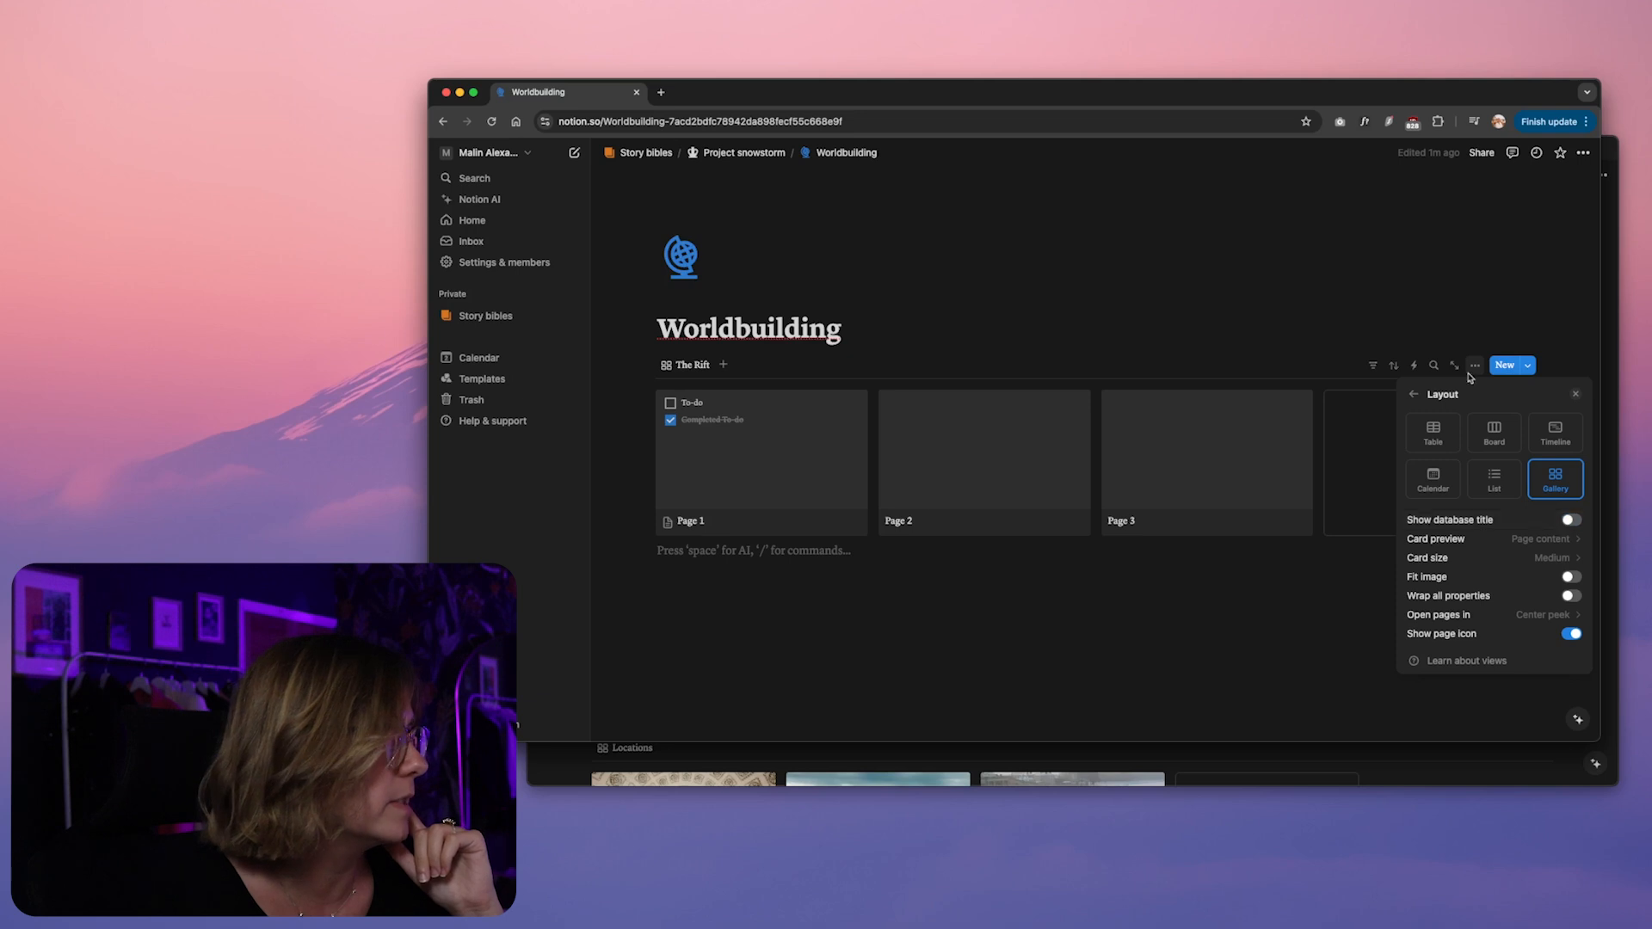
click(1037, 335)
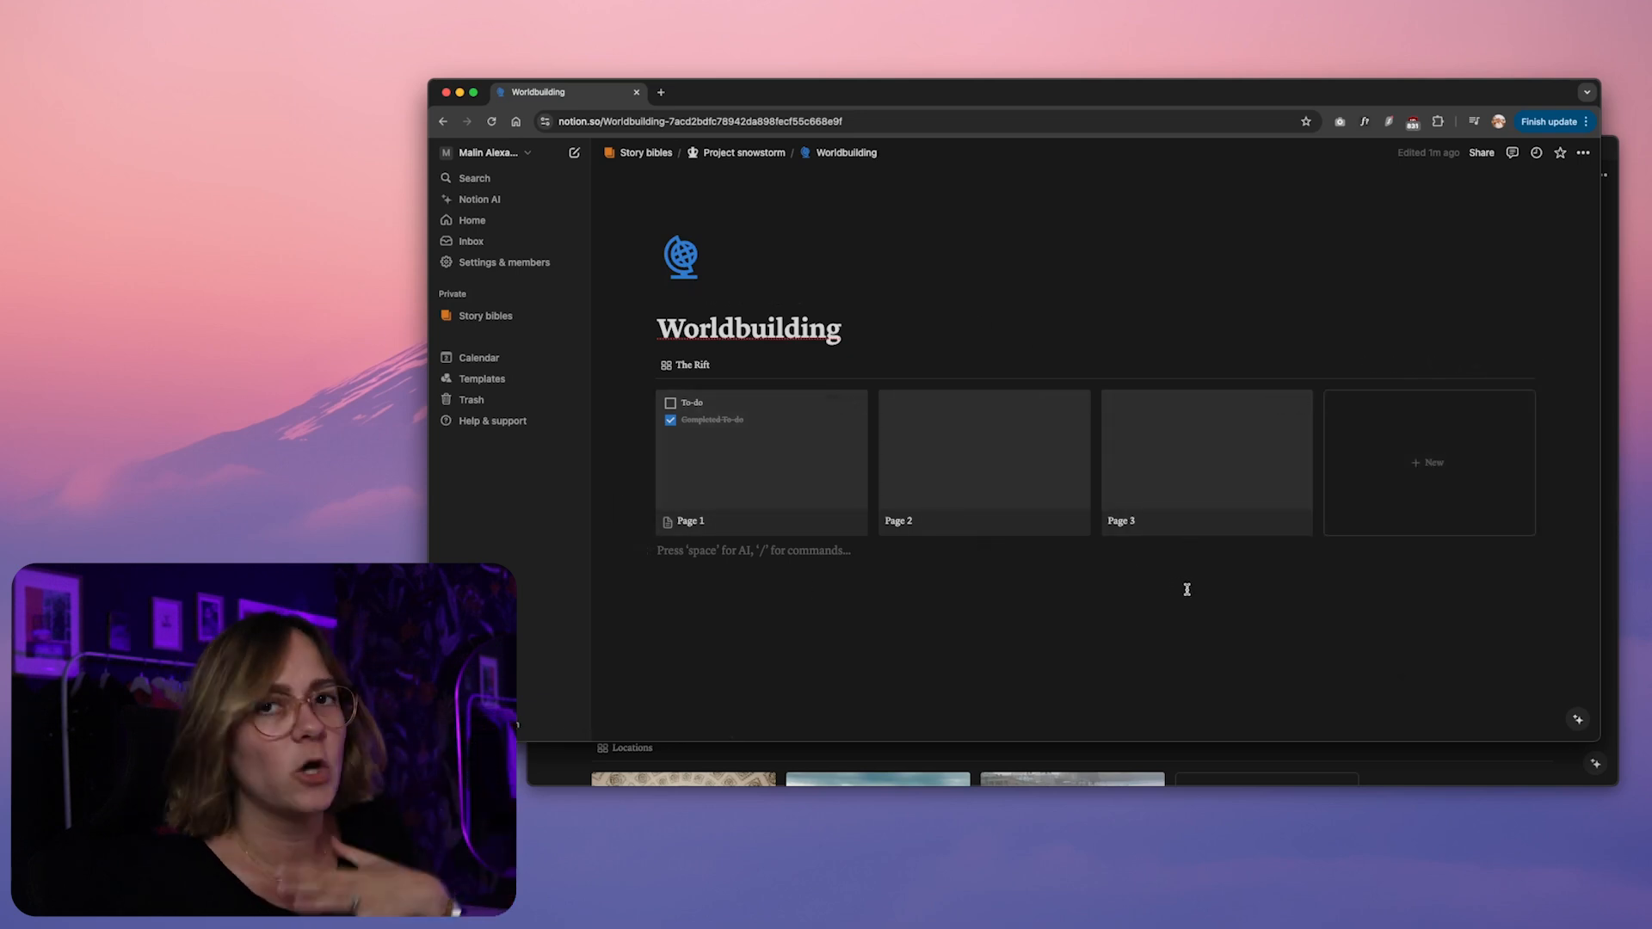
Open the Page 1 card of The Rift gallery and delete its sample to-do items
click(727, 527)
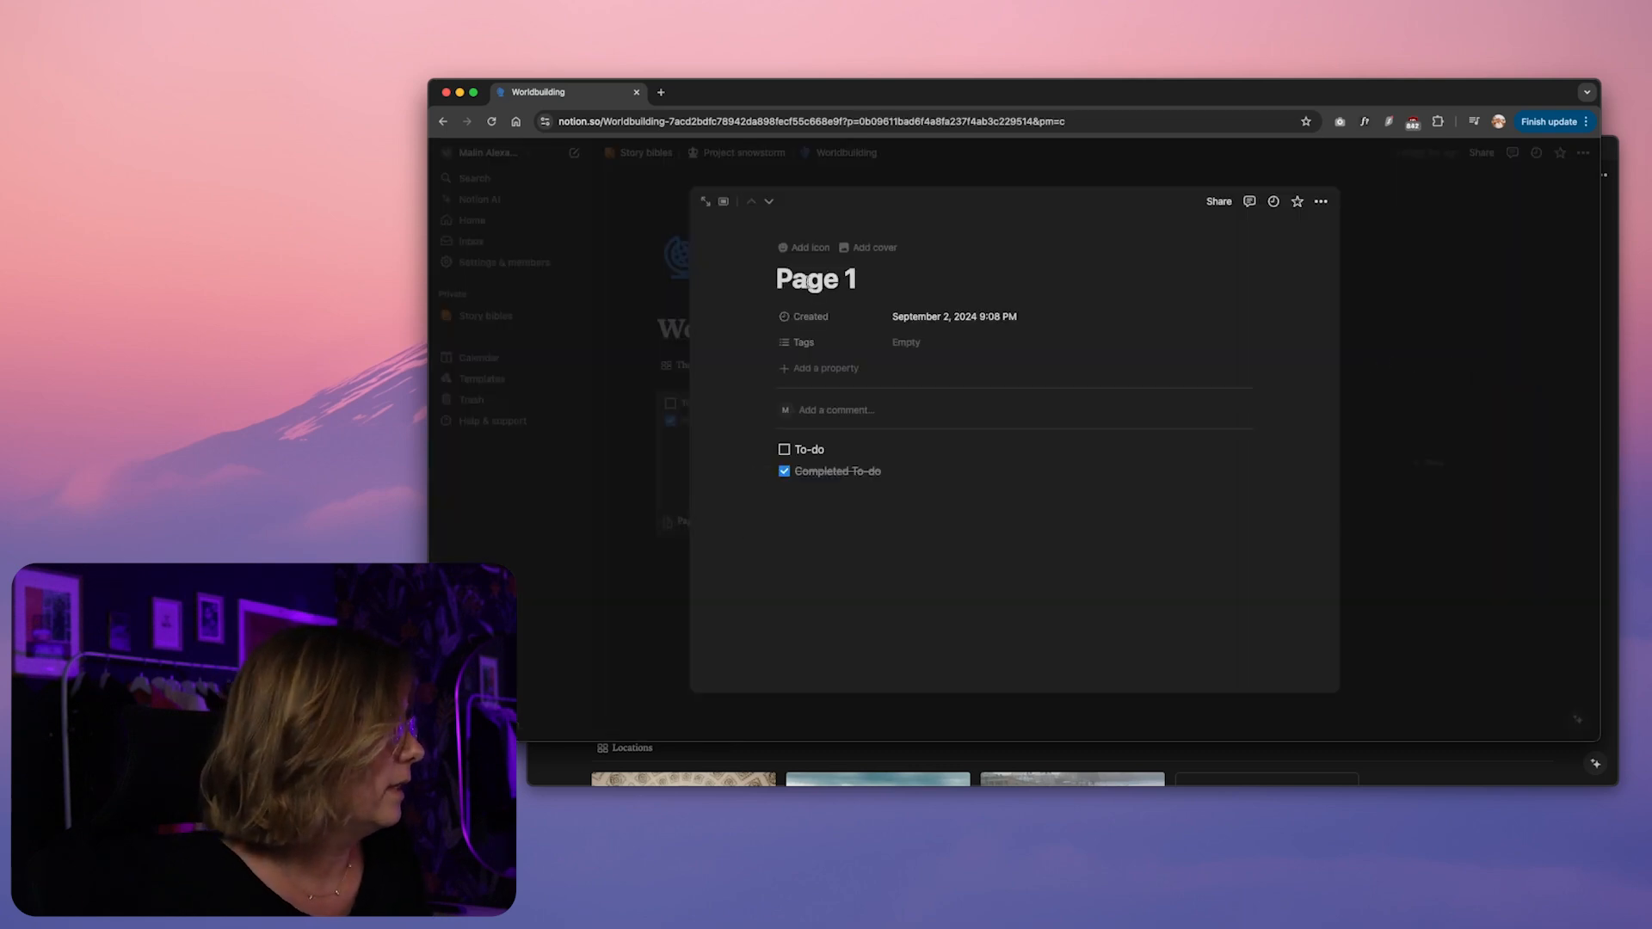
drag(852, 571, 773, 440)
key(BackSpace)
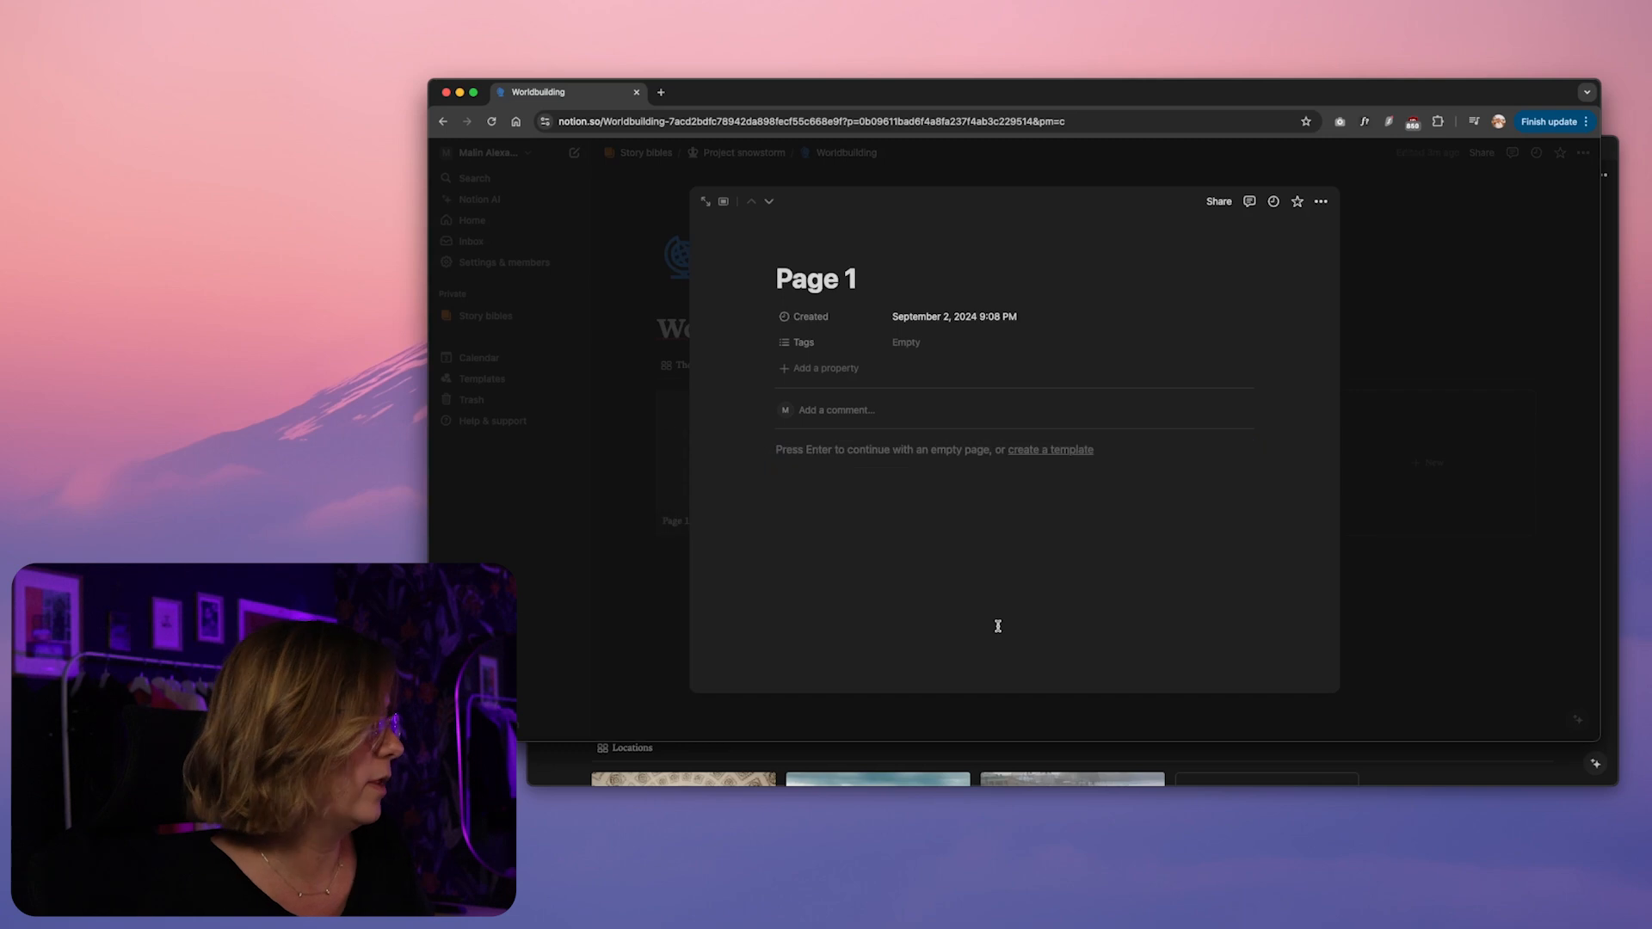
Examine the Power and politics and Monsters cards on the finished Worldbuilding page, including the Monsters page's image and notes
click(1314, 759)
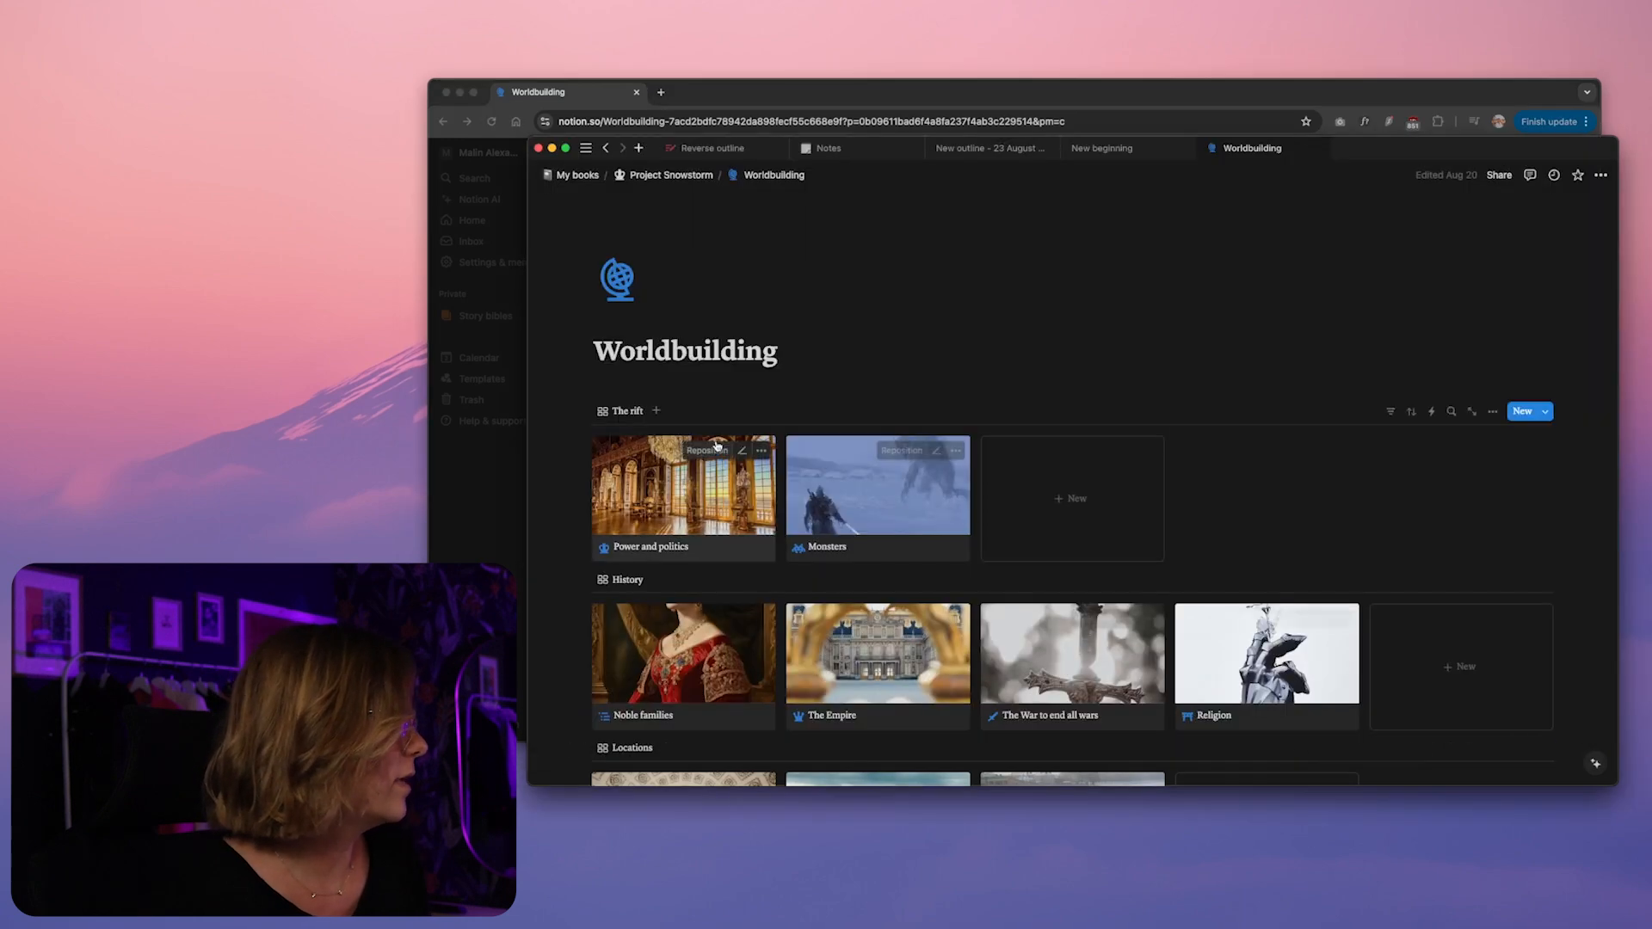
click(640, 506)
click(591, 501)
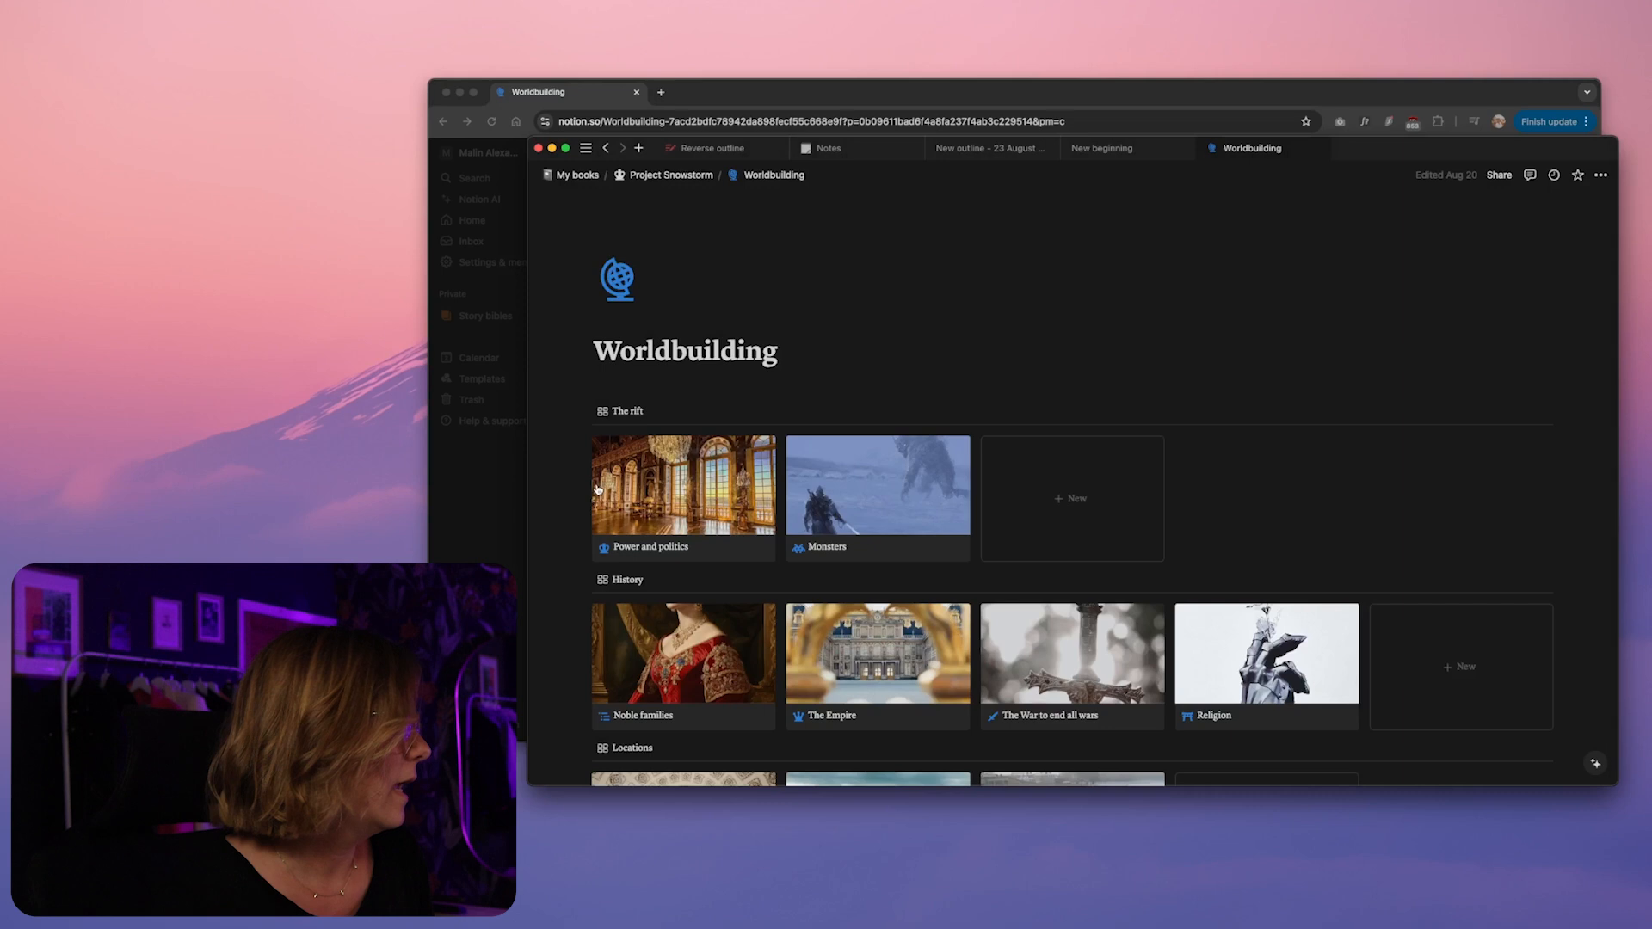
click(834, 507)
scroll(877, 522, down, 3)
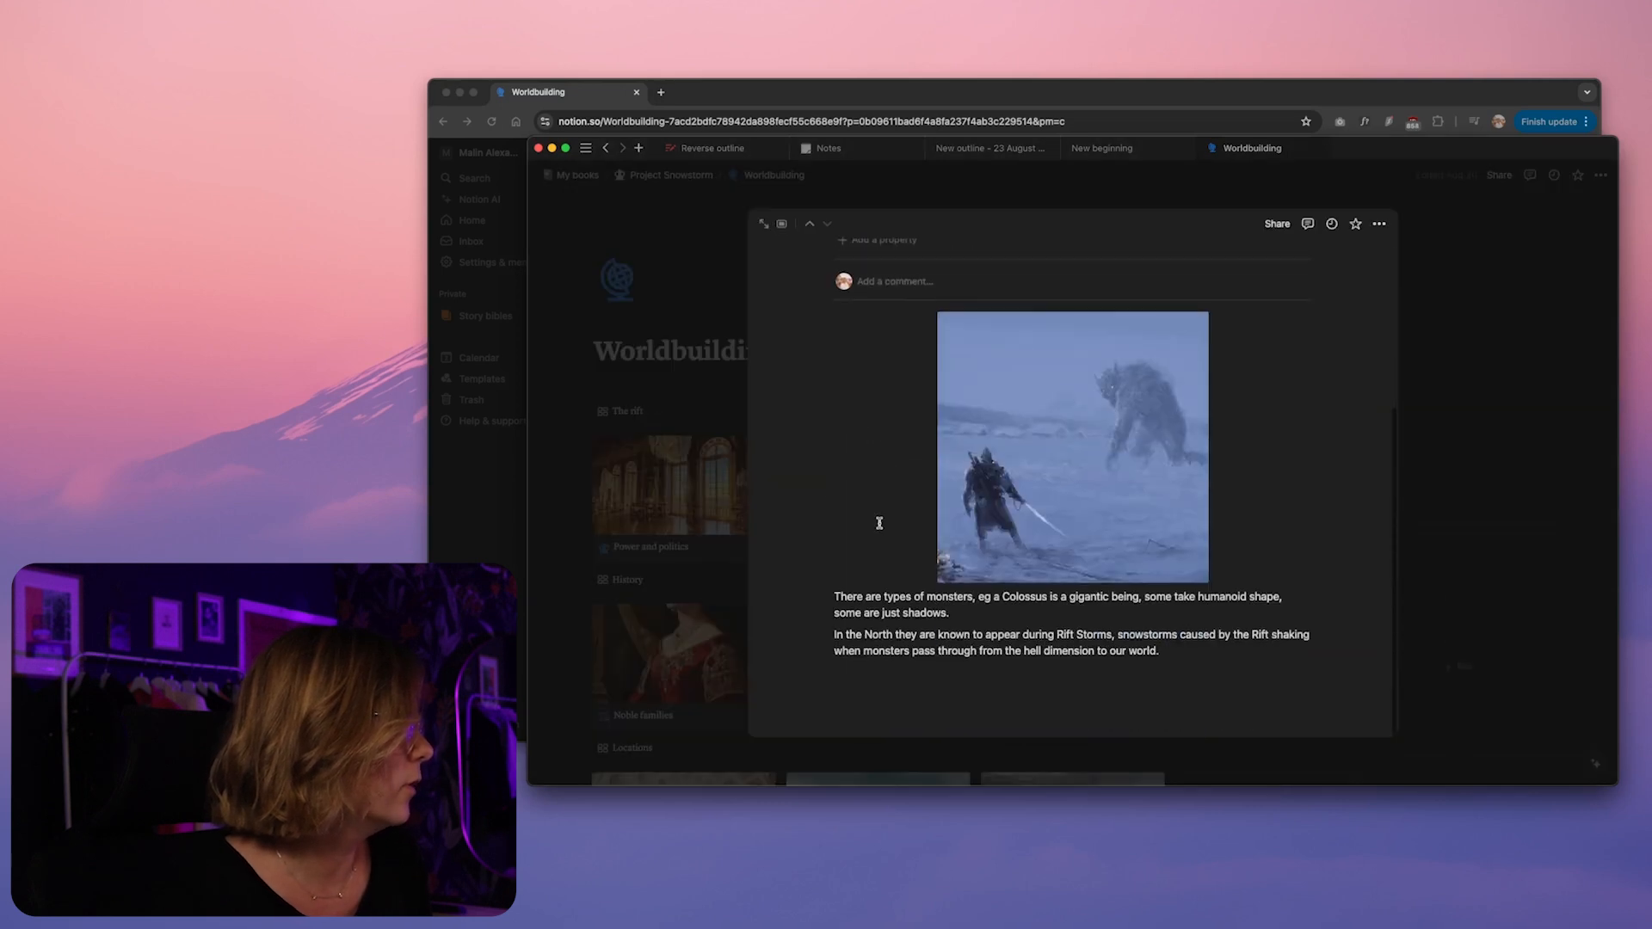
Rename The Rift's Page 1 card as Power and politics and give it the blue chess king icon
key(super+Tab)
triple_click(817, 273)
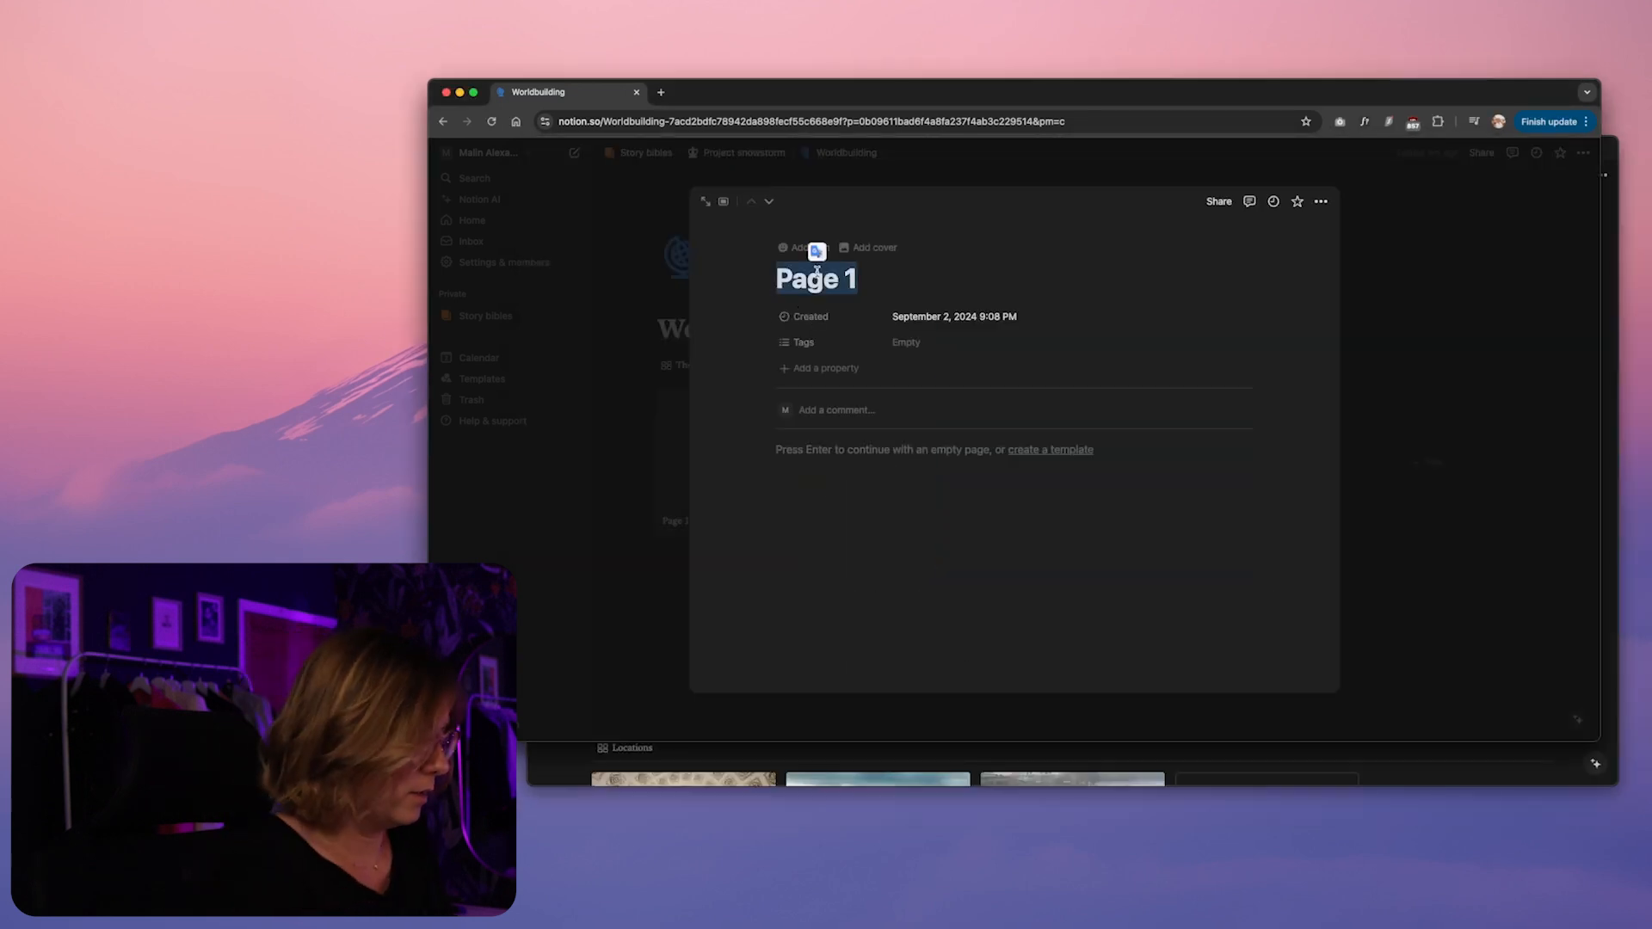
text(Power and politics)
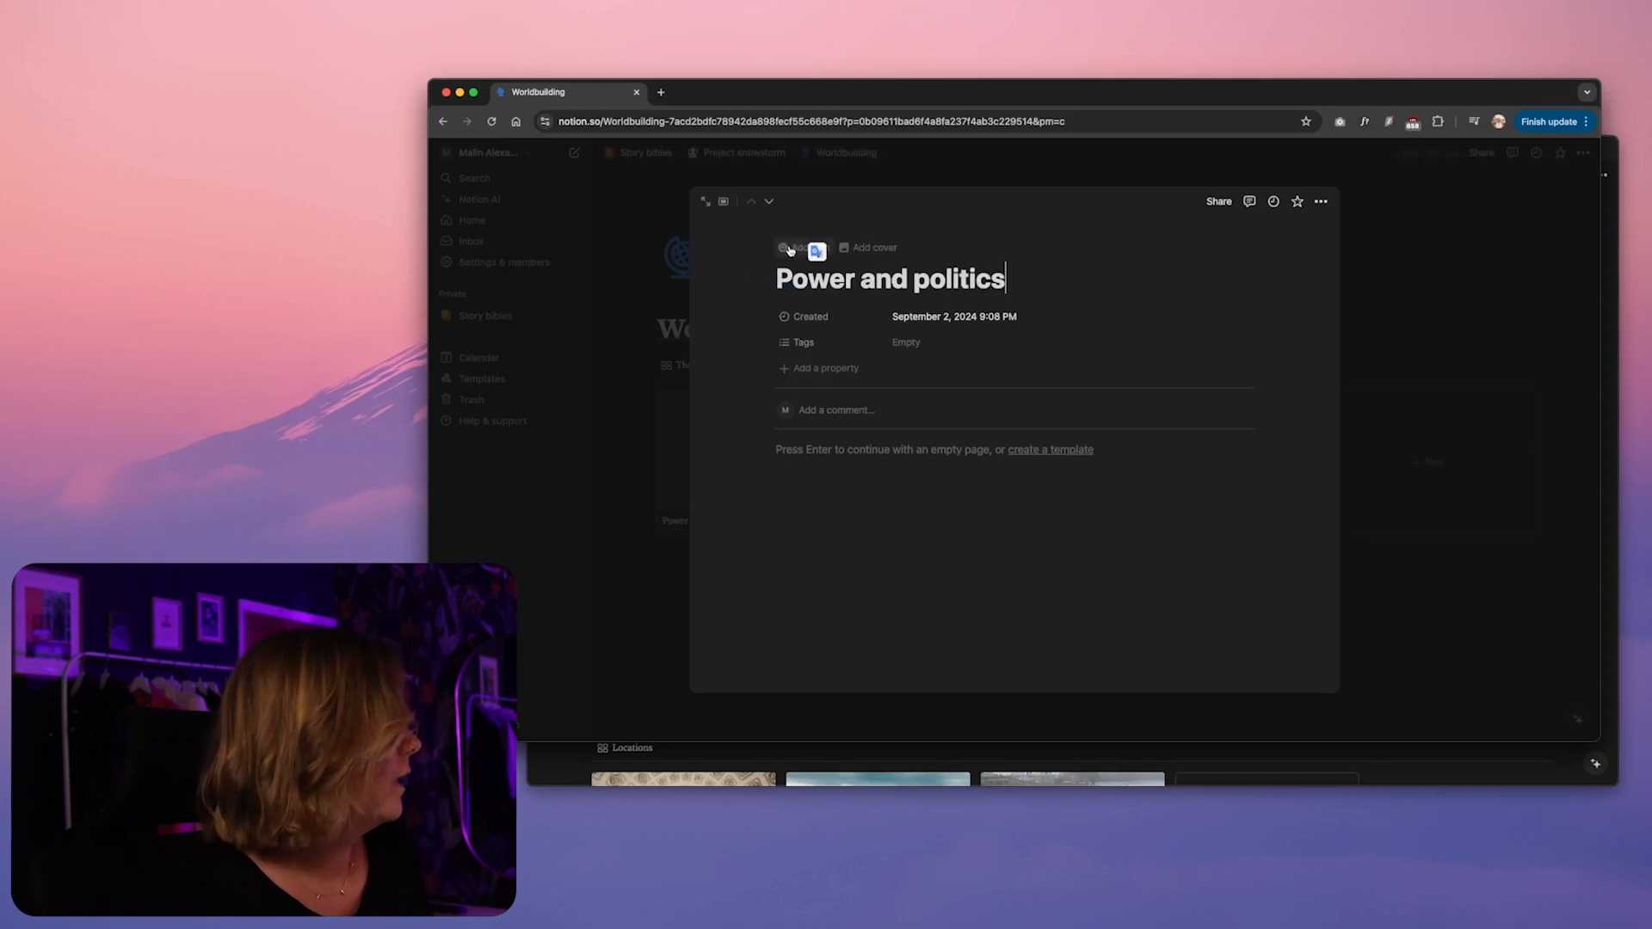
click(774, 293)
click(727, 351)
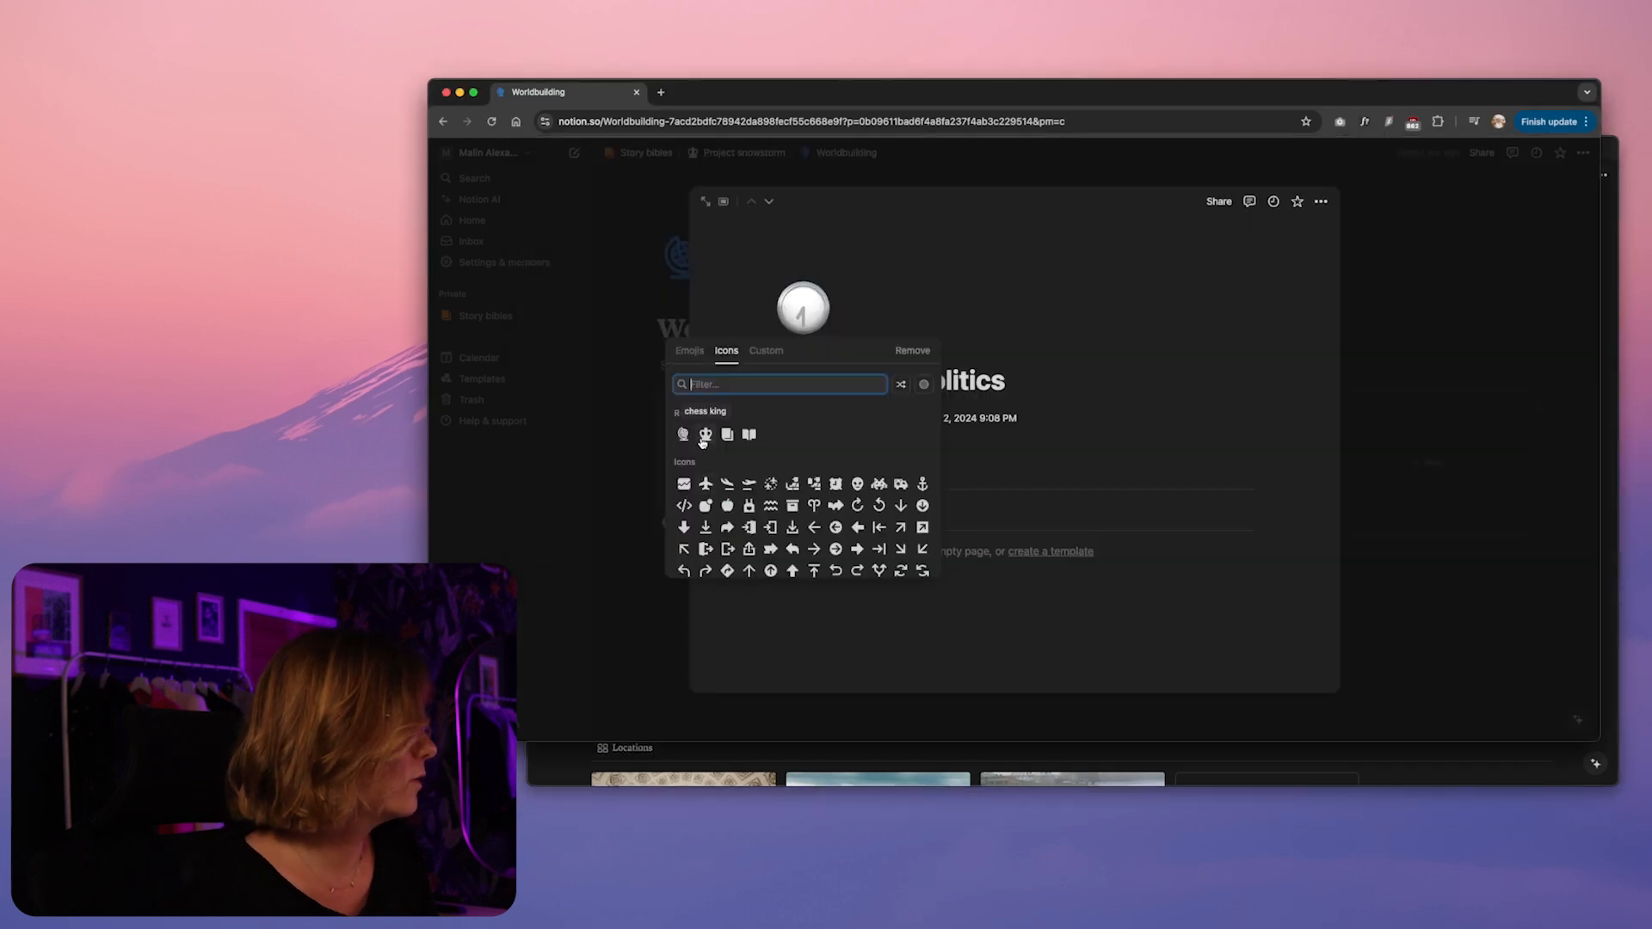
click(703, 437)
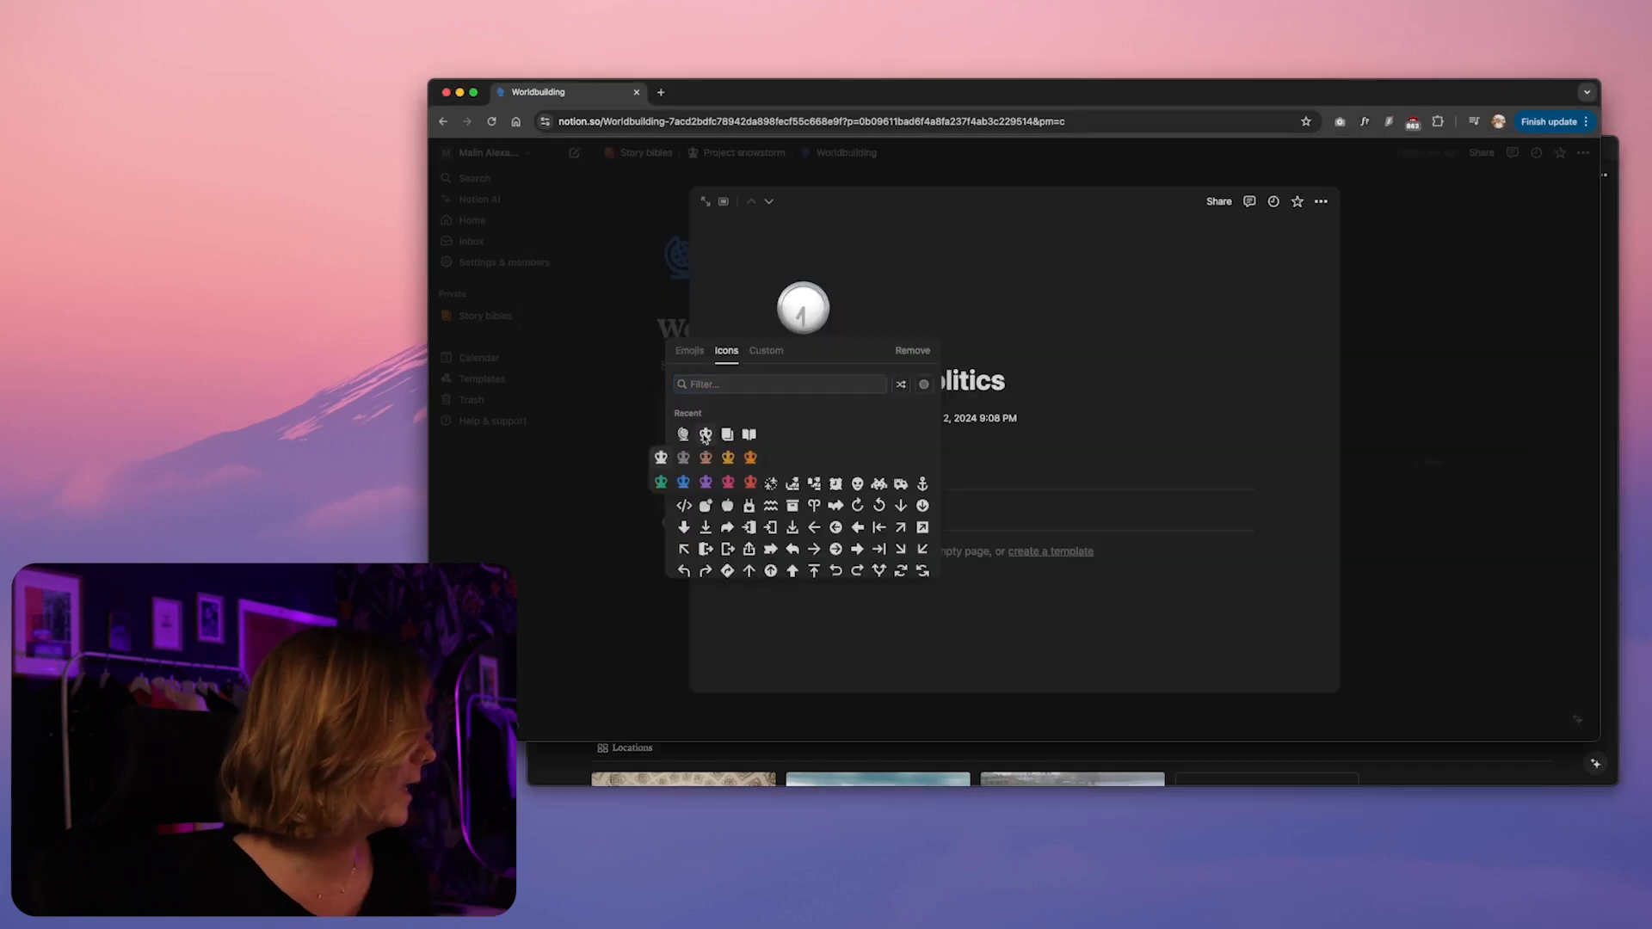
click(684, 484)
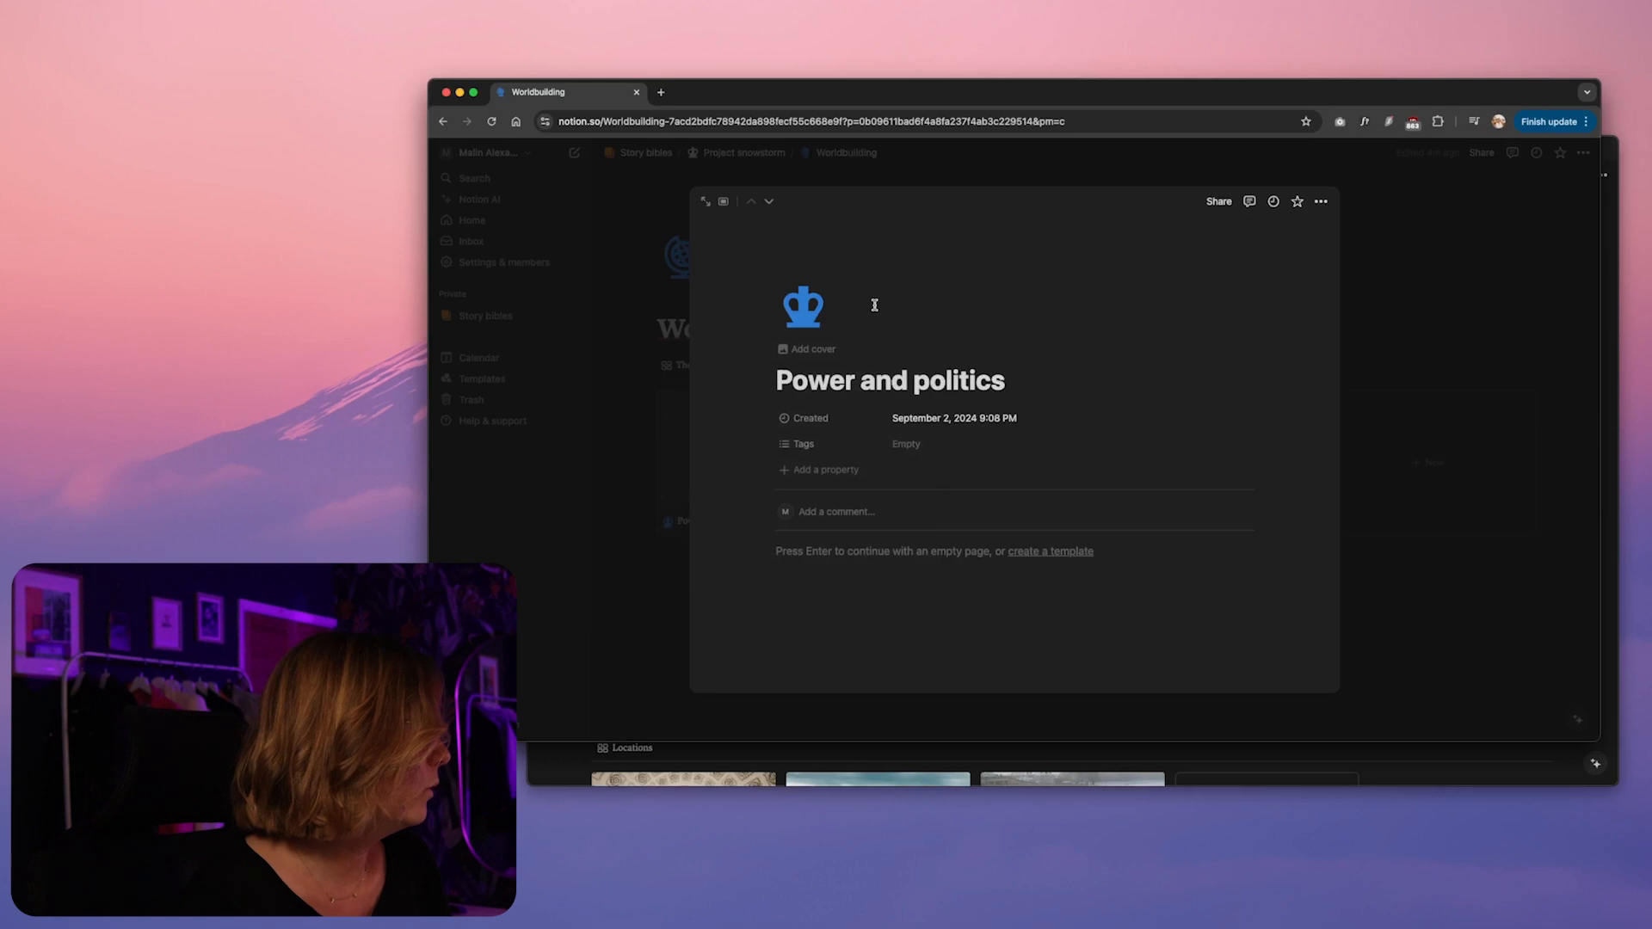
Try a cover image on the Power and politics page and check whether its gallery card shows it
click(814, 349)
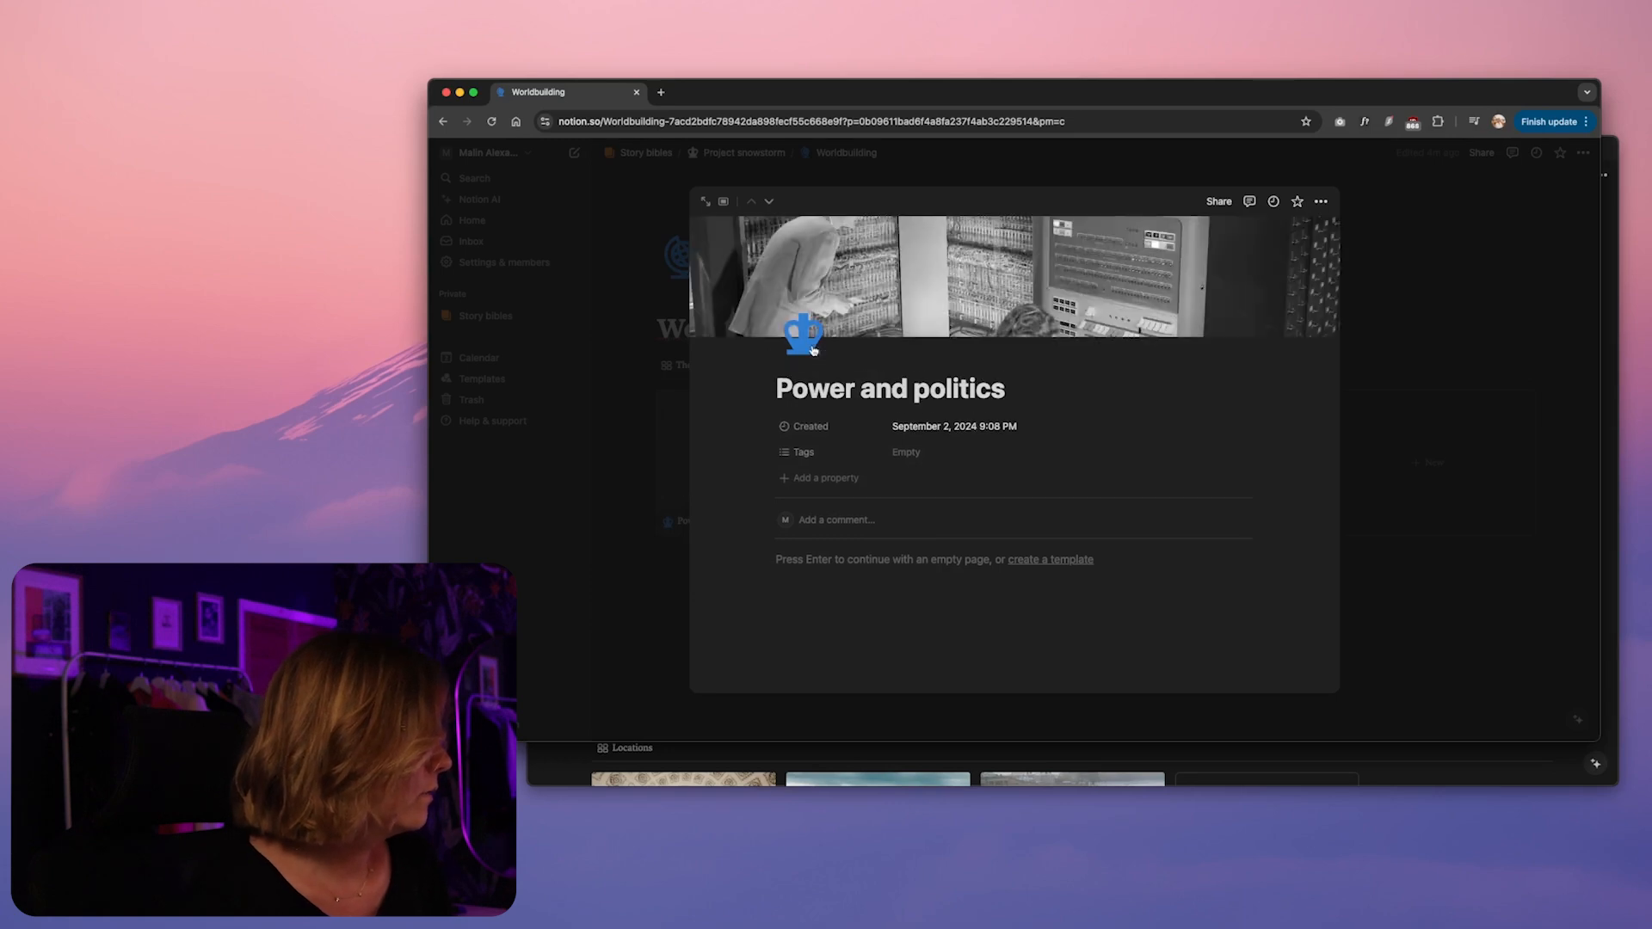
click(632, 534)
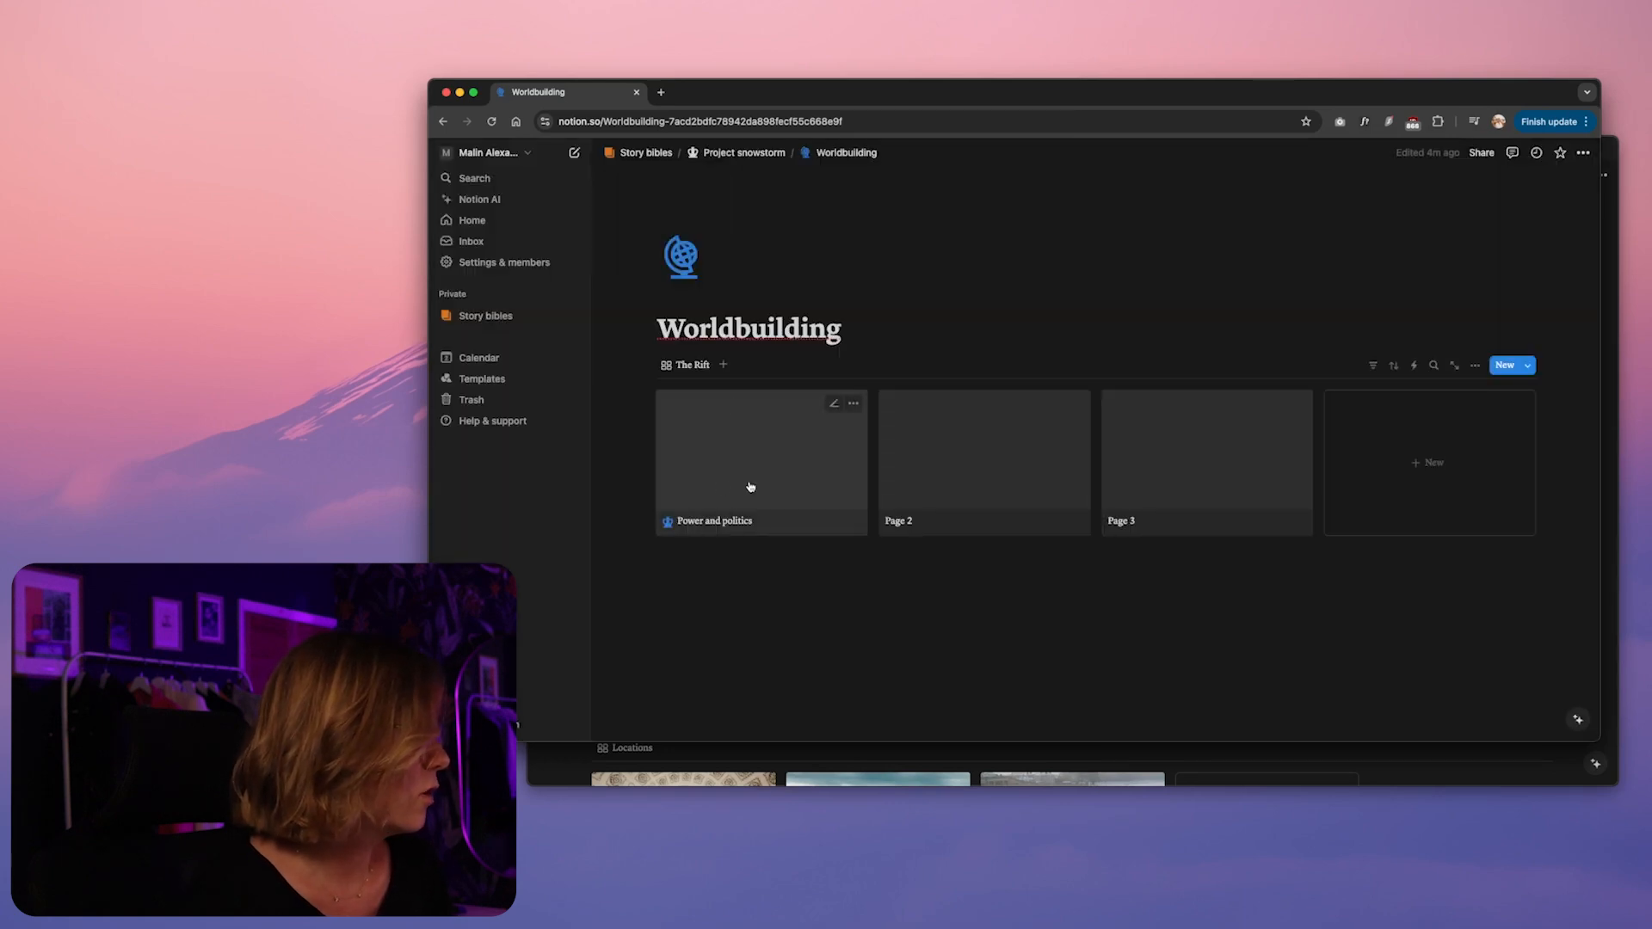
click(731, 459)
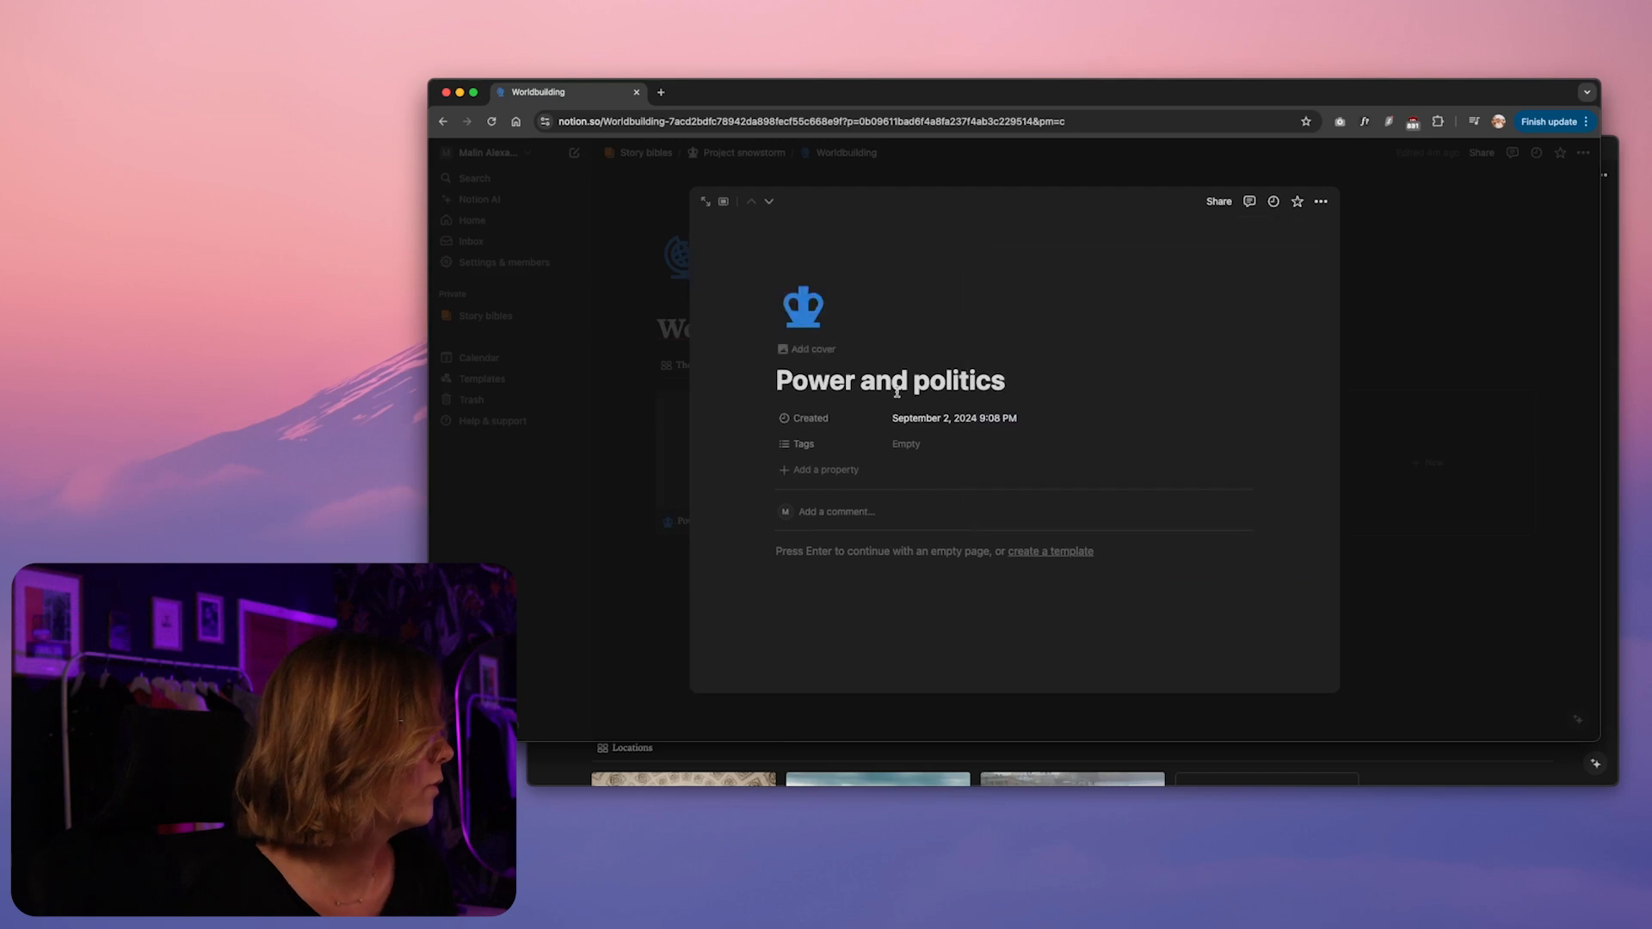
click(612, 396)
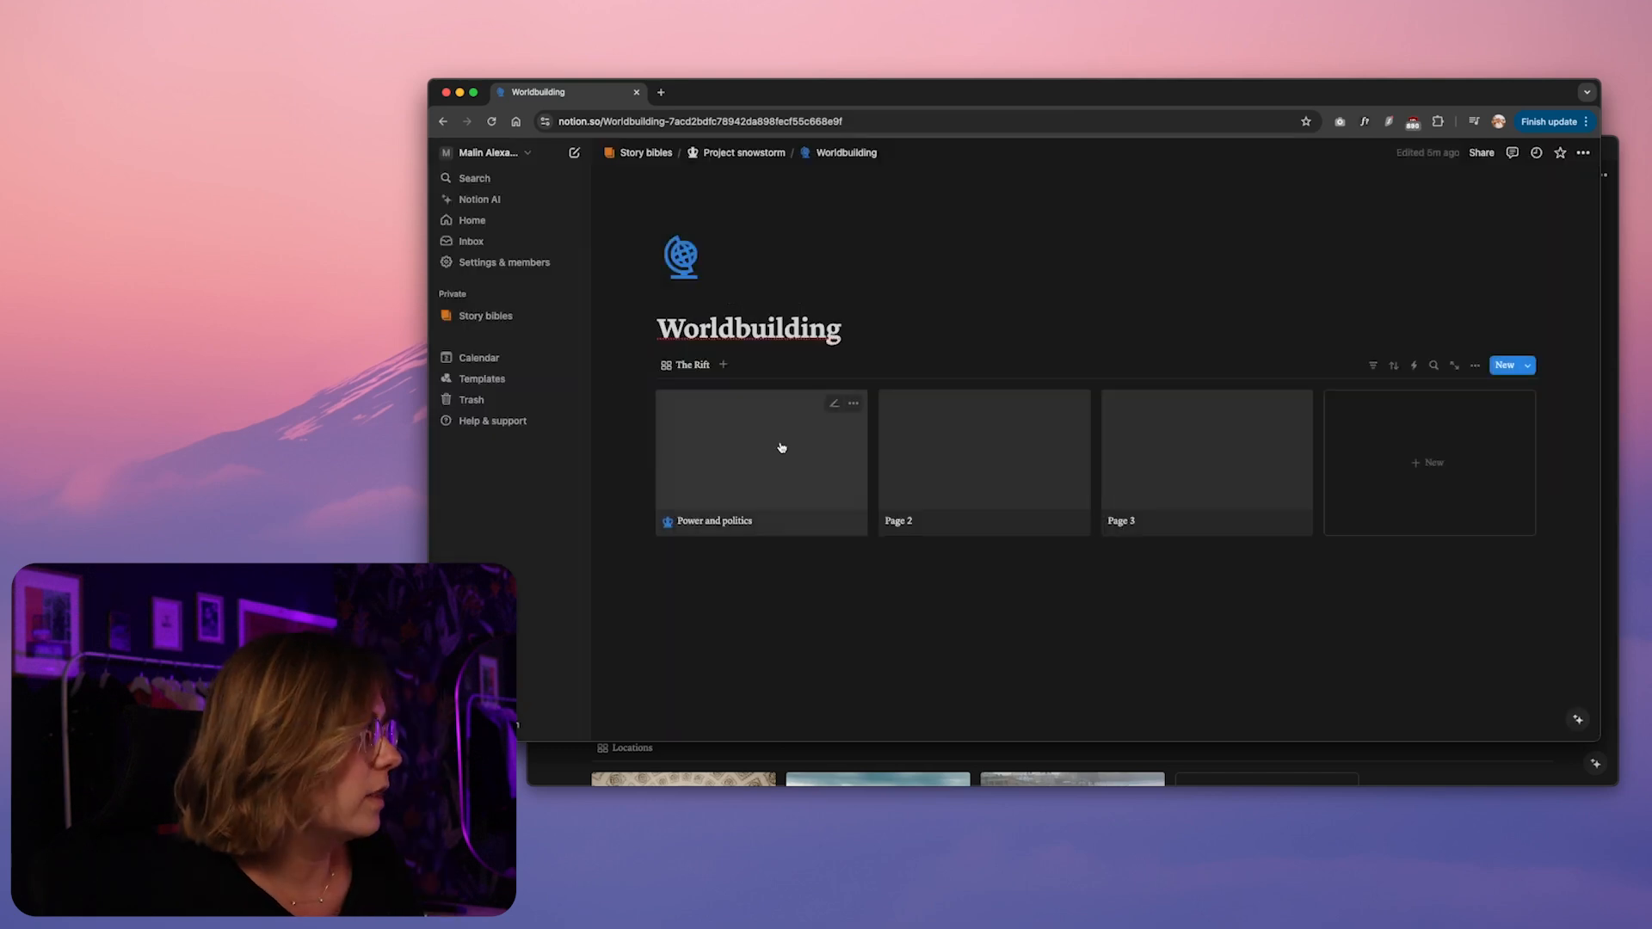
Try a bullet reading Text in the Power and politics page, check the gallery card's preview, and delete the bullet
click(782, 490)
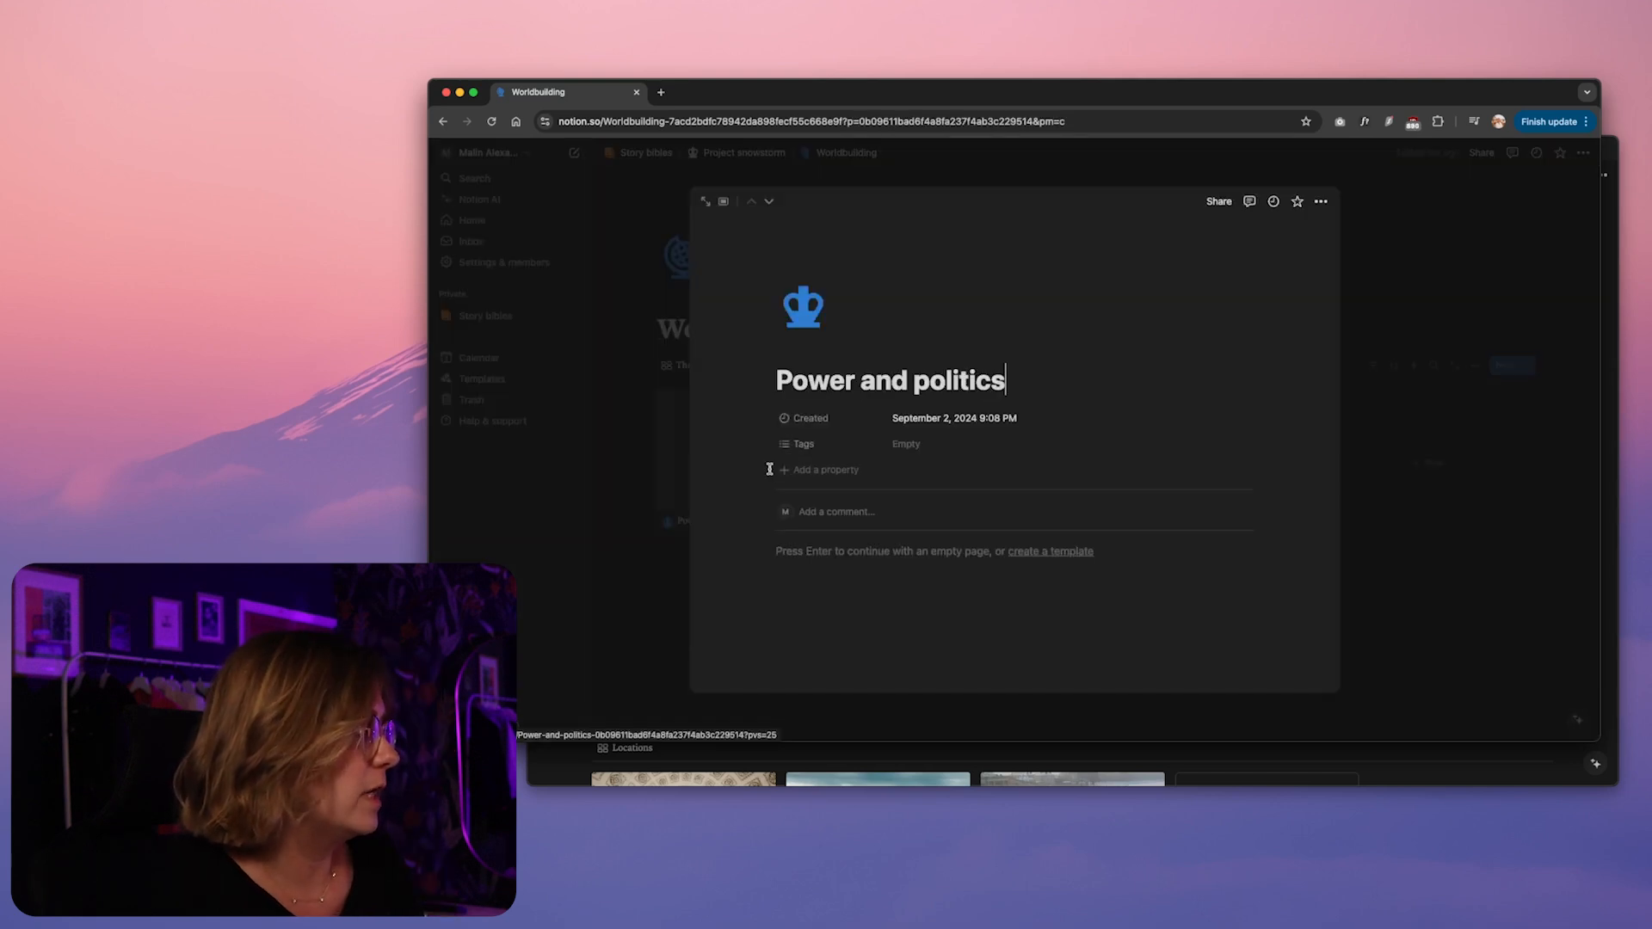
click(838, 558)
text(- Text)
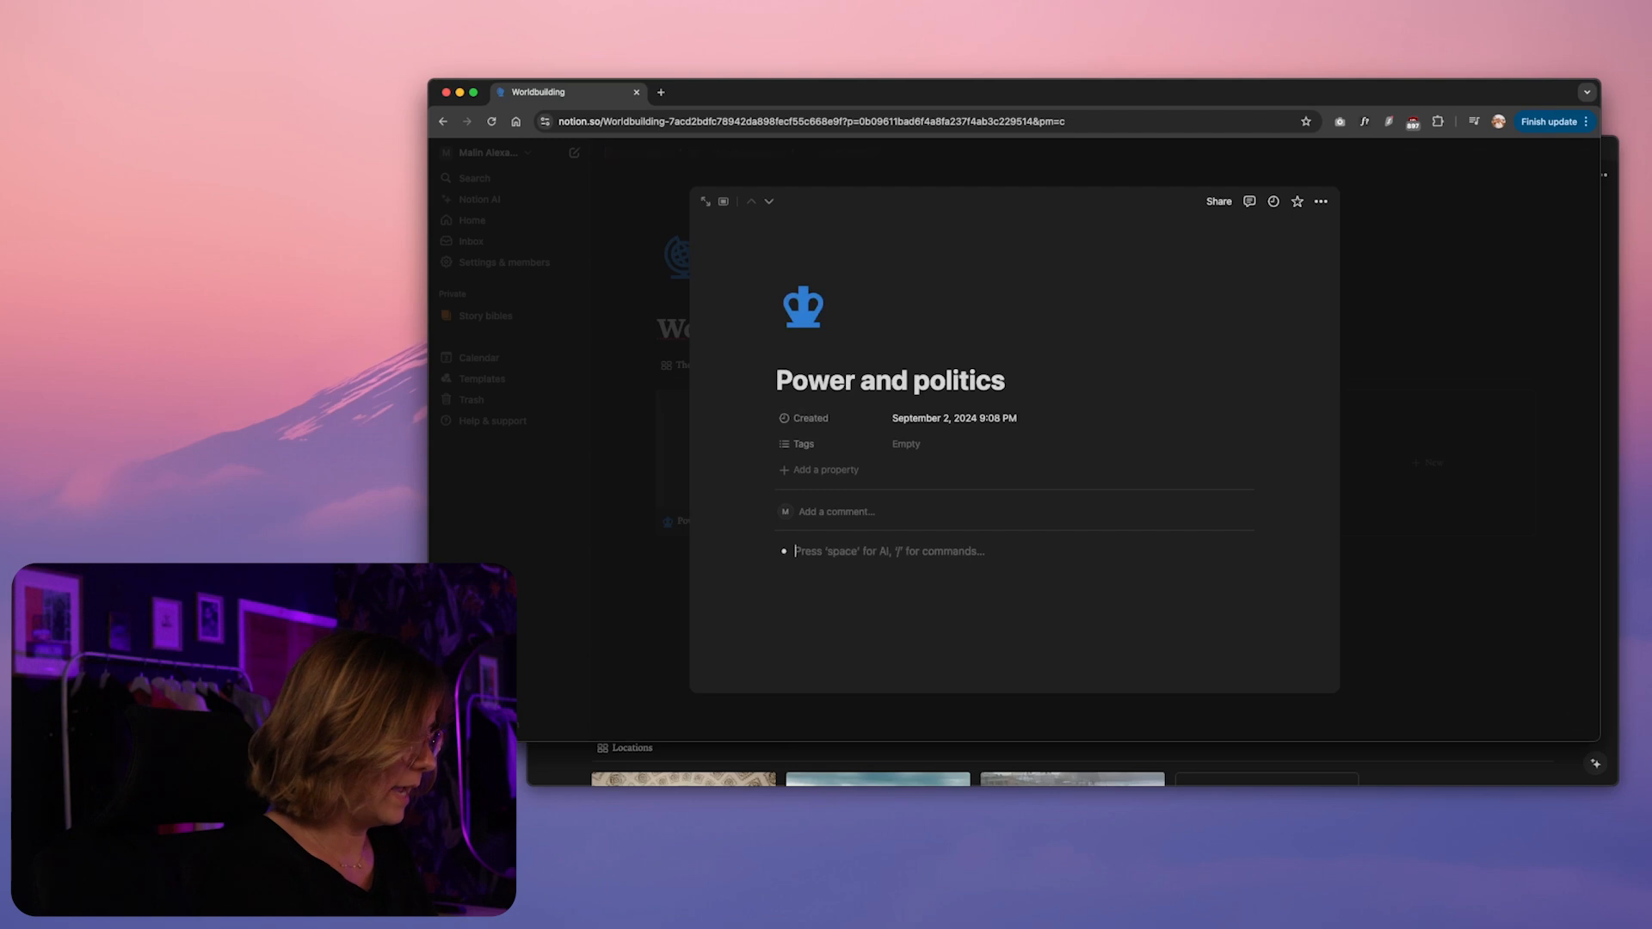
click(656, 560)
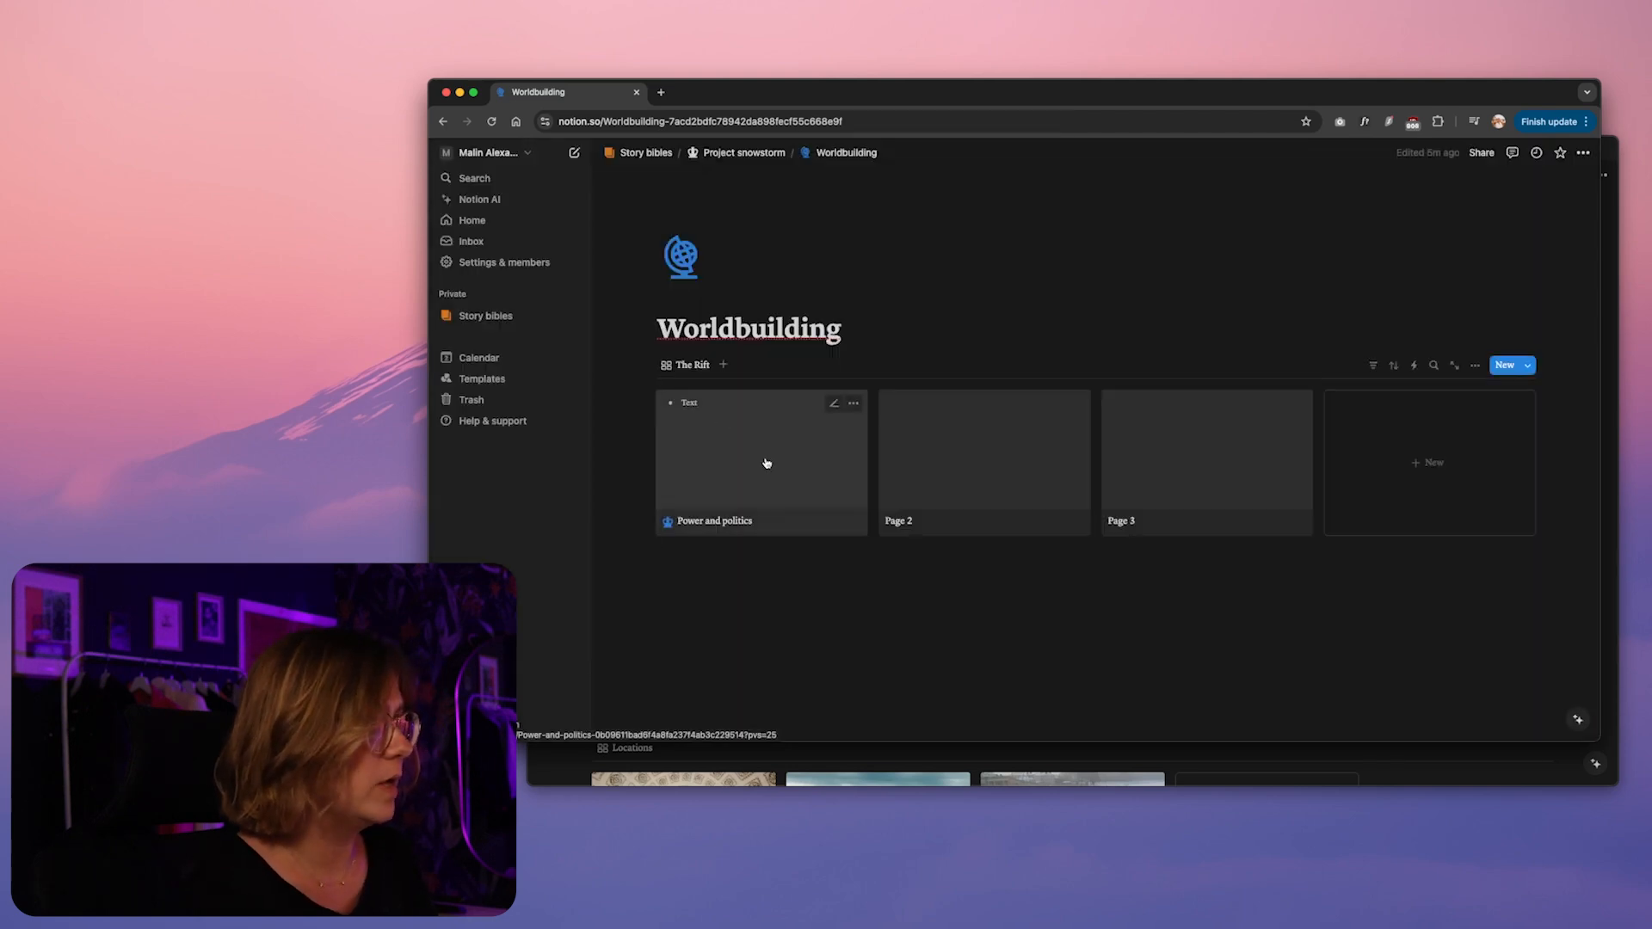
click(759, 453)
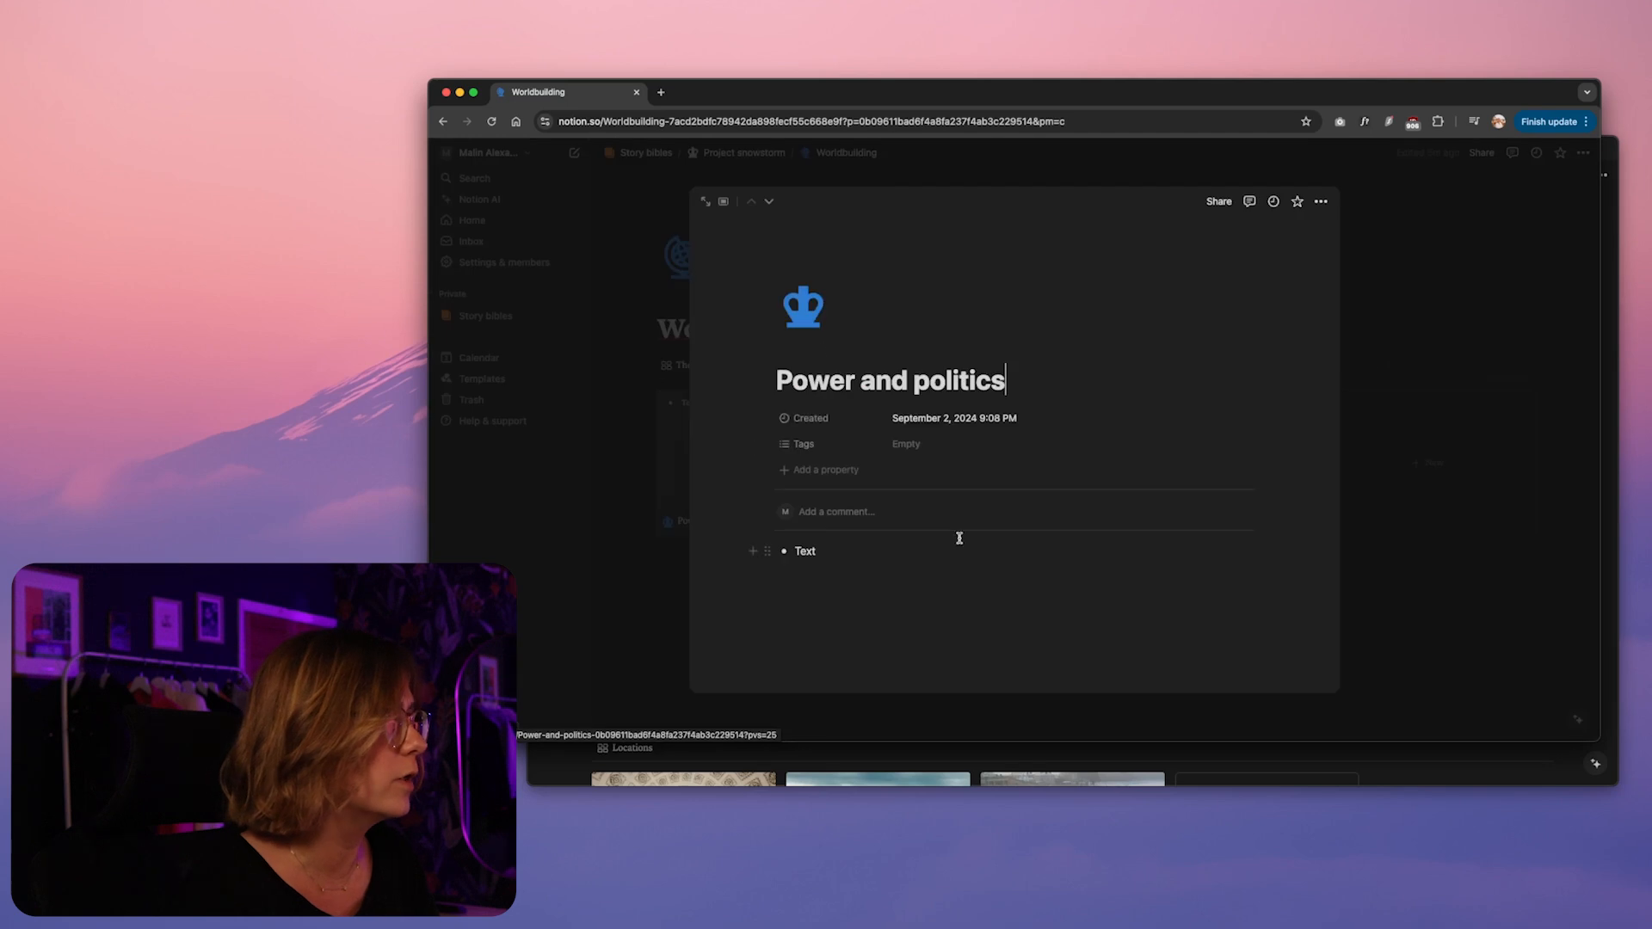
drag(776, 550, 795, 550)
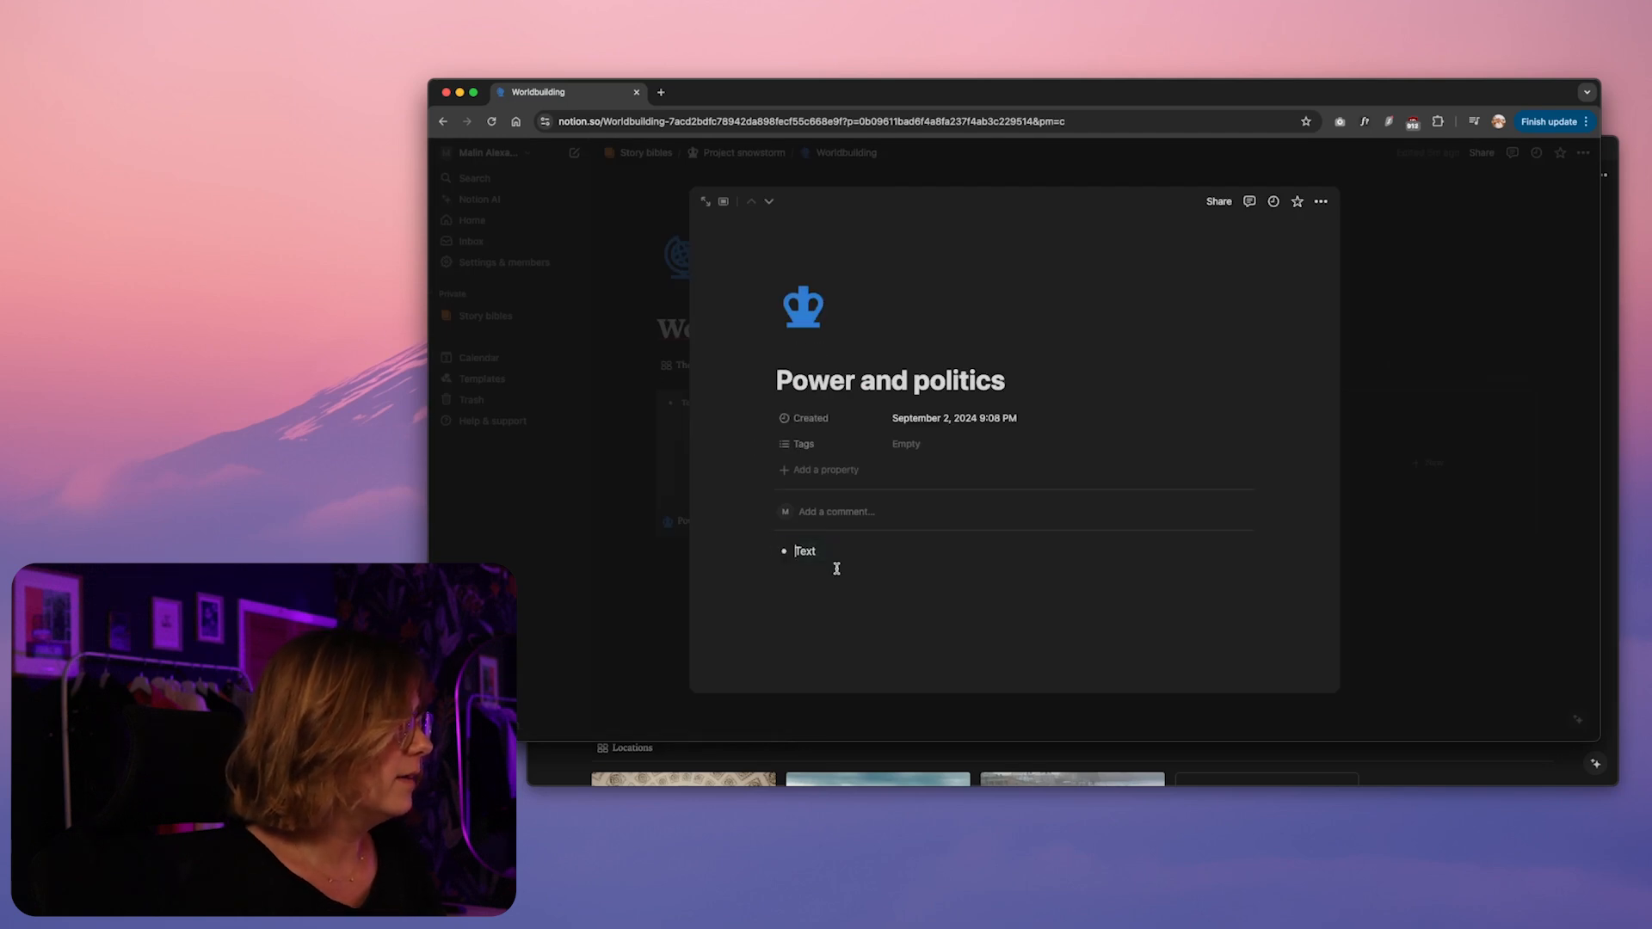
key(BackSpace)
key(BackSpace)
Insert an Unsplash photo of a gilded hall with chandeliers into the body of the Power and politics page
text(/image)
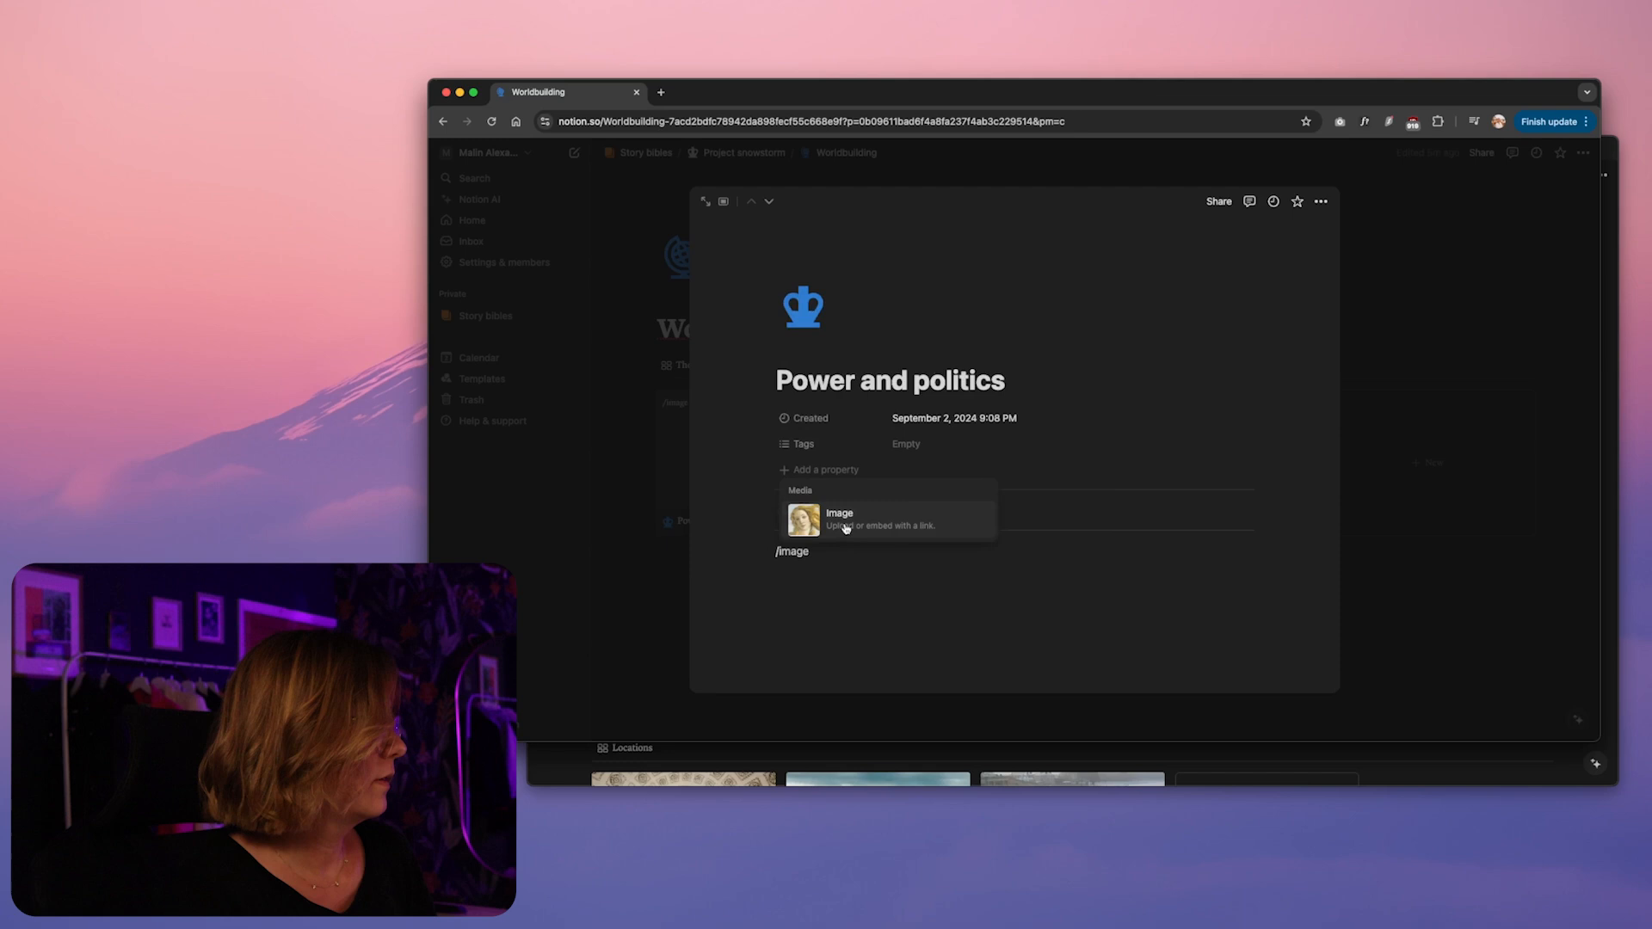
click(845, 529)
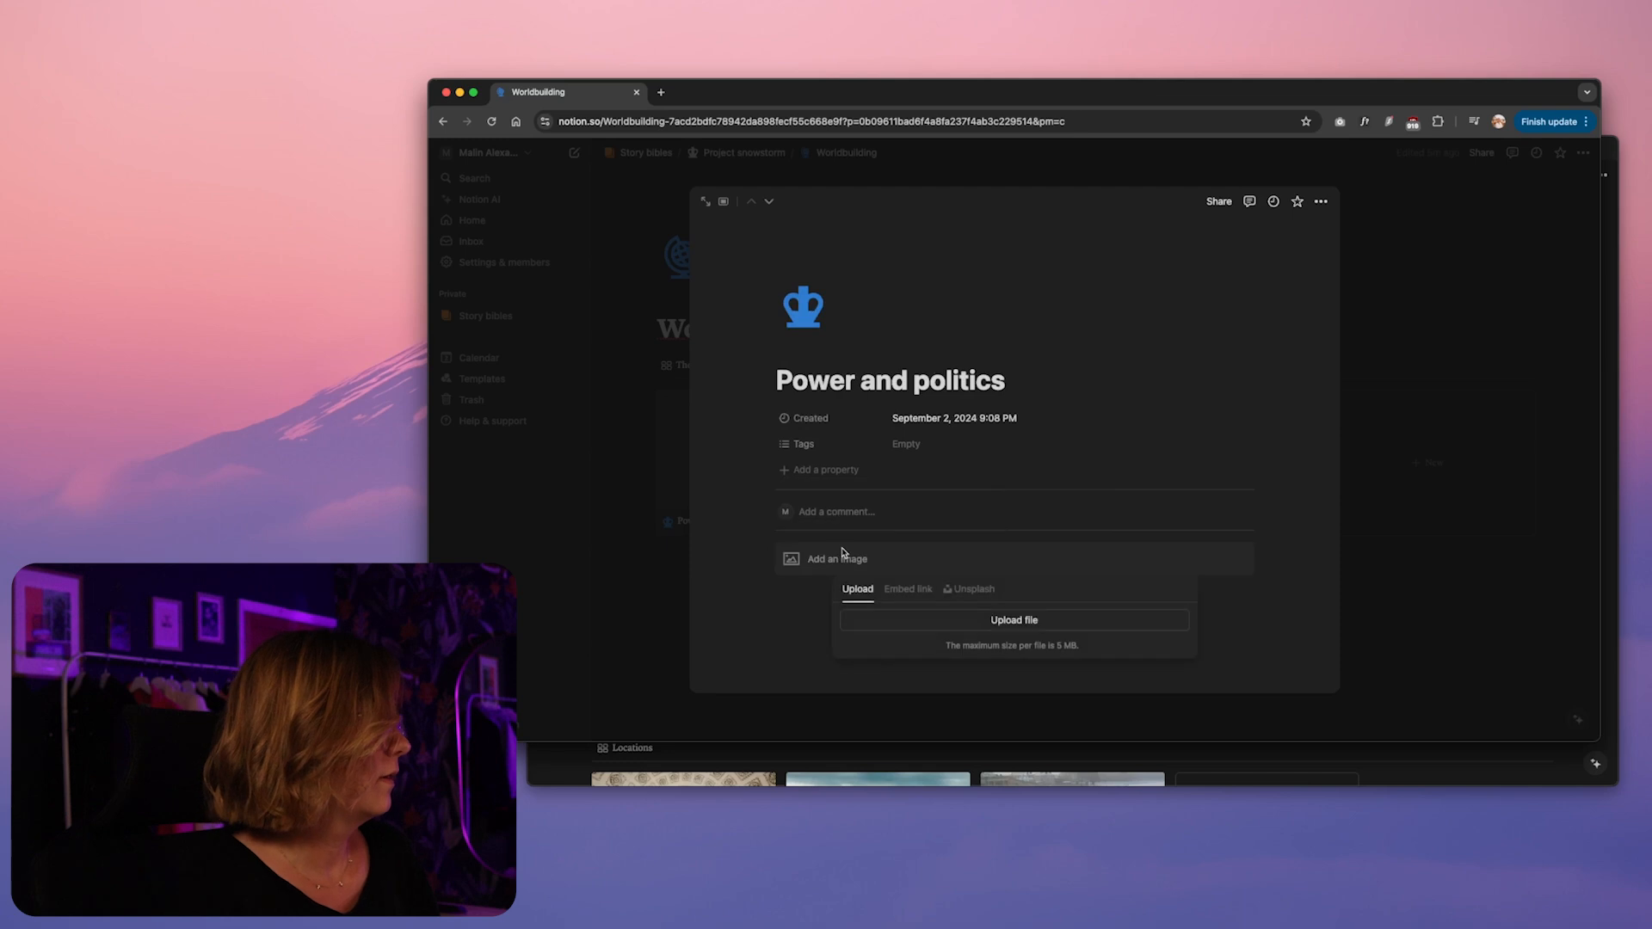
click(972, 589)
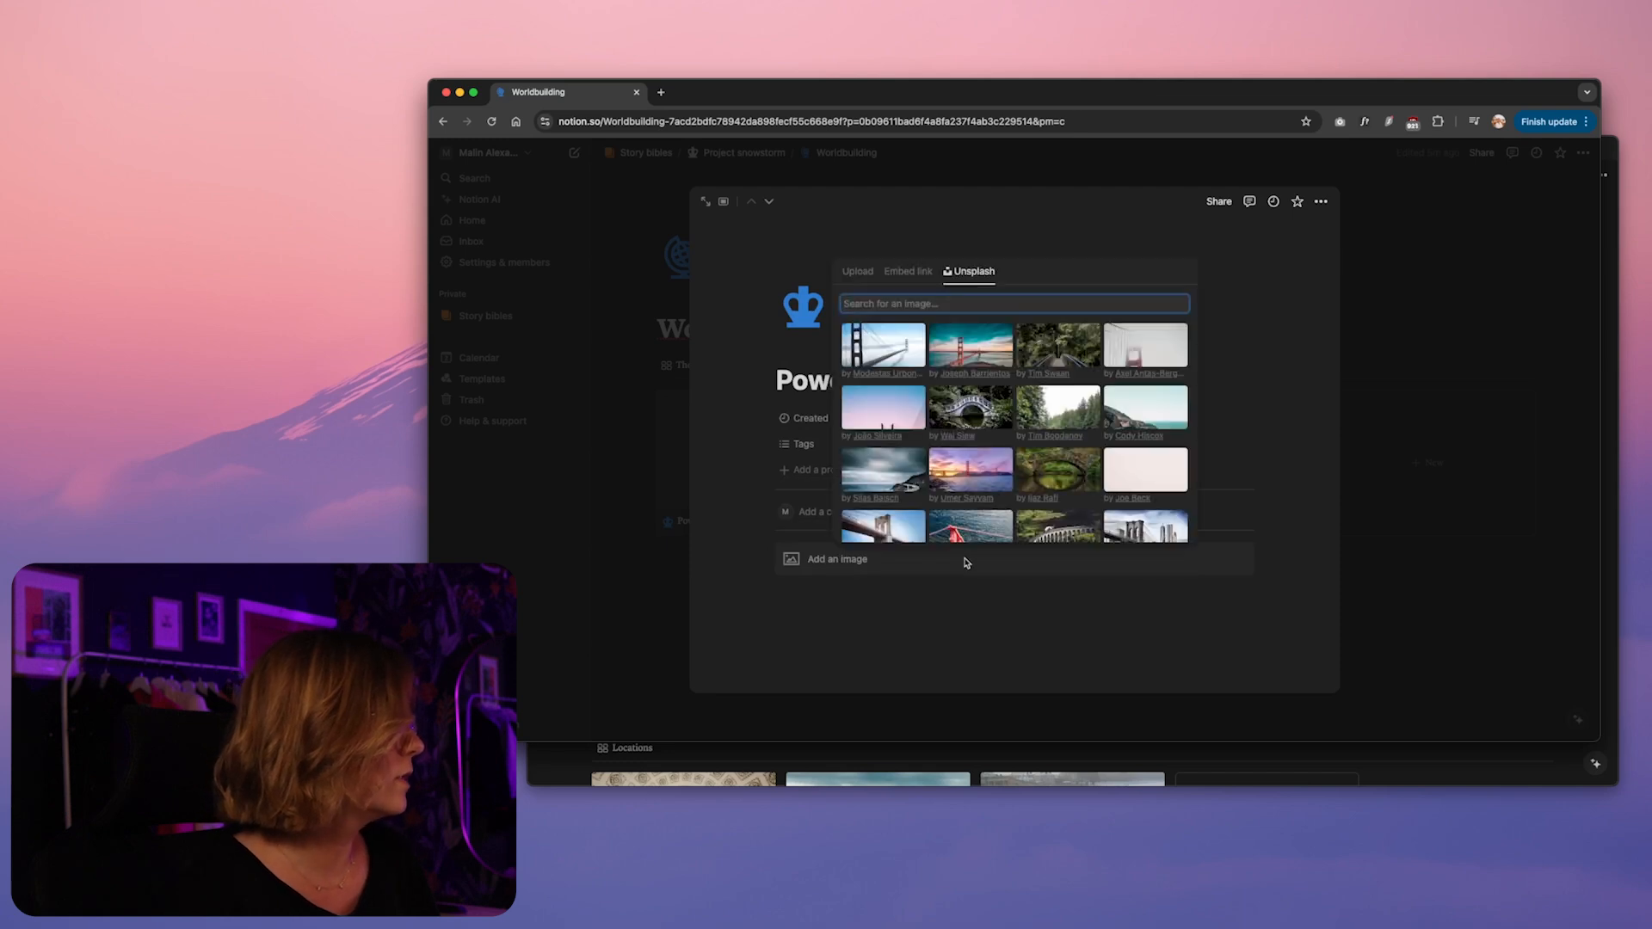
key(super+v)
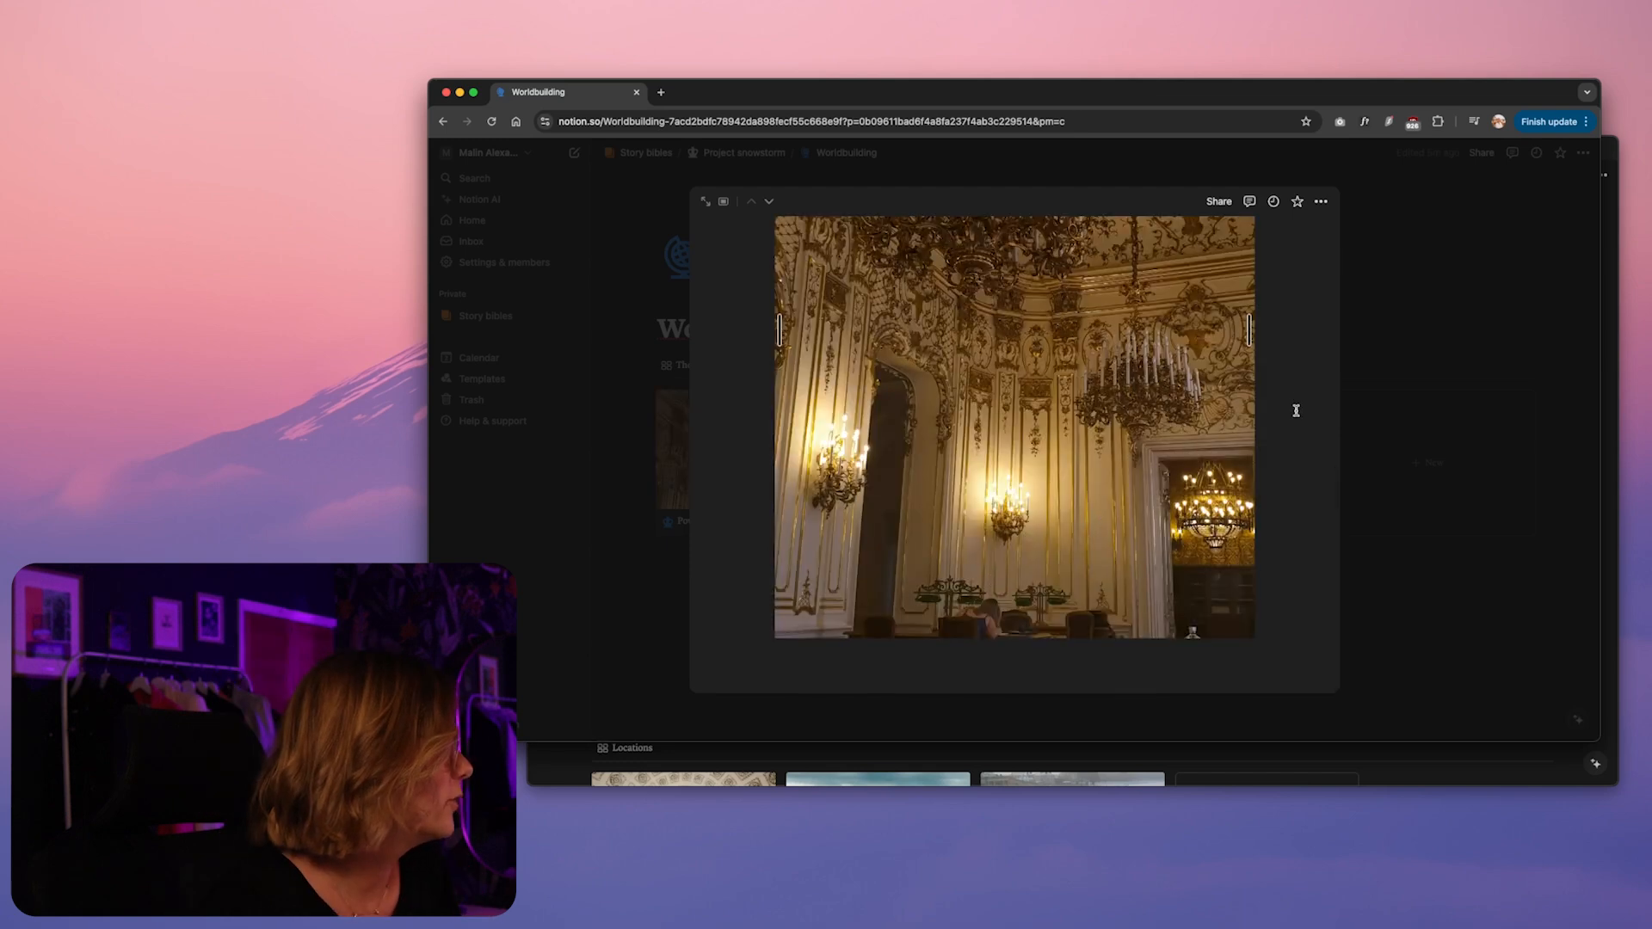
Shrink the chandelier photo to about a third of the text width and return to the Worldbuilding page
scroll(1296, 394, up, 5)
scroll(1257, 504, down, 3)
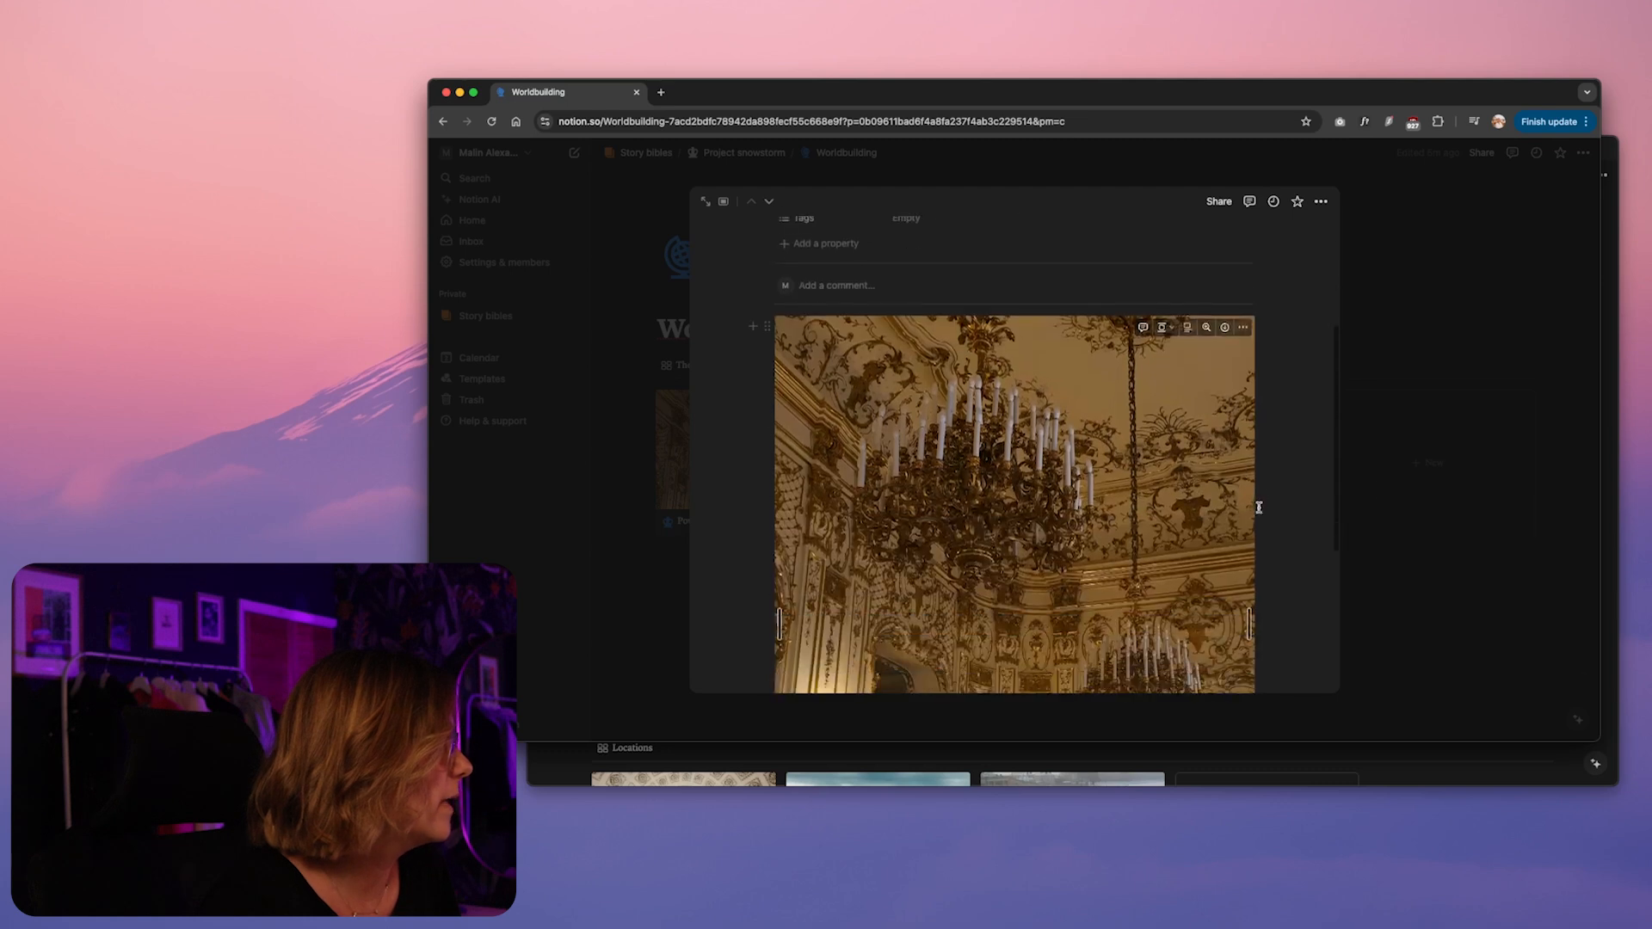
drag(1254, 499, 1084, 470)
scroll(1156, 437, up, 3)
scroll(1155, 441, down, 2)
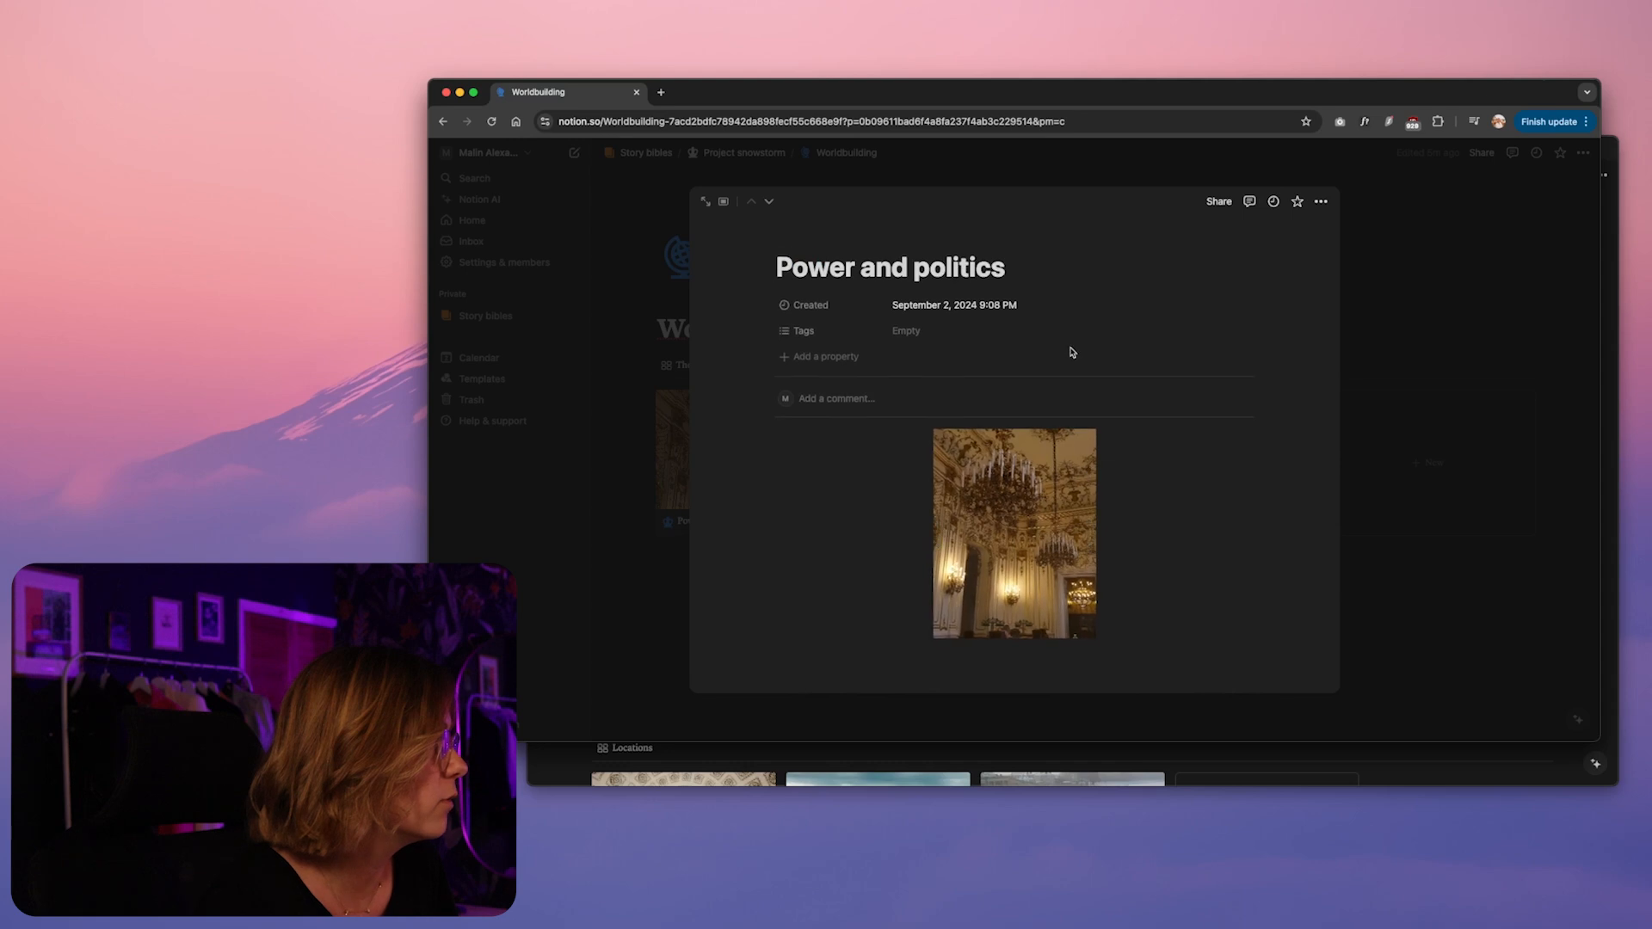
click(1031, 679)
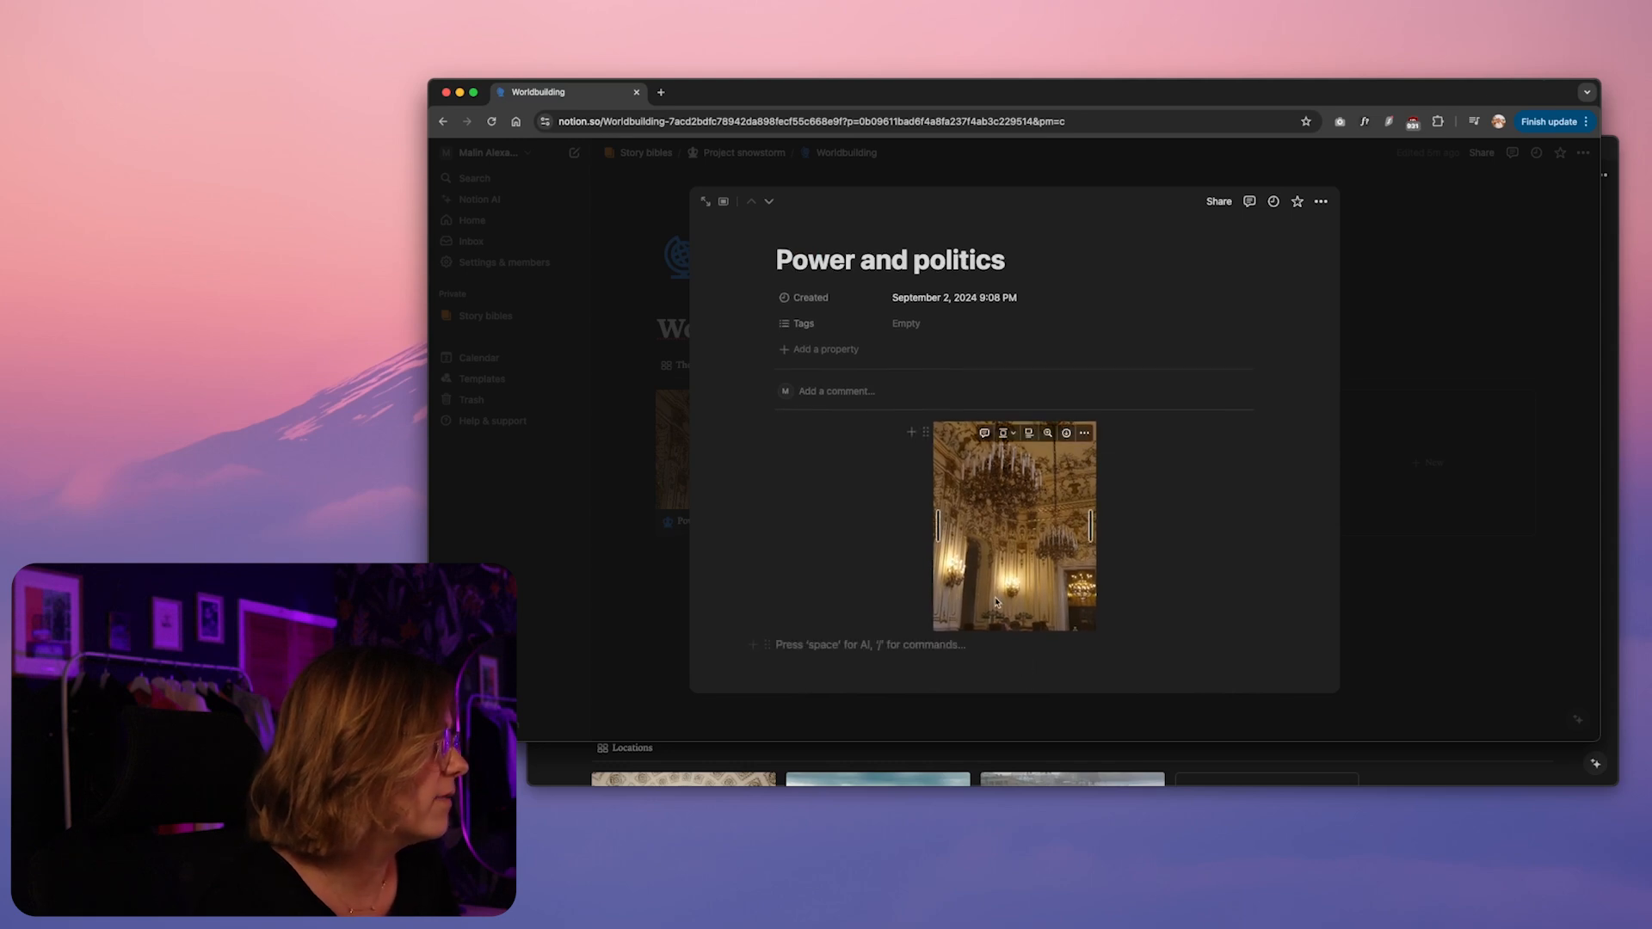
click(552, 599)
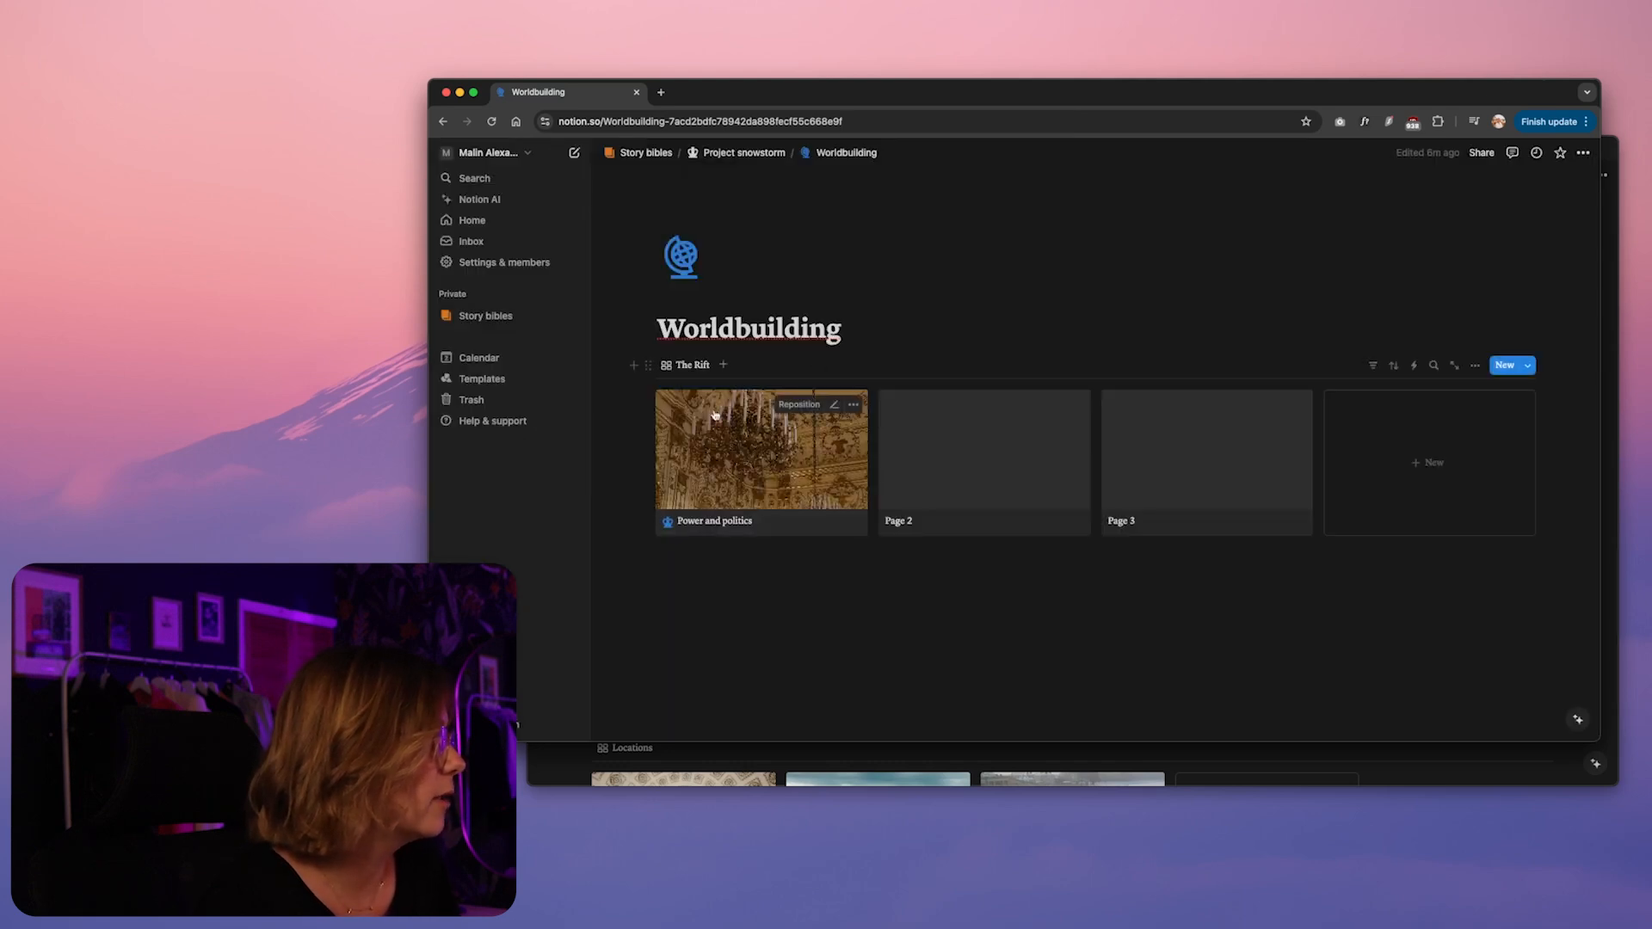
Rename The Rift's Page 2 card as Monsters and give it the blue sword icon
key(super+Tab)
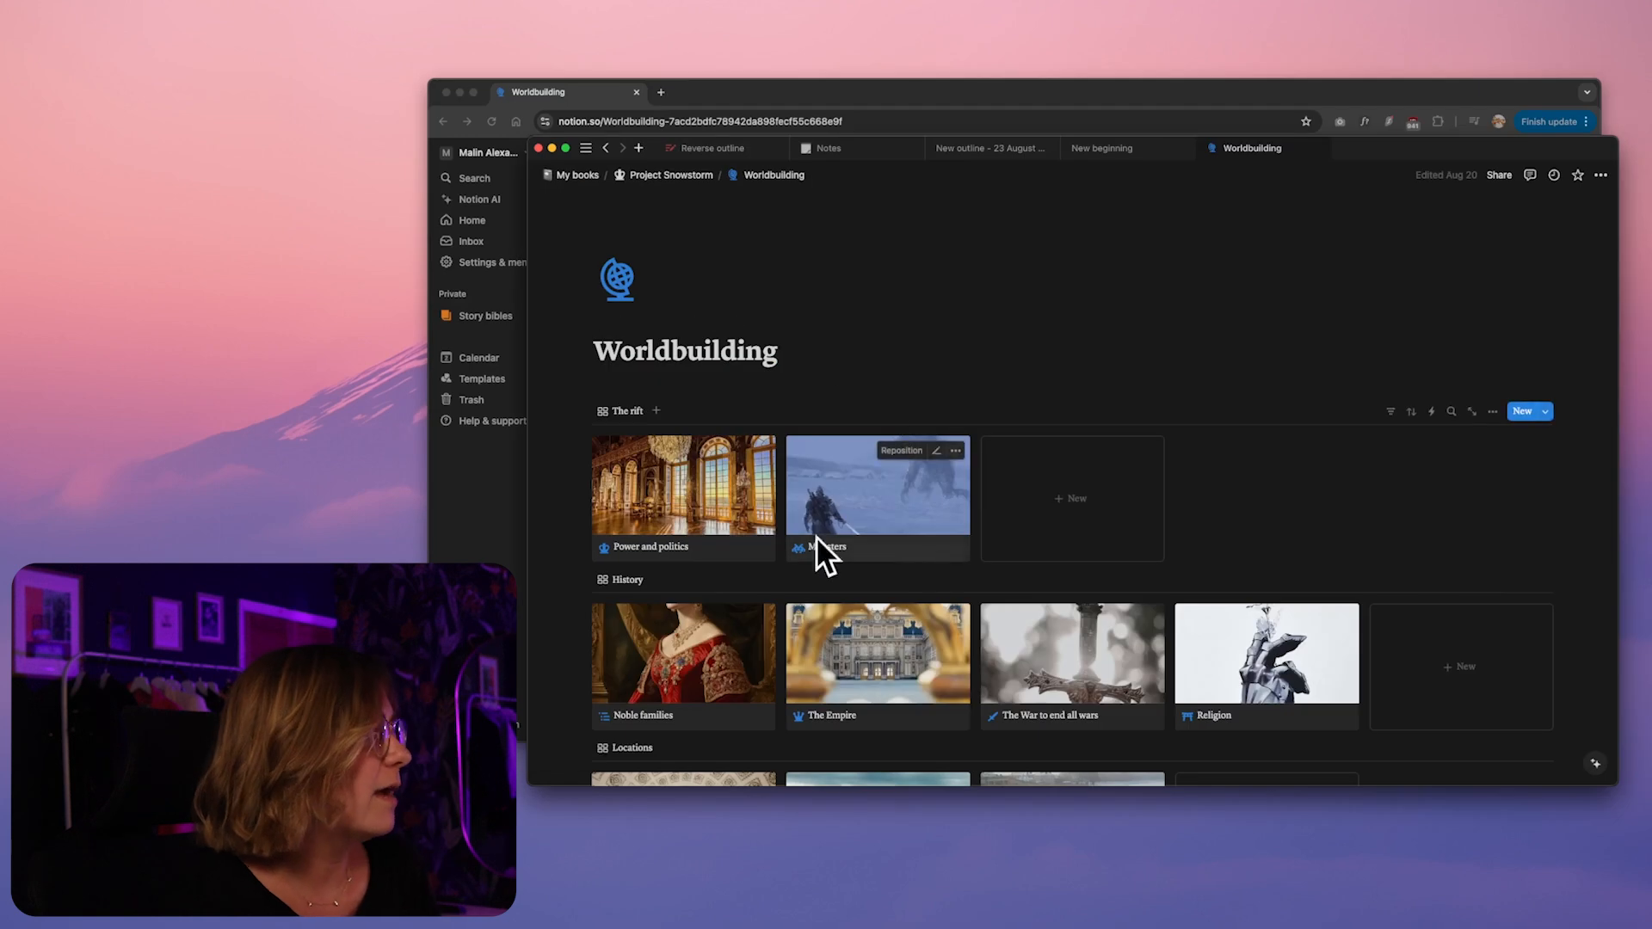
click(466, 523)
click(971, 527)
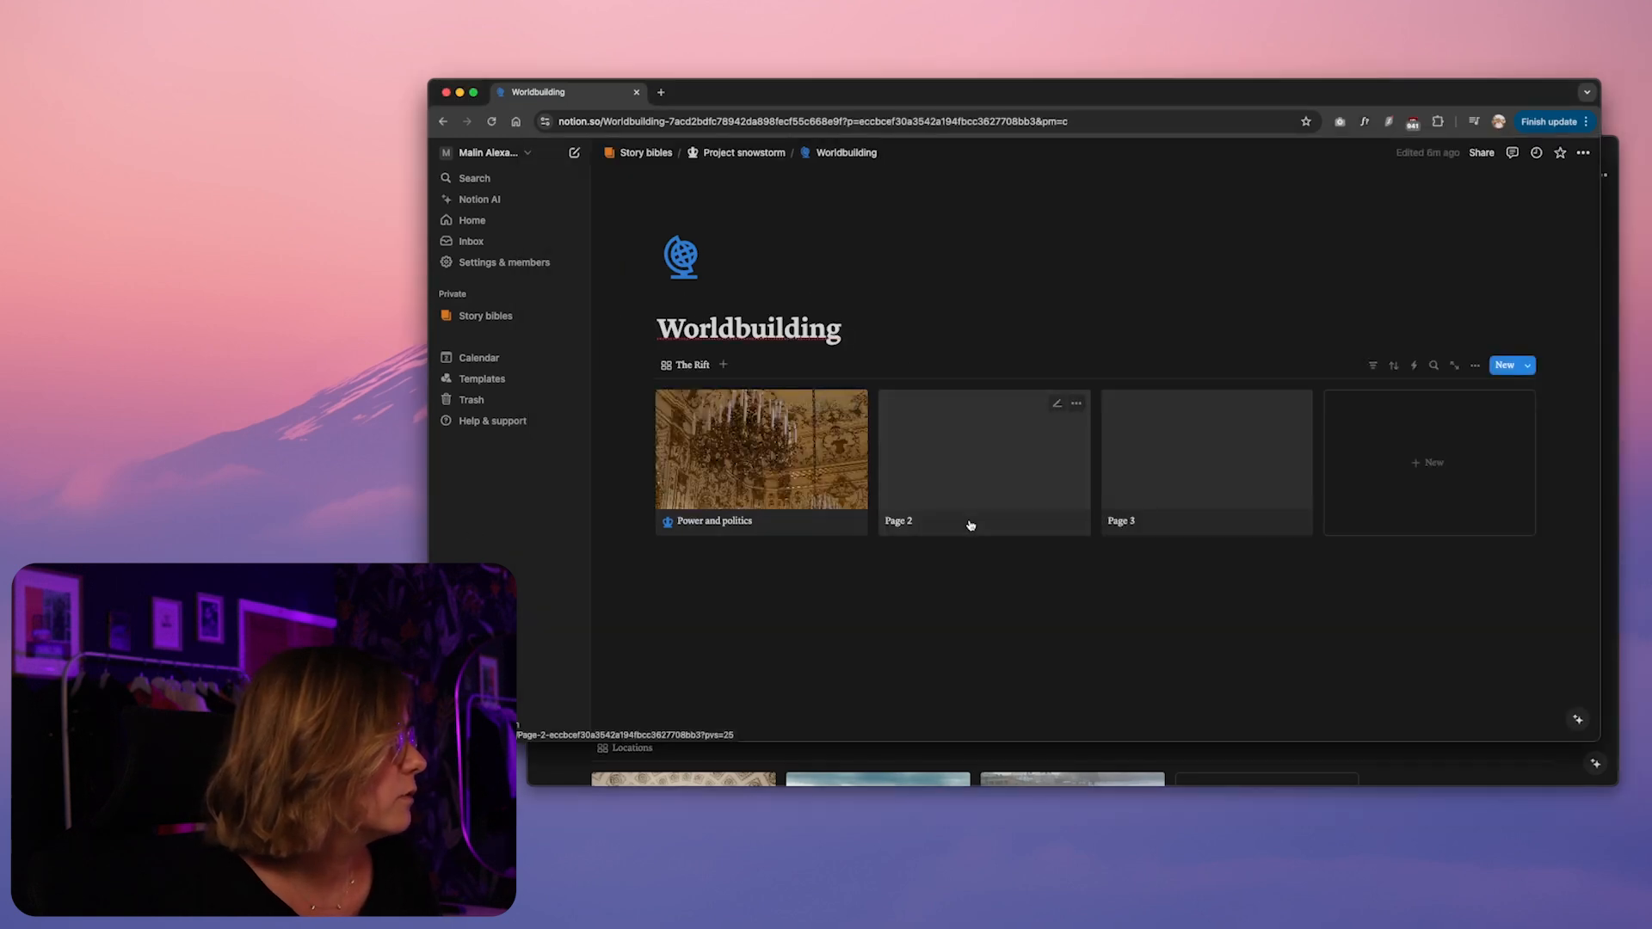
triple_click(816, 272)
text(Monsters)
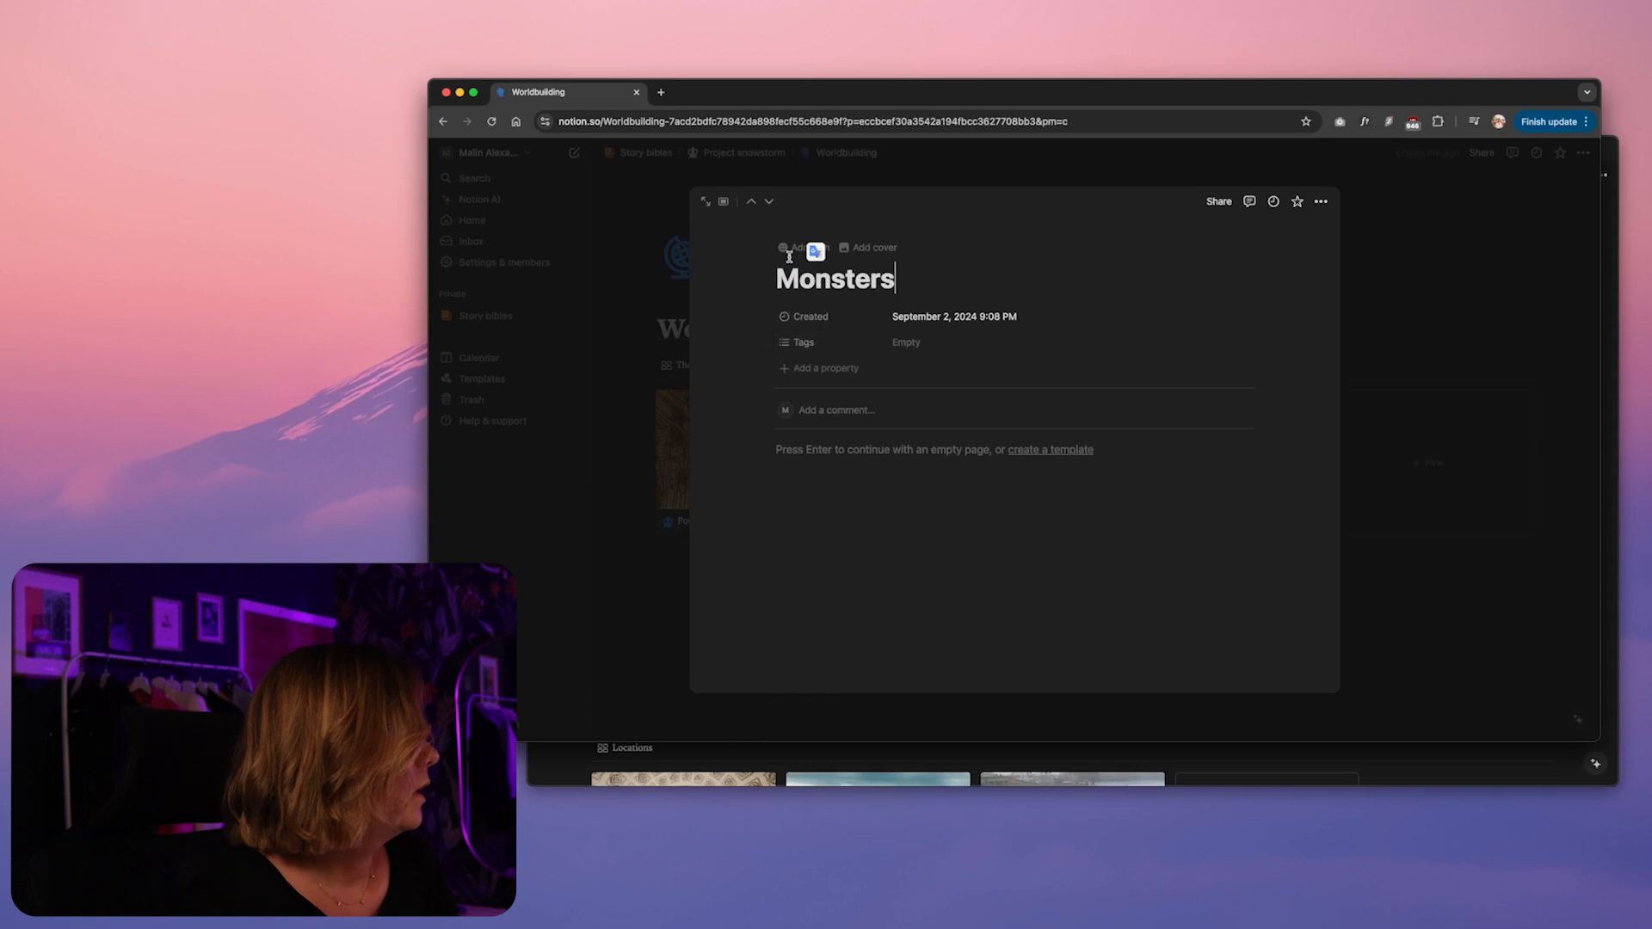
click(789, 249)
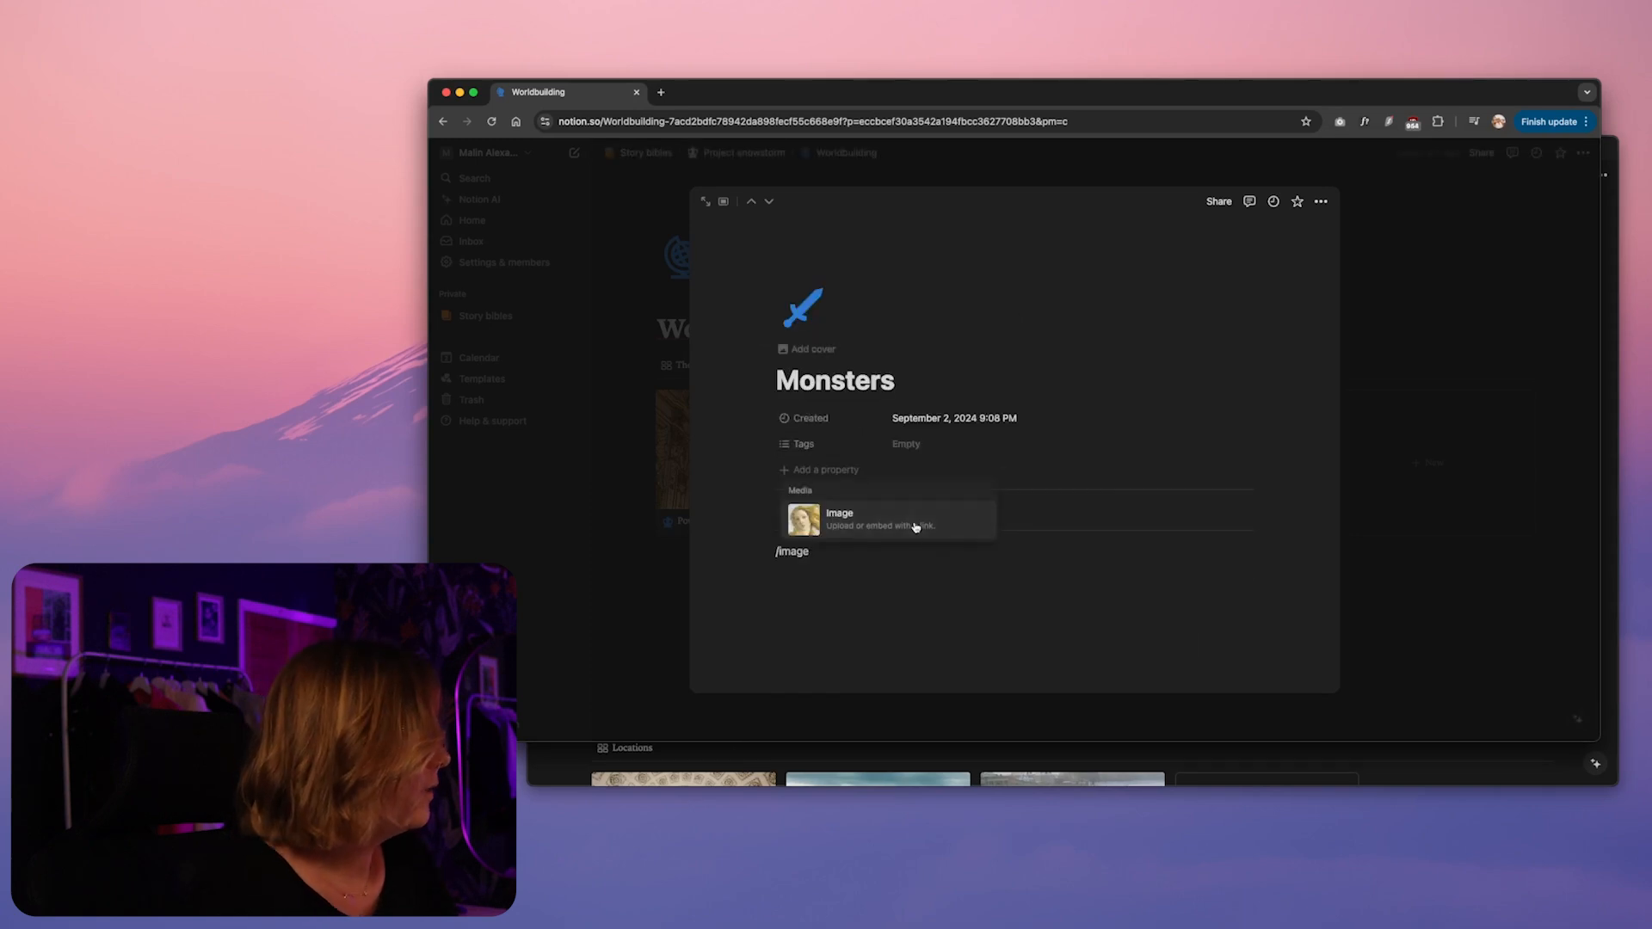
Add a picture of a horned monster in fog to the Monsters page and delete the Page 3 card
click(914, 528)
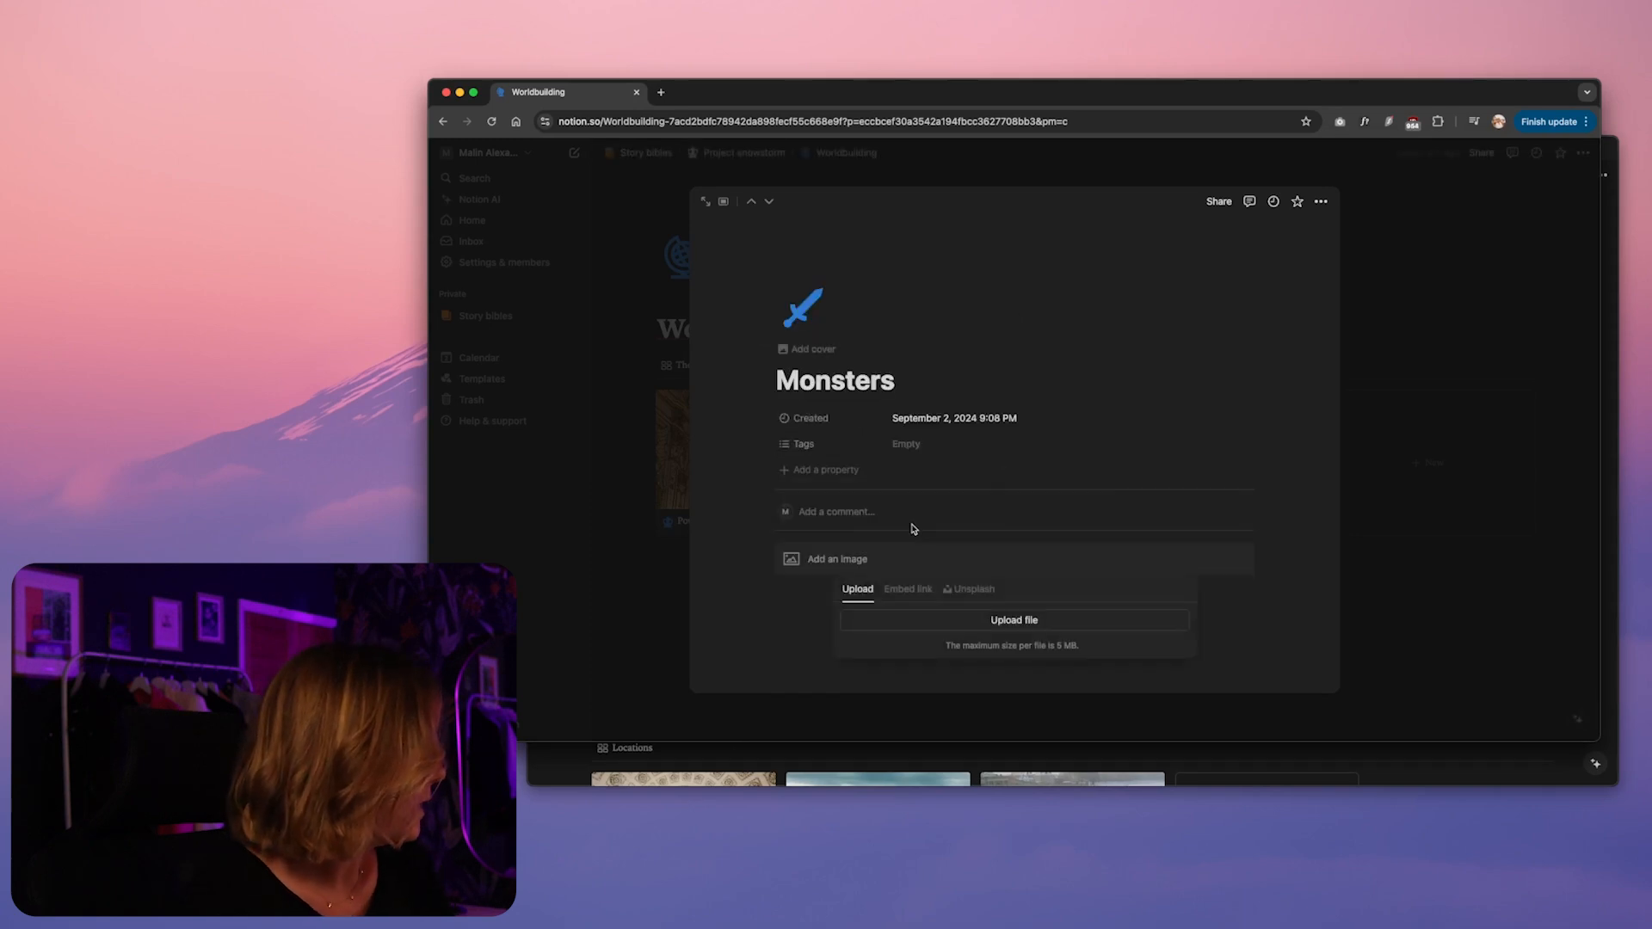
click(929, 629)
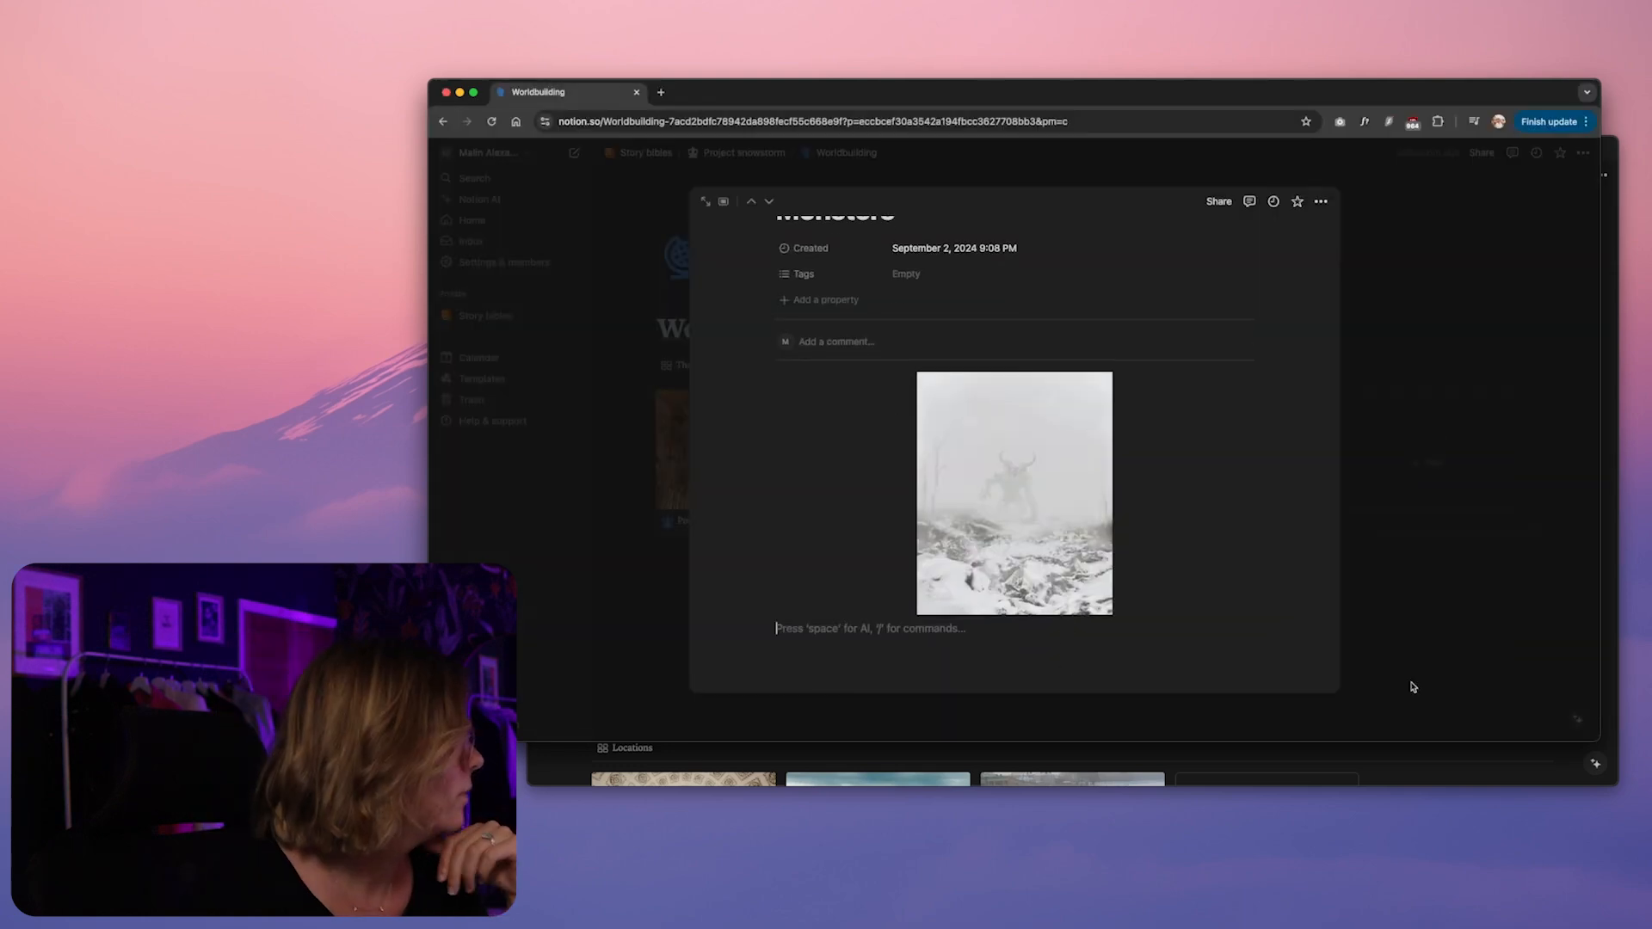
click(1496, 637)
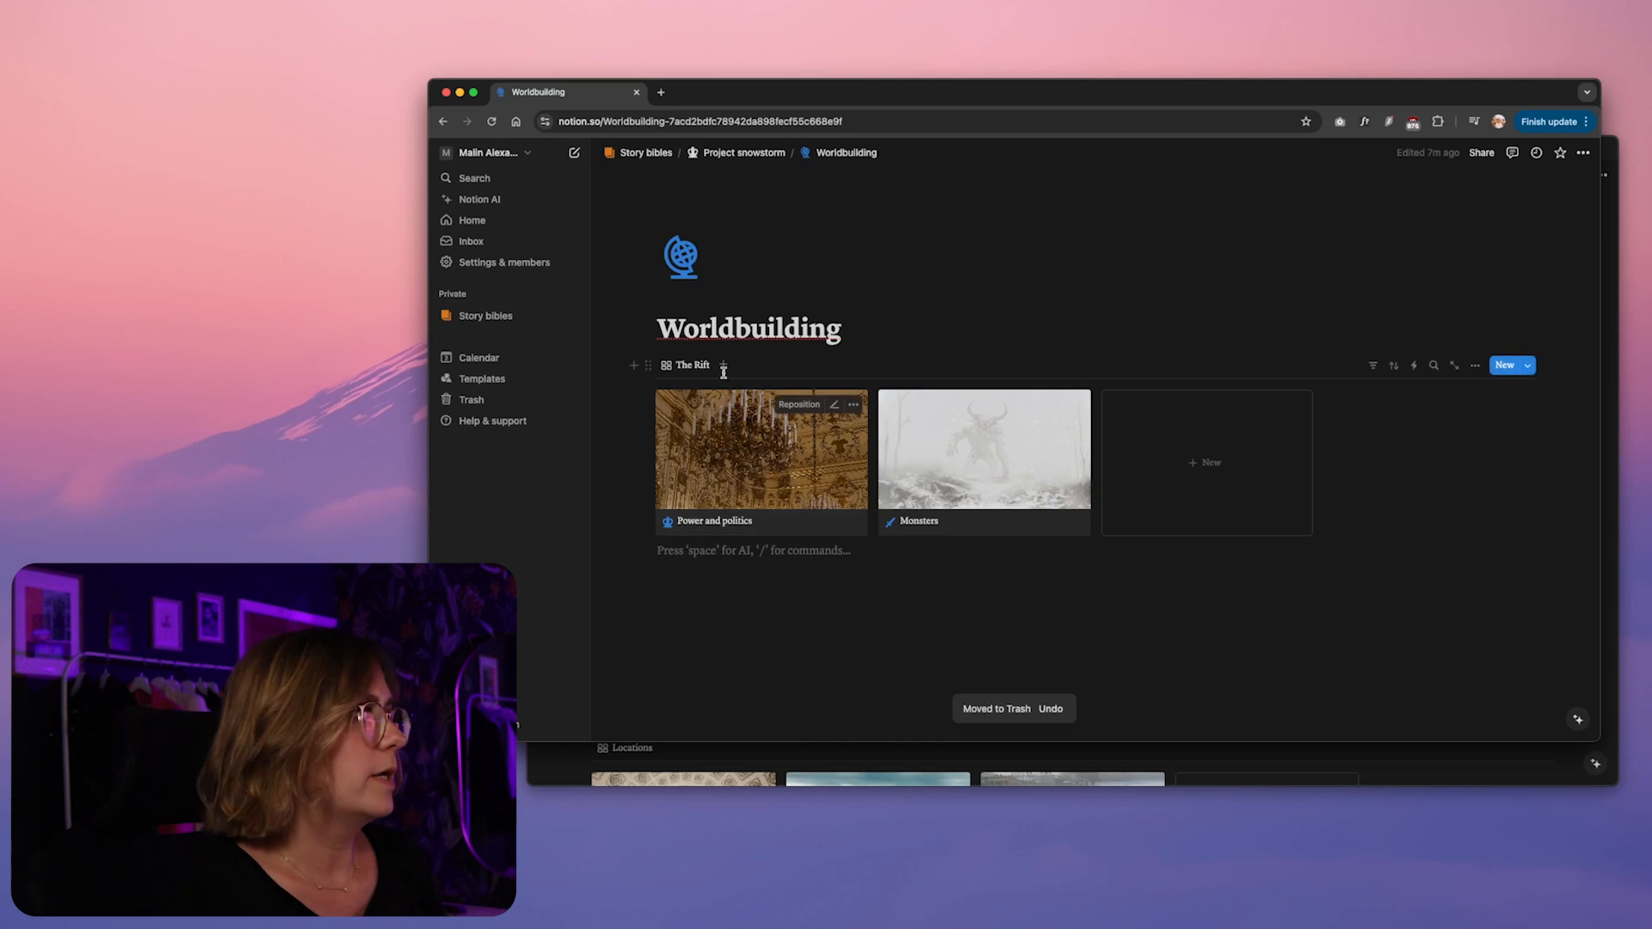
Insert a second gallery view database below The Rift on the Worldbuilding page
text(/)
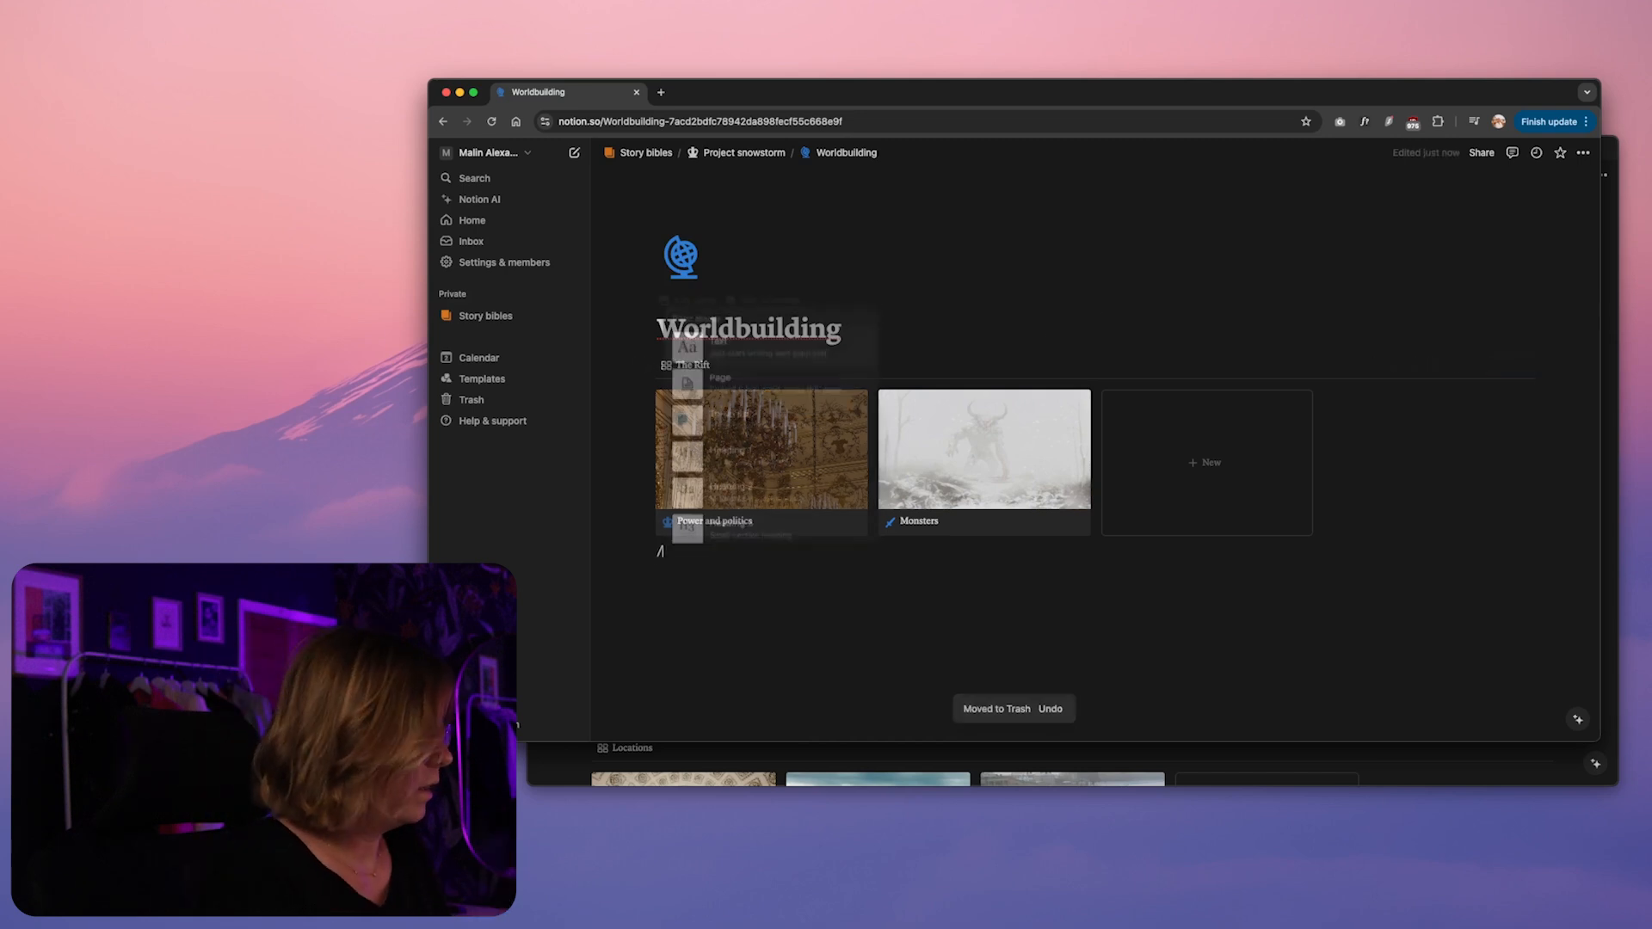
text(galler)
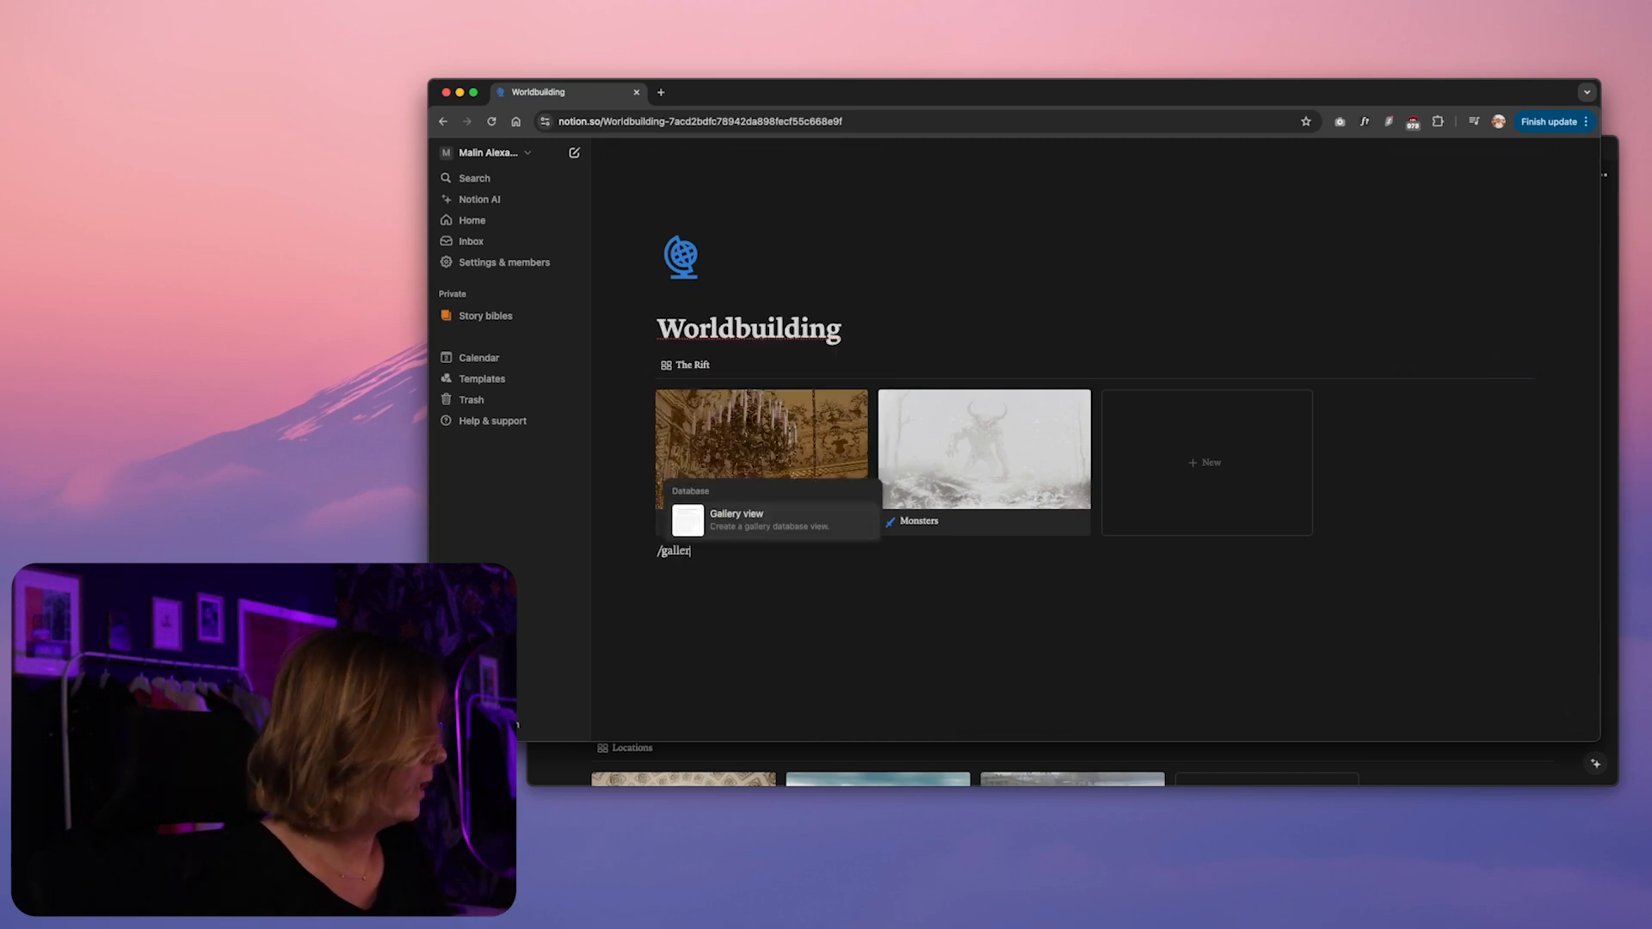
click(738, 531)
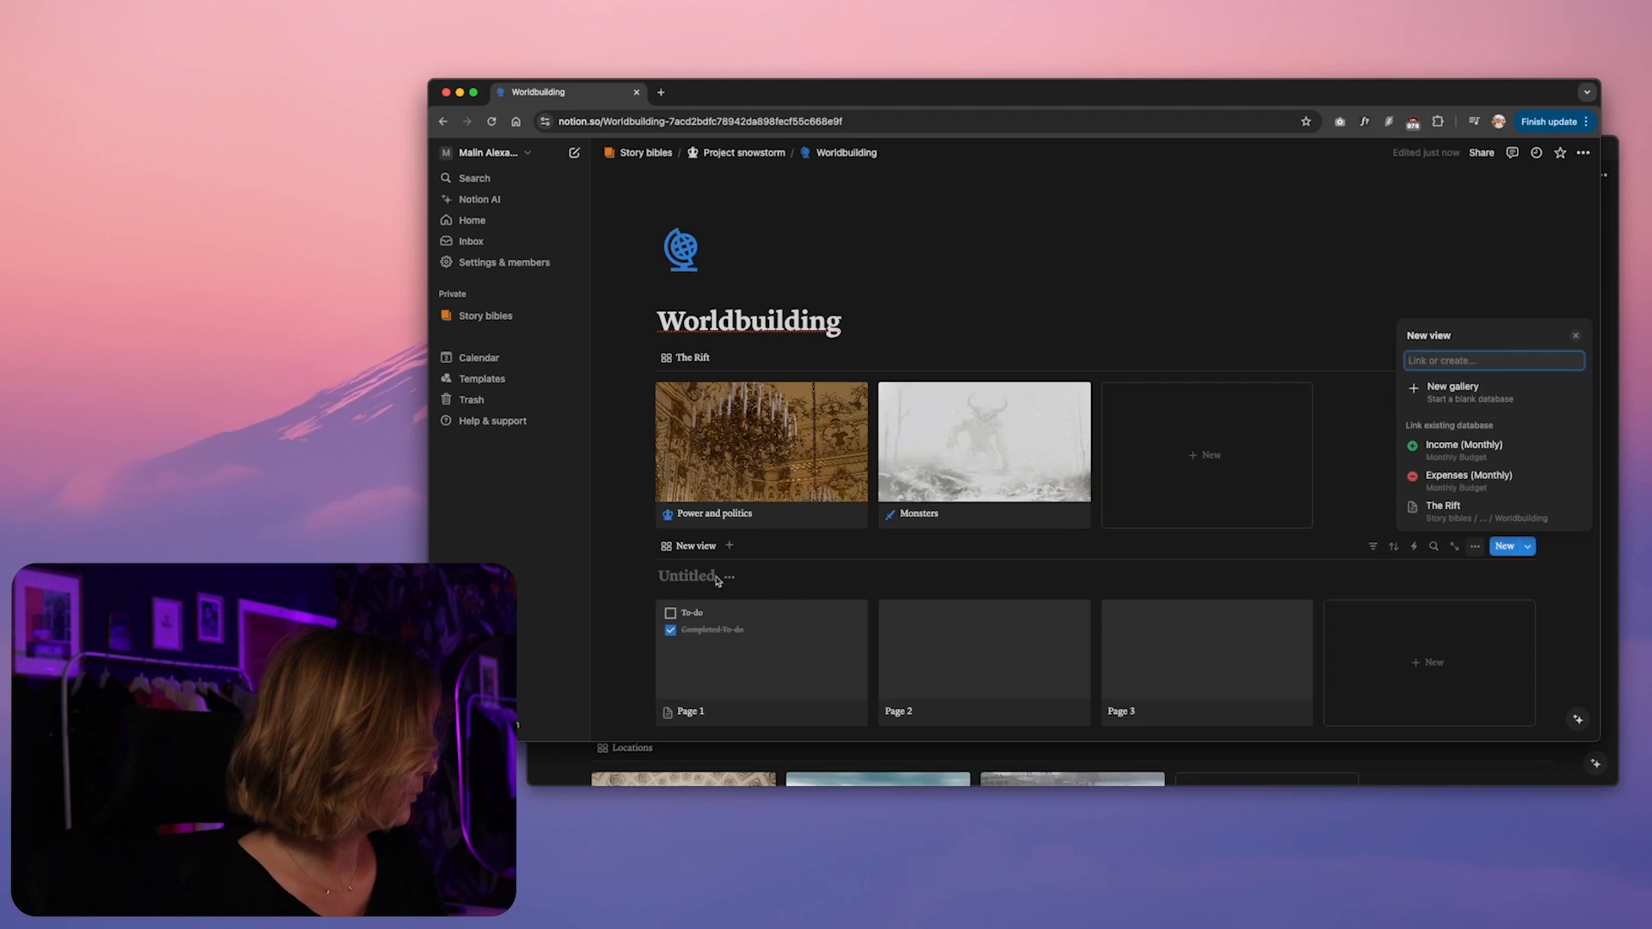
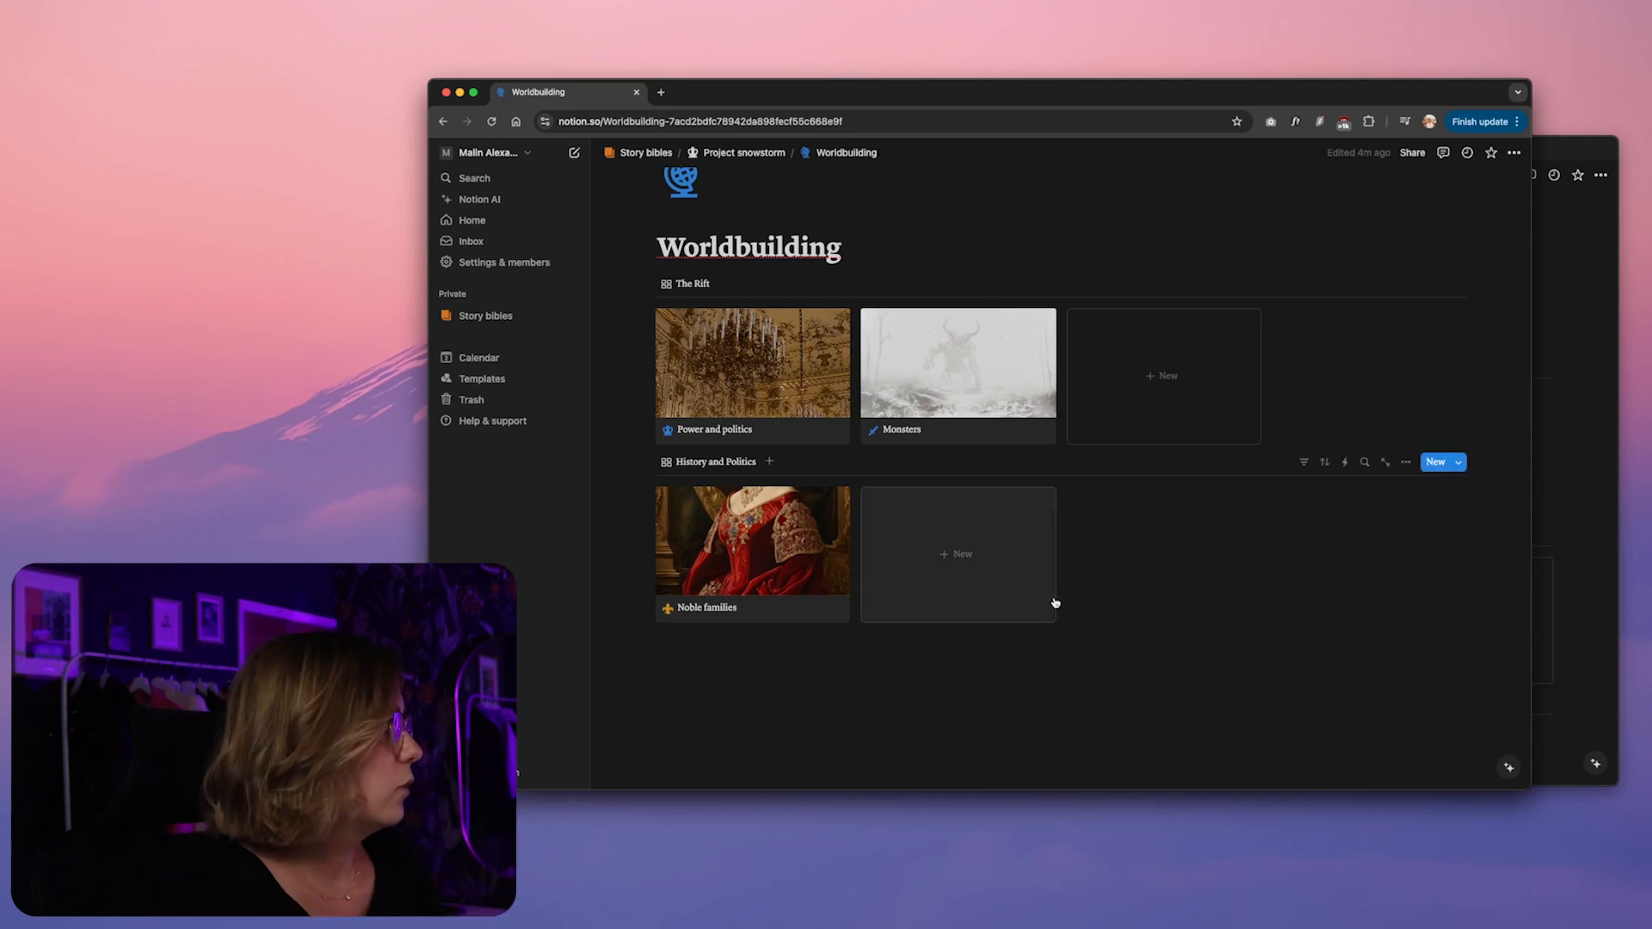
Add a card titled "Monarchy system" to the History and Politics gallery and start its page body
click(959, 539)
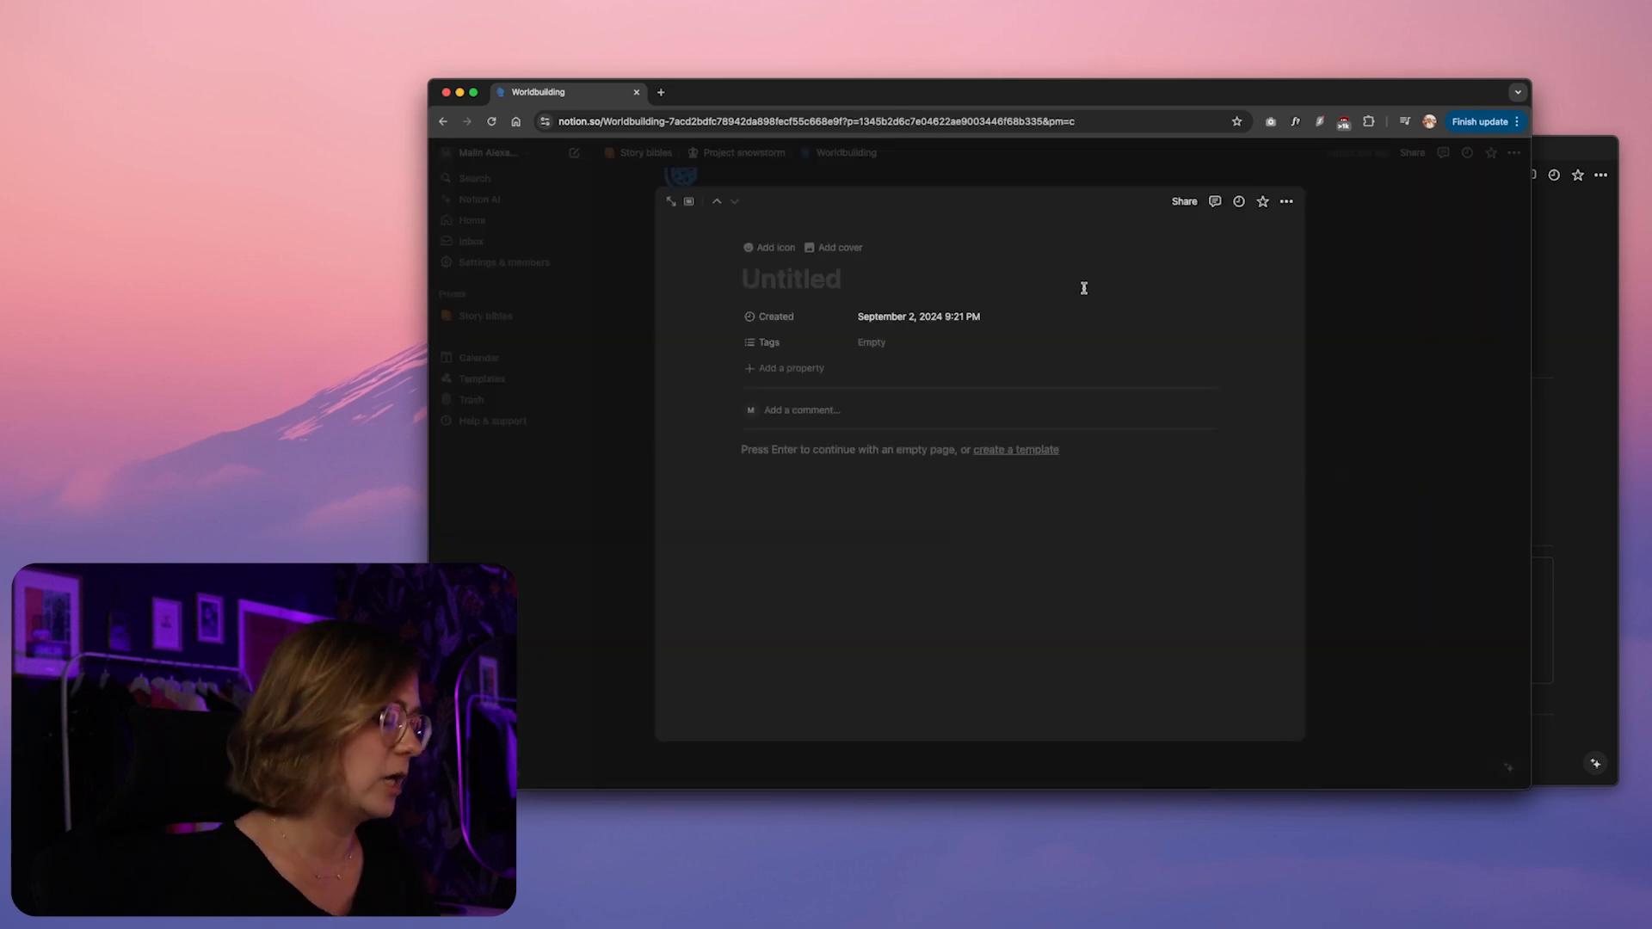
text(Monarc)
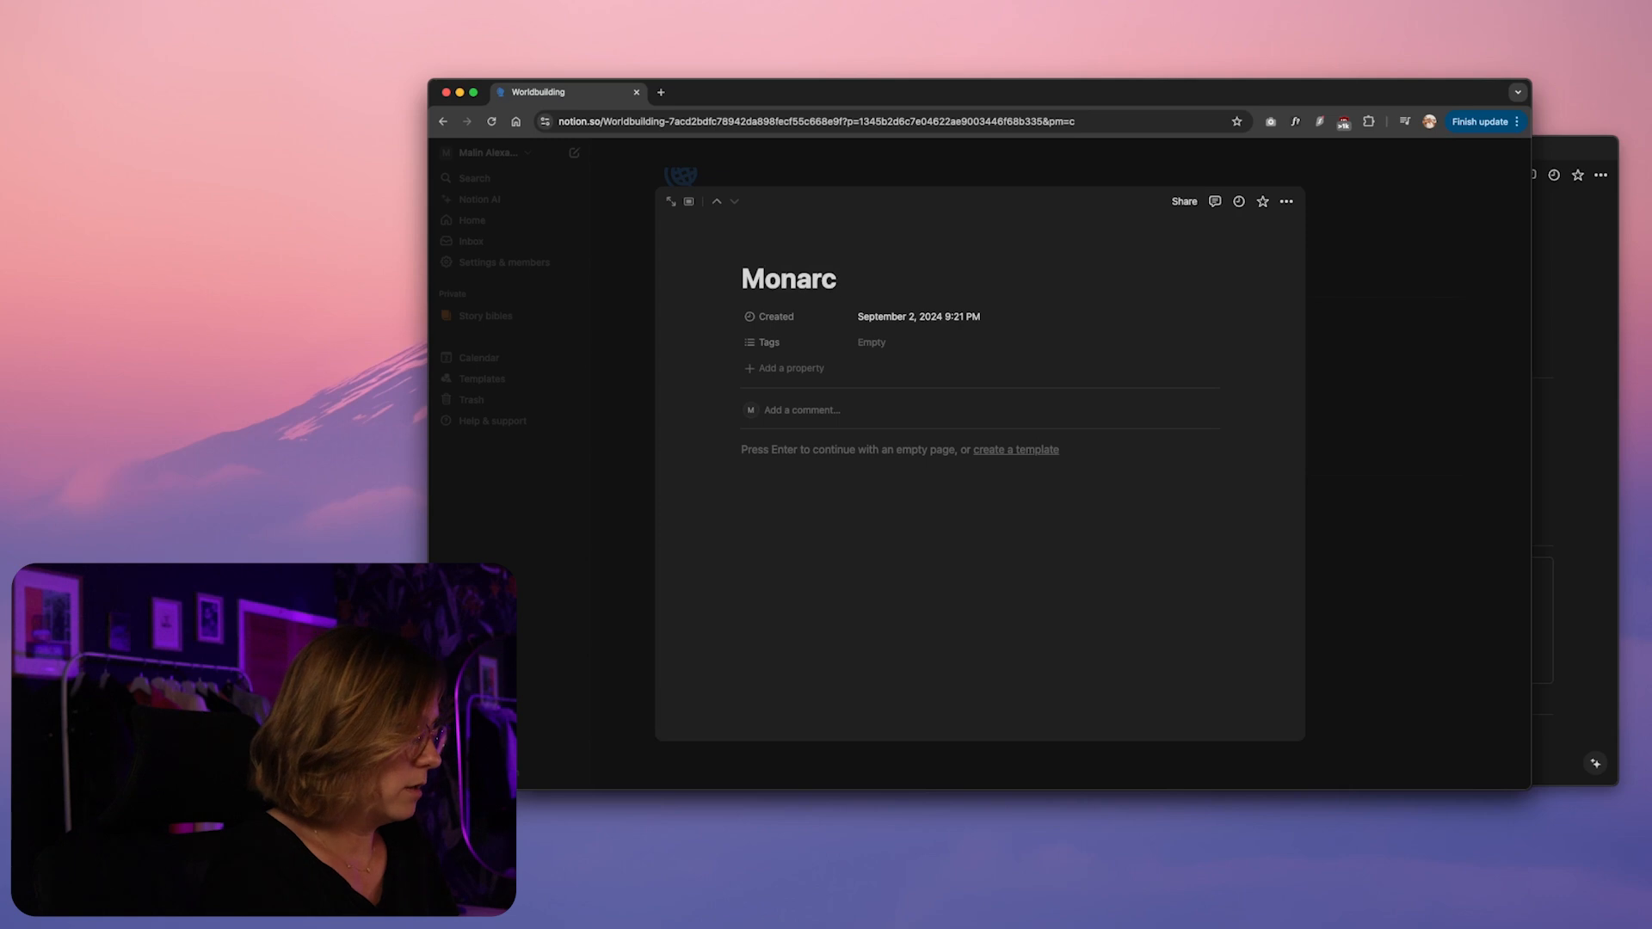
text(hy system)
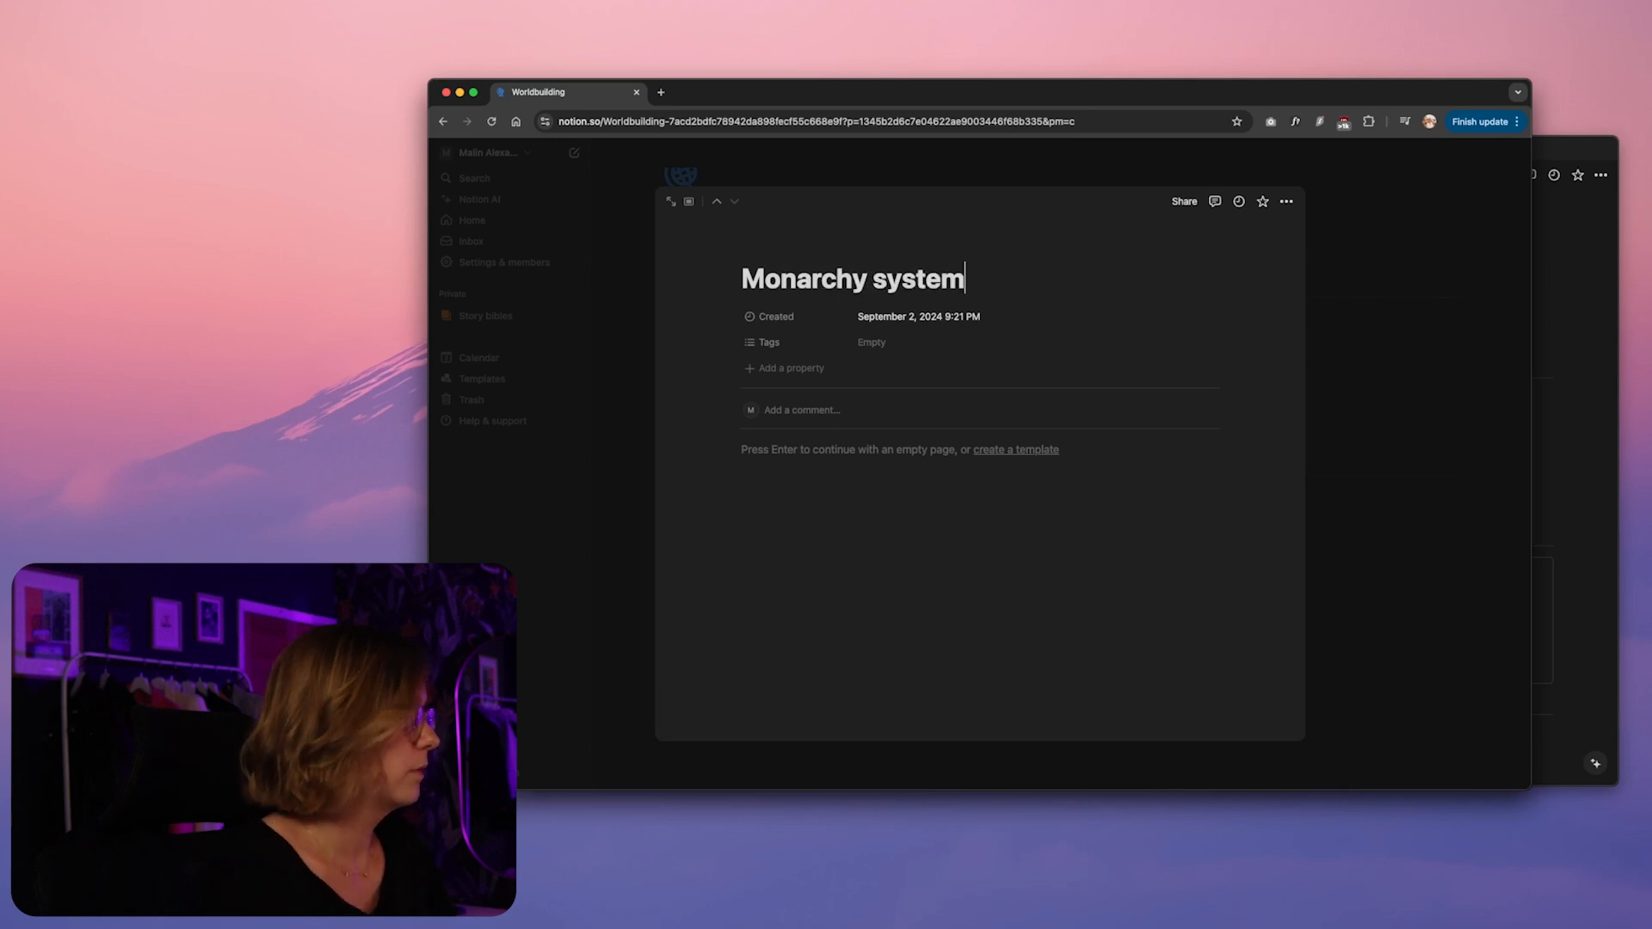
key(Return)
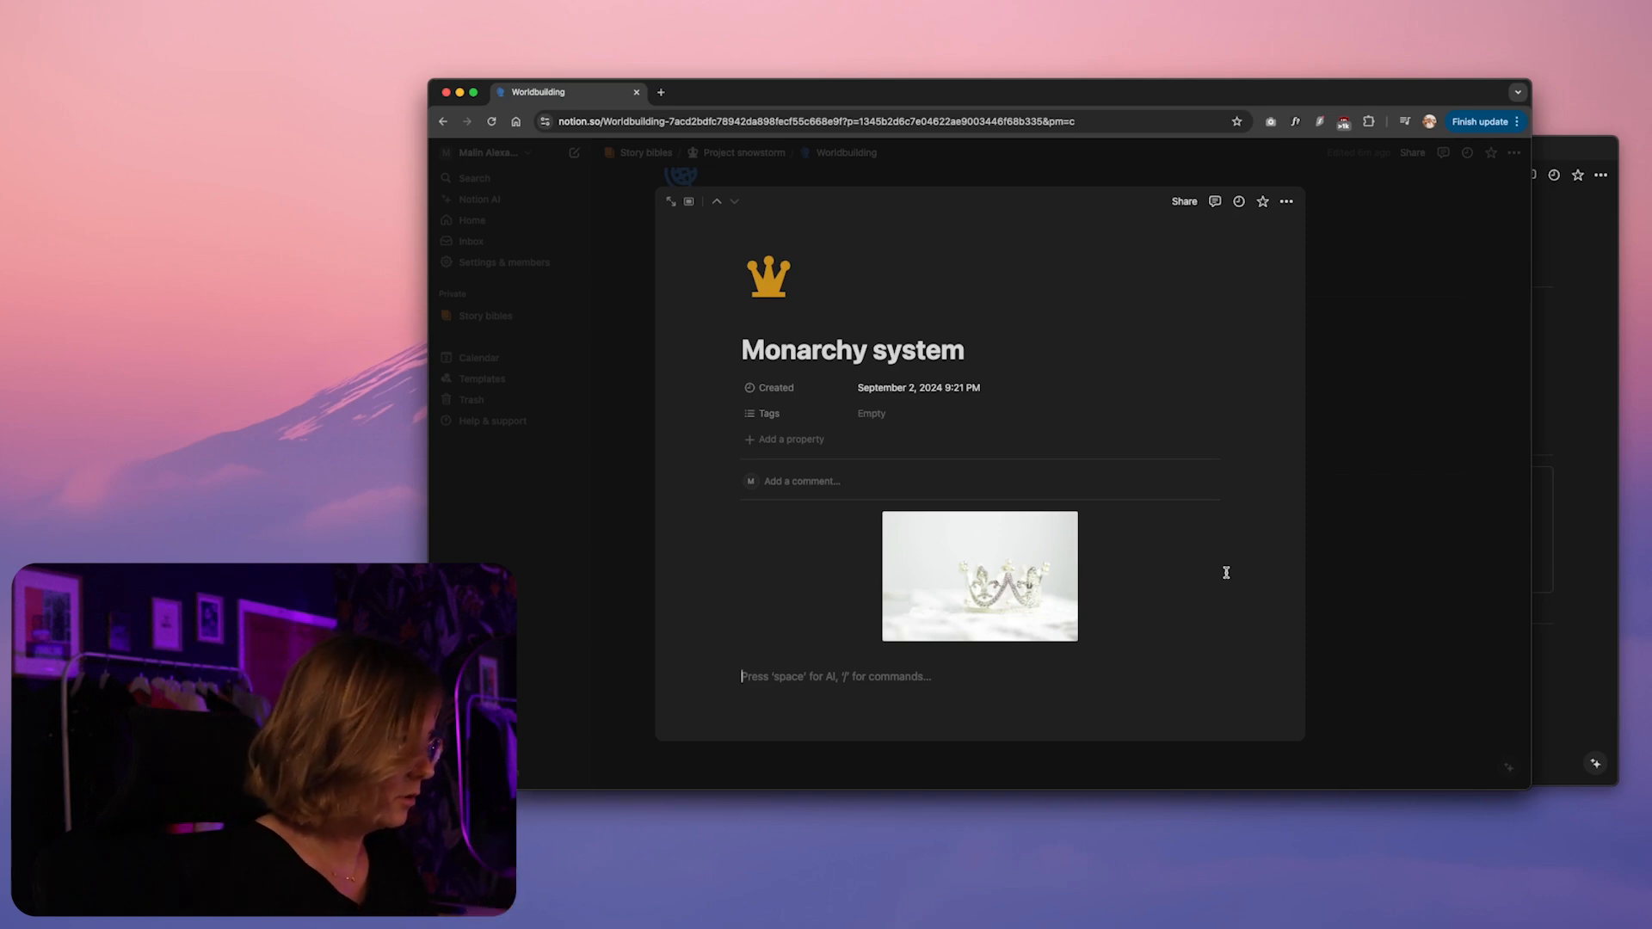
Add a level 2 toggle heading "Type of monarchy" below the crown picture and start an empty line inside it
text(/head)
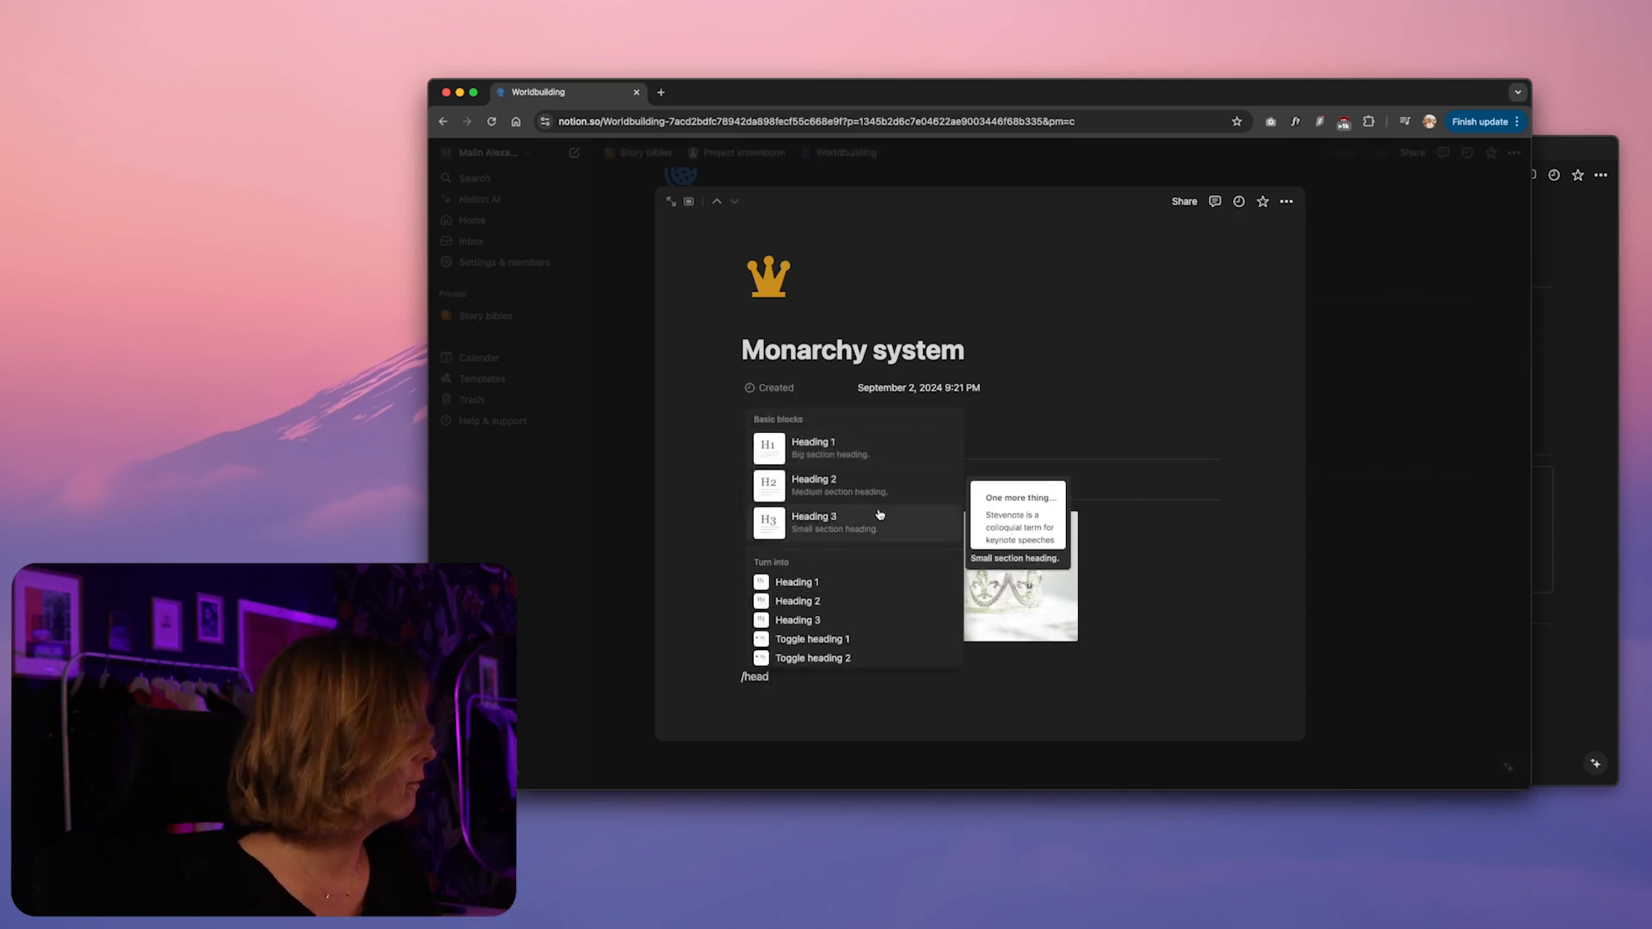
scroll(847, 569, down, 2)
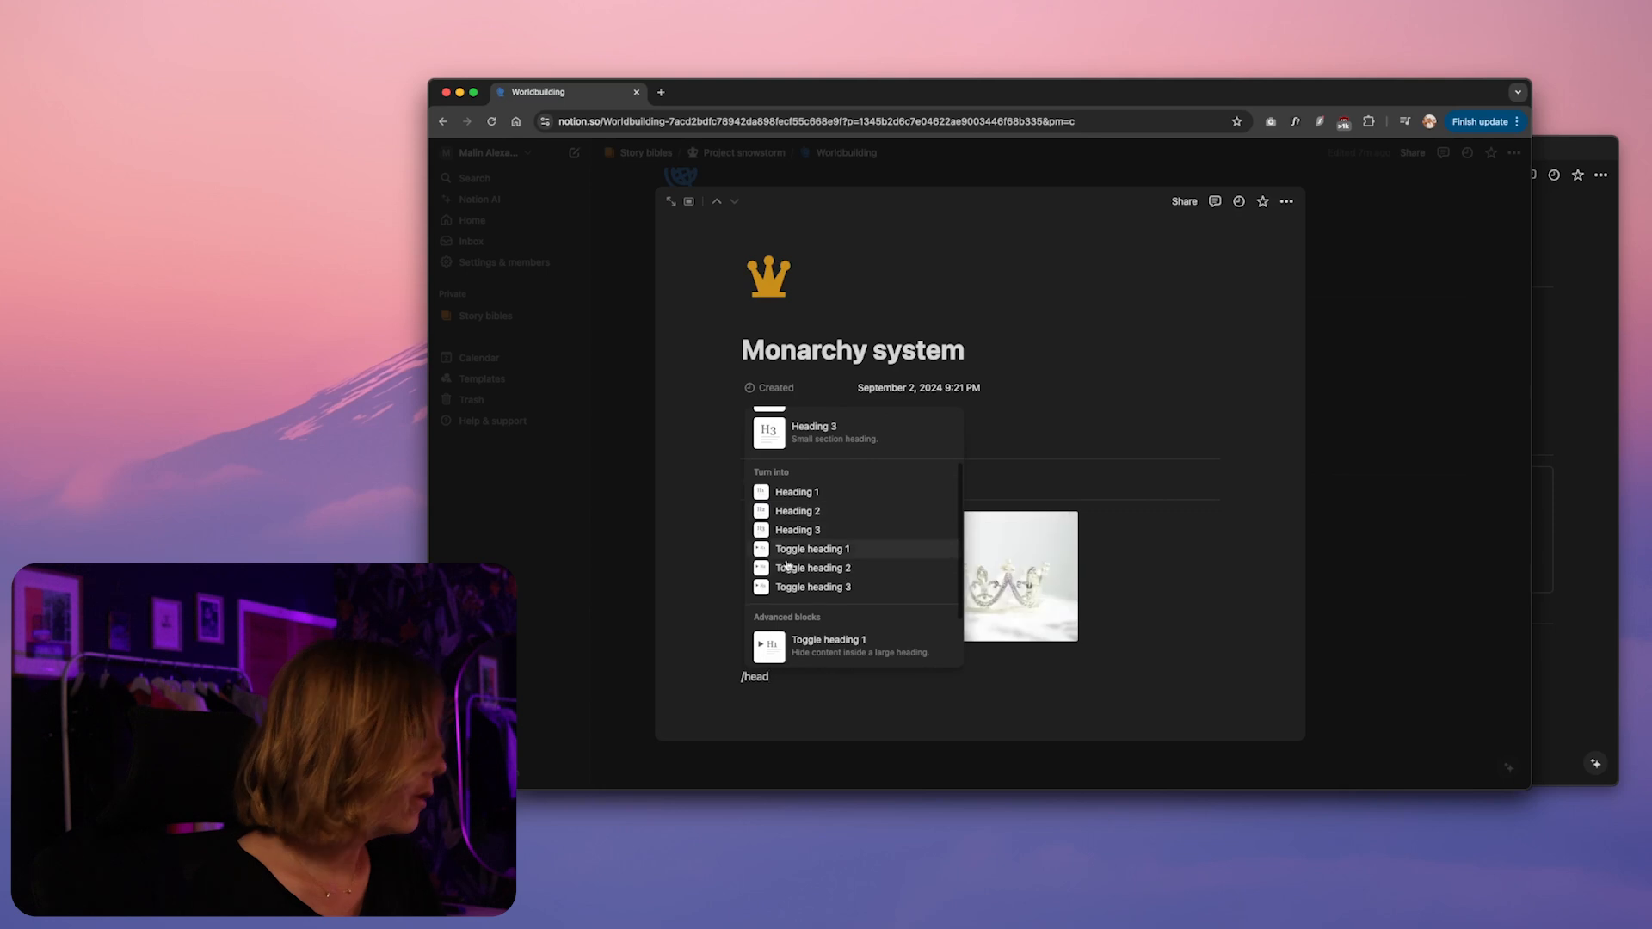
click(813, 568)
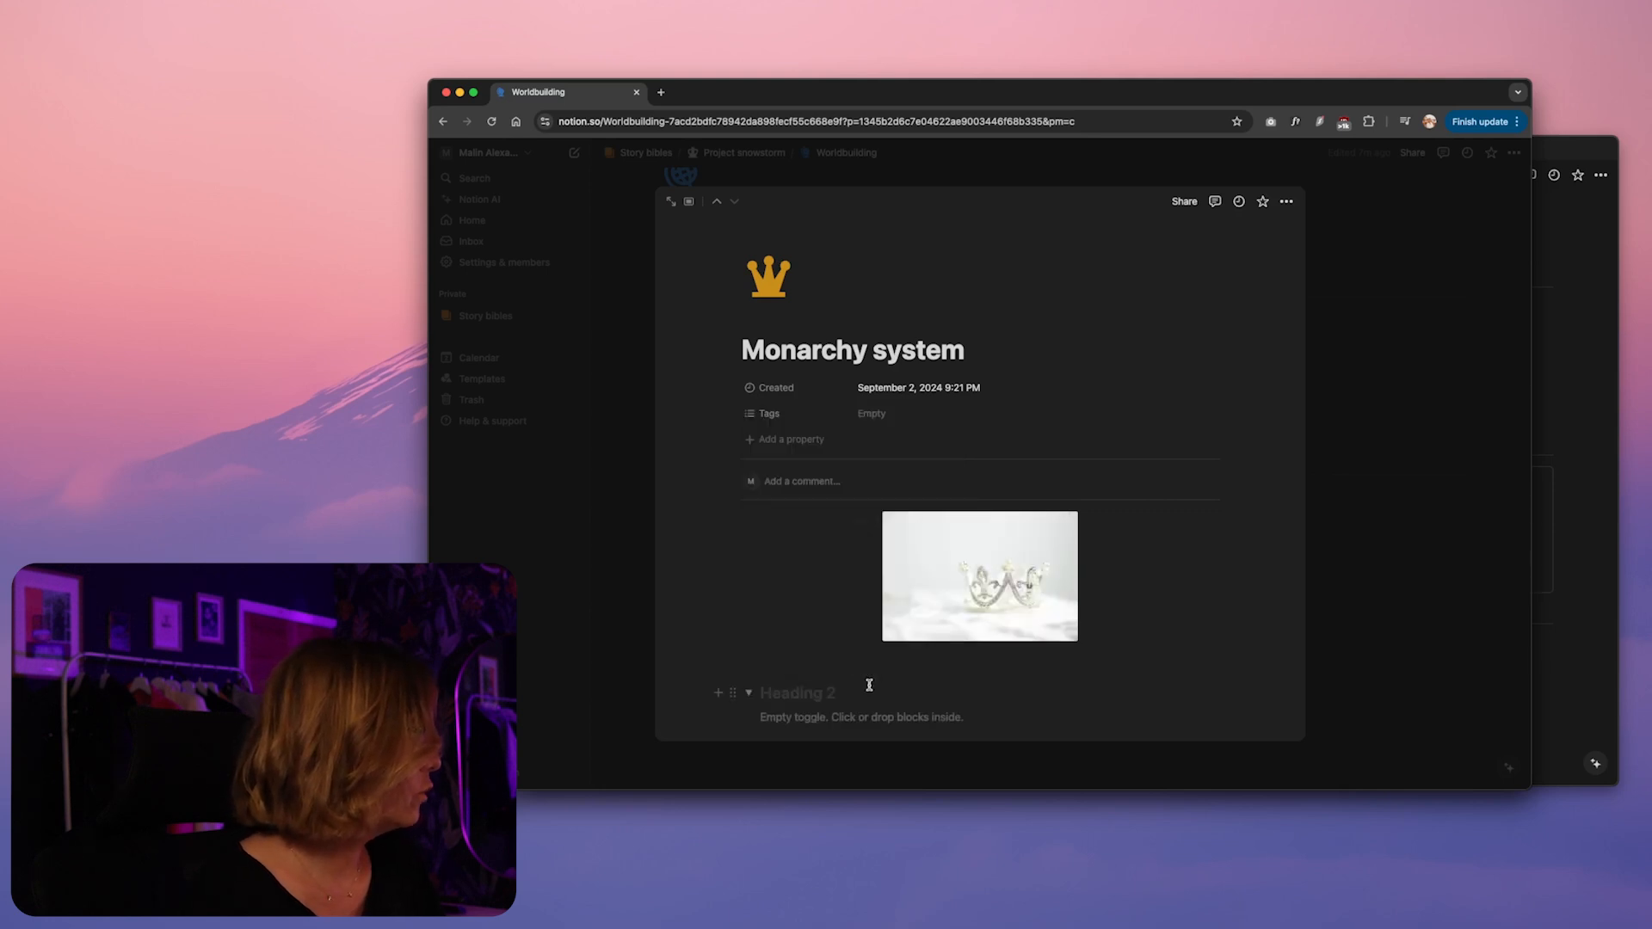
text(Type of monarchy)
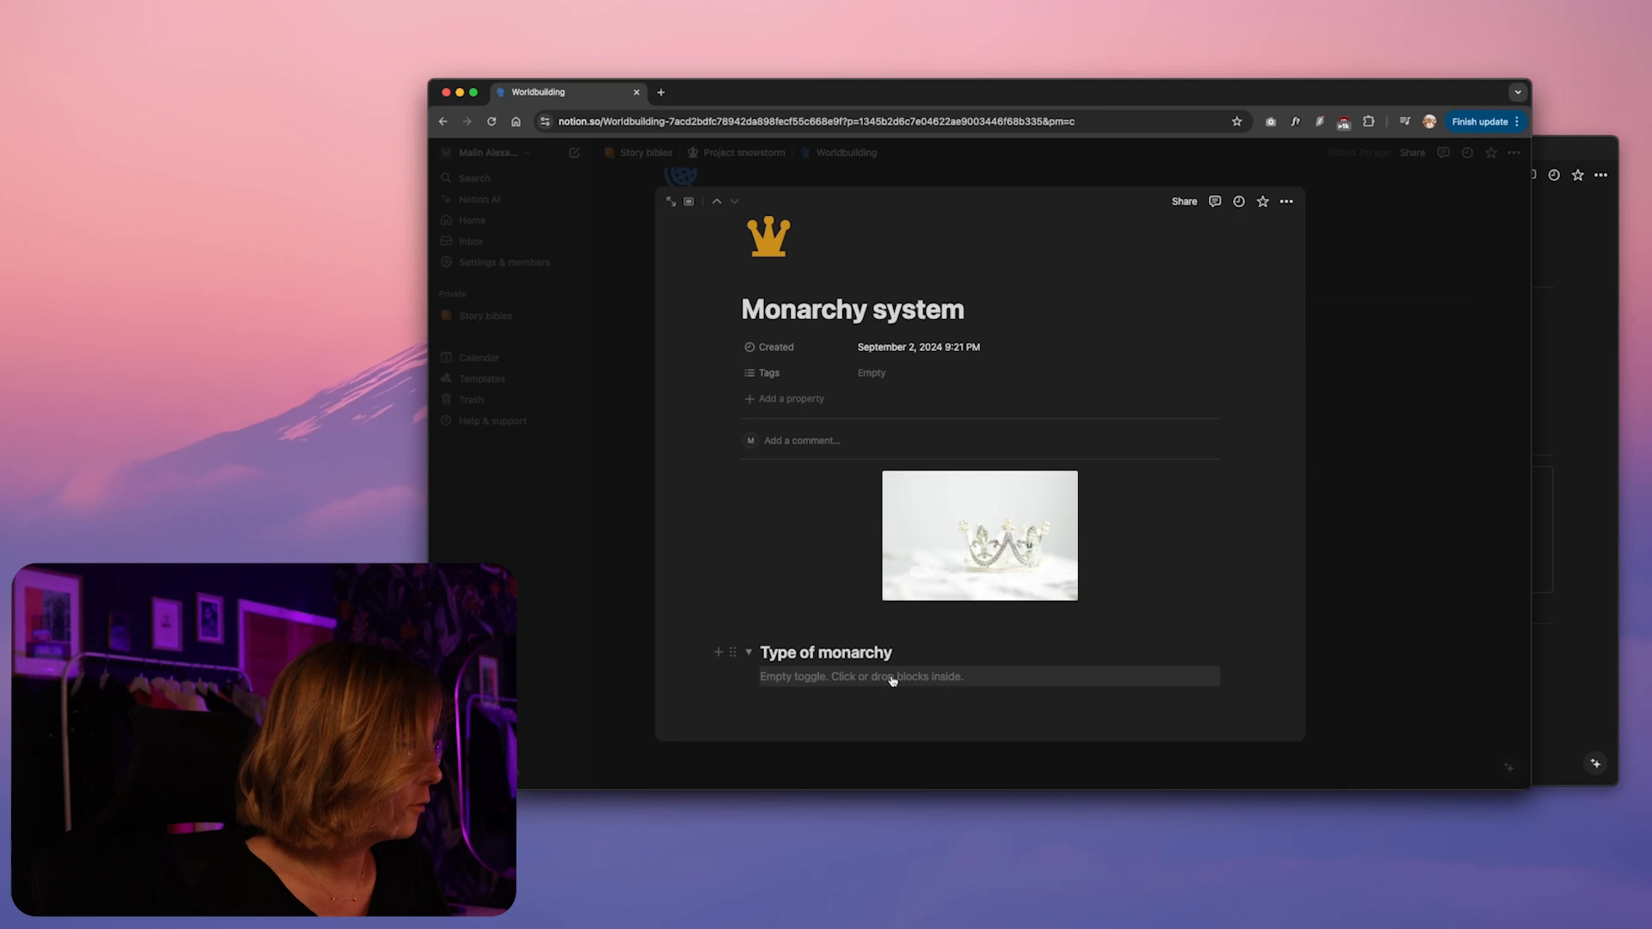
click(927, 680)
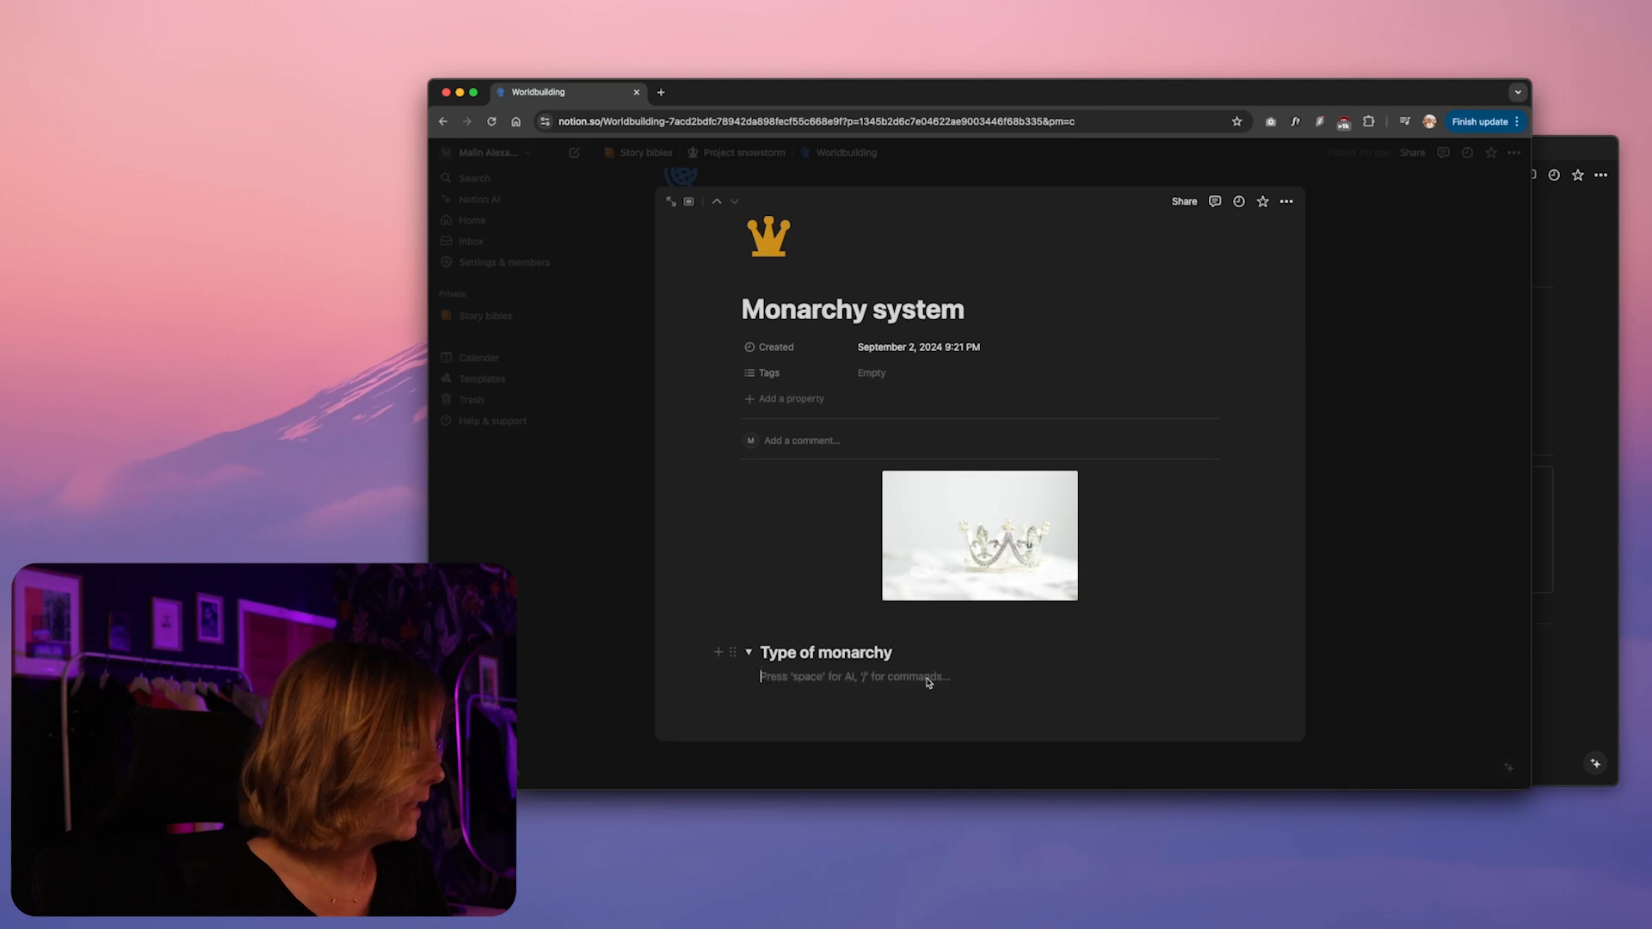
click(733, 651)
mouse_move(626, 732)
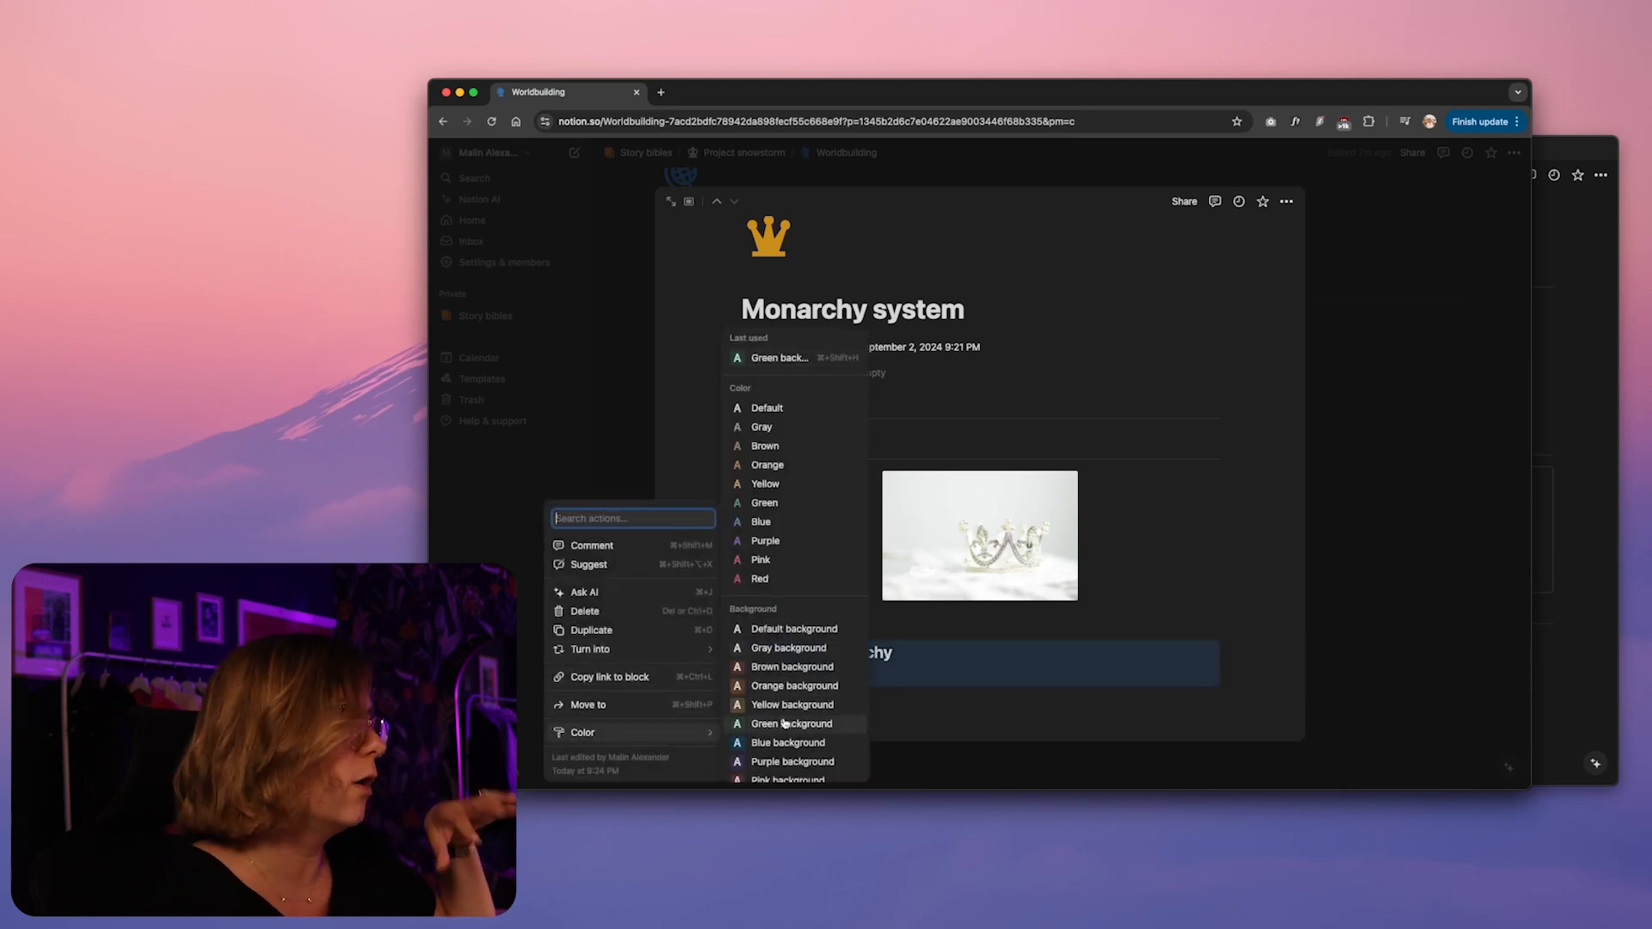
click(785, 723)
Apply a yellow background to the text of the "Type of monarchy" heading
triple_click(835, 651)
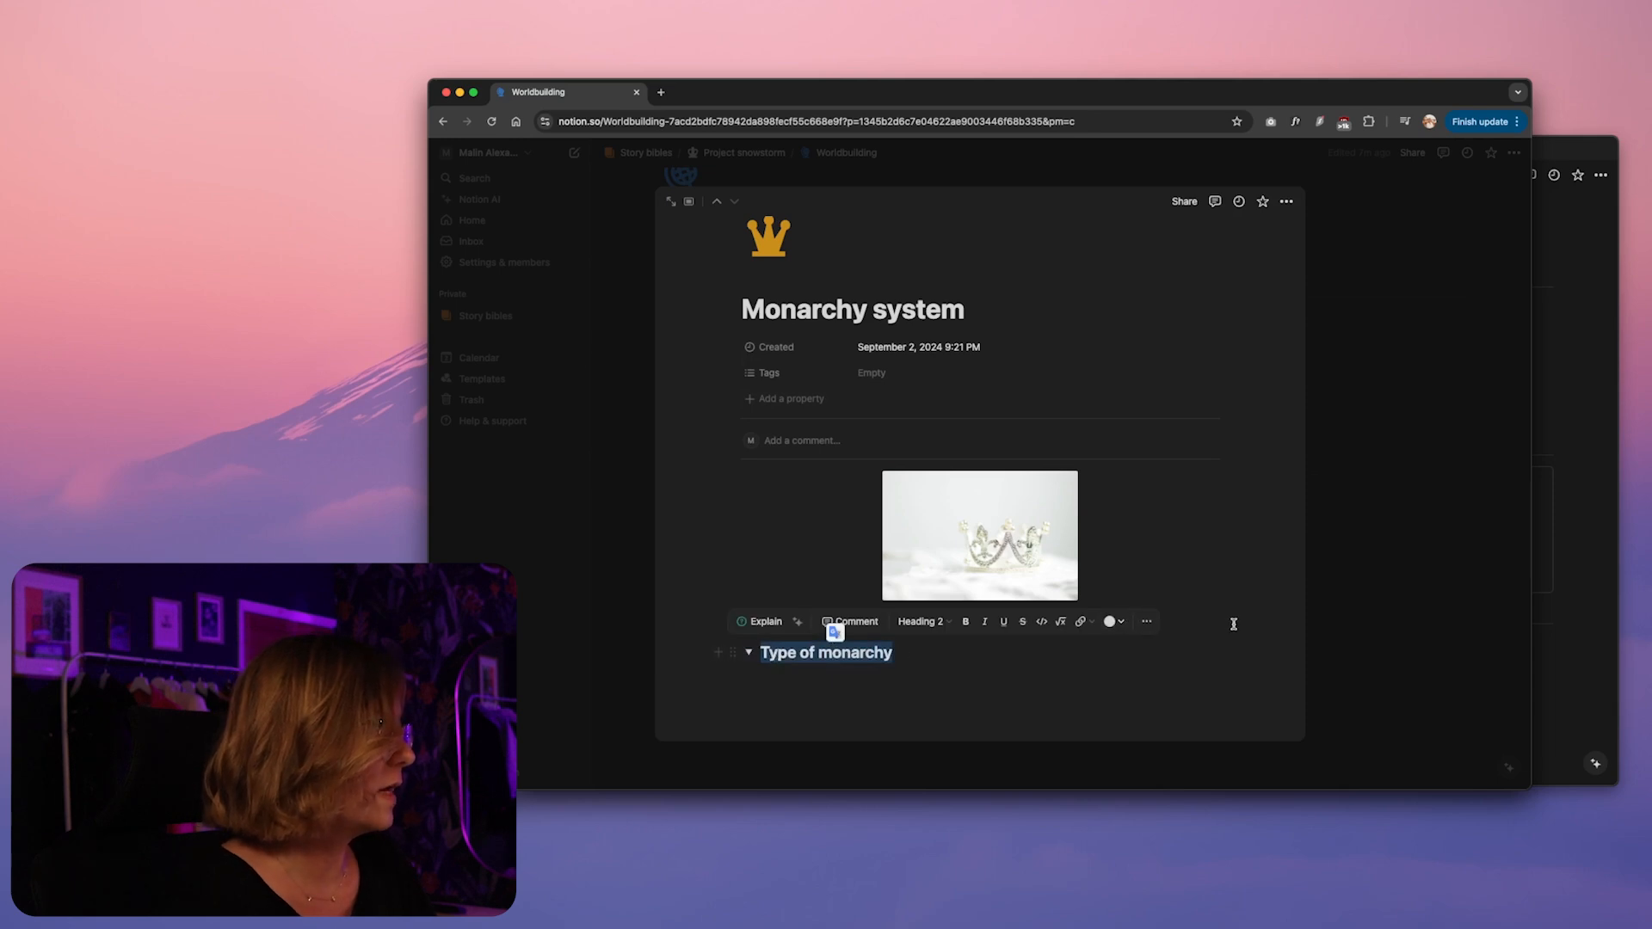
click(1148, 622)
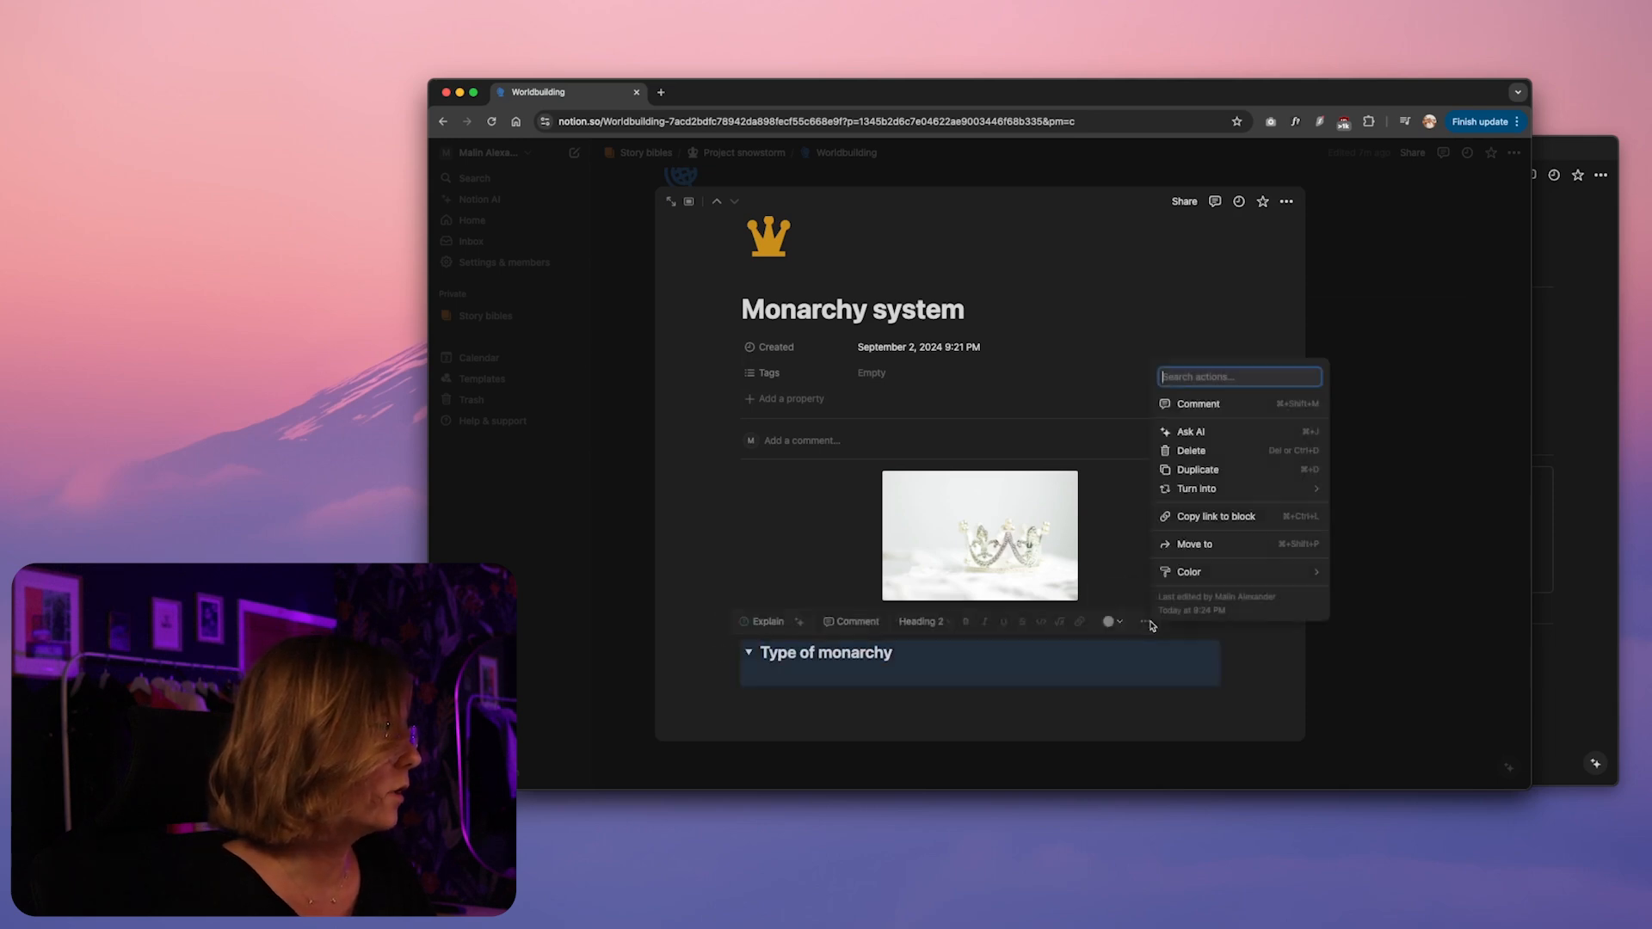
click(826, 658)
click(1113, 621)
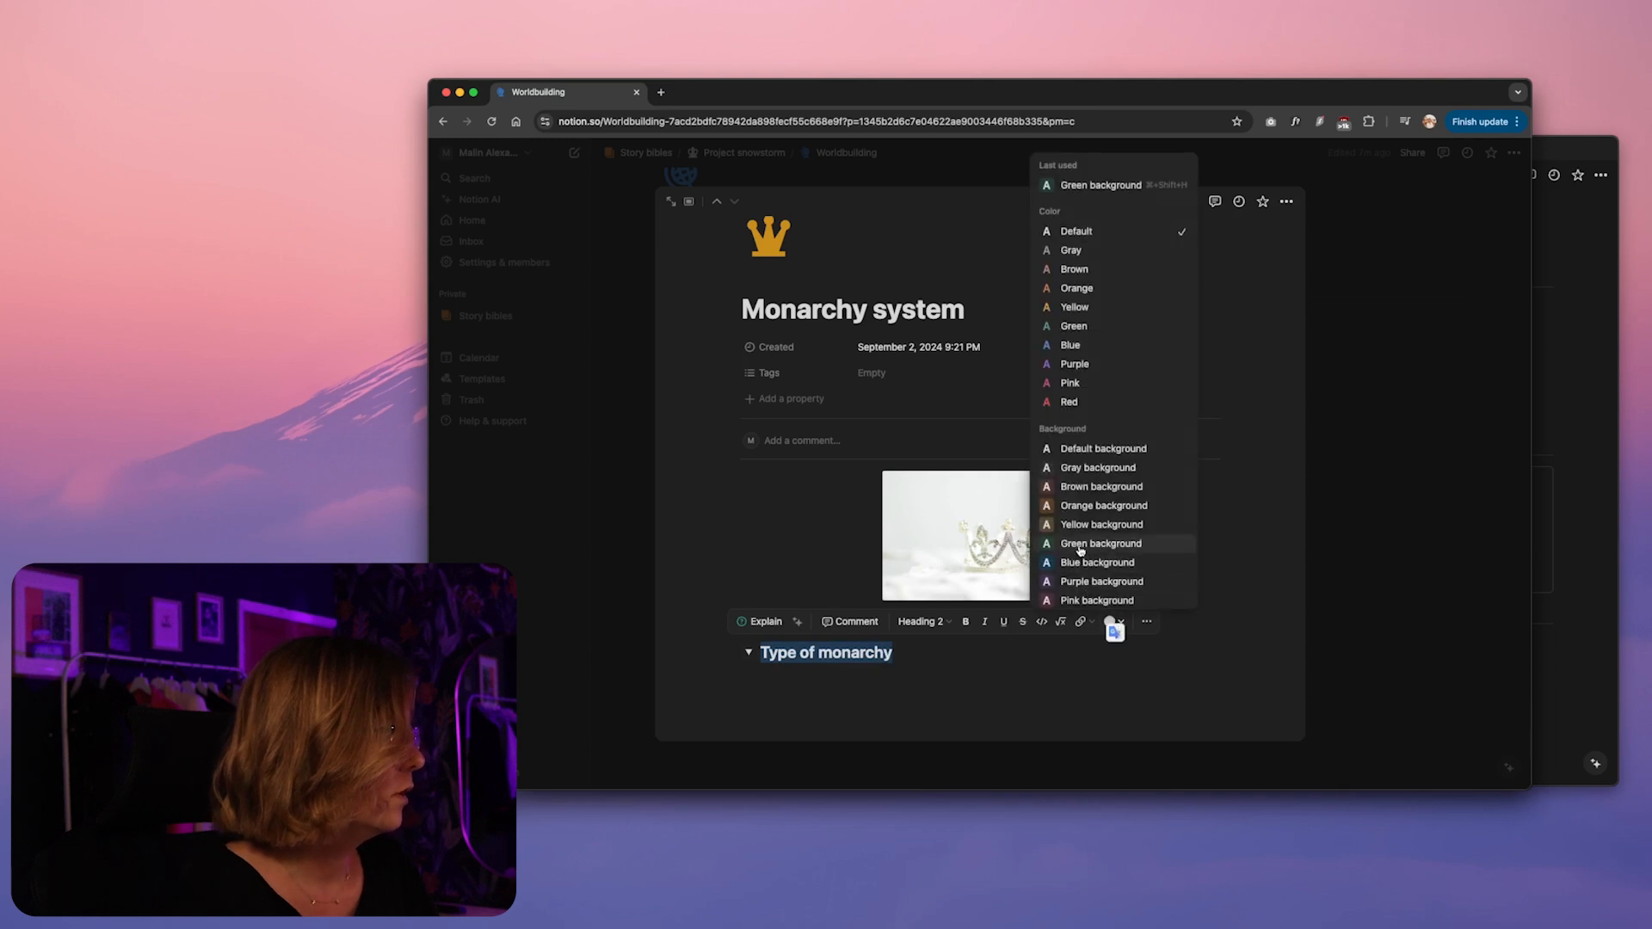
click(1077, 526)
click(863, 680)
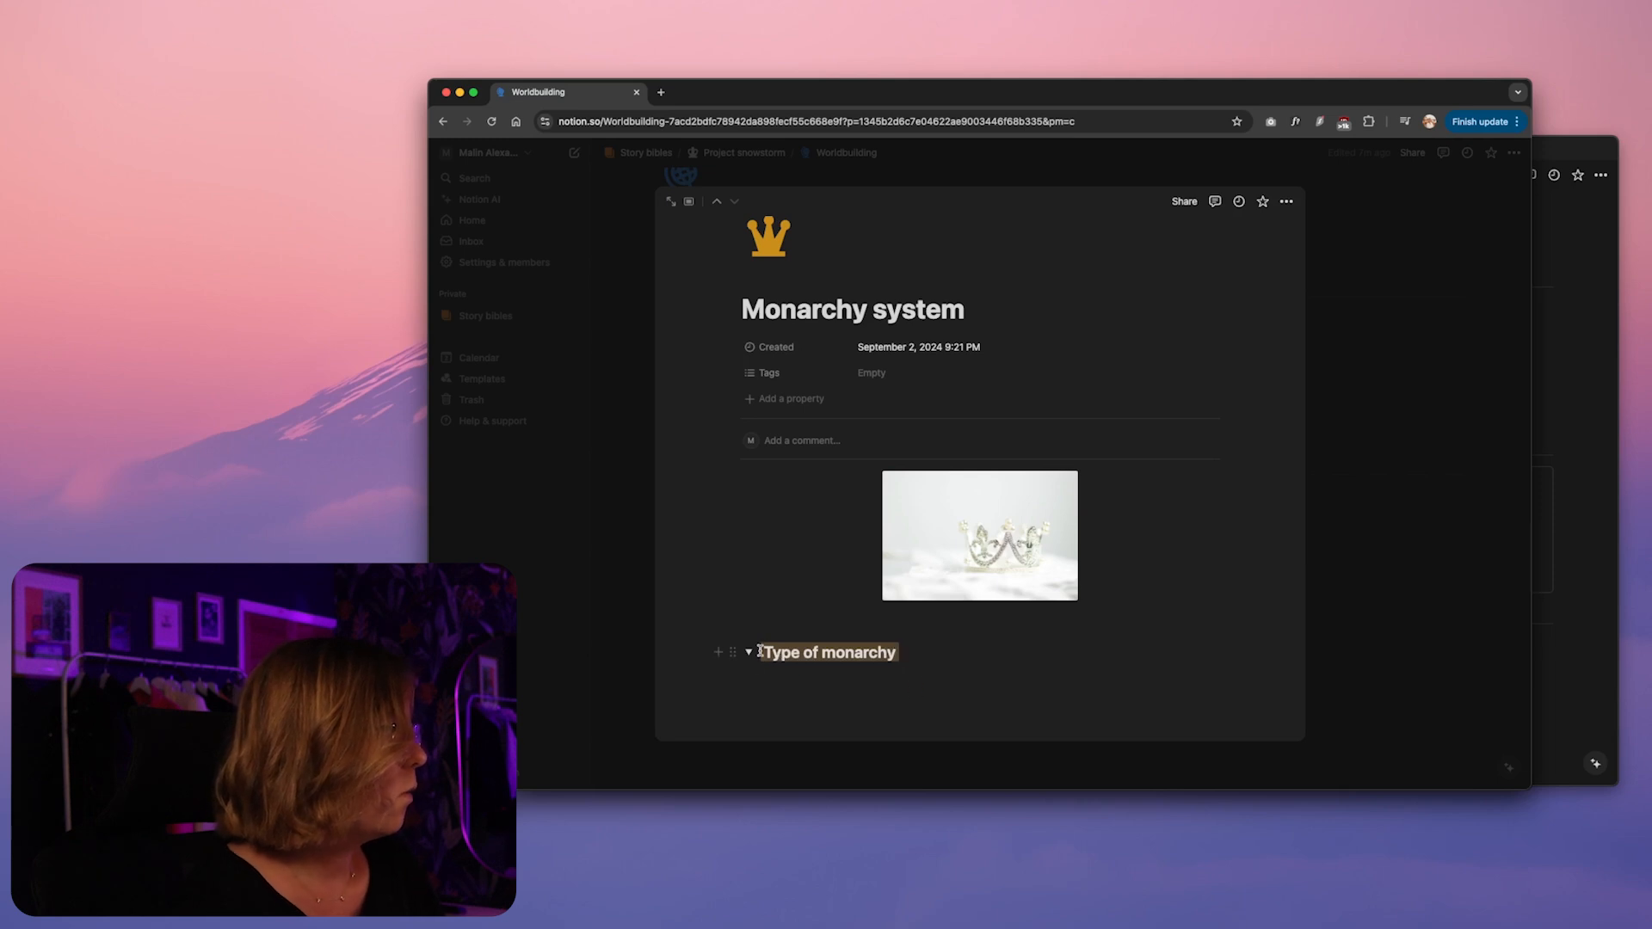
Give the whole "Type of monarchy" toggle block a yellow background and start a bulleted list inside it
click(733, 652)
mouse_move(632, 738)
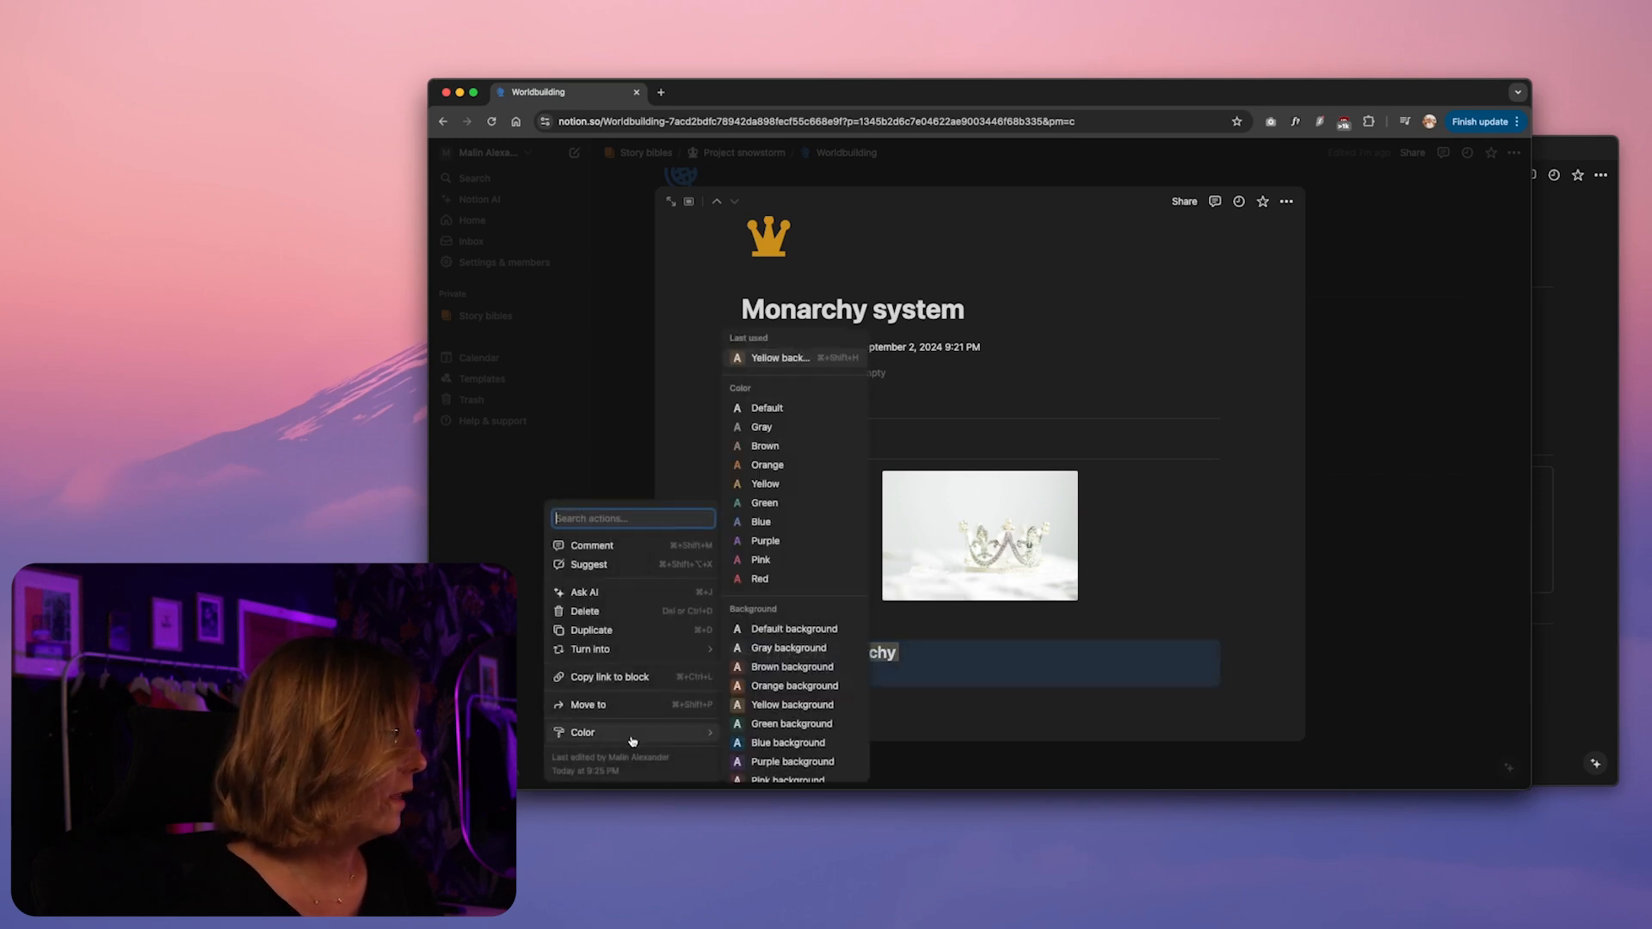
click(826, 704)
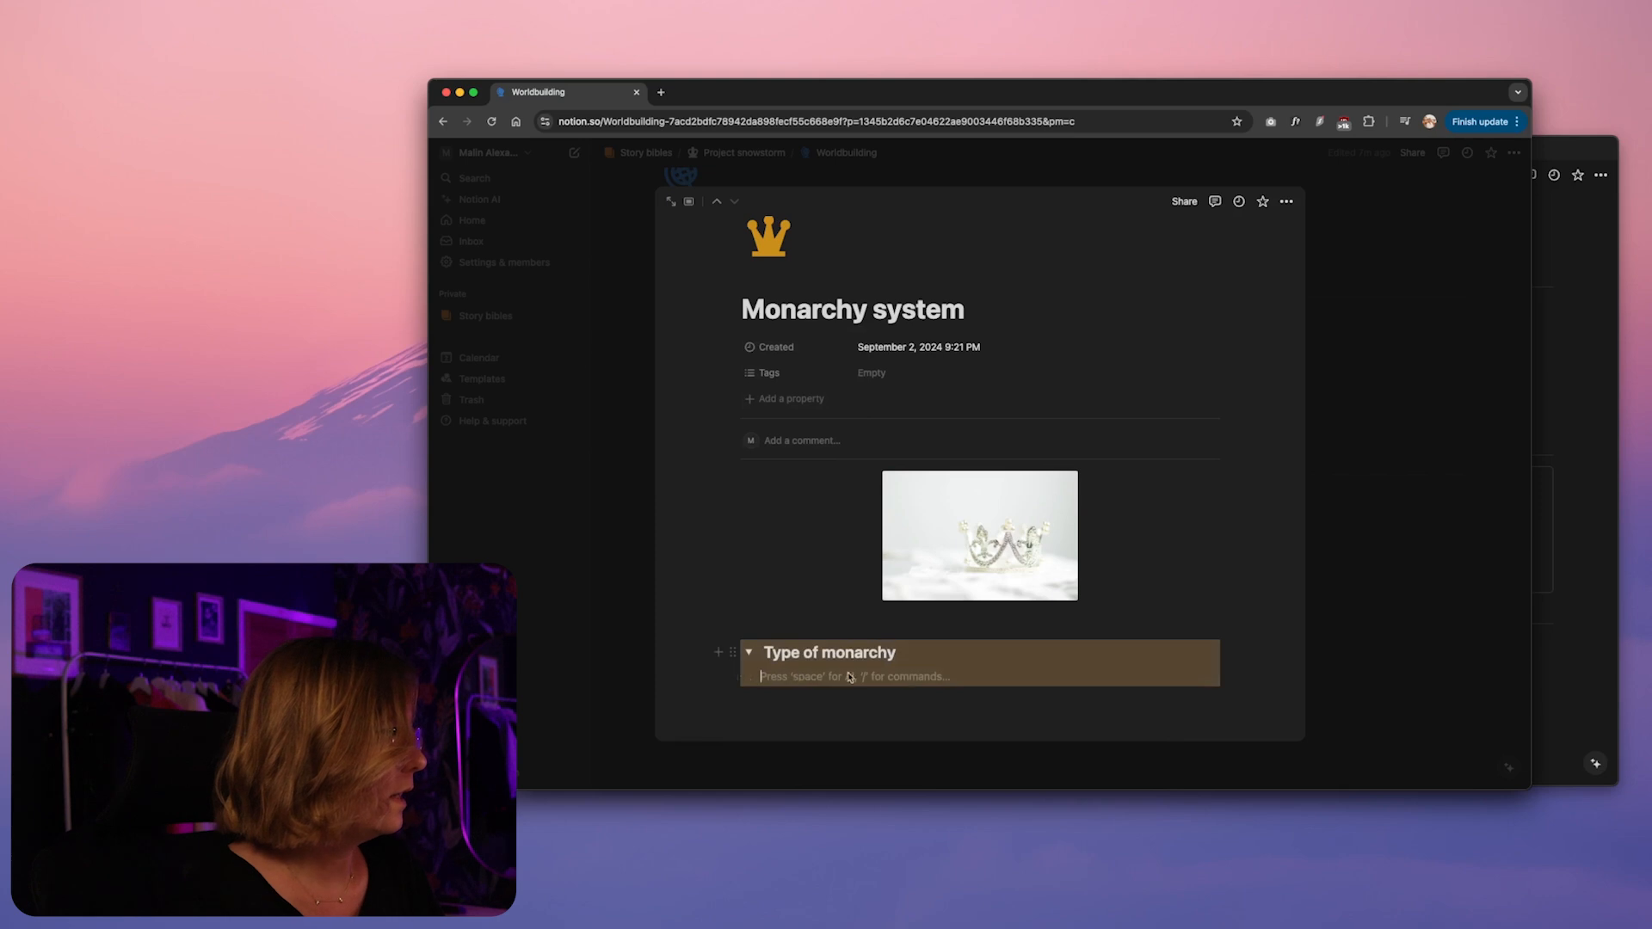
text(-)
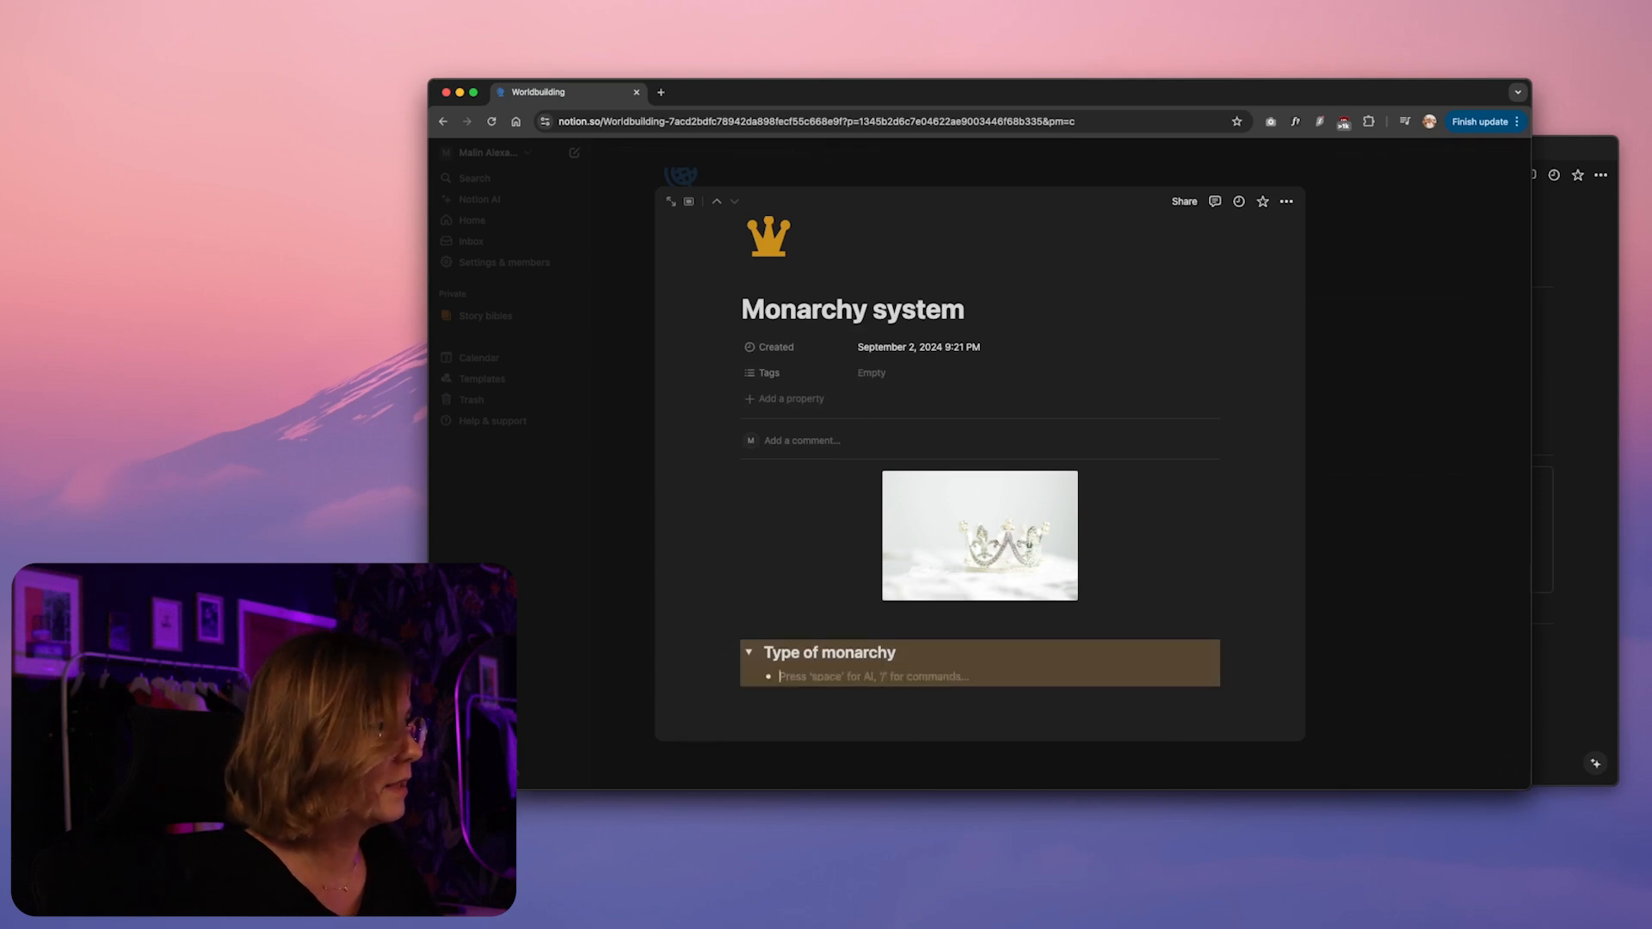
Collapse and reopen the "Type of monarchy" toggle, and undo its yellow block background and the bullet inside
click(748, 652)
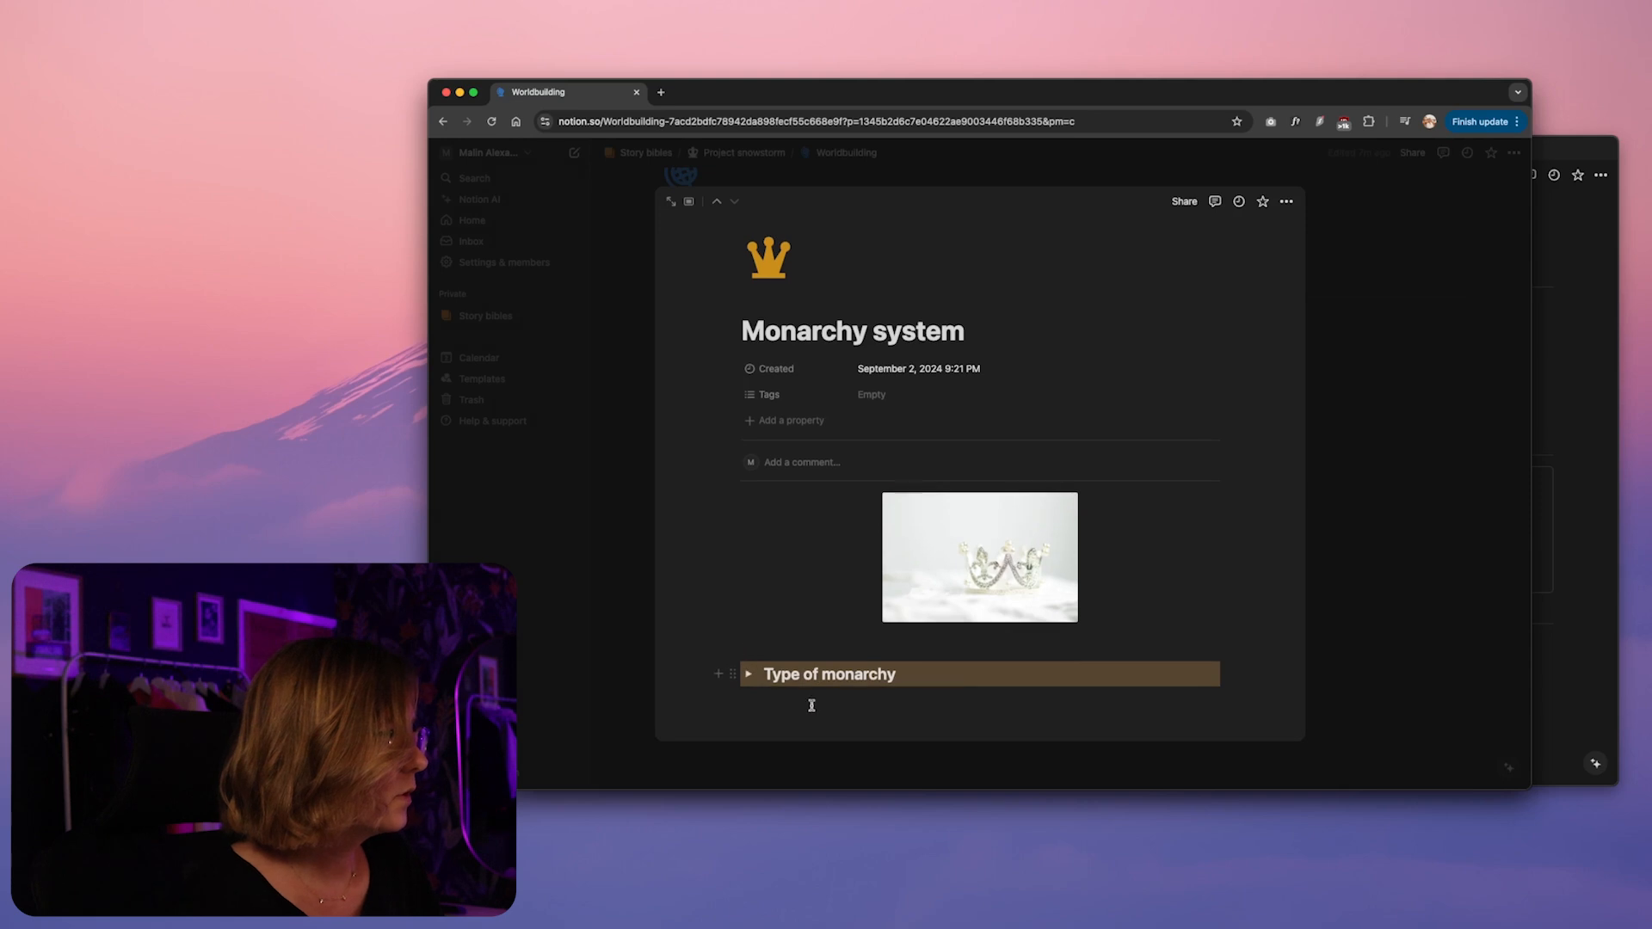
click(857, 704)
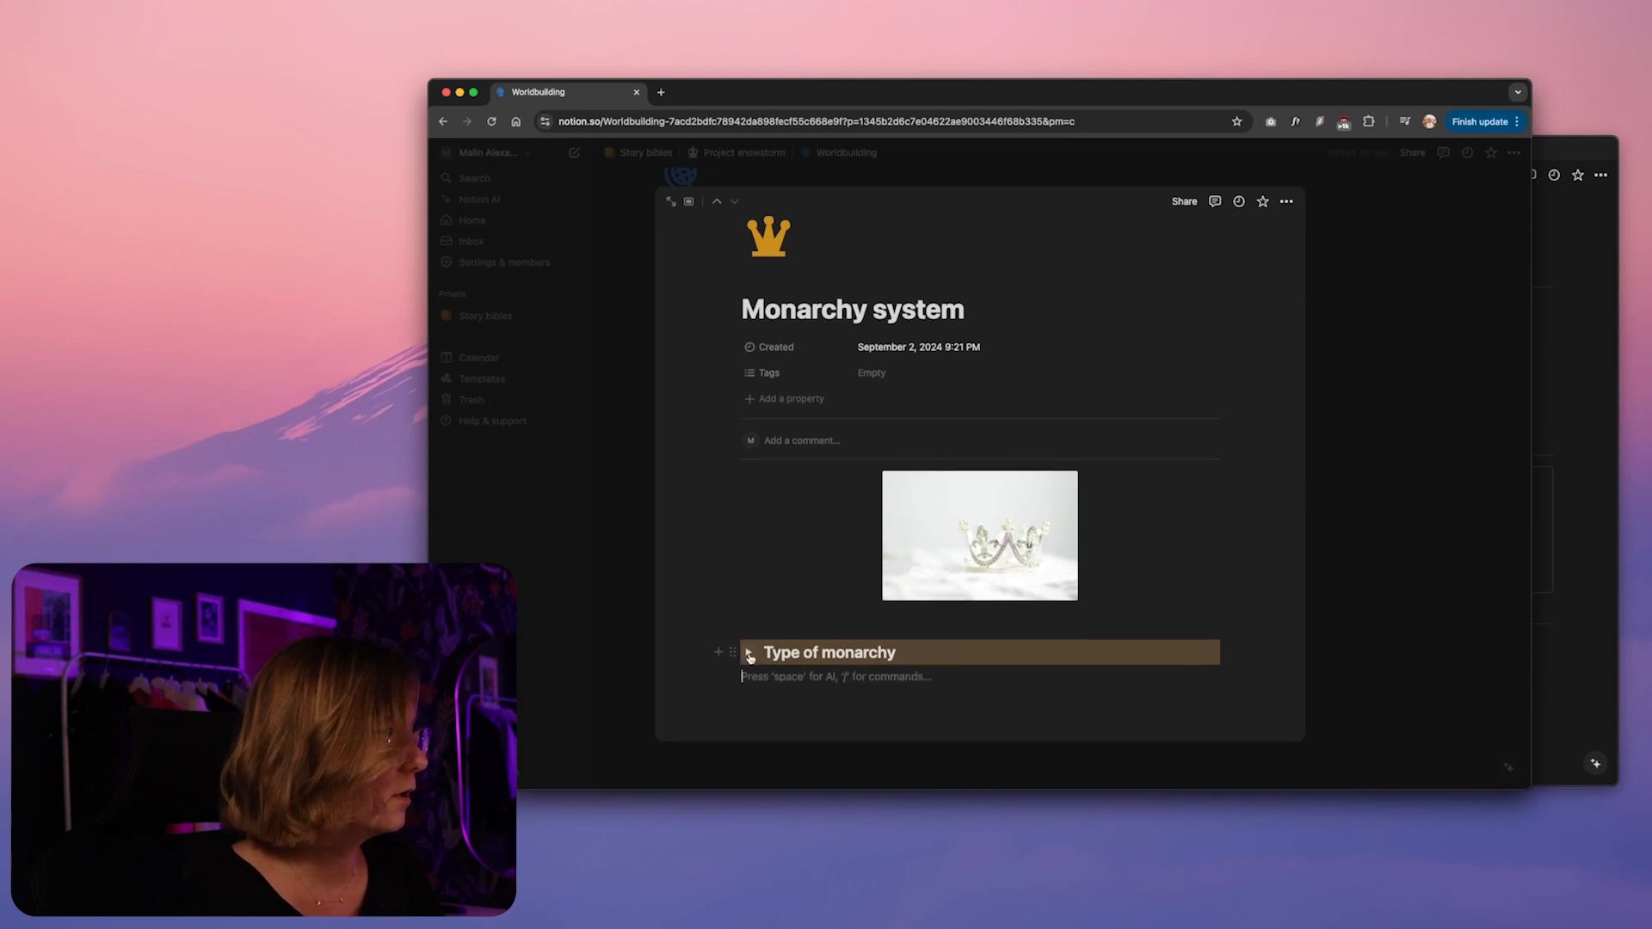
click(749, 655)
click(832, 679)
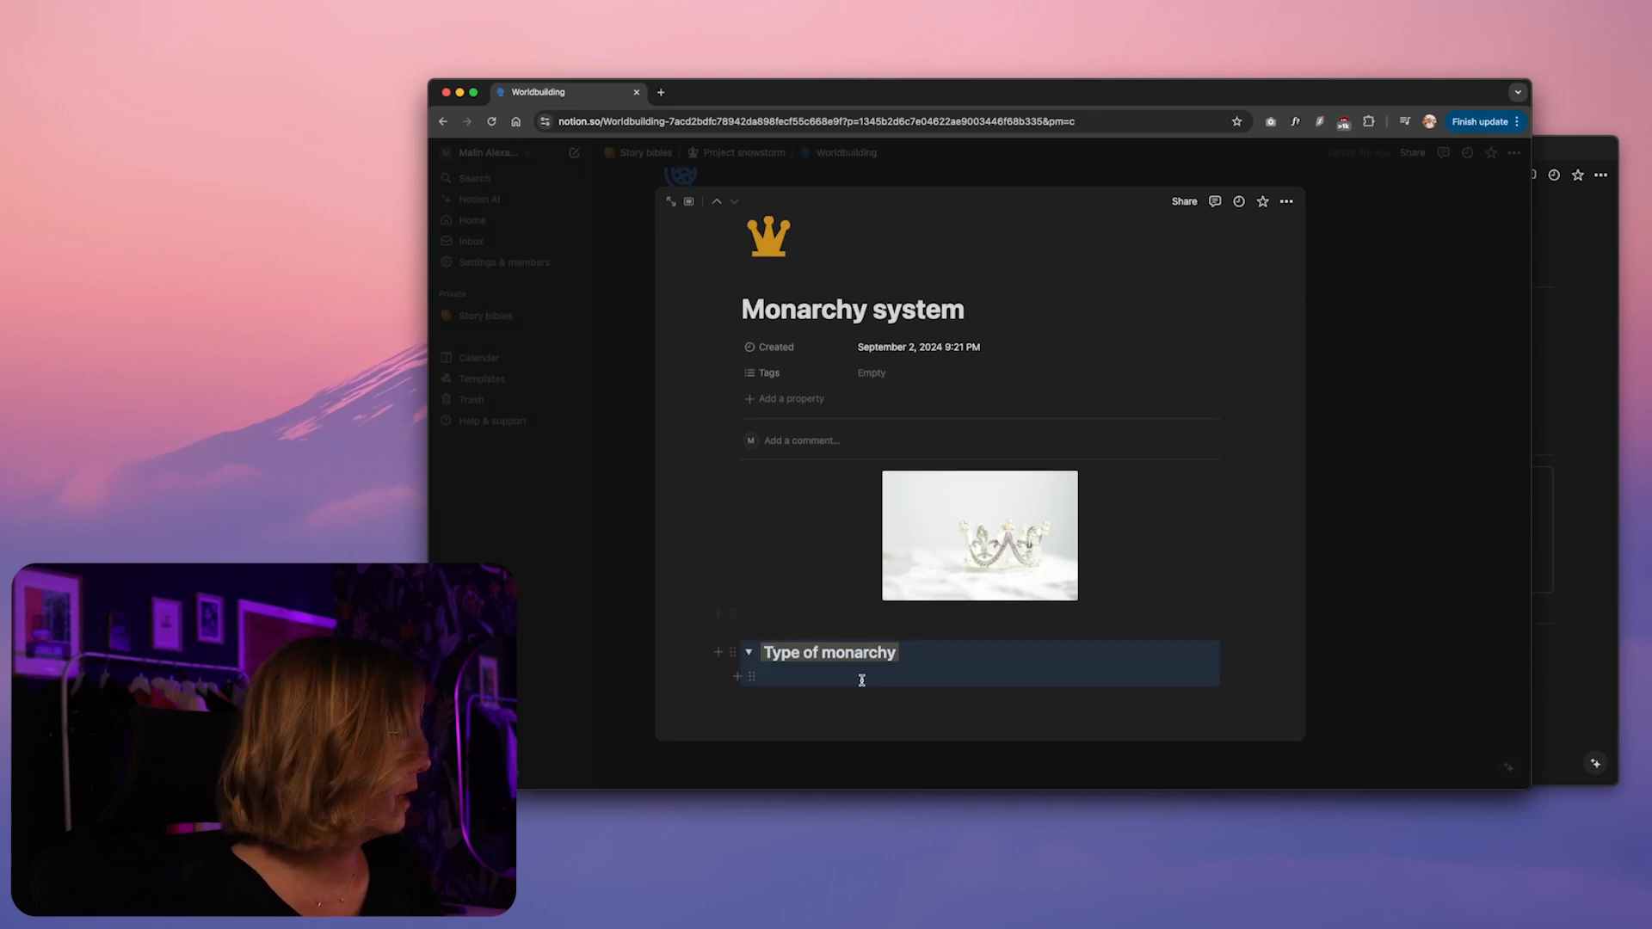
click(867, 681)
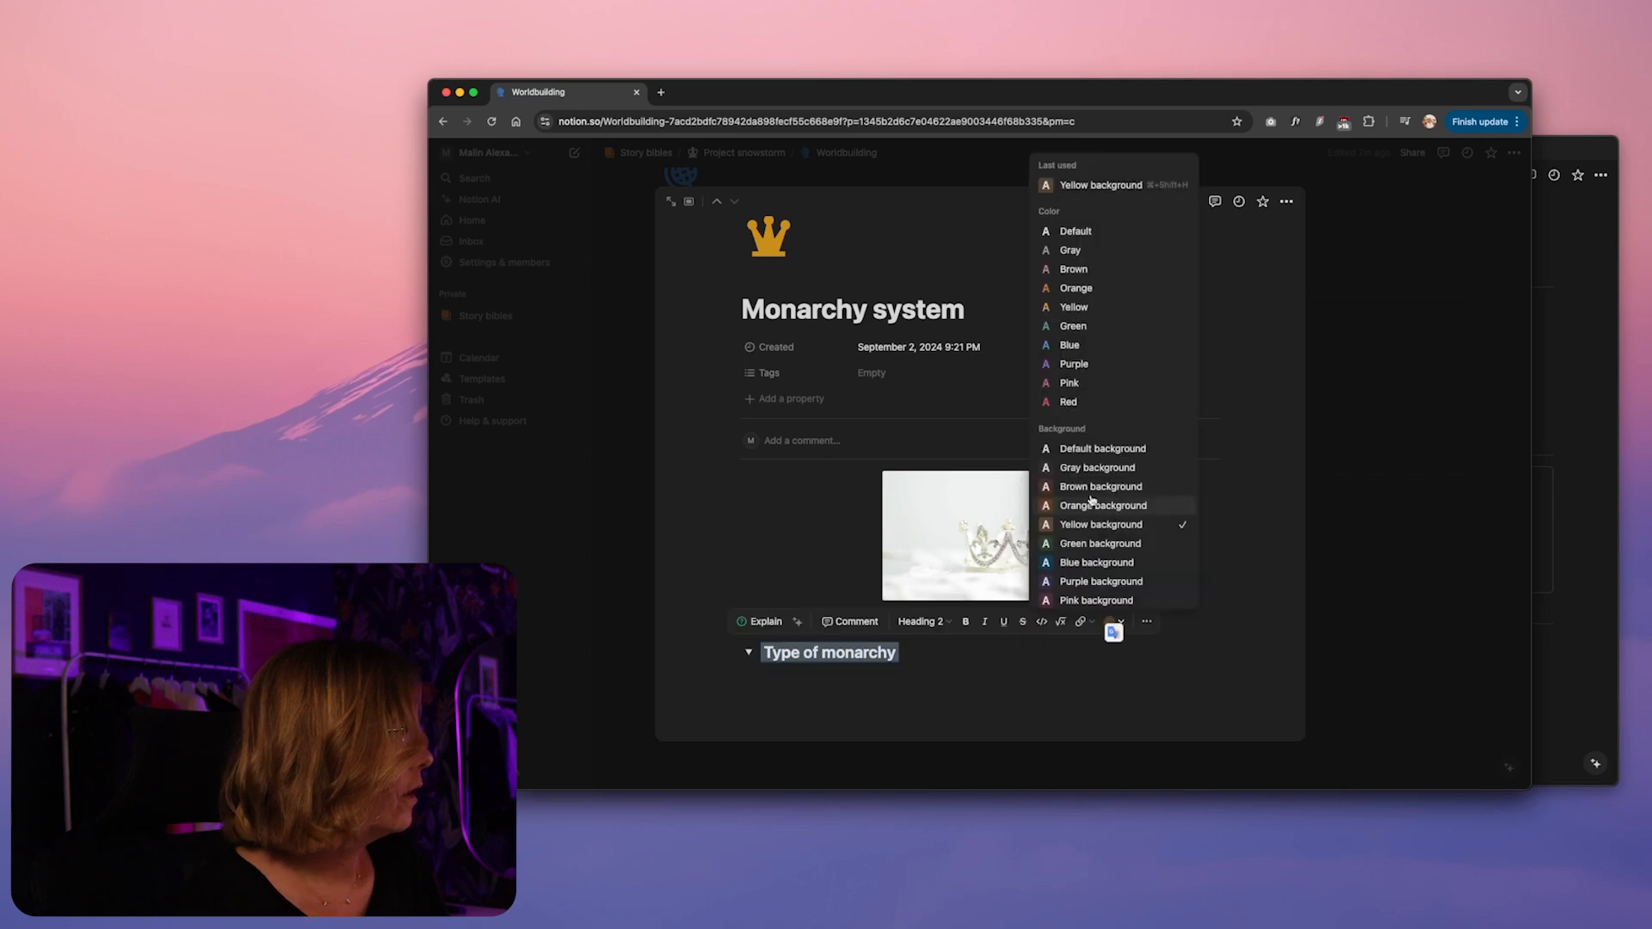
Set the text color of the "Type of monarchy" heading to yellow and return to the line inside the toggle
click(1077, 452)
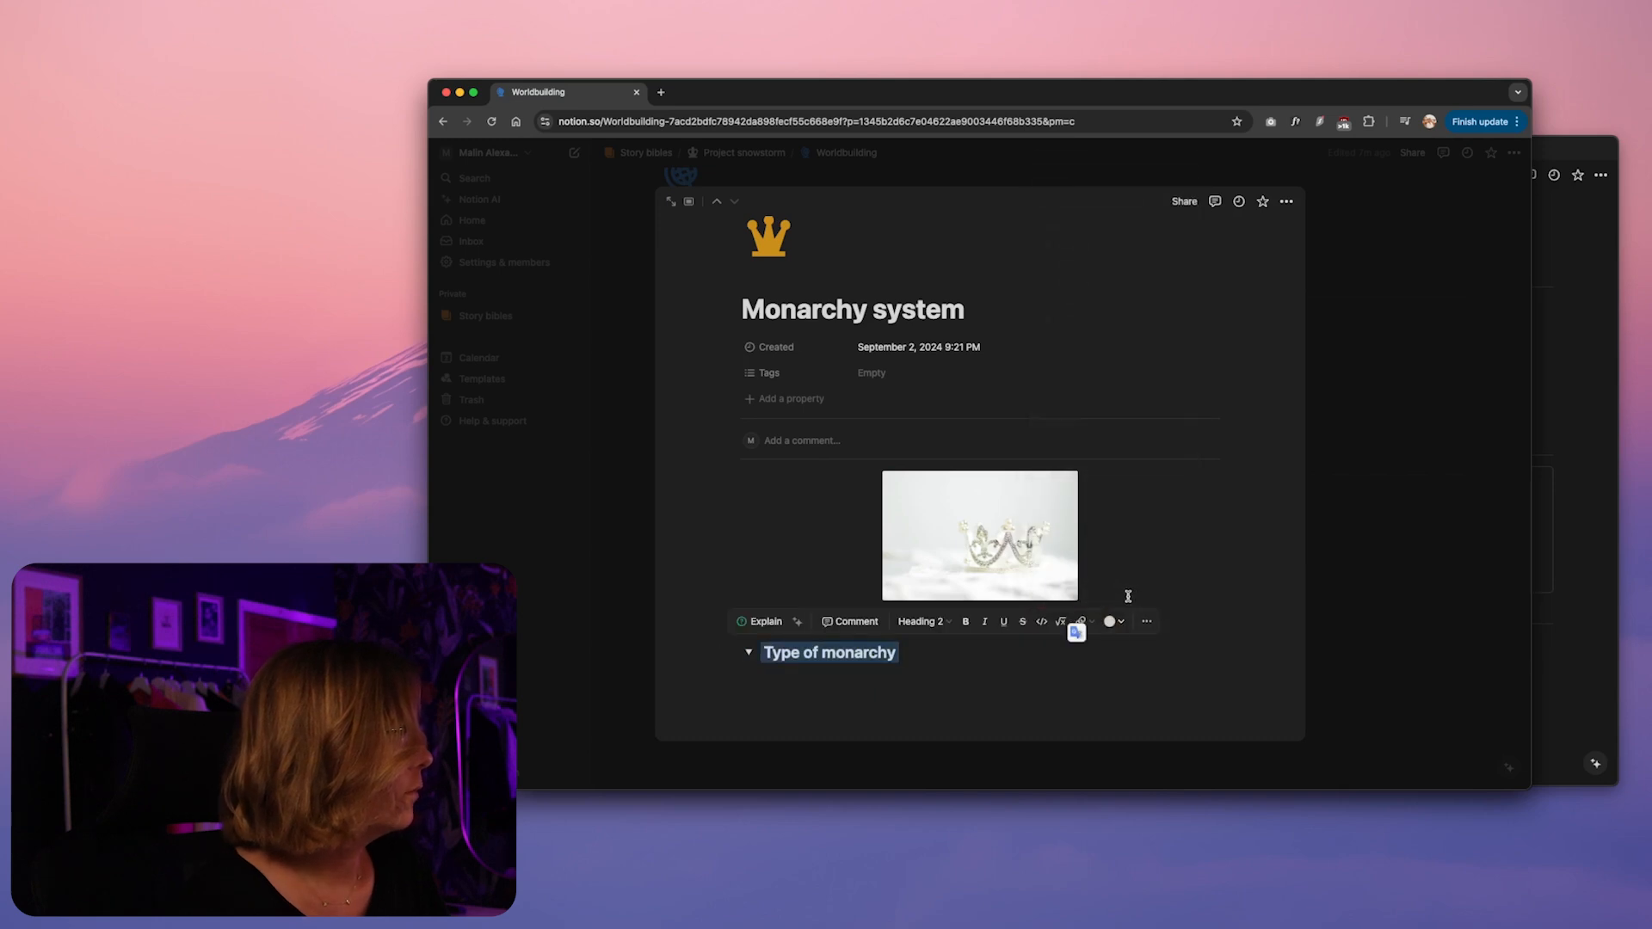
click(1116, 624)
click(1070, 307)
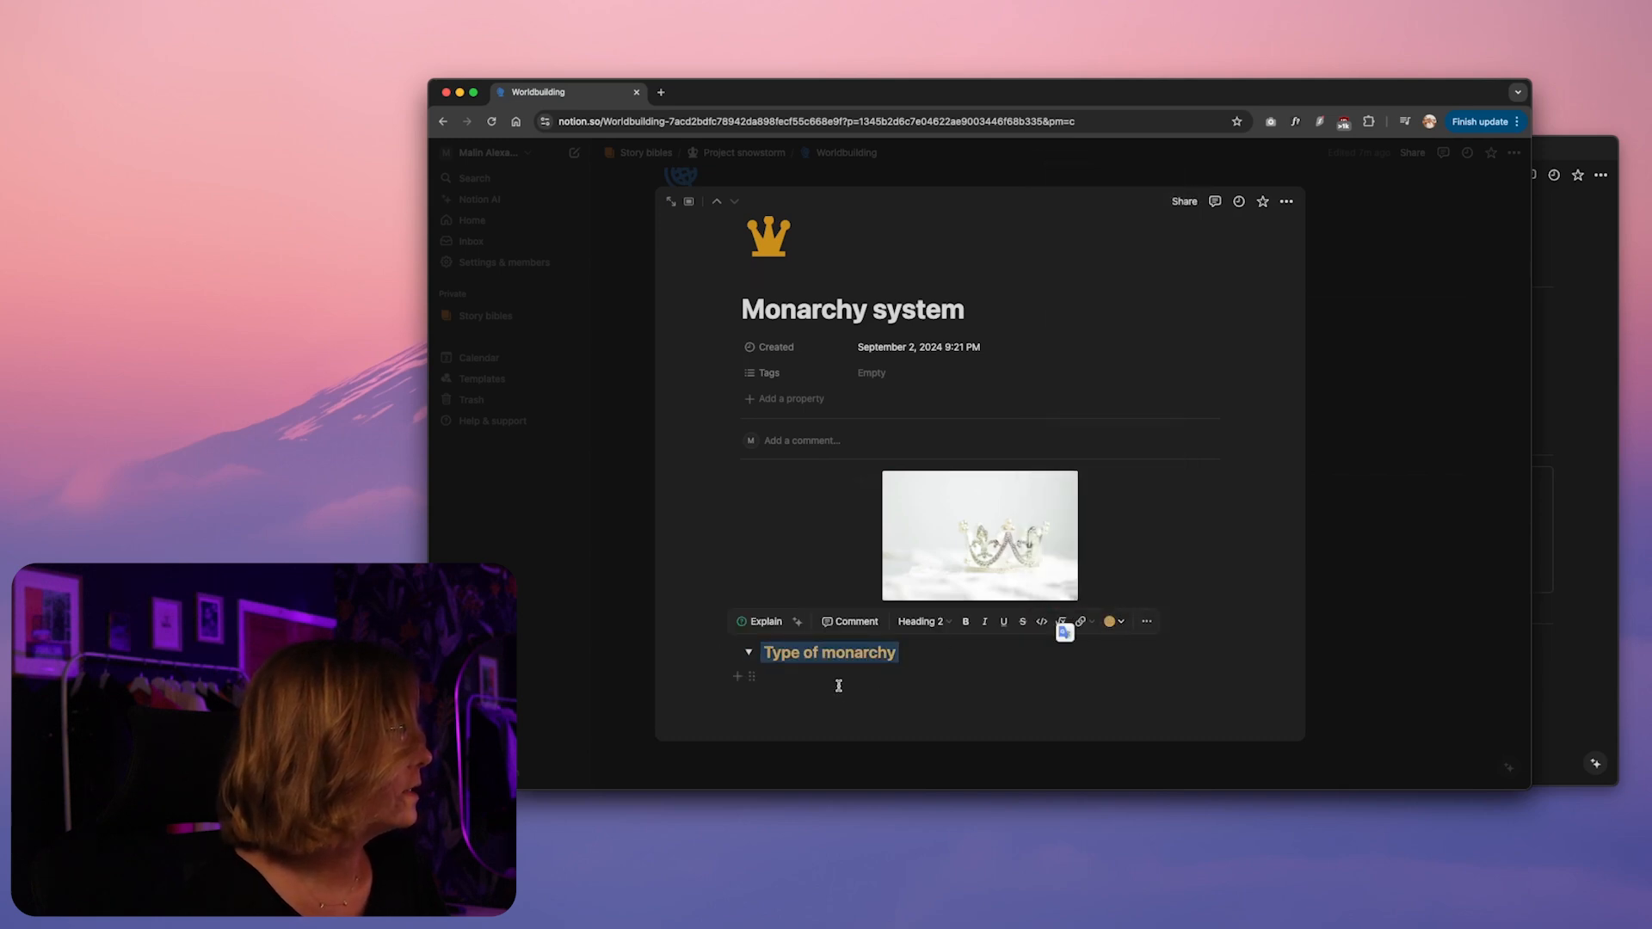
click(838, 683)
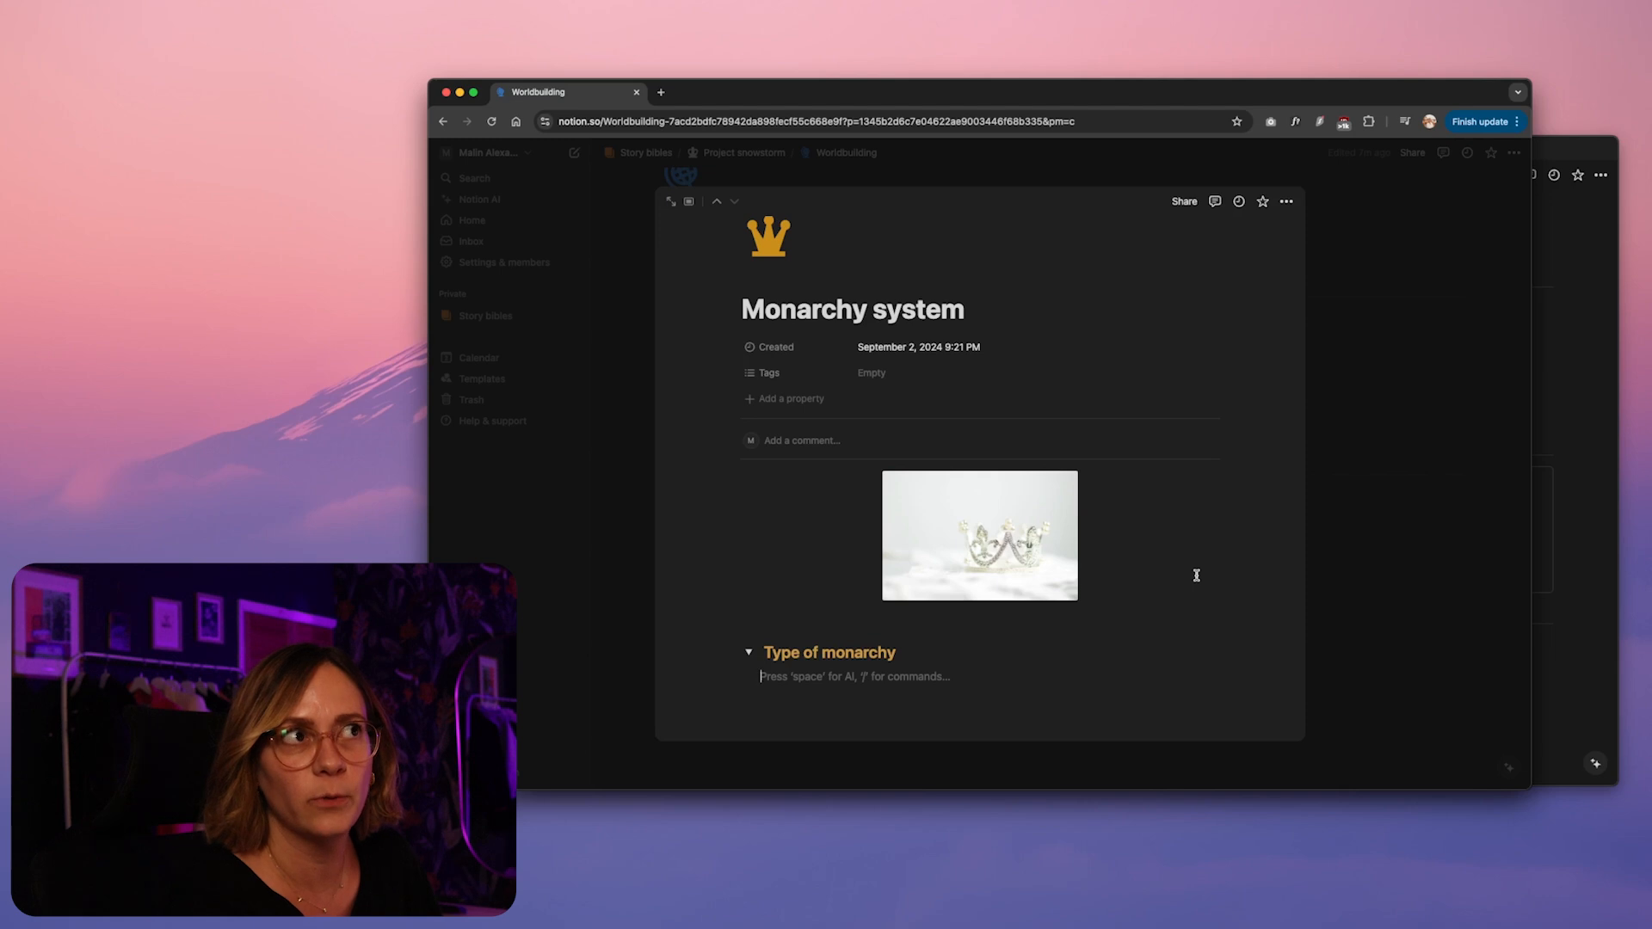
Write the bullet "Mix of succession and elective:" inside the "Type of monarchy" toggle
text(- )
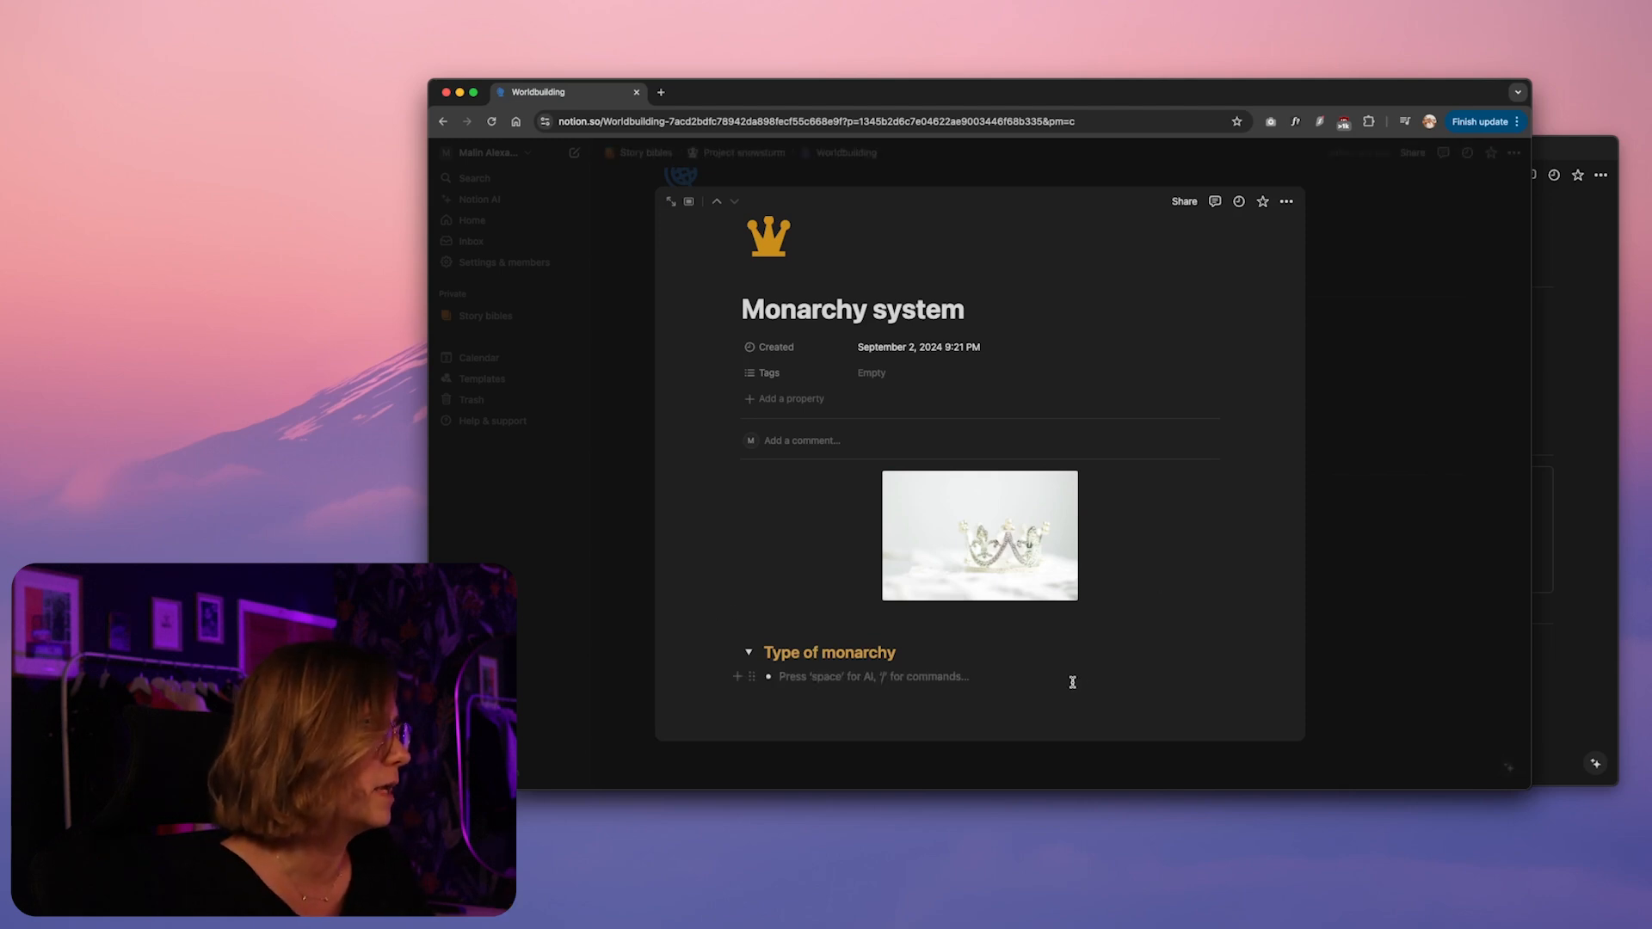
text(Mix)
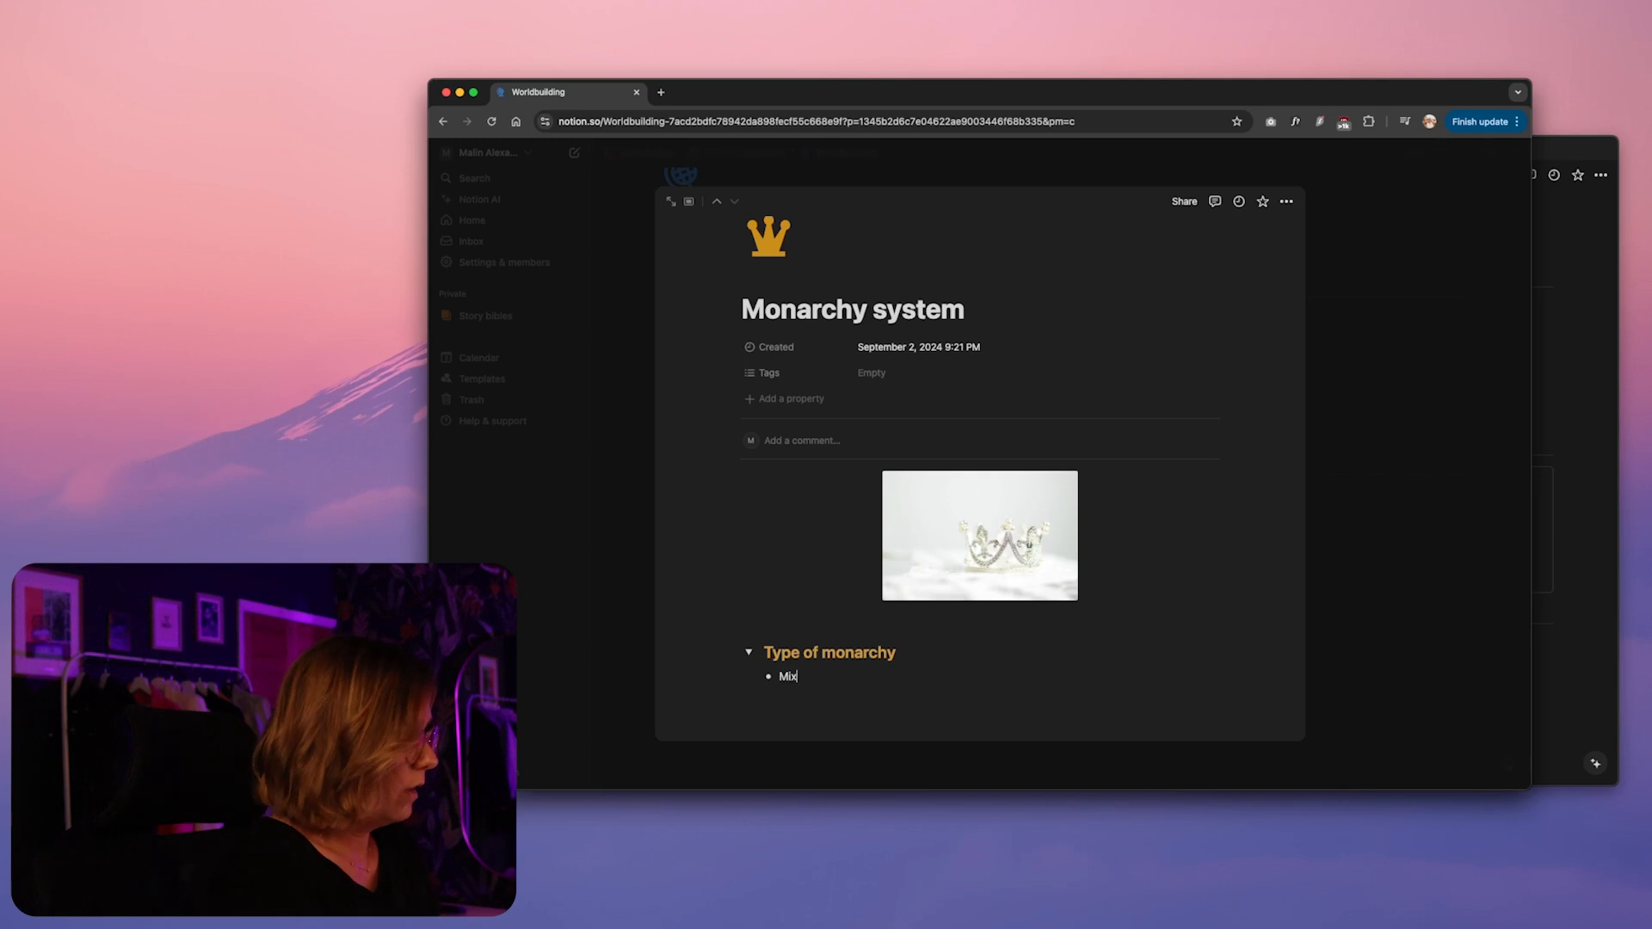
text( of succession)
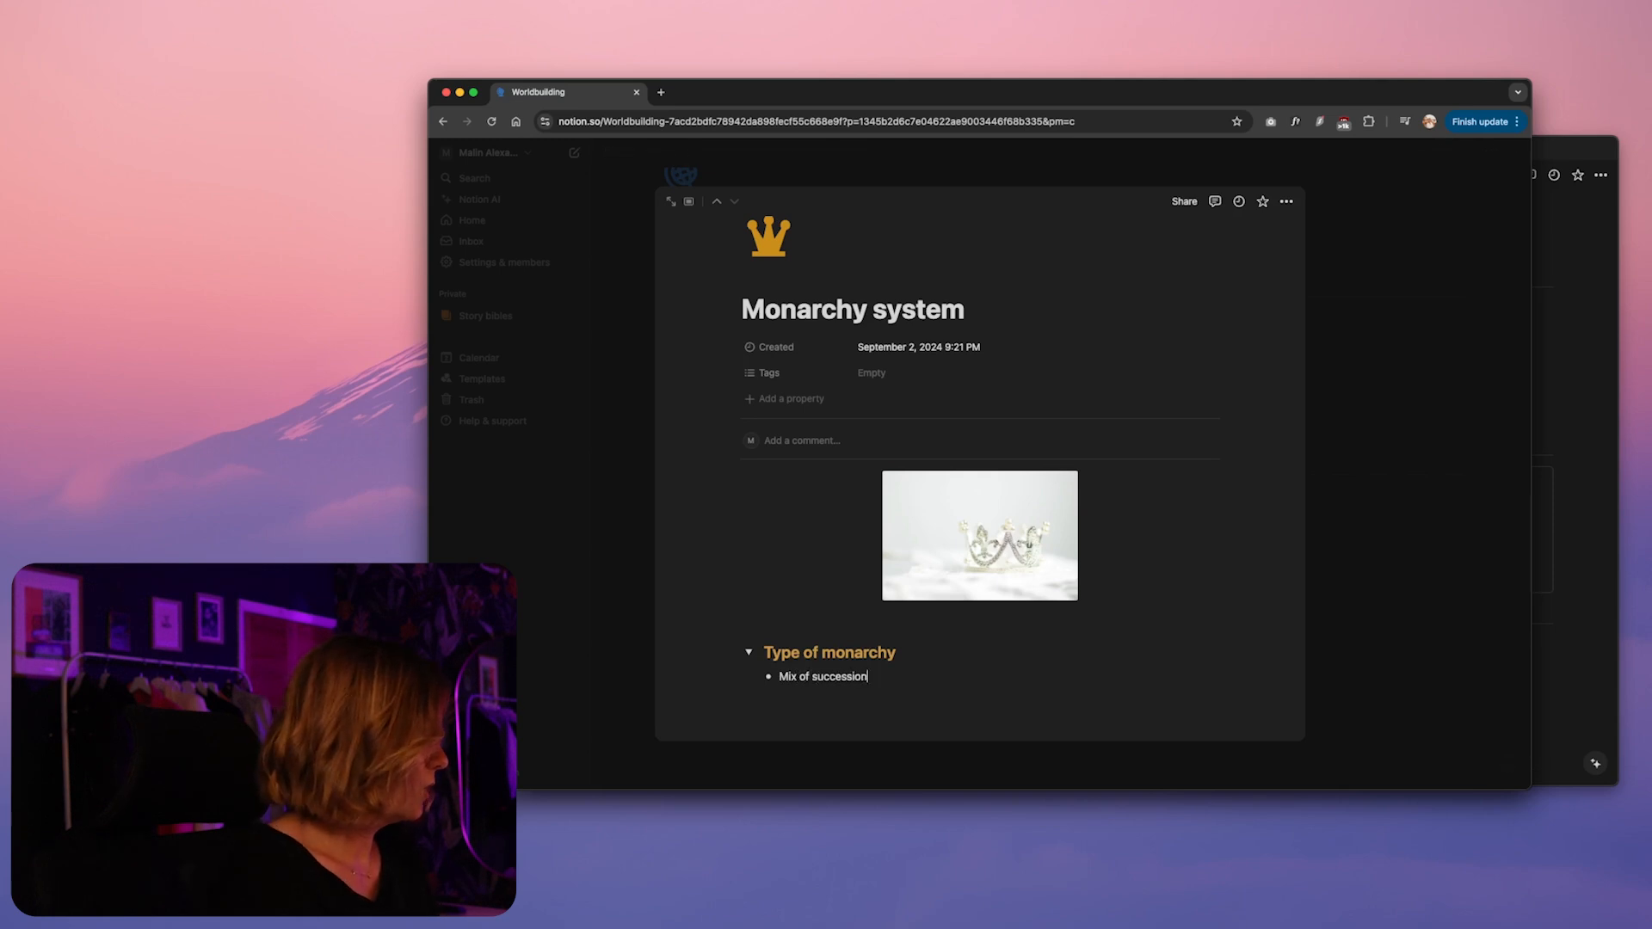
text( and elective)
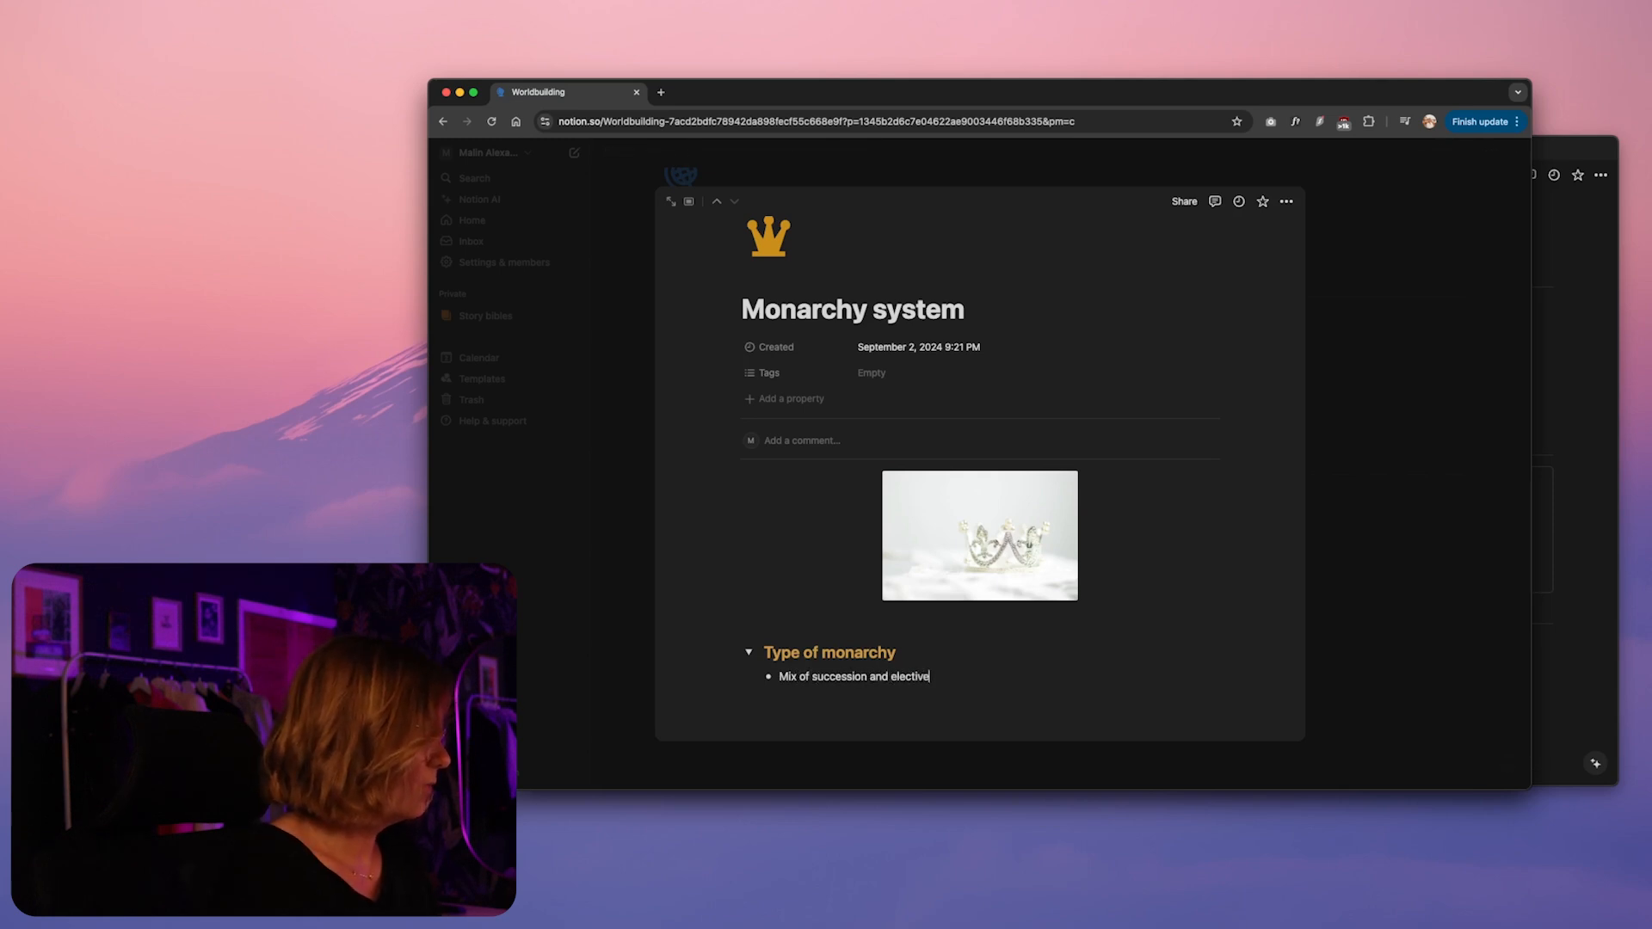
Add a nested bullet reading "Rotation of 6 families who get an Emperor elected from their "house" or family, each one after the other"
key(Return)
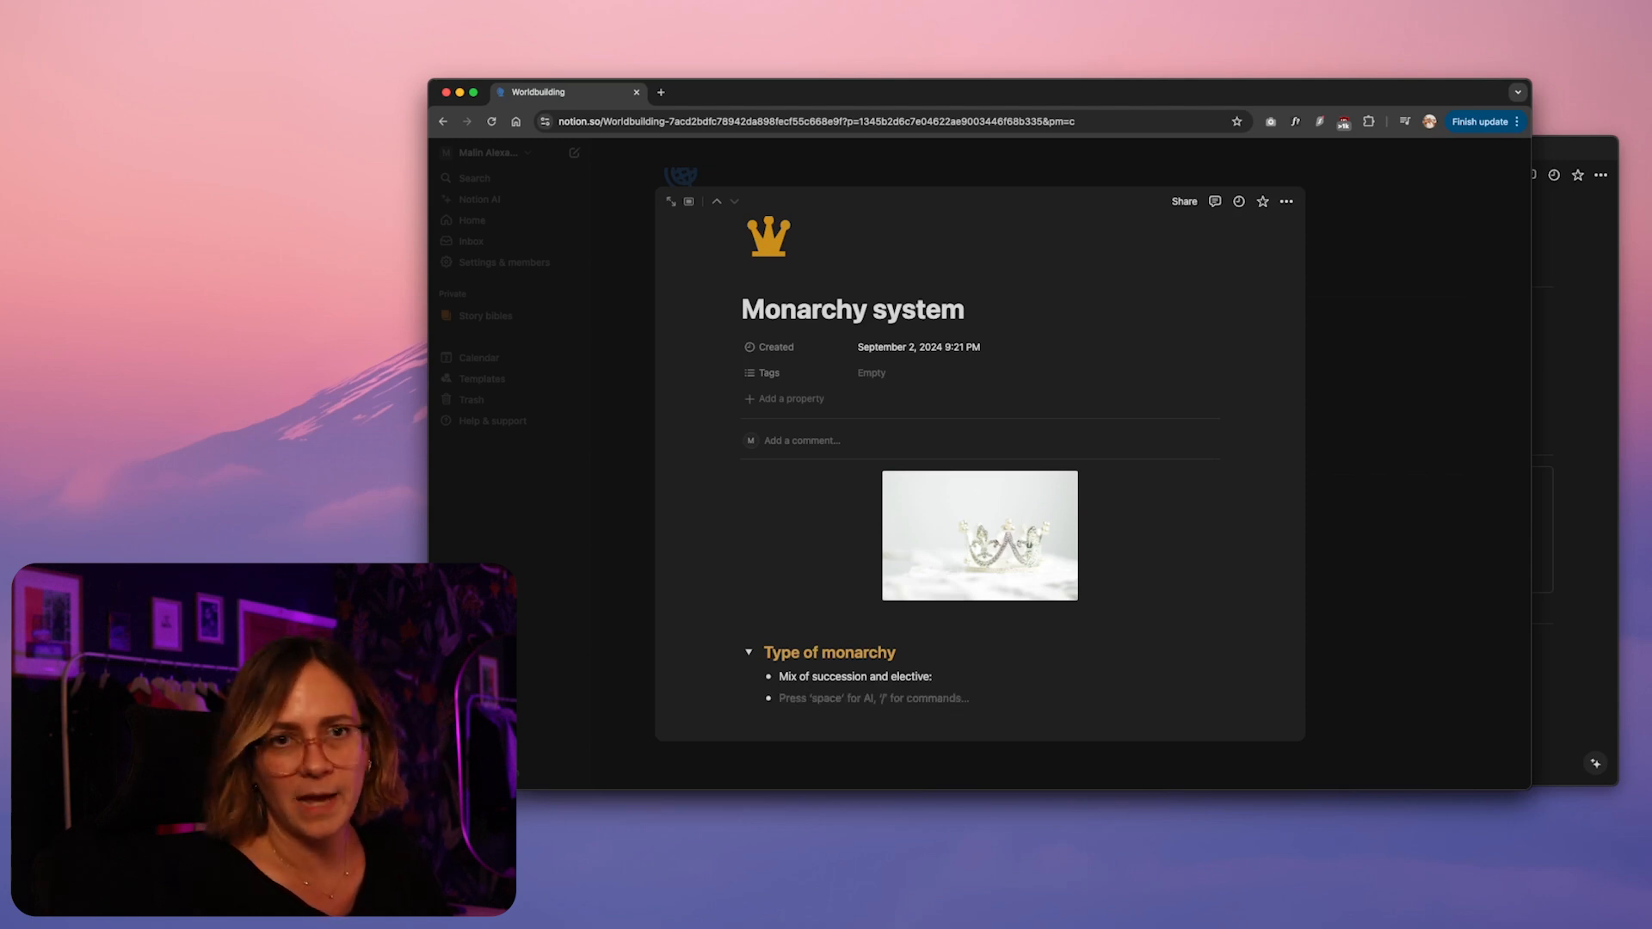
key(Tab)
scroll(946, 707, down, 1)
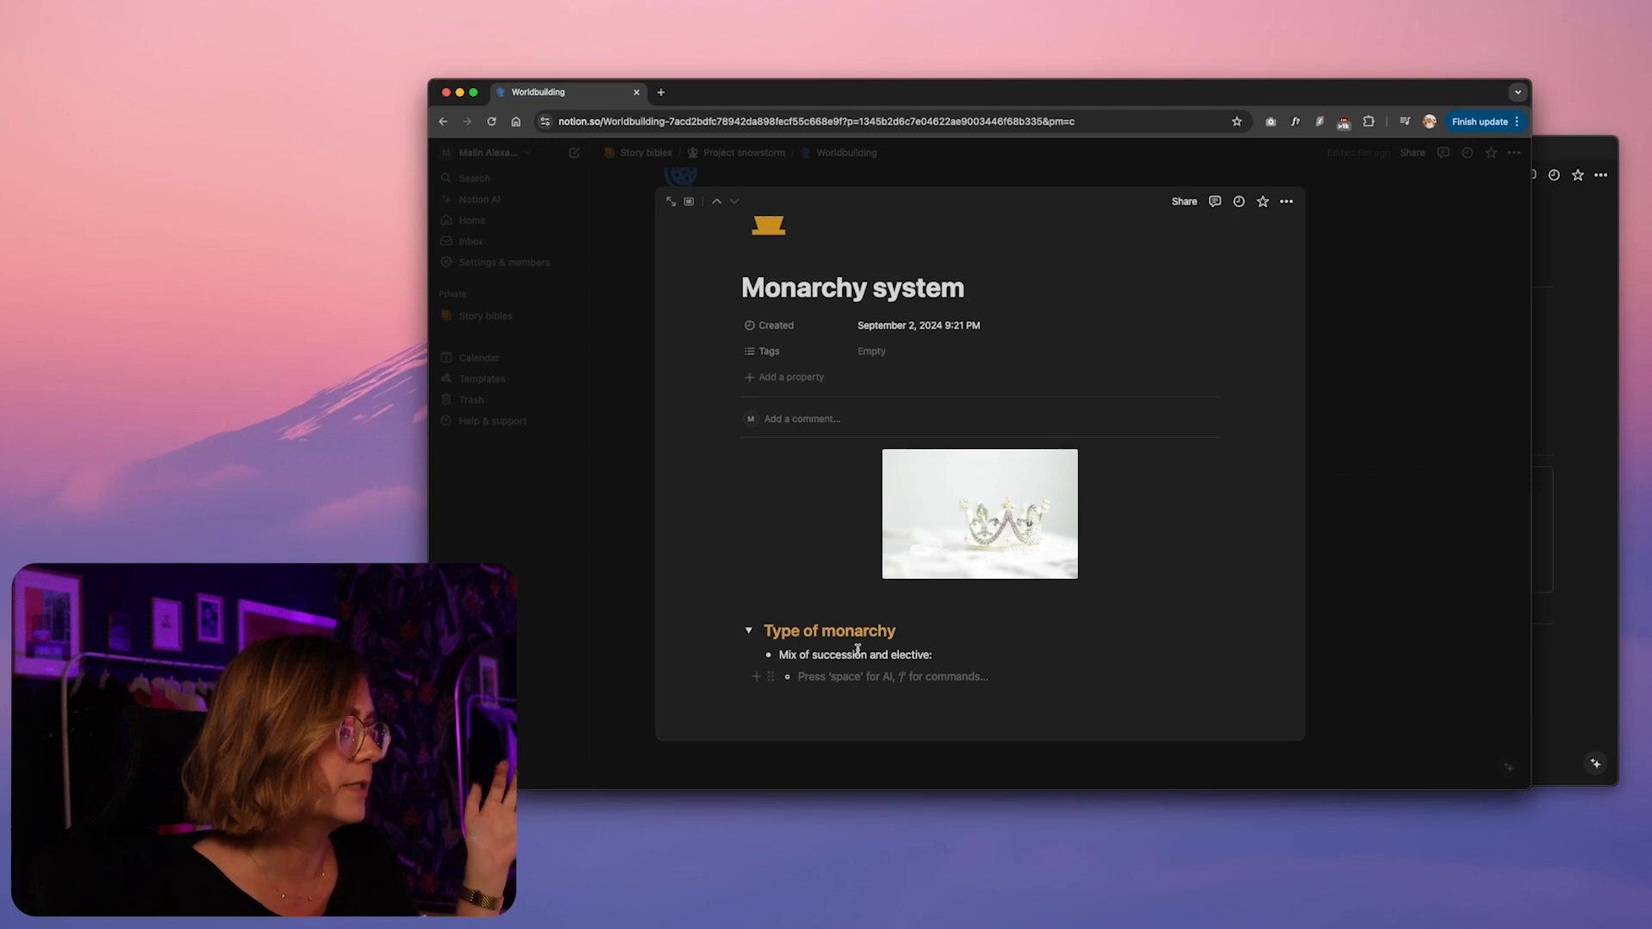
text(Rotation of 6 families who get an )
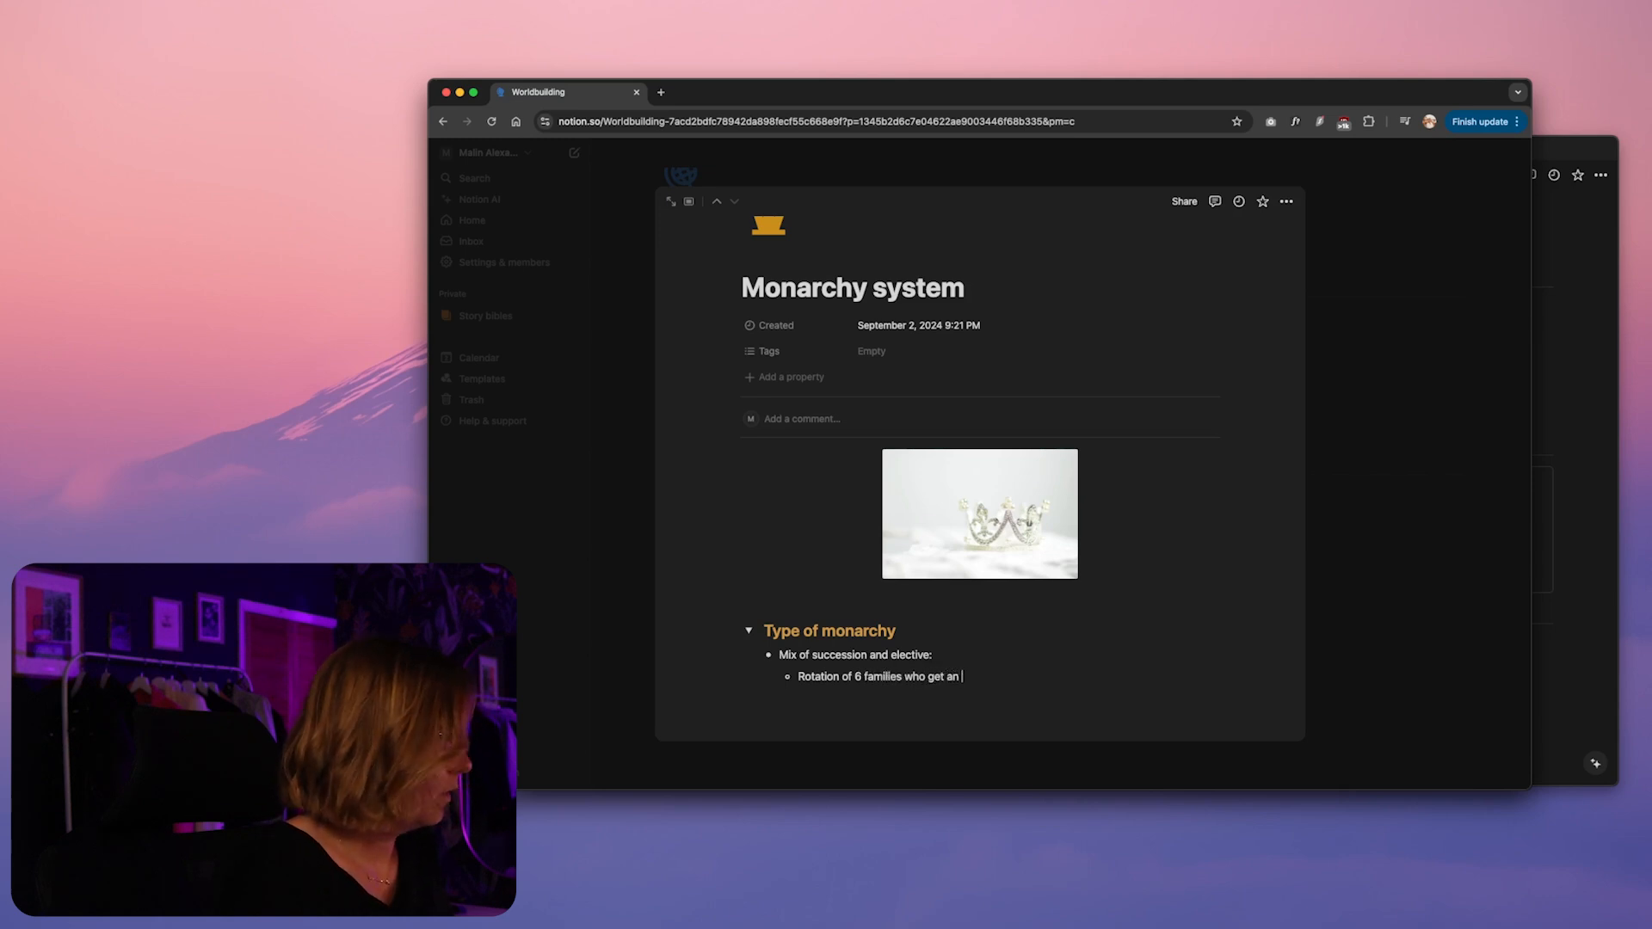
text(Emperor elected from th)
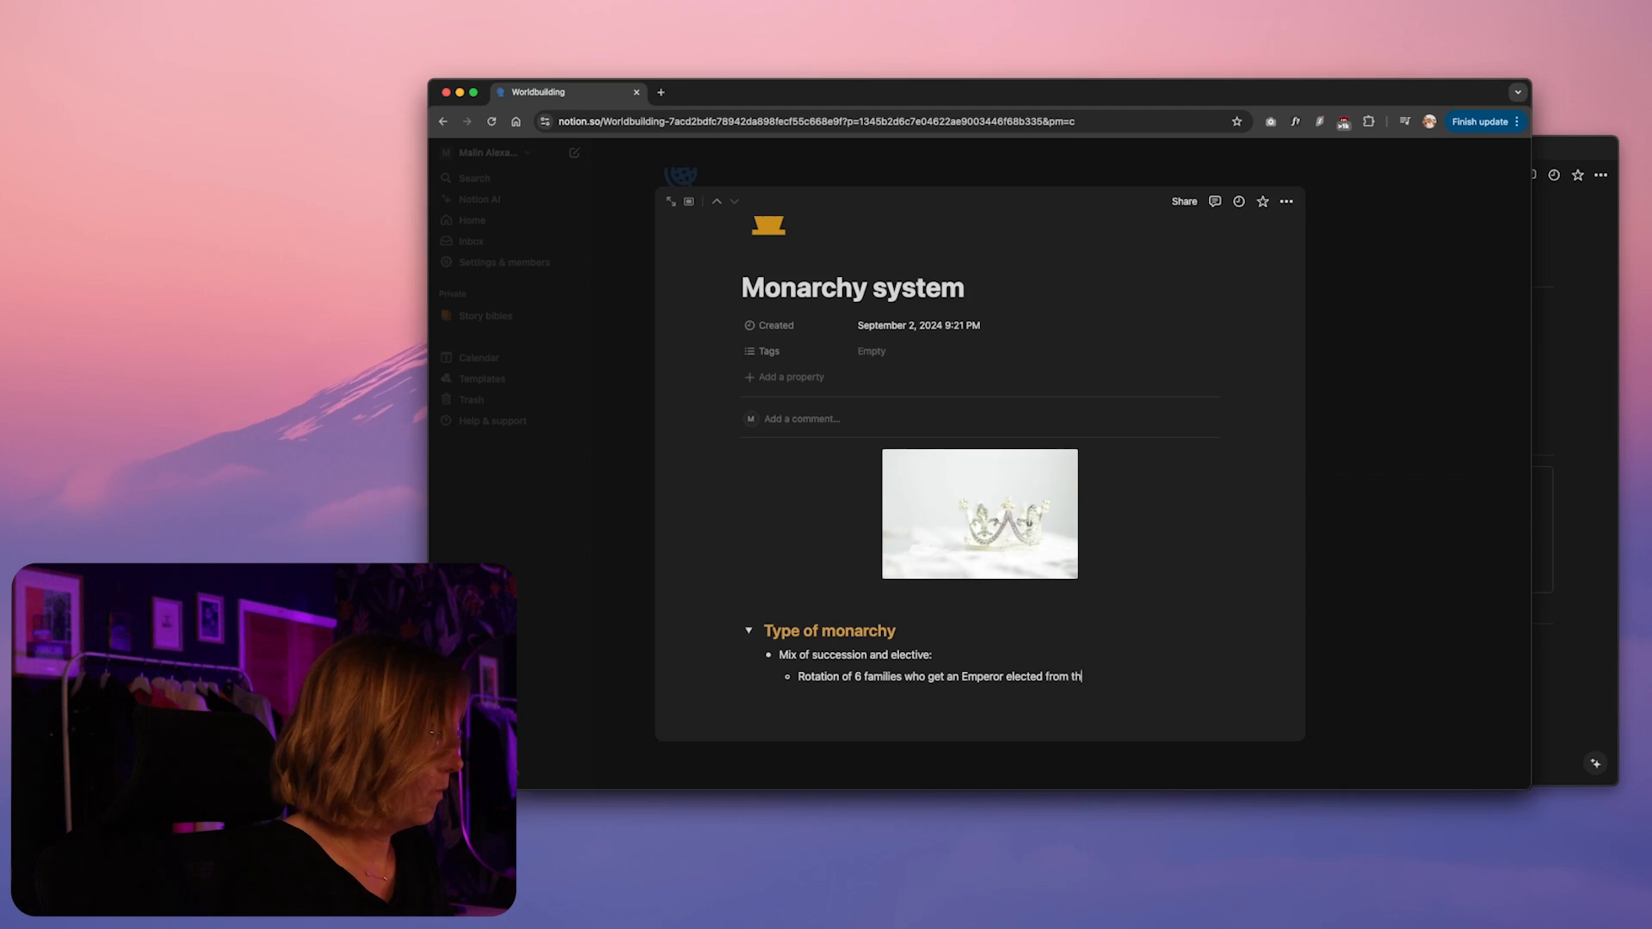
text(eir "house" or family, each one after the other)
Add a nested bullet starting "Valois's family decided to retire themselves from the opportunity to get the title"
key(Return)
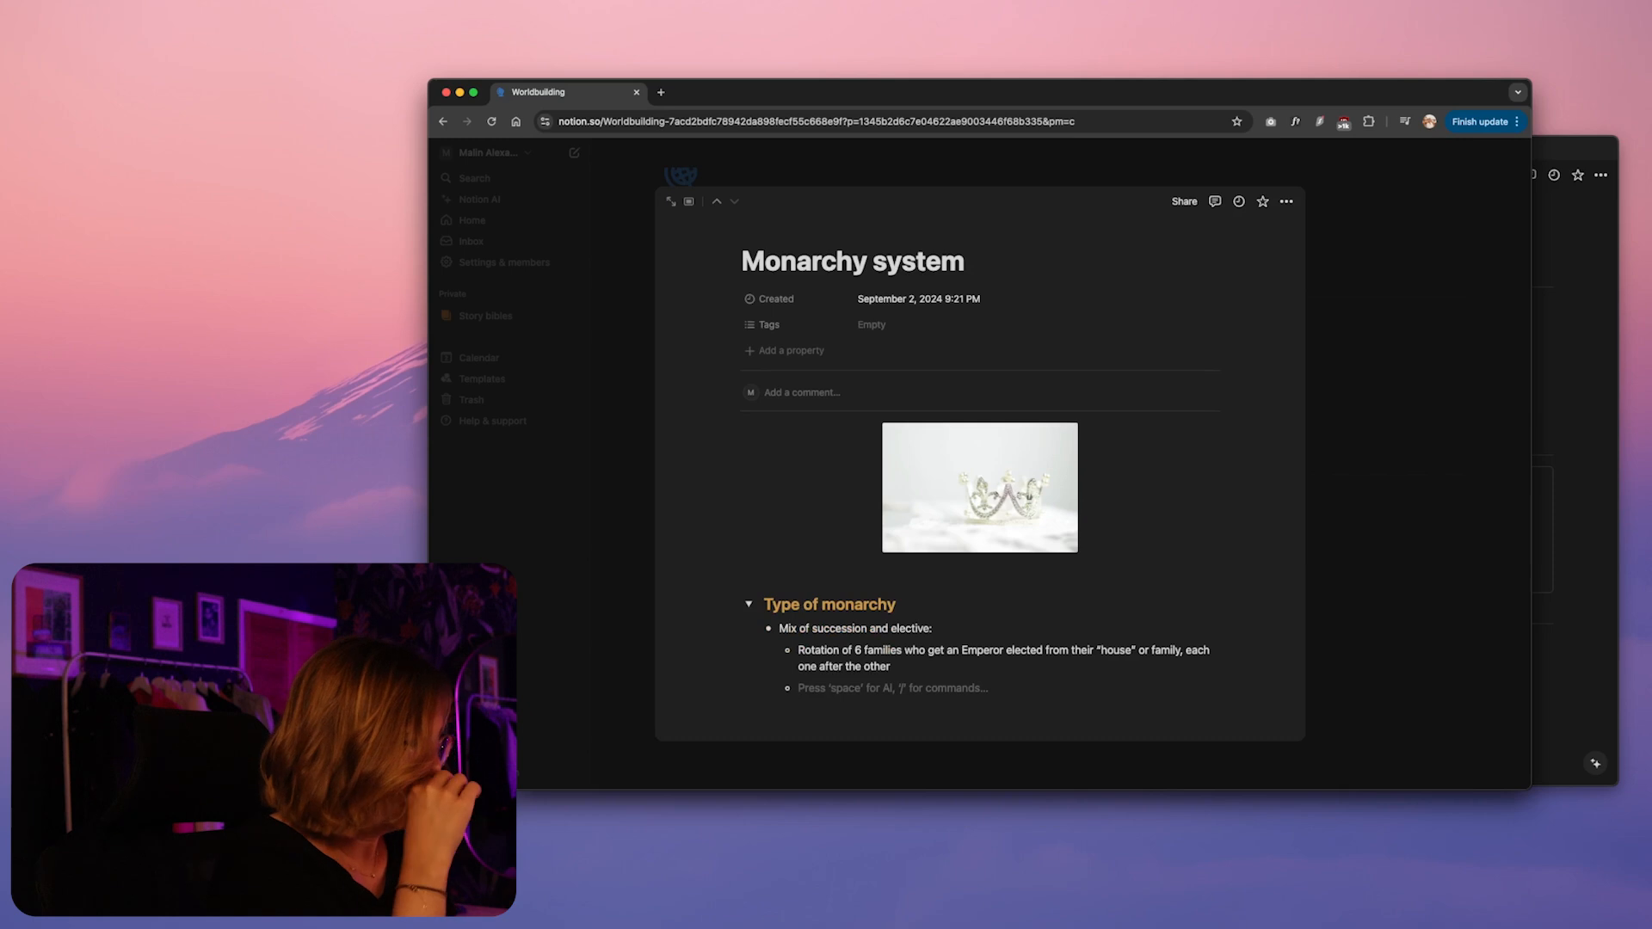
text(V)
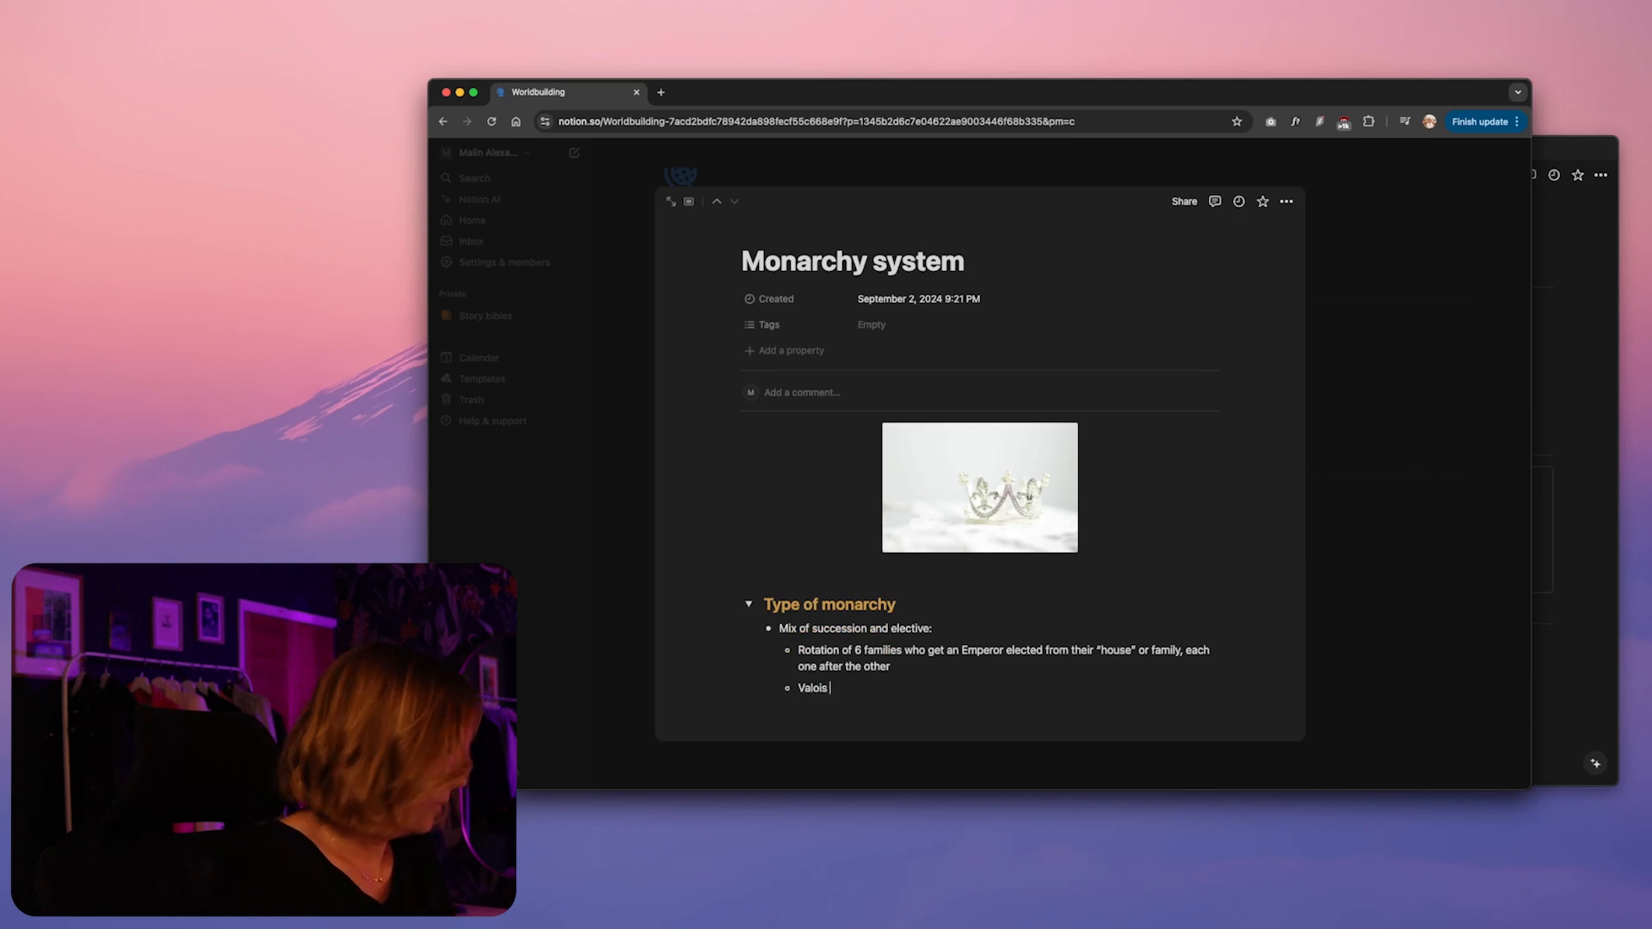
text(alois's family decided to)
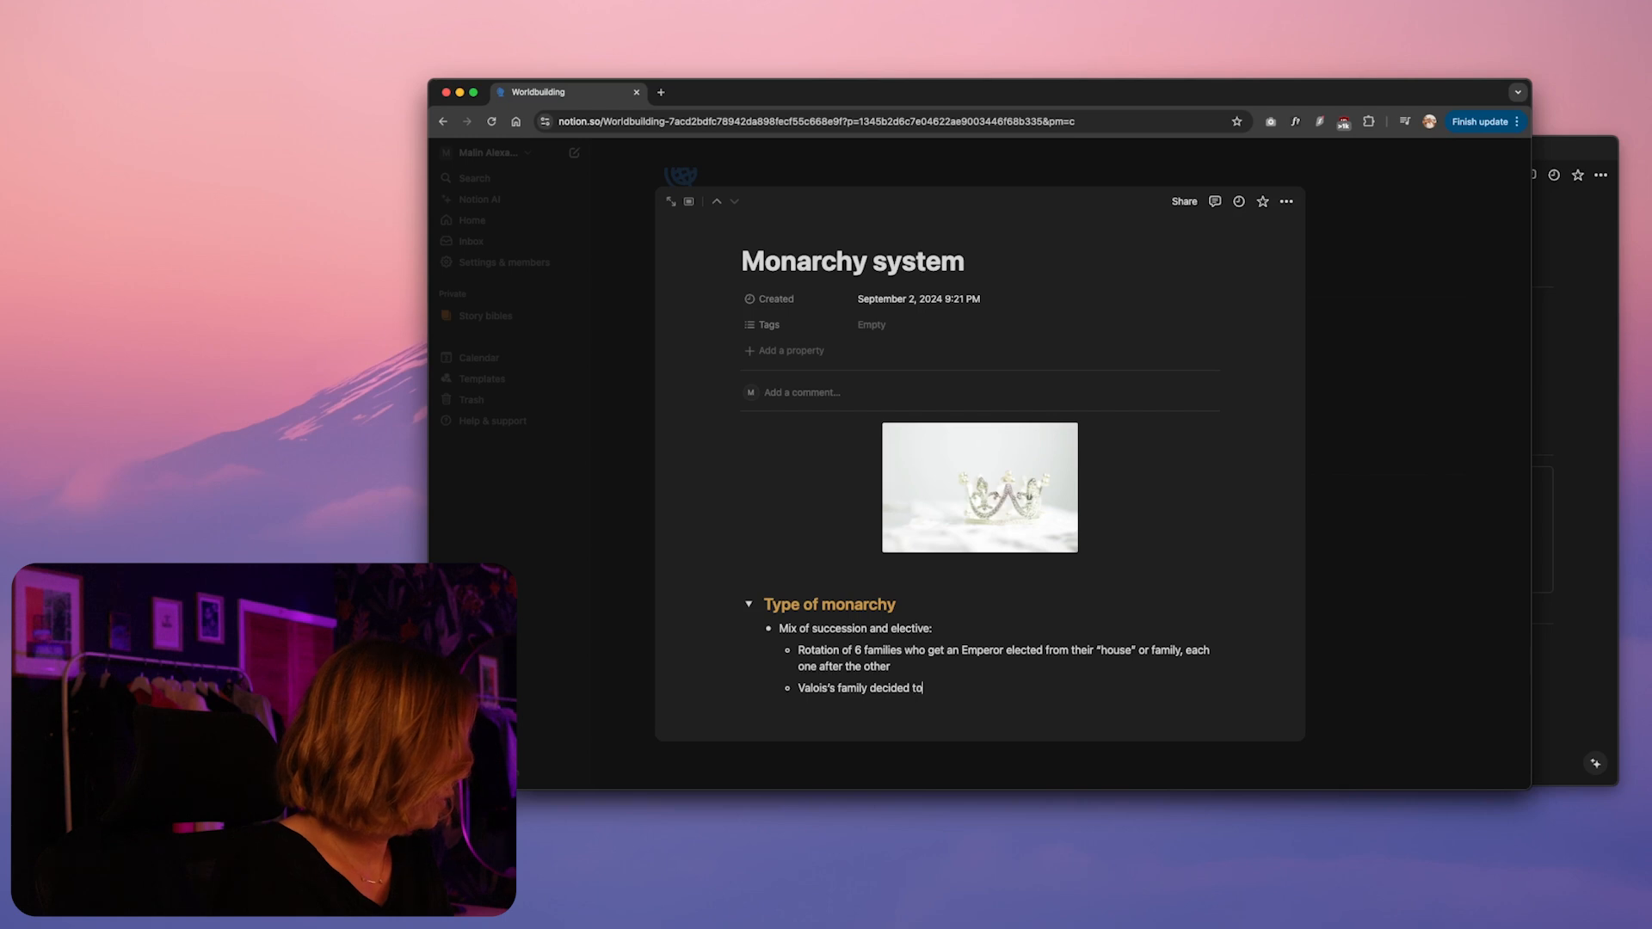
text( retire themselves from the opportunity to get the tit)
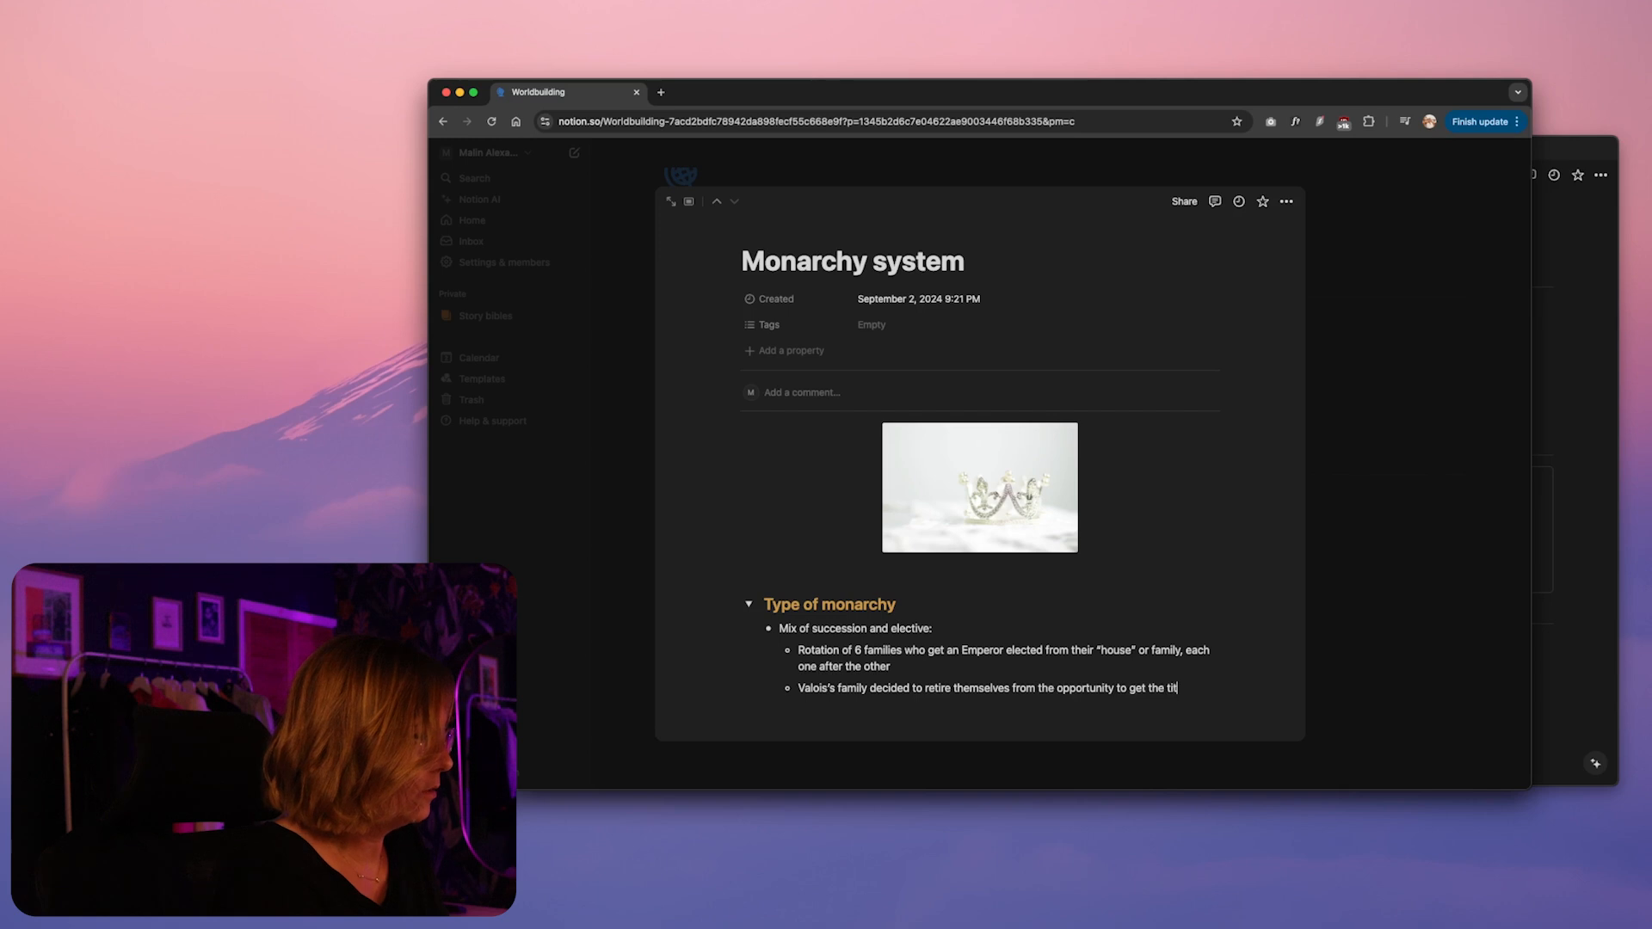
text(le, out of the rotat)
Finish the bullet: "out of the rotation (his grandfather?). Maybe after discovering how they came to power in the first place. Instead, they gained the title of Archduke."
text(ion (his grandfather?). Maybe after discovering how they came to power in the first place. Instead, they gained the title of Archduke.)
key(Return)
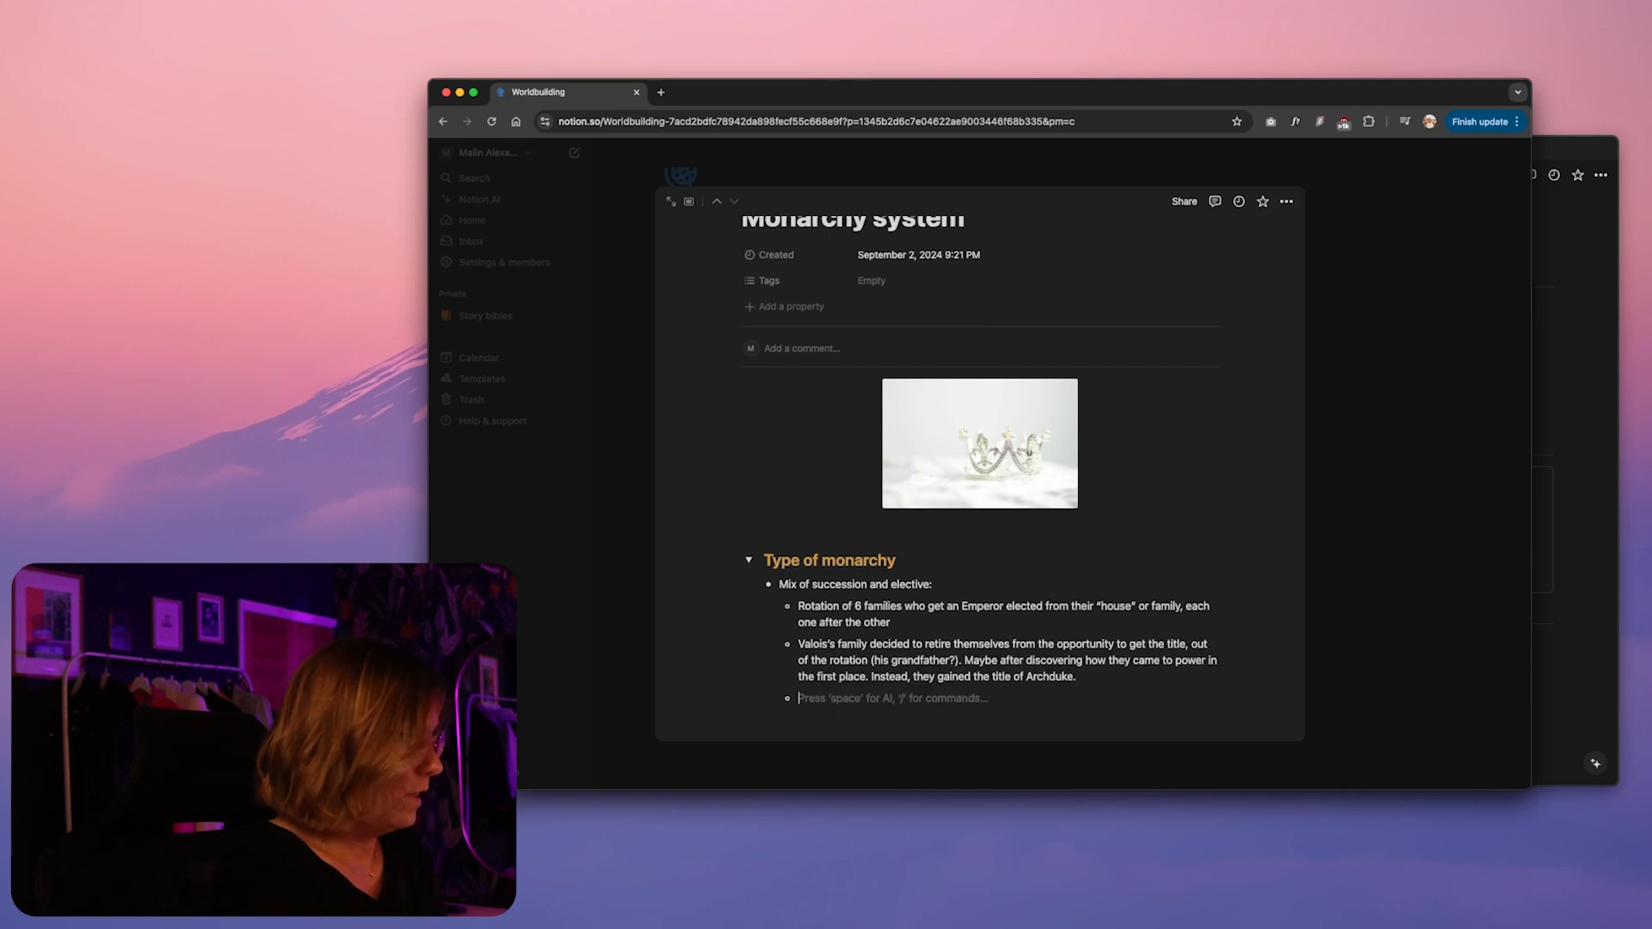
Add nested bullets on all families holding Prince and Princess titles and on the Emperor hoping to marry the Princess to Valois to stay in power
text(The Empero)
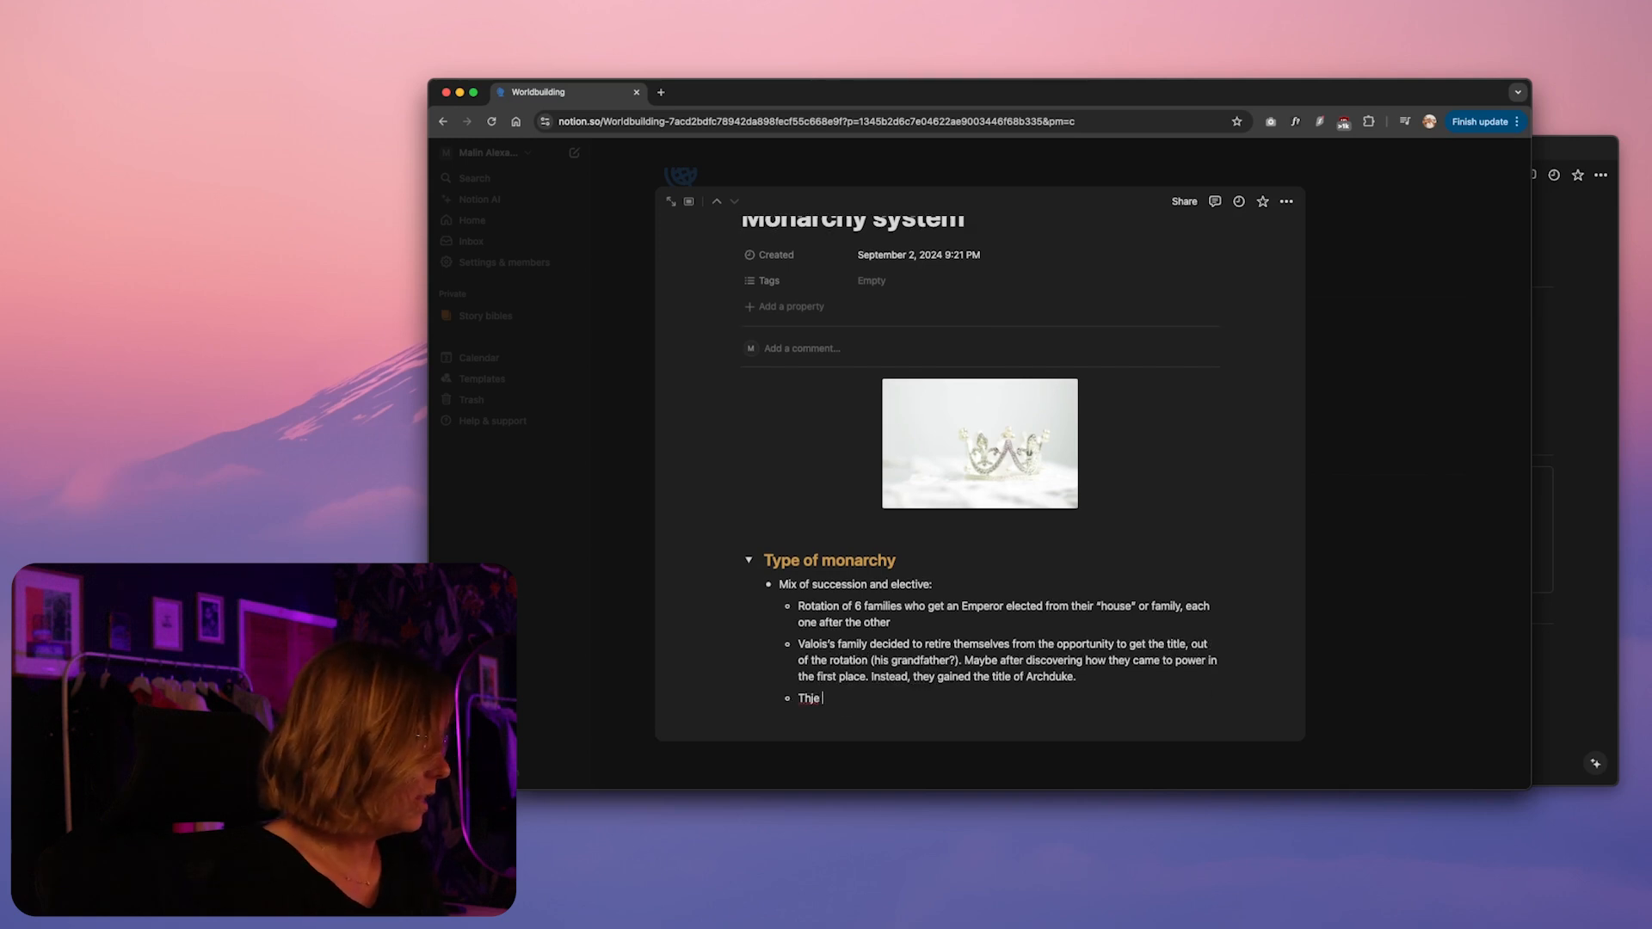
text(r hoped to marry the Princess)
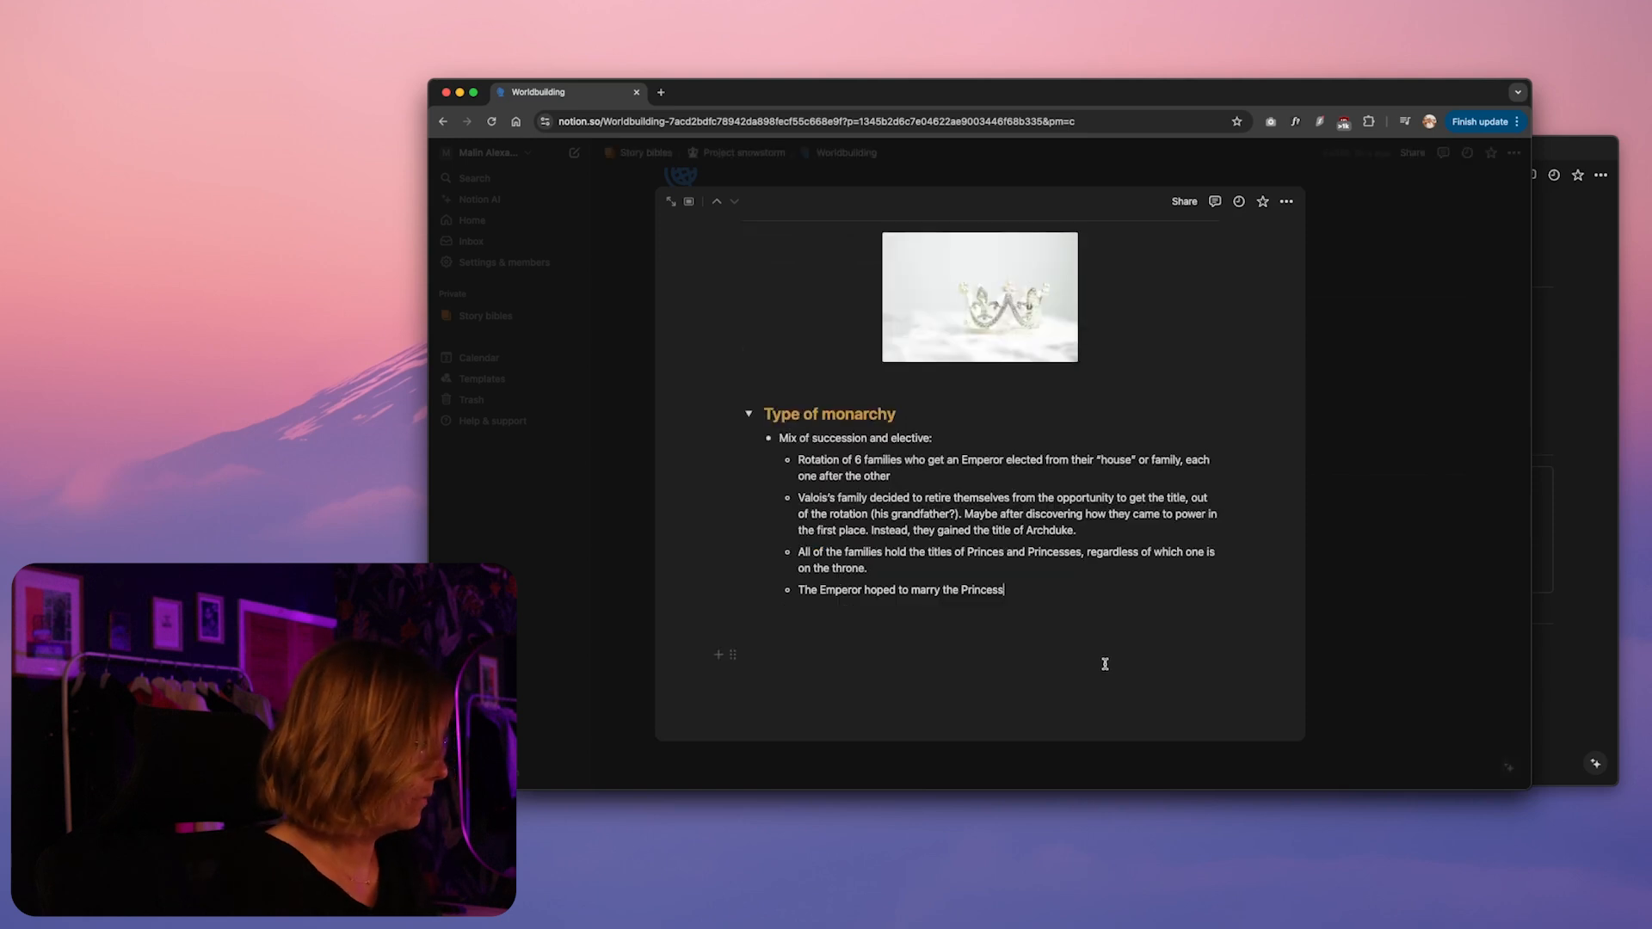
text(to Va)
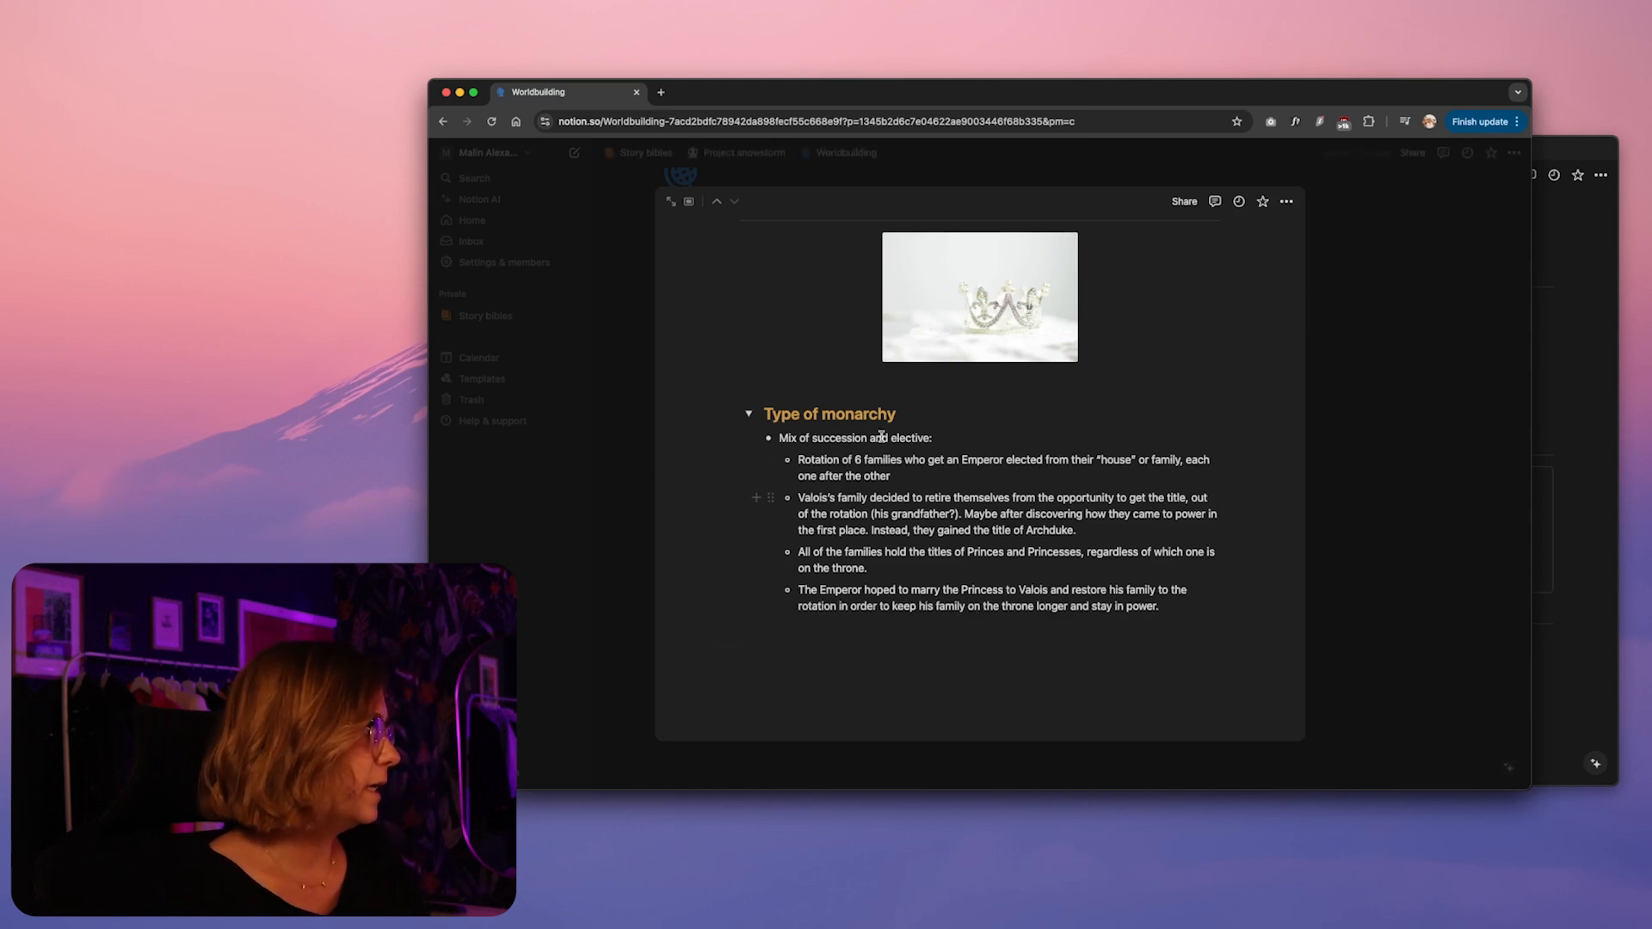
Turn the bullet about the Emperor hoping to marry the Princess to Valois into a callout
scroll(881, 510, up, 3)
scroll(881, 510, down, 3)
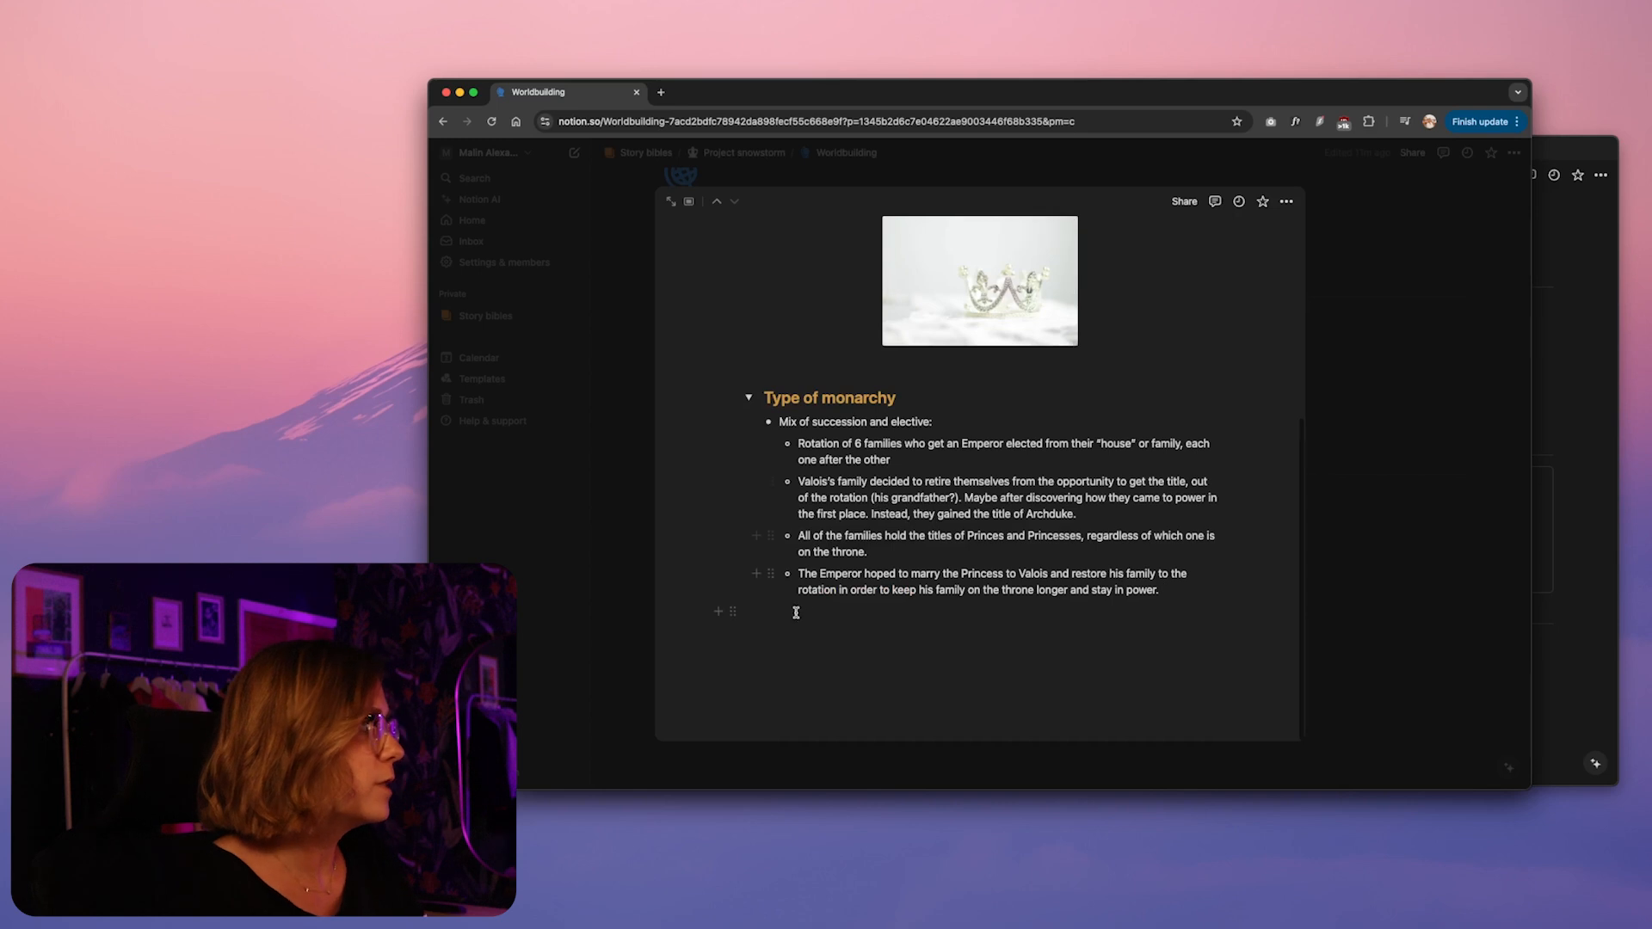
click(770, 573)
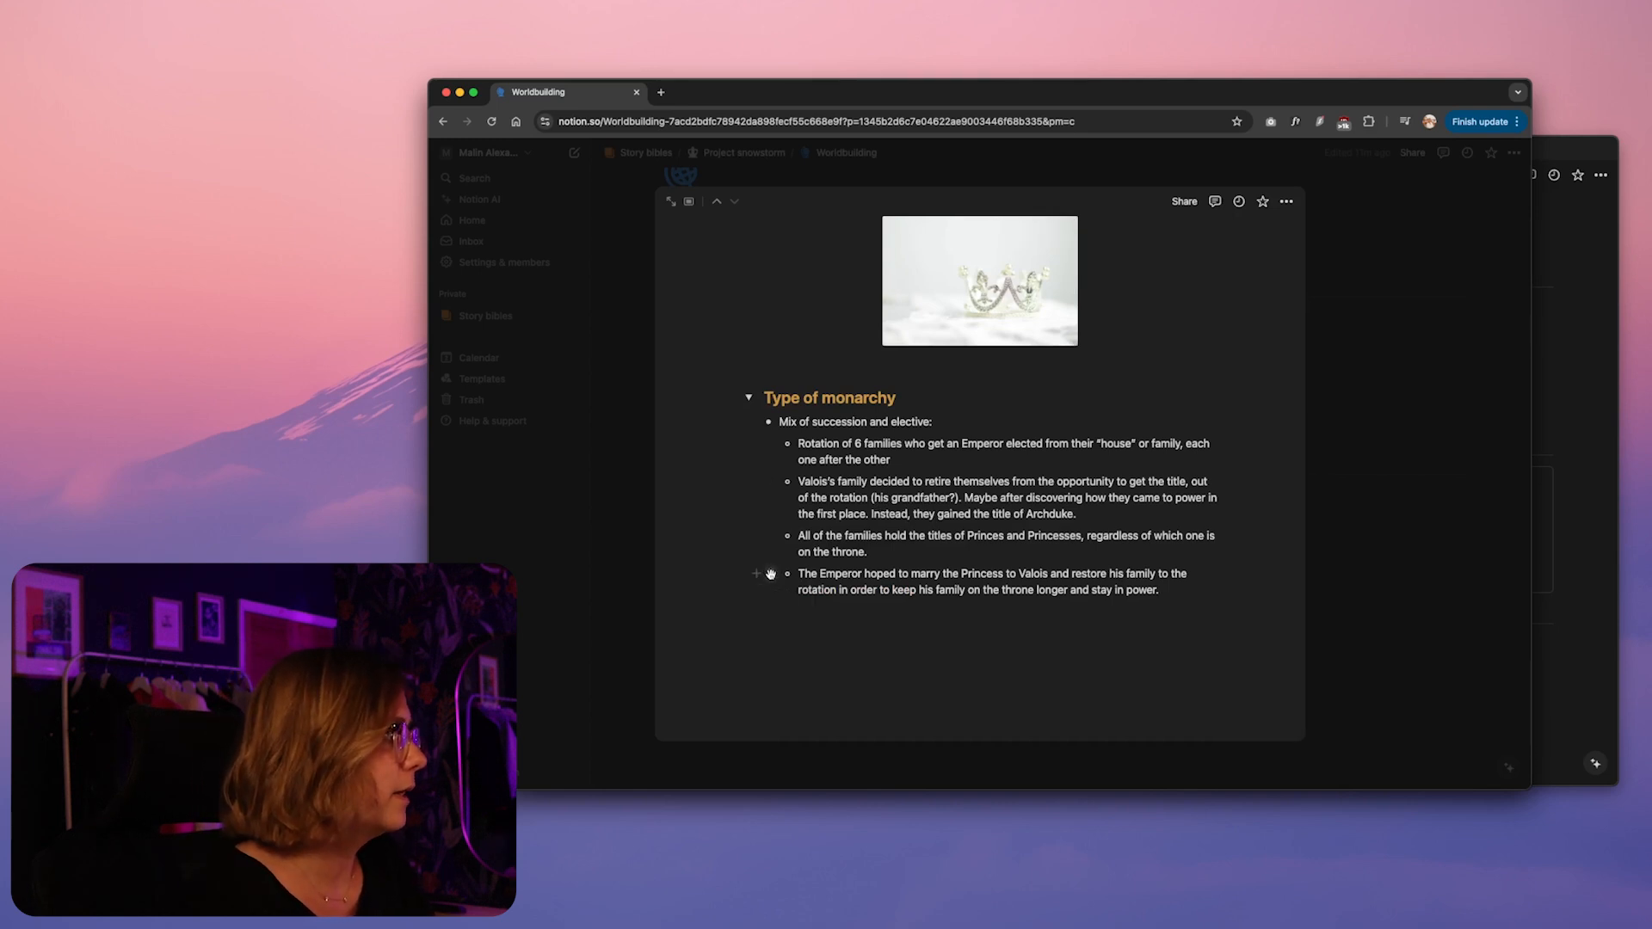
mouse_move(733, 589)
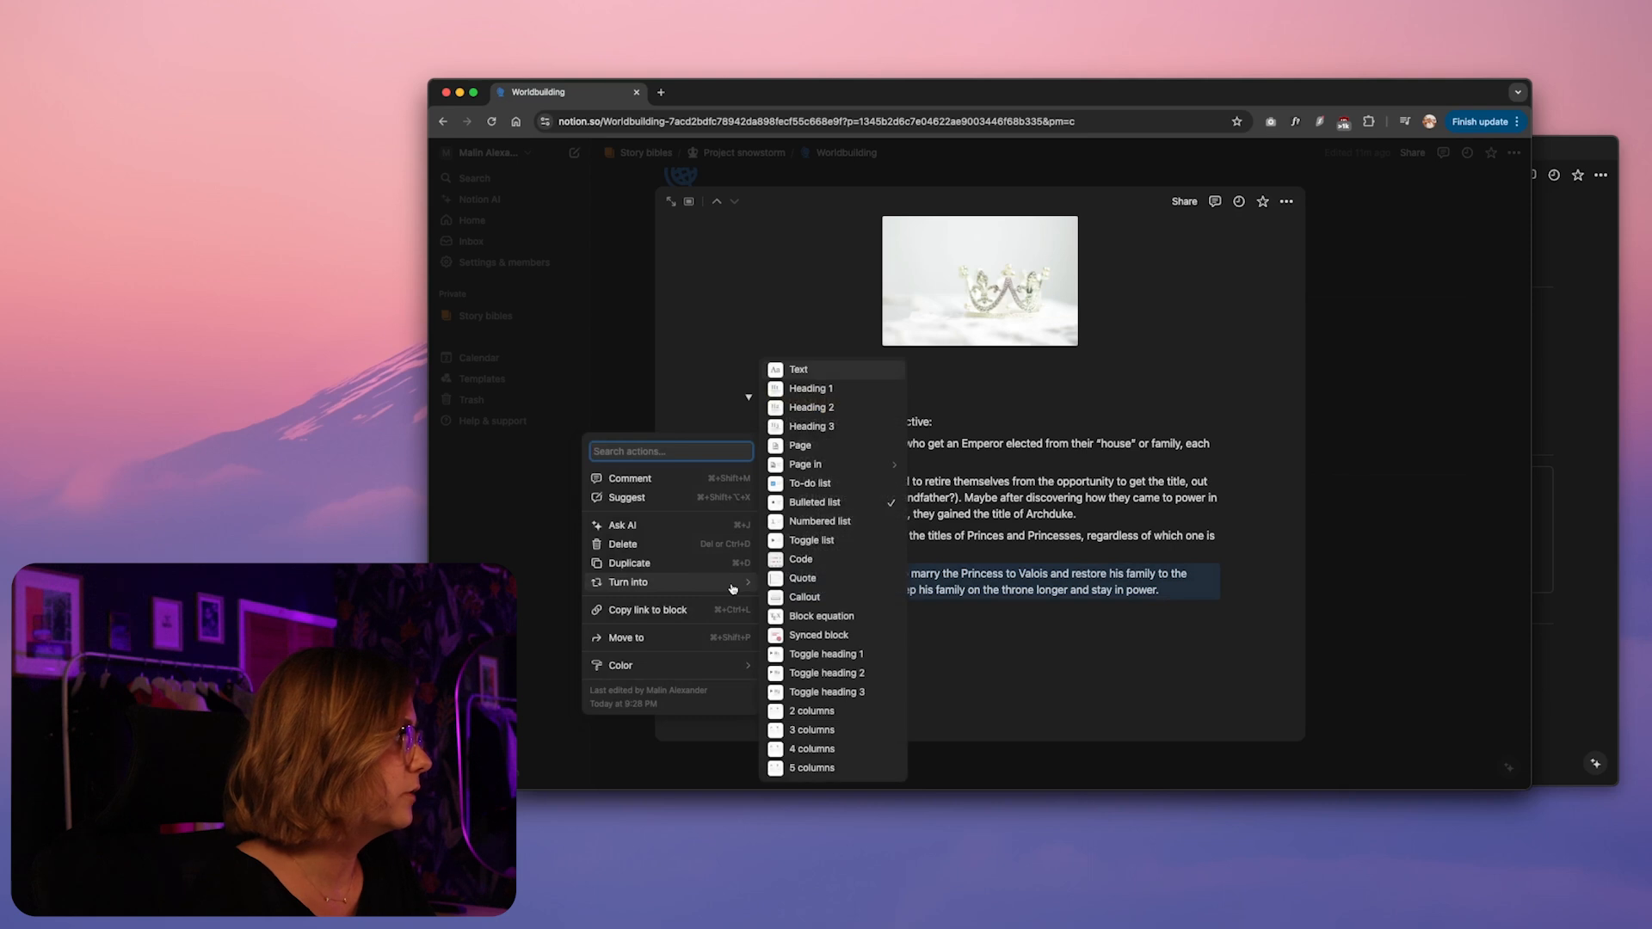
click(816, 599)
click(900, 602)
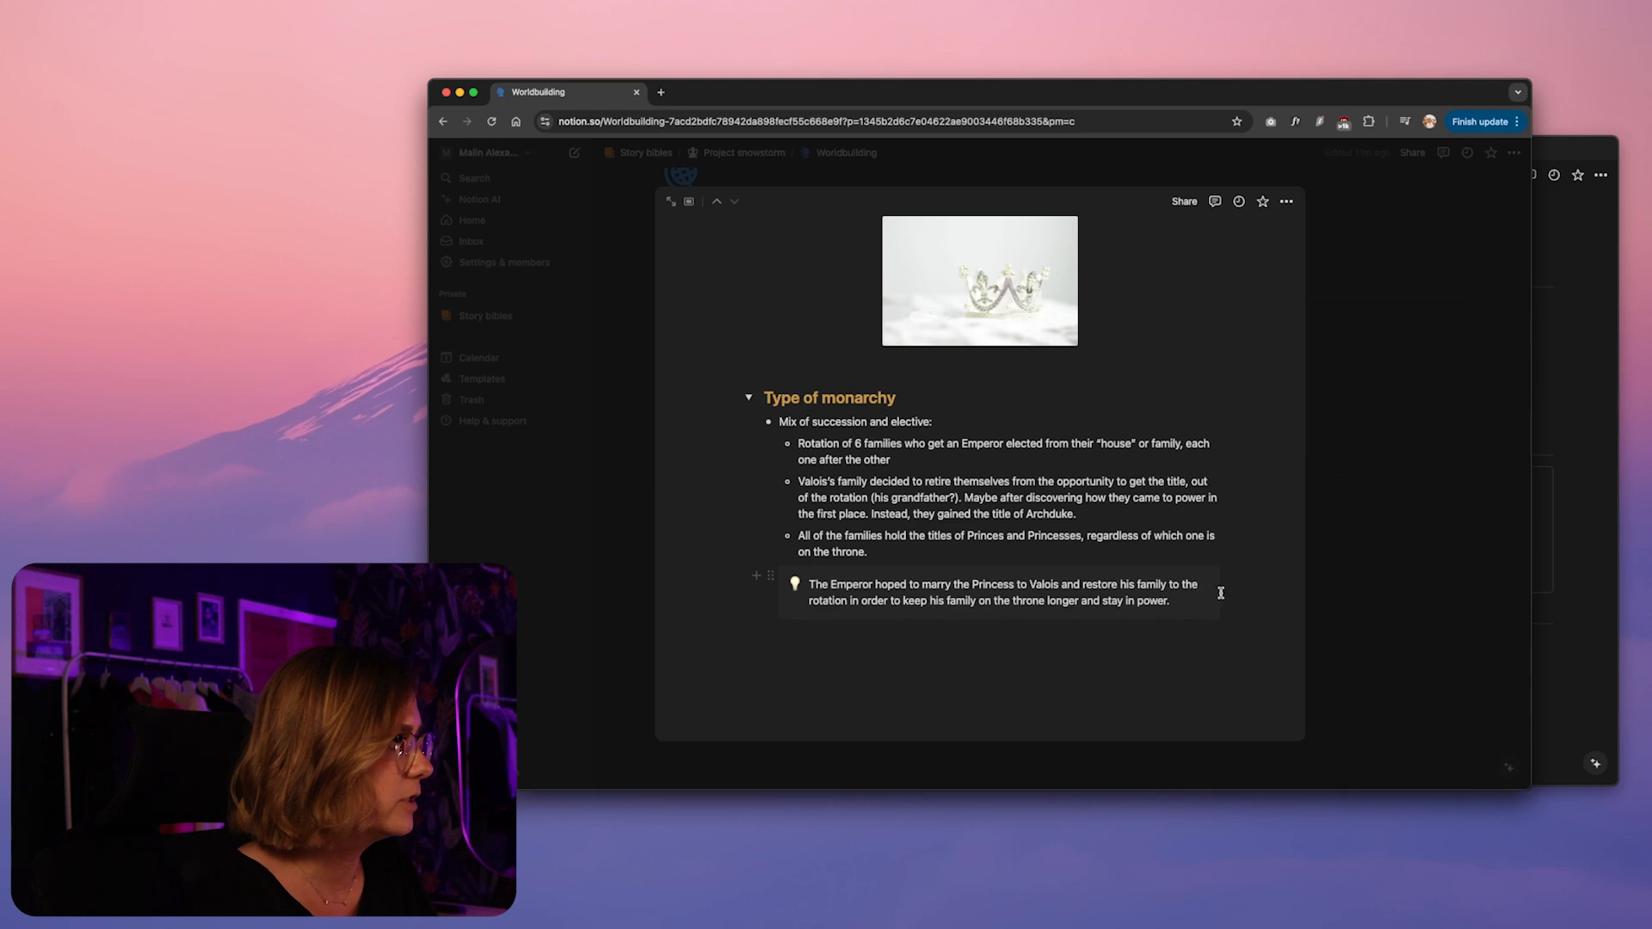
Give the callout about the Emperor's marriage plan a yellow background
click(770, 577)
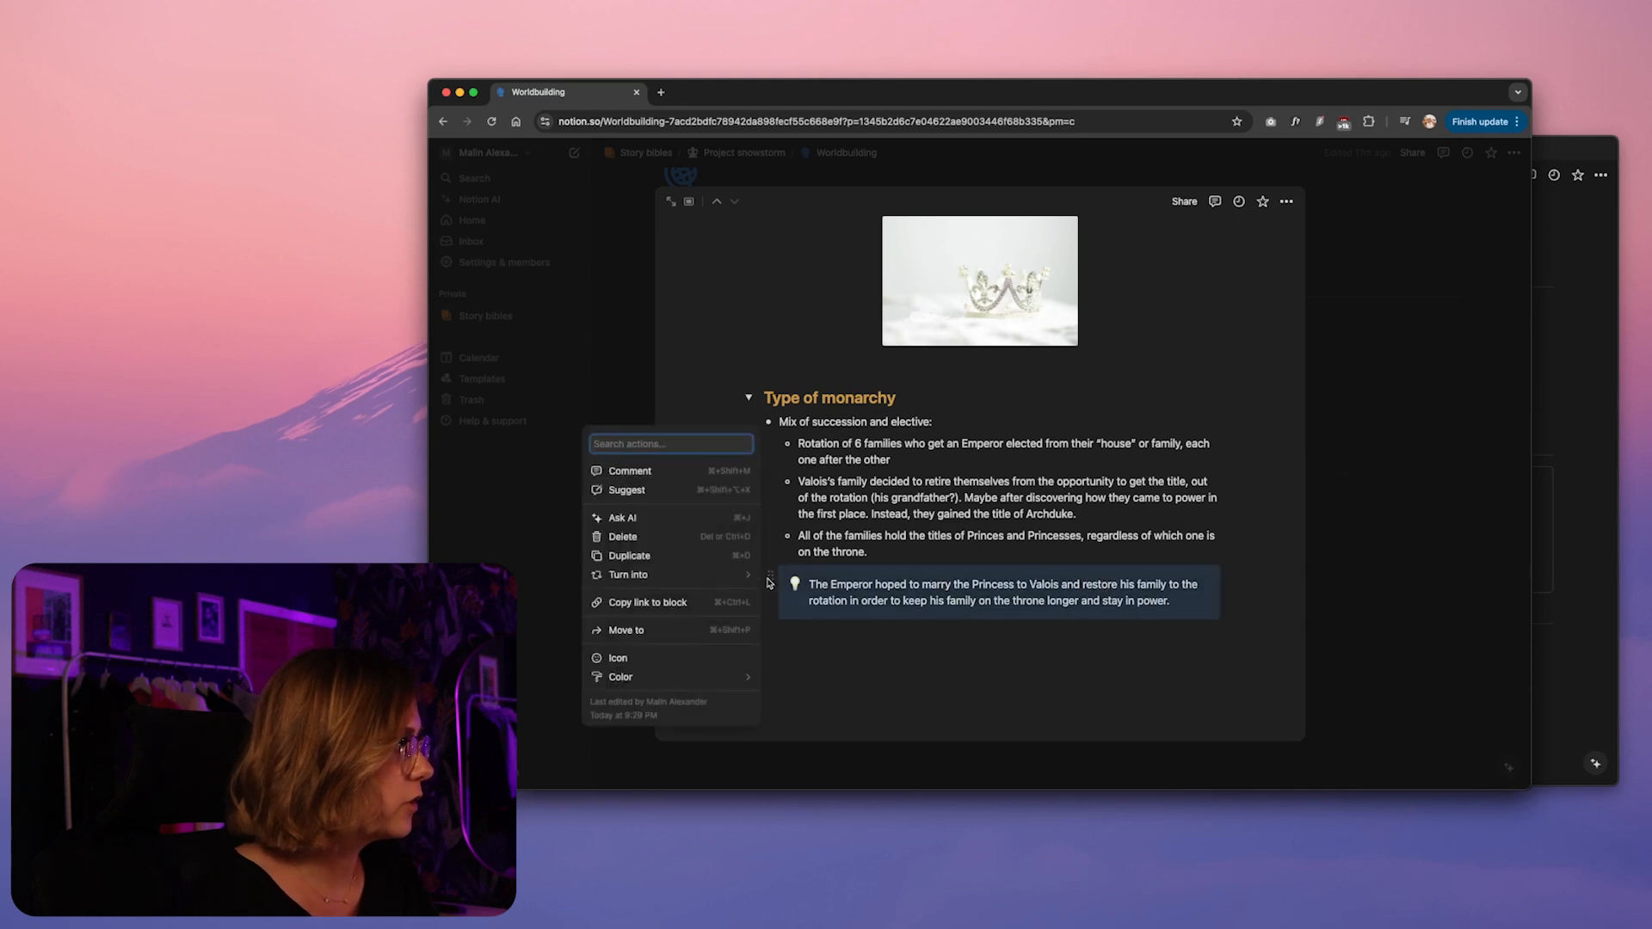
mouse_move(668, 677)
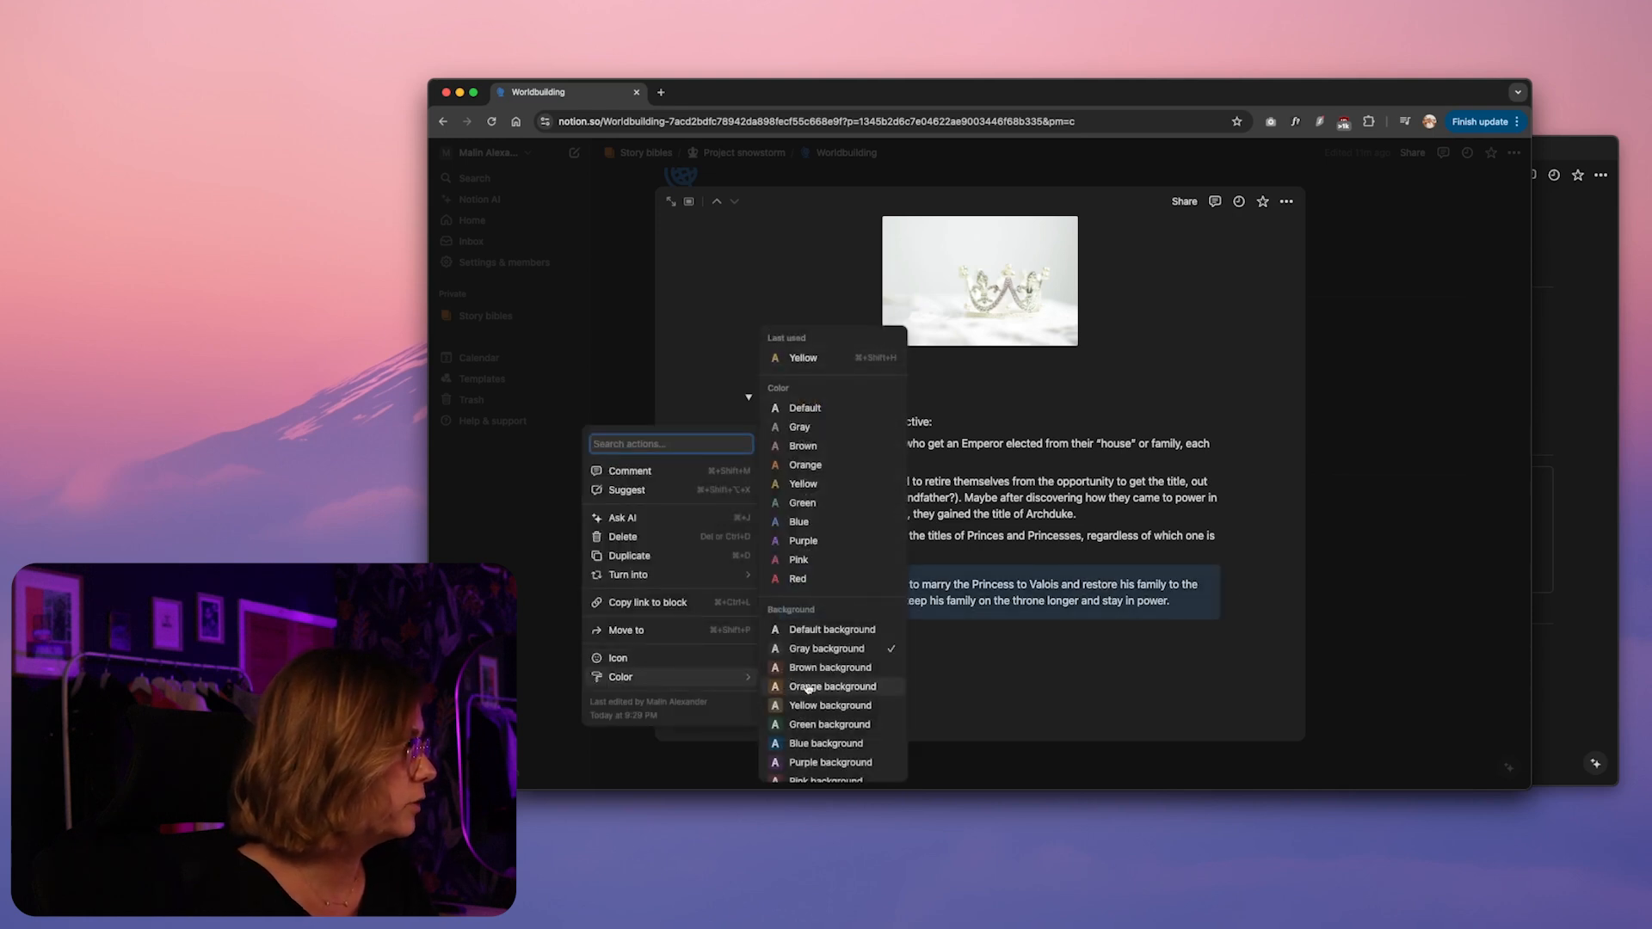
click(821, 705)
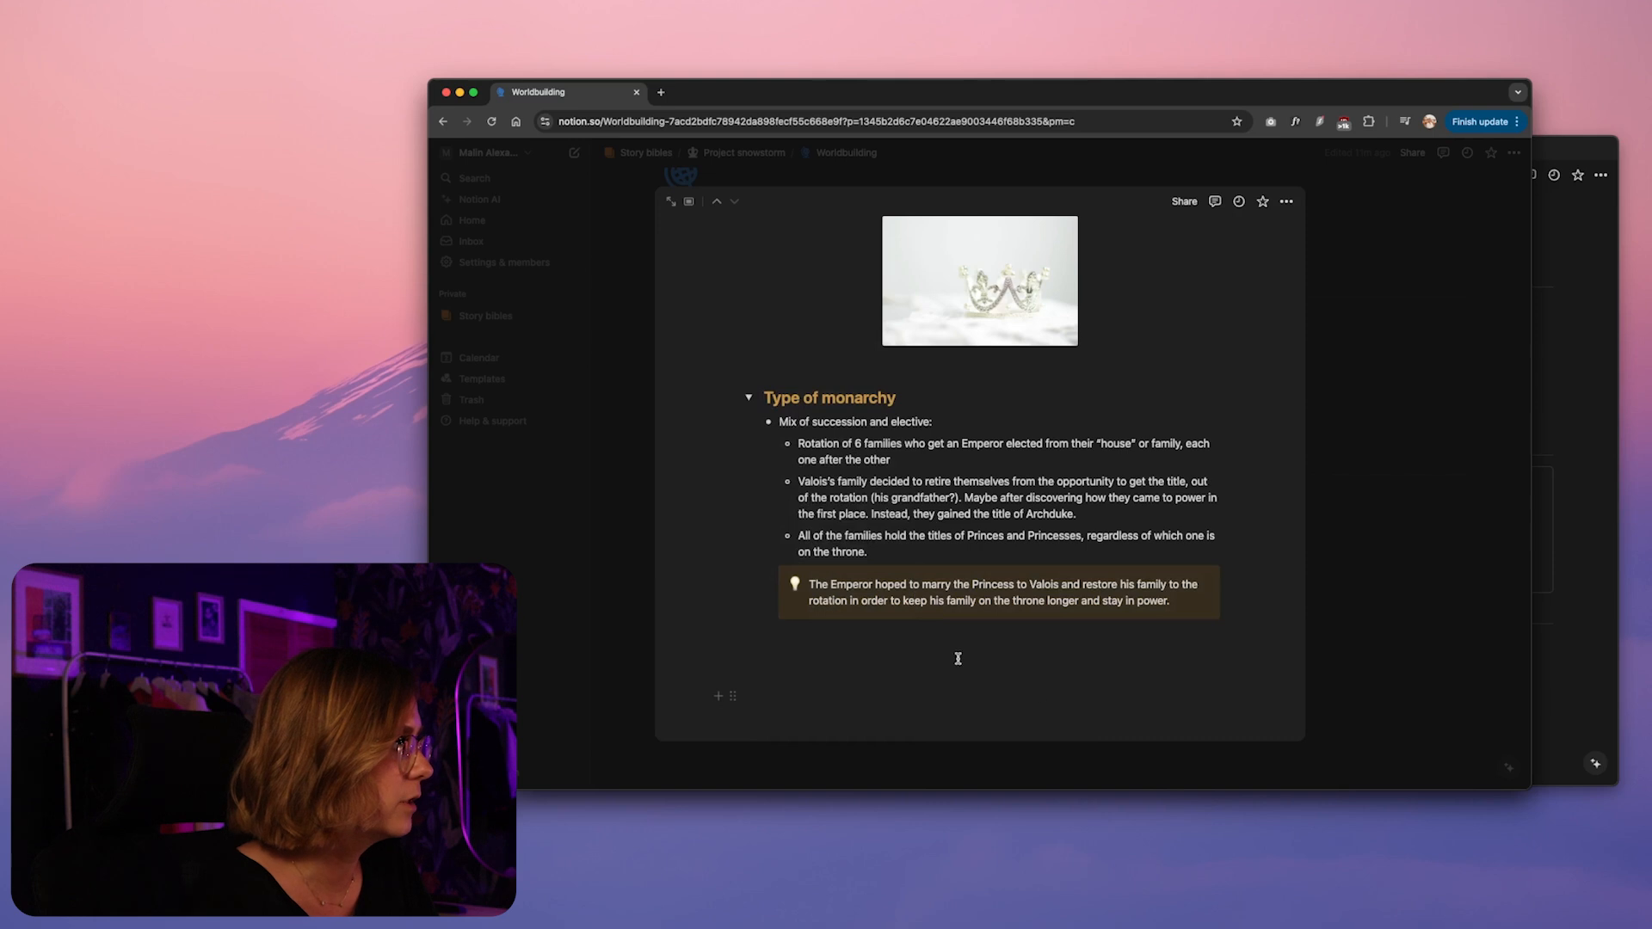
Replace the callout's light bulb emoji with a yellow fleur-de-lis icon
click(795, 585)
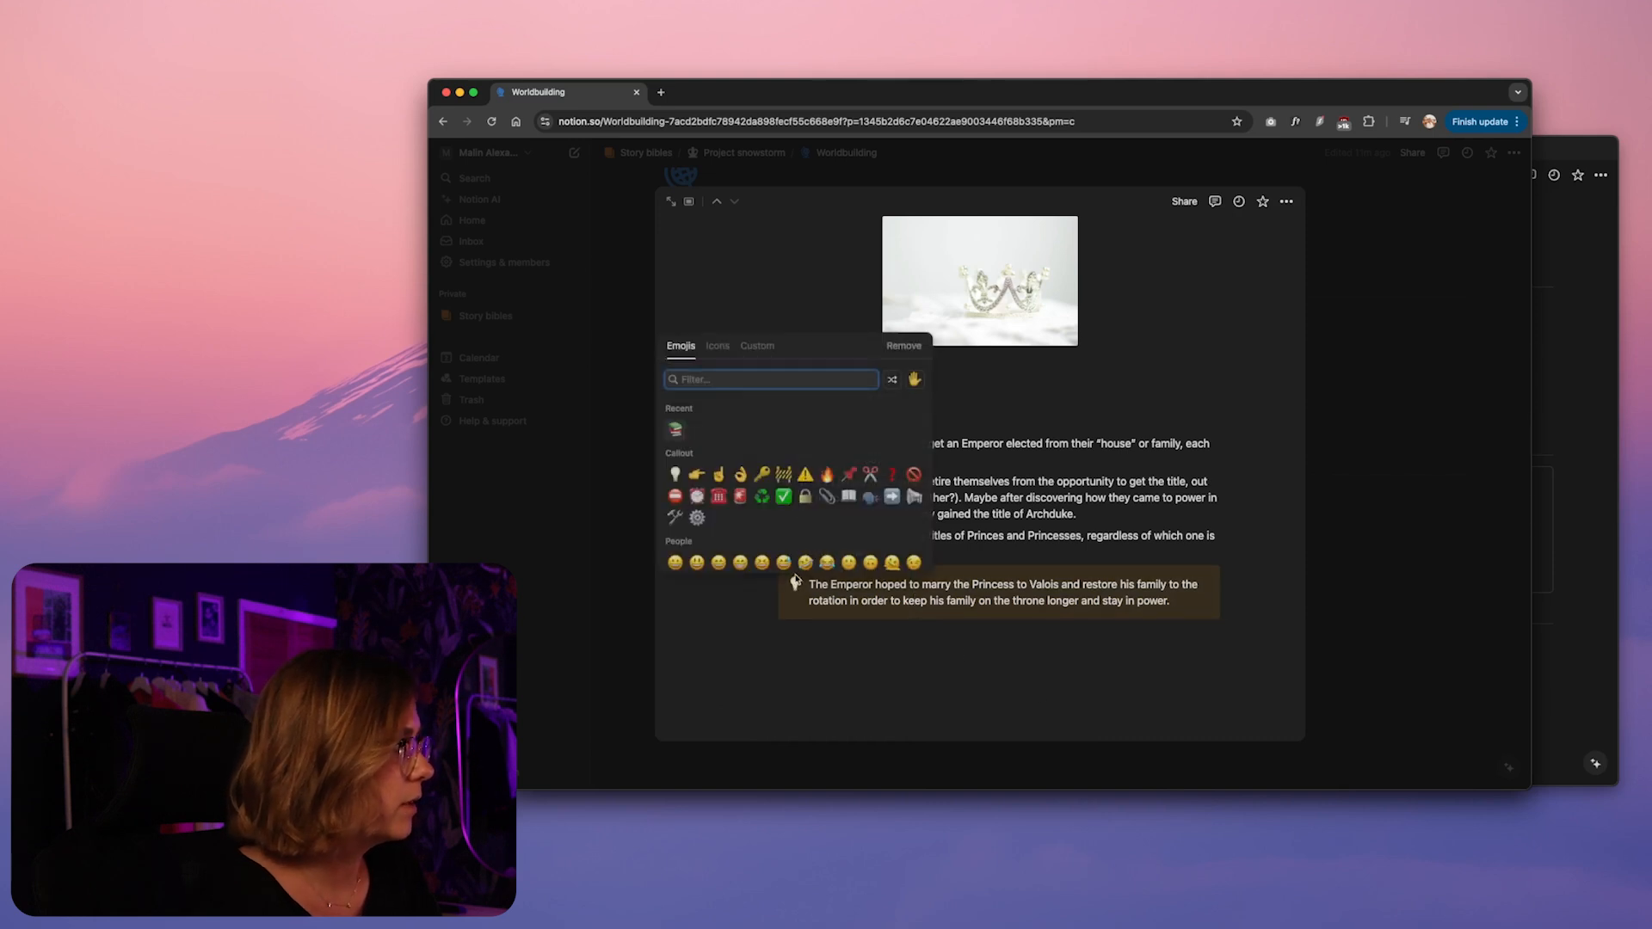
click(718, 345)
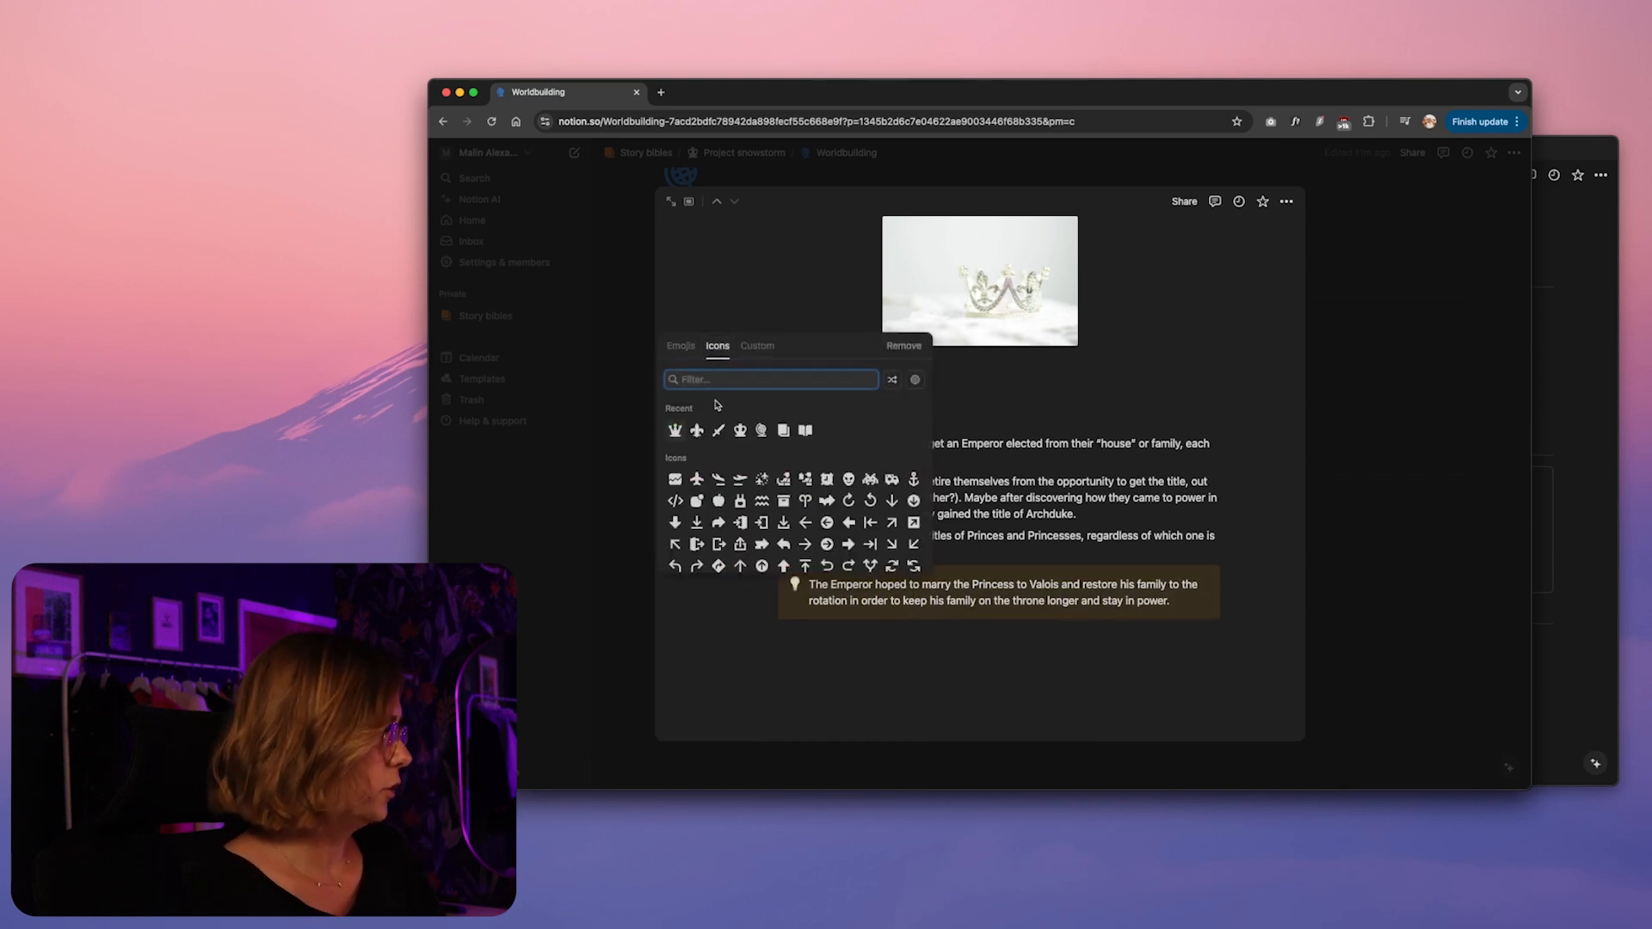
mouse_move(697, 430)
click(717, 460)
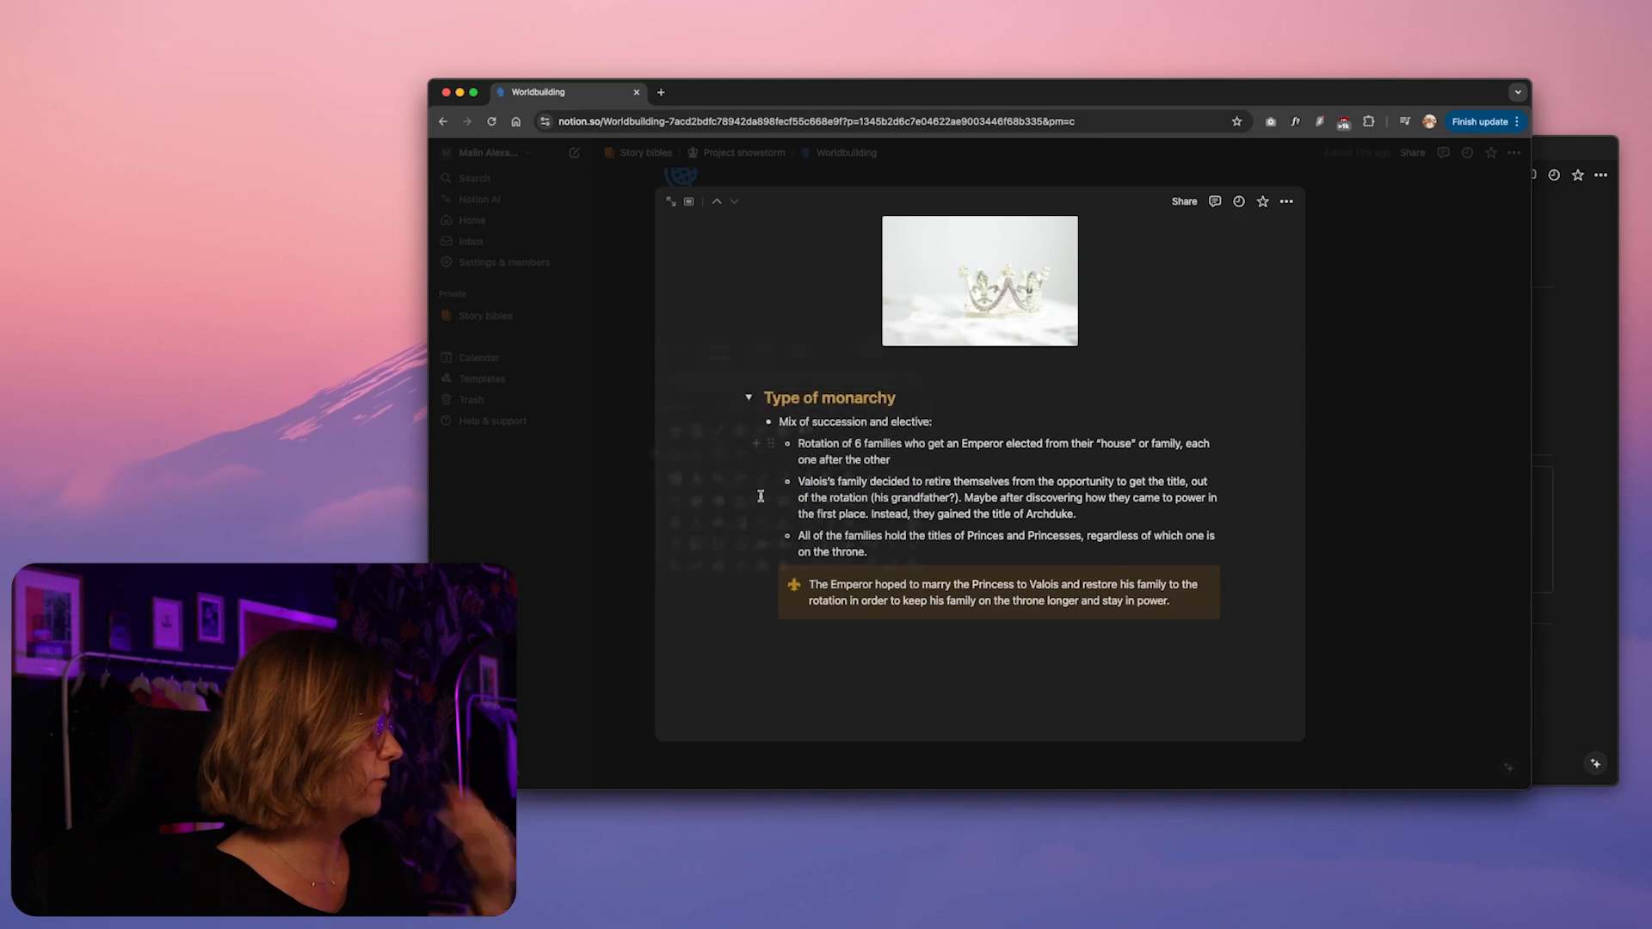
Start an empty line below the "Type of monarchy" toggle and collapse the toggle
click(1014, 636)
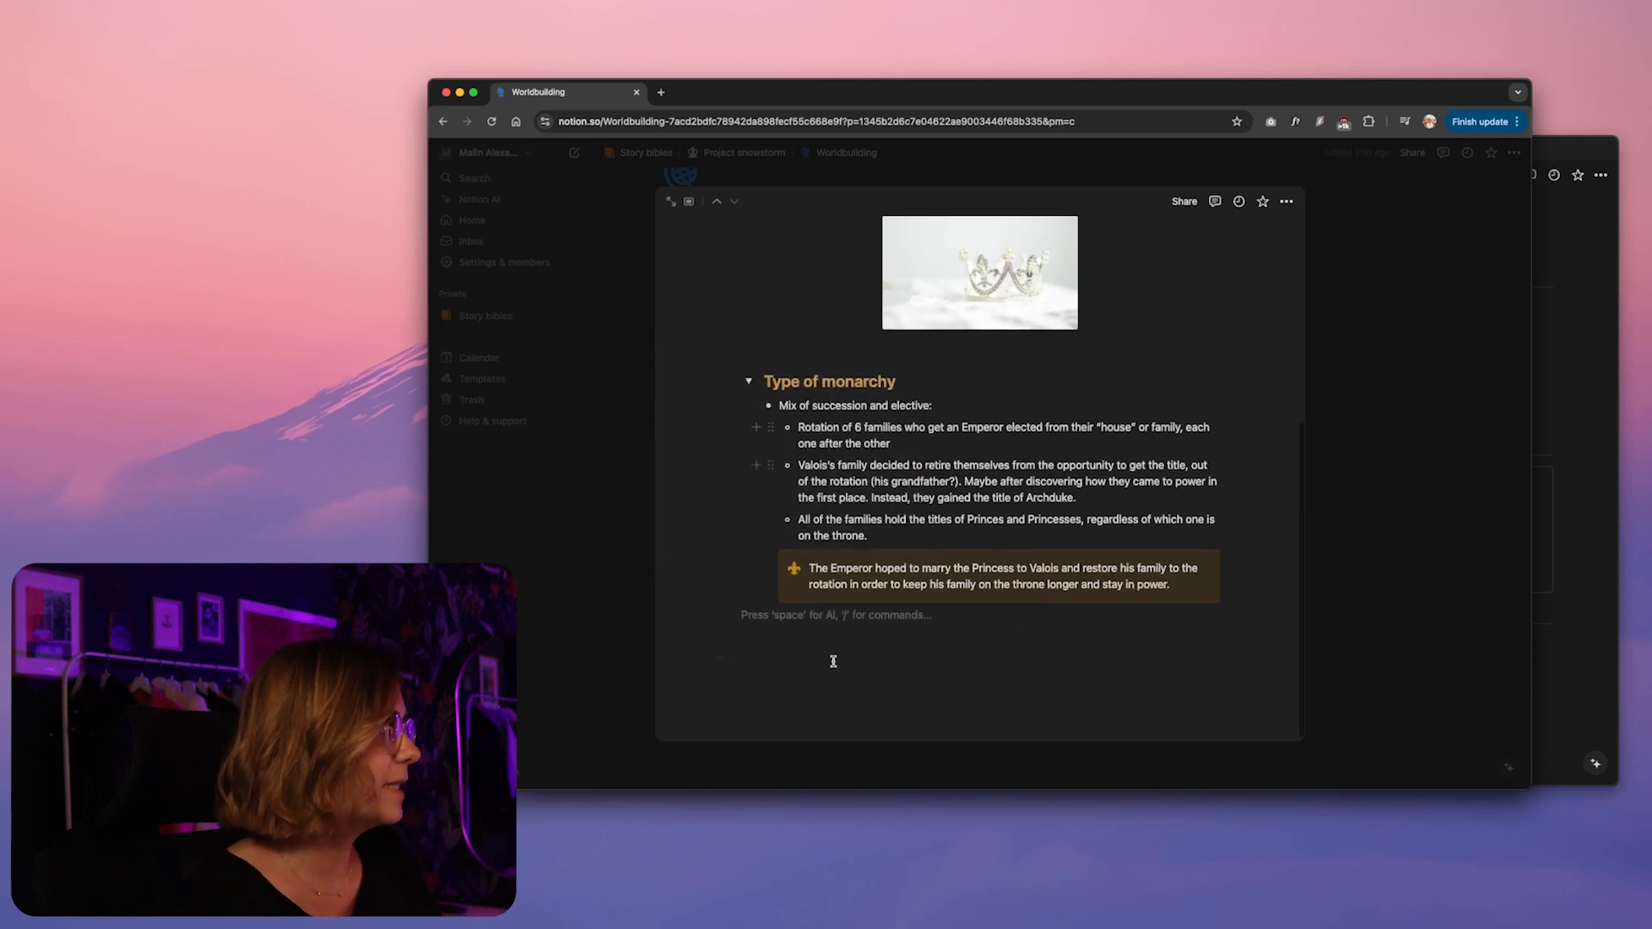
scroll(941, 516, up, 5)
scroll(934, 497, down, 3)
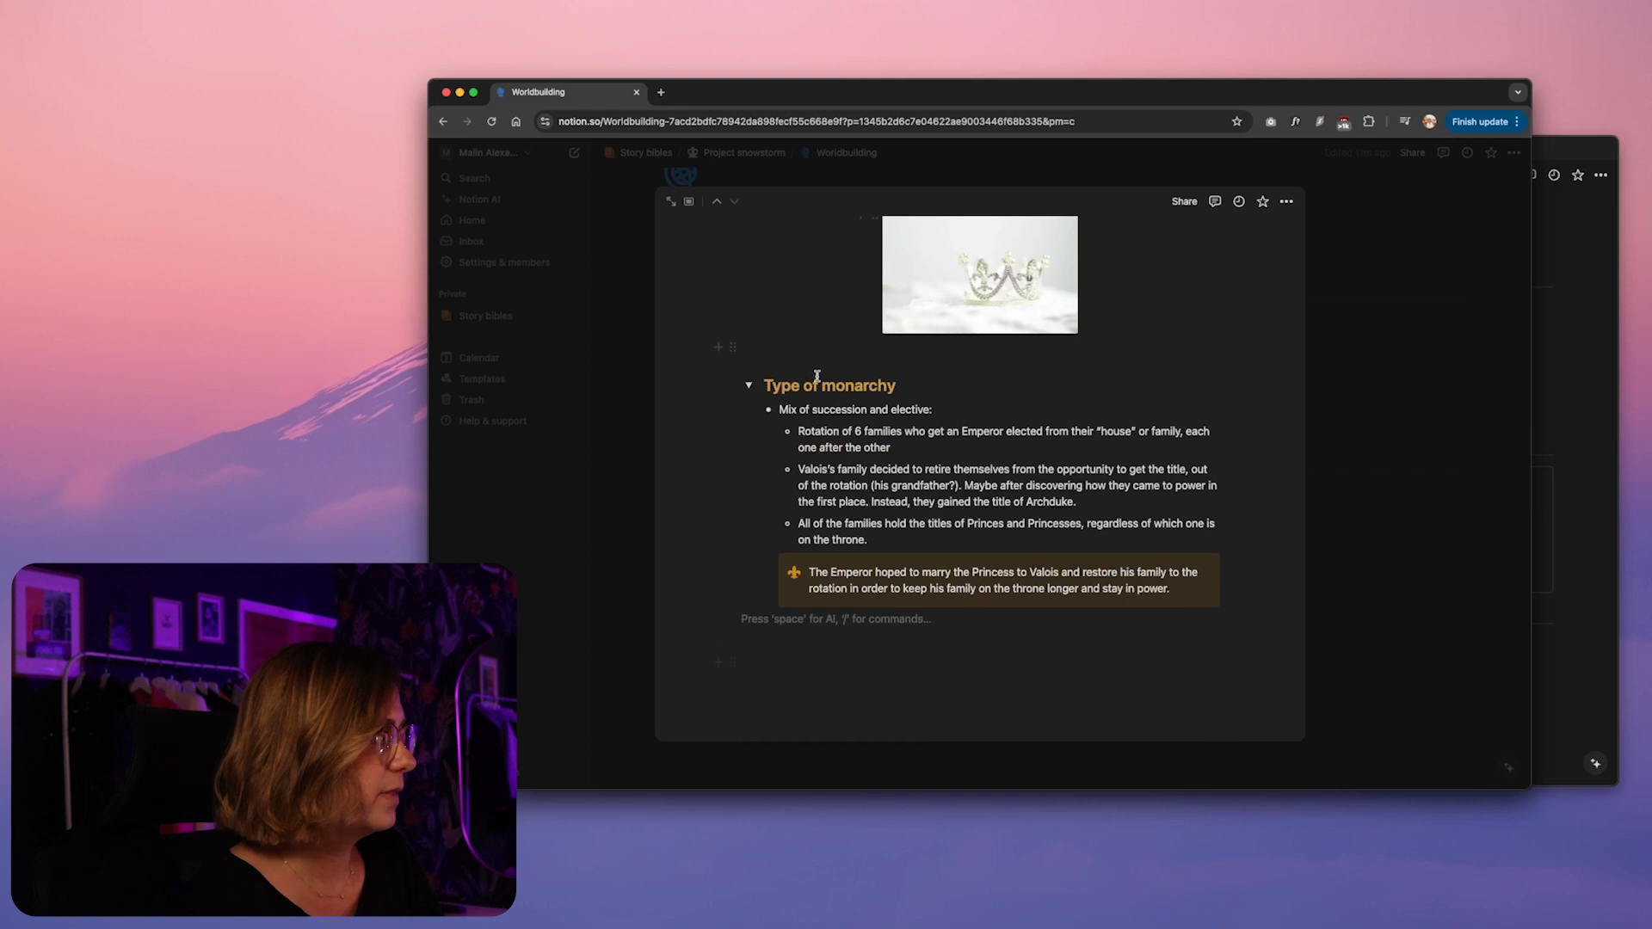
click(748, 387)
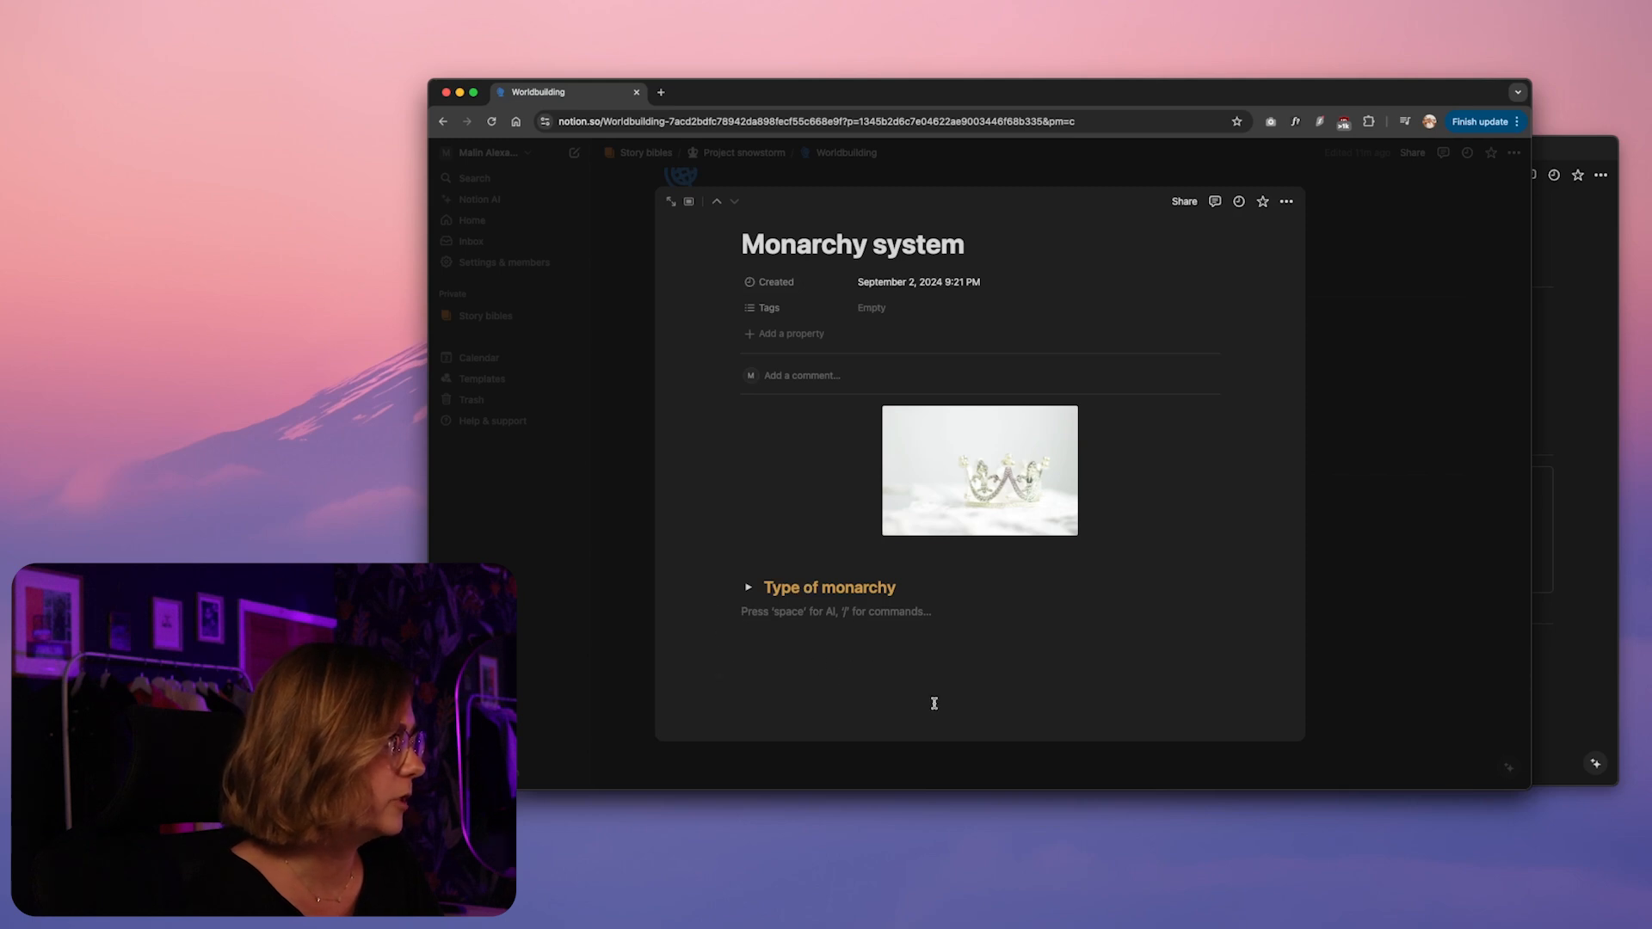
Add a Toggle heading 2 below "Type of monarchy" reading "Who gets to elect the Emperor?"
text(/)
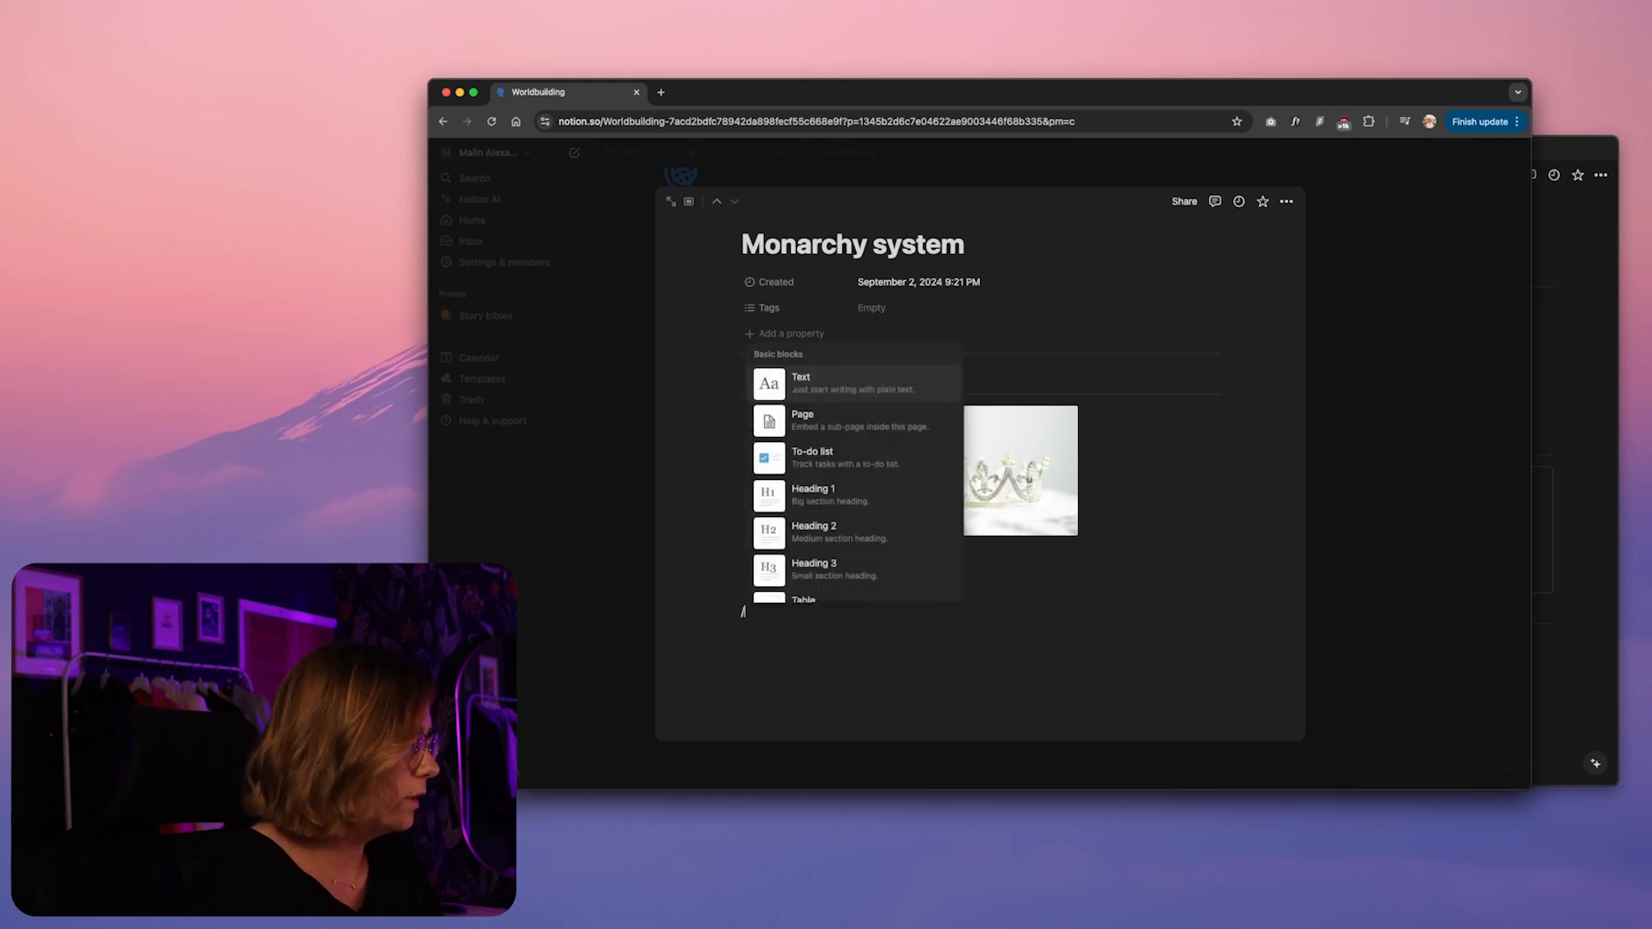
text(toggle)
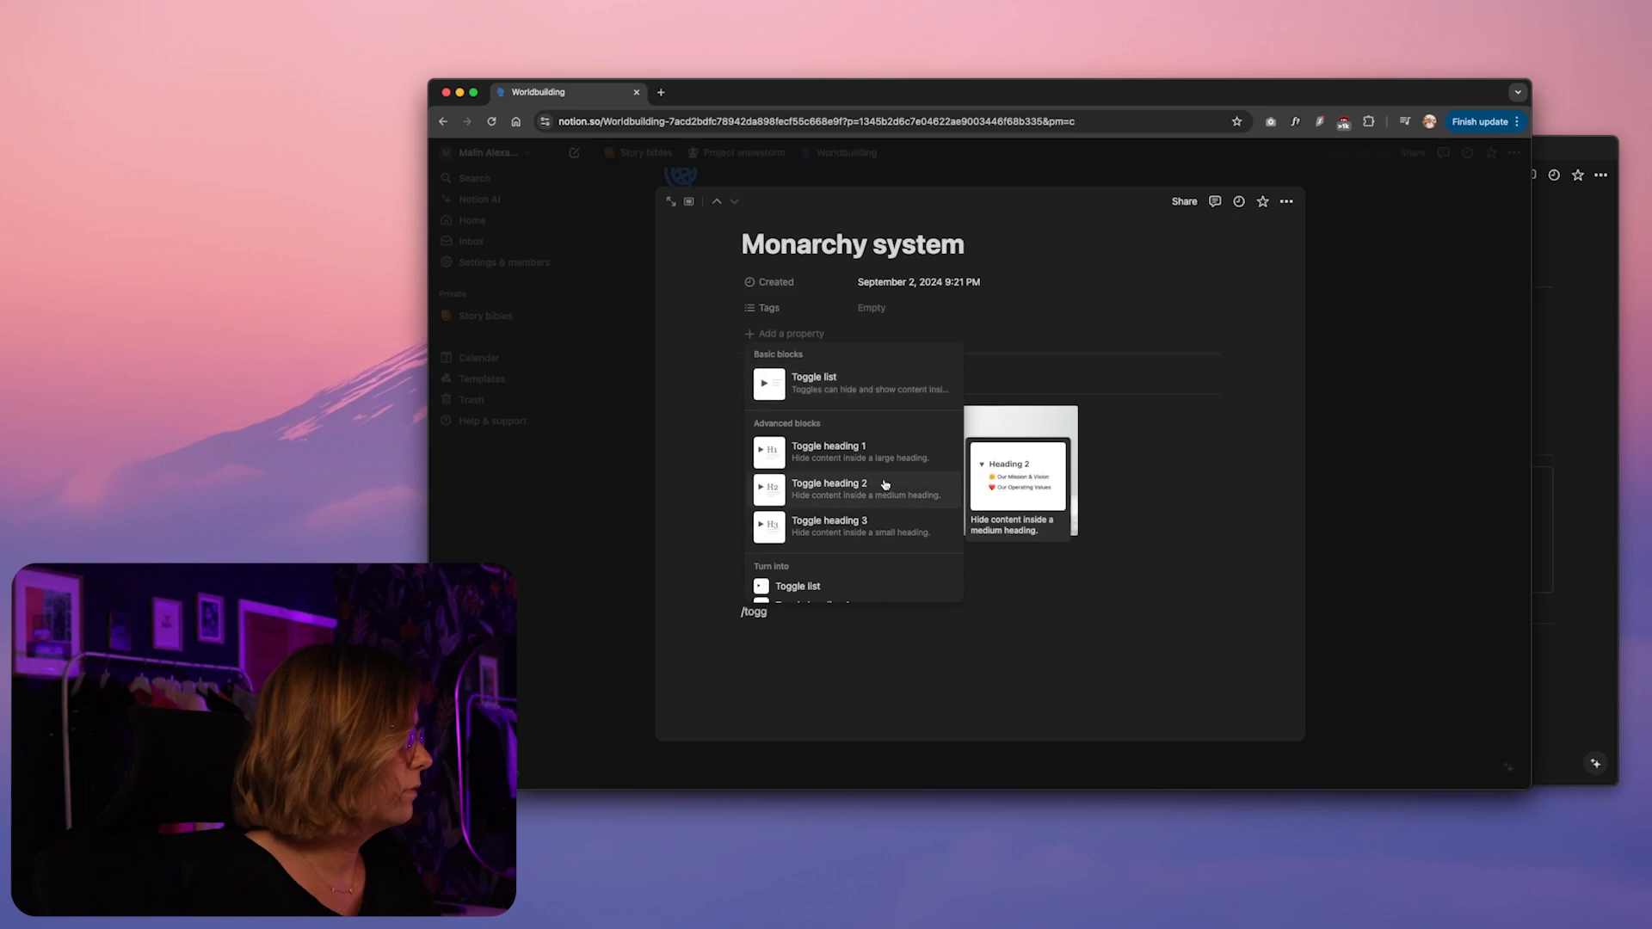
click(884, 479)
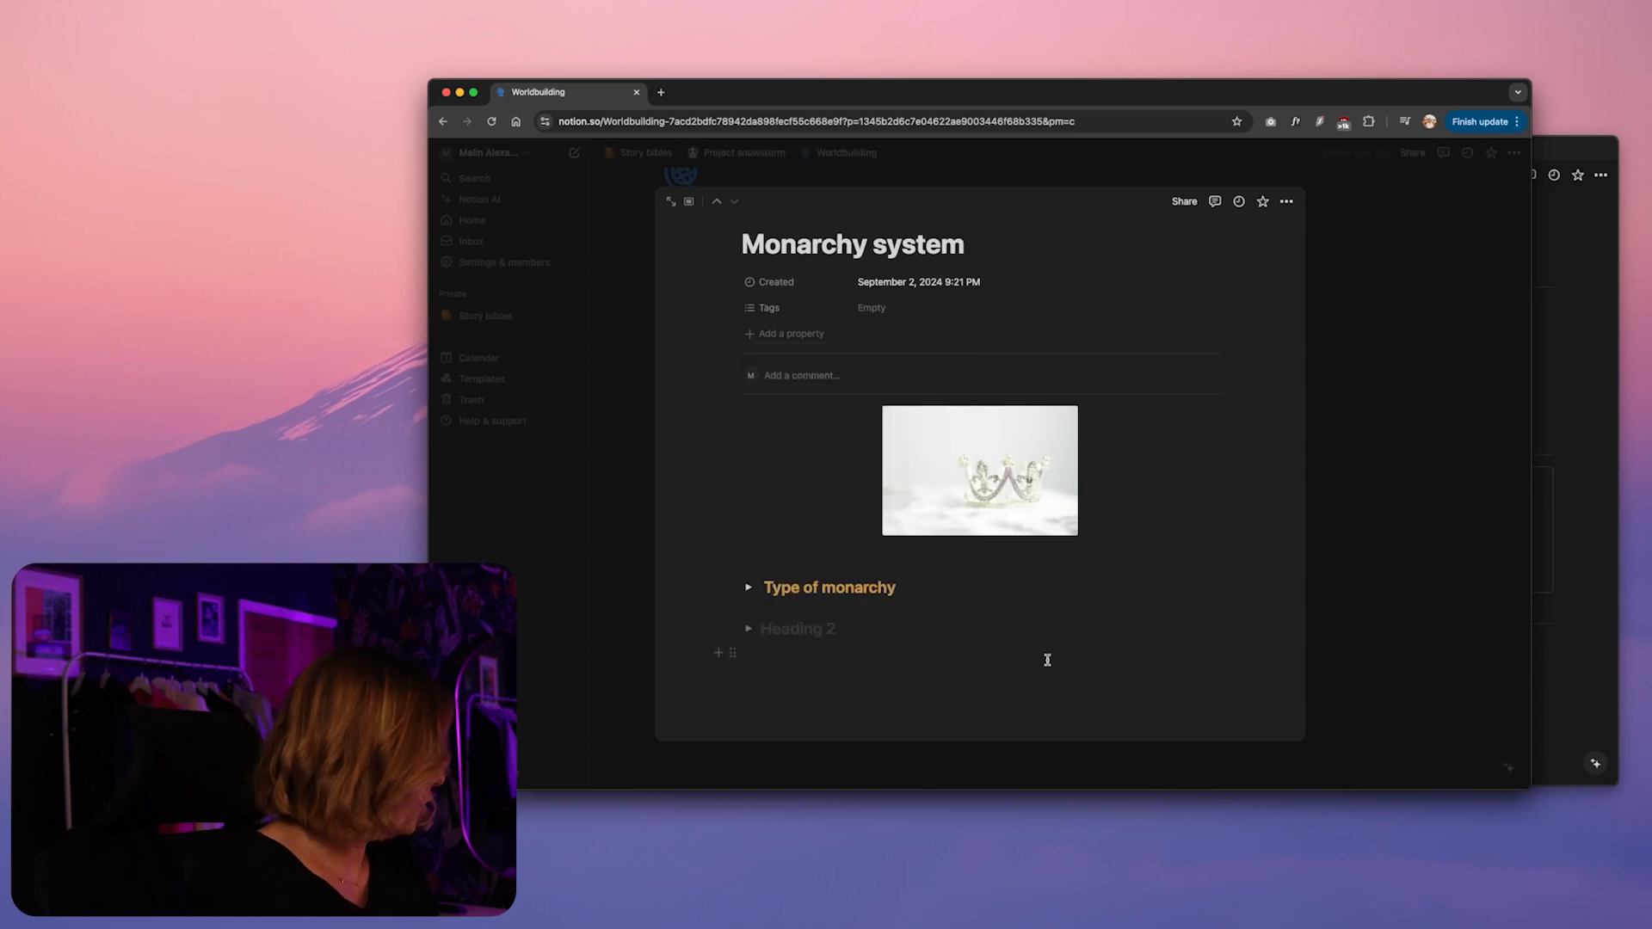
text(Who ge)
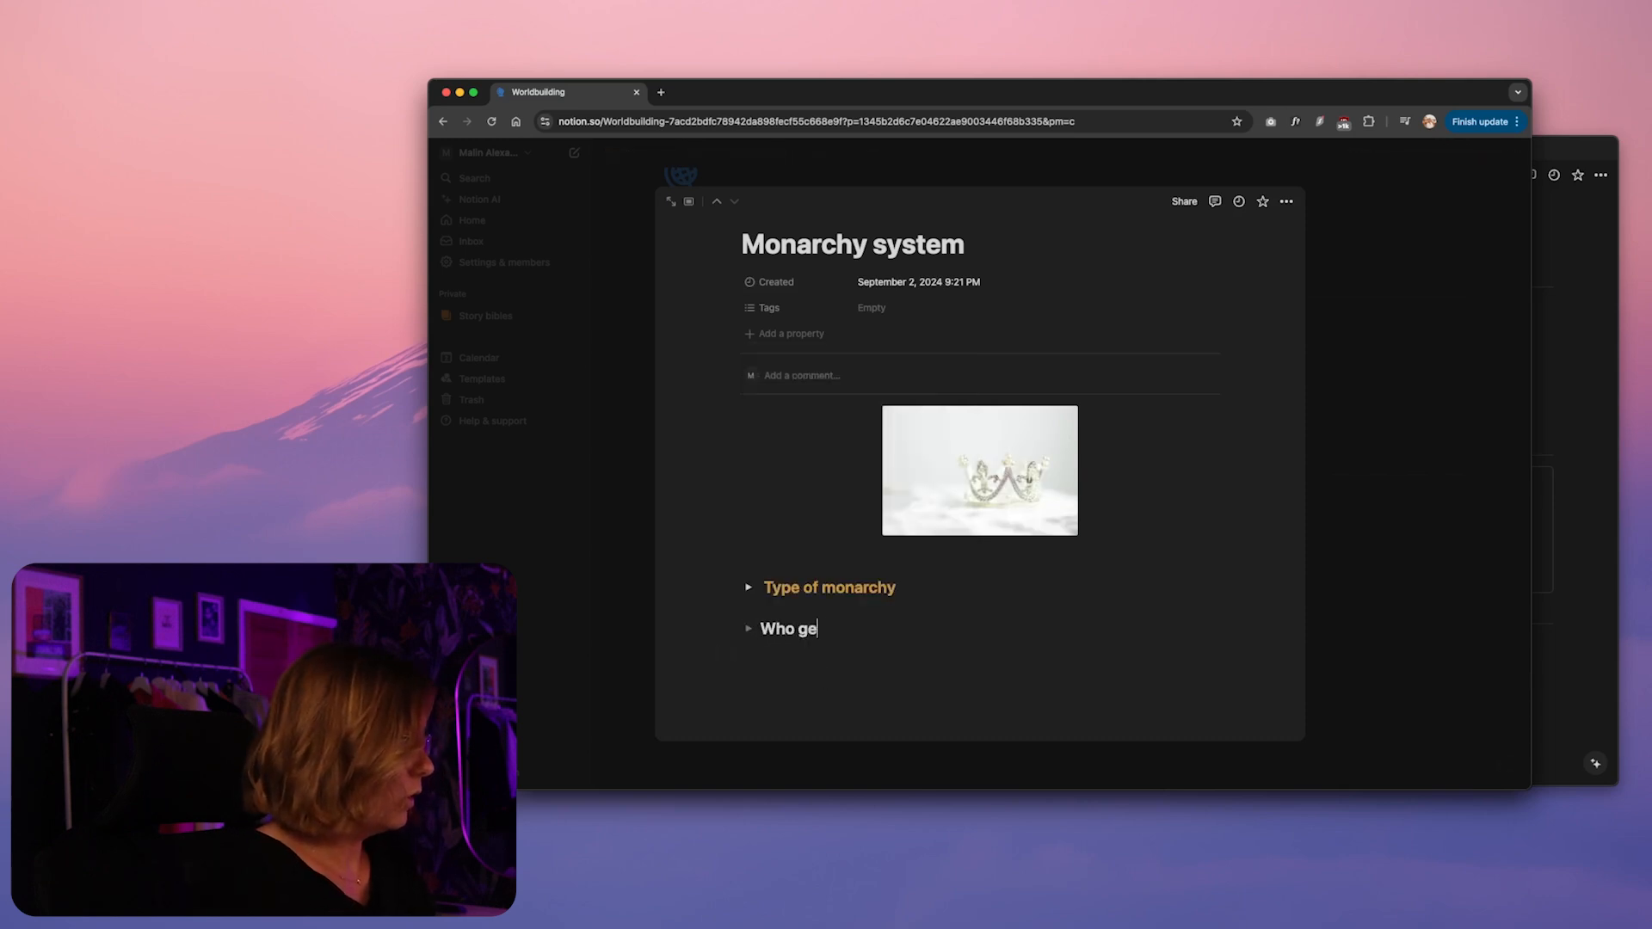
text(ts to elect the )
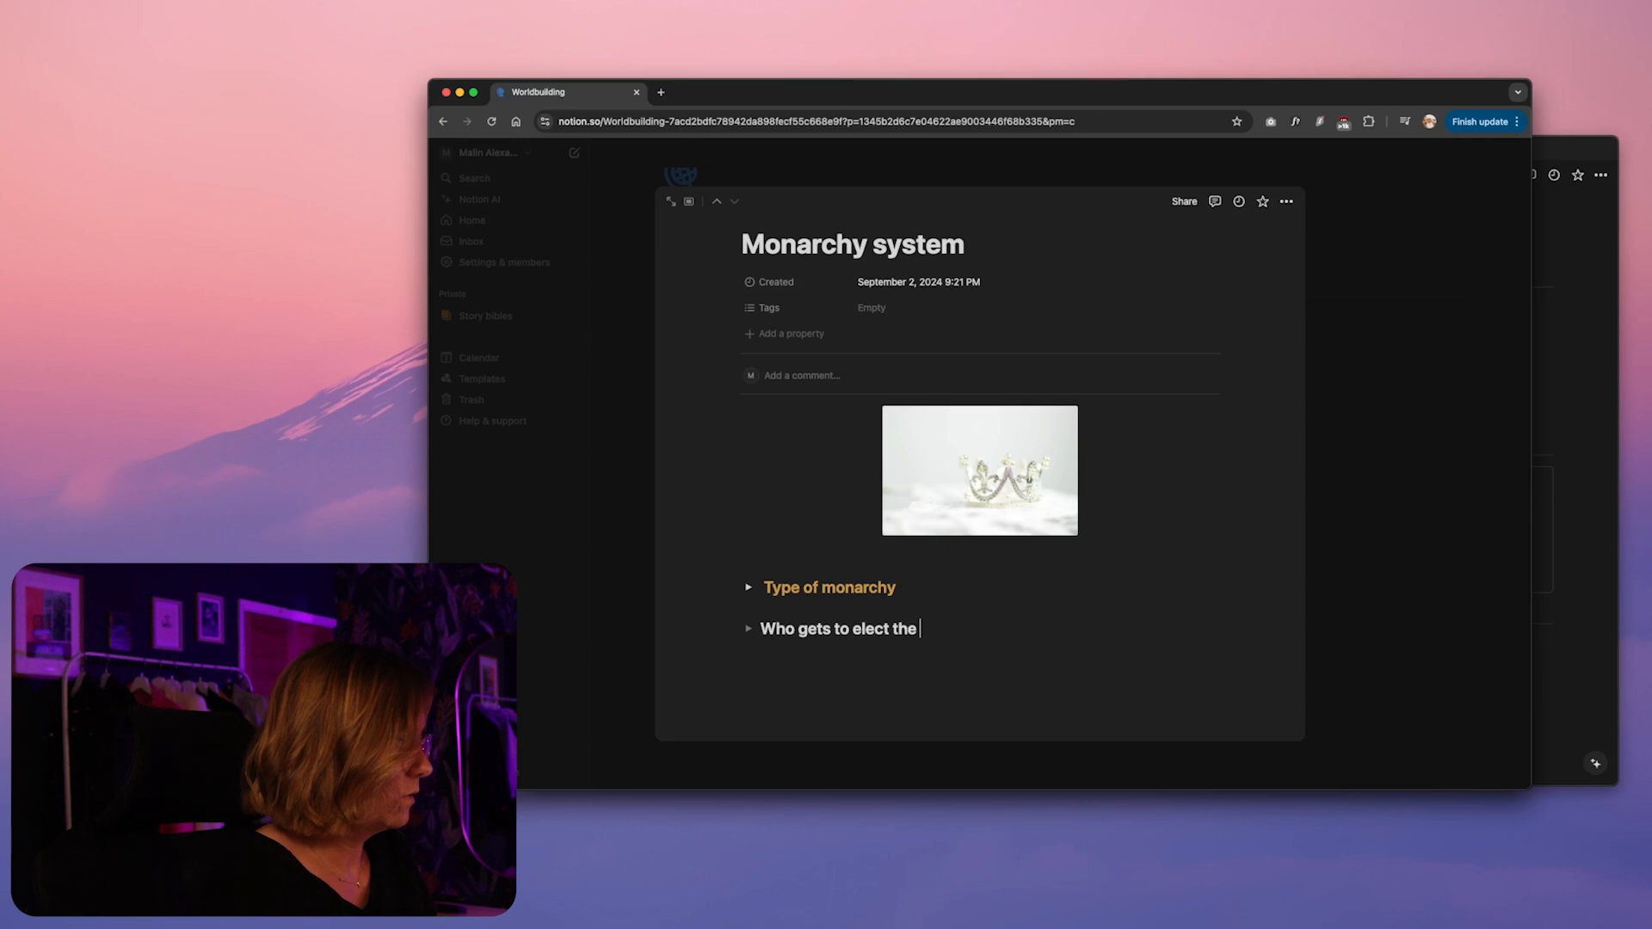
text(Emperor?)
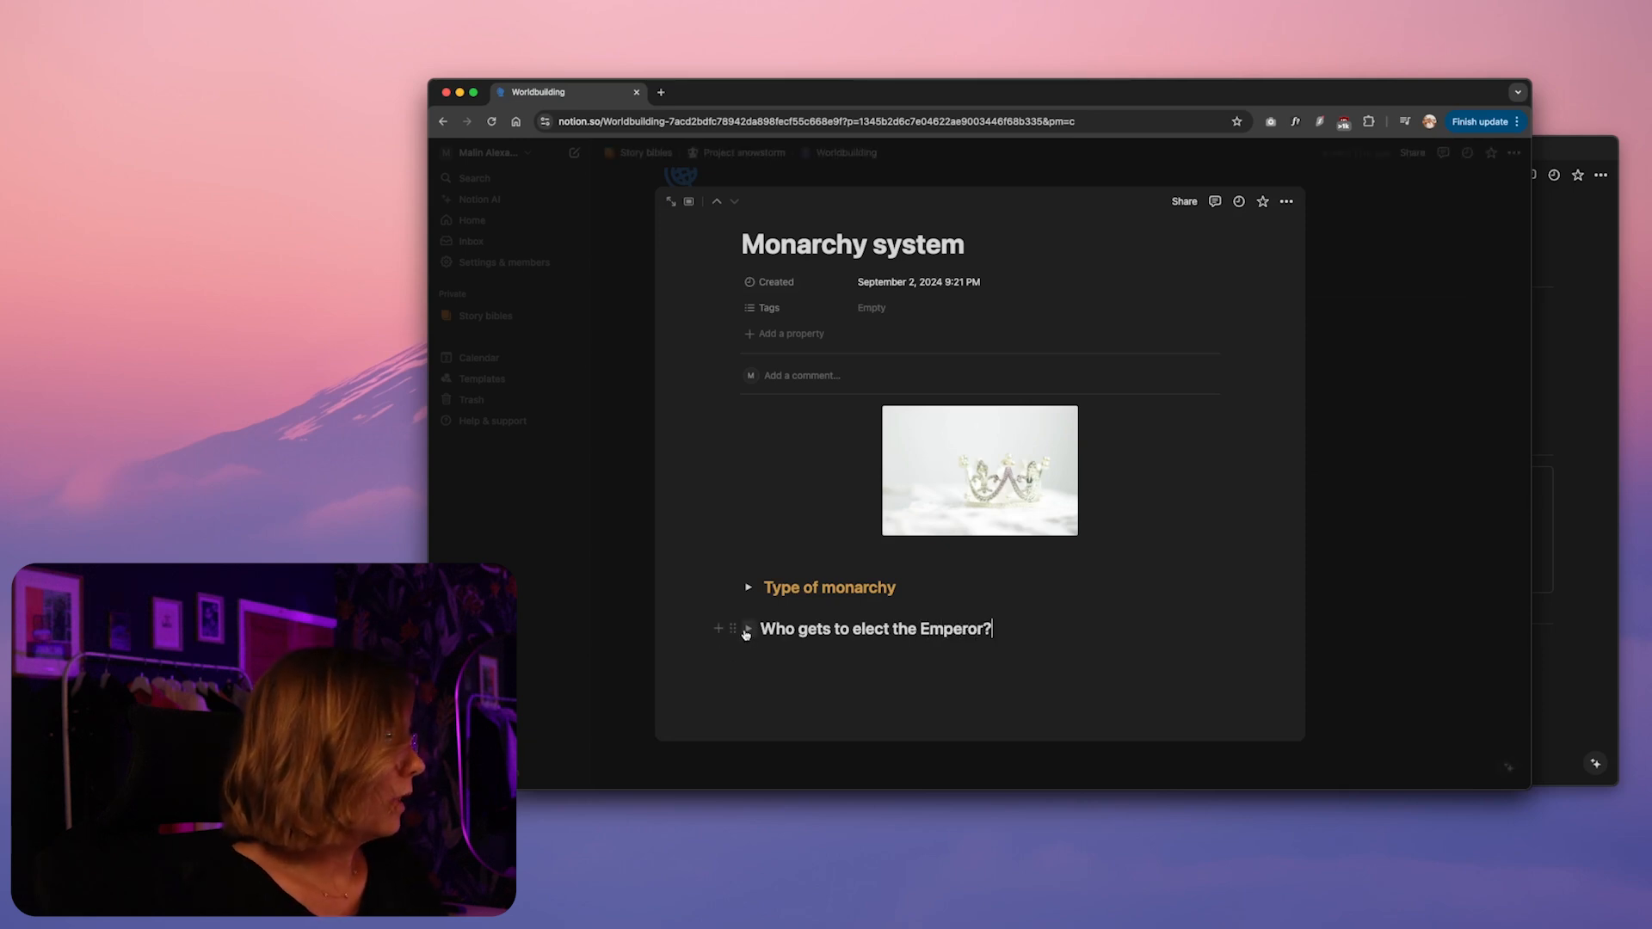
Set the text color of the "Who gets to elect the Emperor?" heading to yellow
click(734, 629)
triple_click(807, 629)
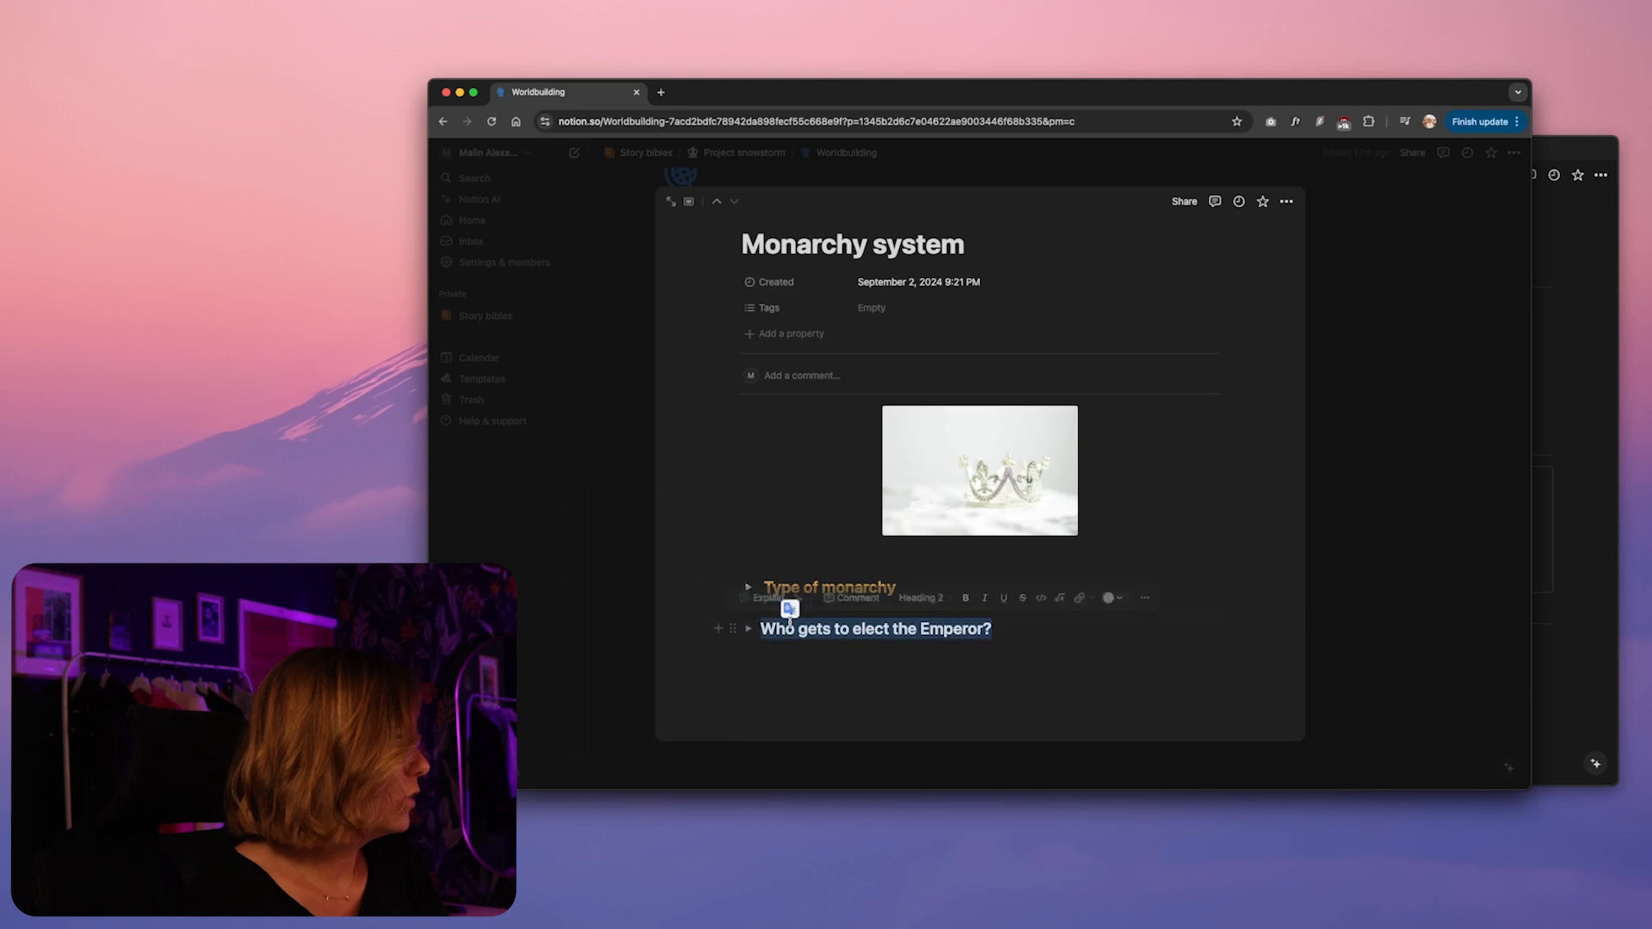
click(1116, 598)
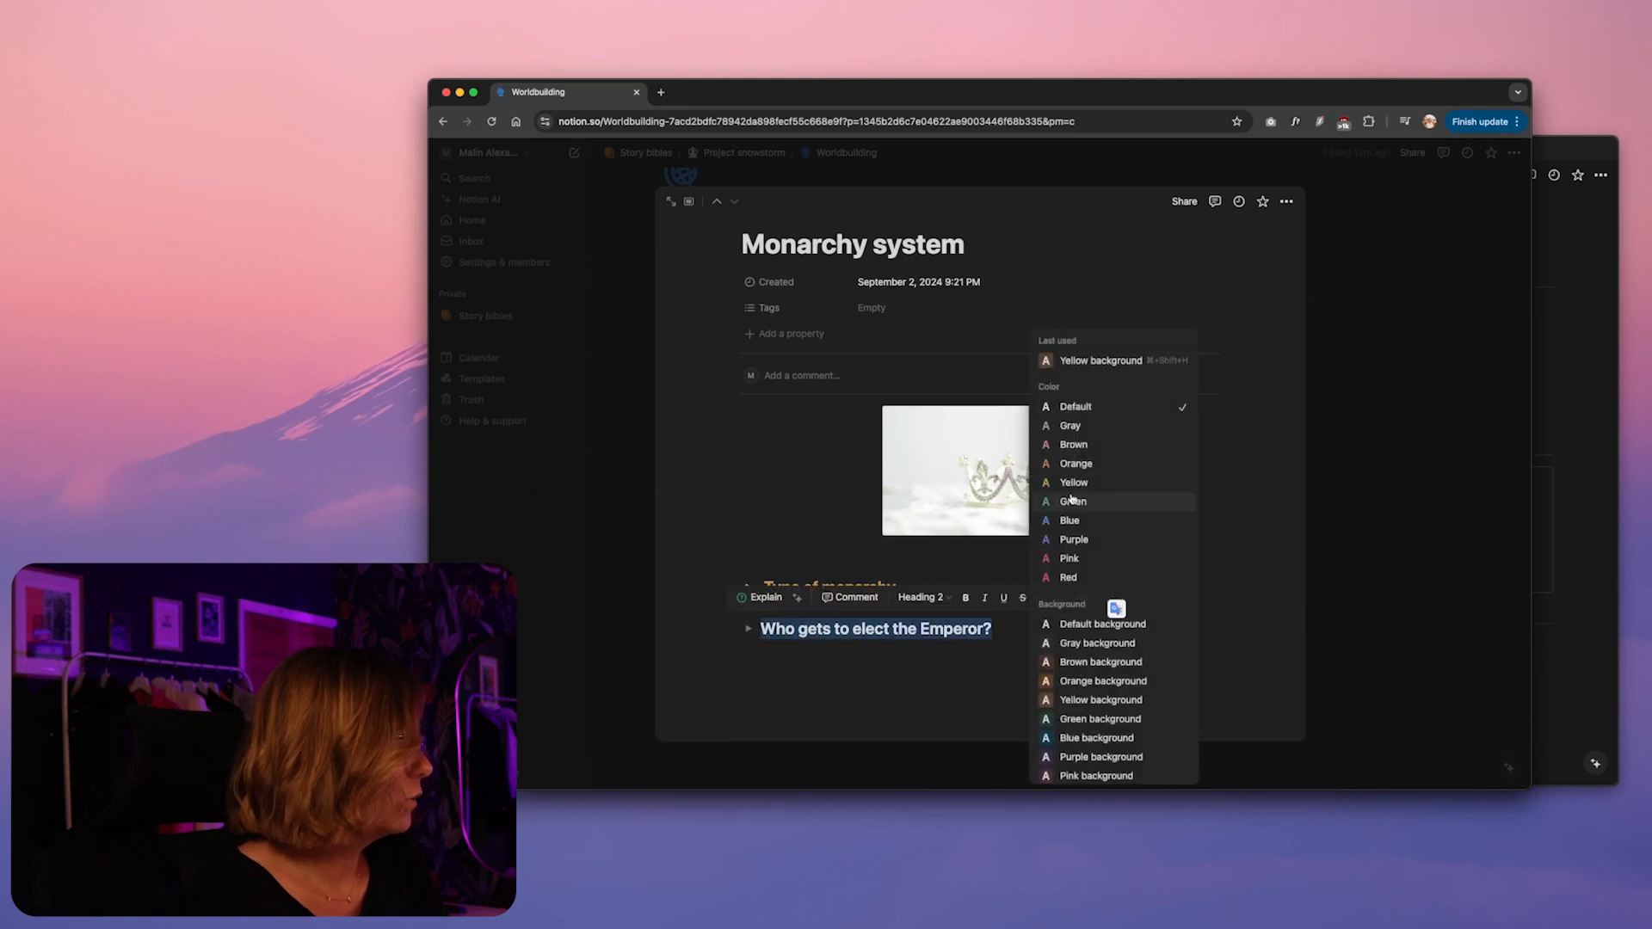
click(1110, 483)
Expand the "Who gets to elect the Emperor?" toggle and go to the empty line inside it
click(780, 652)
click(749, 629)
click(783, 654)
Expand the "Type of monarchy" toggle to view its notes above the new toggle, and collapse it again
scroll(848, 679, down, 1)
click(748, 546)
scroll(777, 610, down, 3)
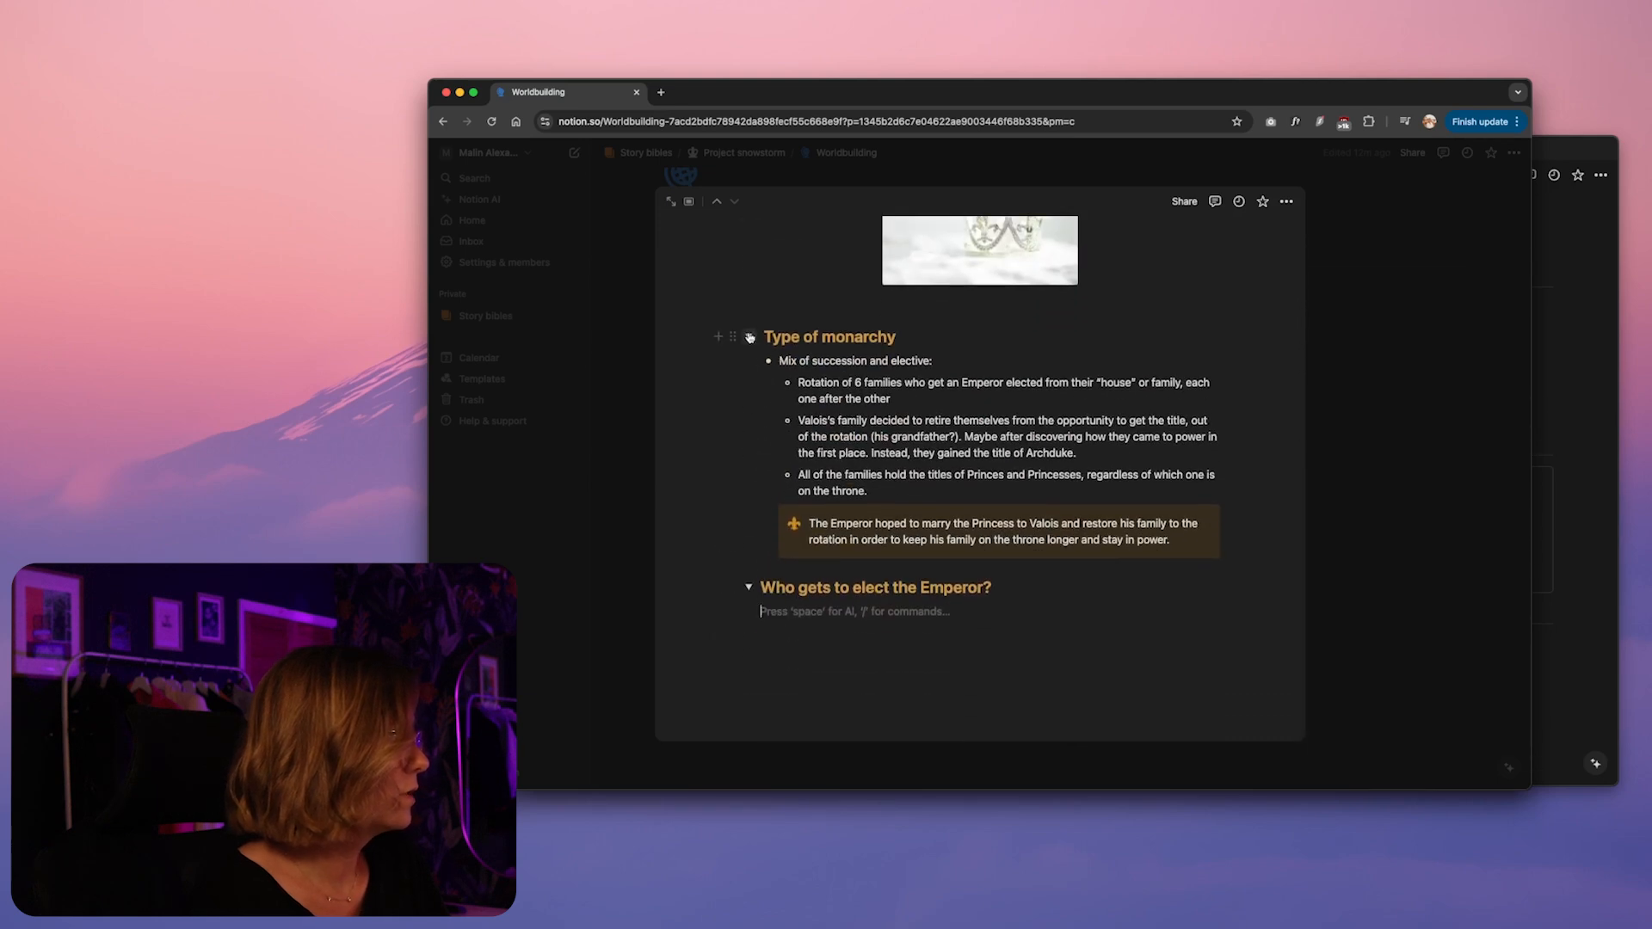
click(749, 338)
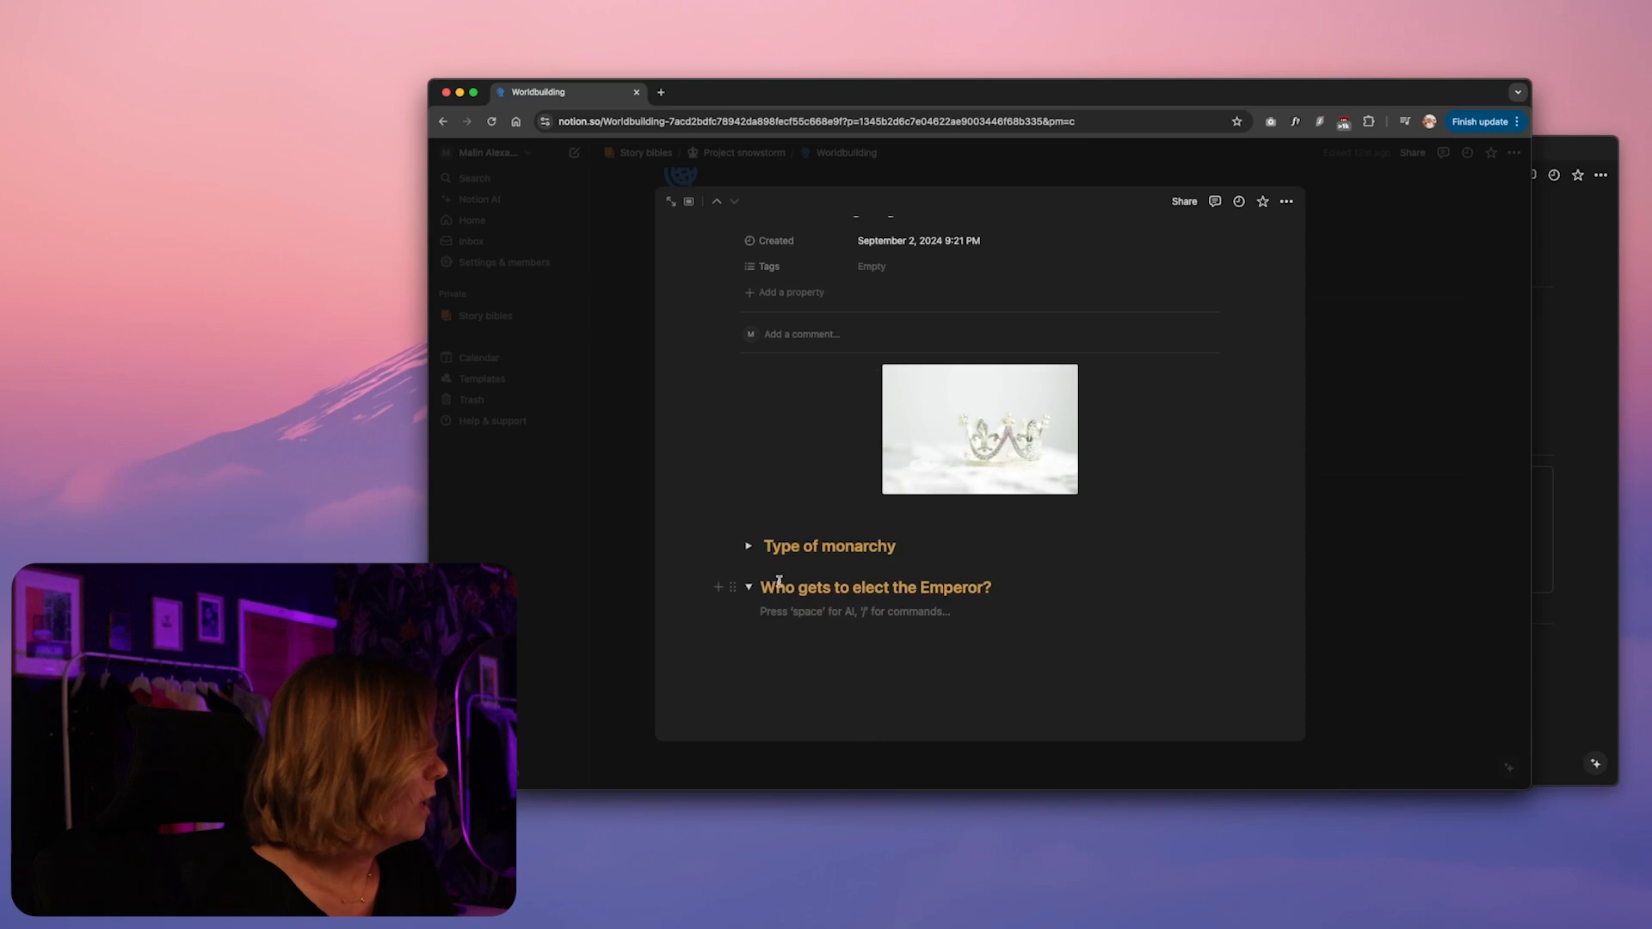
Insert a divider, move it between the two toggle headings, and return to the empty line below them
click(747, 586)
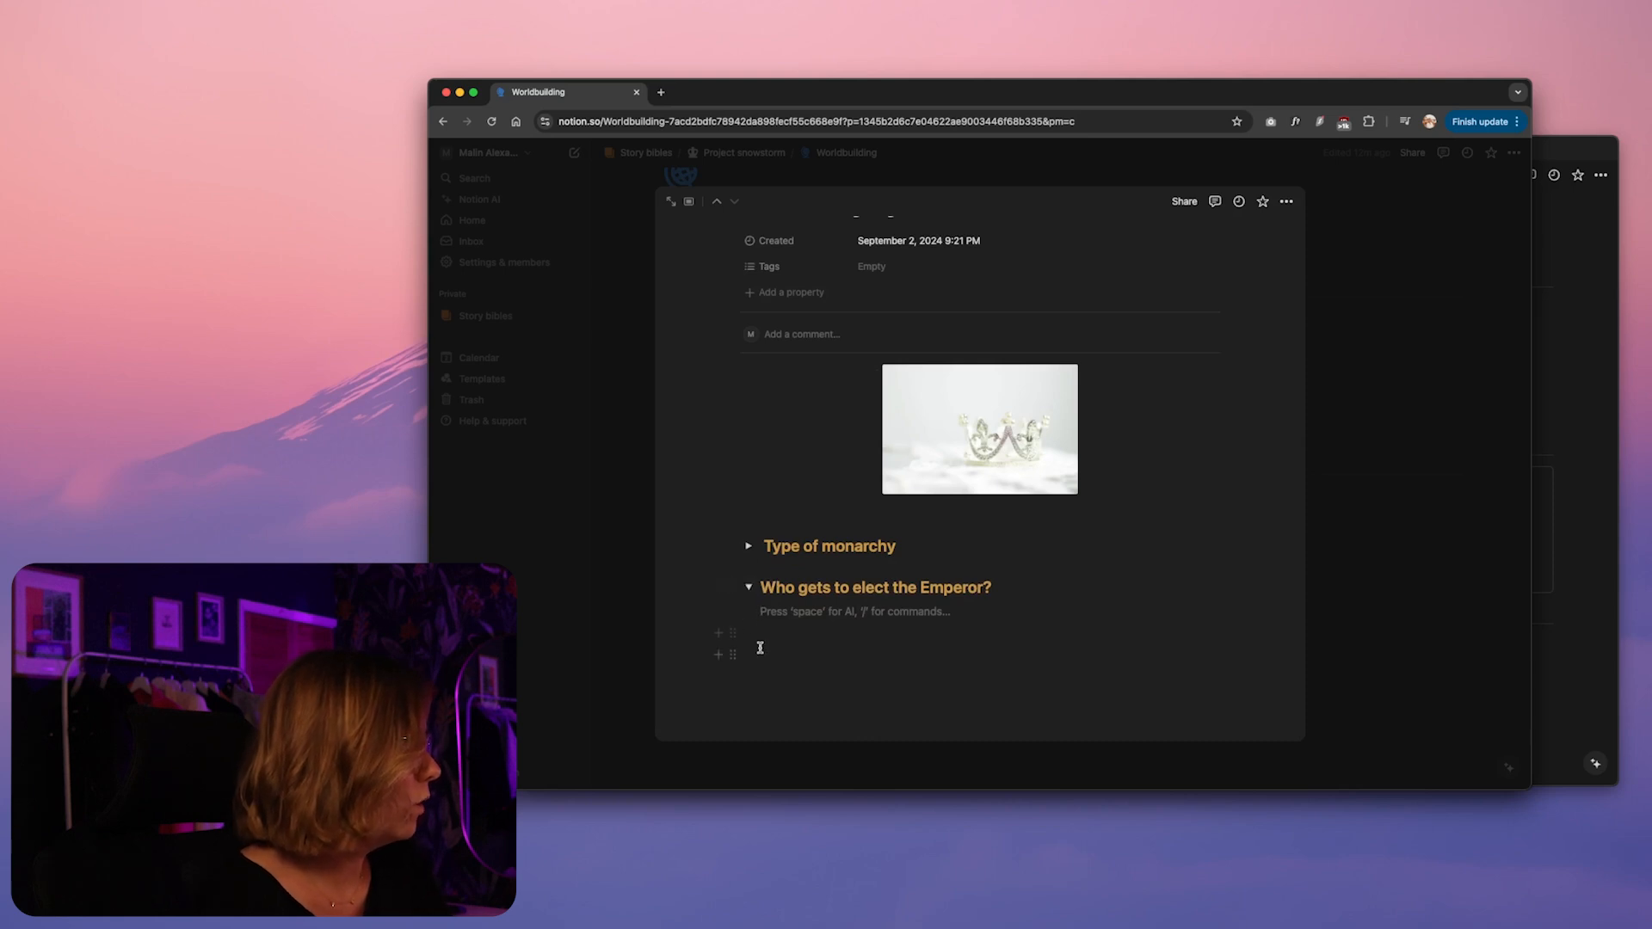
click(759, 649)
text(/div)
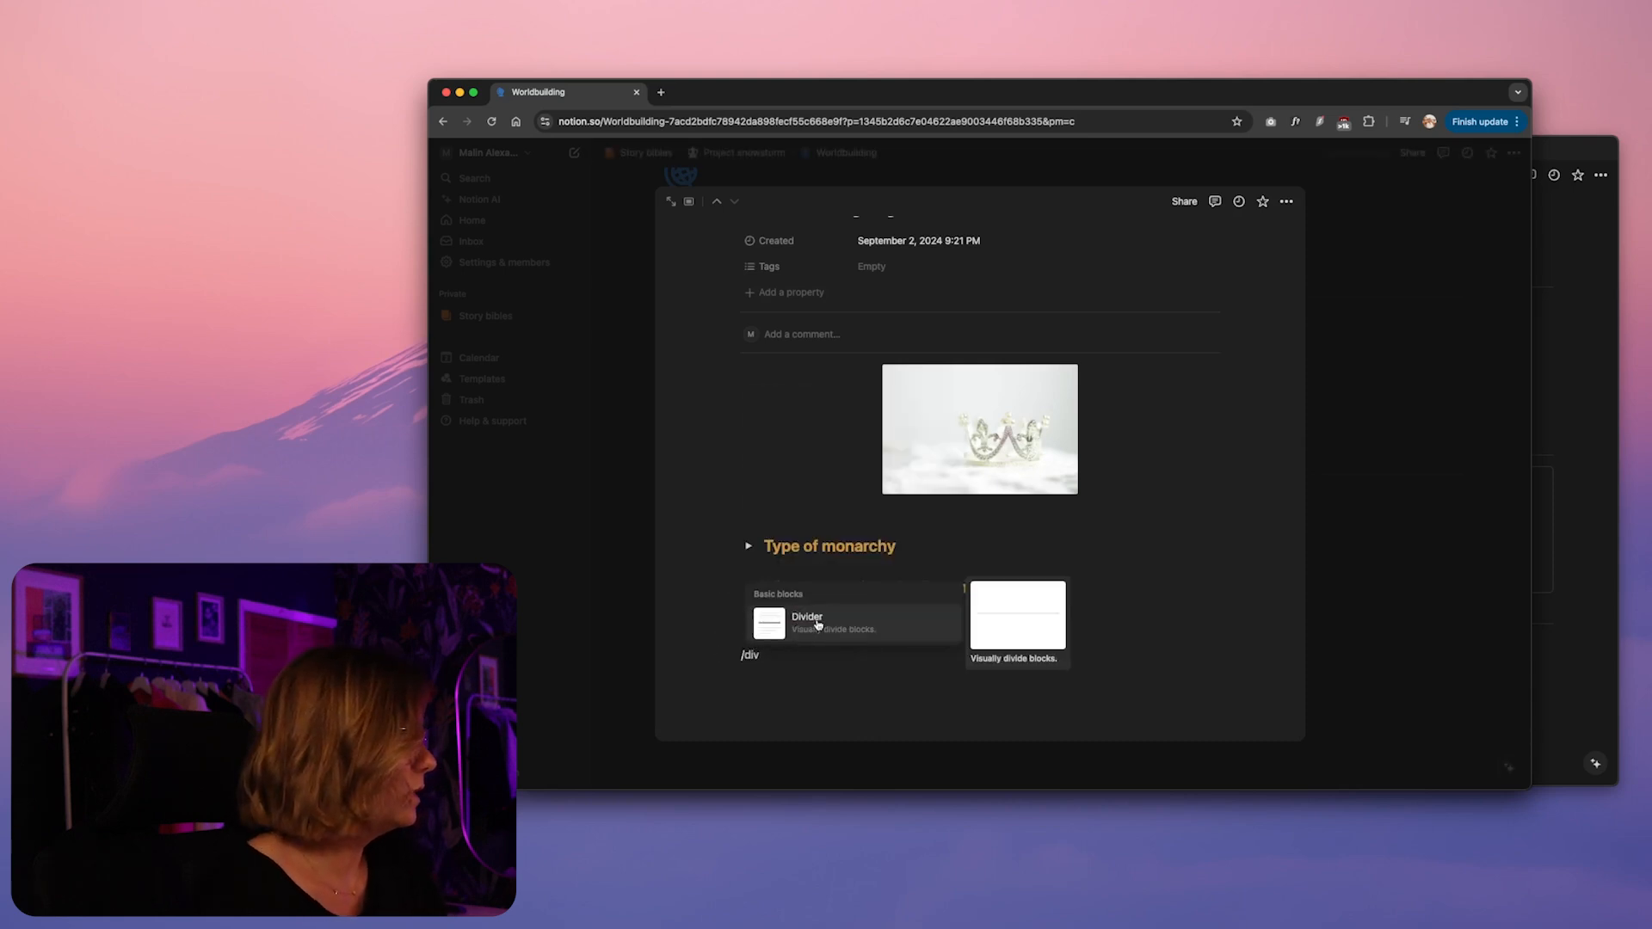
click(818, 626)
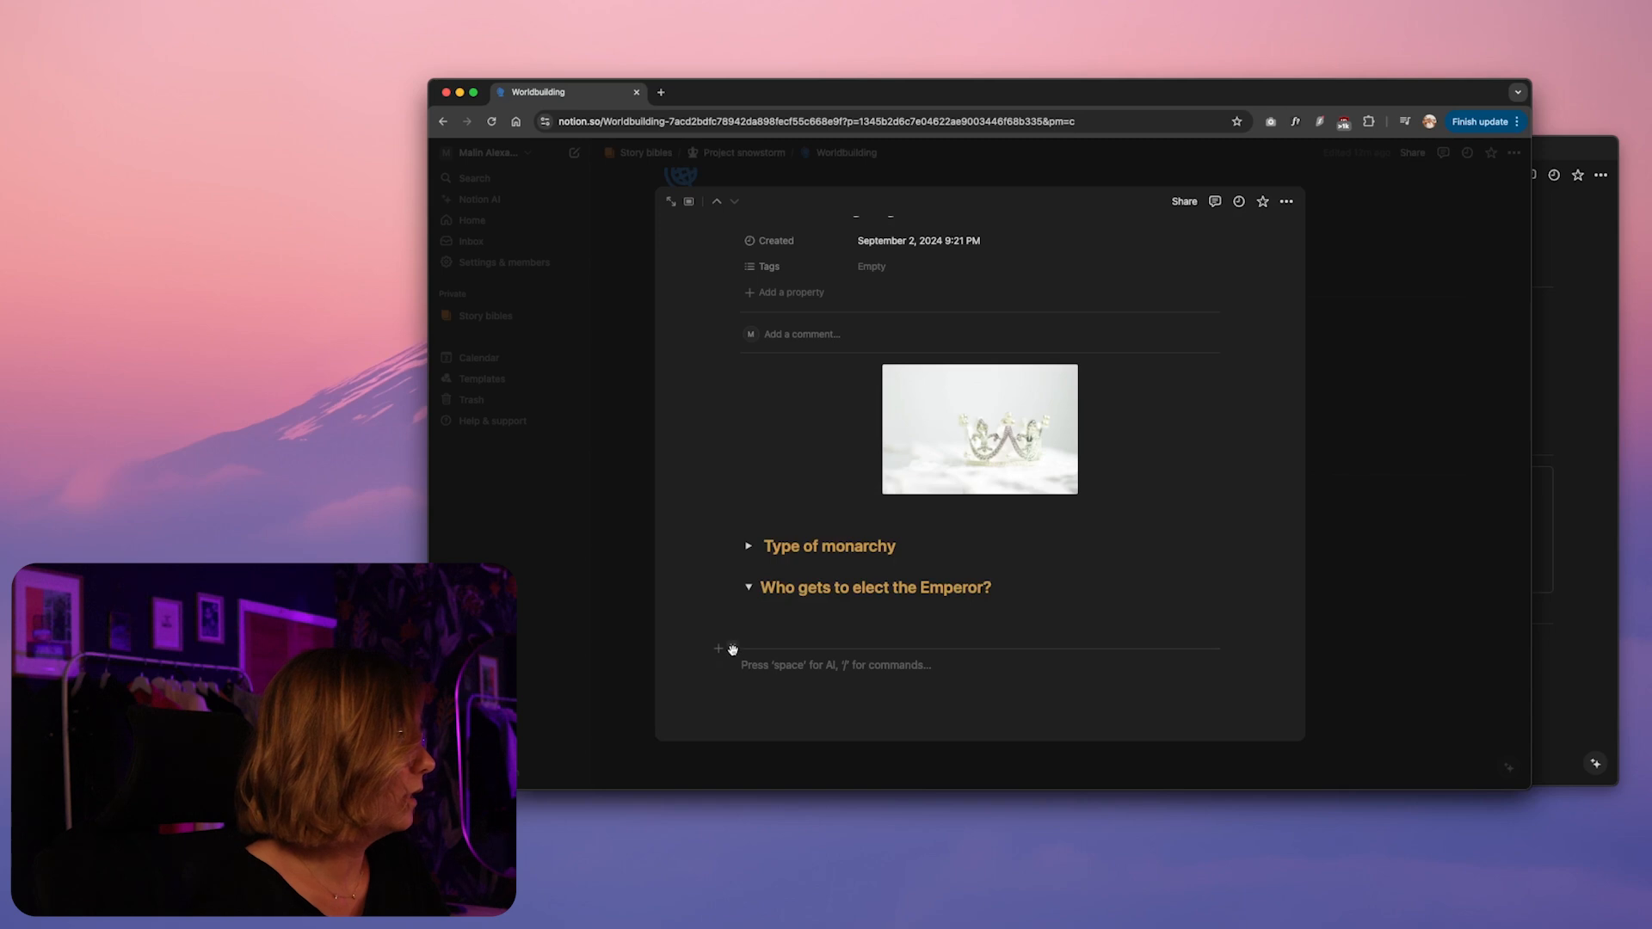
drag(731, 650, 728, 571)
click(831, 641)
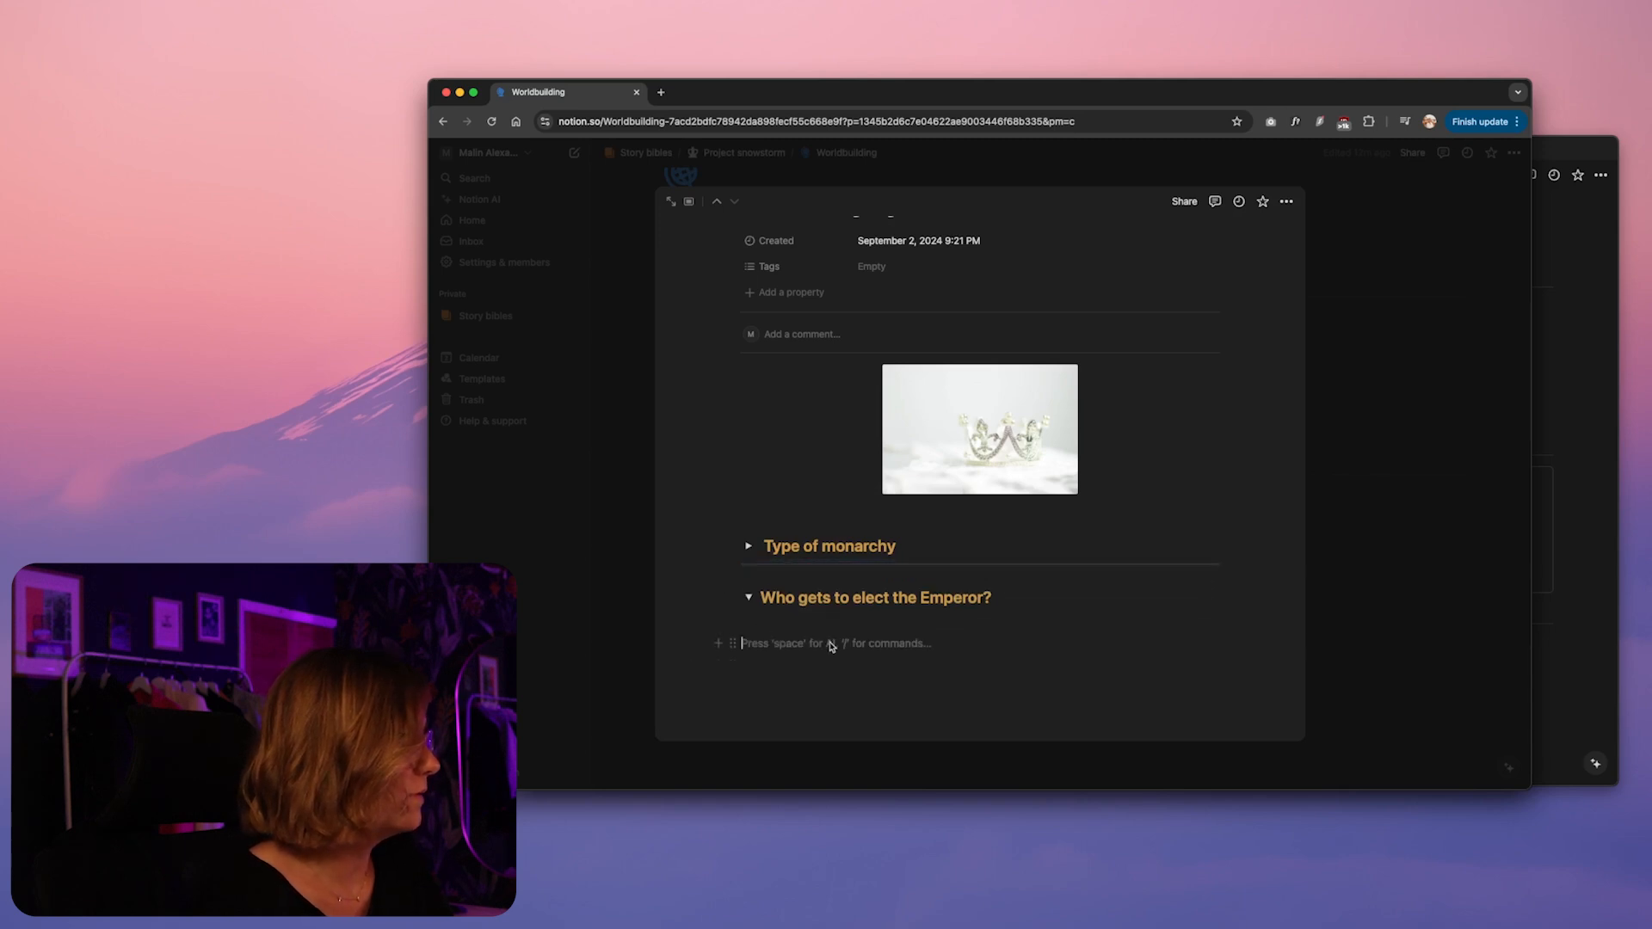
Move the divider from between the two toggle headings to above the "Type of monarchy" heading
drag(733, 564, 730, 527)
click(934, 561)
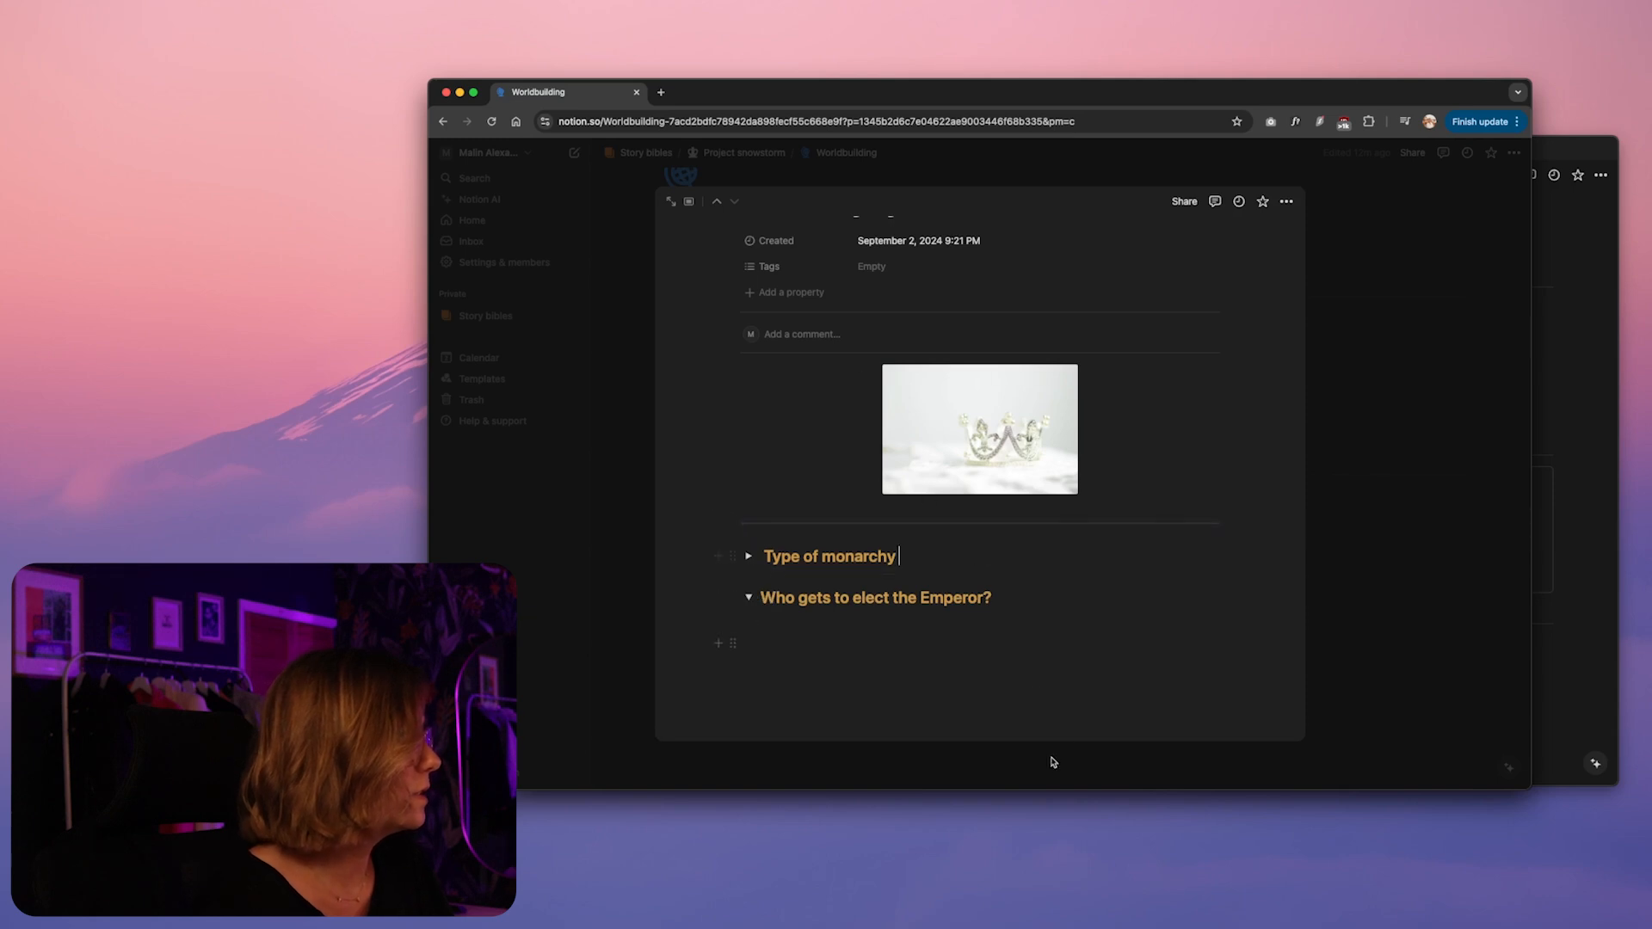
scroll(934, 585, up, 3)
scroll(933, 585, down, 3)
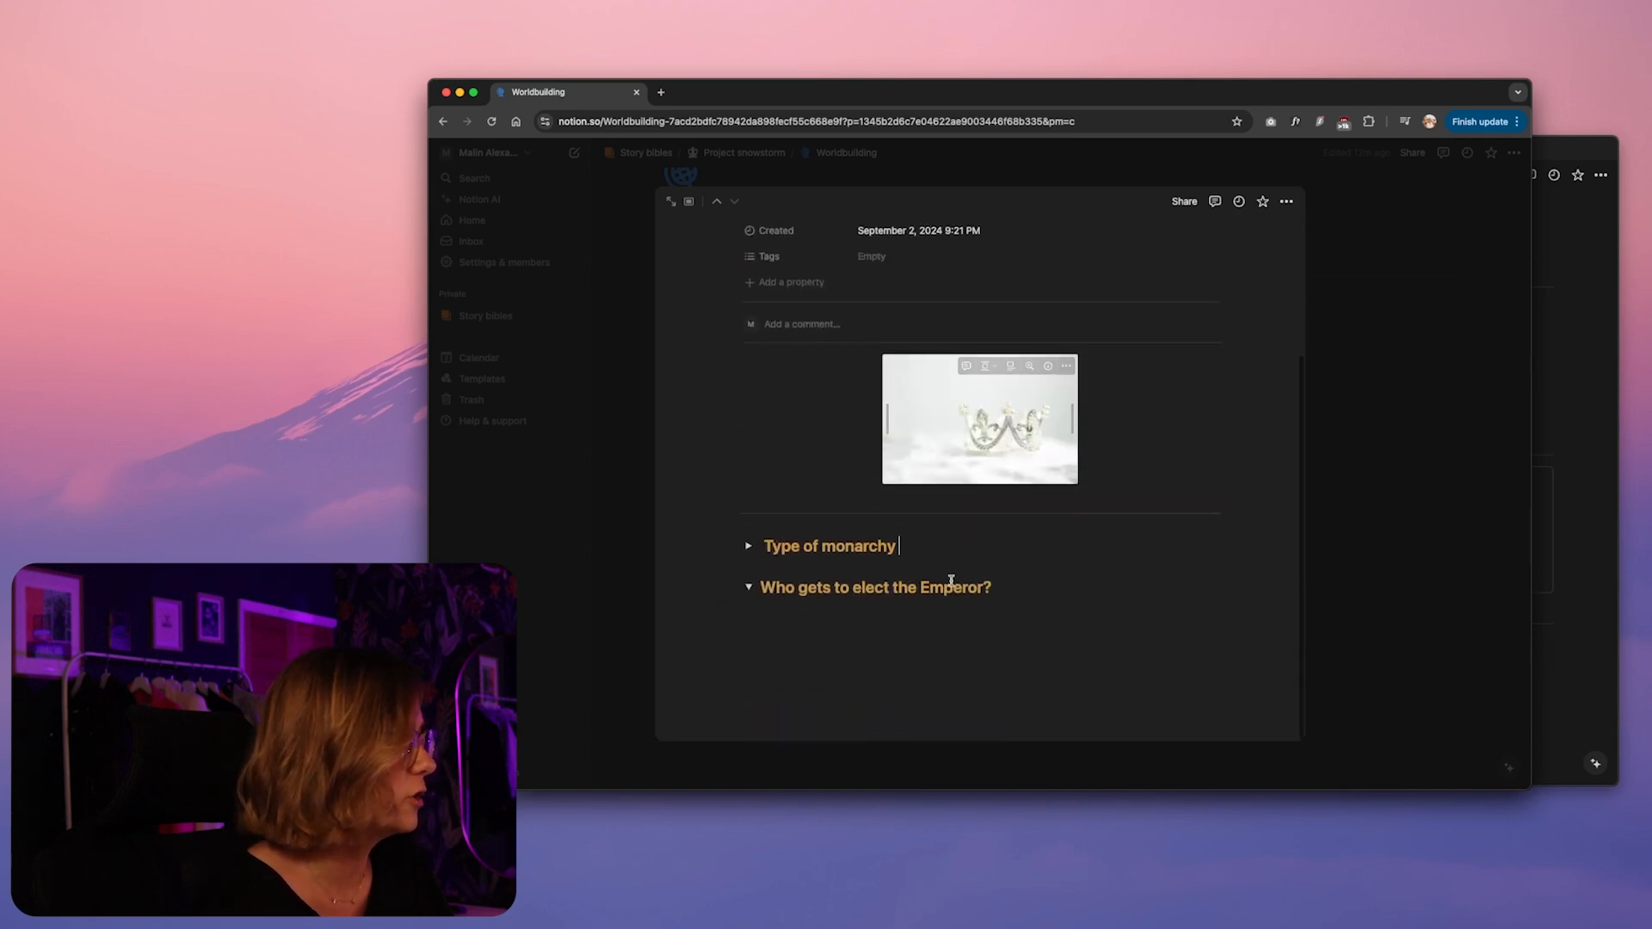
Under the Emperor heading, add bullets giving each family of the Court 1 vote and each of the 7, including Valois' family, 1 vote that counts for 2
click(1008, 623)
click(813, 611)
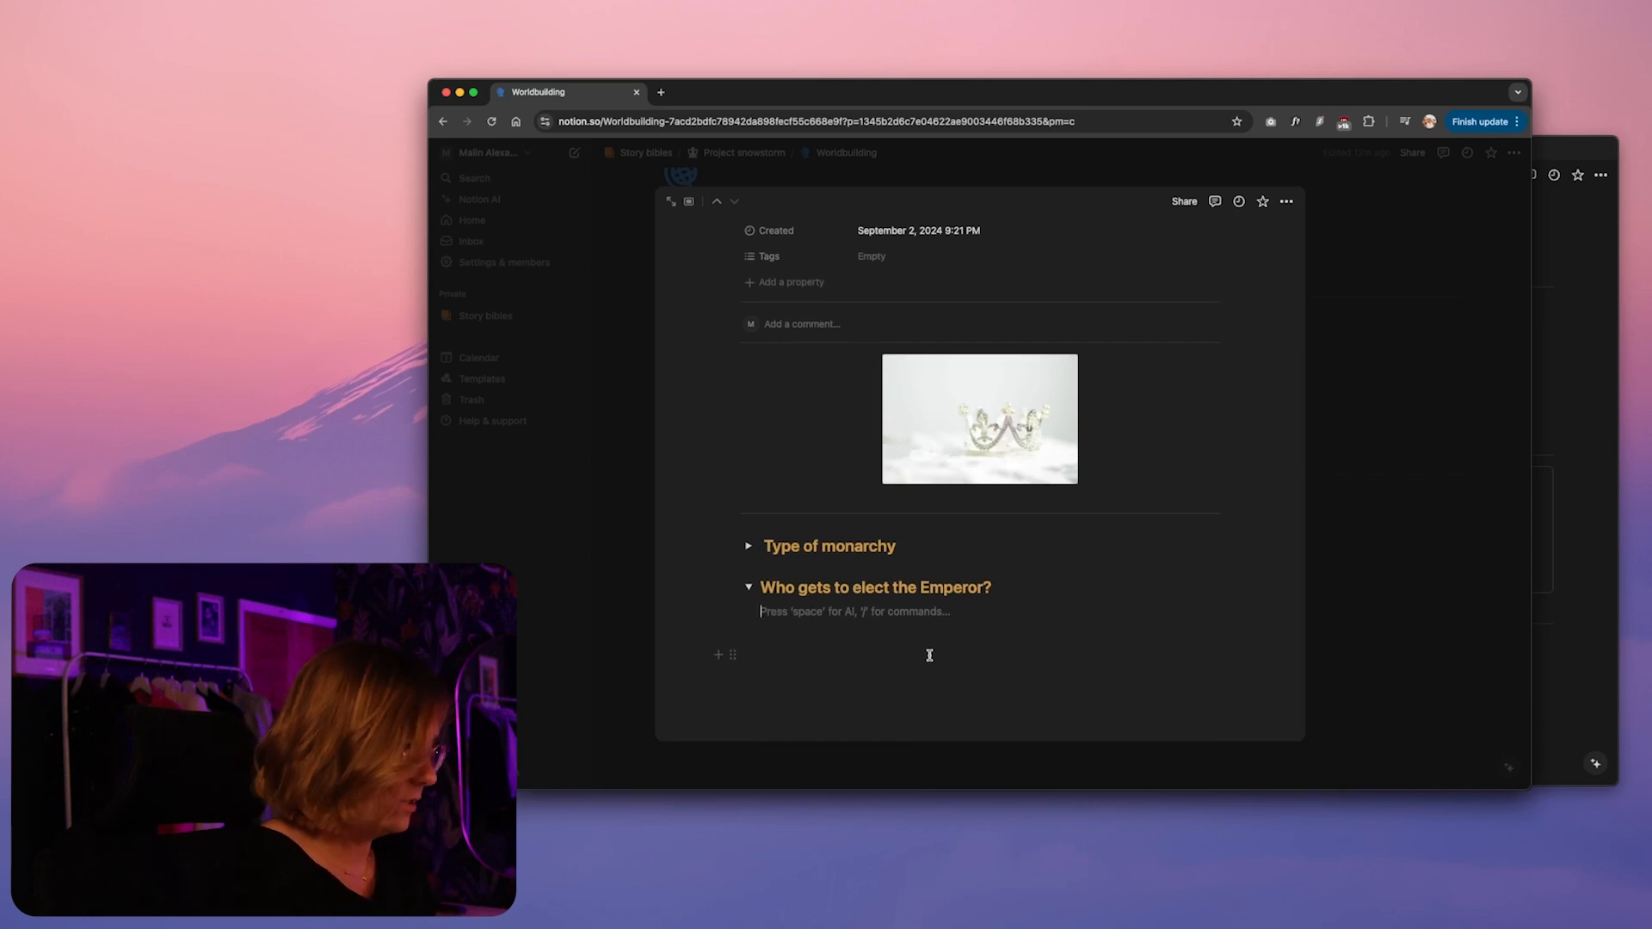
text(- )
text(Each family)
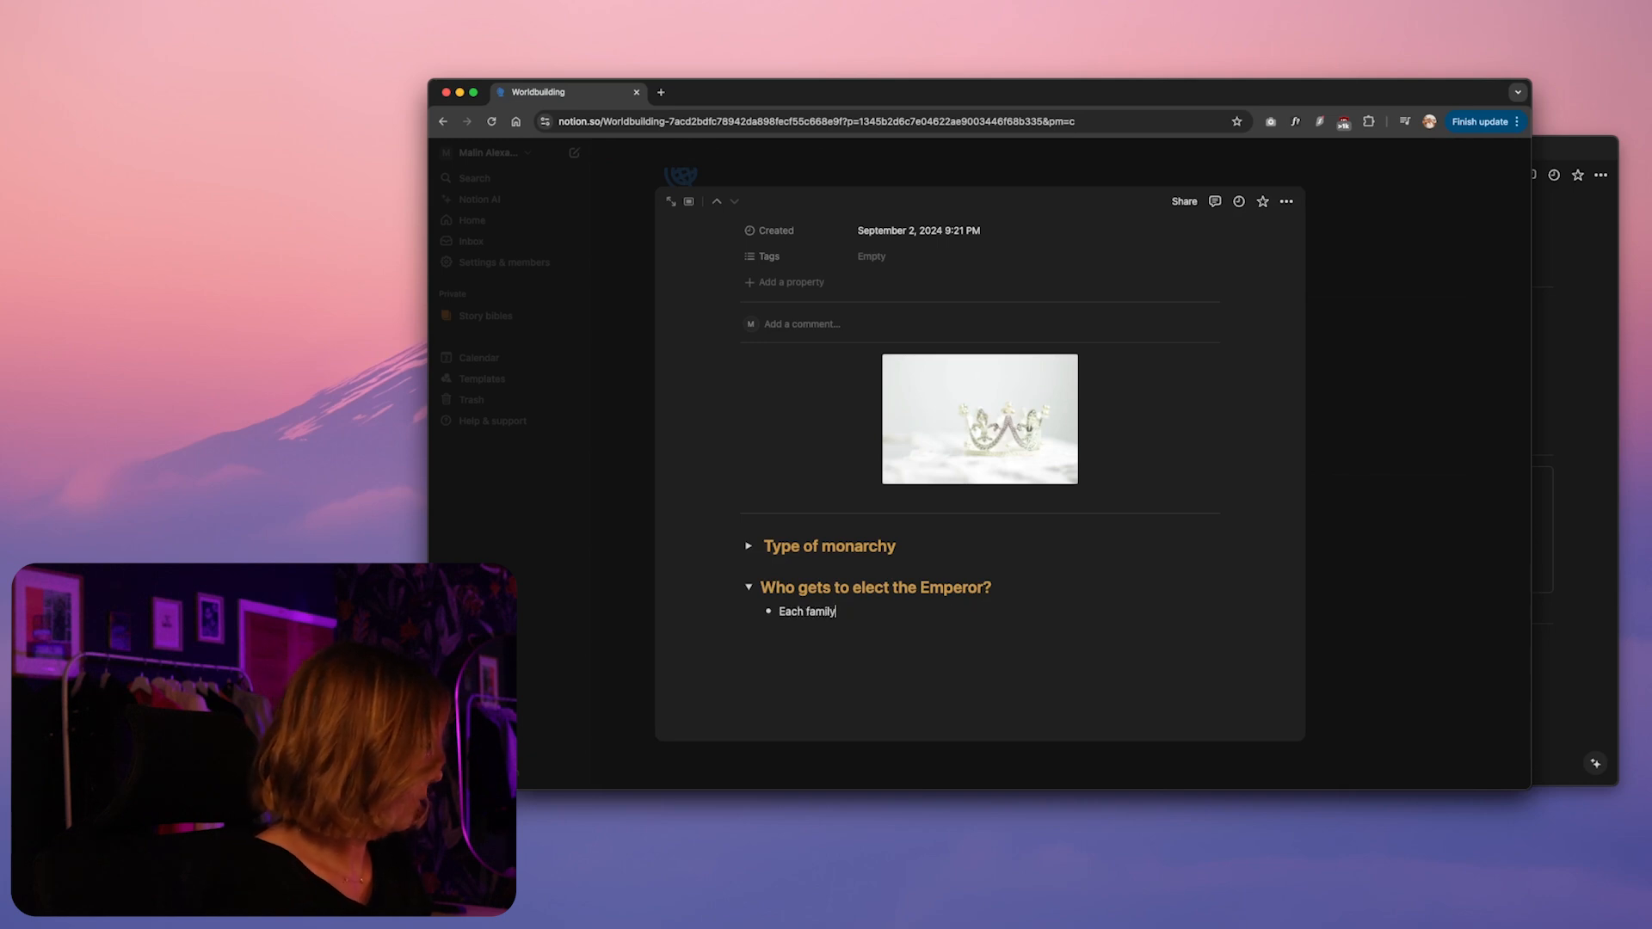
text( of the)
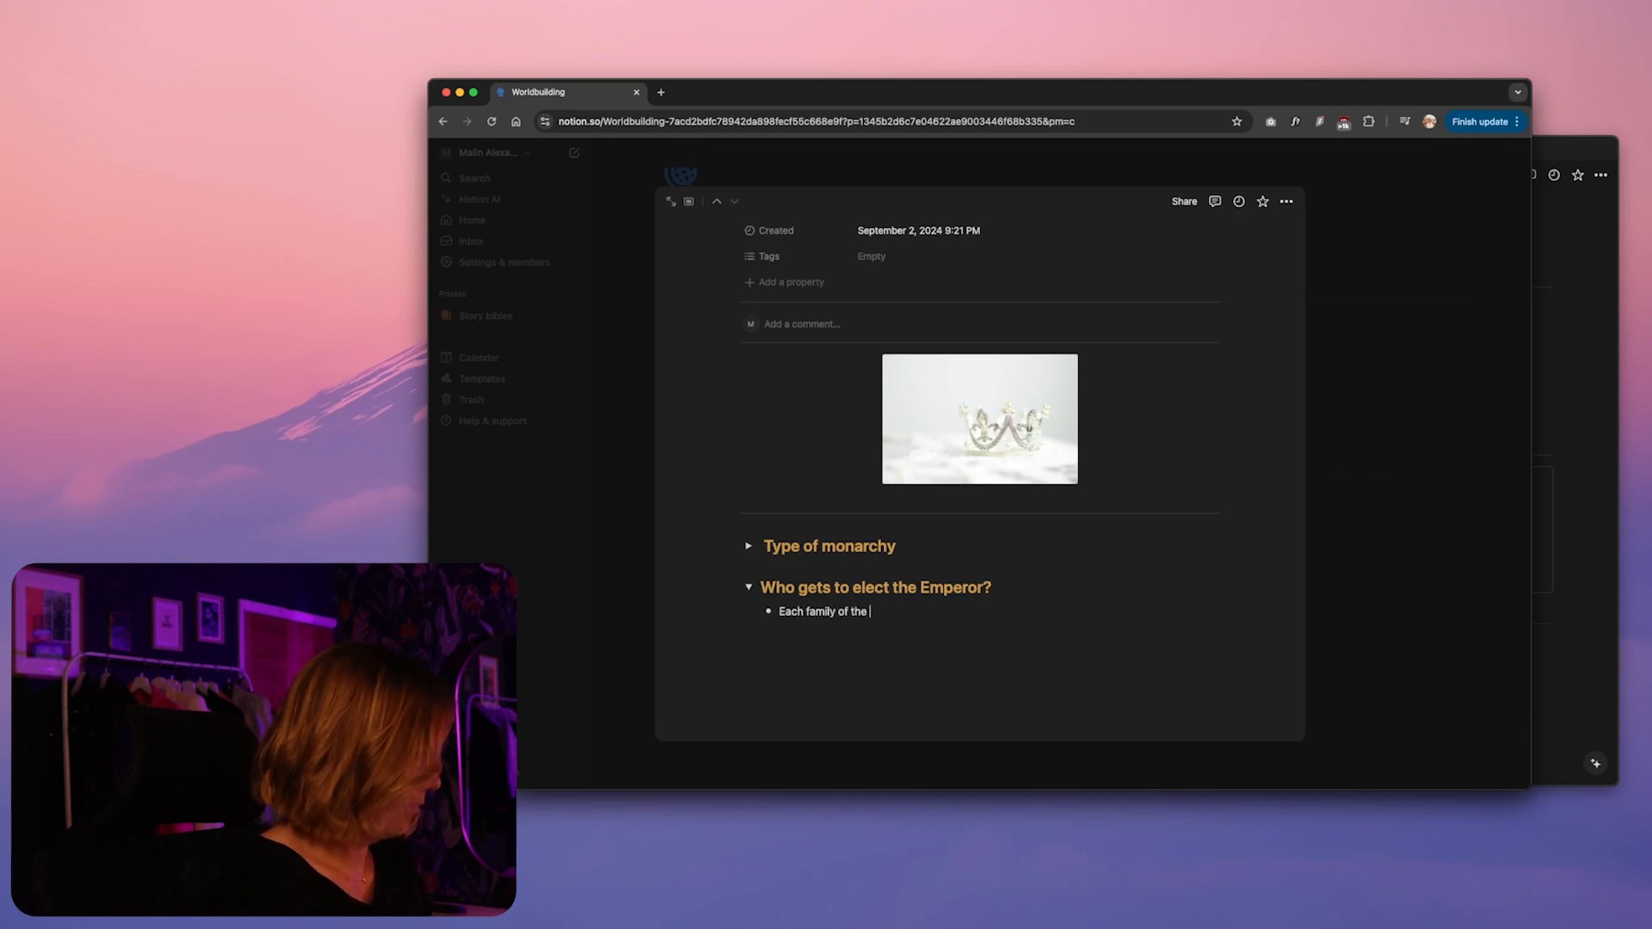
text( Court gets 1 vote)
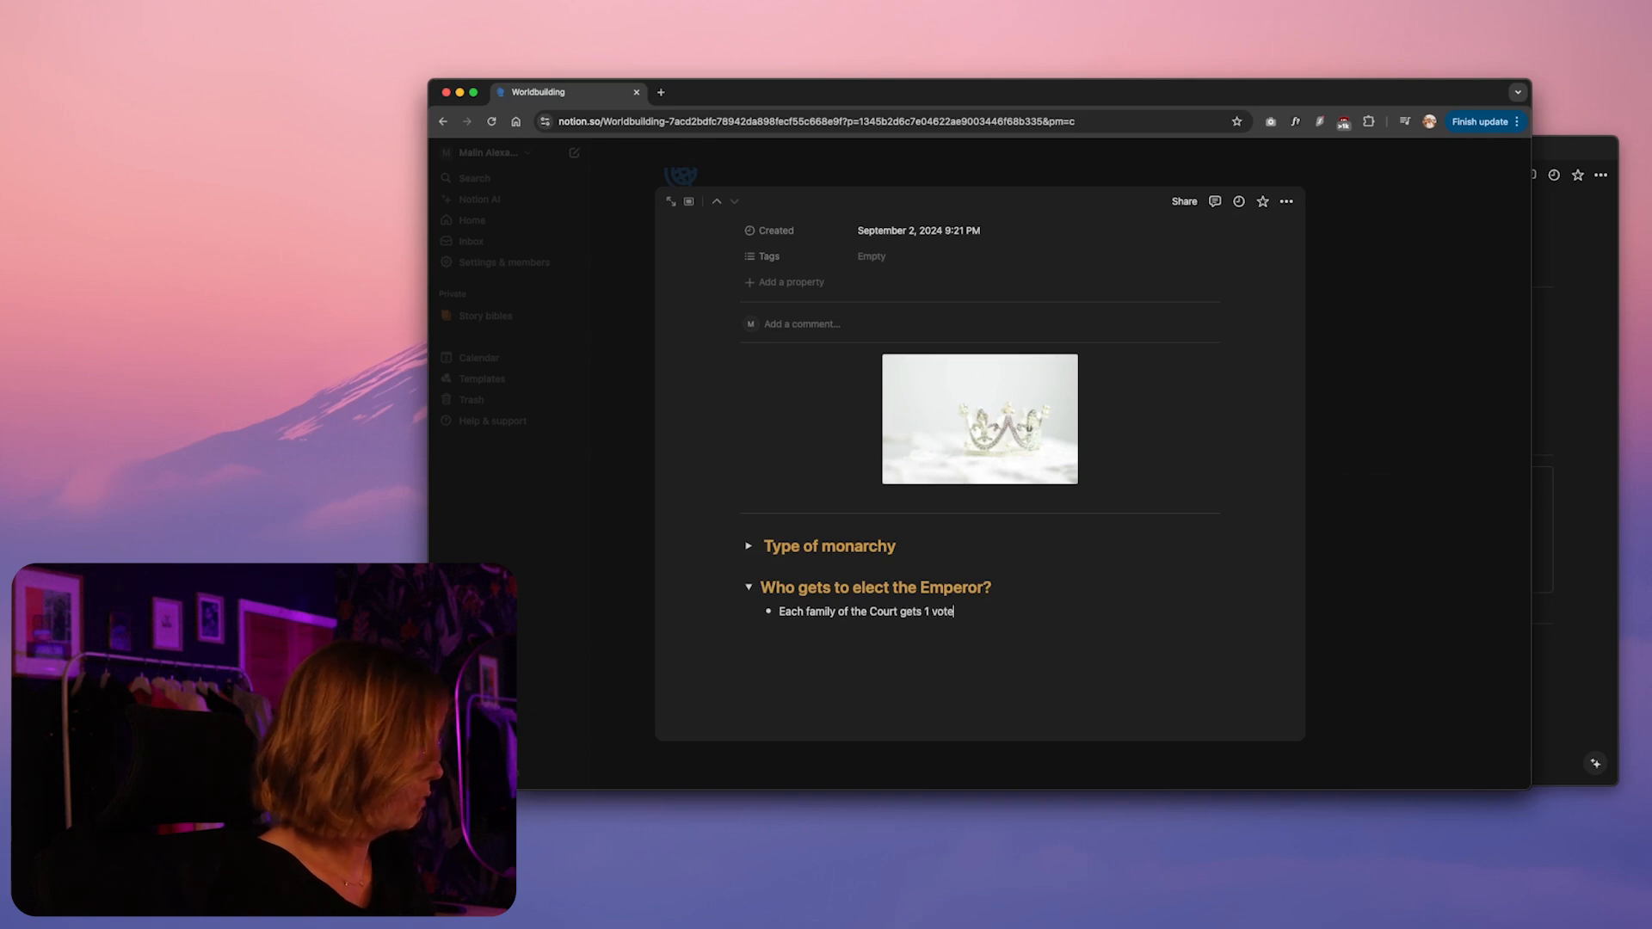
key(Return)
text(Each of th)
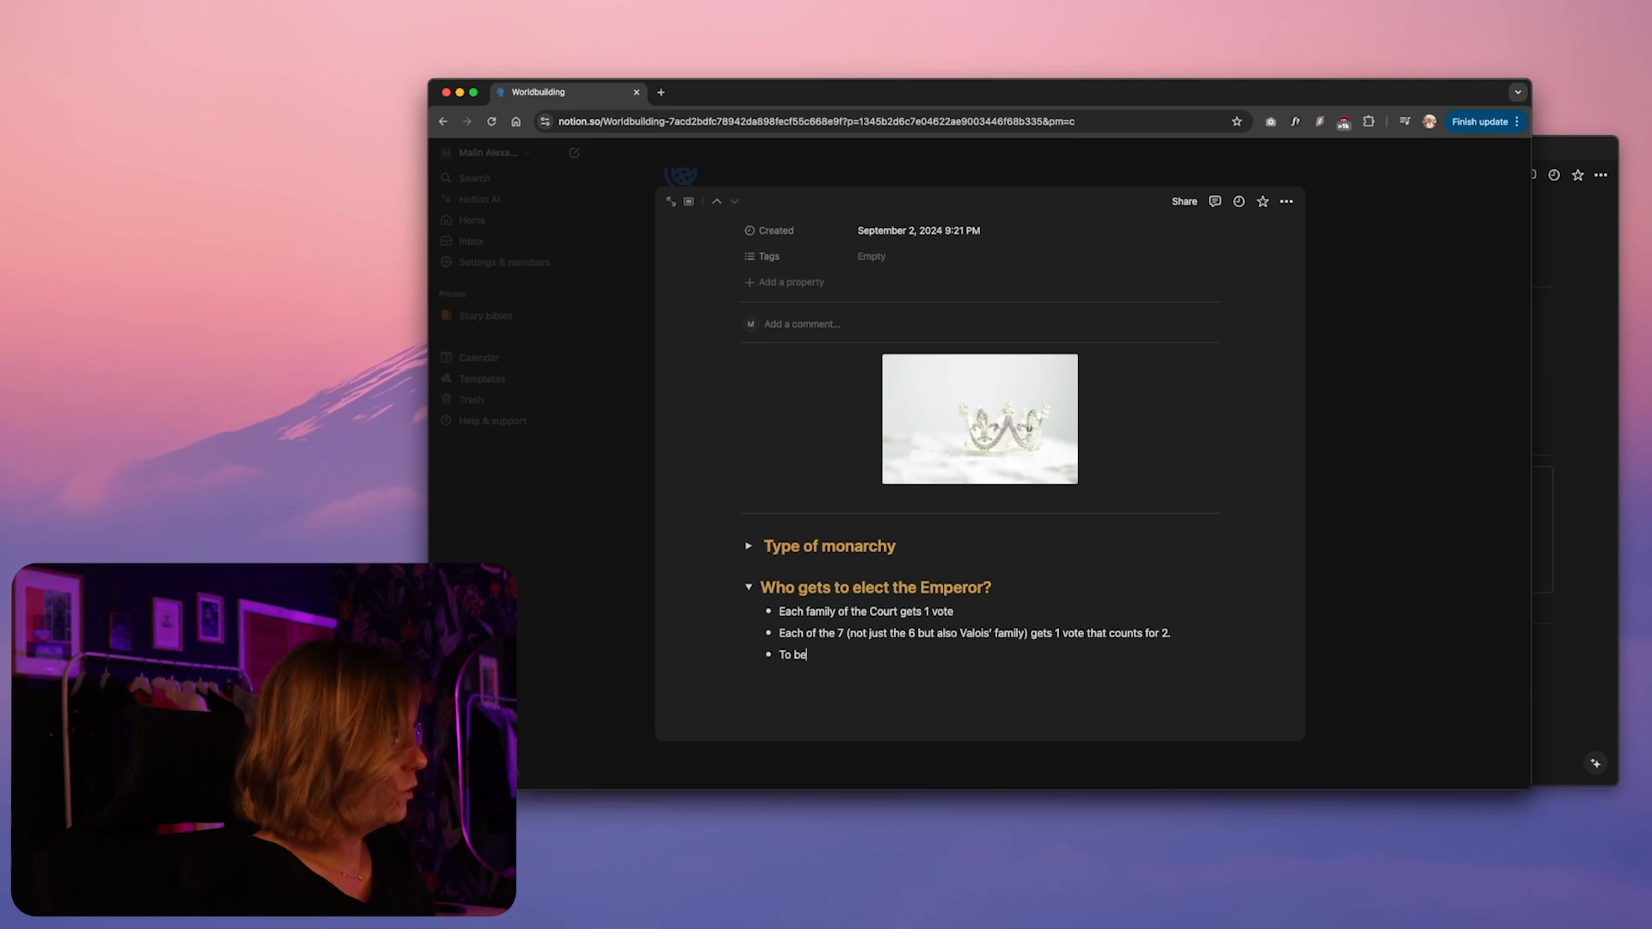
Add a bullet explaining that elective families need a noble title and sponsor-metal medal, given by a petition signed by all 7 monarch families, including Valois
text(ecome an elective family, part of the aristocracy, you need)
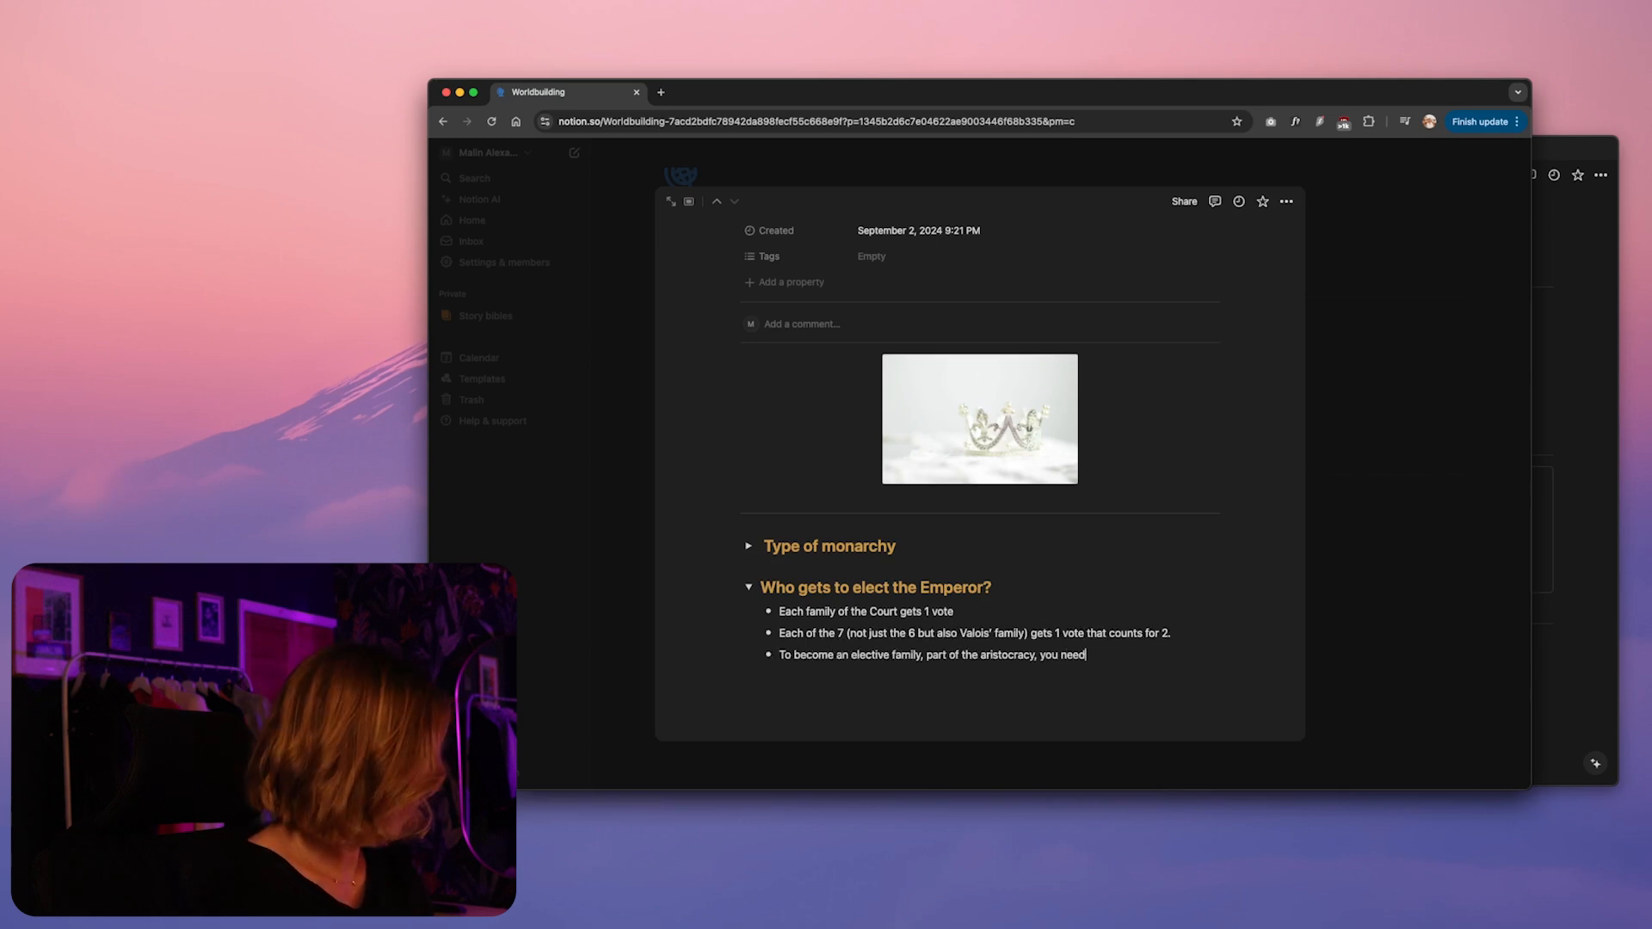
text( a n)
text(le and medal are)
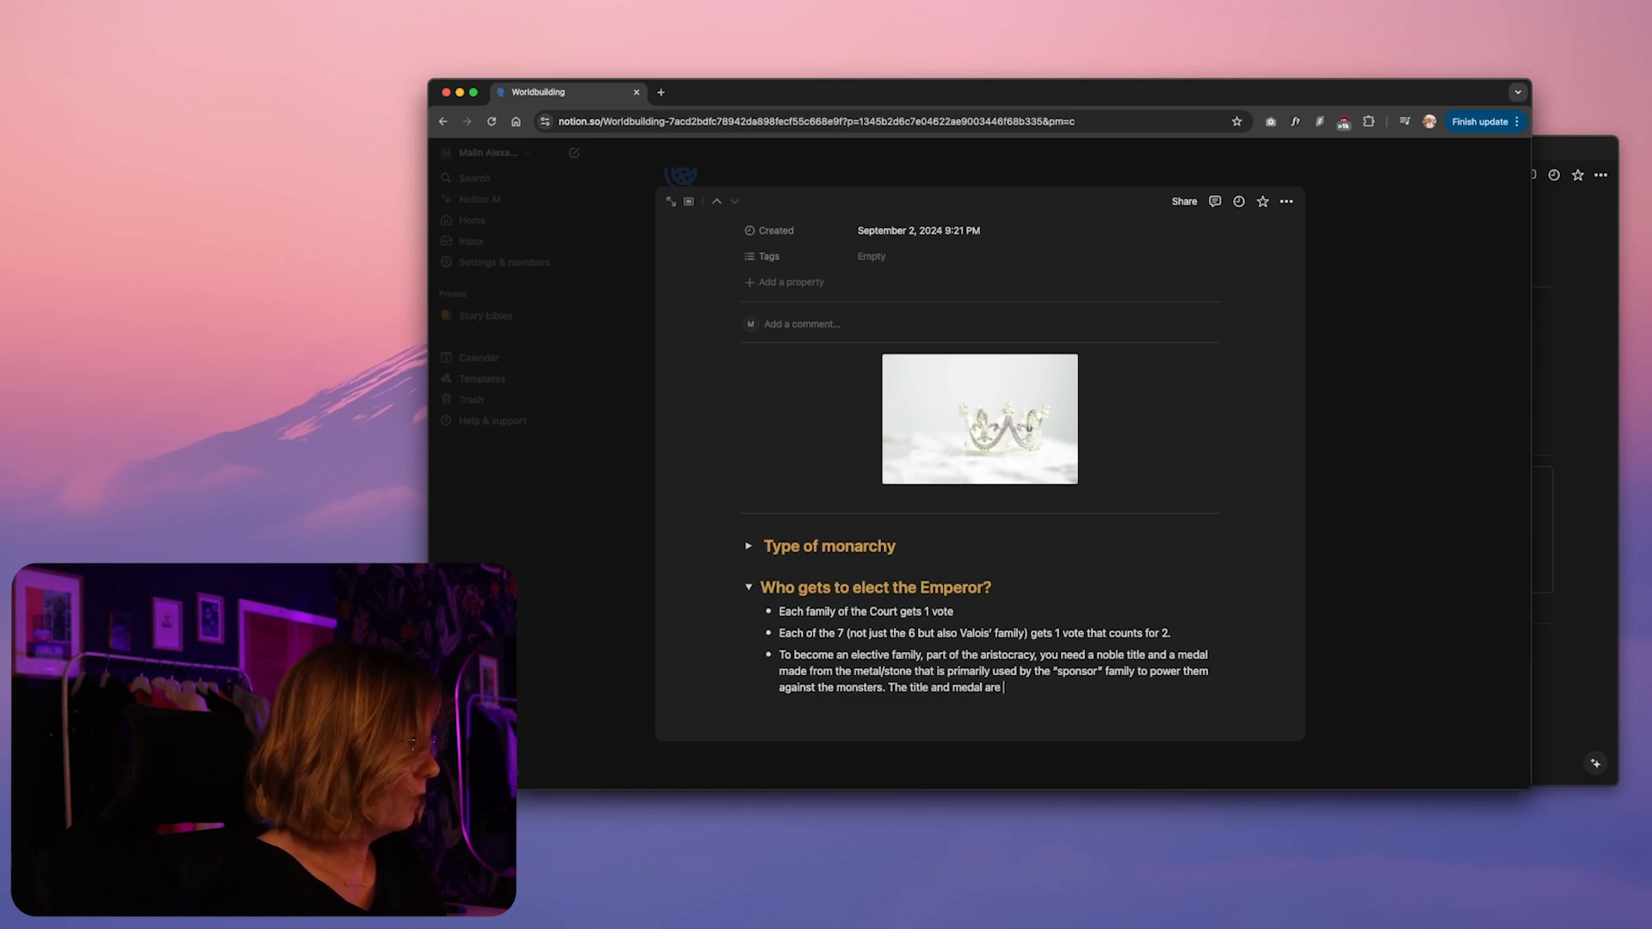
text(given by a di)
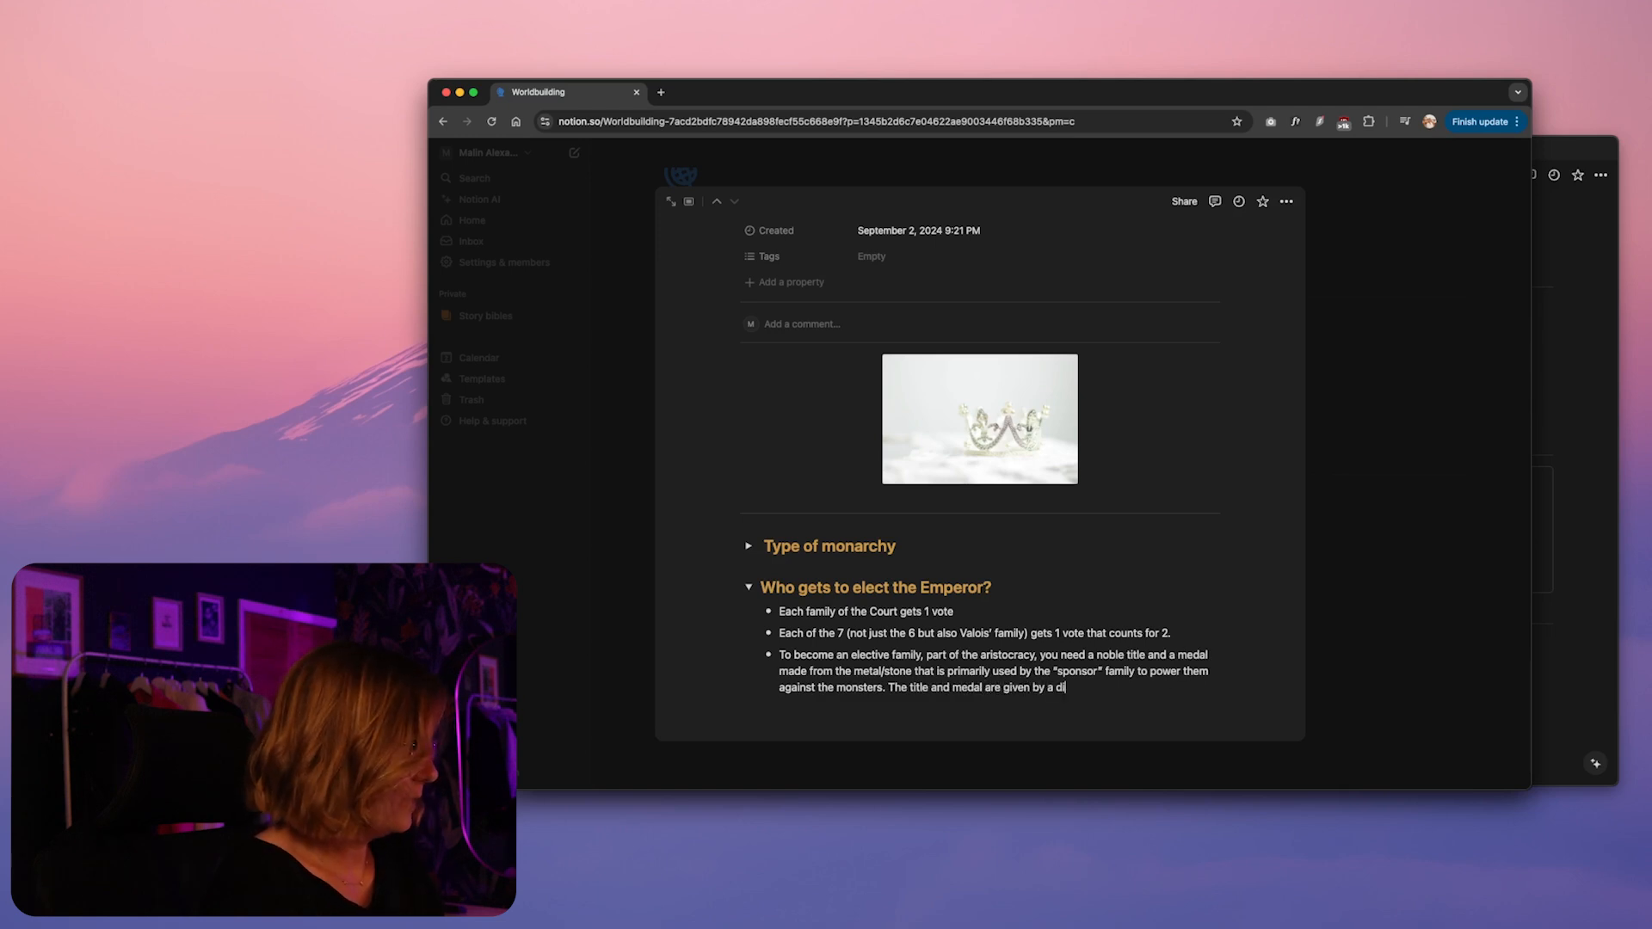
key(BackSpace)
key(BackSpace)
text(signed petition, which needs to be si)
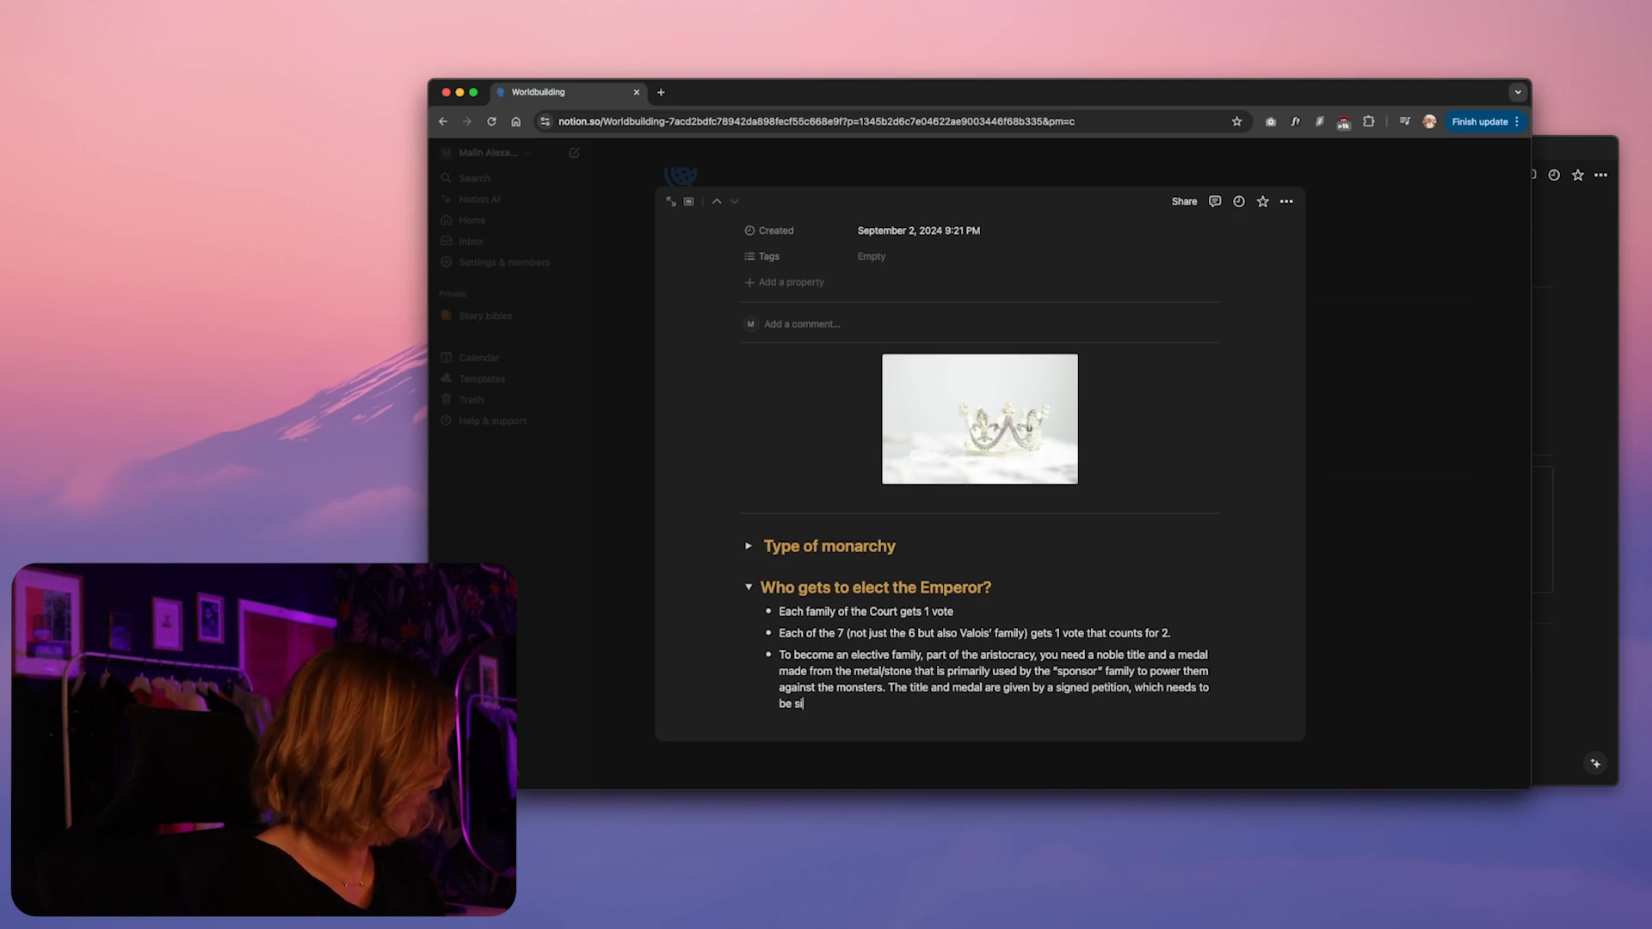
text(gned by all)
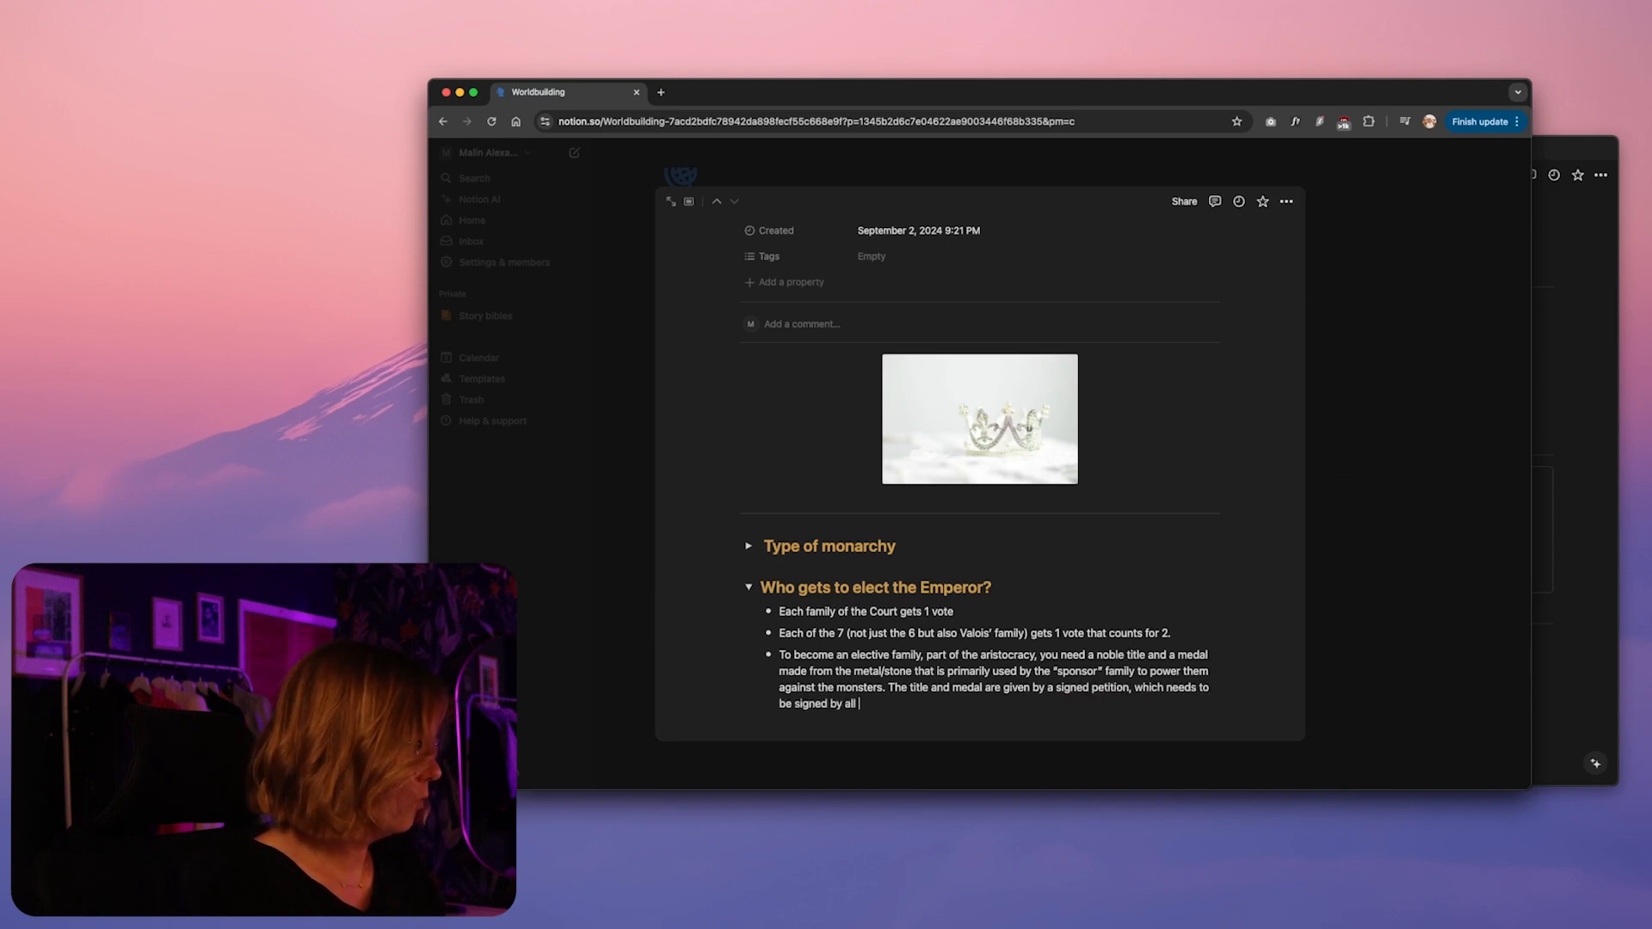
text( 7 of the monarch families. Including Valois.)
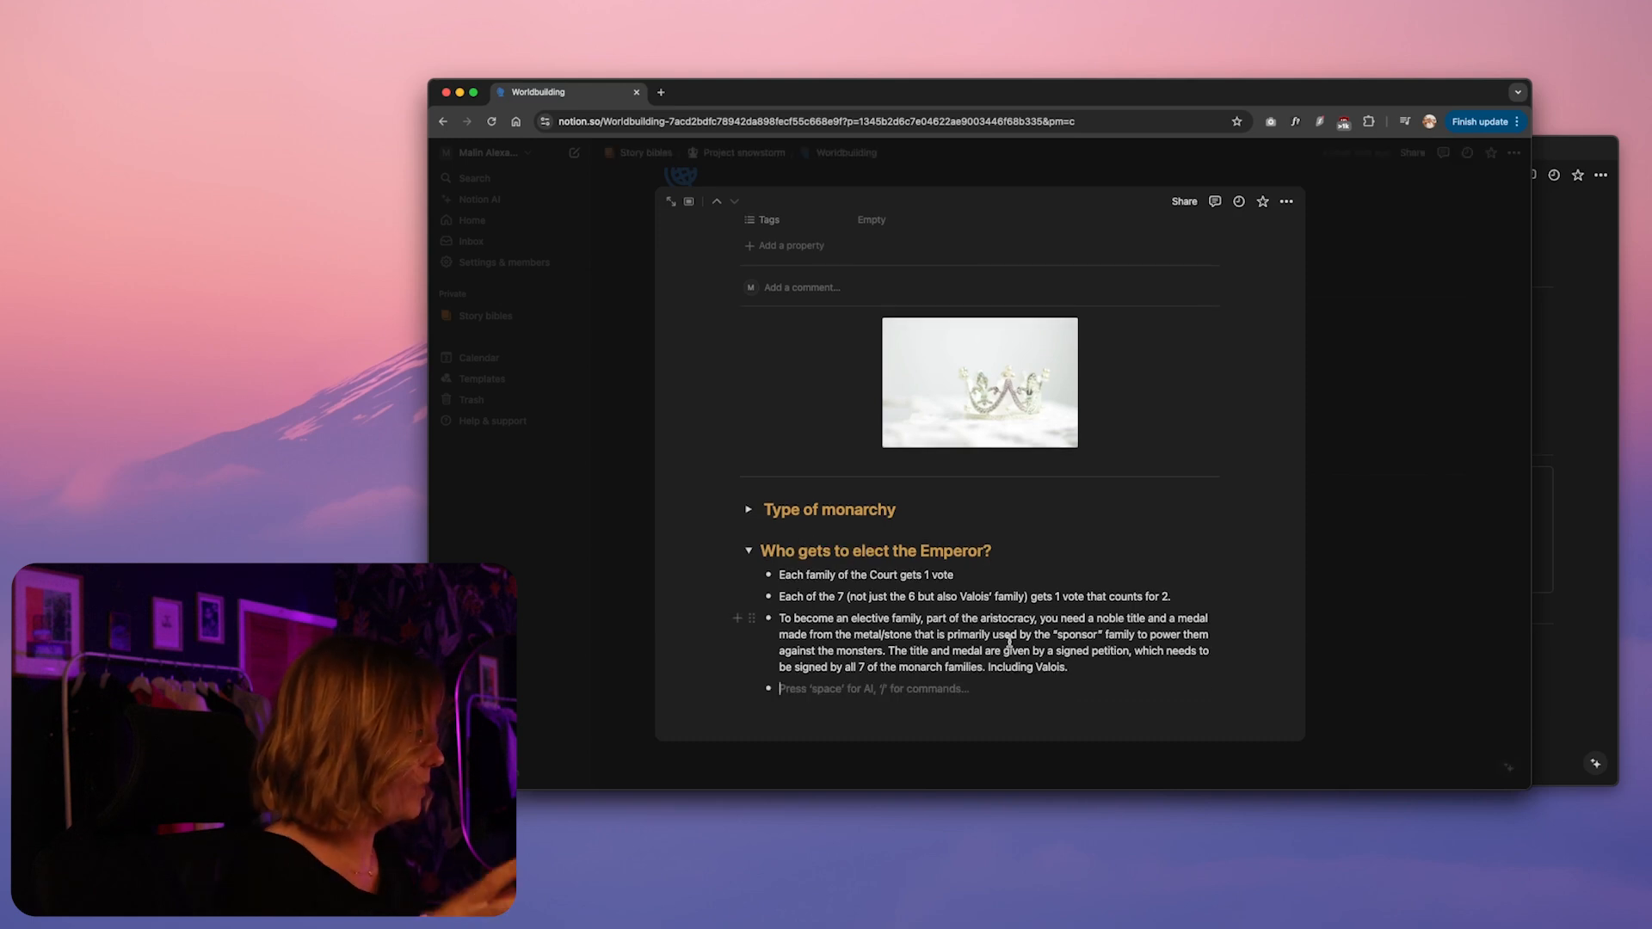
Insert a callout inside the Emperor toggle and move it directly below the petition bullet, above the empty bullet
text(/call)
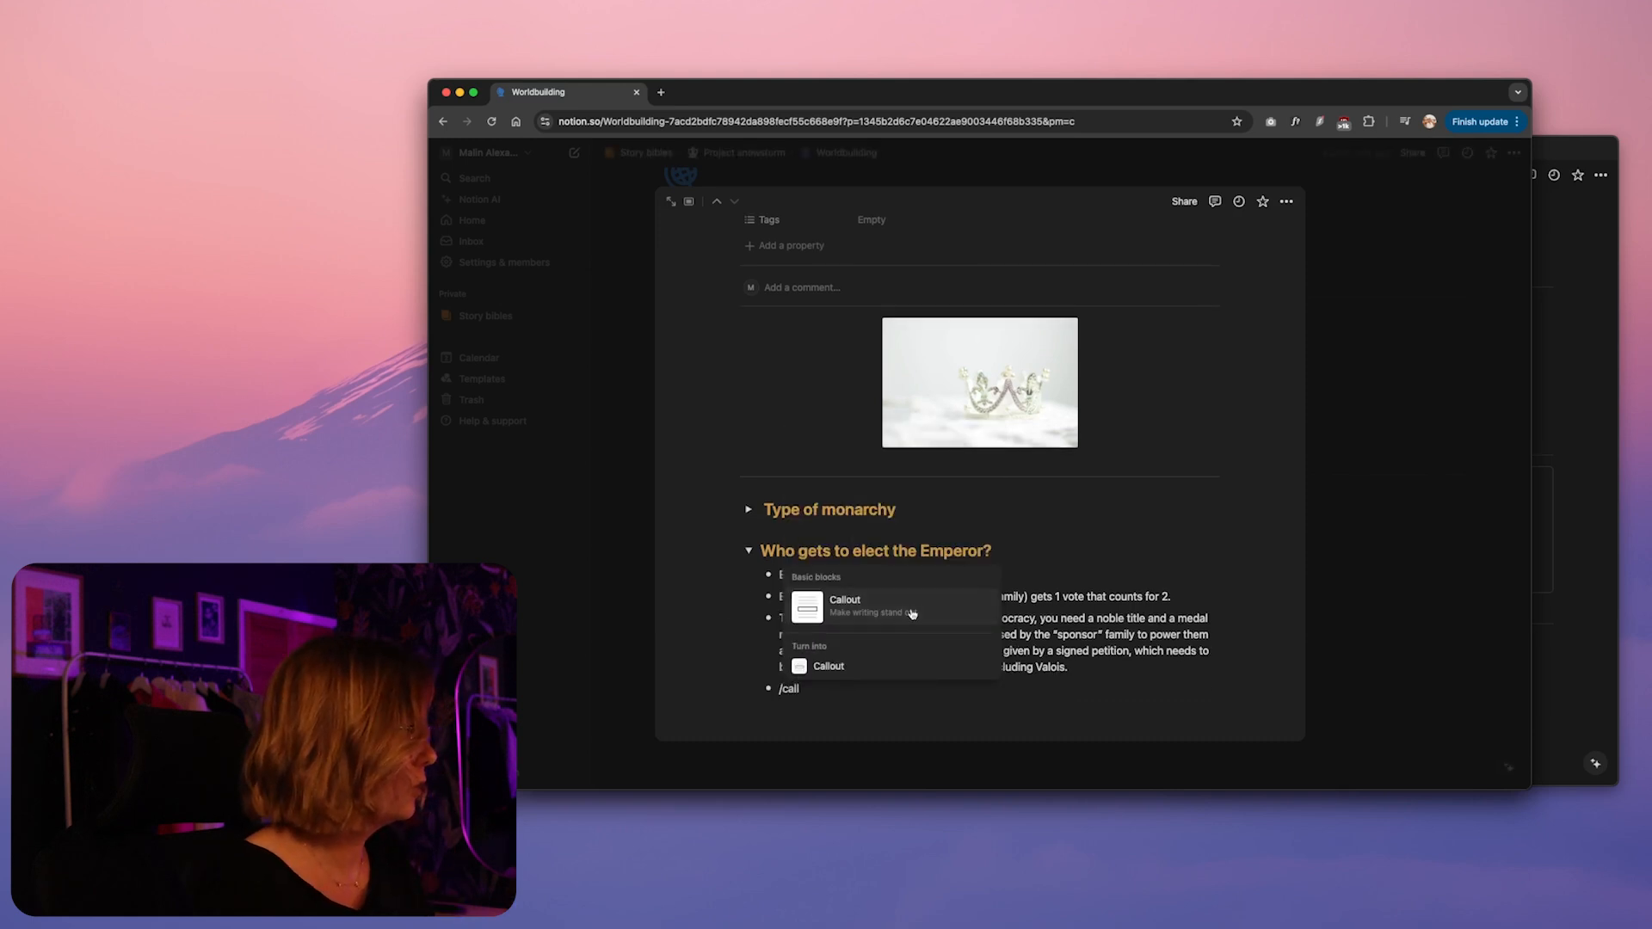
click(912, 613)
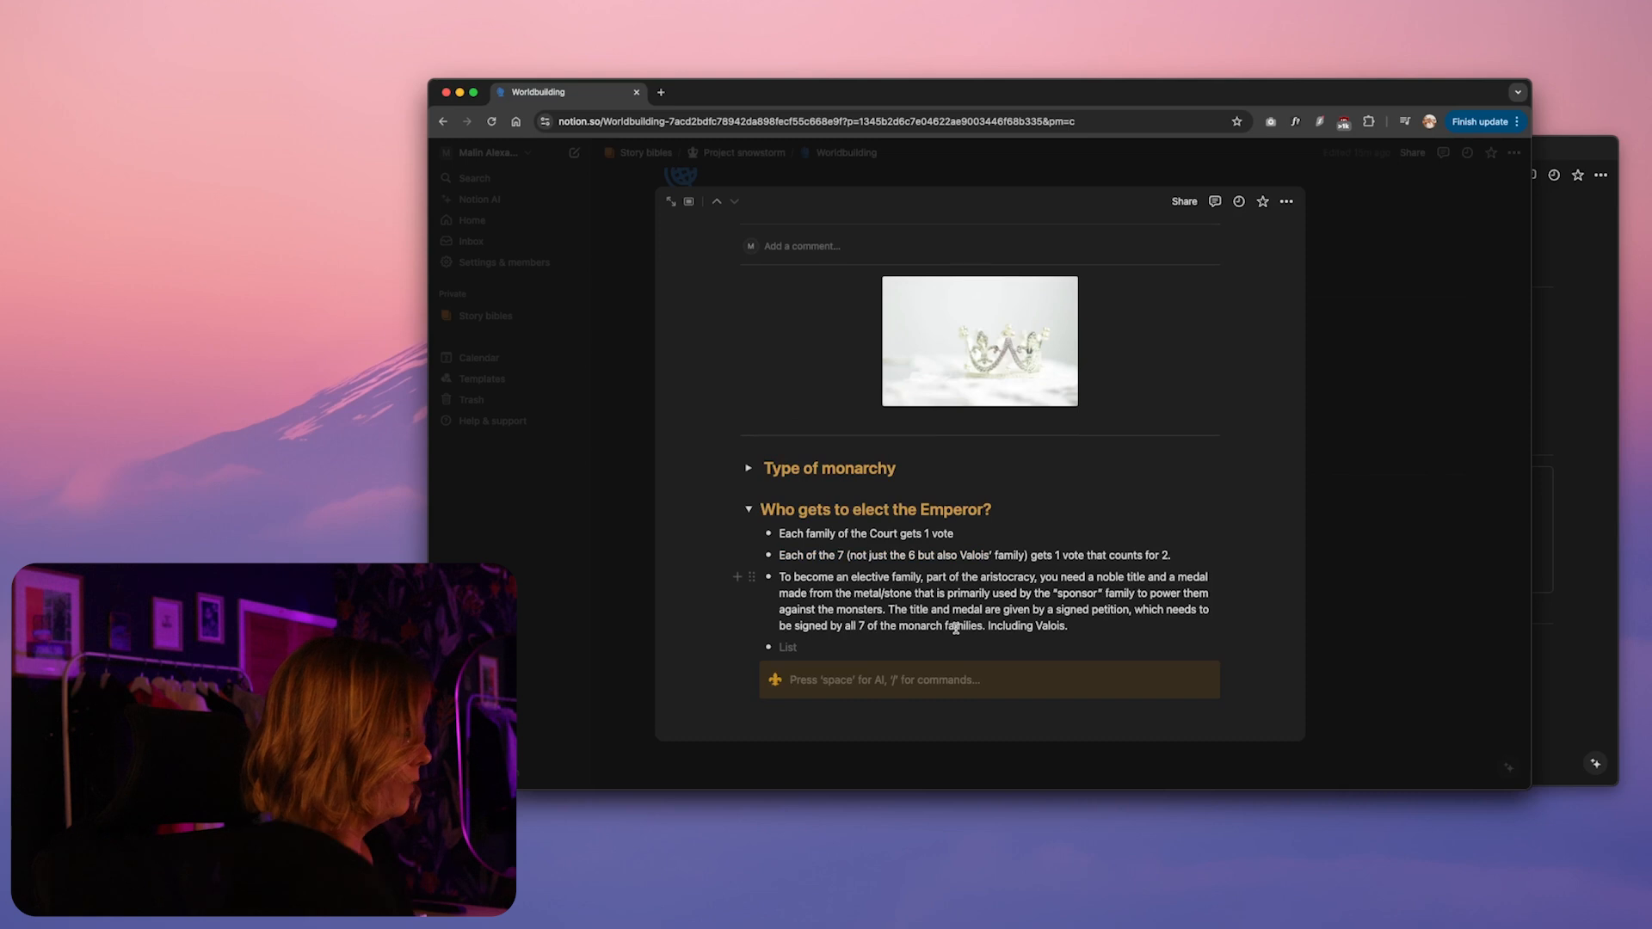
drag(754, 671, 765, 647)
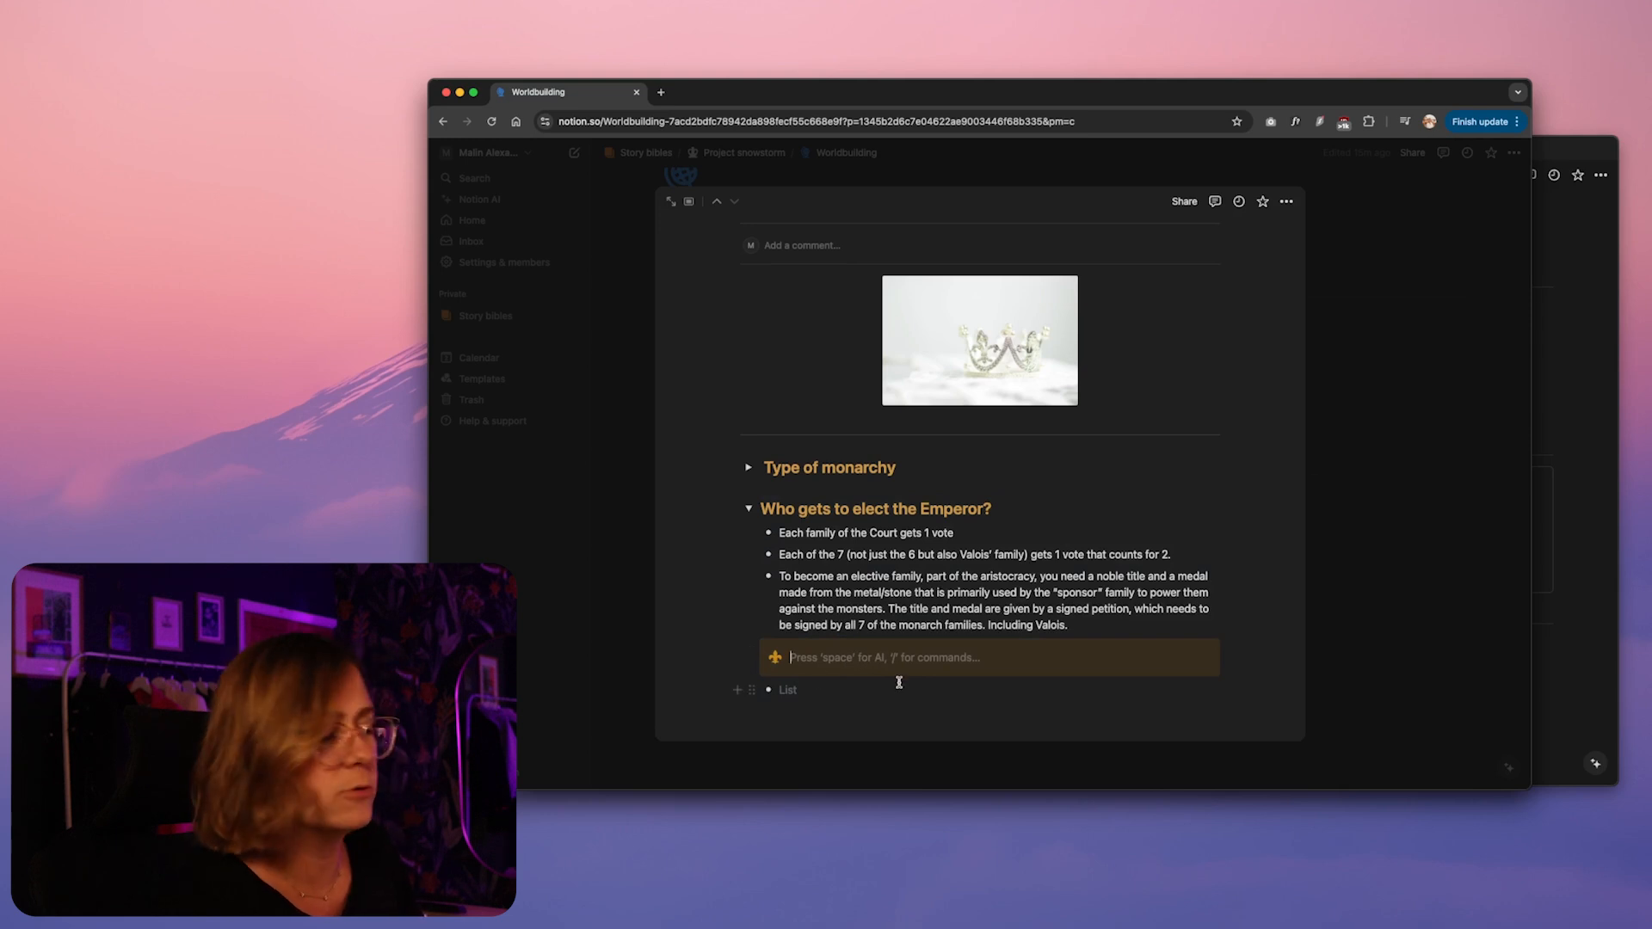
Write in the callout "Valois therefore still has to go to court and gets pestered by bourgeois families needing his signature"
text(V)
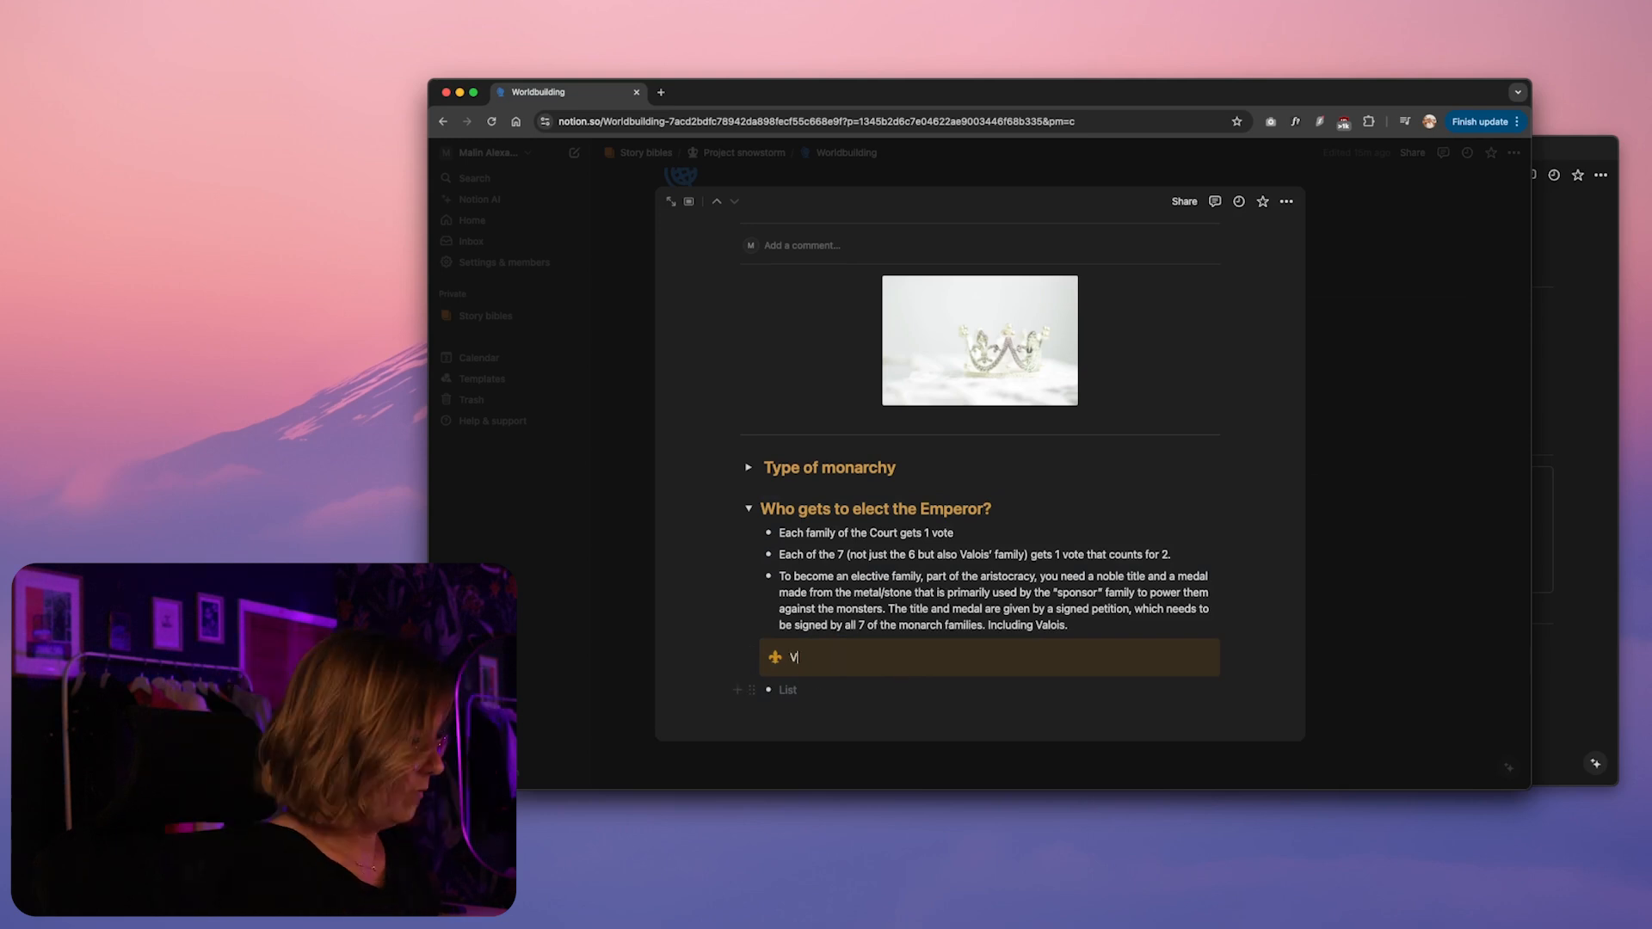
text(alois therefore still has to go )
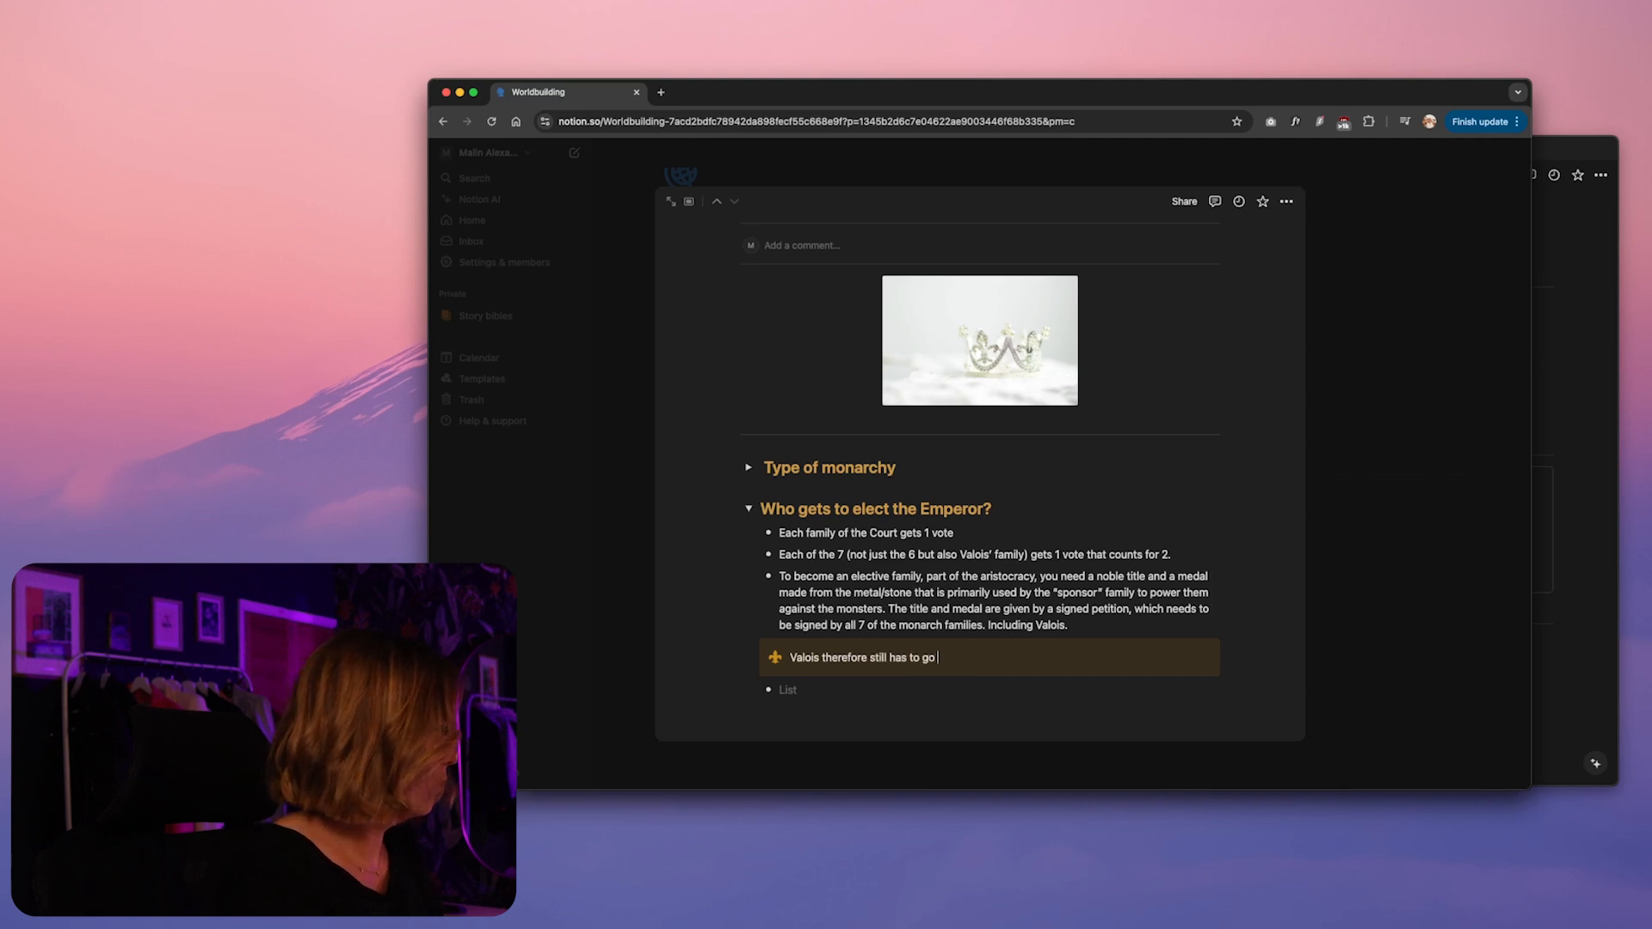
text(to court and gets)
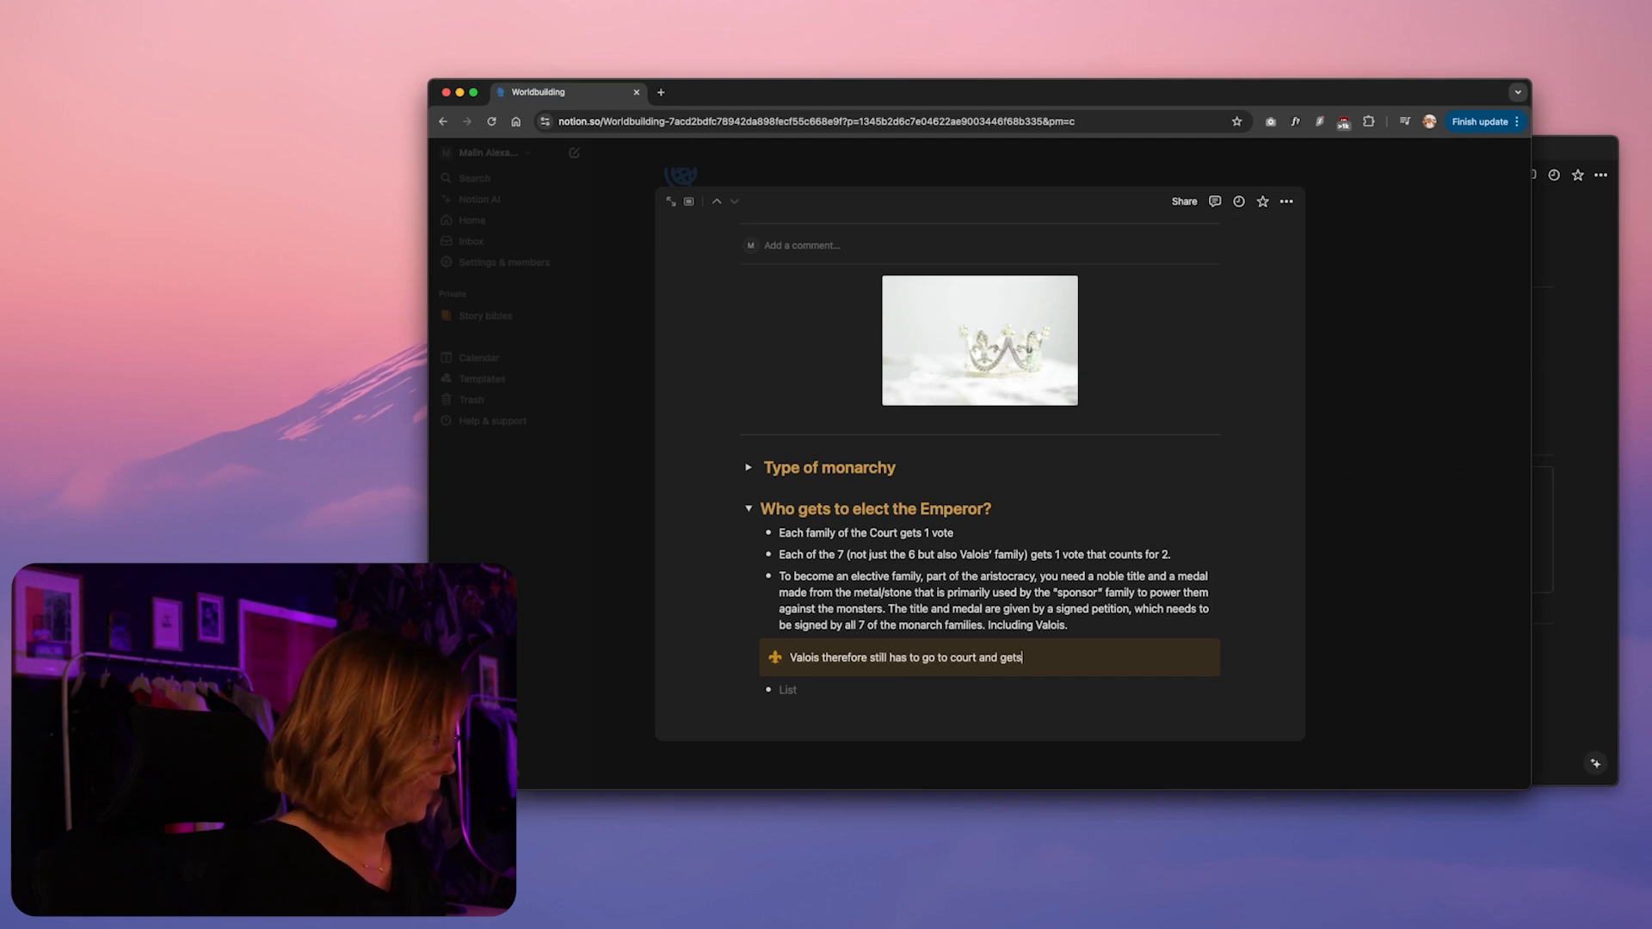
text( pestered by bourgeois famili)
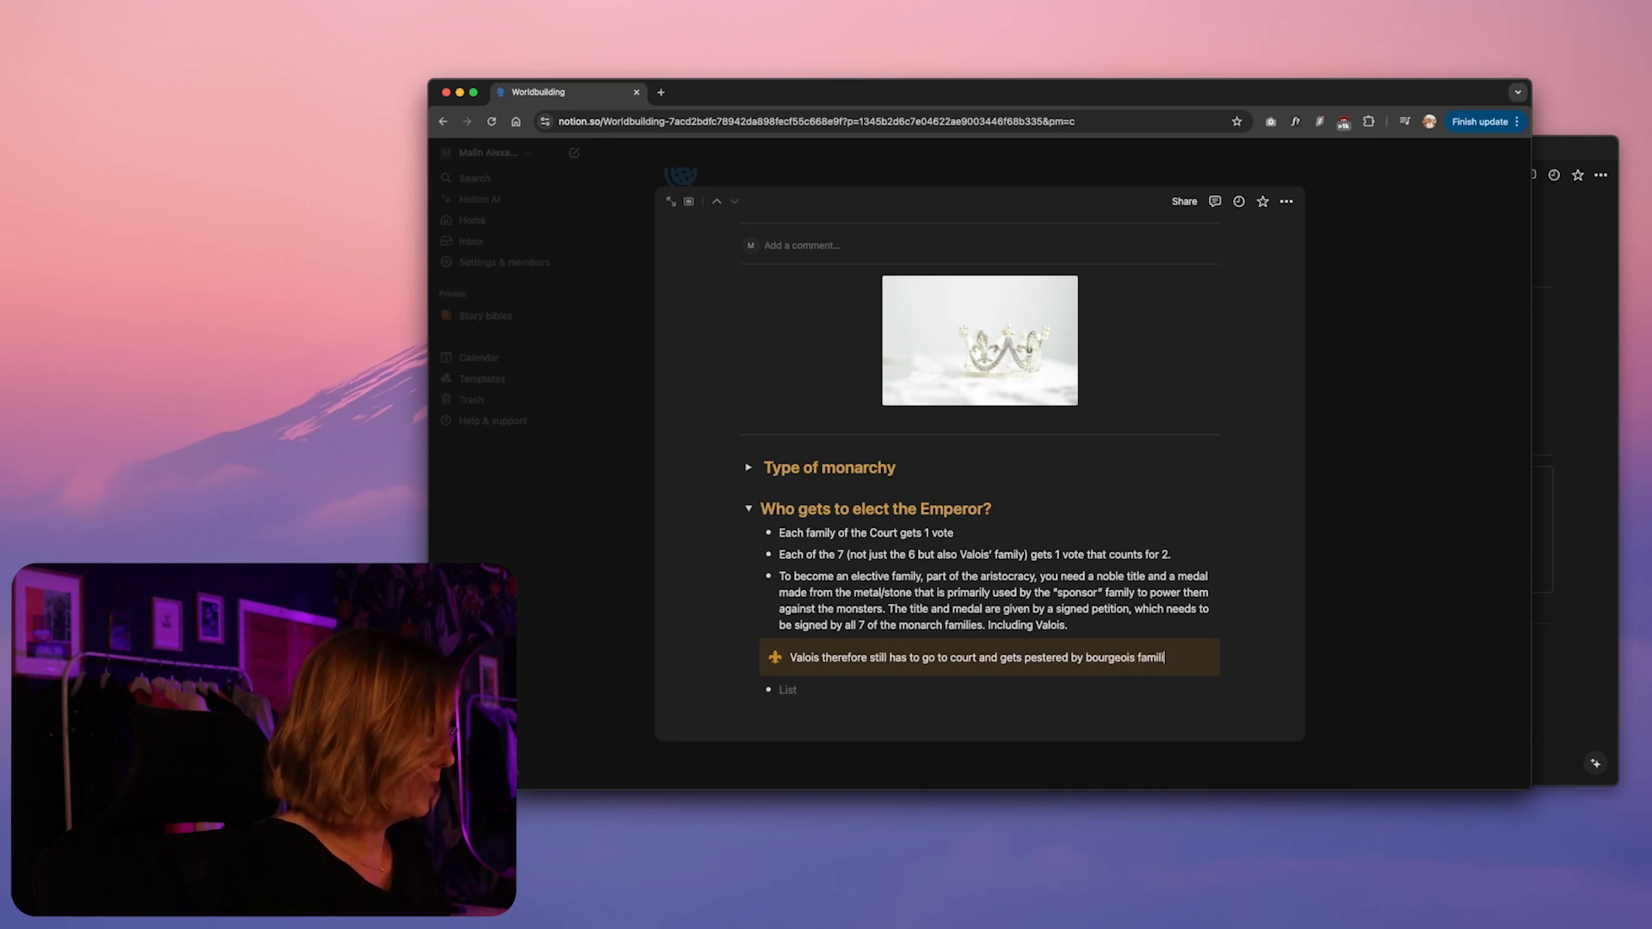
text(es needing his signature)
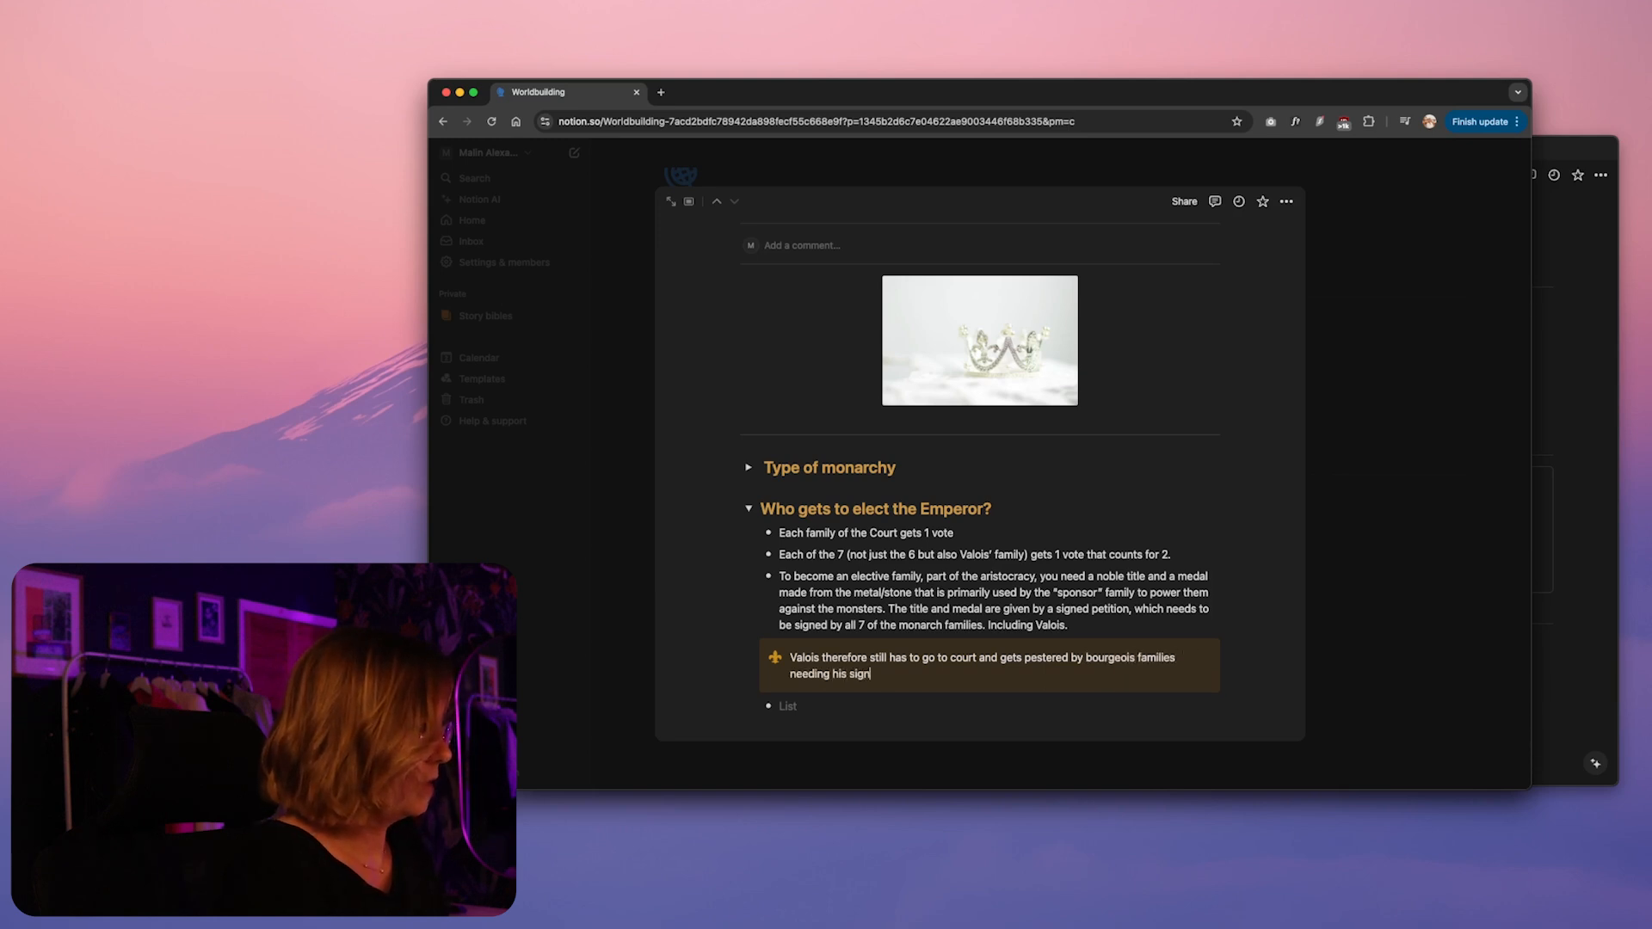